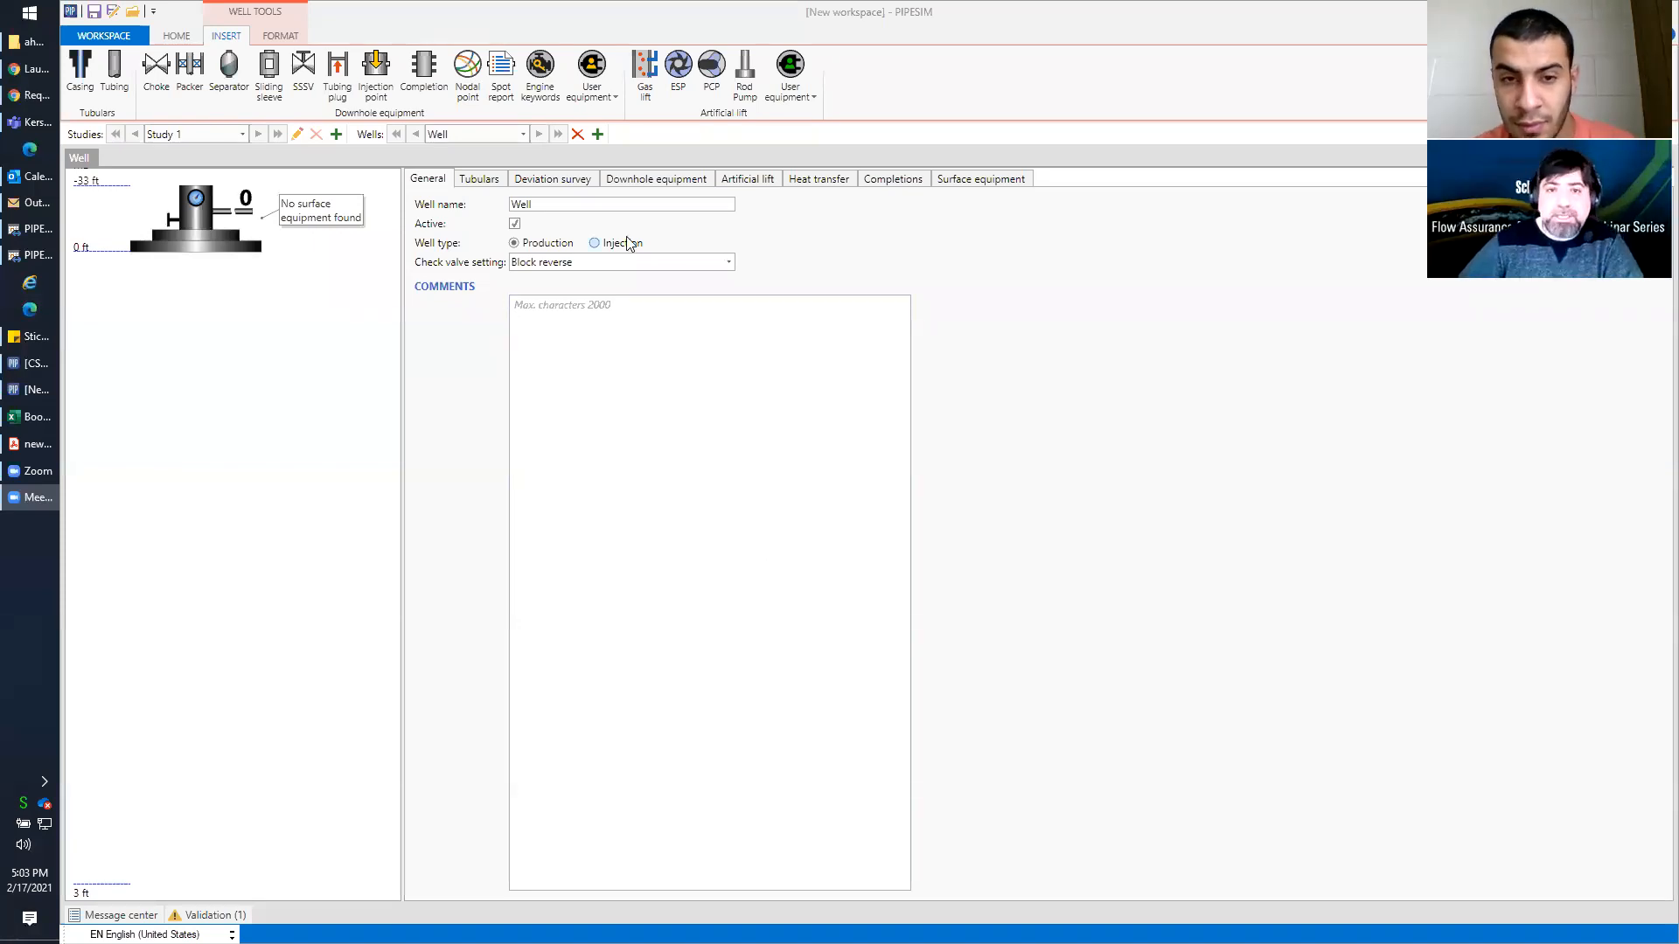
# Create a new well-centric workspace and add a casing and a tubing string to the wellbore schematic
pyautogui.click(107, 36)
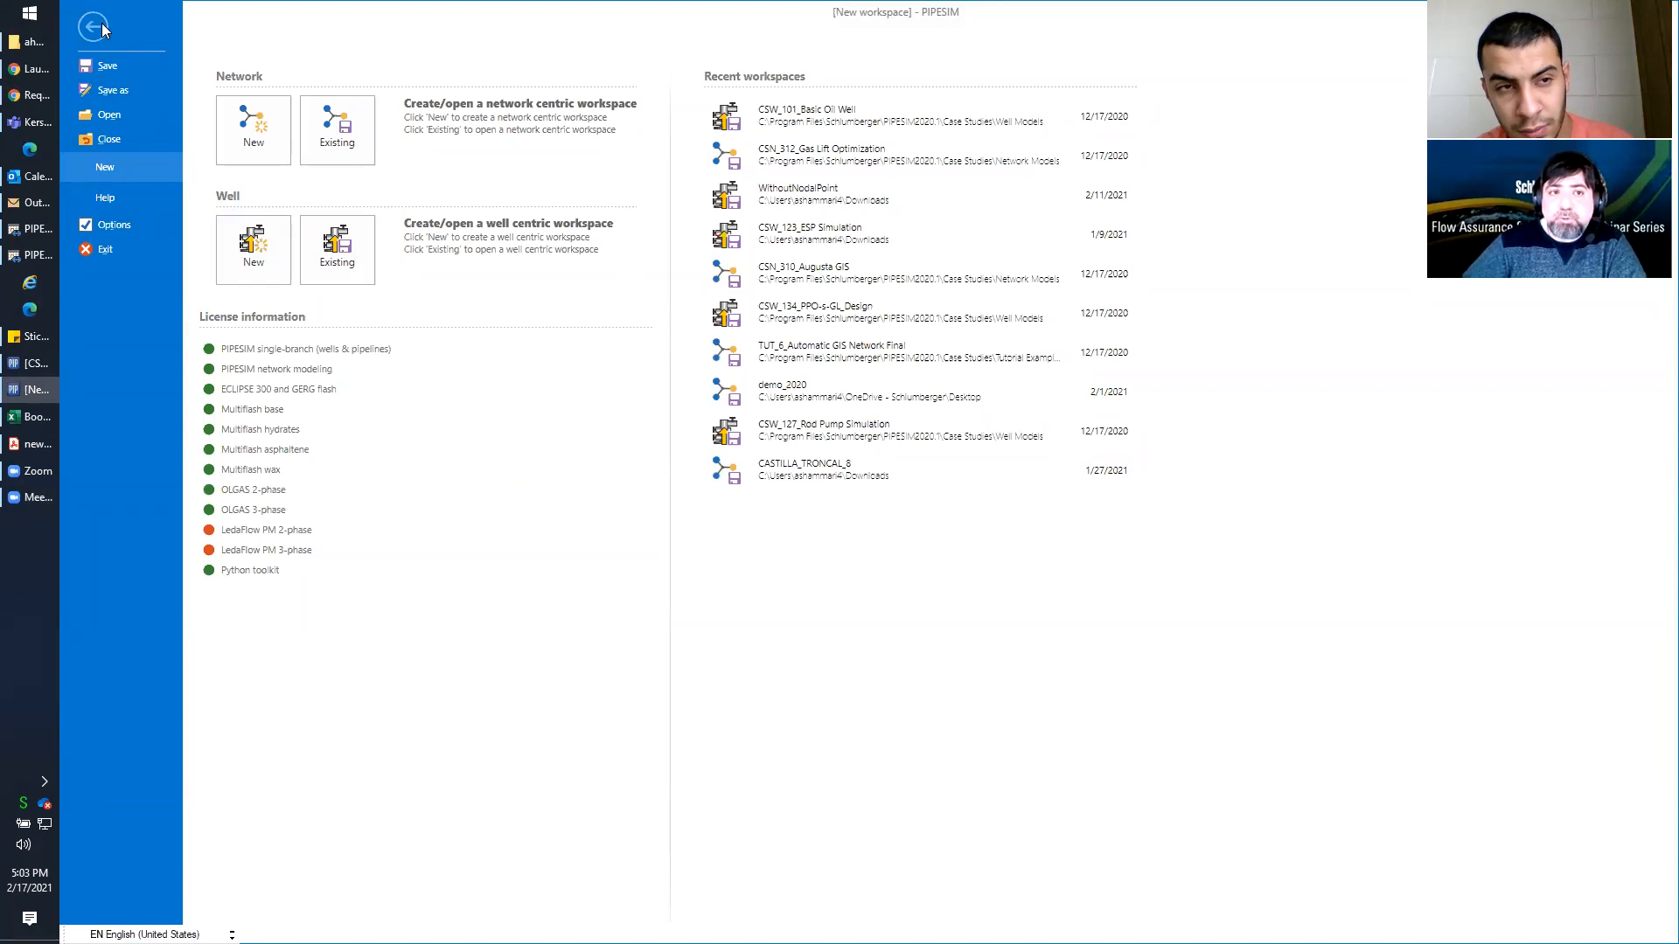
pyautogui.click(257, 265)
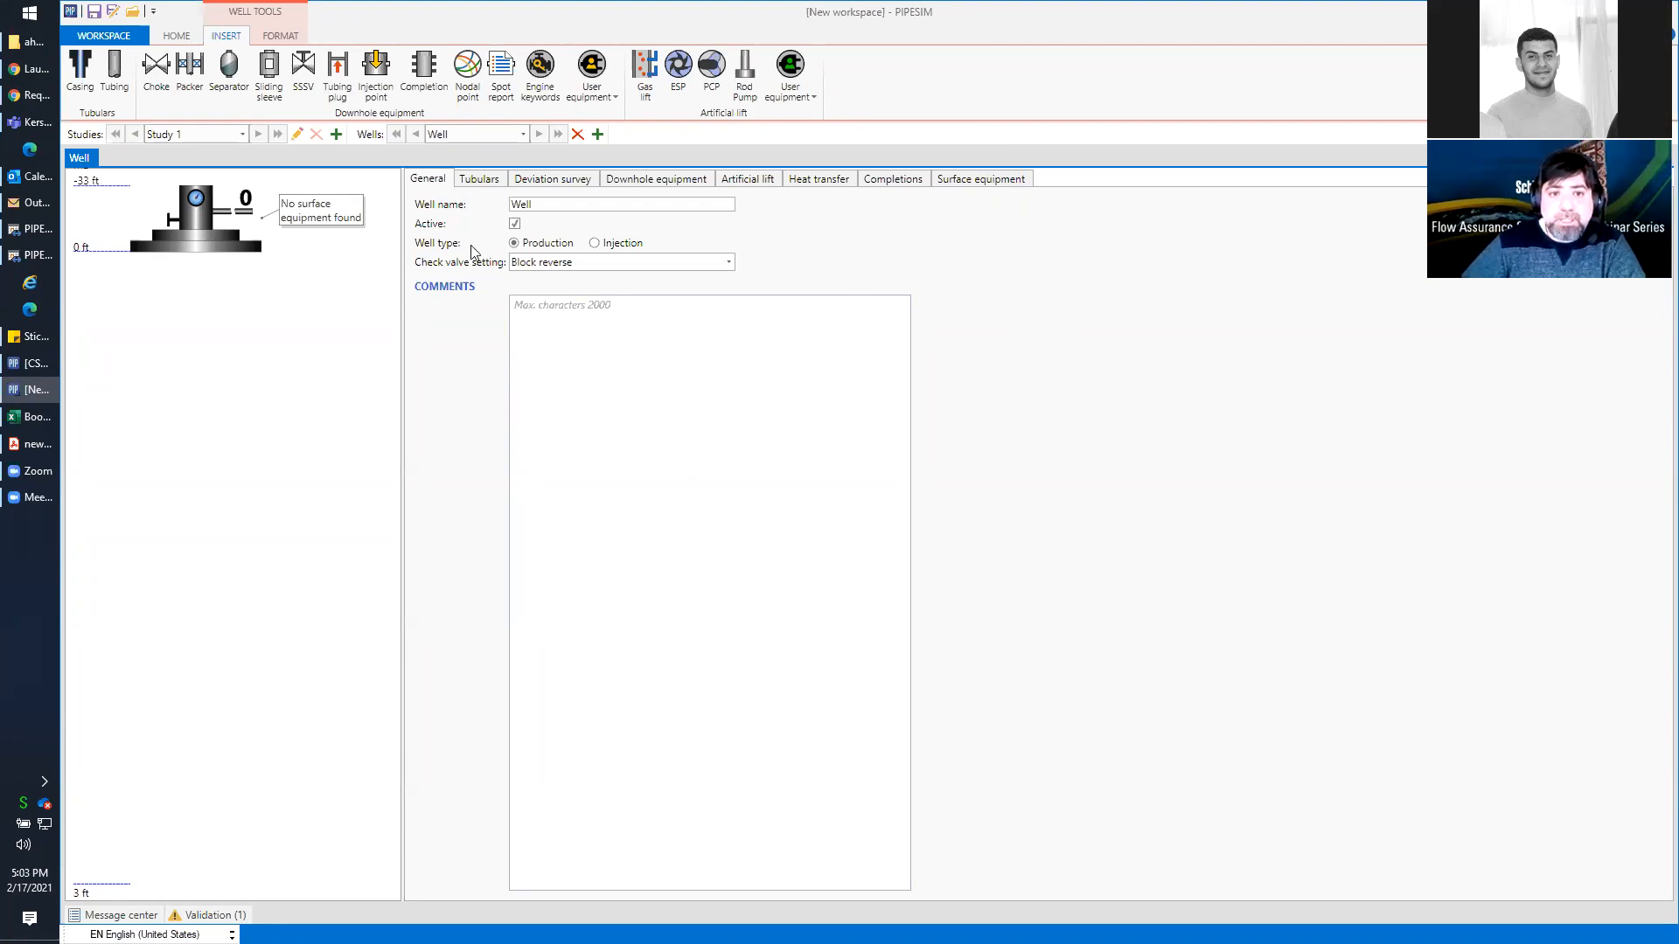
pyautogui.moveTo(81, 75)
pyautogui.mouseDown()
pyautogui.moveTo(123, 173)
pyautogui.moveTo(234, 302)
pyautogui.moveTo(267, 264)
pyautogui.mouseUp()
pyautogui.moveTo(128, 89); pyautogui.dragTo(208, 251)
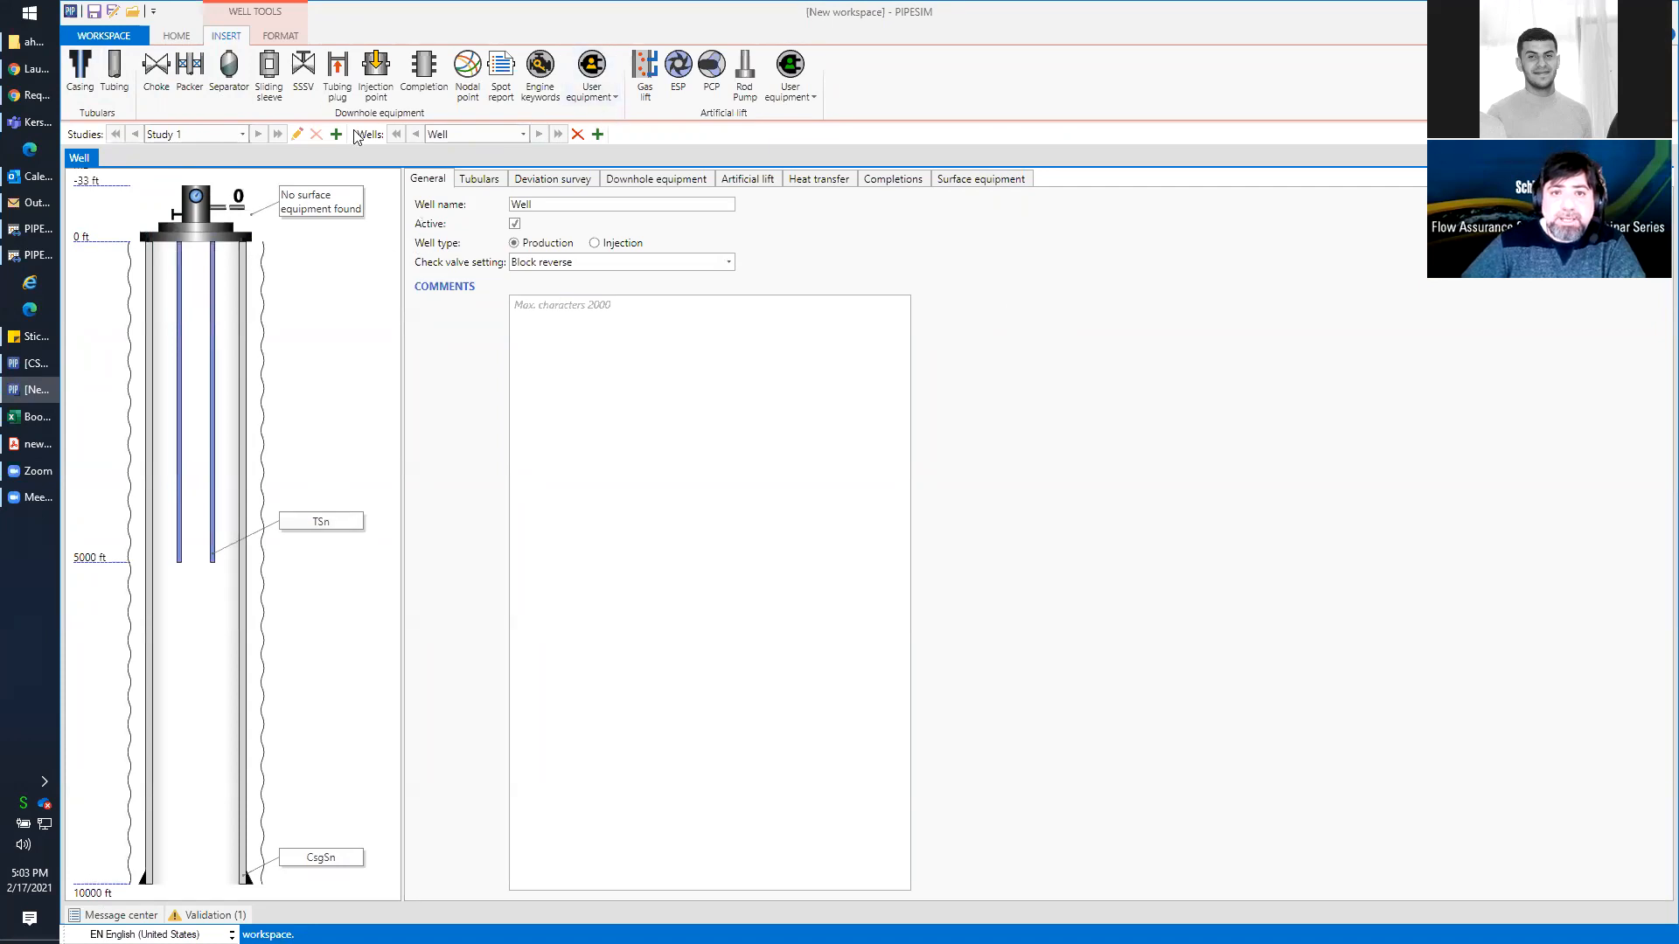
# Switch the tubulars to Detailed mode and set the casing's bottom depth to 7500 ft and its ID to 6 in
pyautogui.click(211, 522)
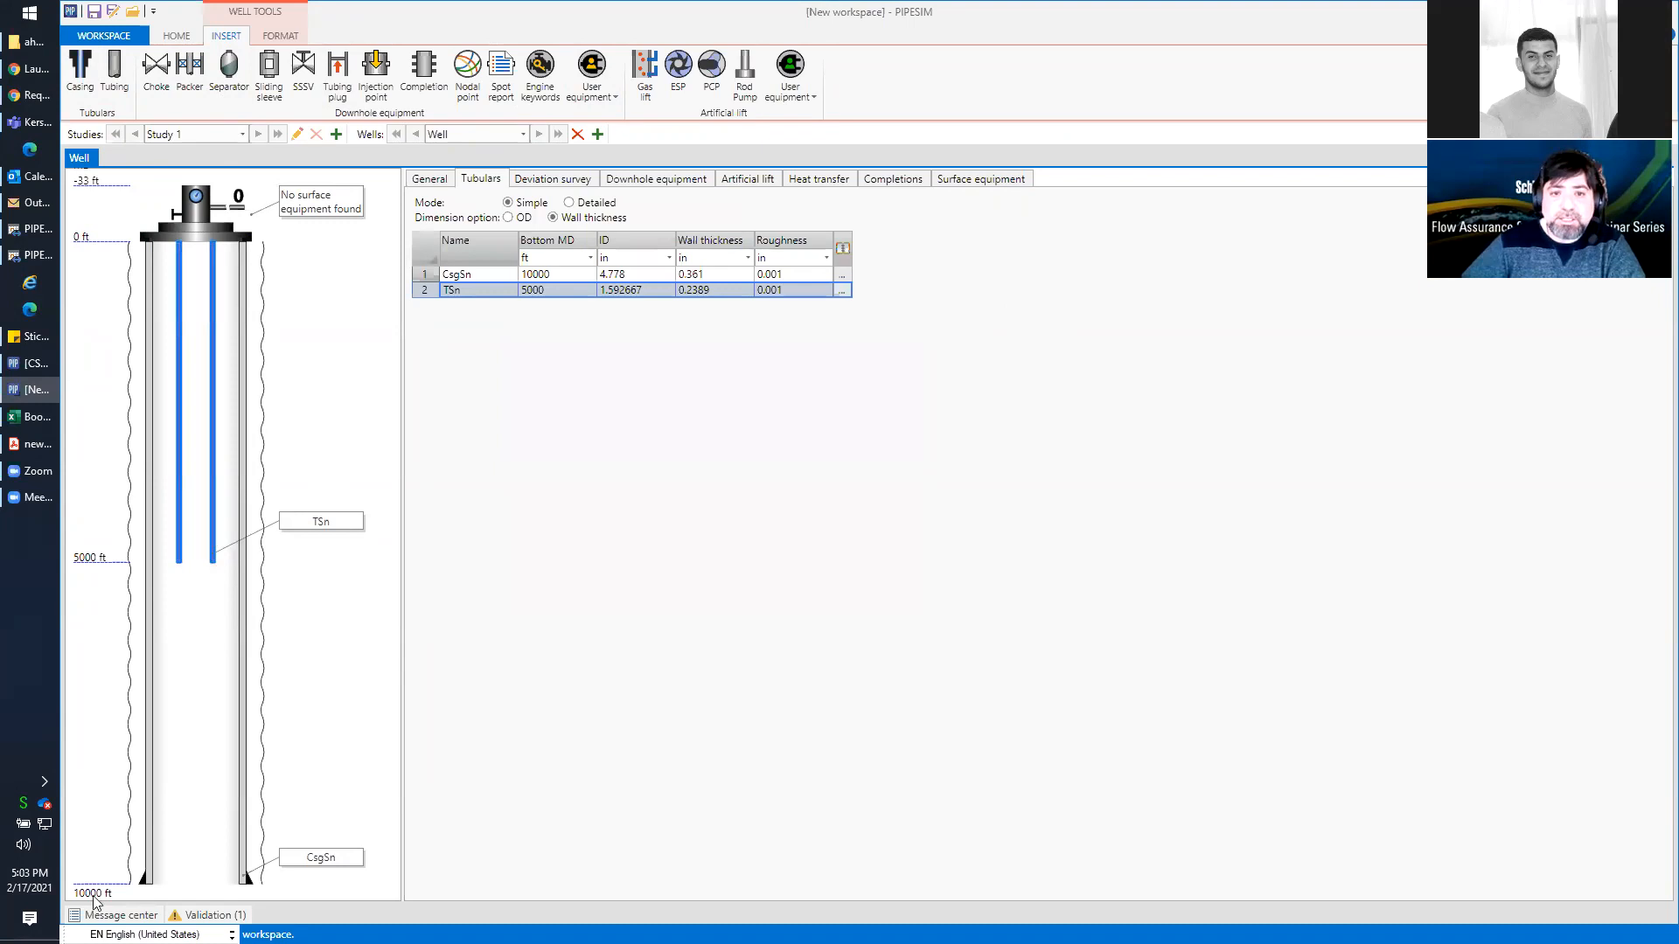
pyautogui.click(563, 275)
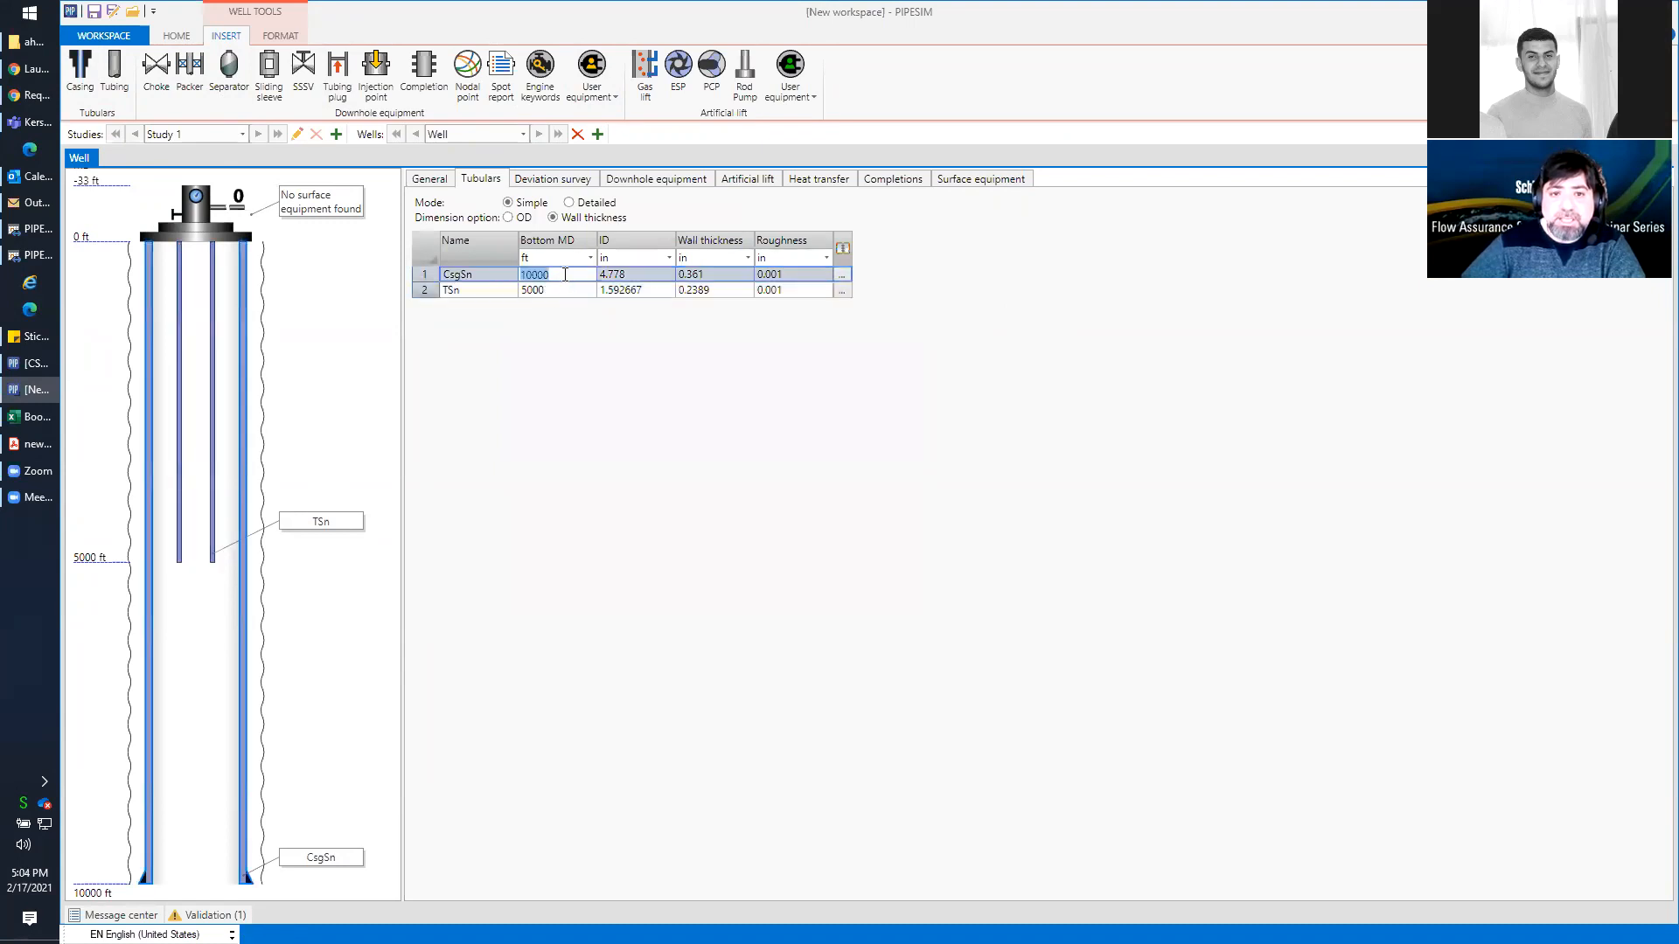
pyautogui.click(573, 205)
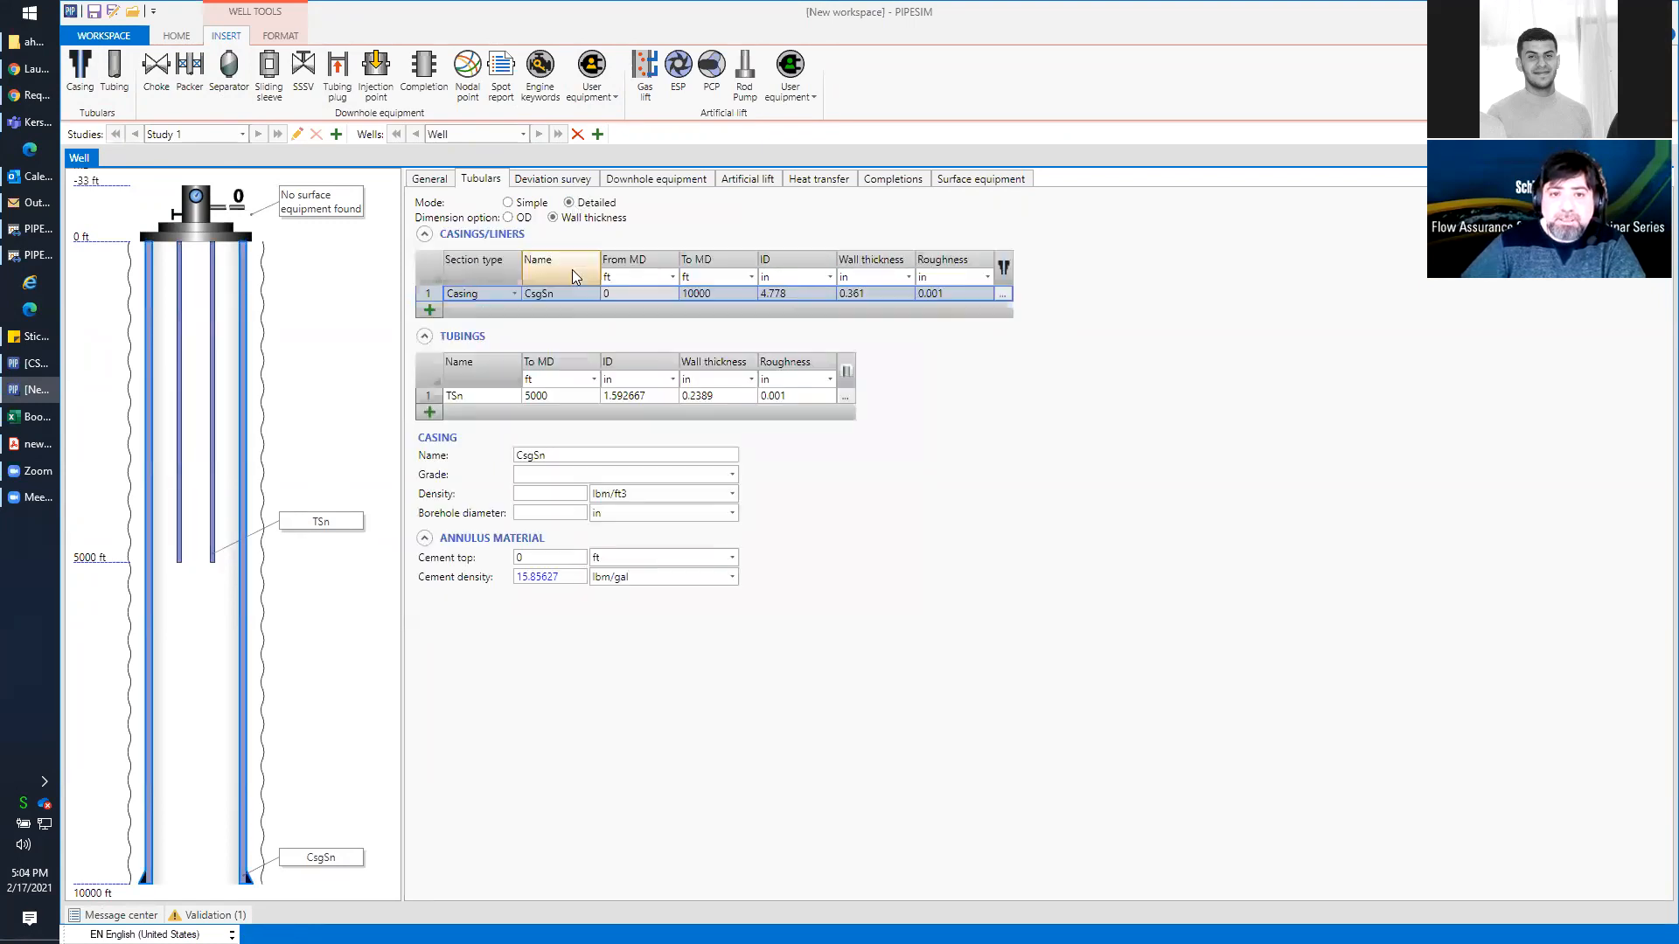
pyautogui.click(731, 292)
pyautogui.write('7')
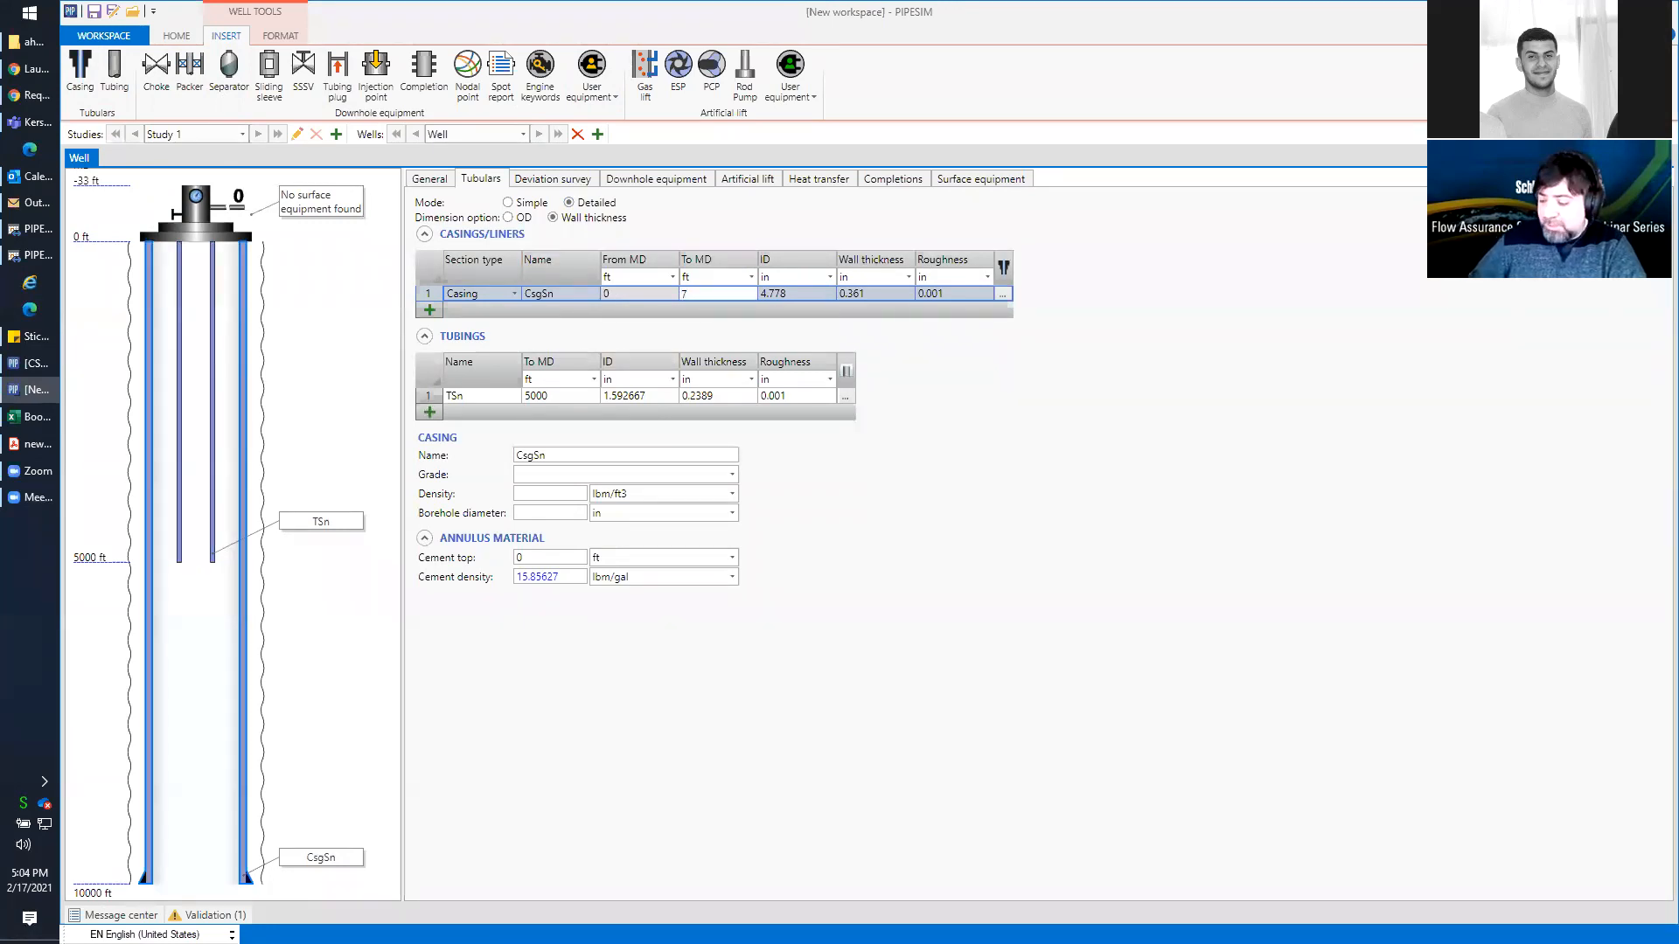
pyautogui.write('500')
pyautogui.press('Return')
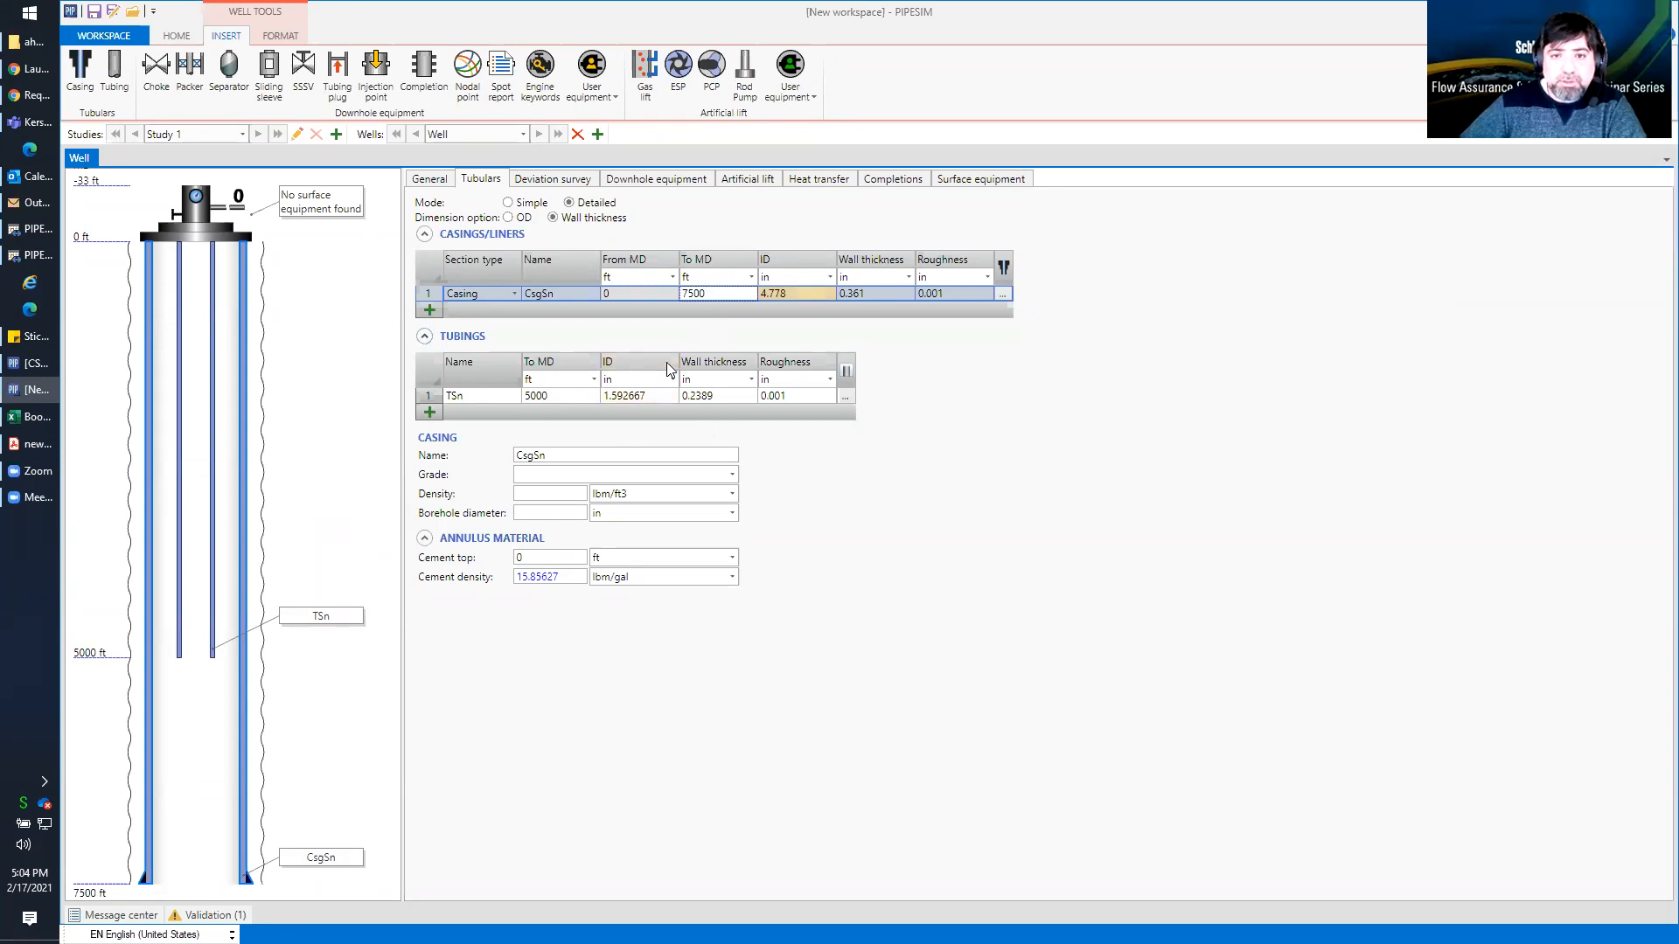
pyautogui.click(813, 292)
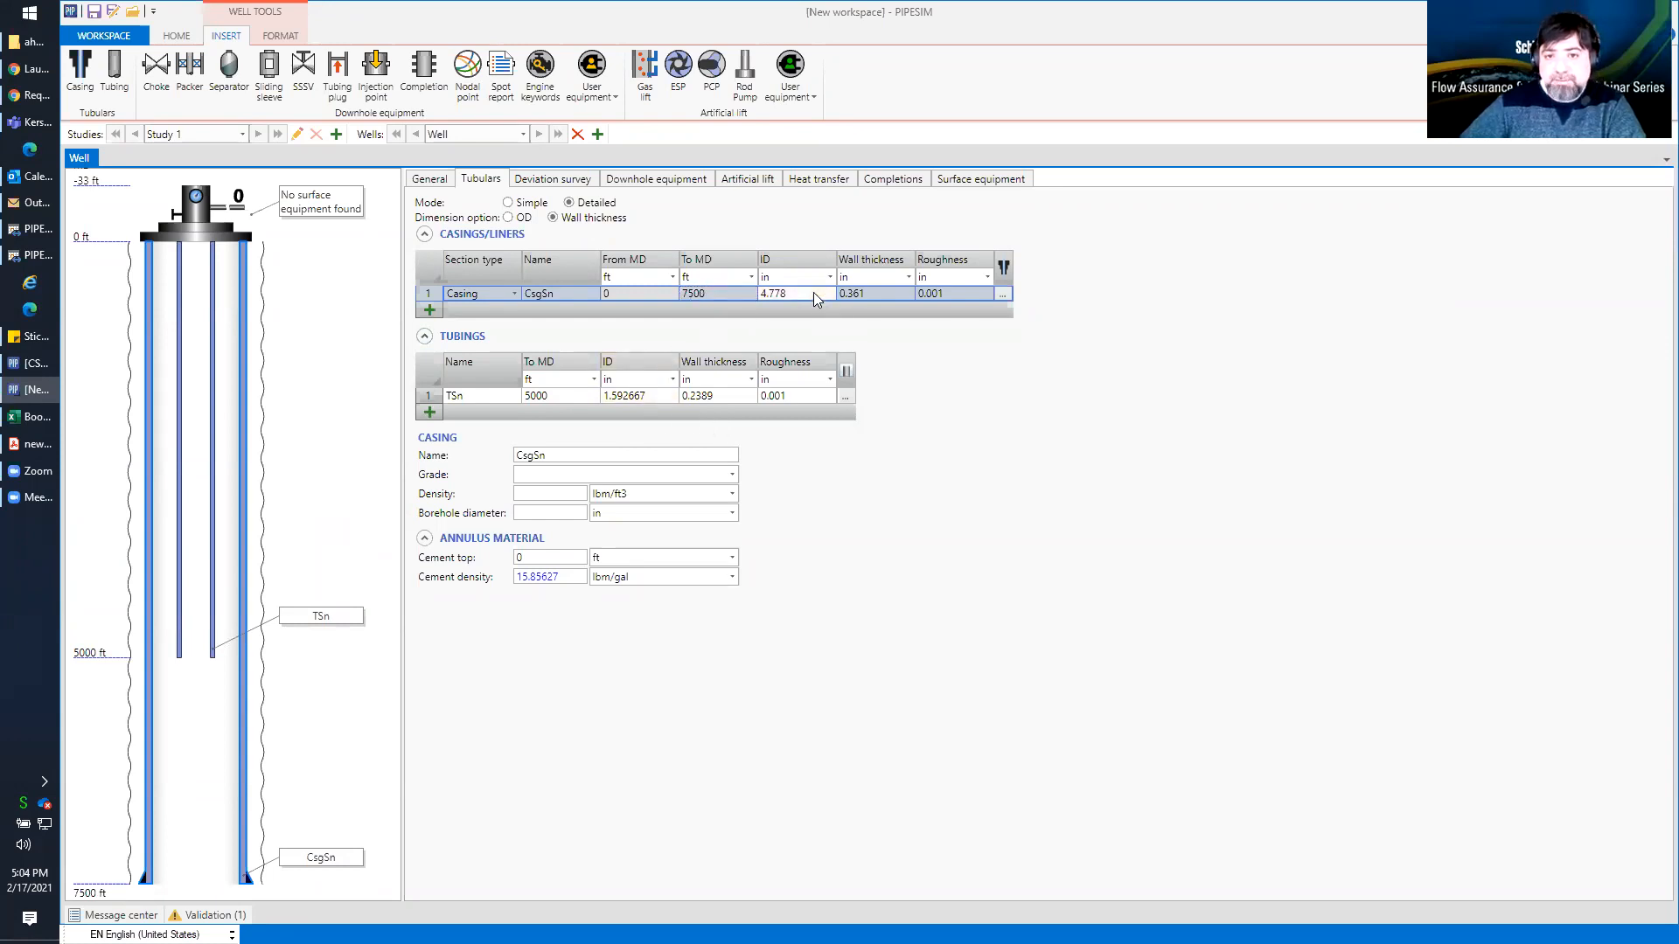
pyautogui.write('6')
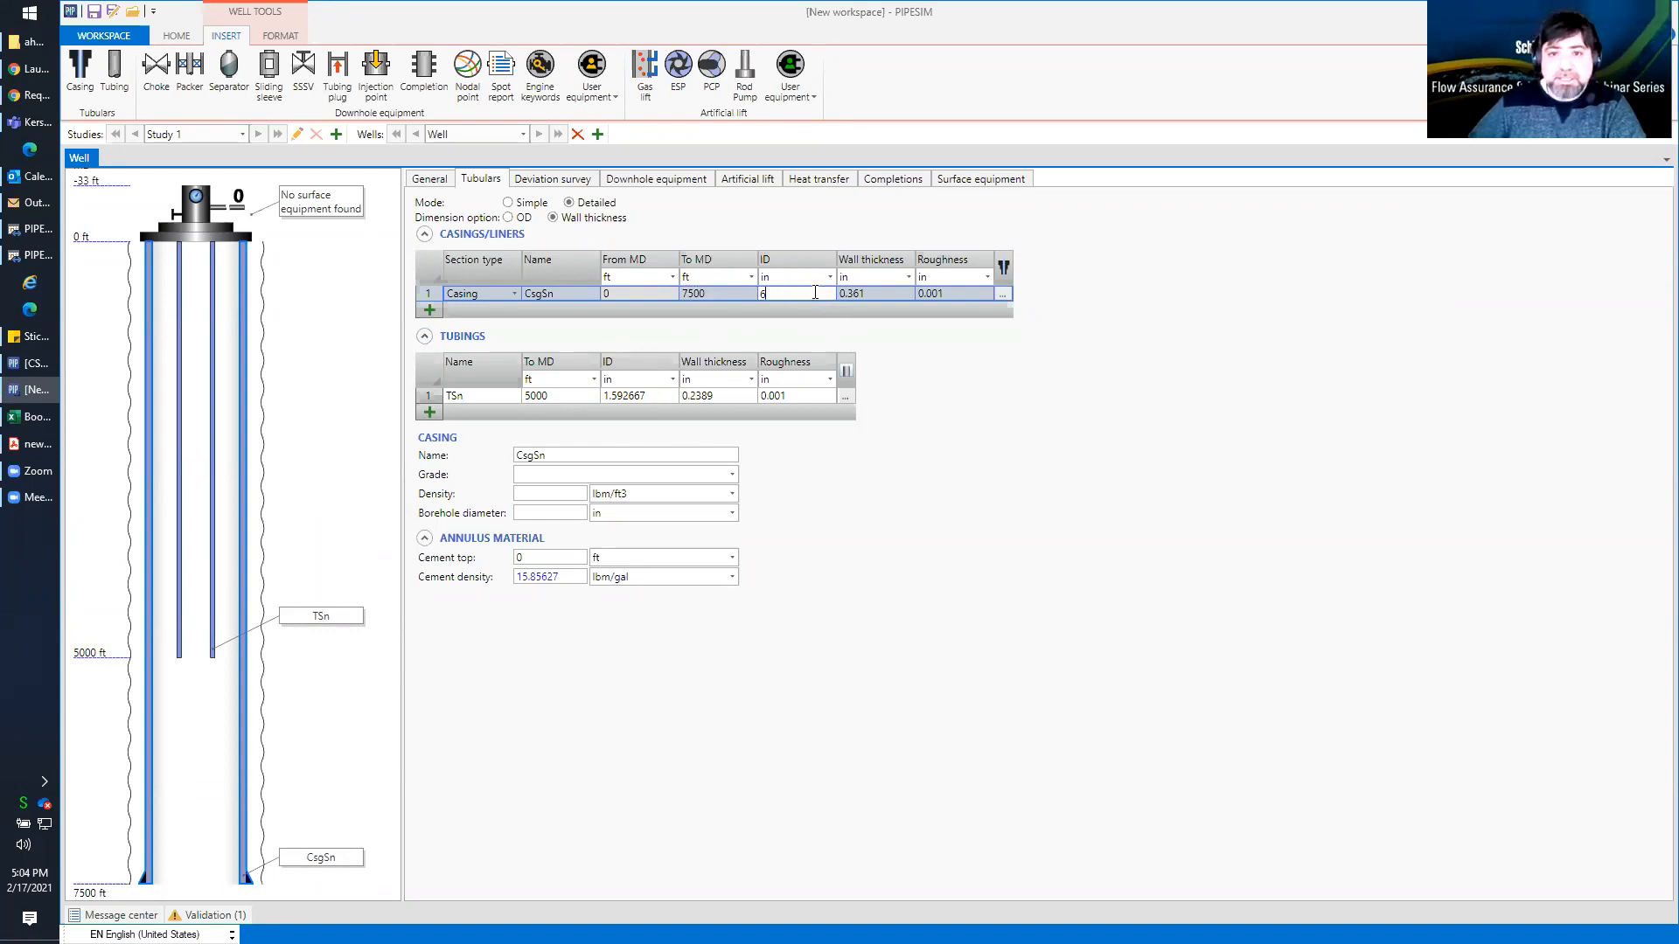
# Set the inner diameter of the tubing string to 3.5 in
pyautogui.click(659, 397)
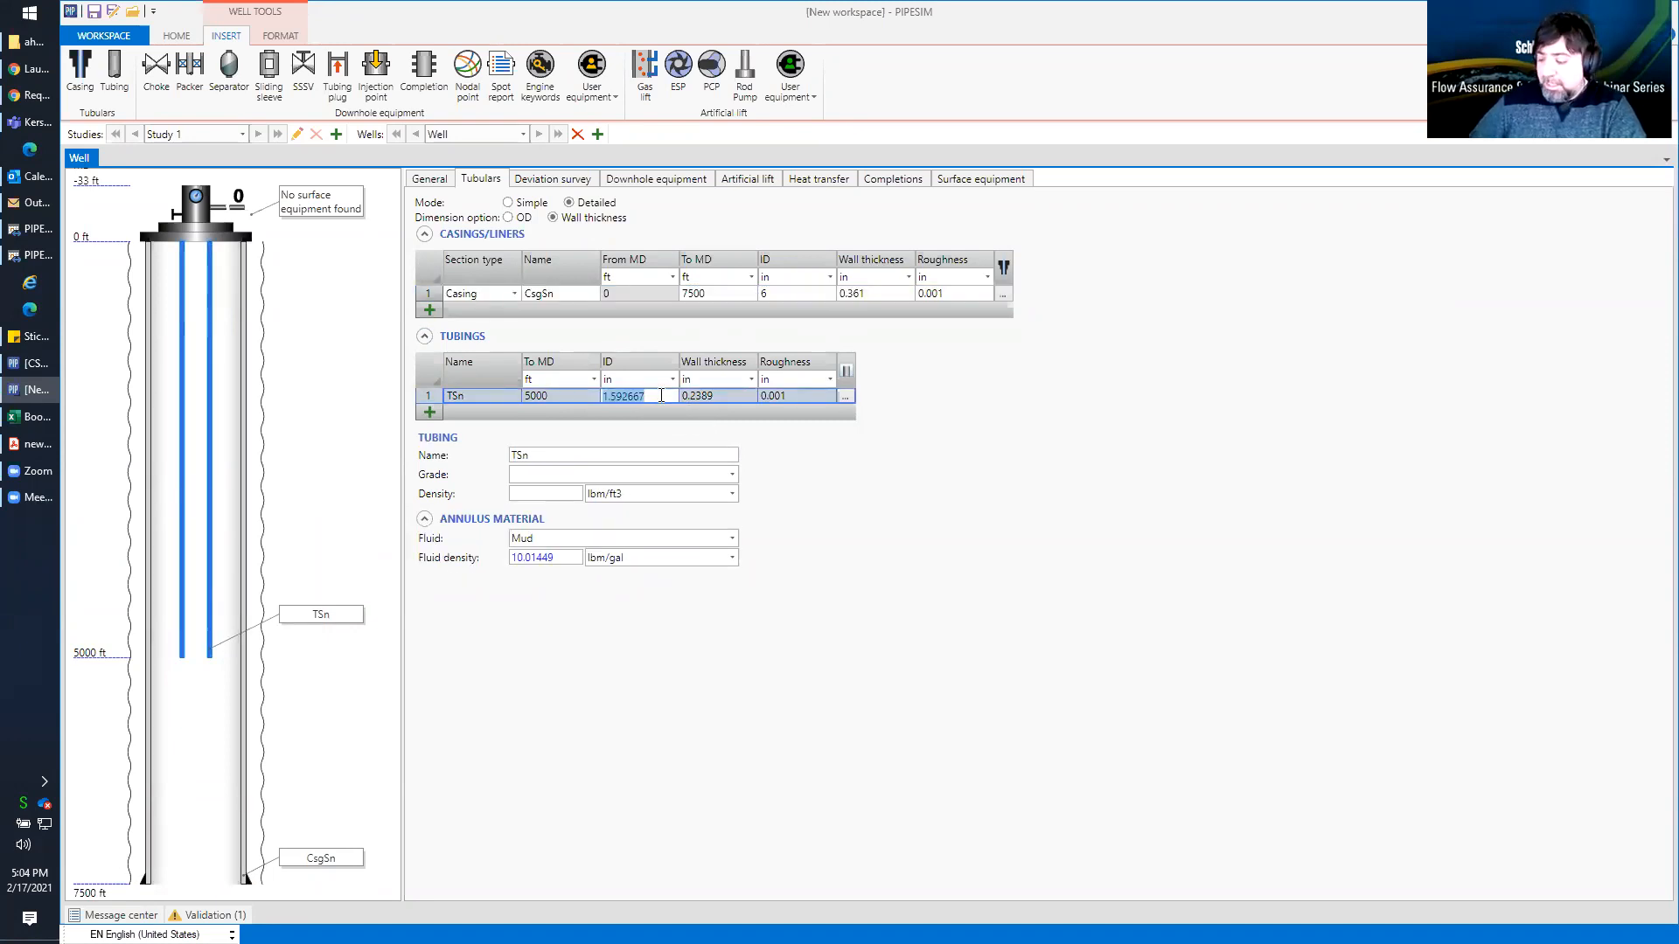
pyautogui.write('3')
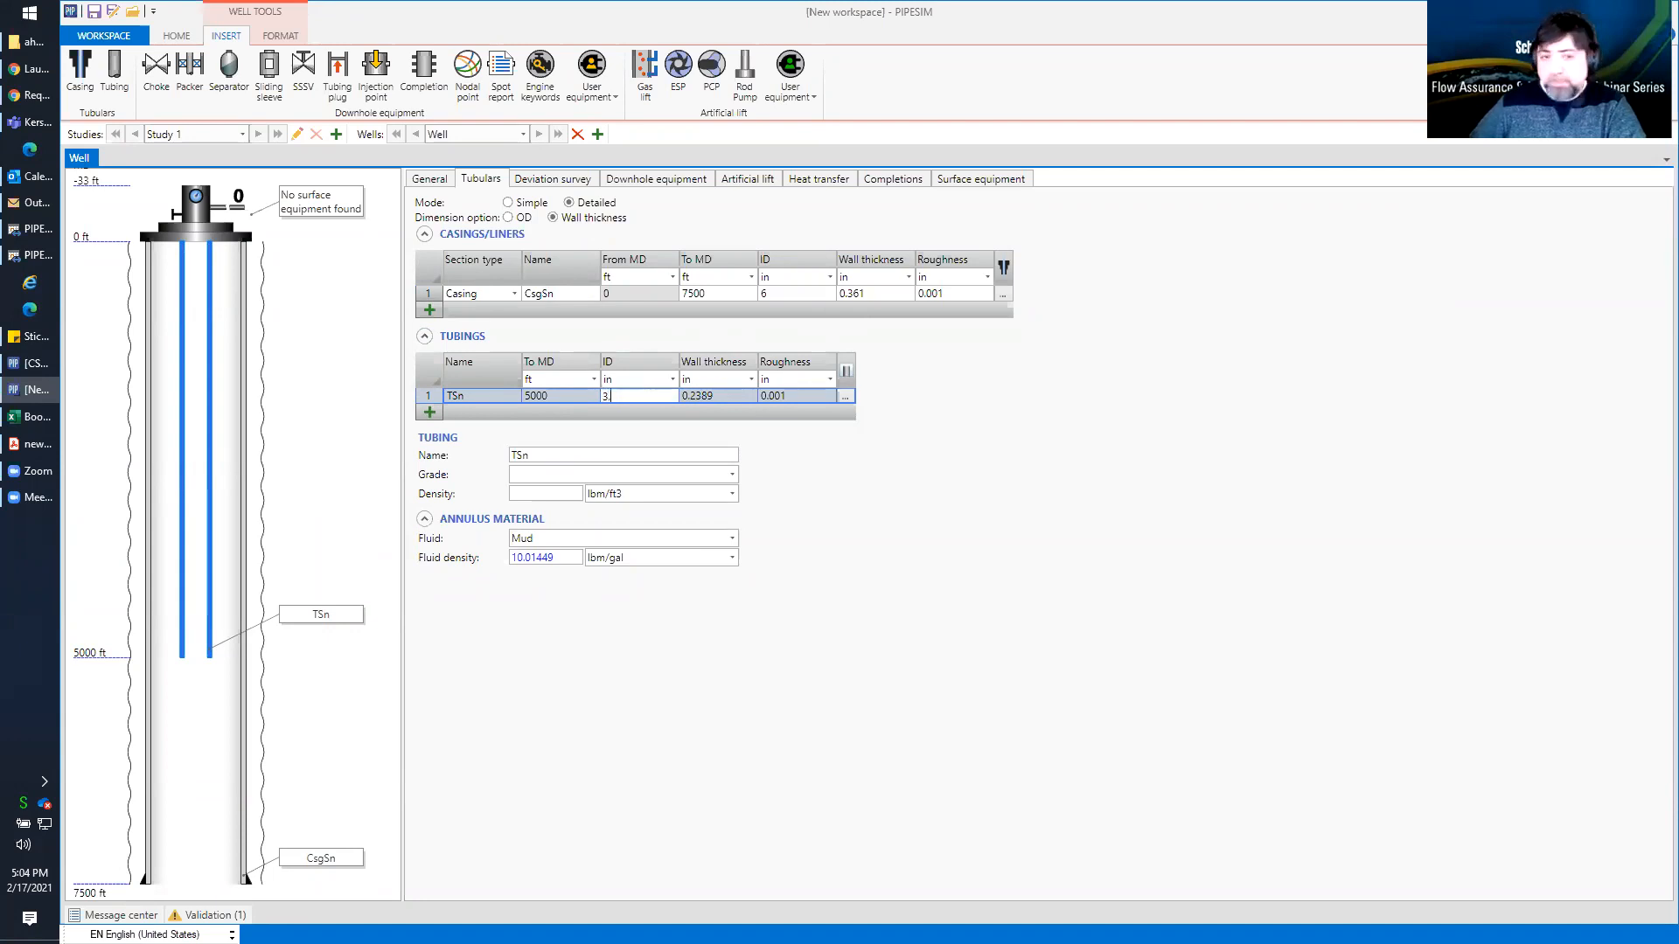
pyautogui.write('.5')
pyautogui.press('Return')
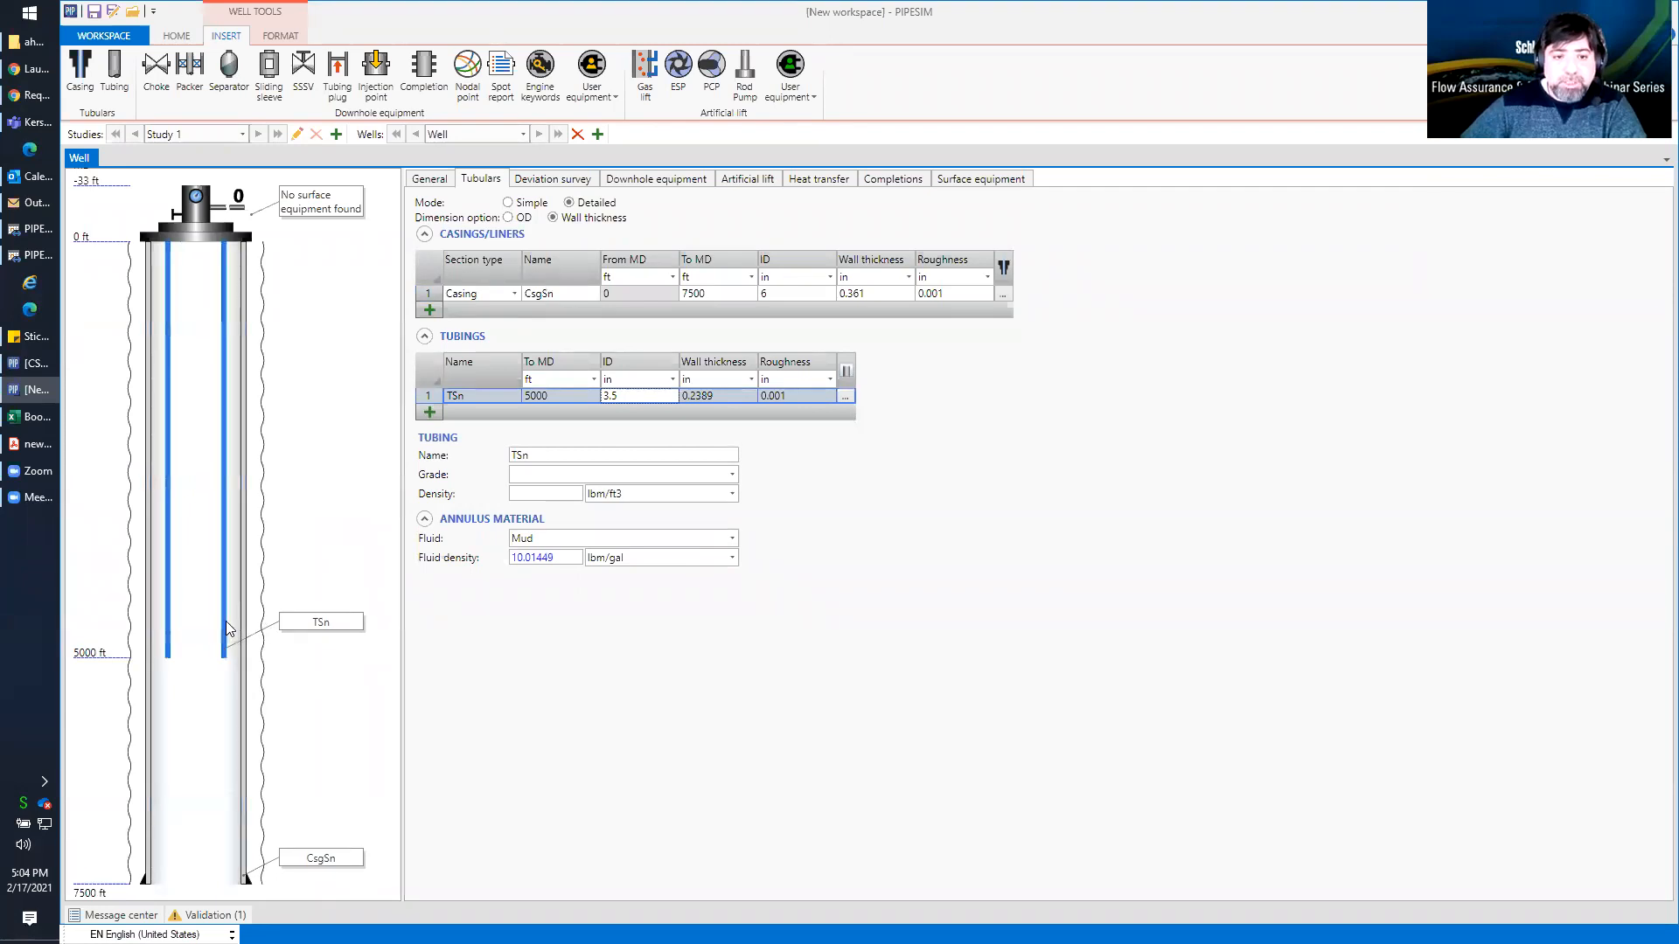
# Set the tubing's bottom depth to 7300 ft and place a packer above its lower end at about 6854 ft
pyautogui.click(560, 396)
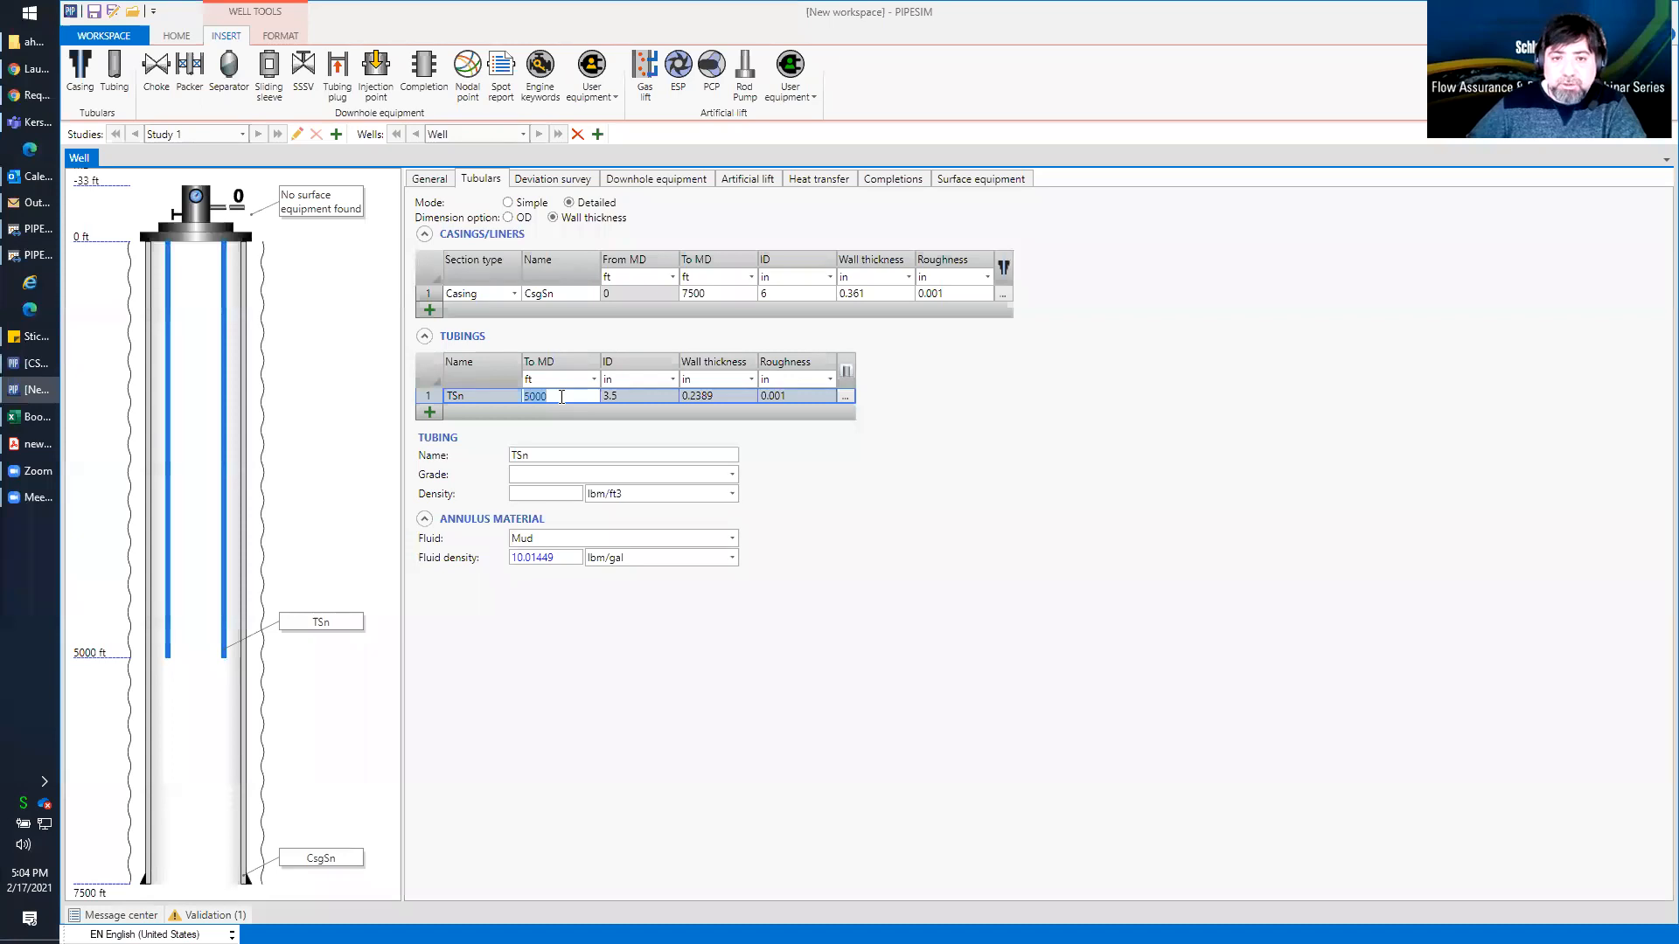
pyautogui.write('7')
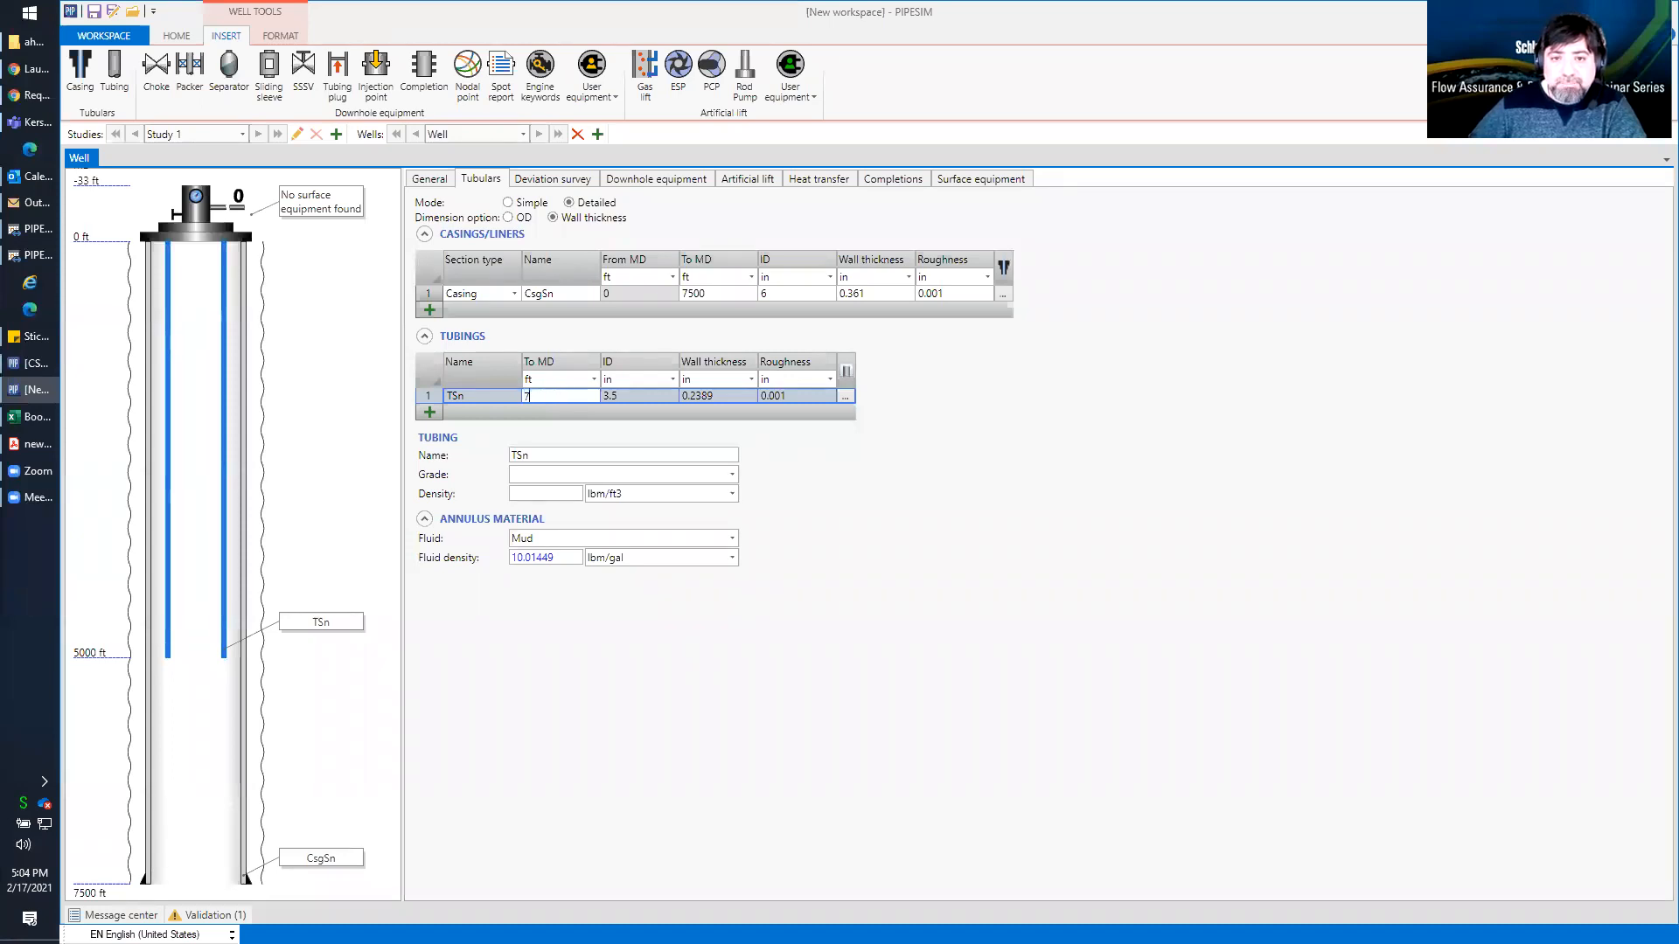
pyautogui.write('300')
pyautogui.press('Return')
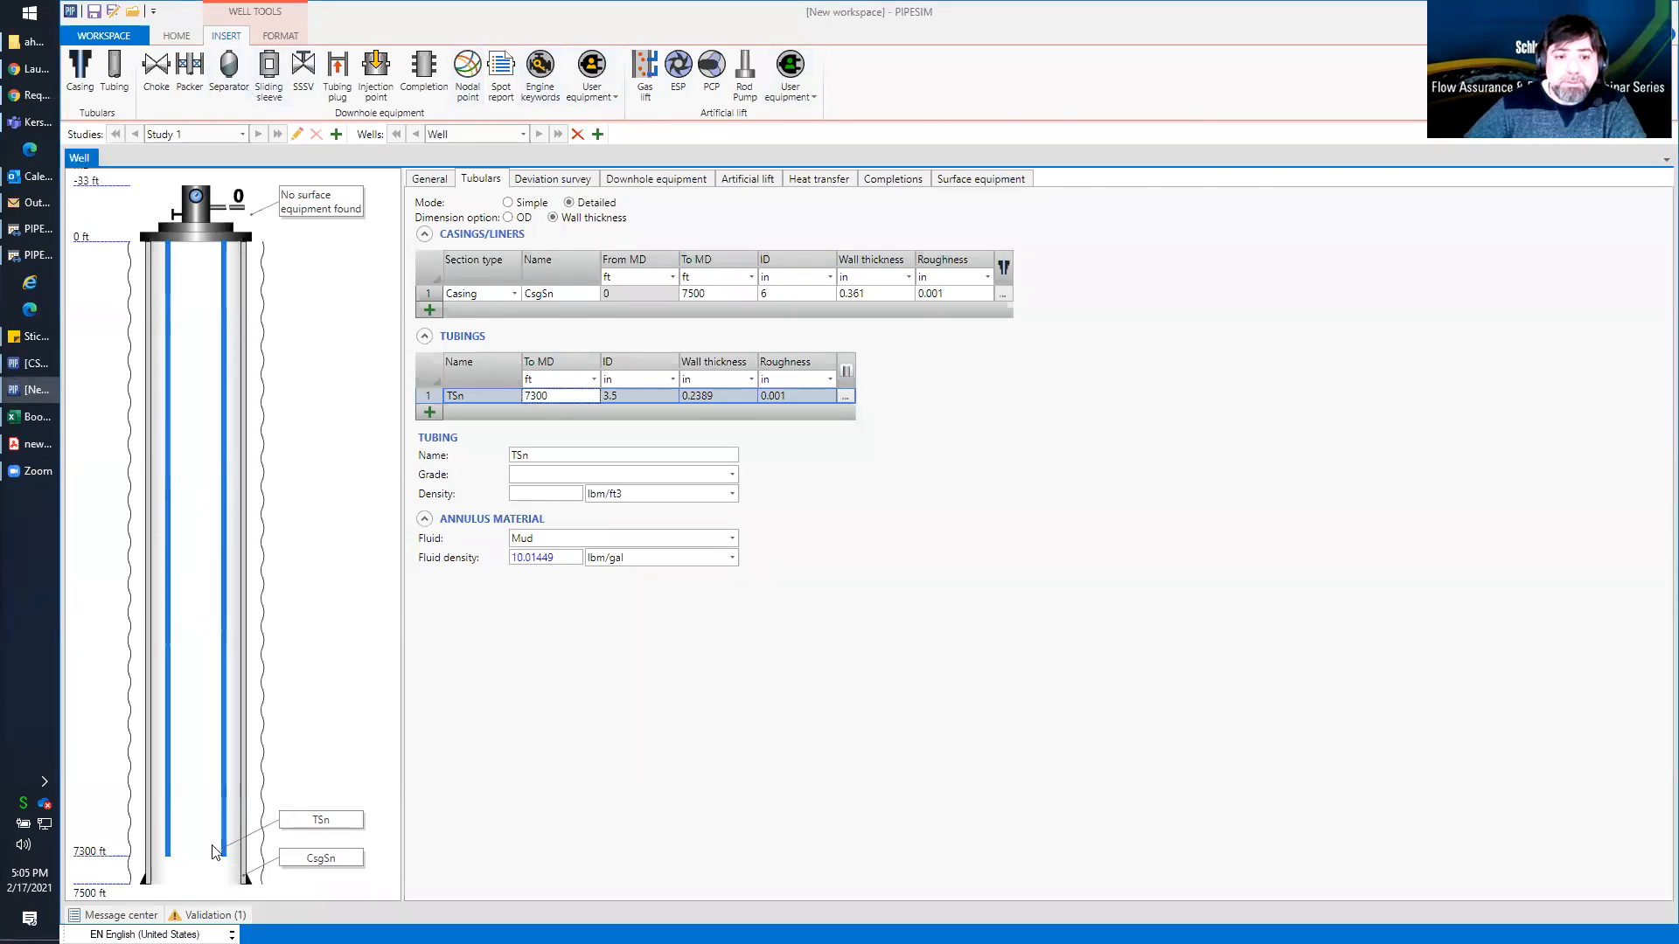
pyautogui.moveTo(189, 65); pyautogui.dragTo(245, 820)
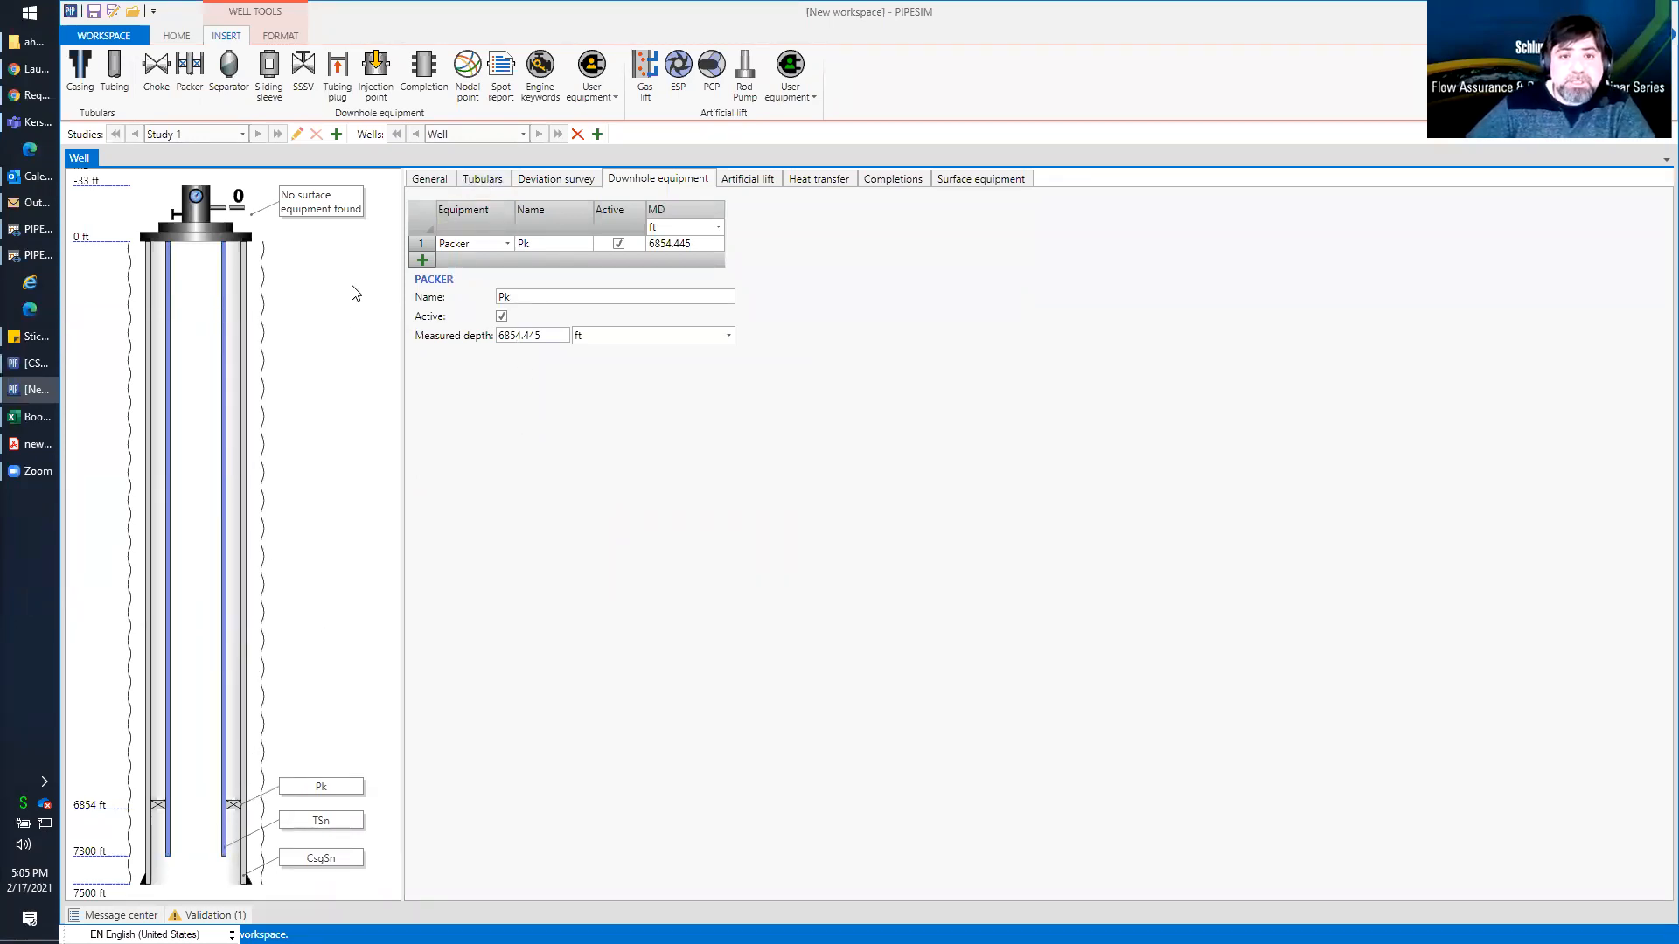
# Set the survey type of the well's deviation survey to 2D
pyautogui.click(429, 179)
pyautogui.click(535, 179)
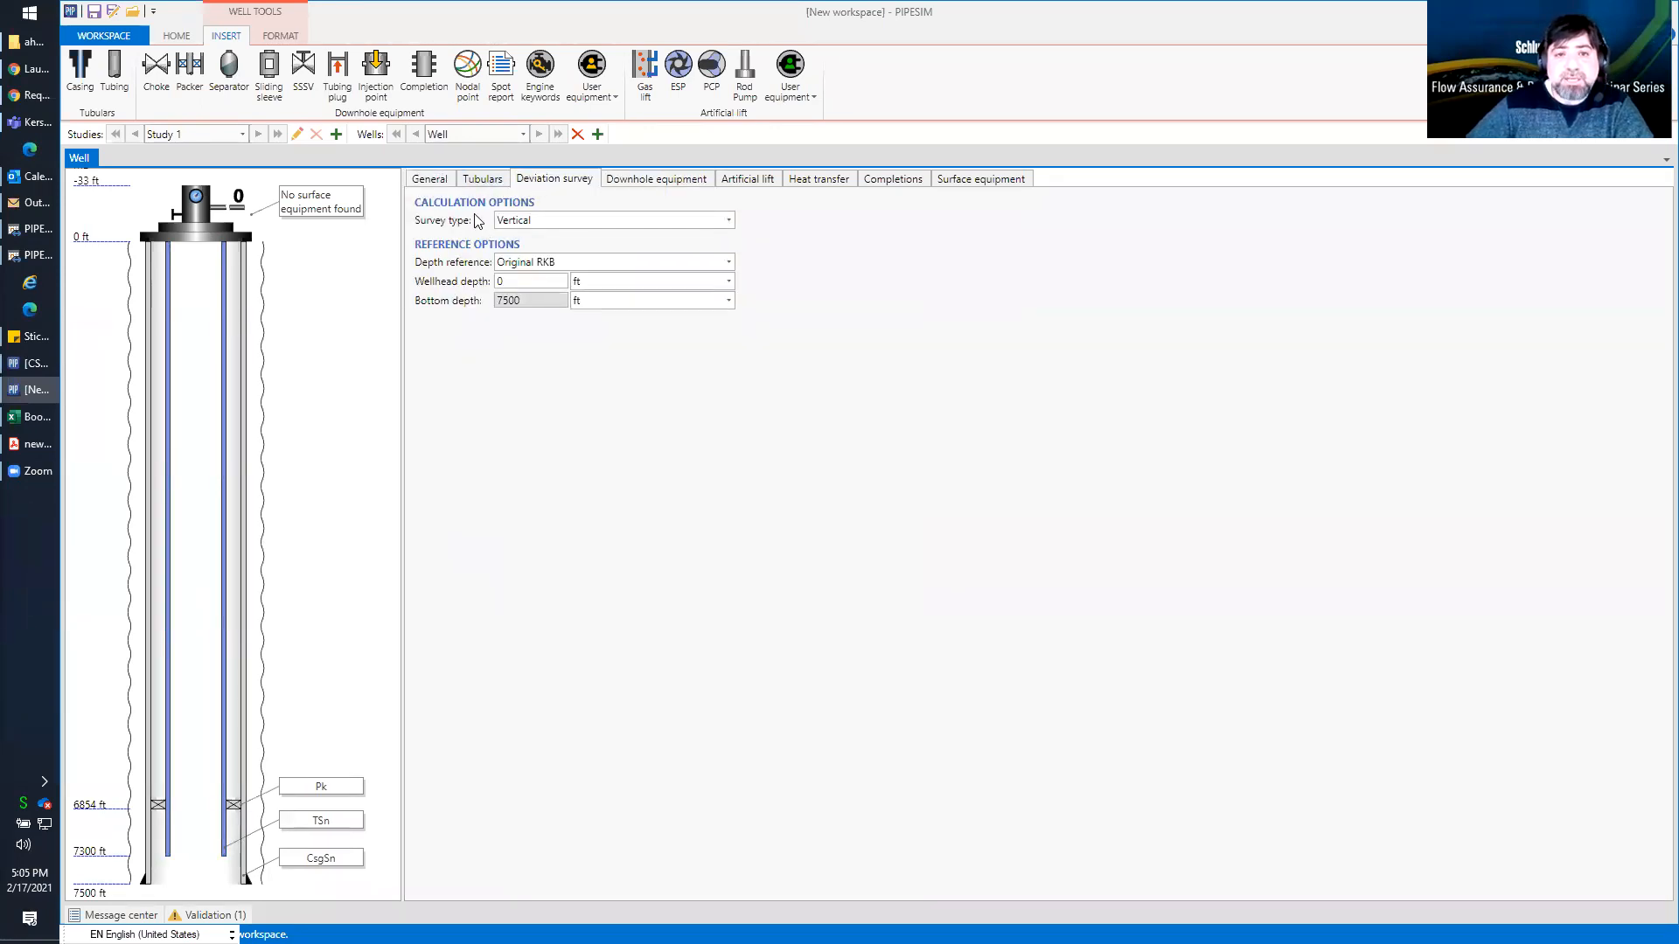
pyautogui.click(557, 221)
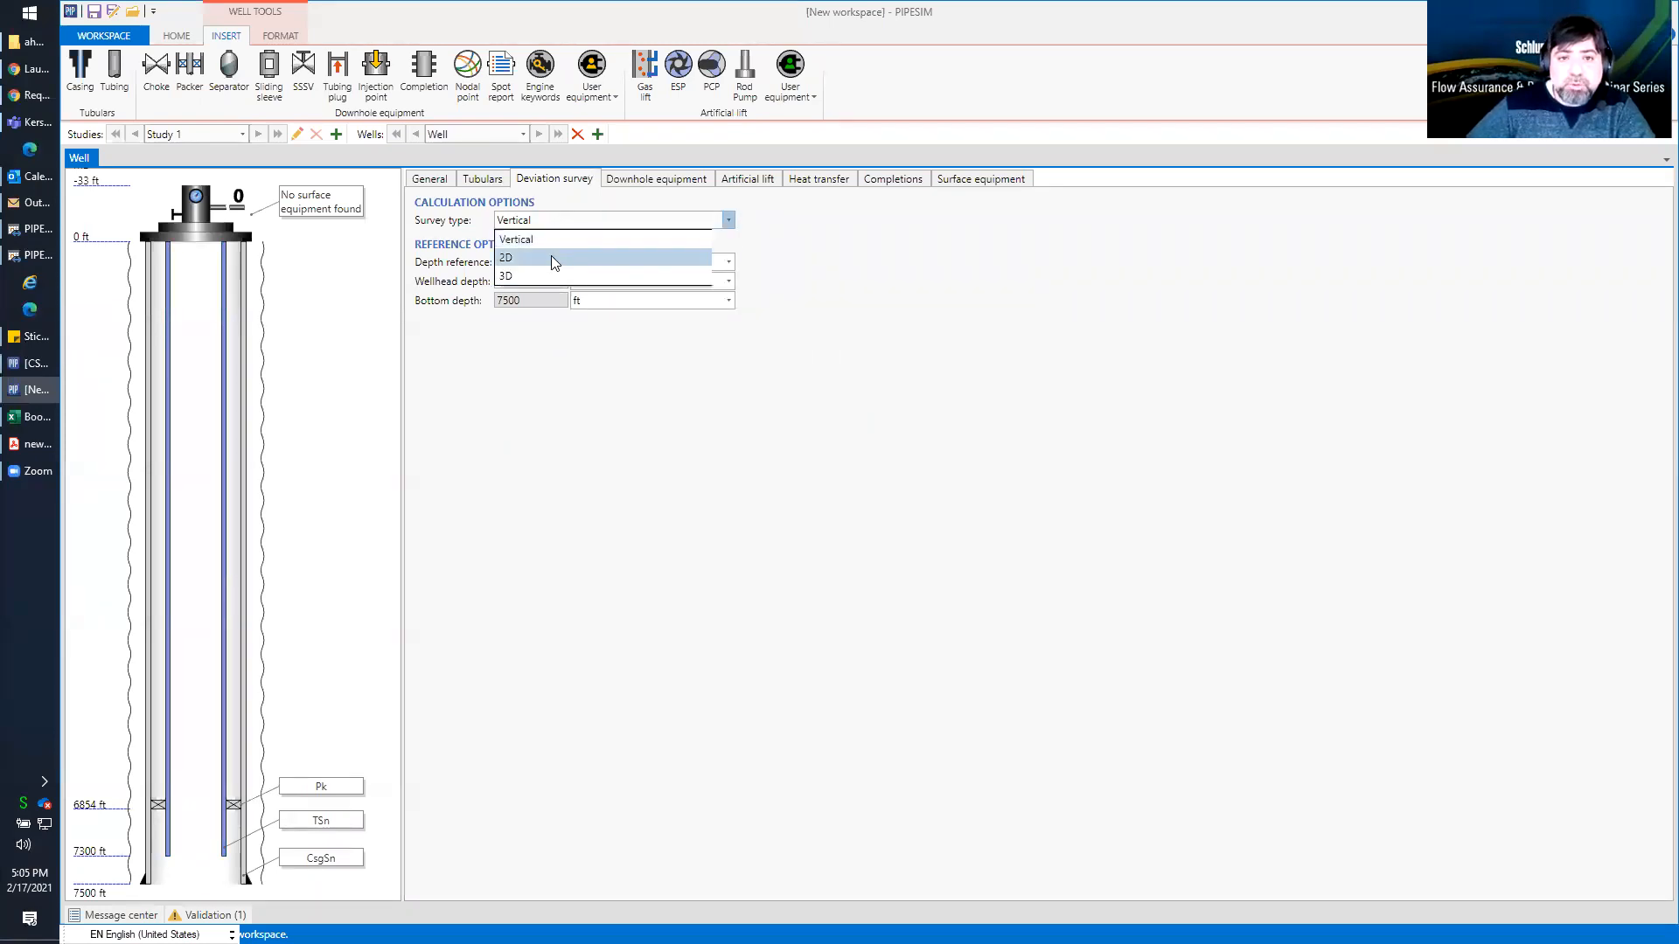
pyautogui.click(551, 257)
# Switch the deviation survey type to 3D to inspect its options, and return it to 2D
pyautogui.click(622, 222)
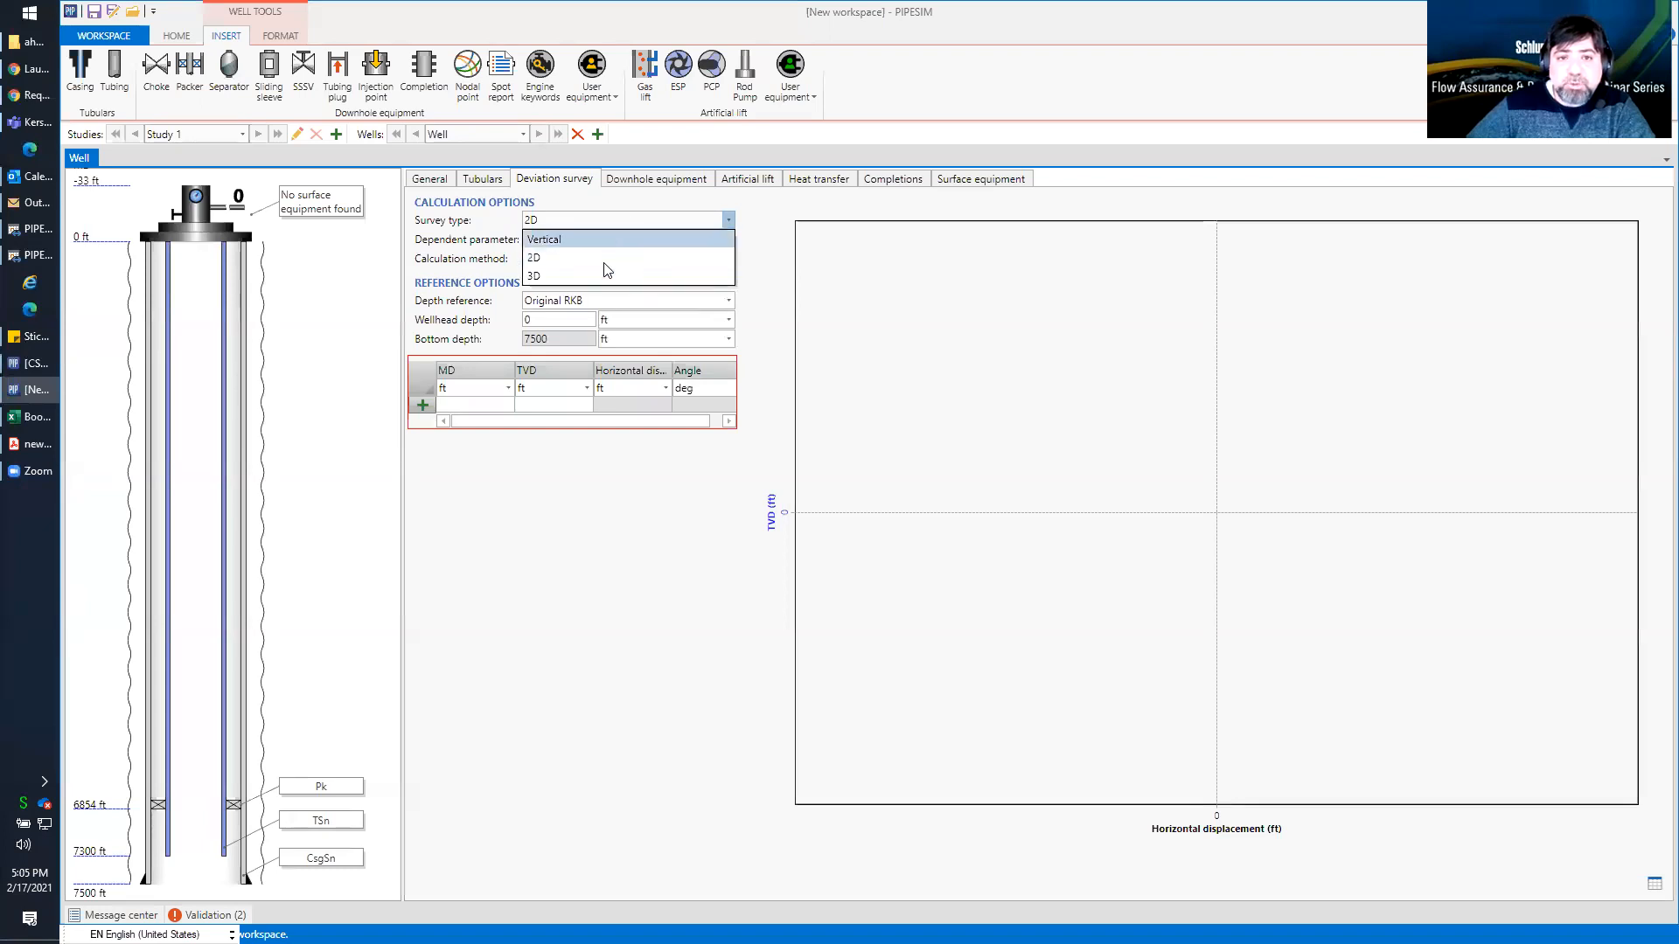
pyautogui.click(602, 269)
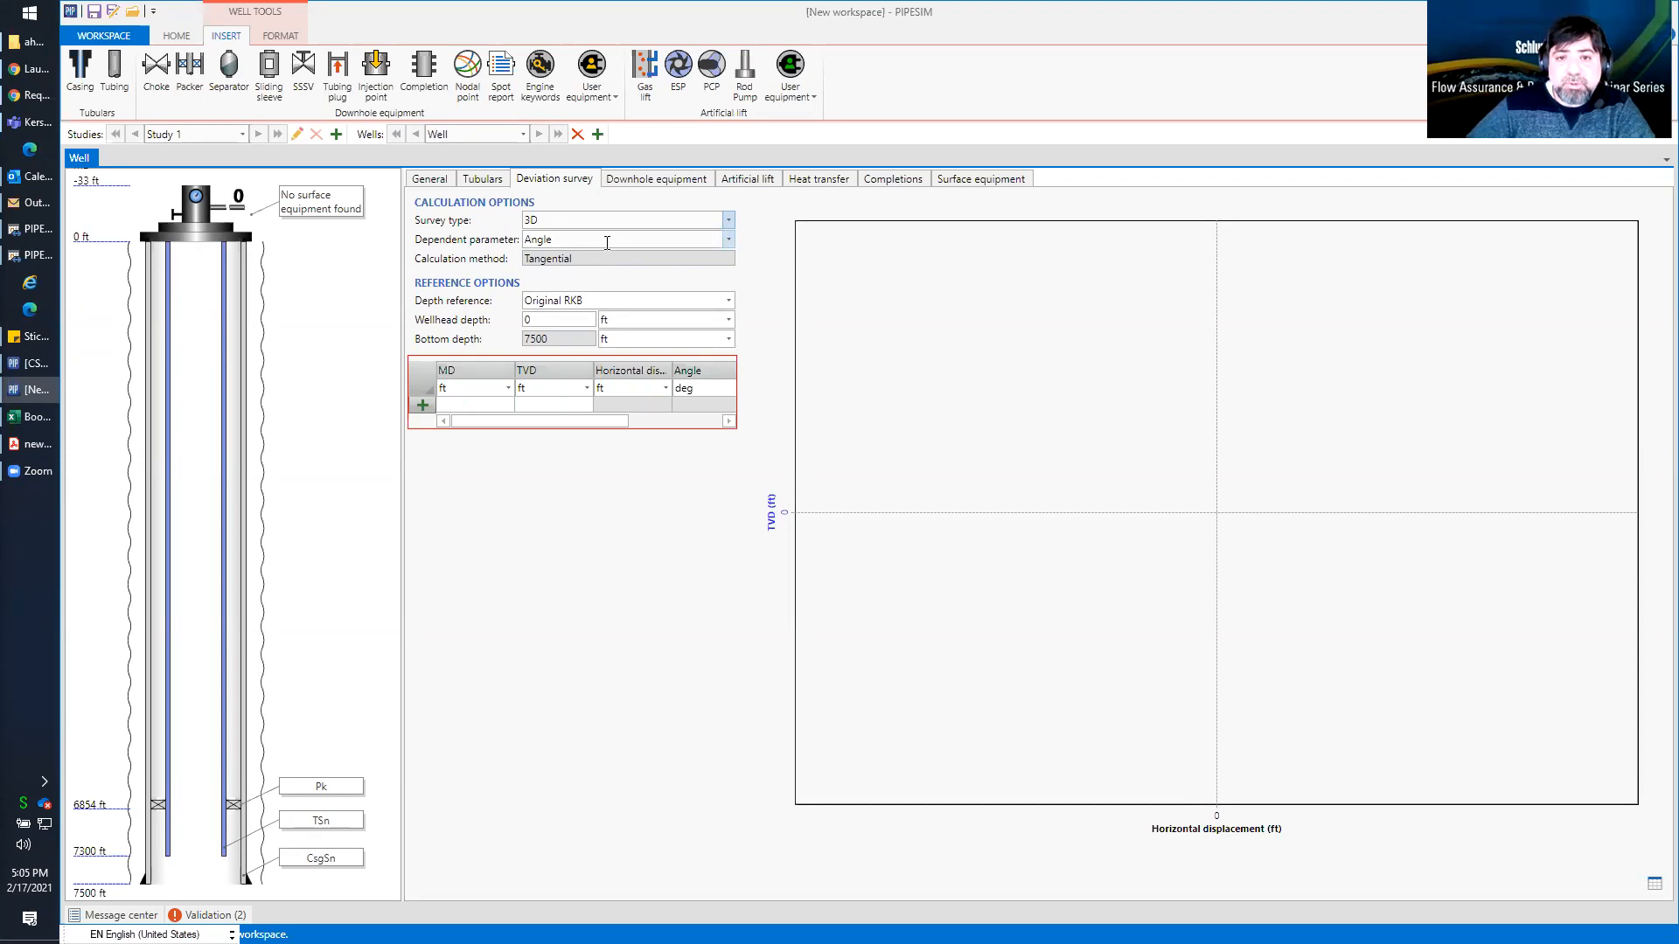
pyautogui.moveTo(611, 422); pyautogui.dragTo(552, 441)
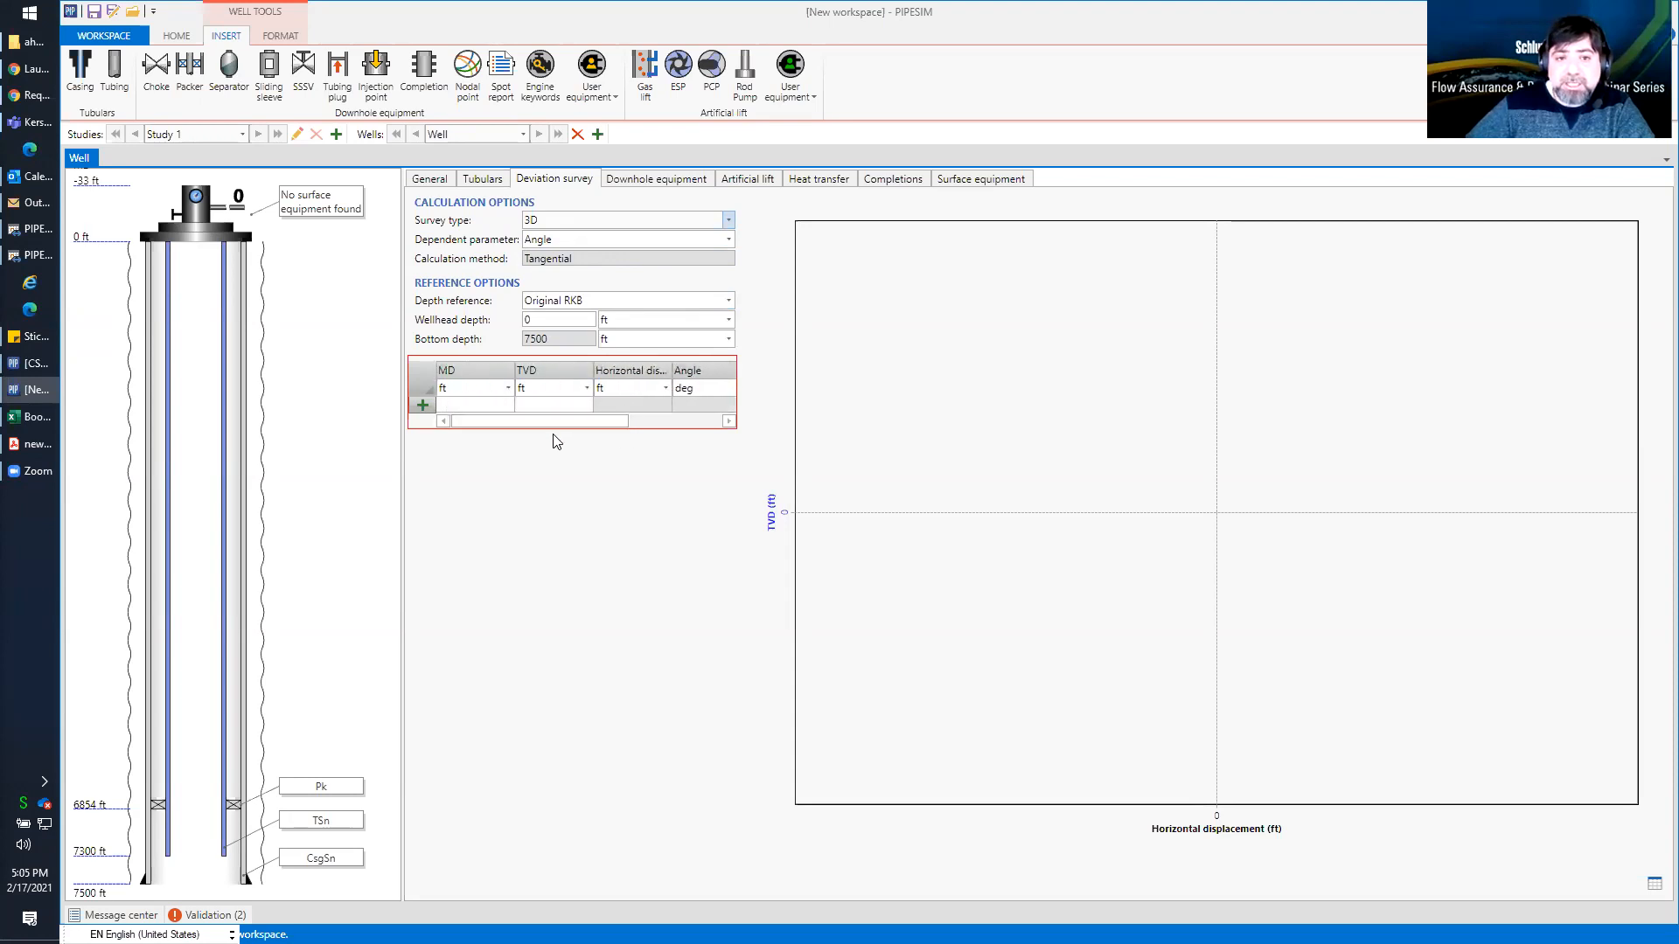
pyautogui.click(699, 221)
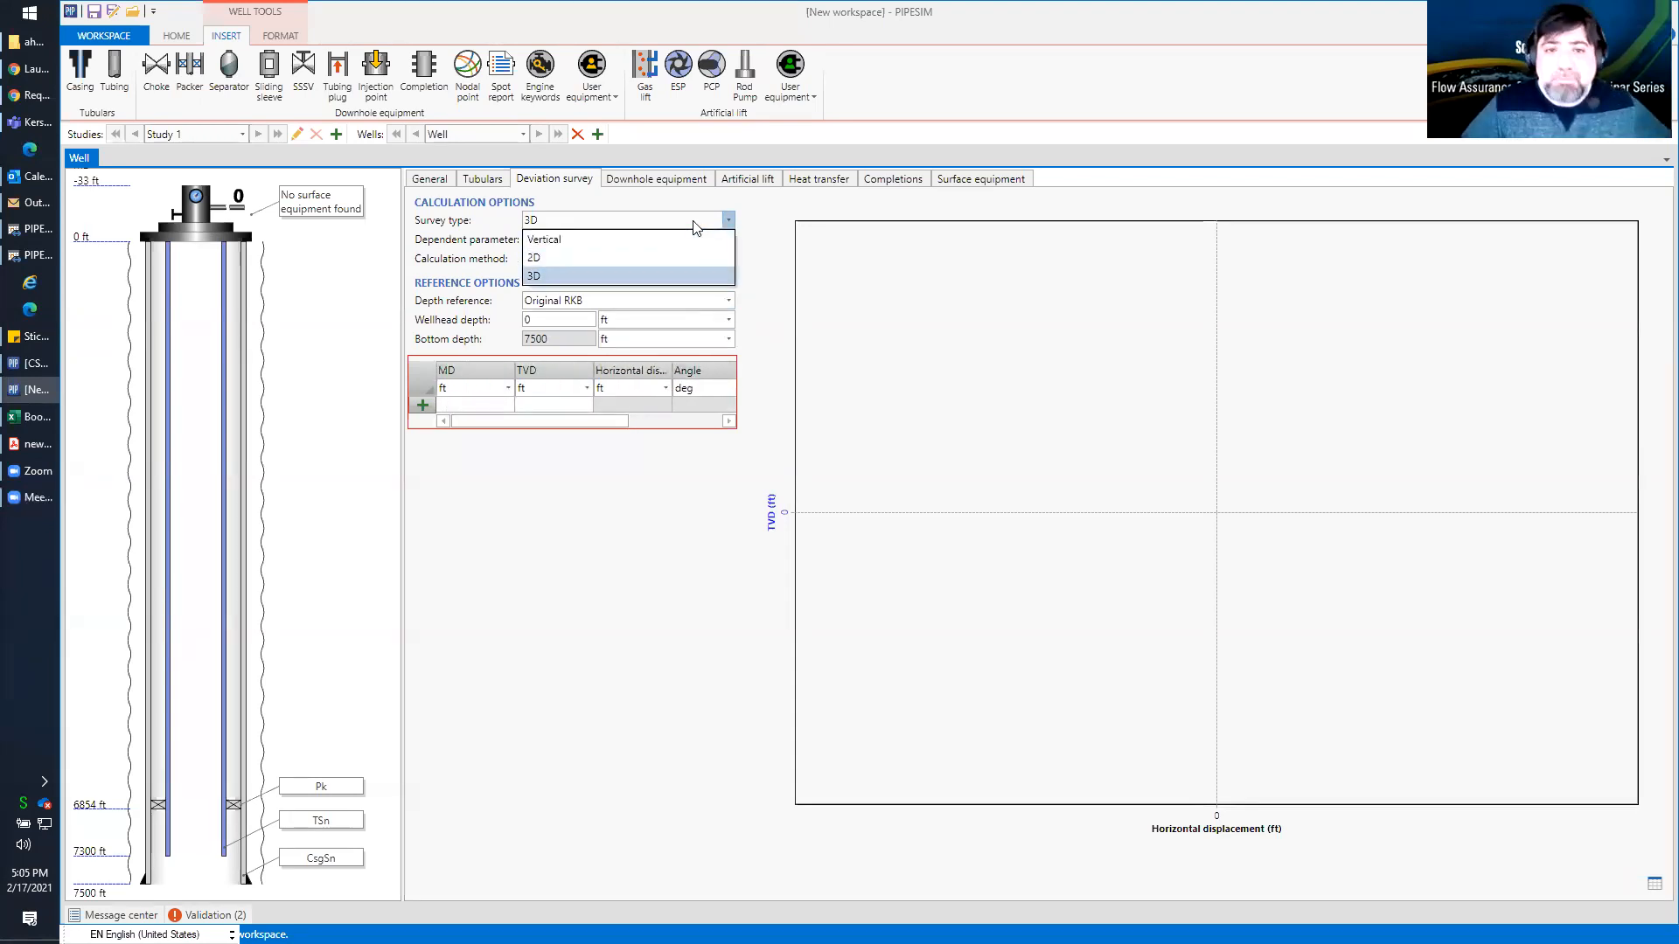
pyautogui.click(681, 265)
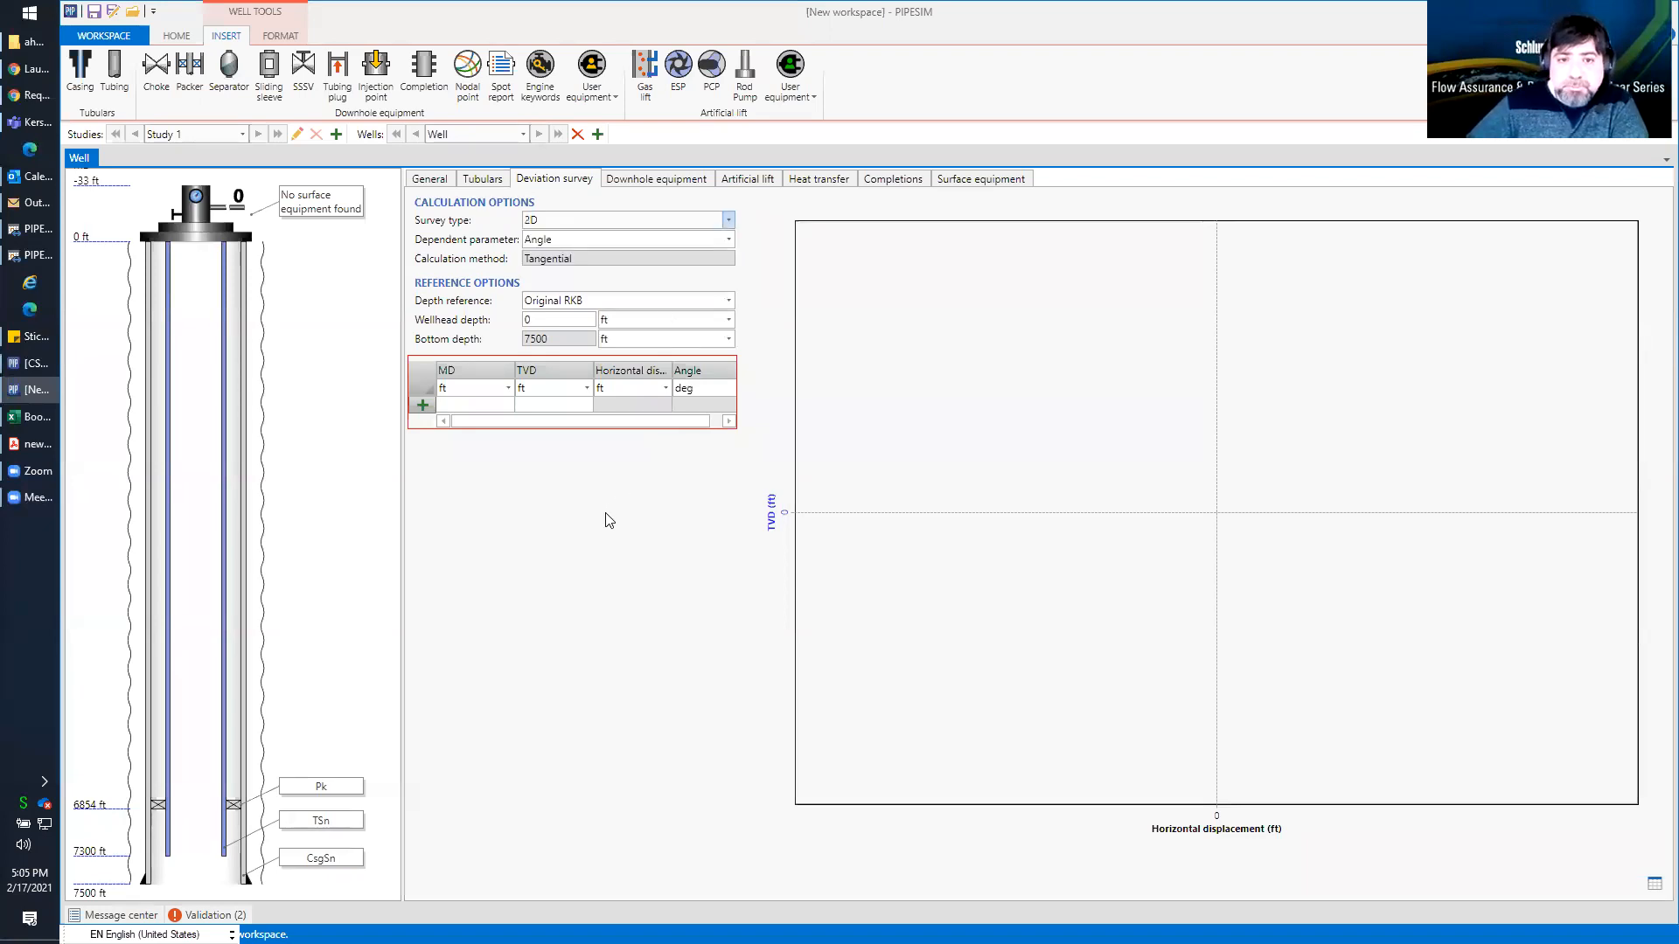
# Add nine rows to the deviation survey table, with the first point at 0 ft MD and 0 ft TVD
pyautogui.click(494, 408)
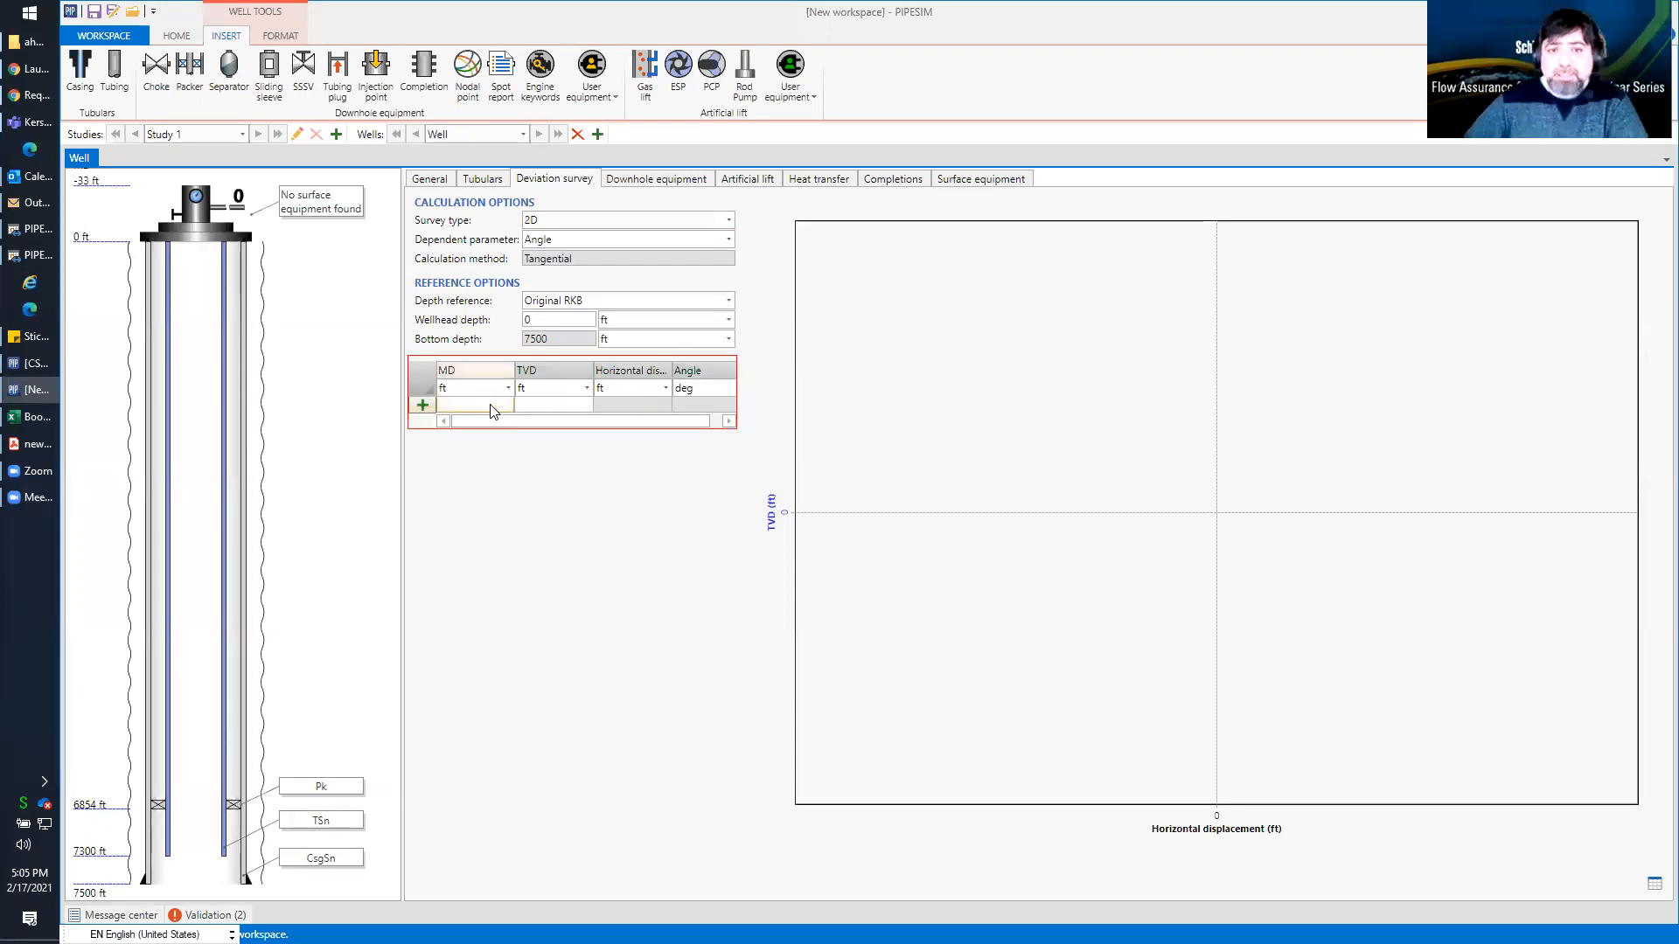
pyautogui.click(422, 405)
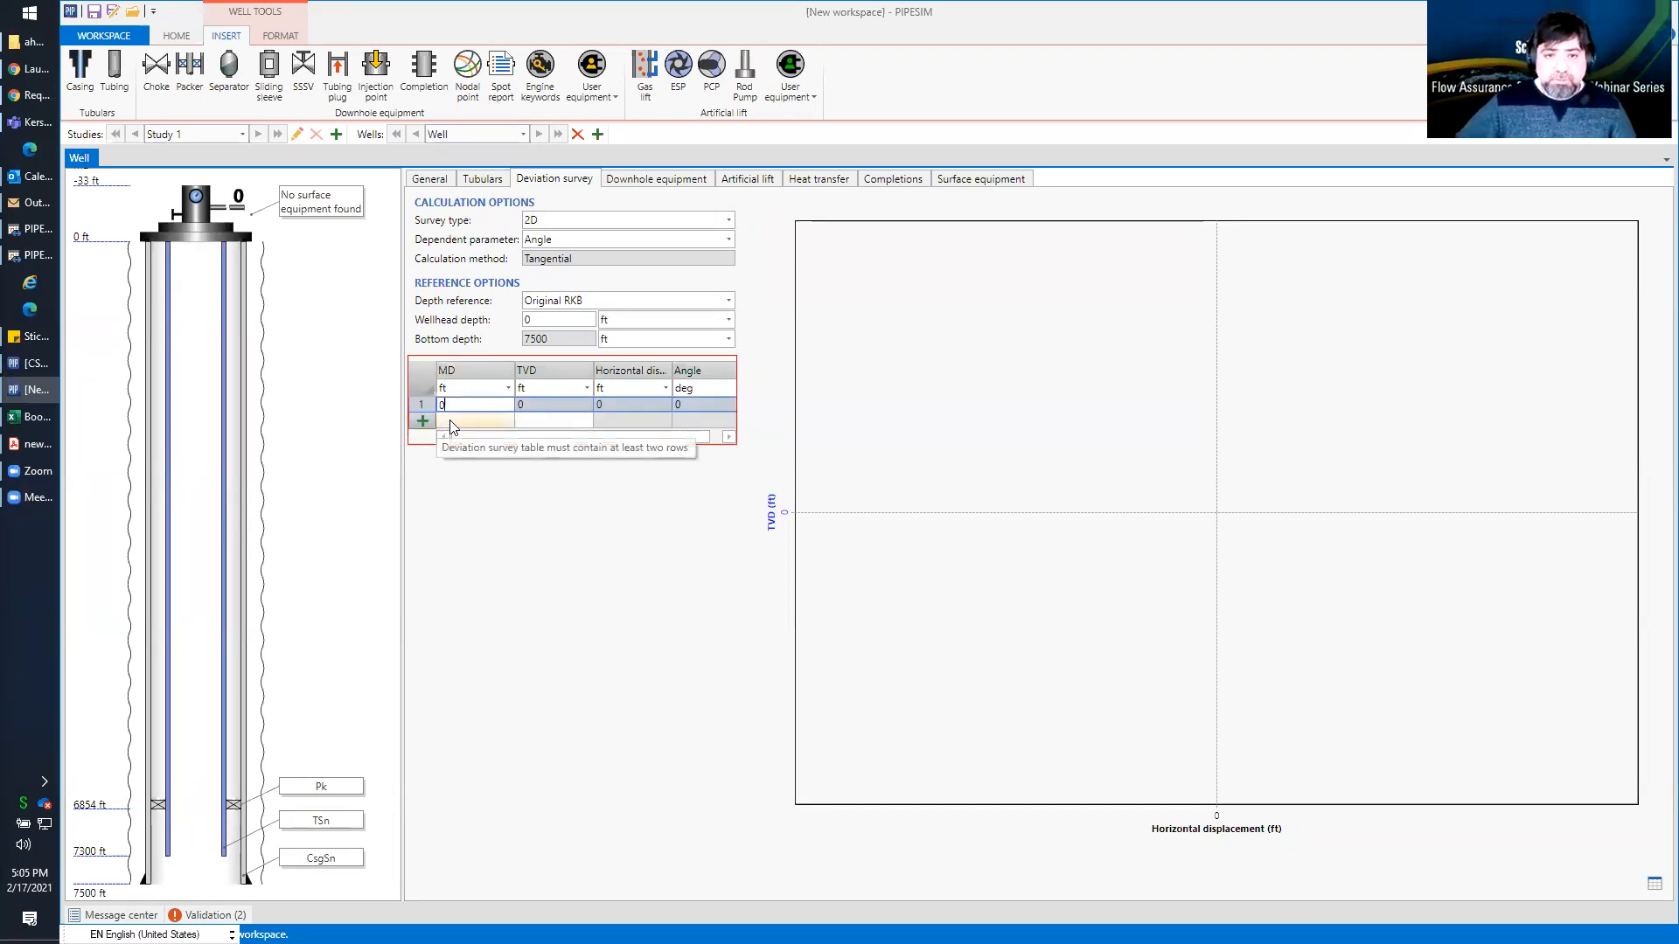
pyautogui.click(425, 421)
pyautogui.click(425, 436)
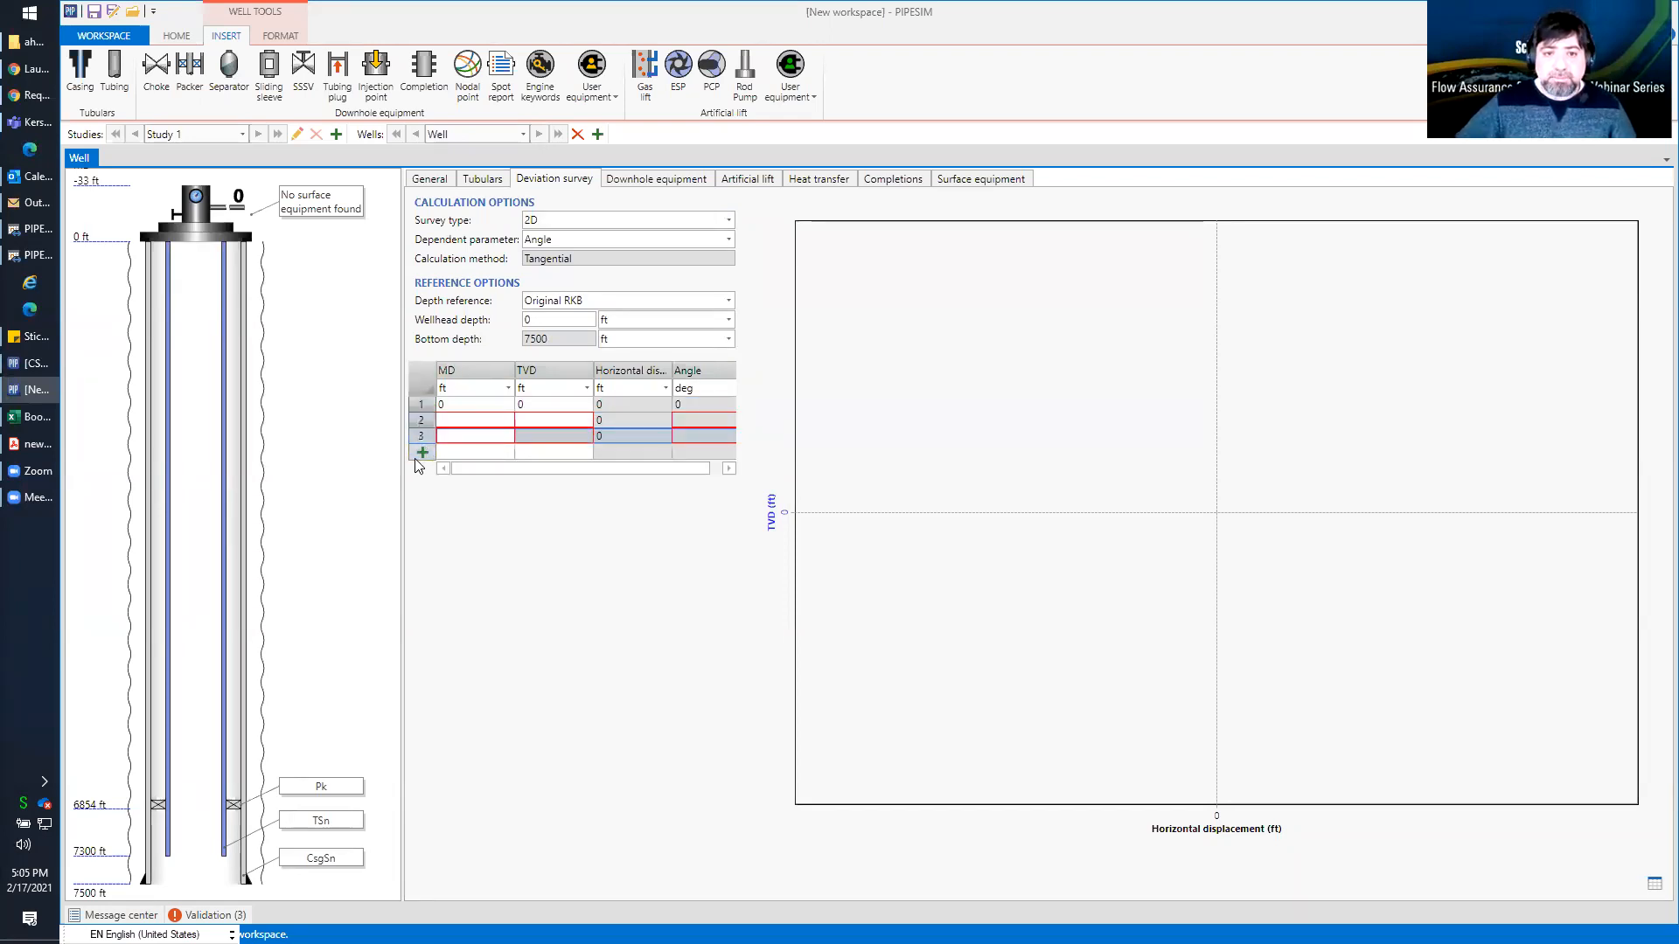
pyautogui.click(418, 452)
pyautogui.click(420, 468)
pyautogui.click(421, 483)
pyautogui.click(421, 497)
pyautogui.click(423, 514)
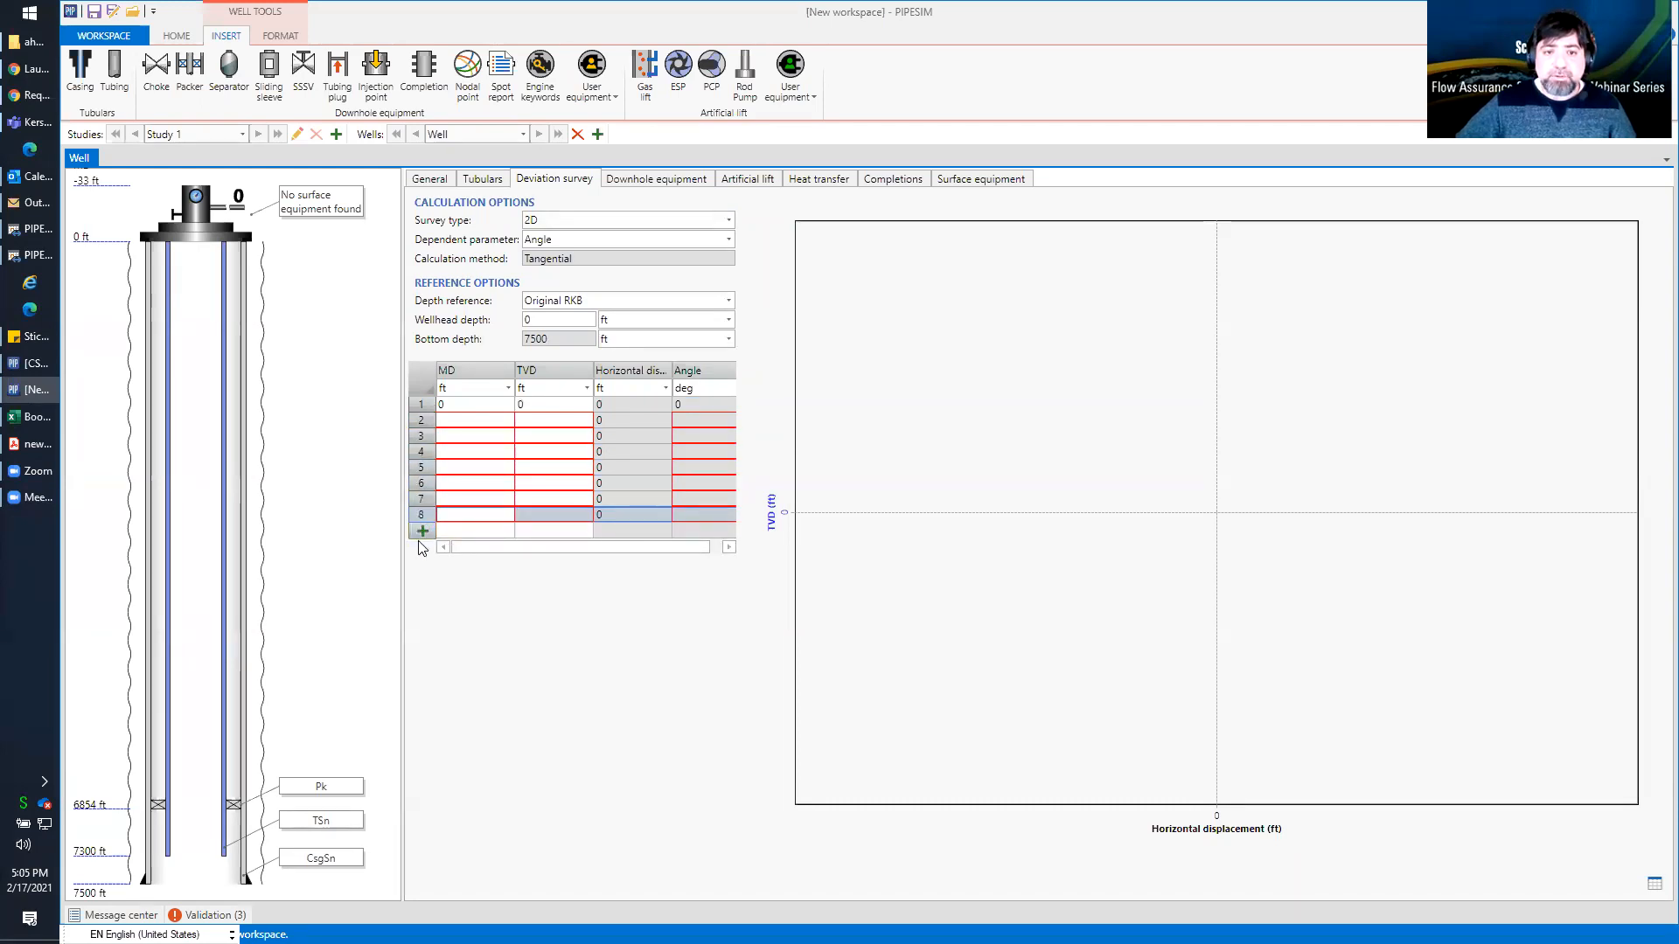
pyautogui.click(420, 532)
# Enter the second survey point with an MD of 4000 ft and a TVD of 4000 ft
pyautogui.click(456, 422)
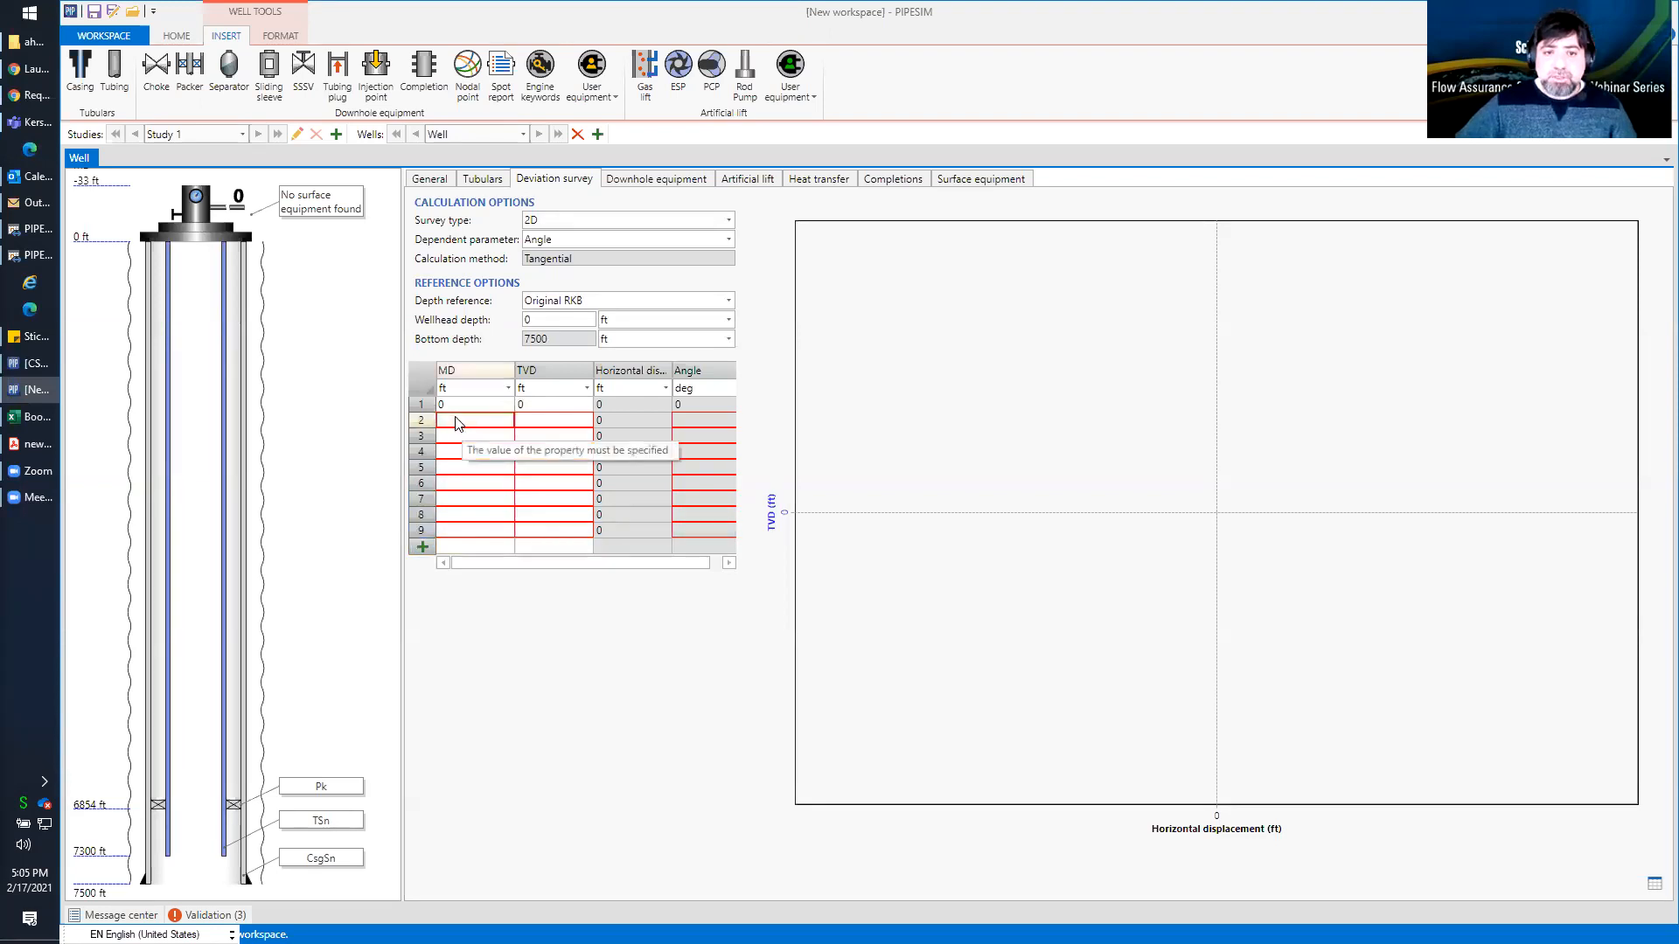
pyautogui.write('4000')
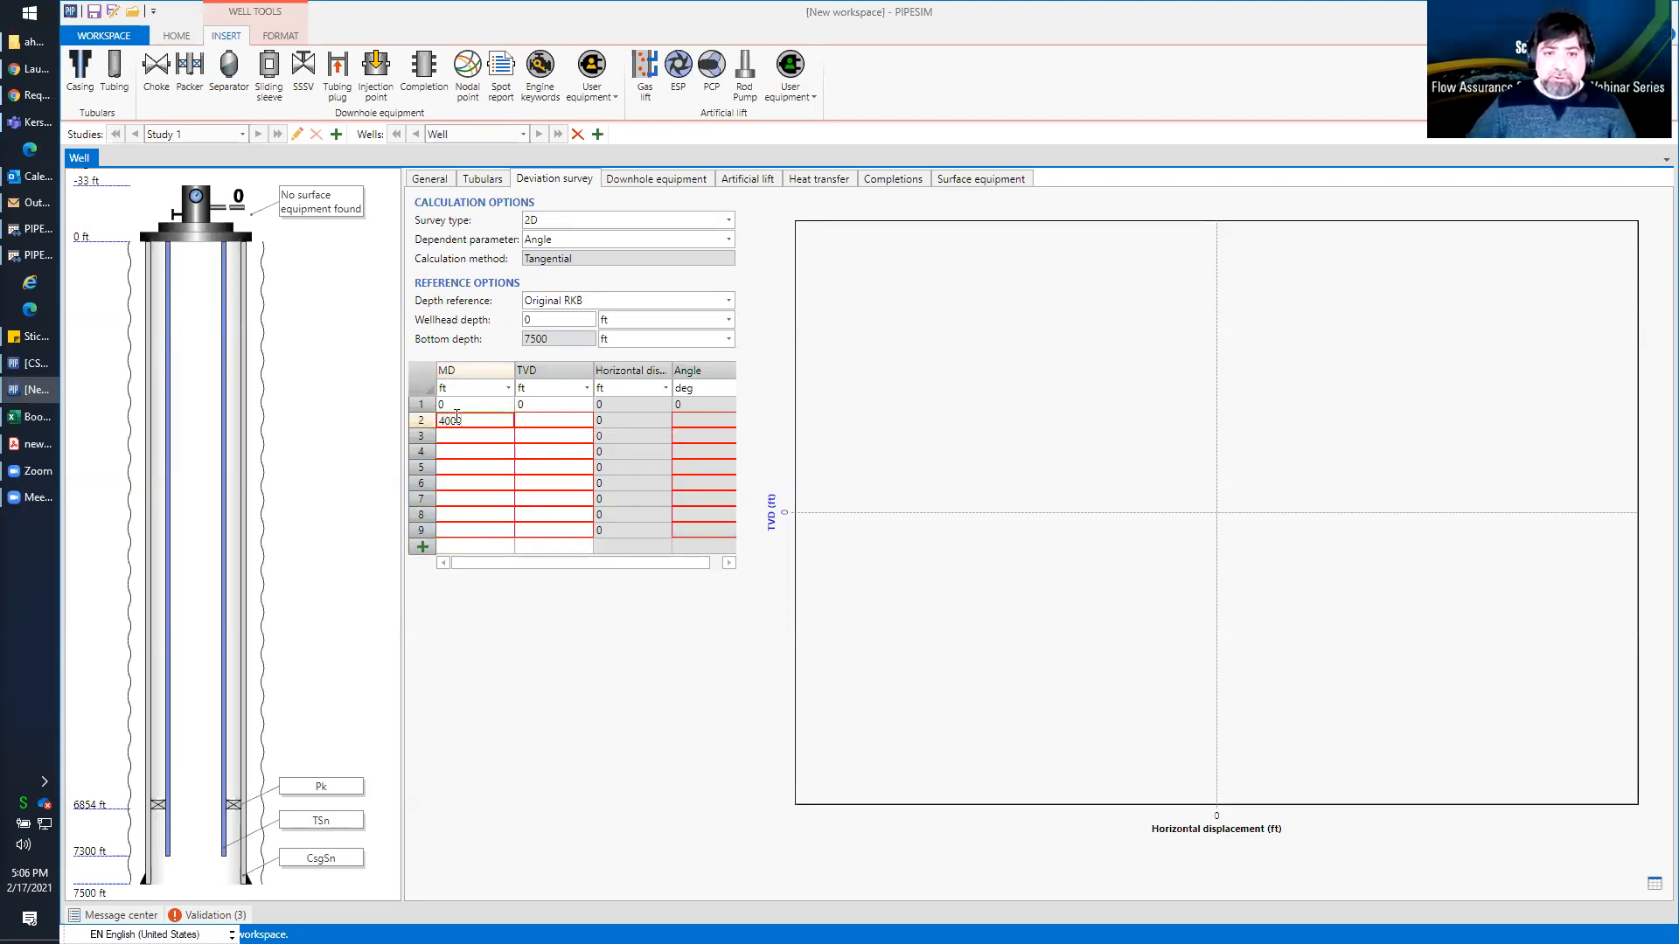
pyautogui.press('Tab')
pyautogui.write('4000')
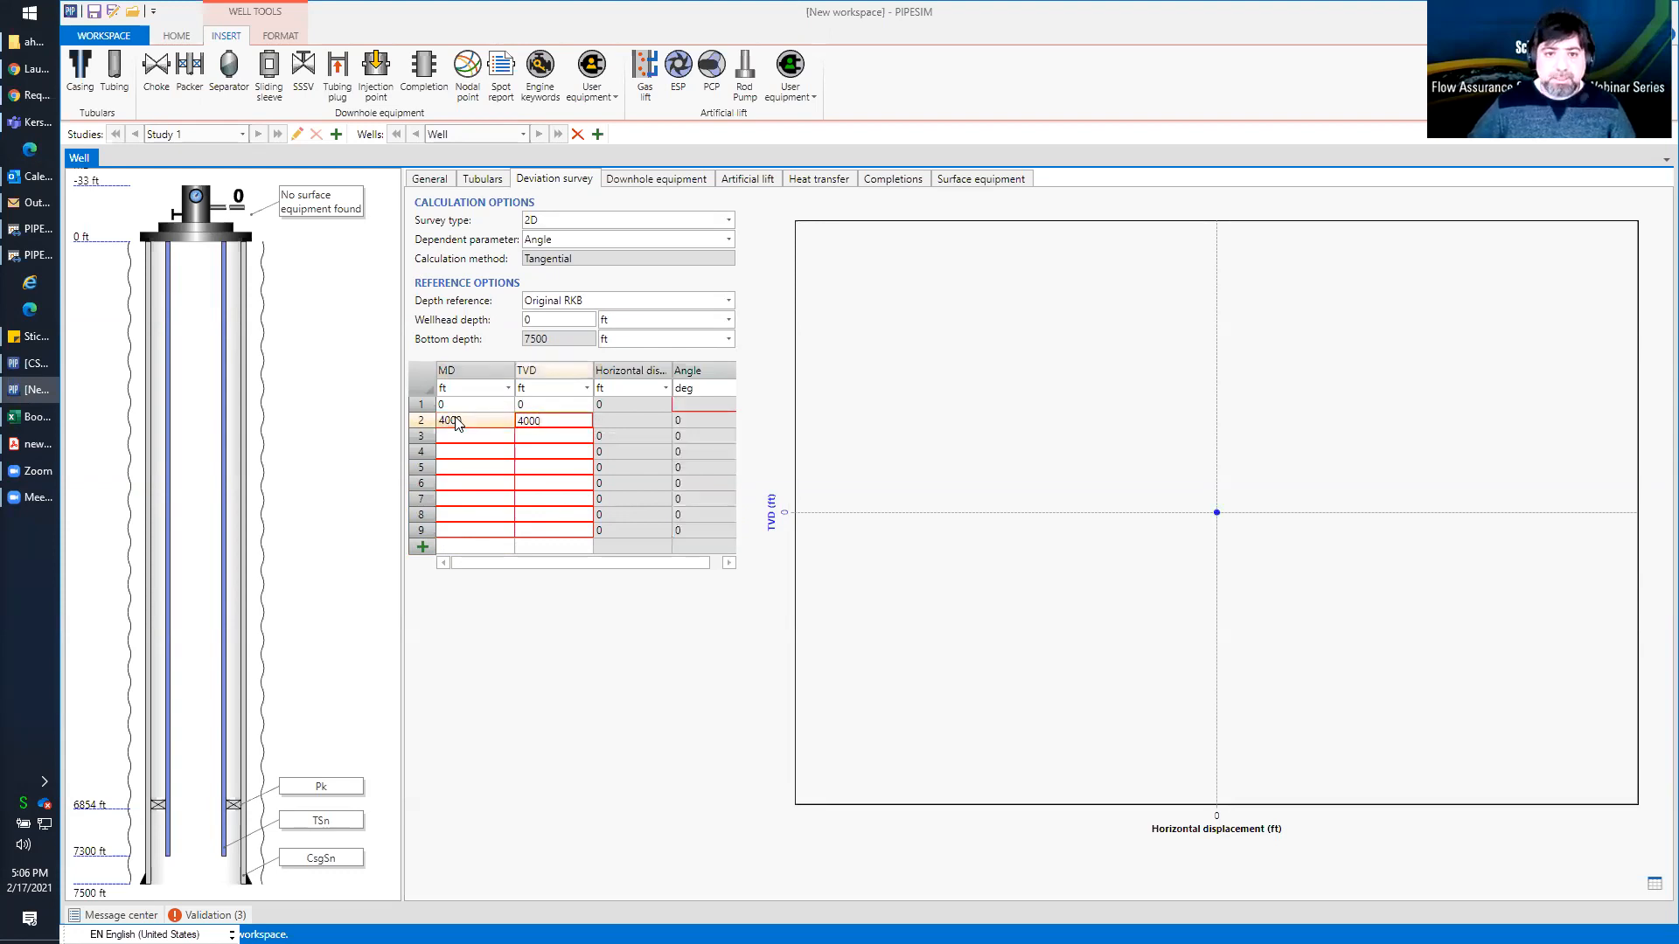
pyautogui.press('Tab')
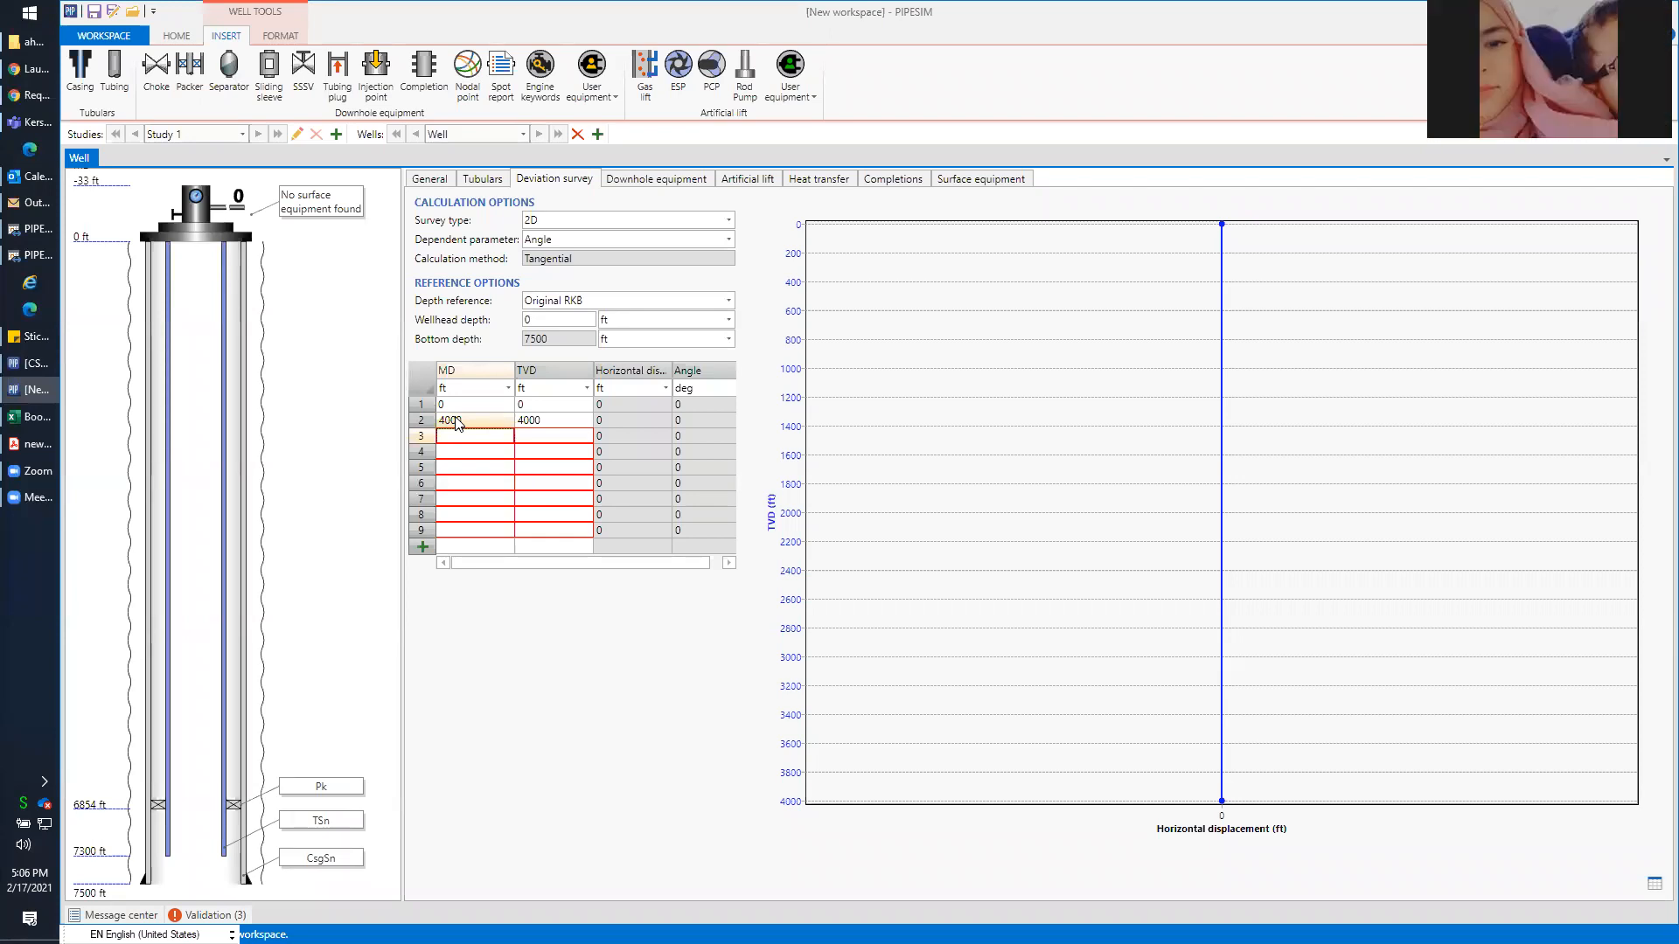
# Enter the third survey point with an MD of 4300 ft and a TVD of 4280 ft
pyautogui.write('4300')
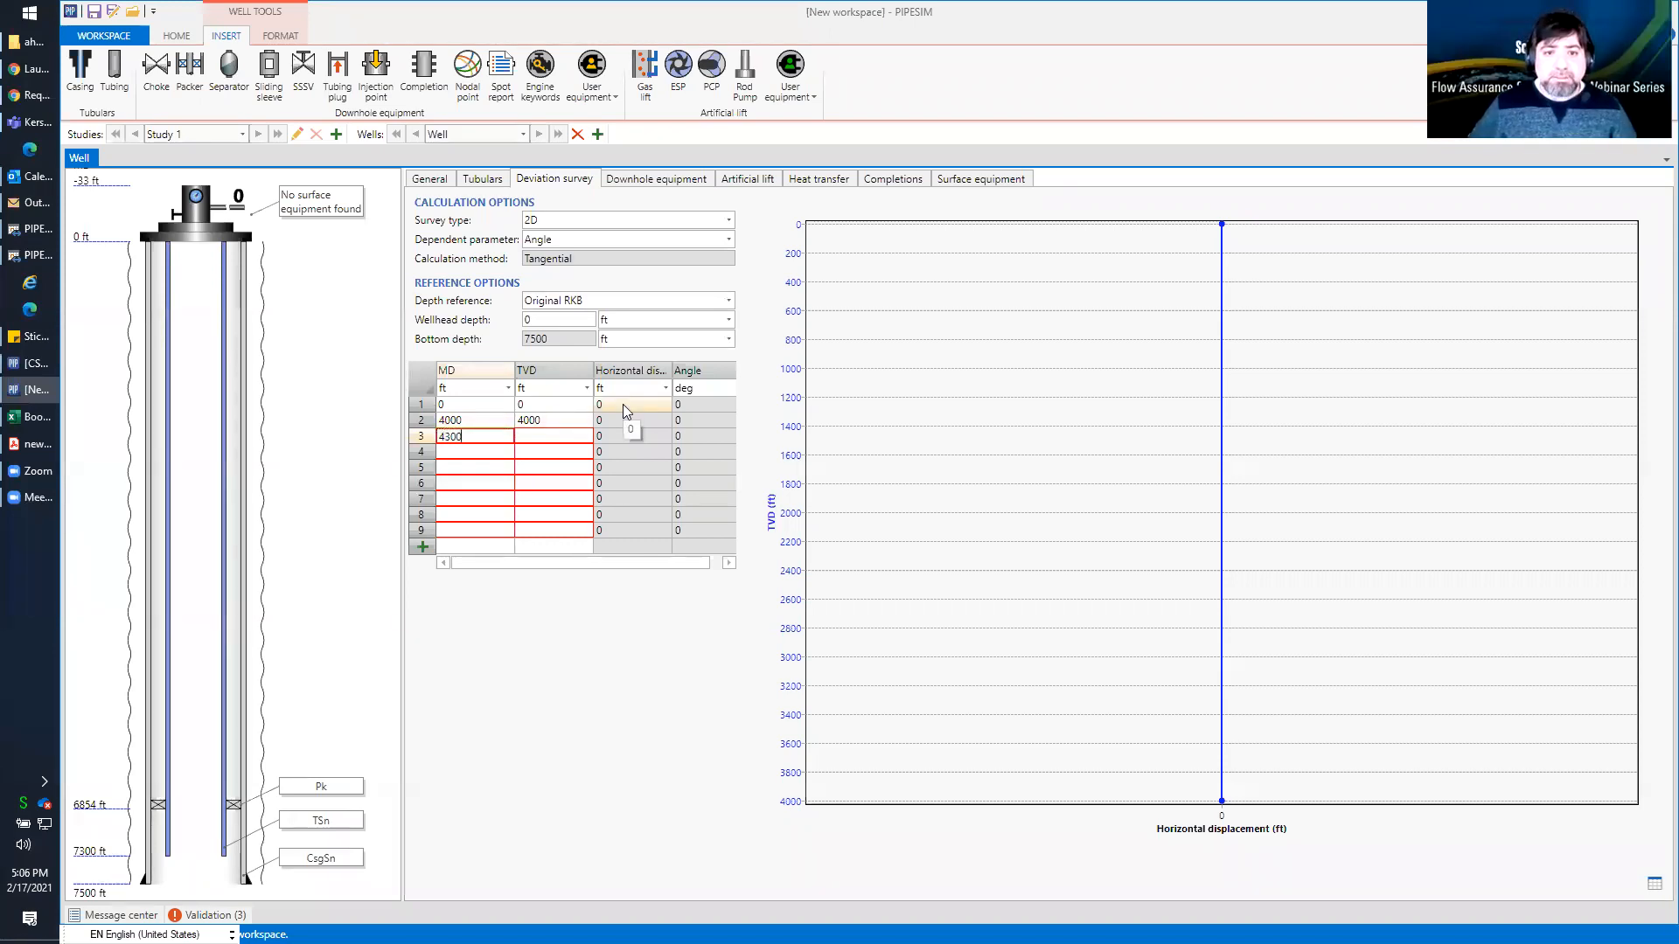
pyautogui.press('Tab')
pyautogui.write('4')
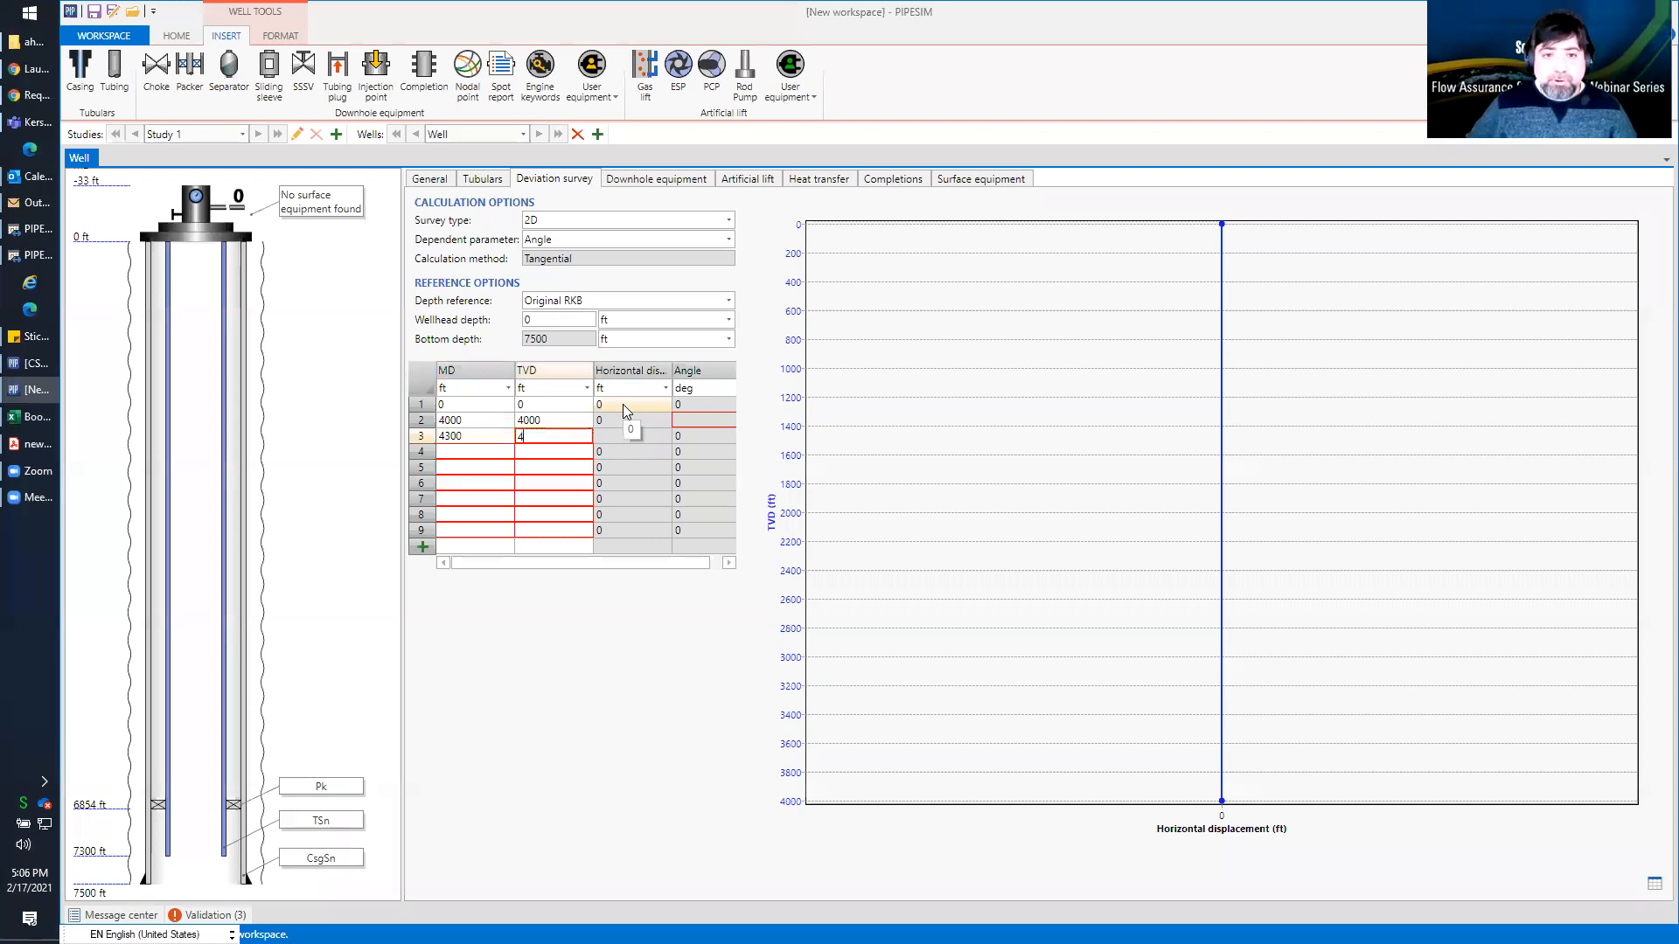
pyautogui.write('280')
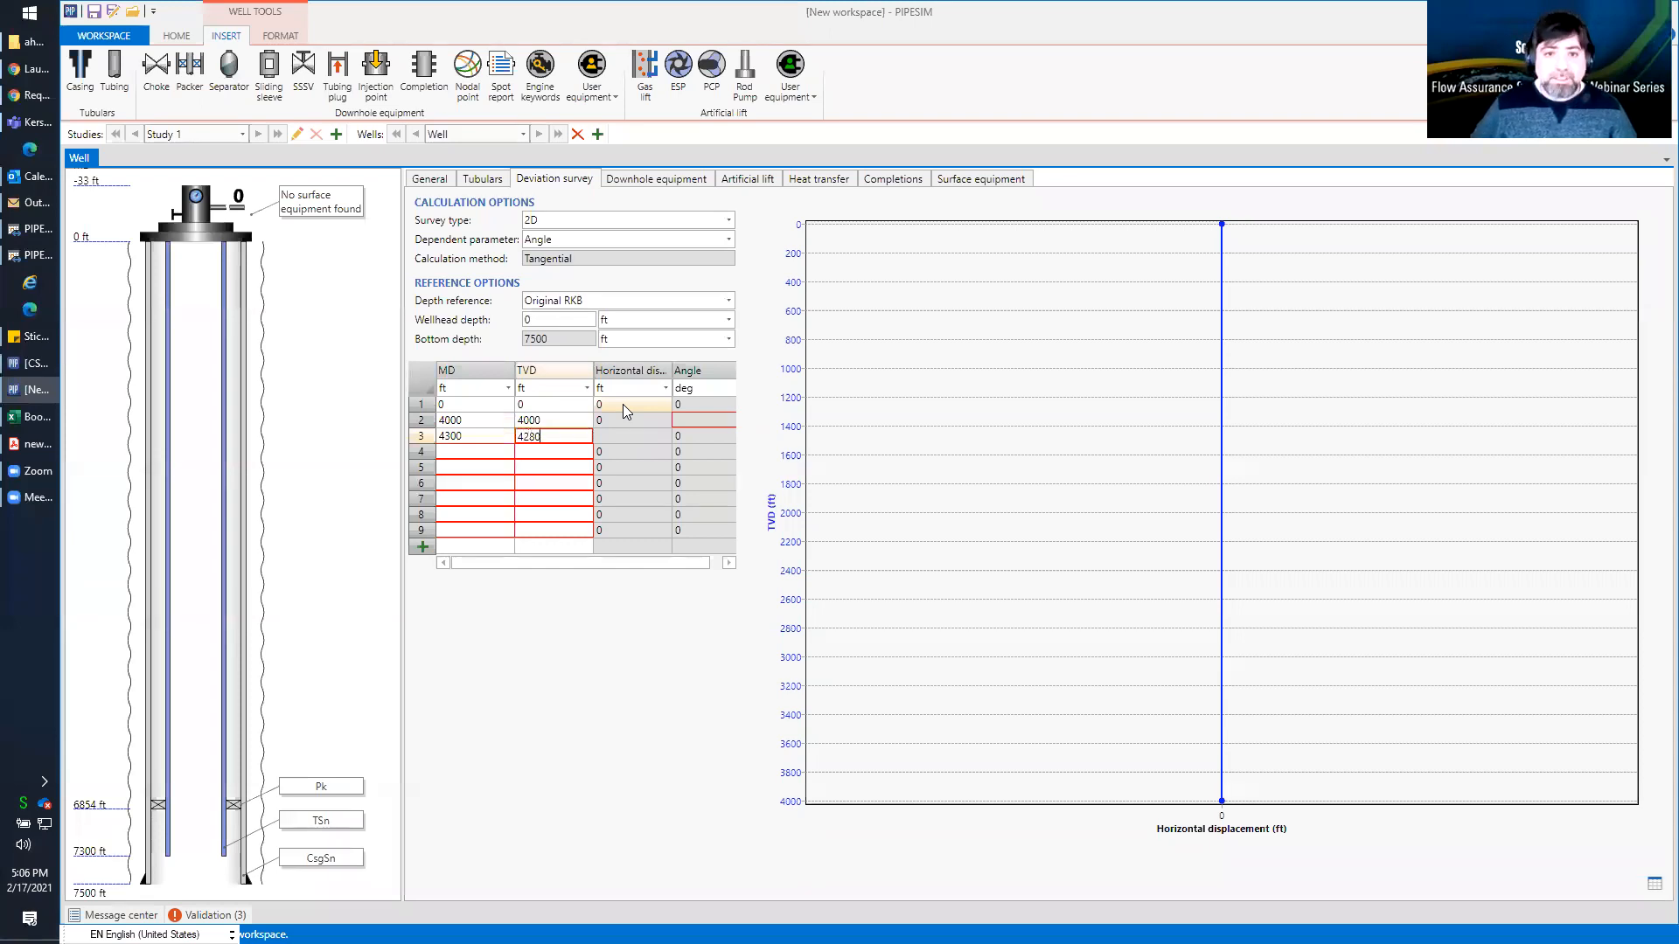
# Enter the fourth survey point with an MD of 4800 ft and a TVD of 4700 ft
pyautogui.press('Return')
pyautogui.press('Left')
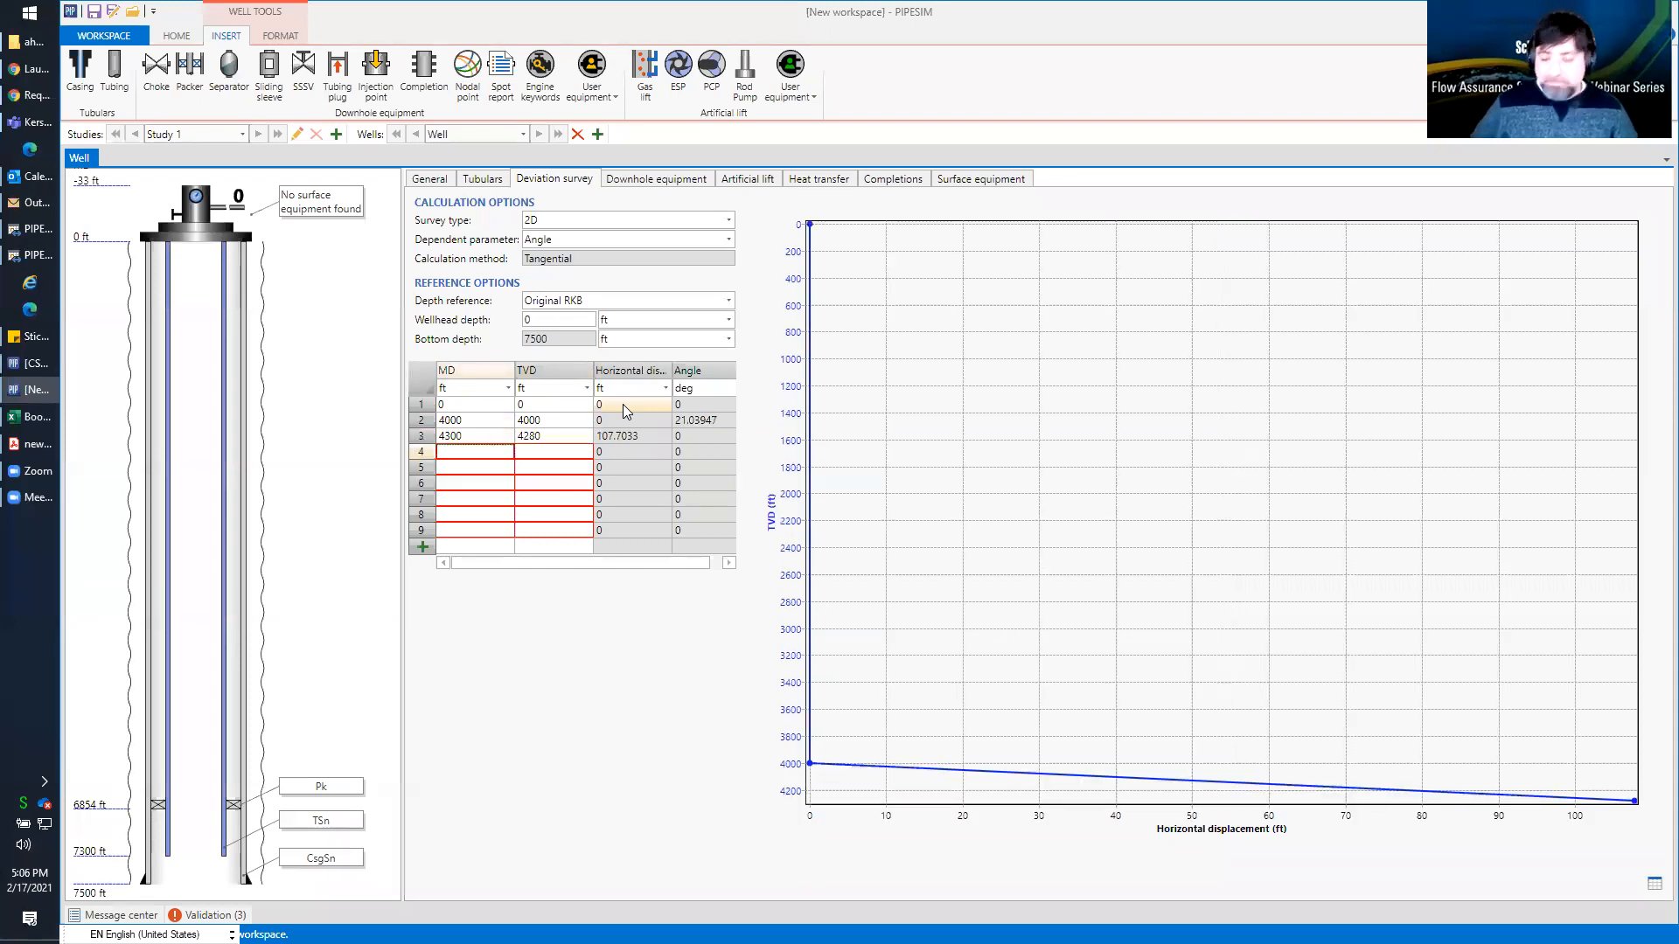
pyautogui.write('4800')
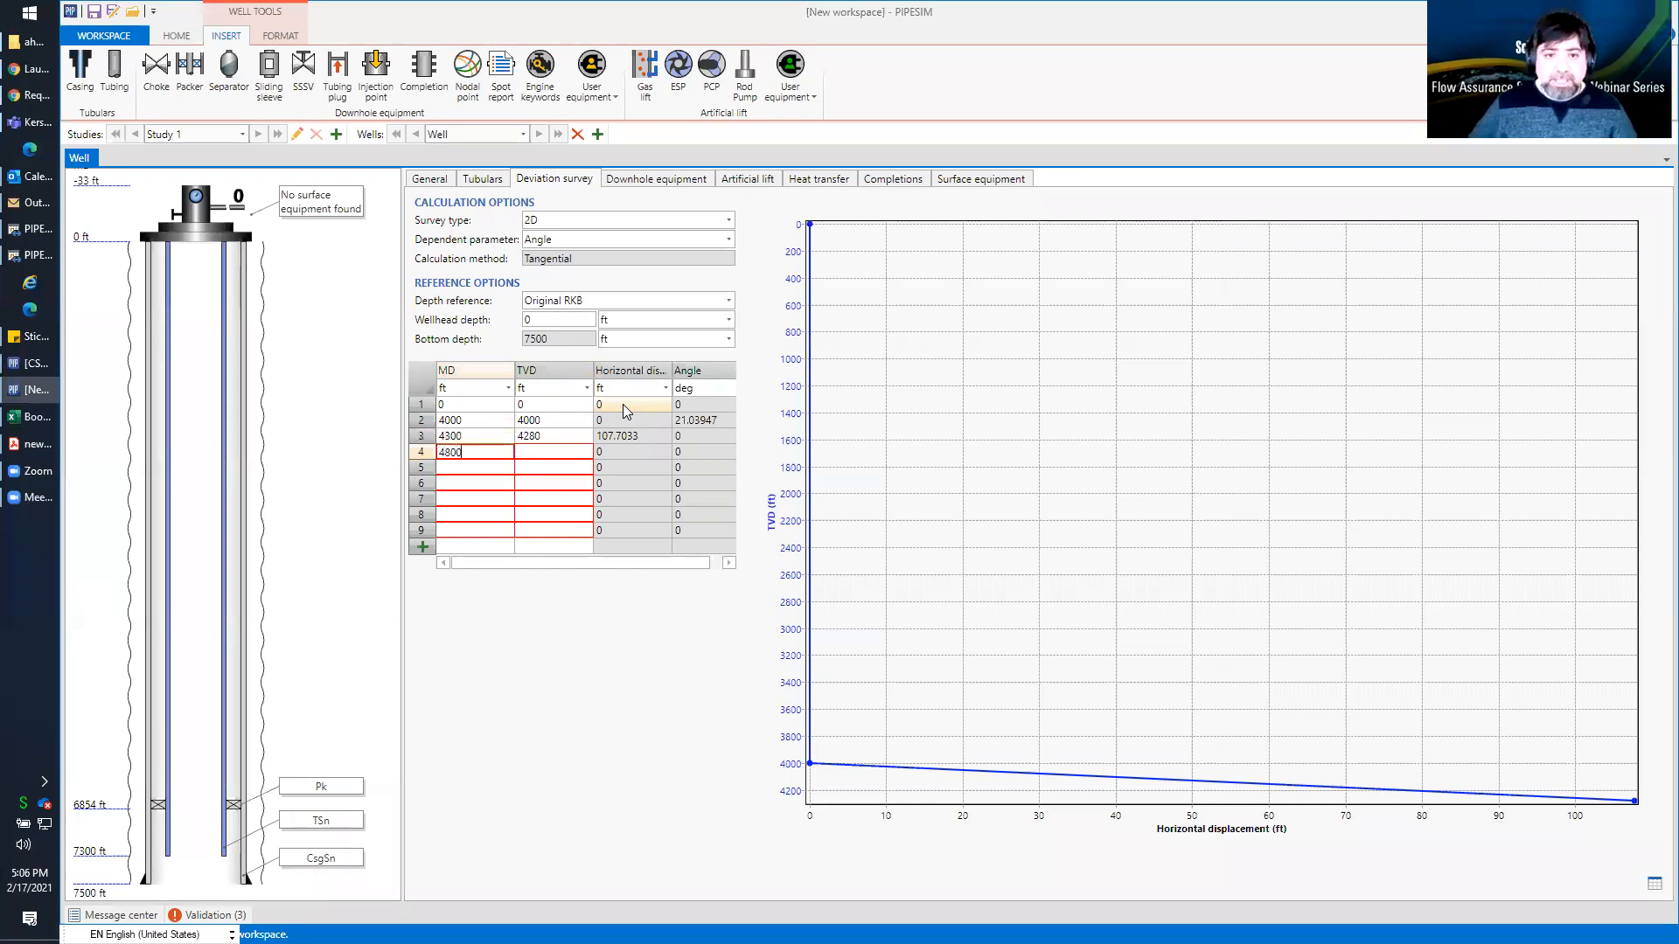
pyautogui.press('Tab')
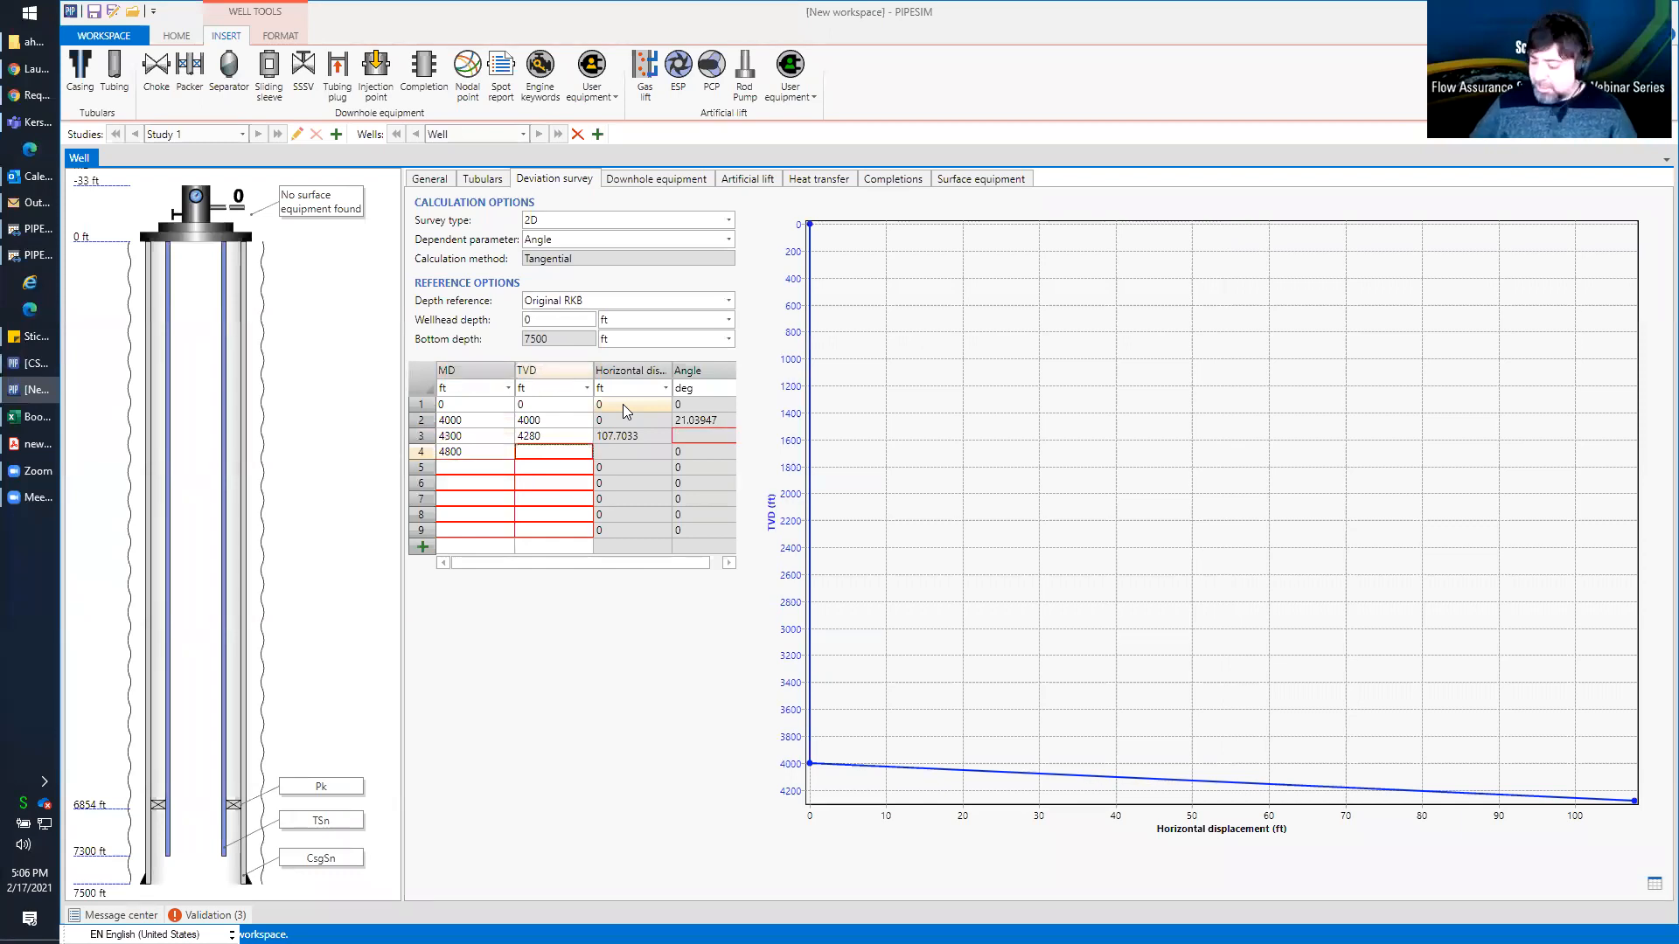
pyautogui.write('4700')
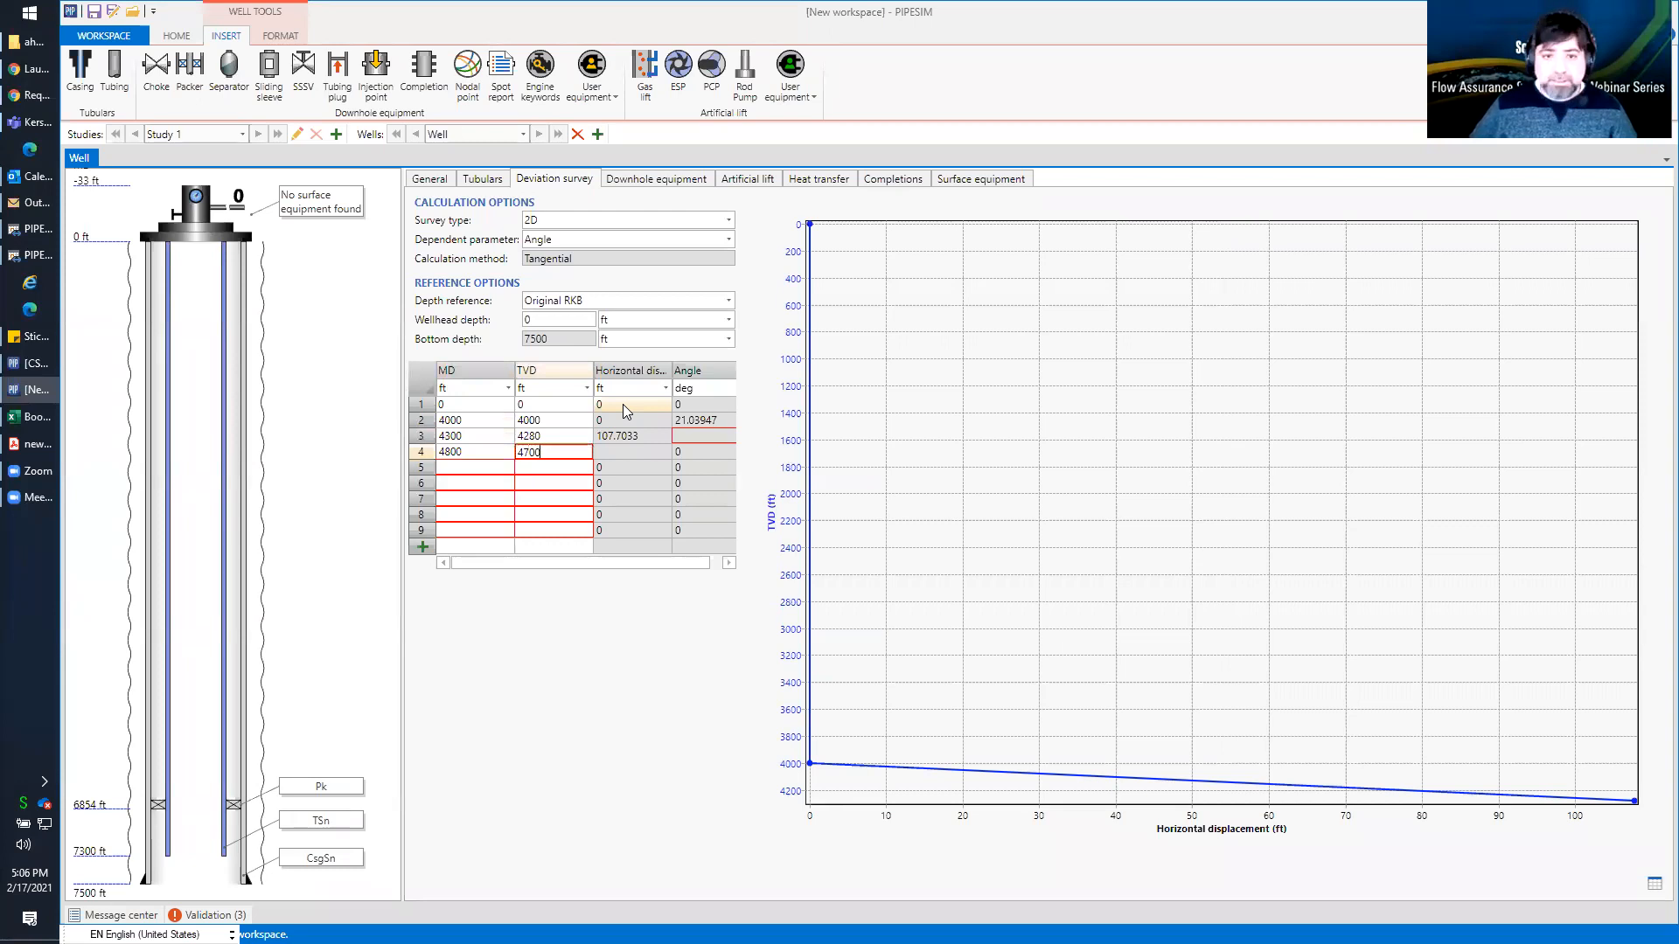
pyautogui.press('Tab')
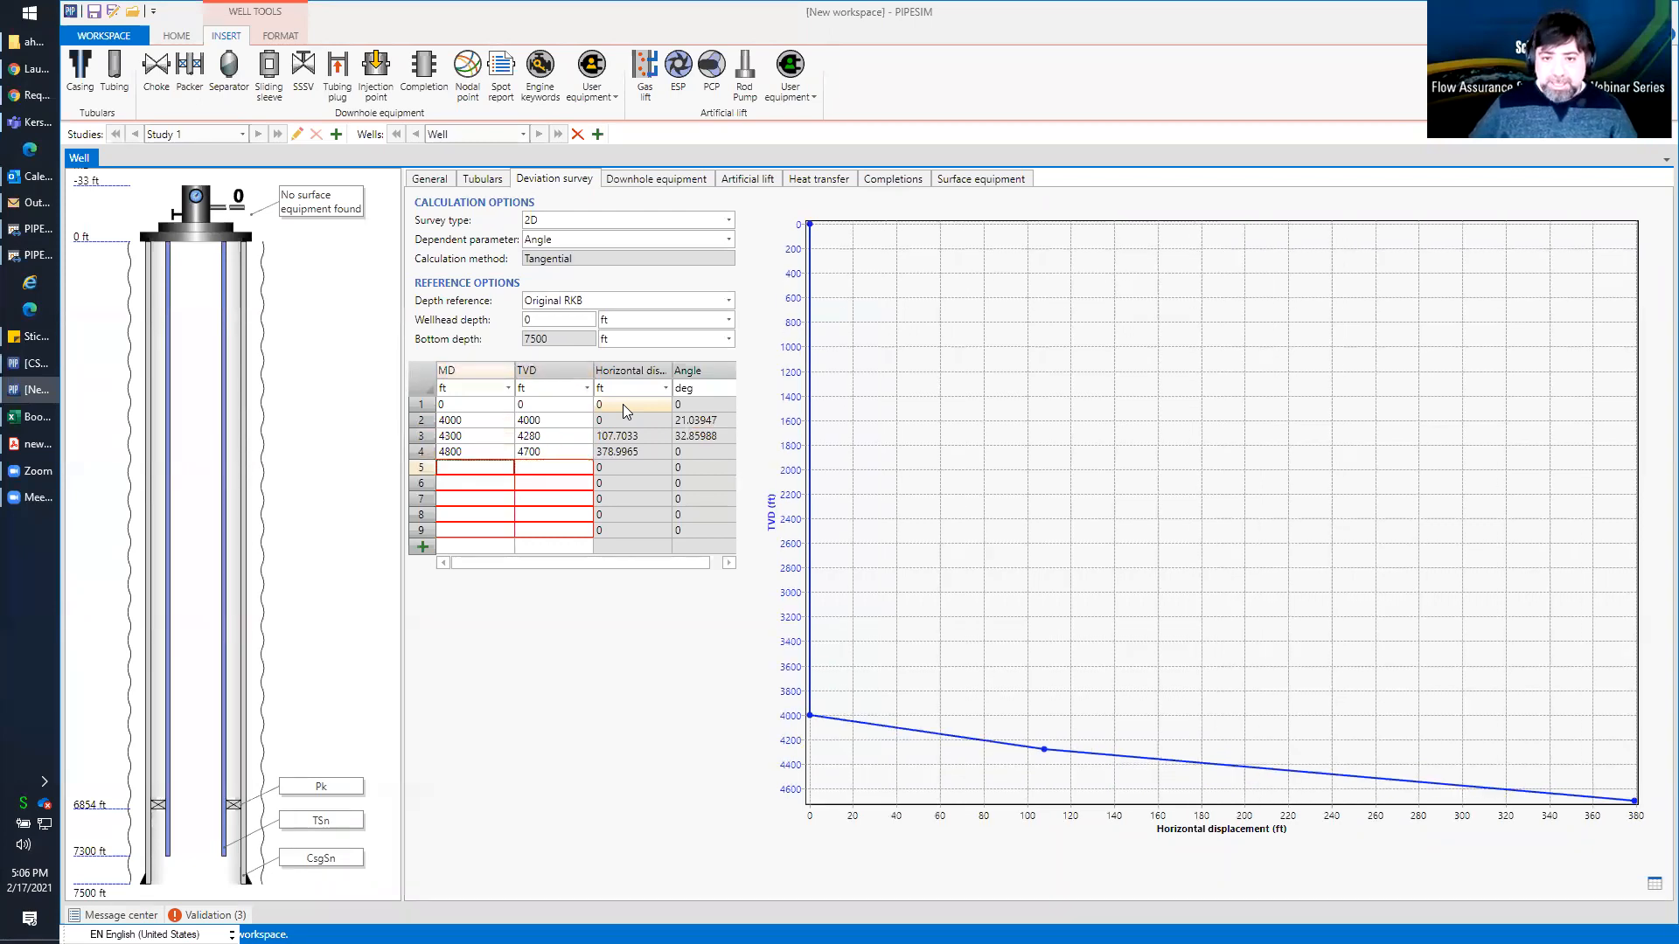
# Enter the fifth survey point with an MD of 5600 ft and a TVD of 5450 ft
pyautogui.write('4')
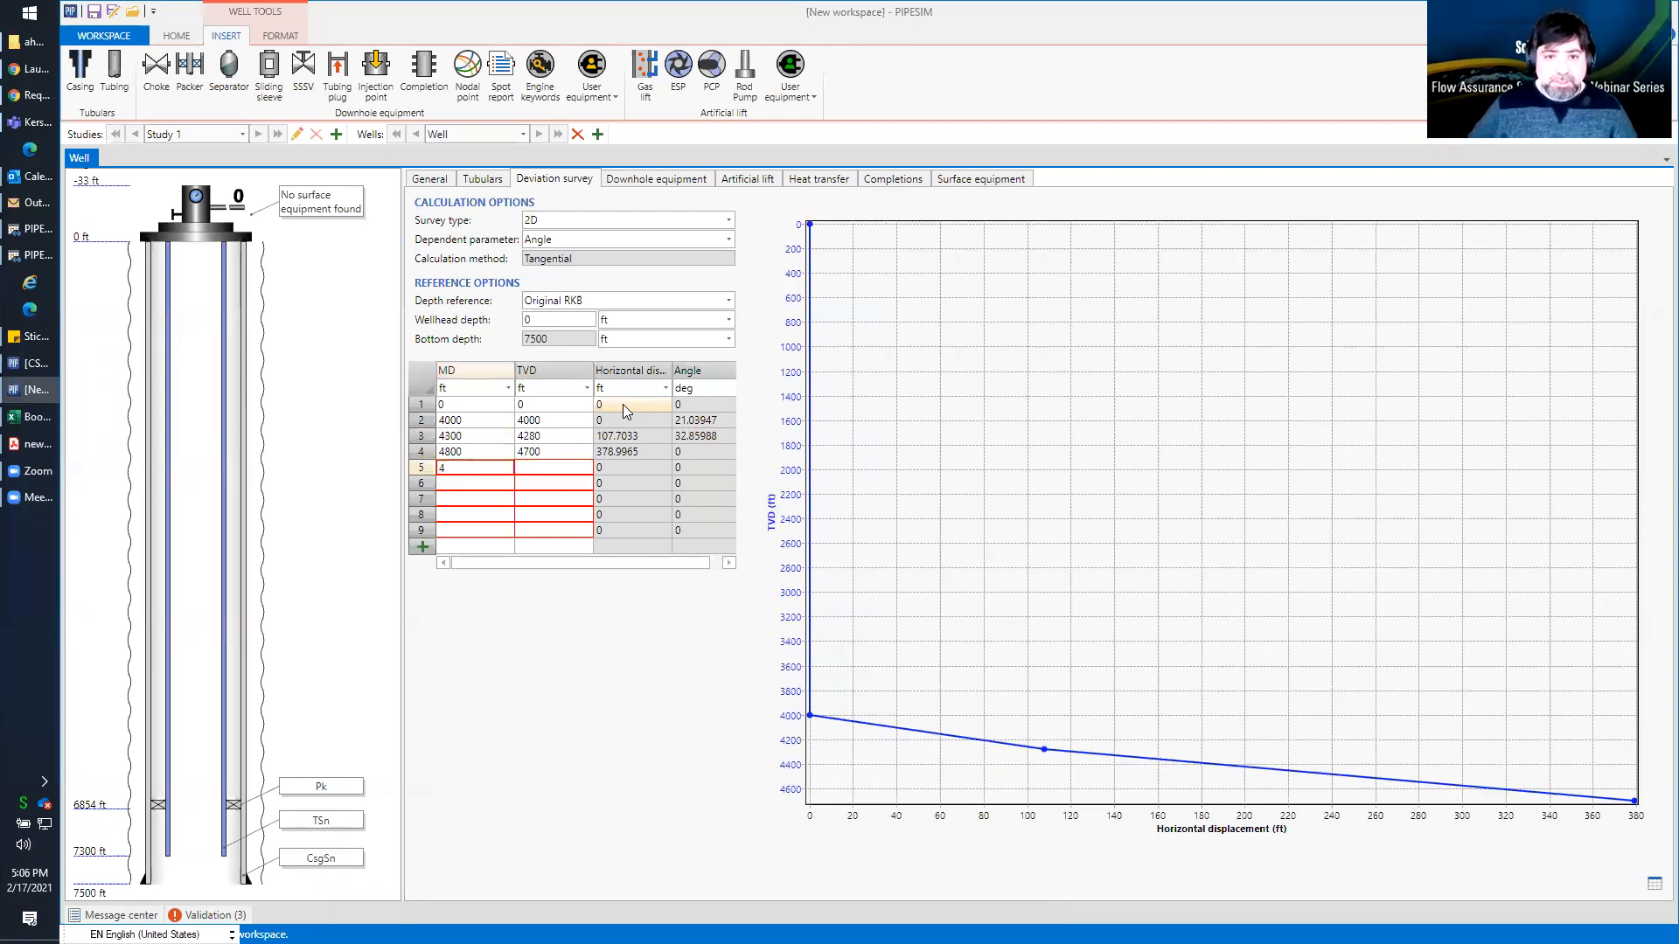
pyautogui.press('BackSpace')
pyautogui.write('5600')
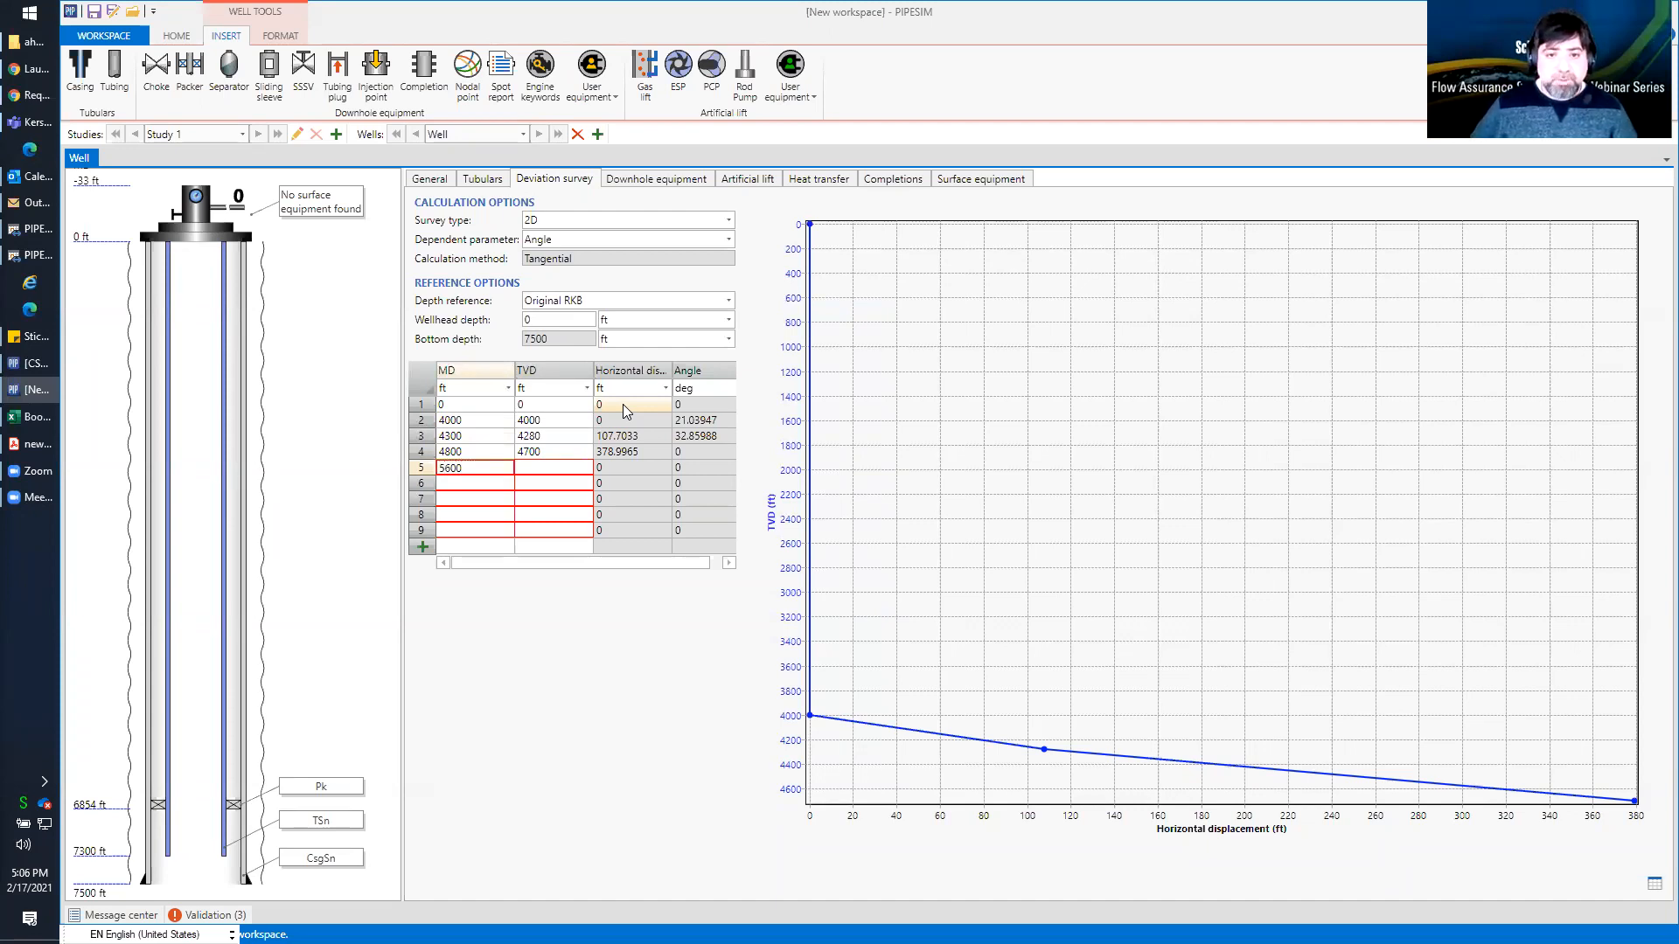
pyautogui.press('Tab')
pyautogui.write('5450')
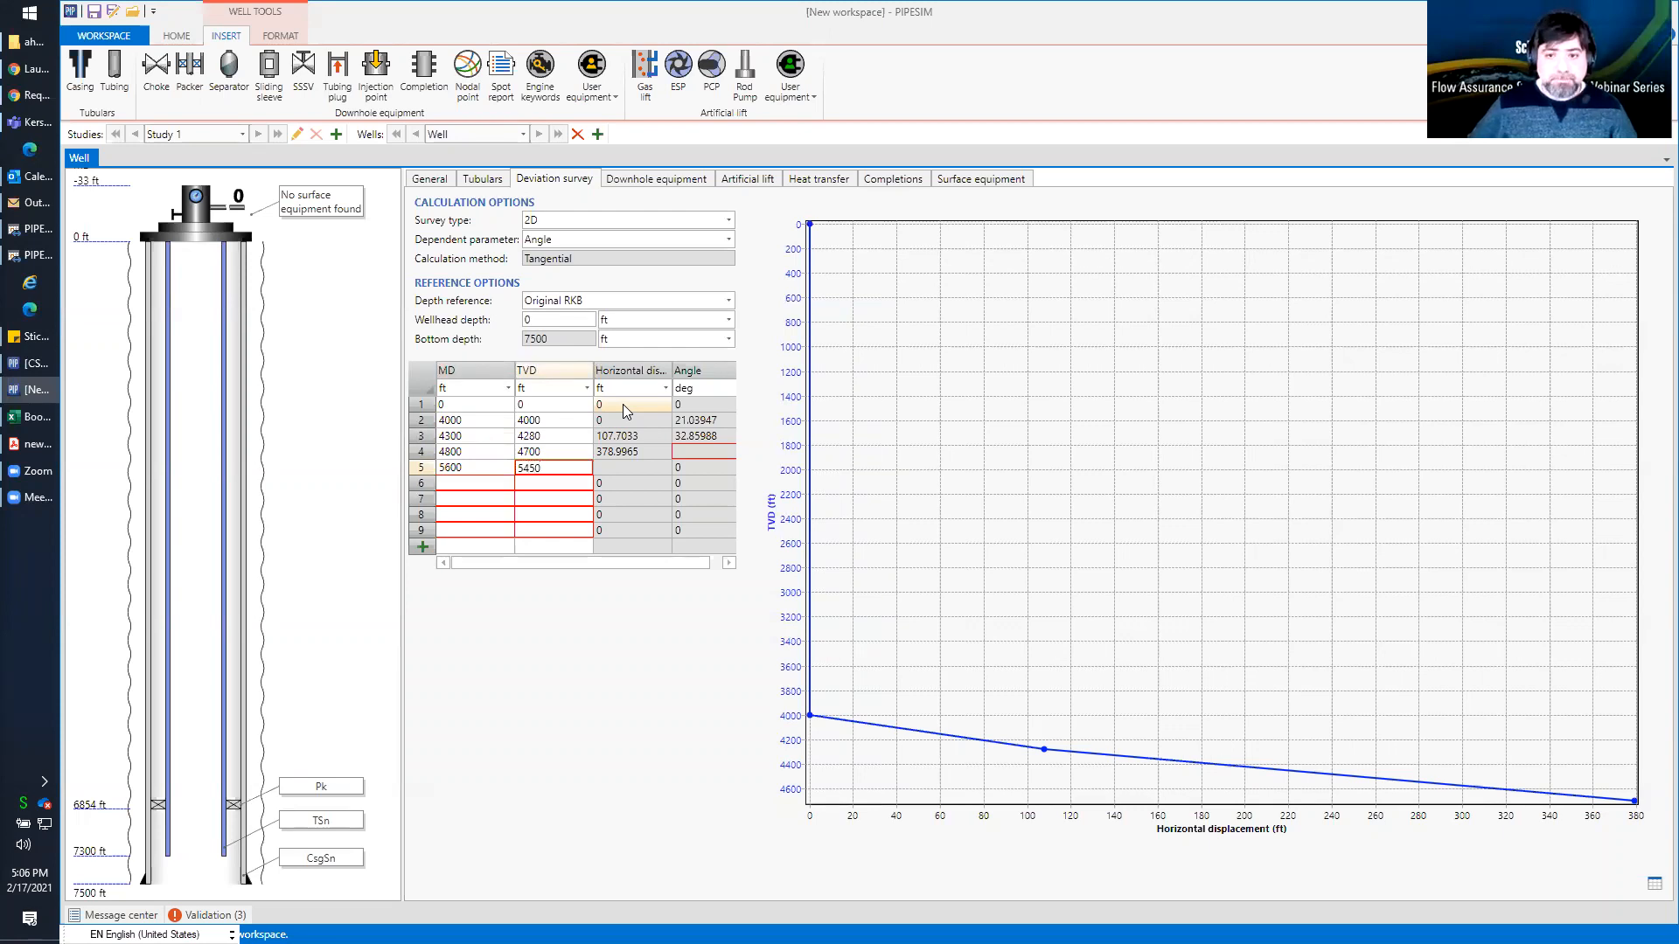
pyautogui.press('Return')
pyautogui.press('Up')
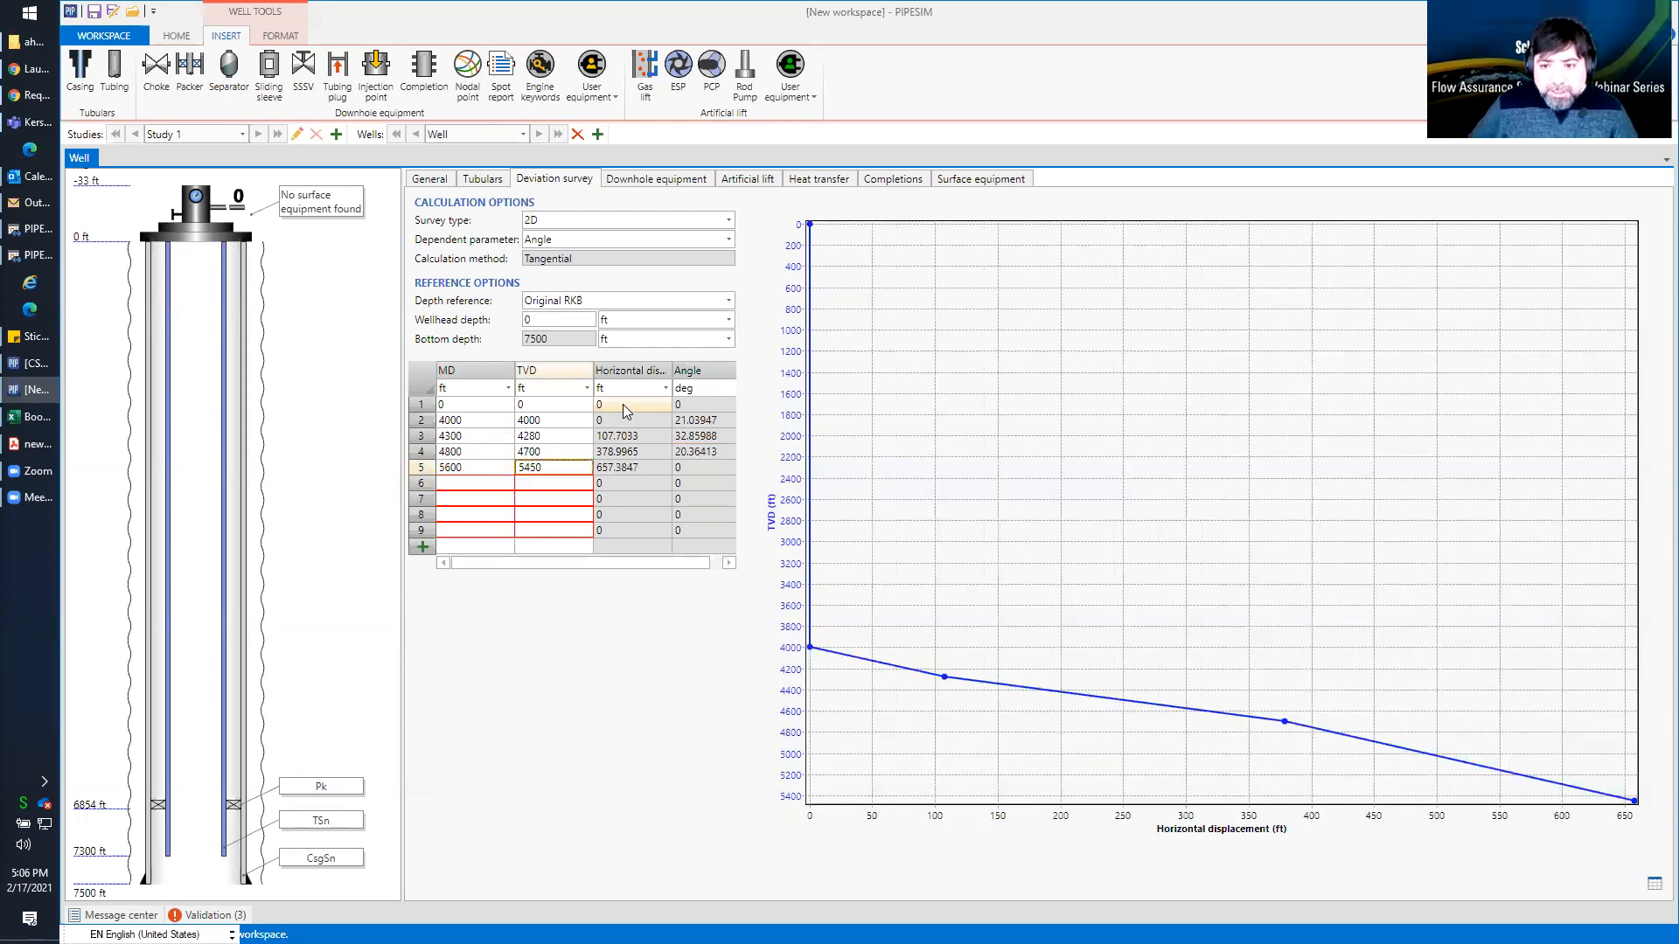
# Enter the sixth survey point with an MD of 6200 ft and a TVD of 5900 ft
pyautogui.press('Down')
pyautogui.press('Left')
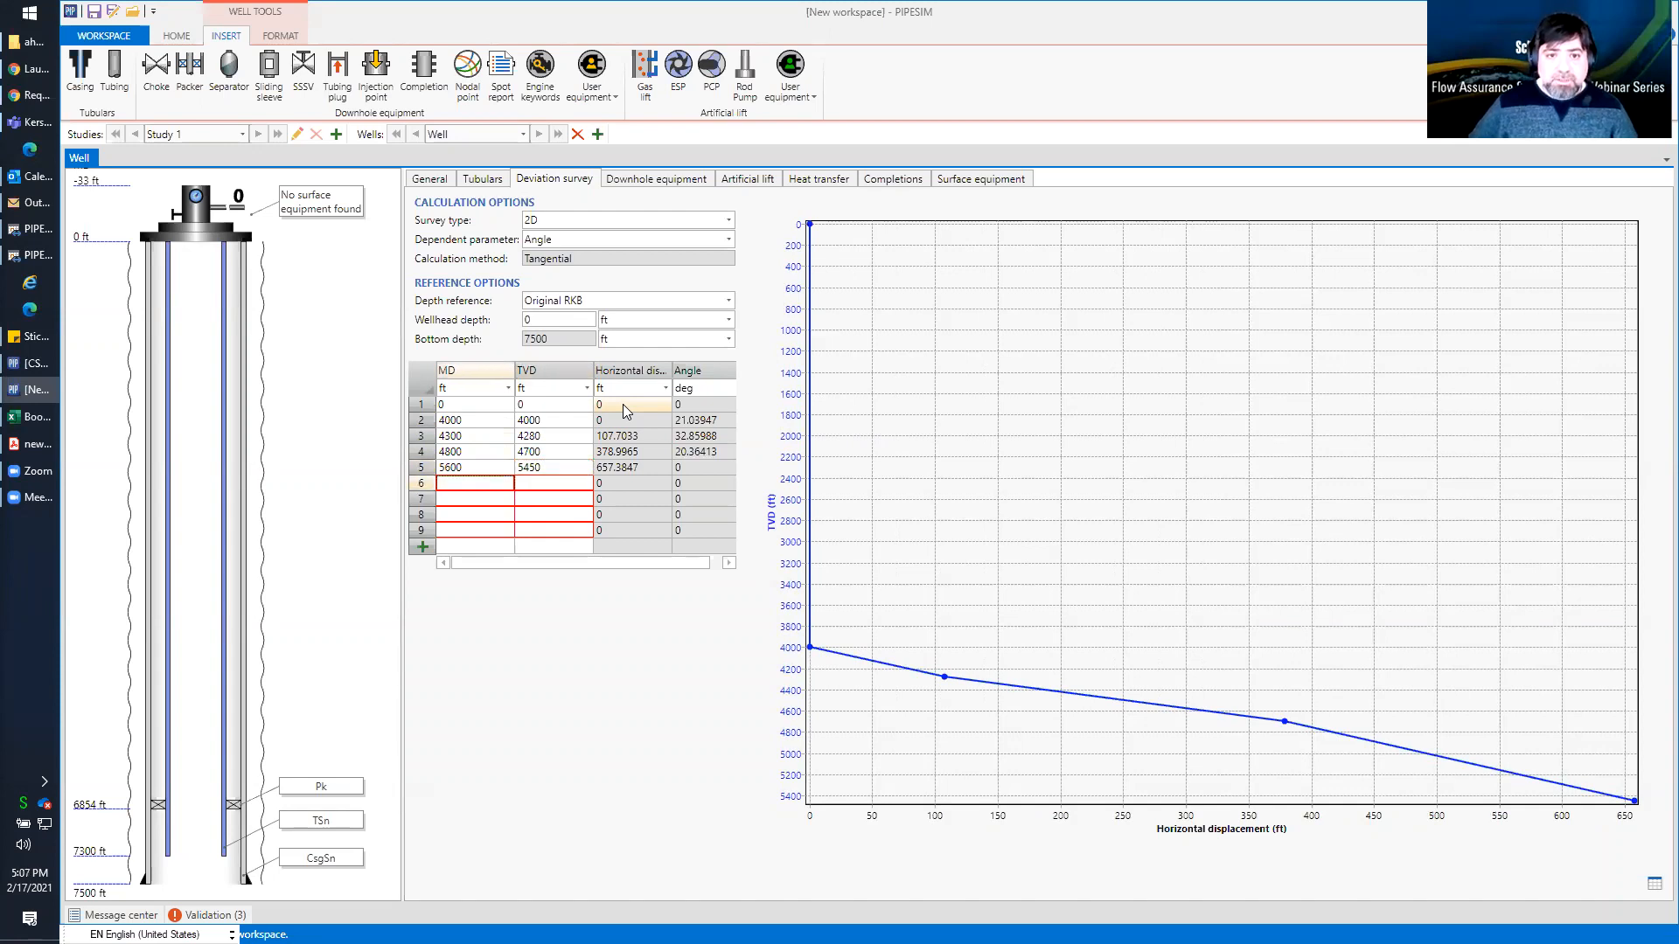
pyautogui.write('6200')
pyautogui.press('Tab')
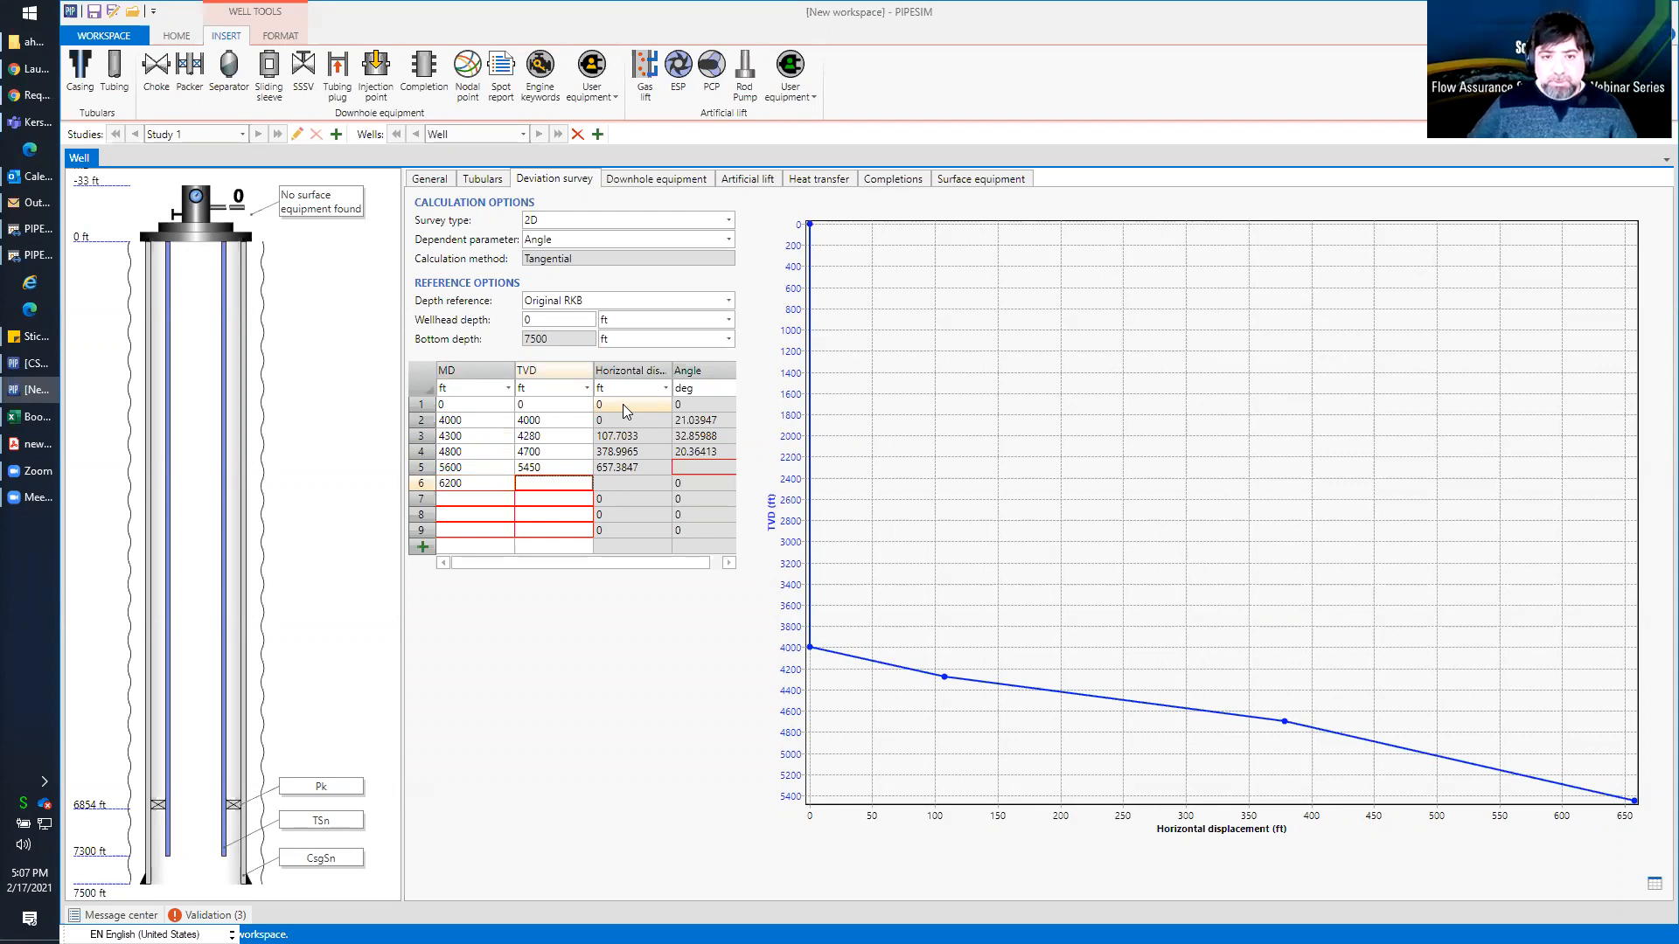
pyautogui.write('5900')
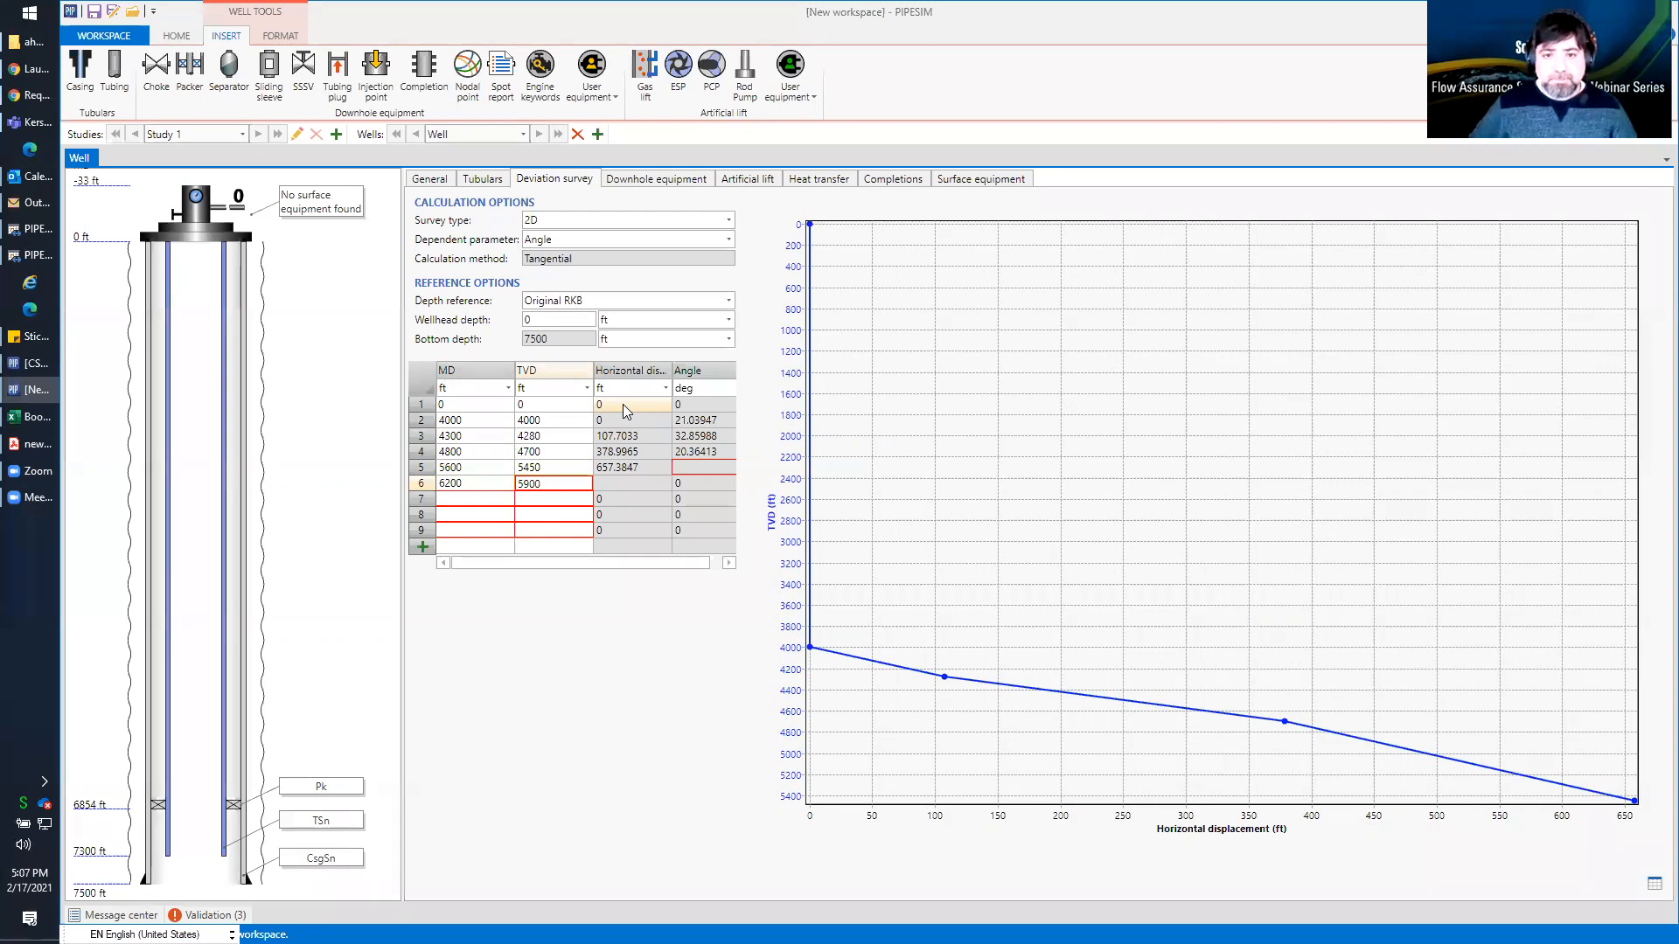
pyautogui.press('Return')
# Set the TVD of the sixth survey point to 5800 ft
pyautogui.press('Up')
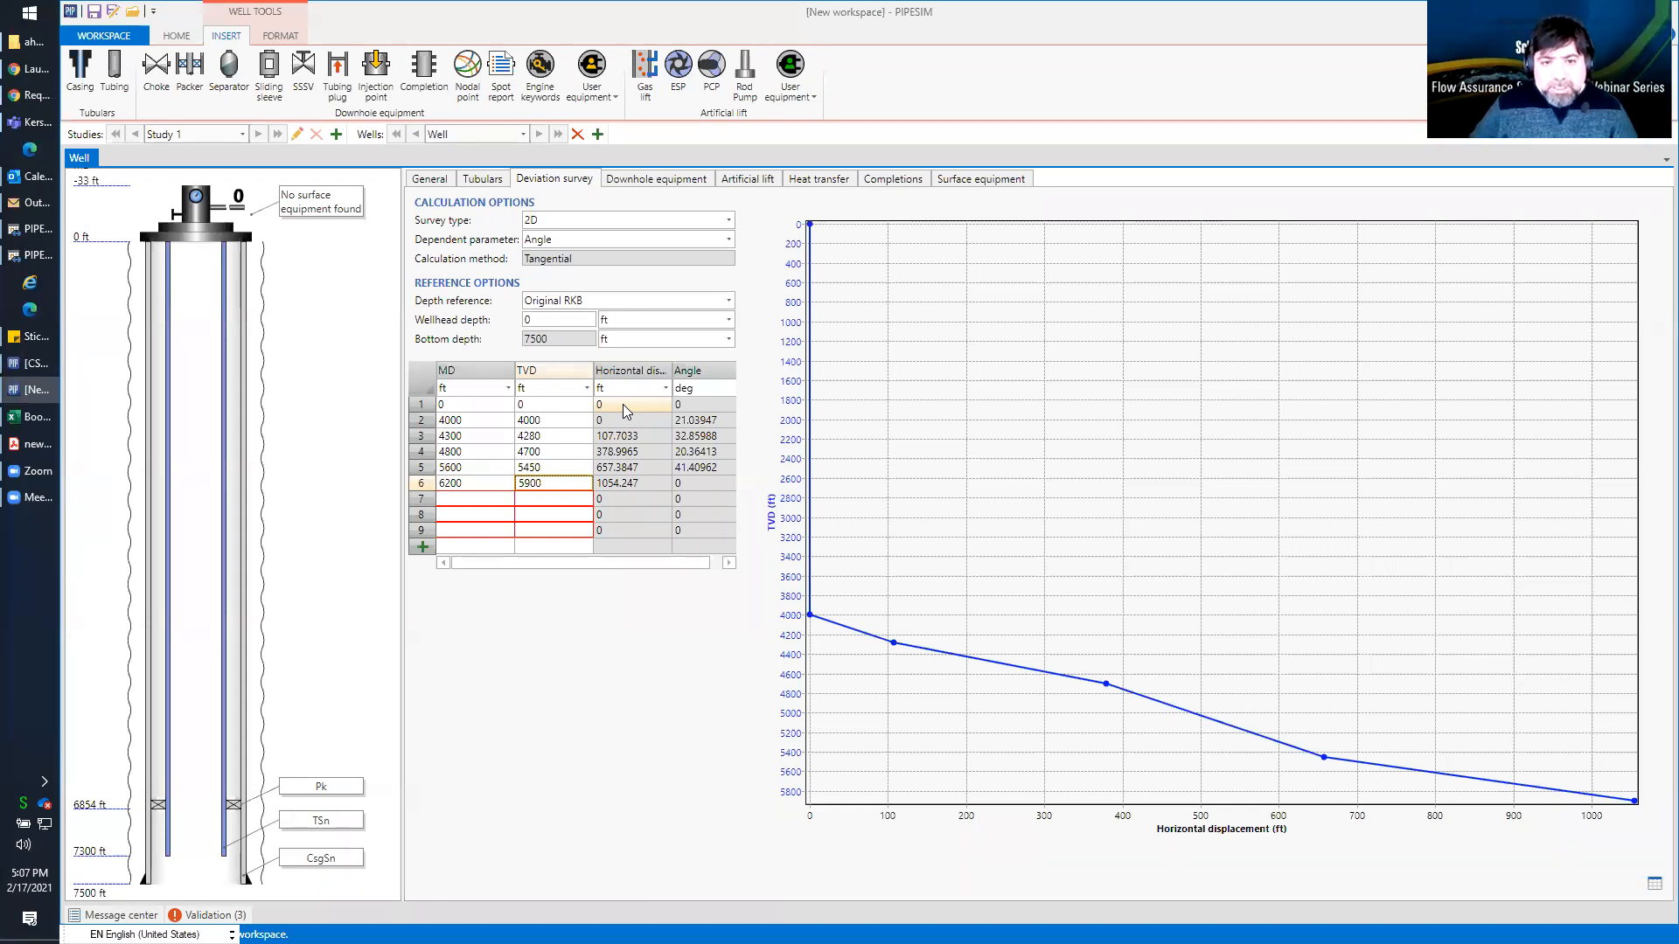
pyautogui.write('5800')
pyautogui.press('Return')
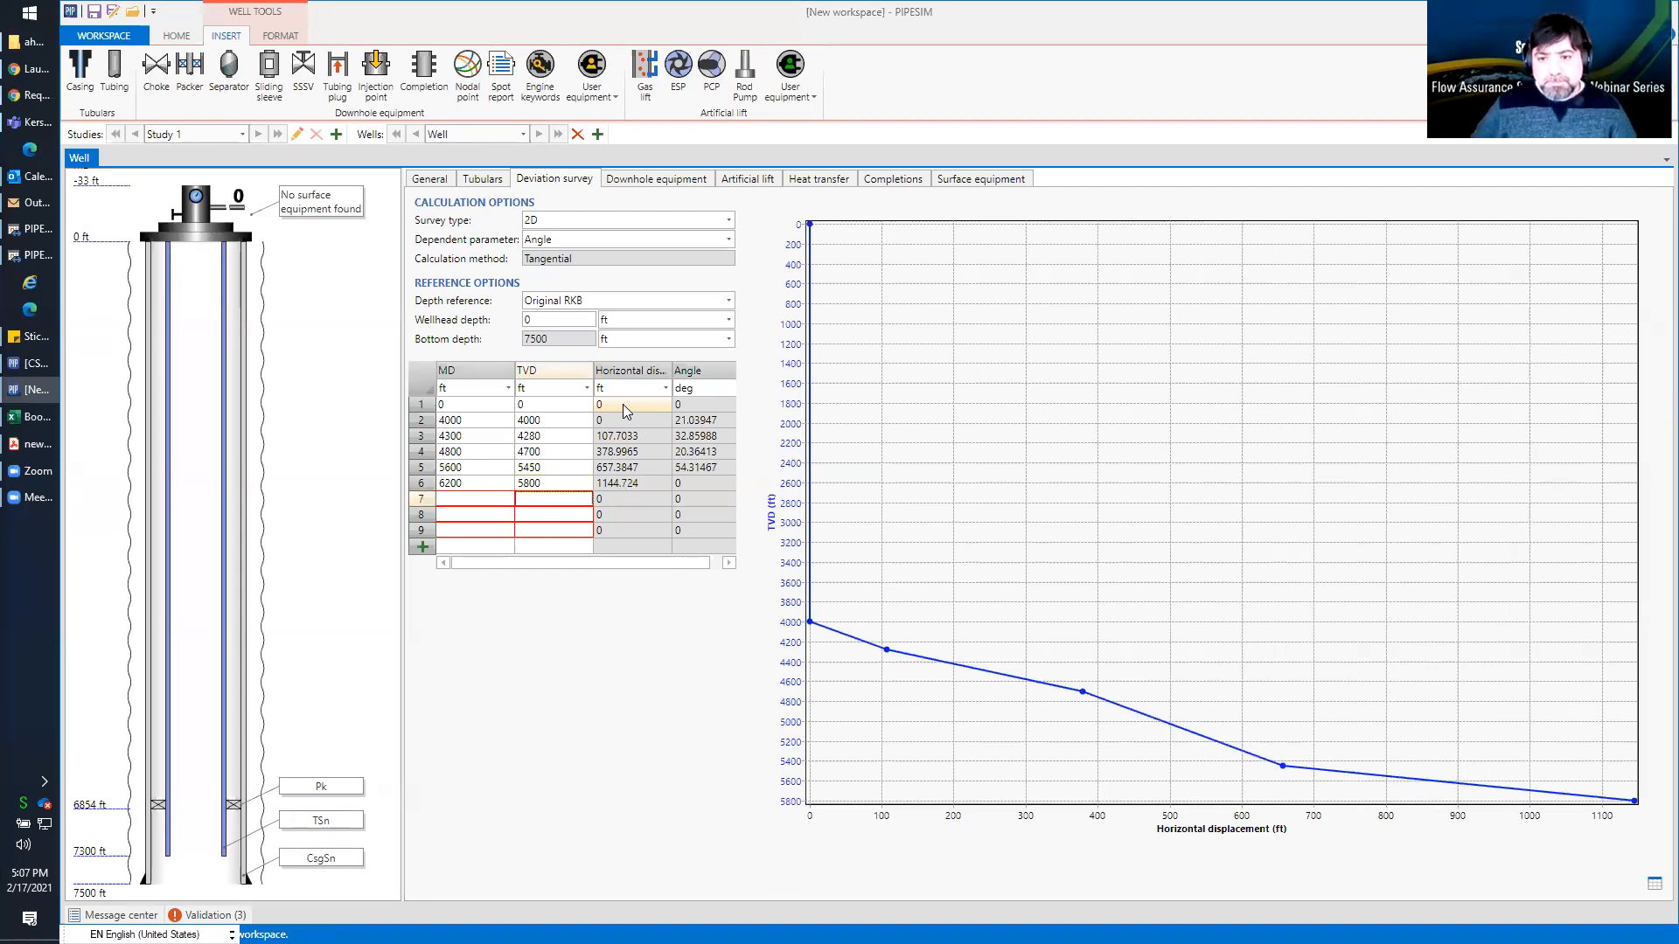
pyautogui.press('Up')
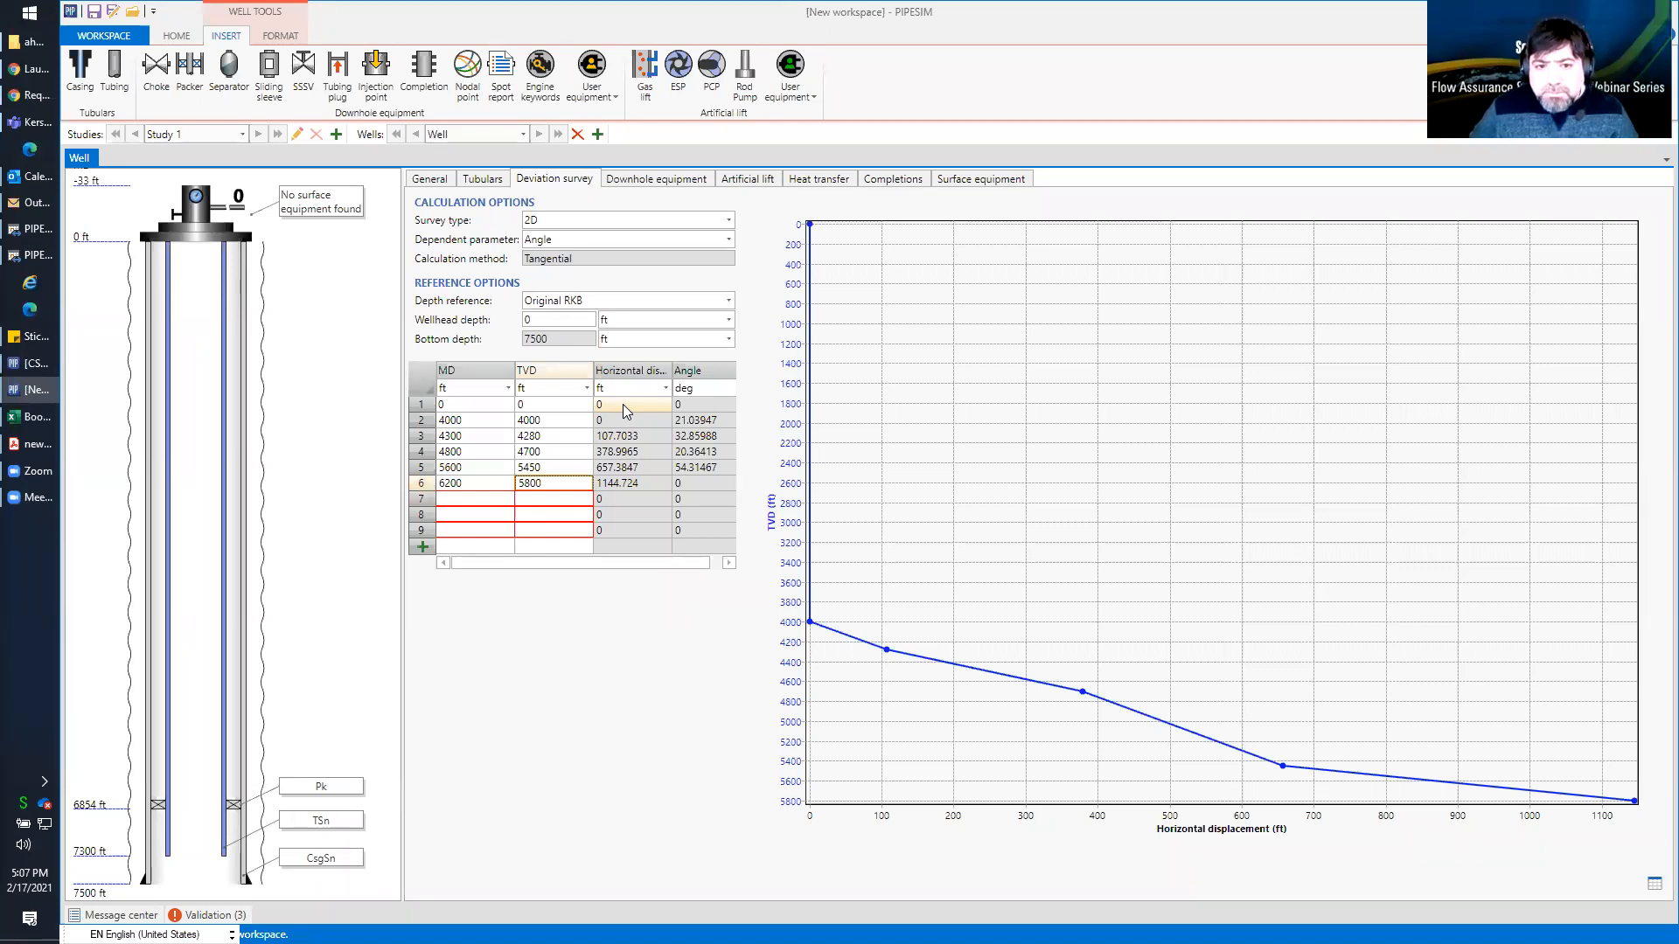
# Enter the seventh survey point with an MD of 7000 ft and a TVD of 6200 ft
pyautogui.click(459, 505)
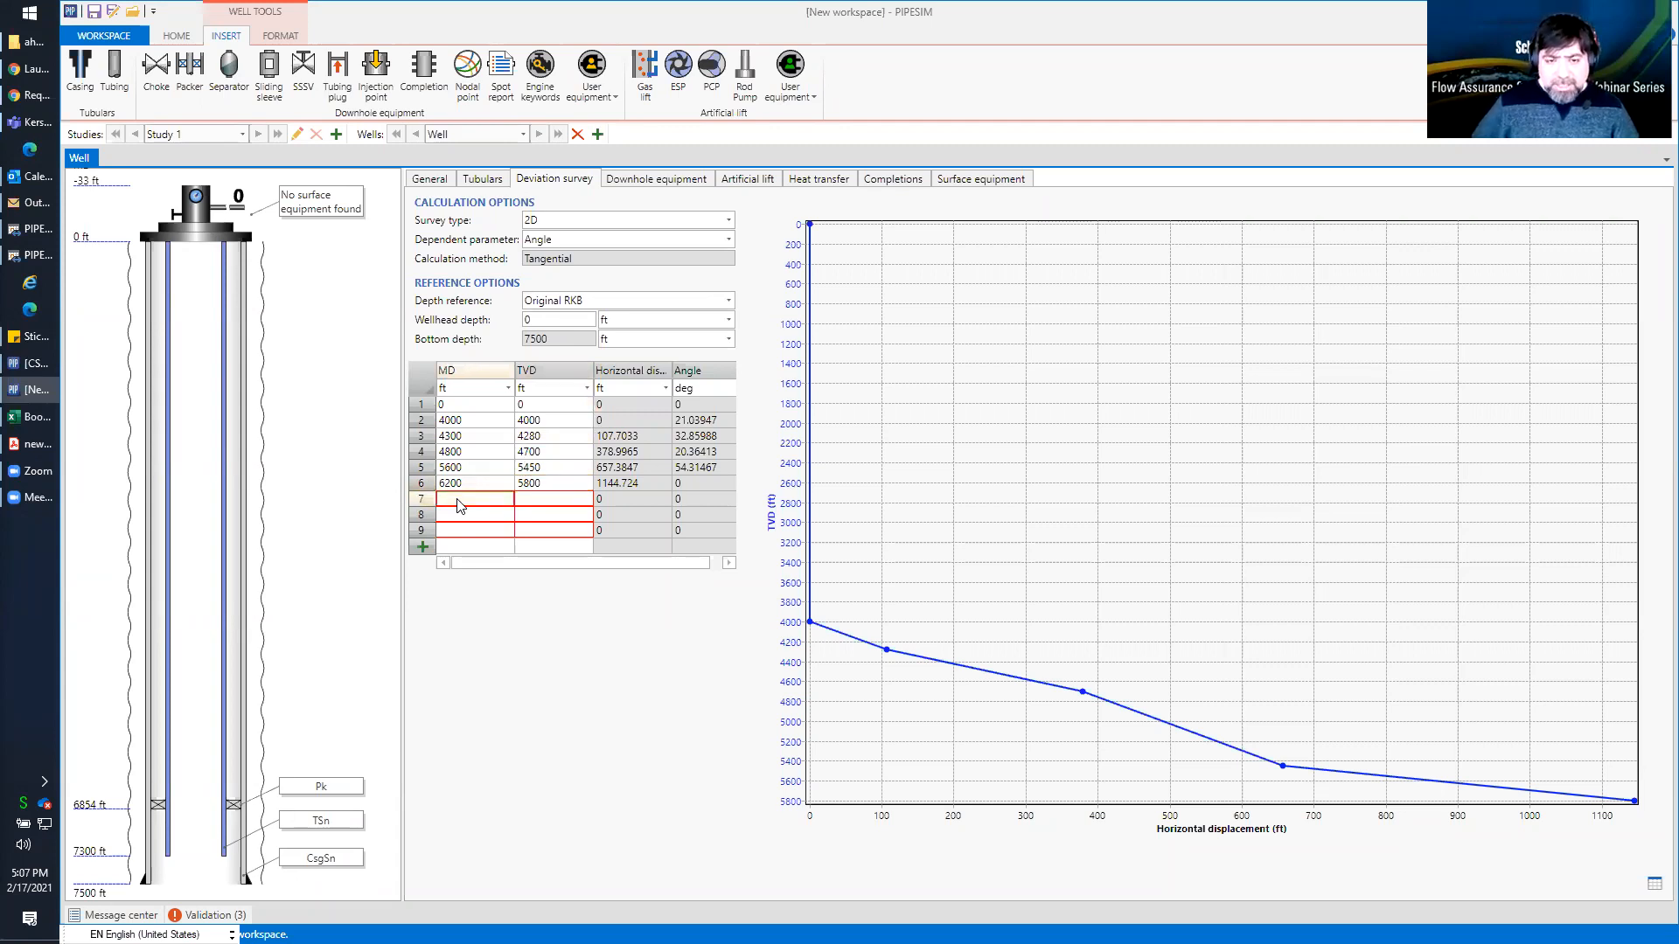
pyautogui.write('7000')
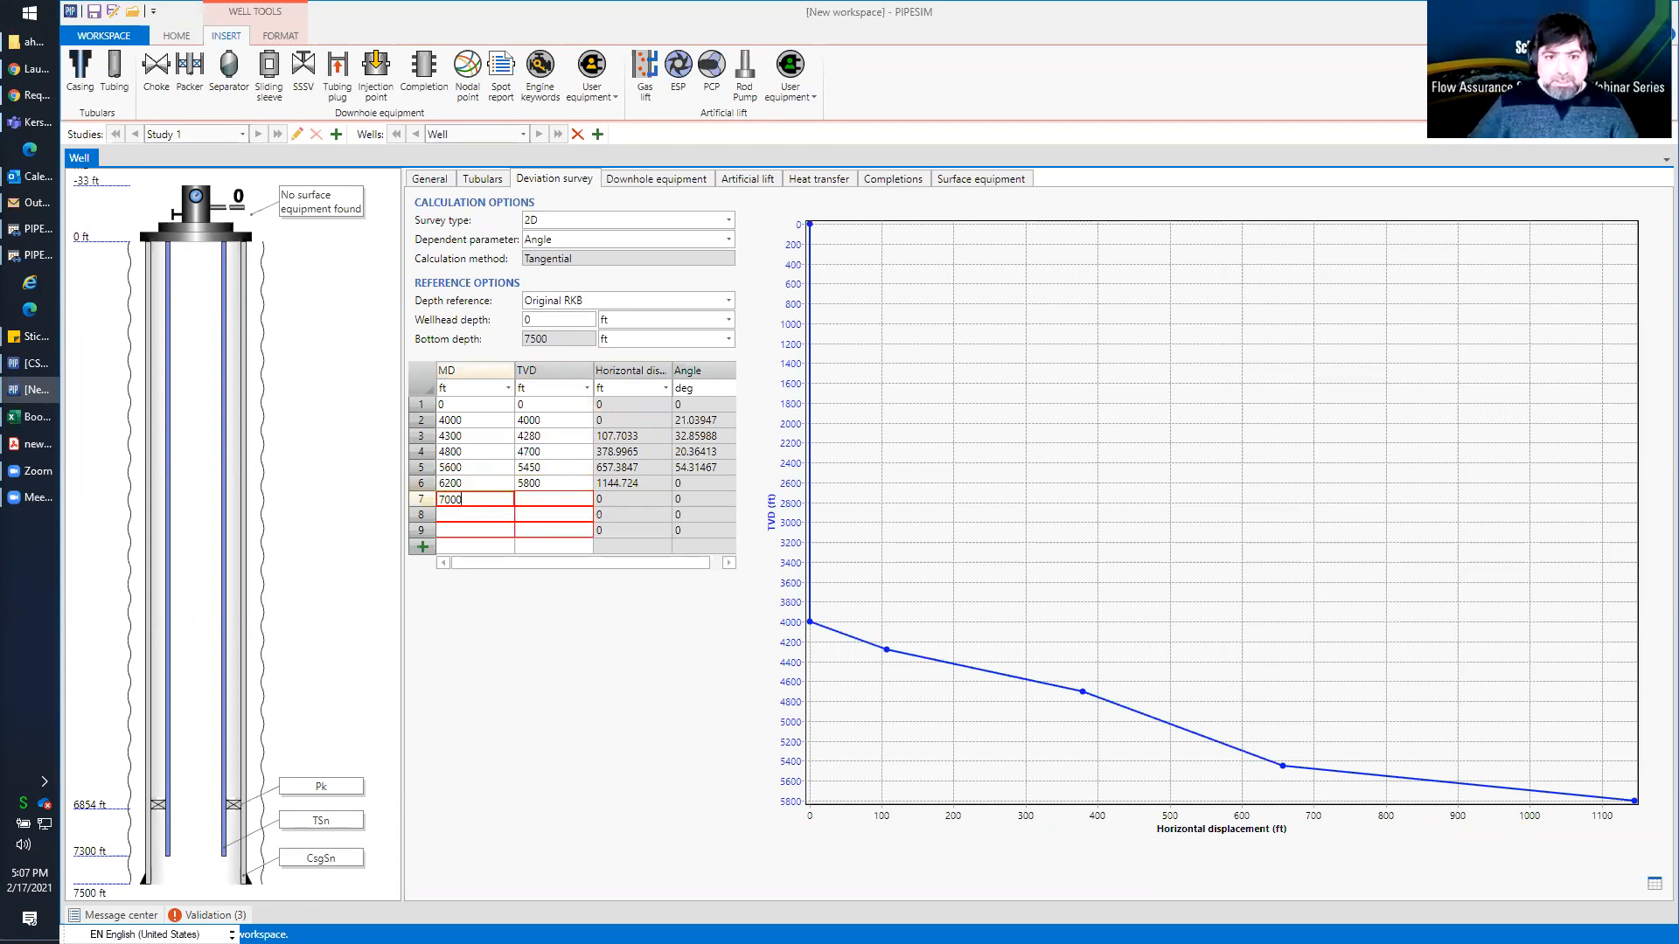
pyautogui.press('Tab')
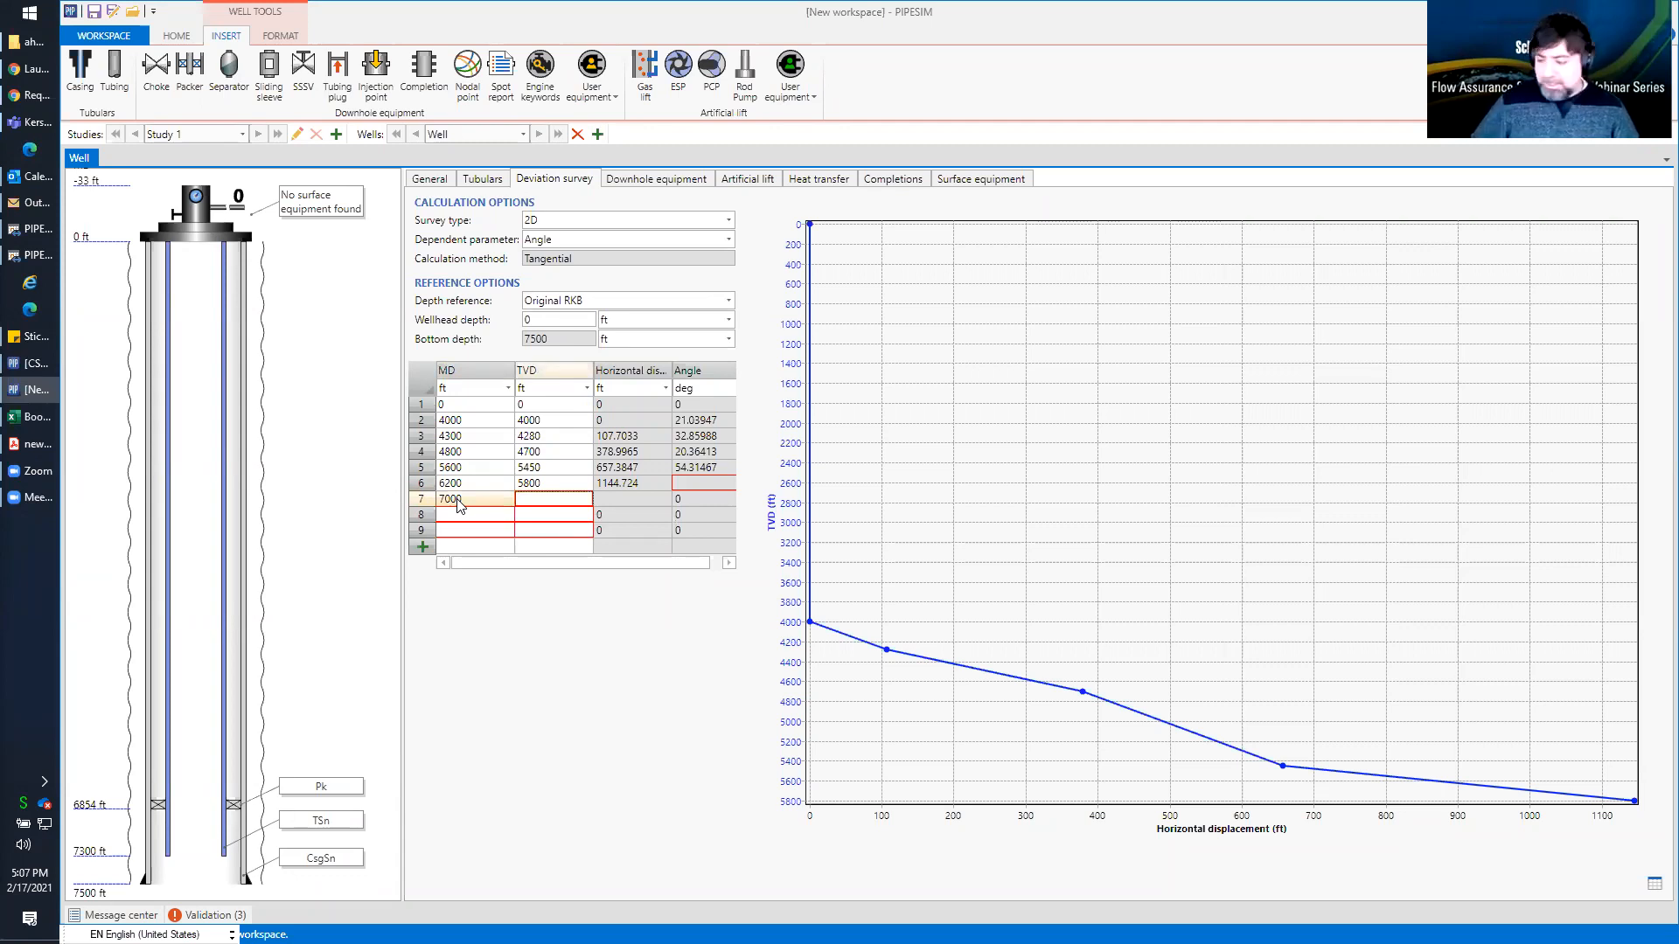
pyautogui.write('6200')
pyautogui.press('Return')
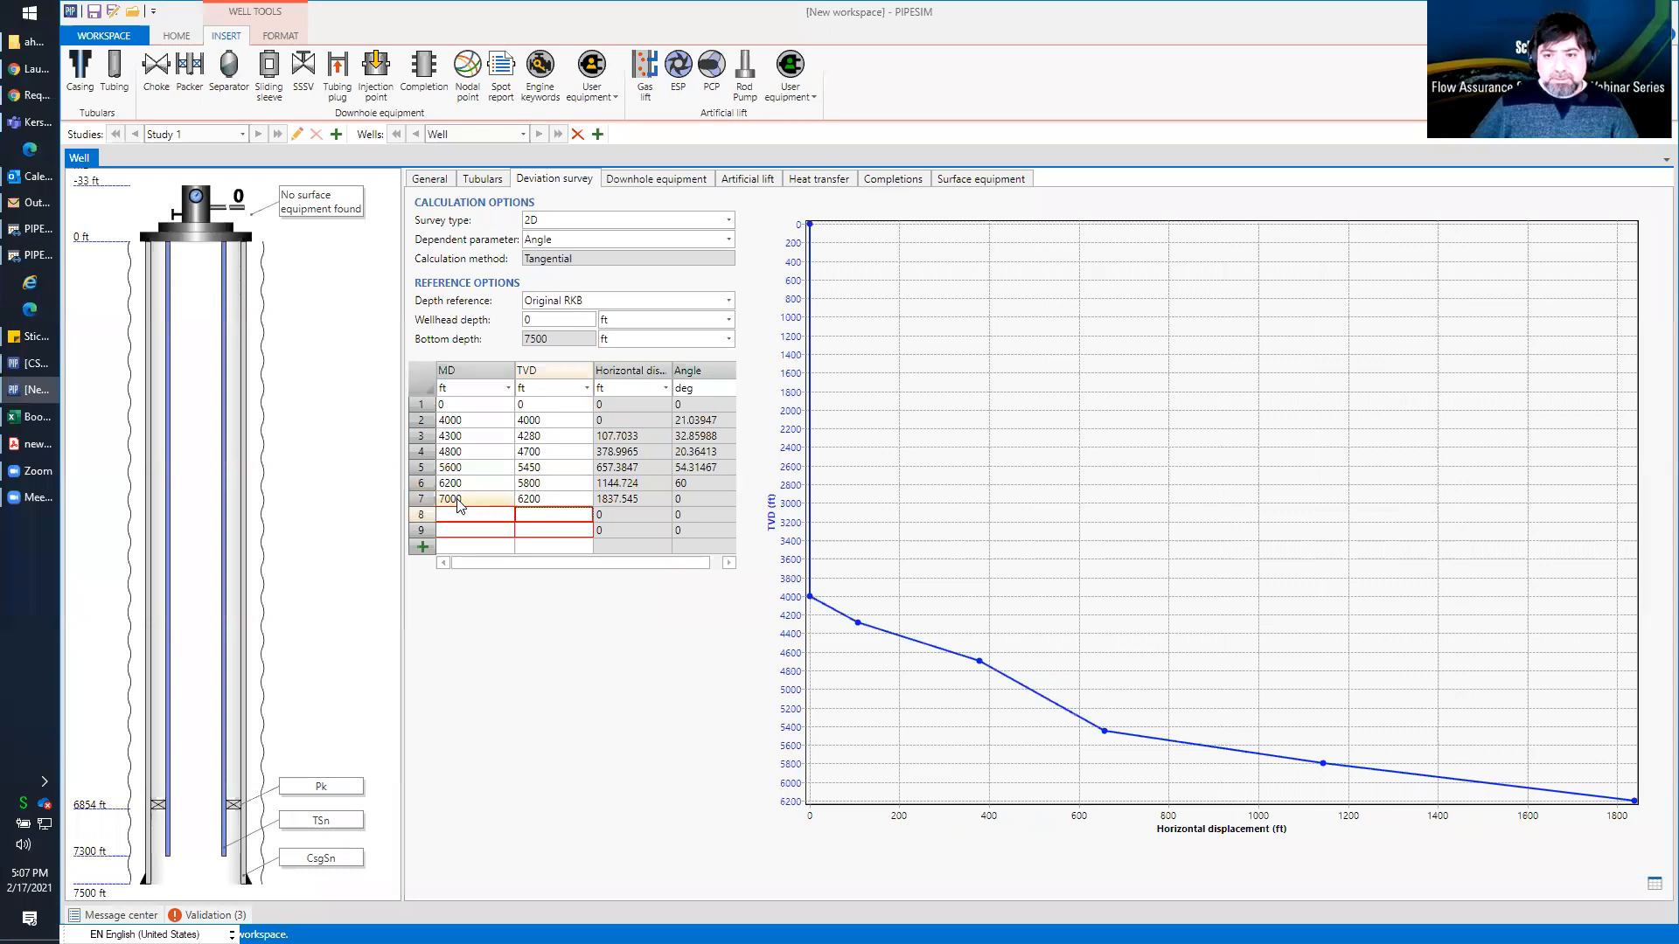
# Enter the eighth survey point at the well's bottom depth, with an MD of 7500 ft and a TVD of 6250 ft
pyautogui.press('Left')
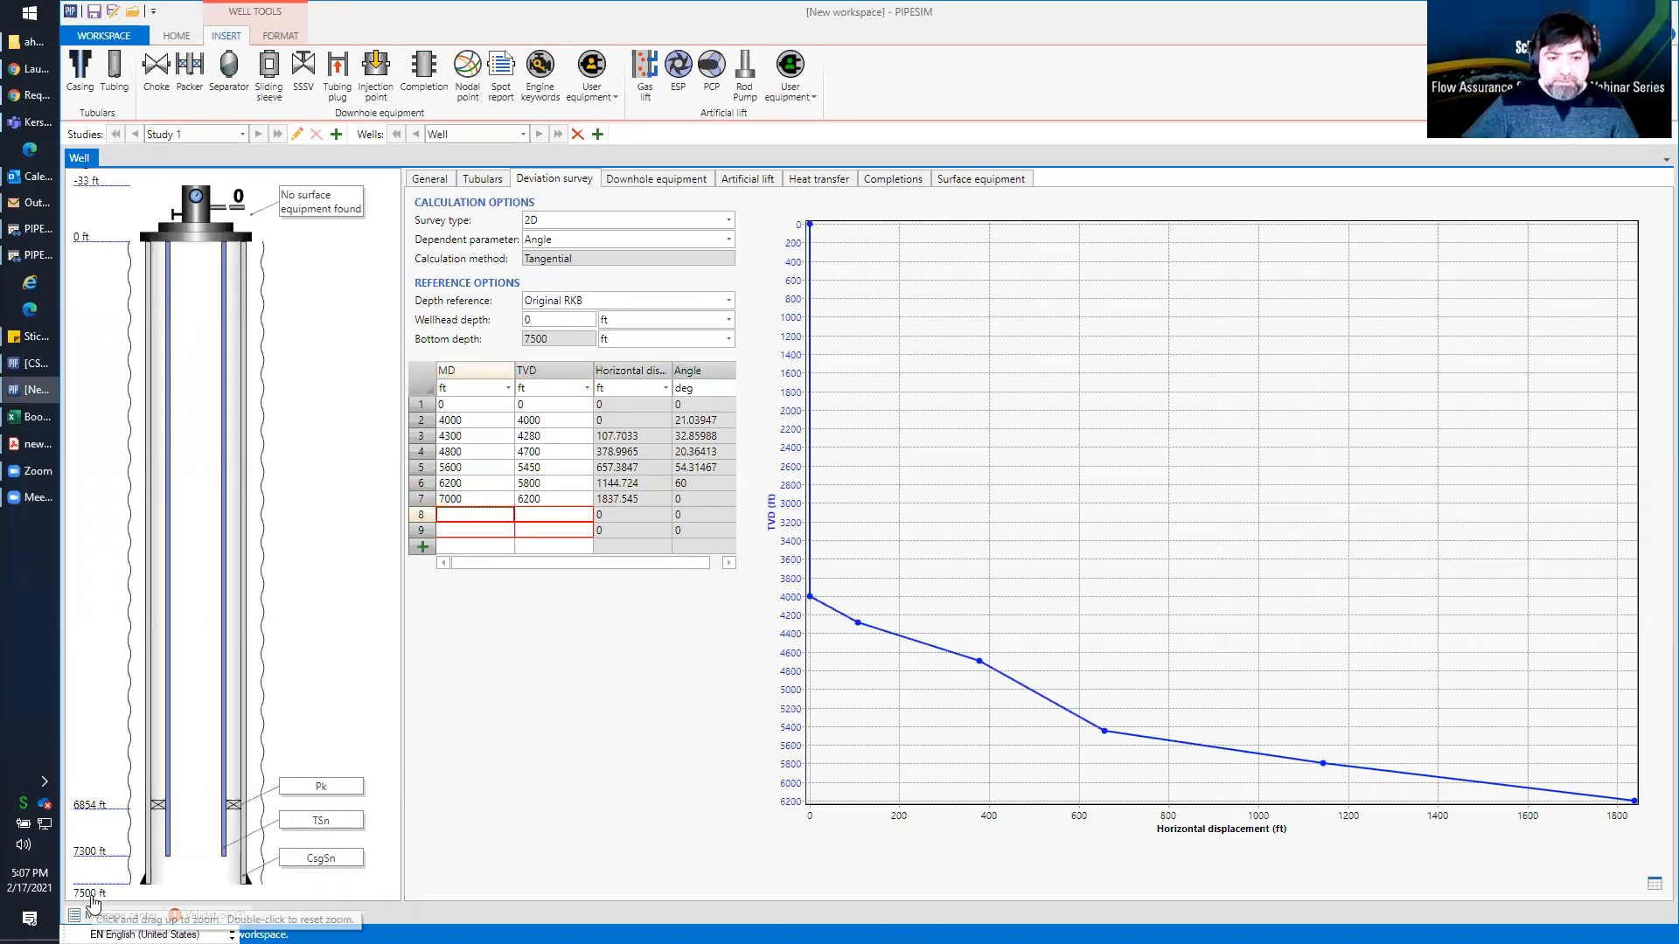
pyautogui.write('7')
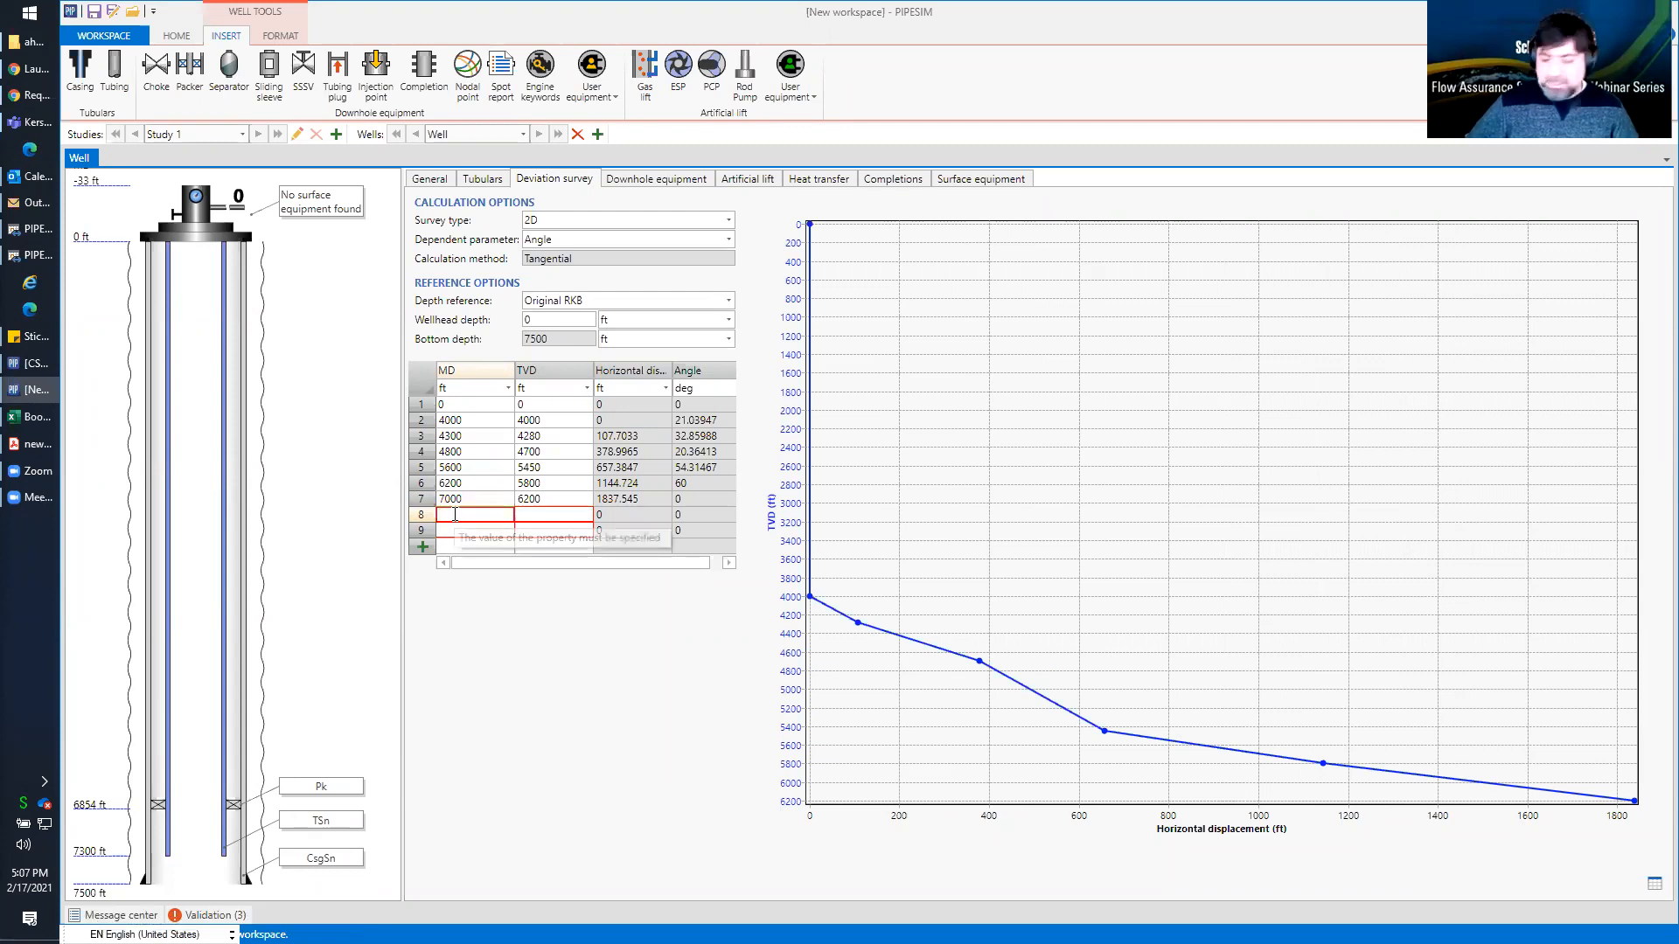
pyautogui.write('500')
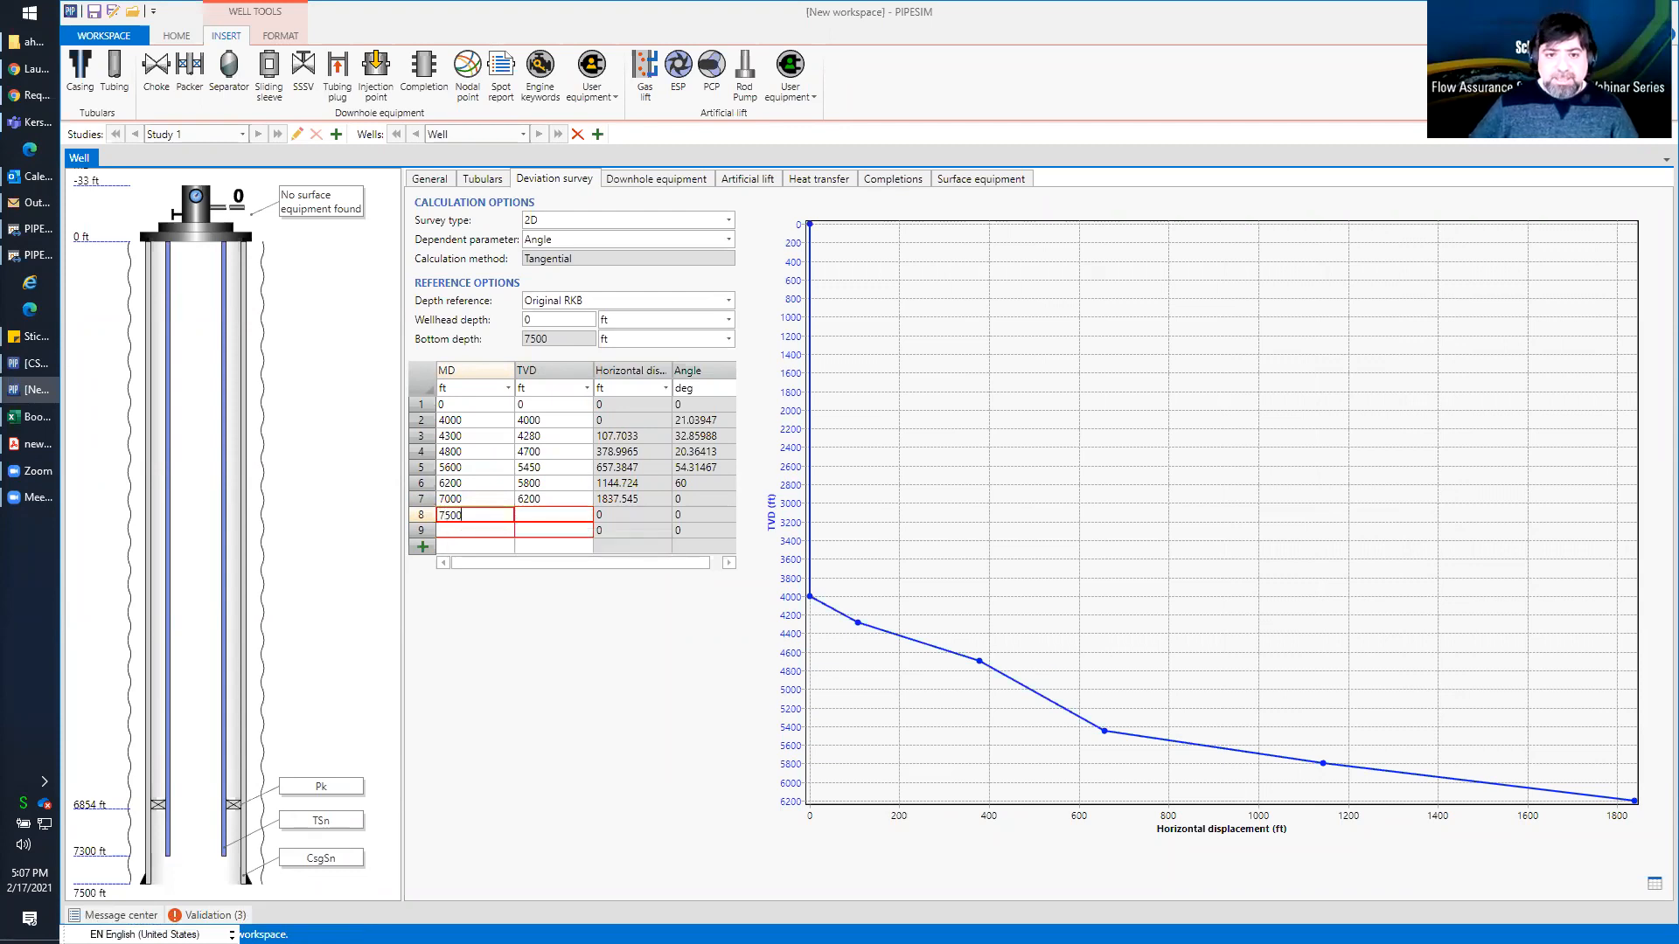
pyautogui.press('Tab')
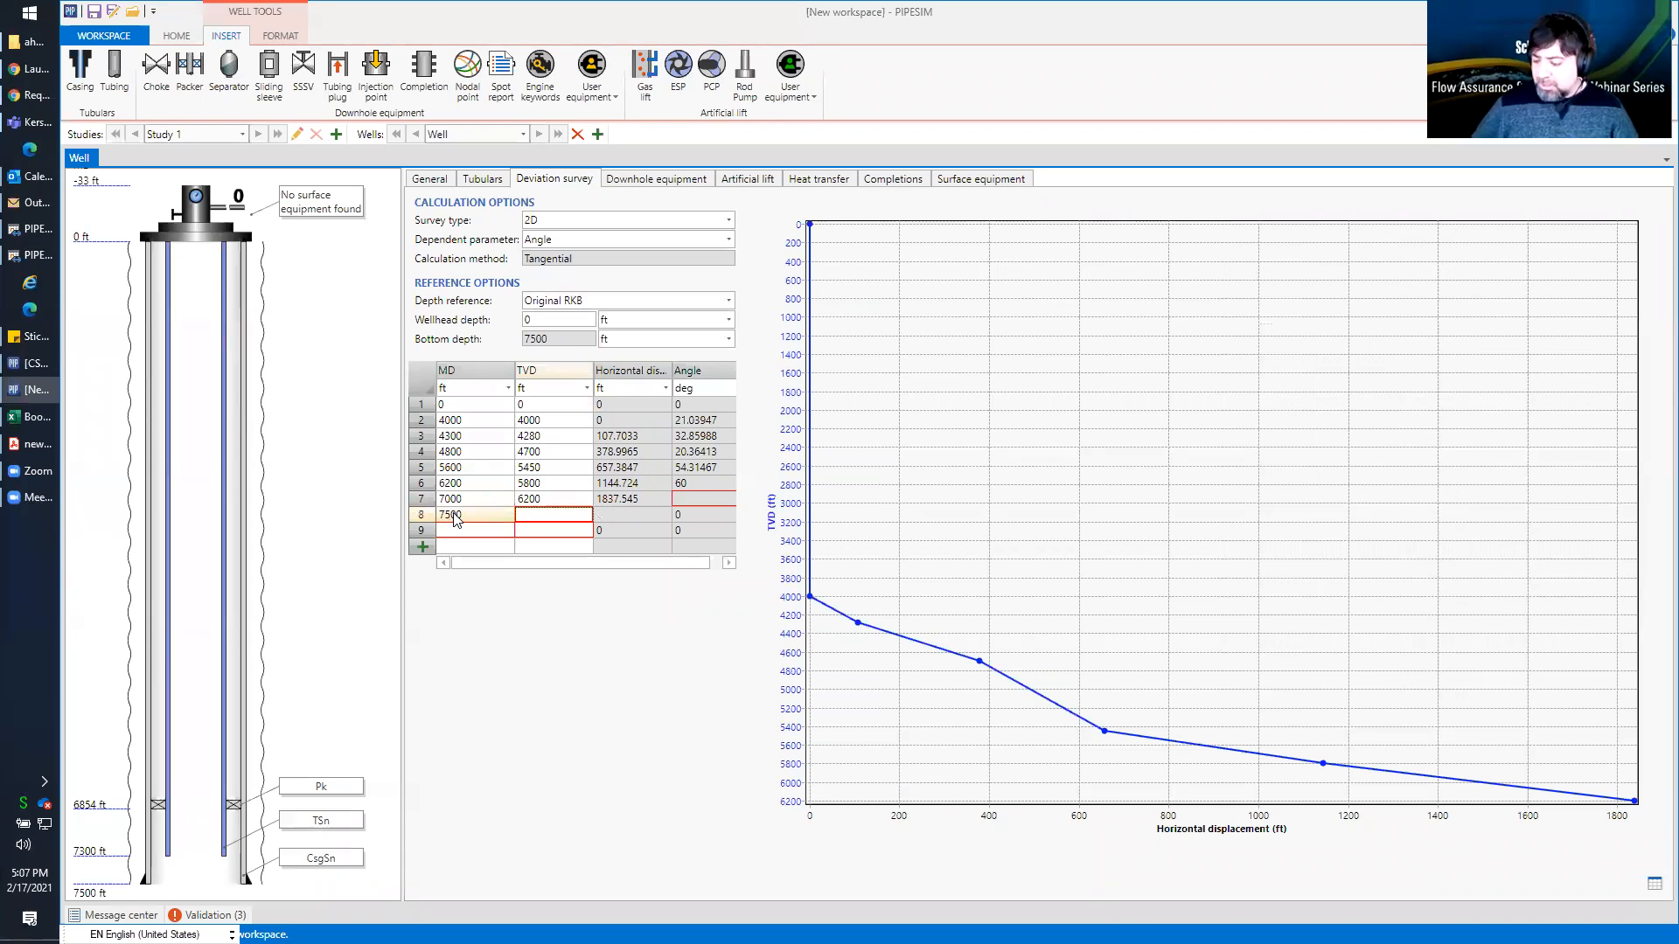
pyautogui.write('6250')
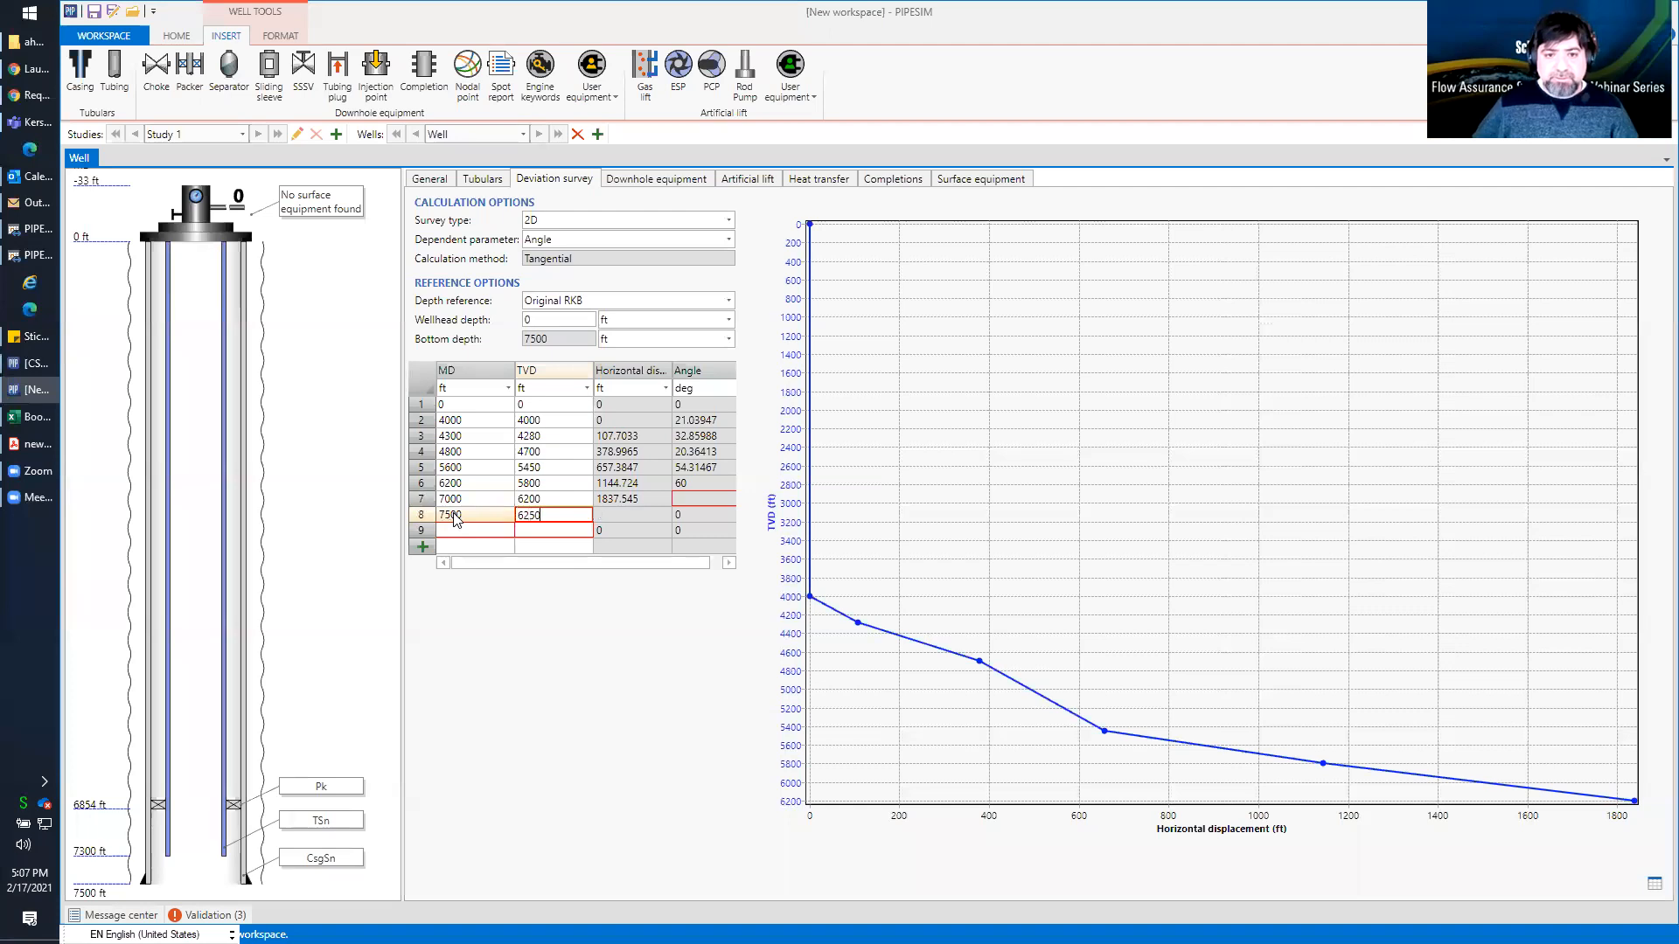
pyautogui.press('Return')
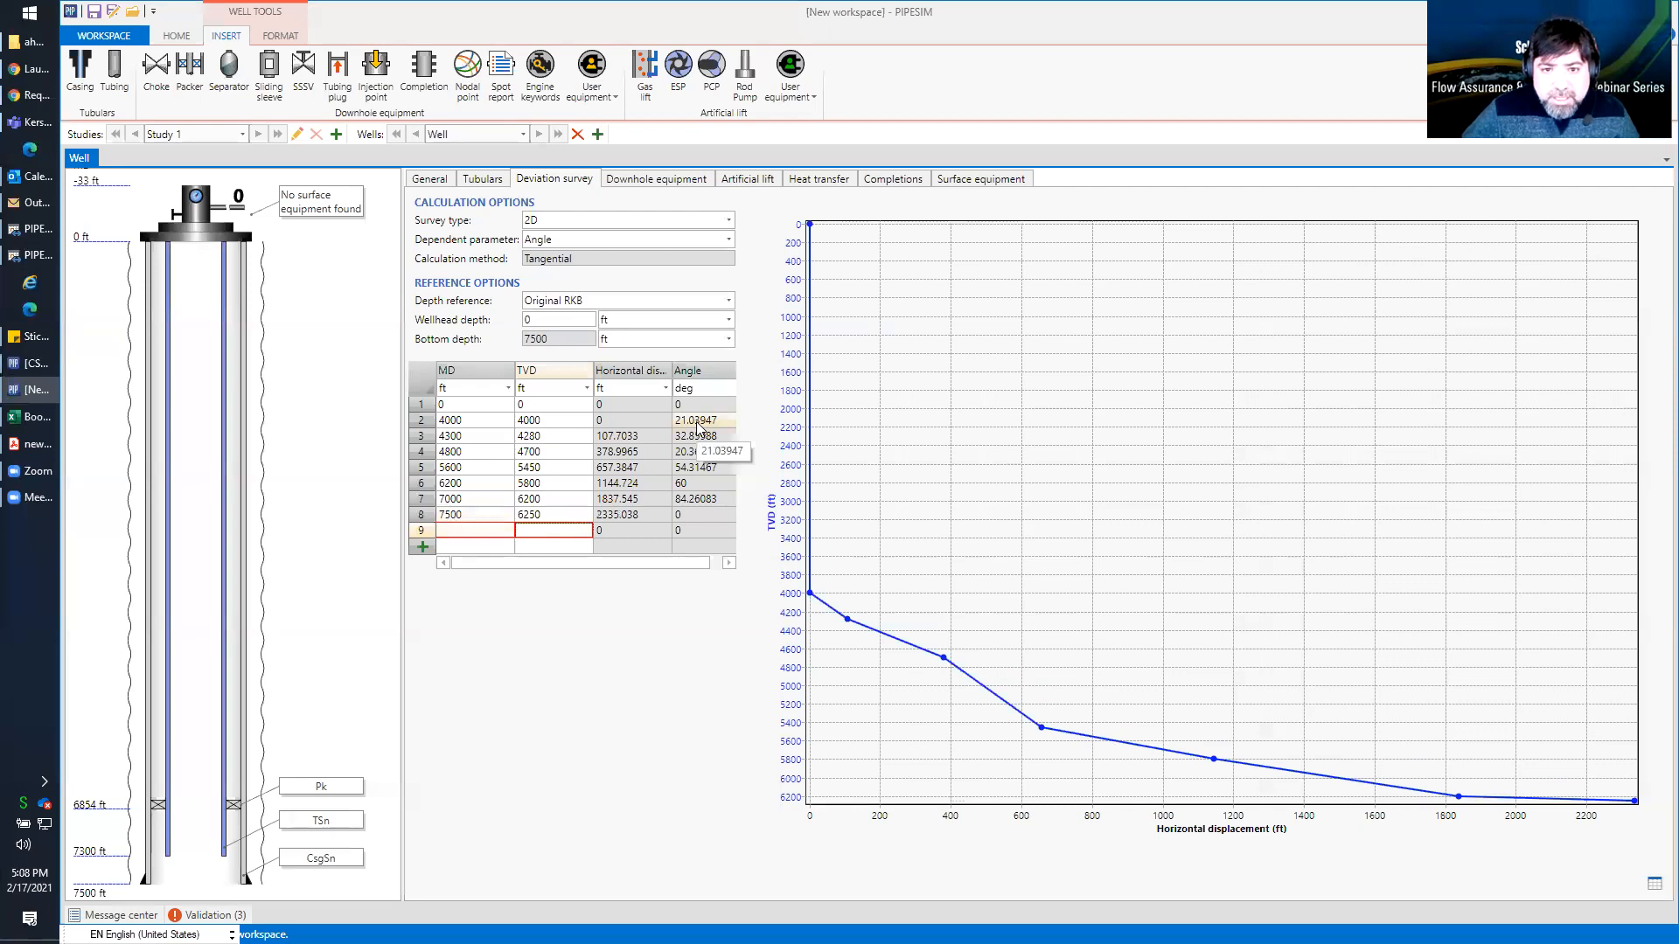
# Smooth the well trajectory by setting the third survey point's TVD to 4290 ft and the fourth point's TVD to 4750 ft
pyautogui.click(564, 440)
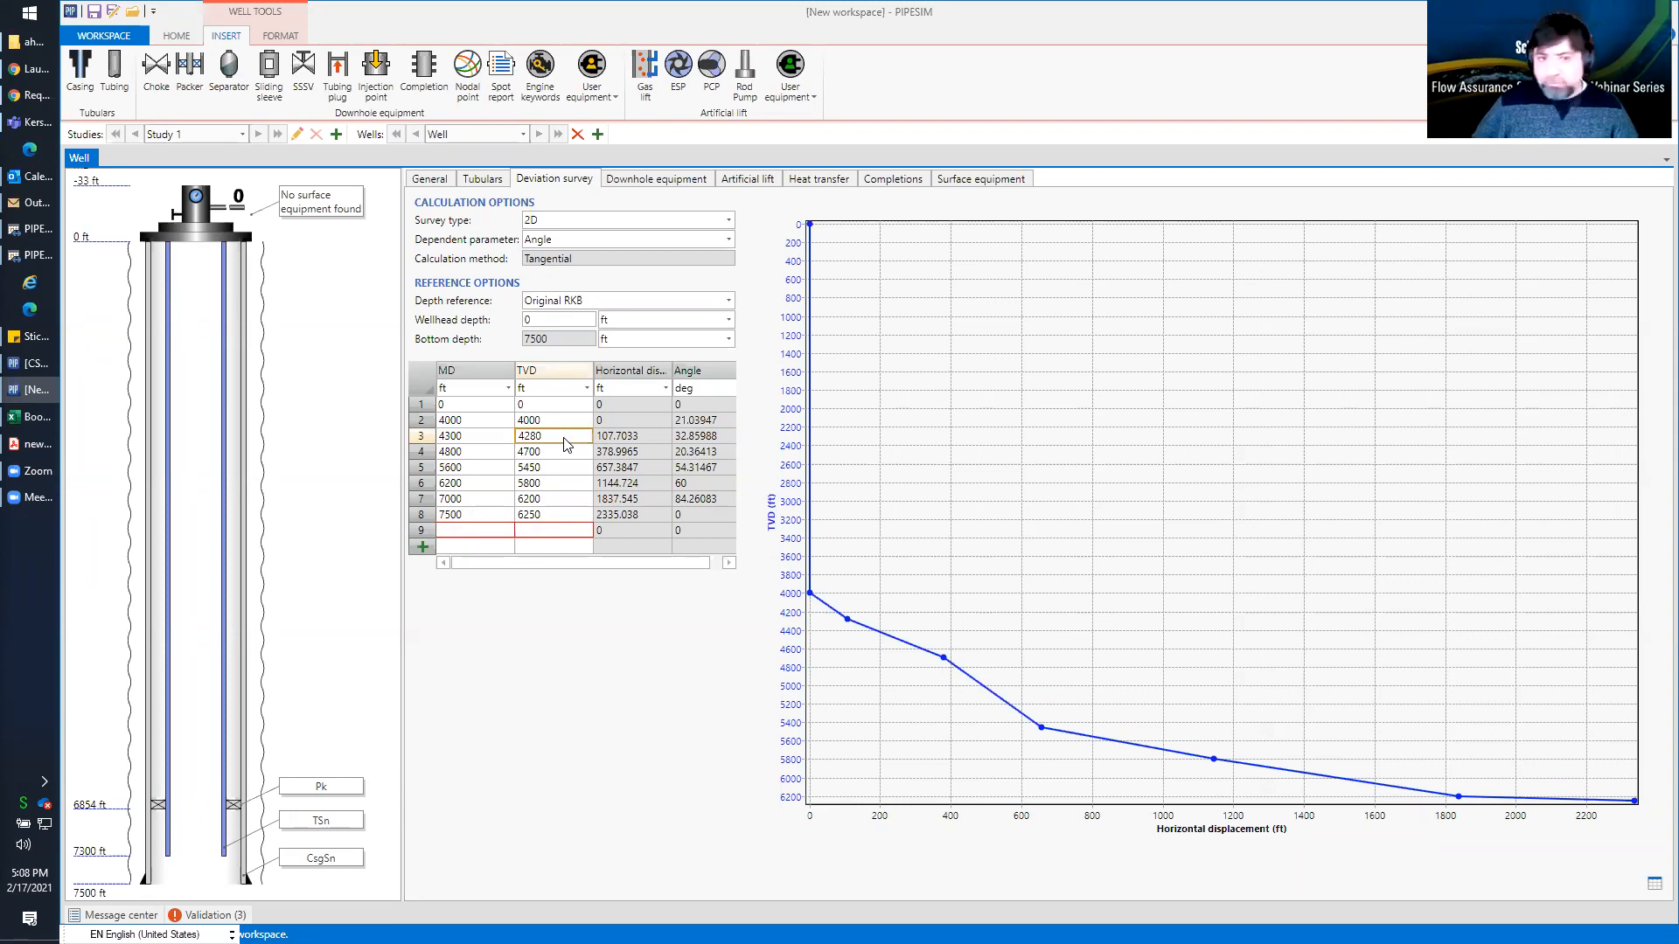
pyautogui.write('4290')
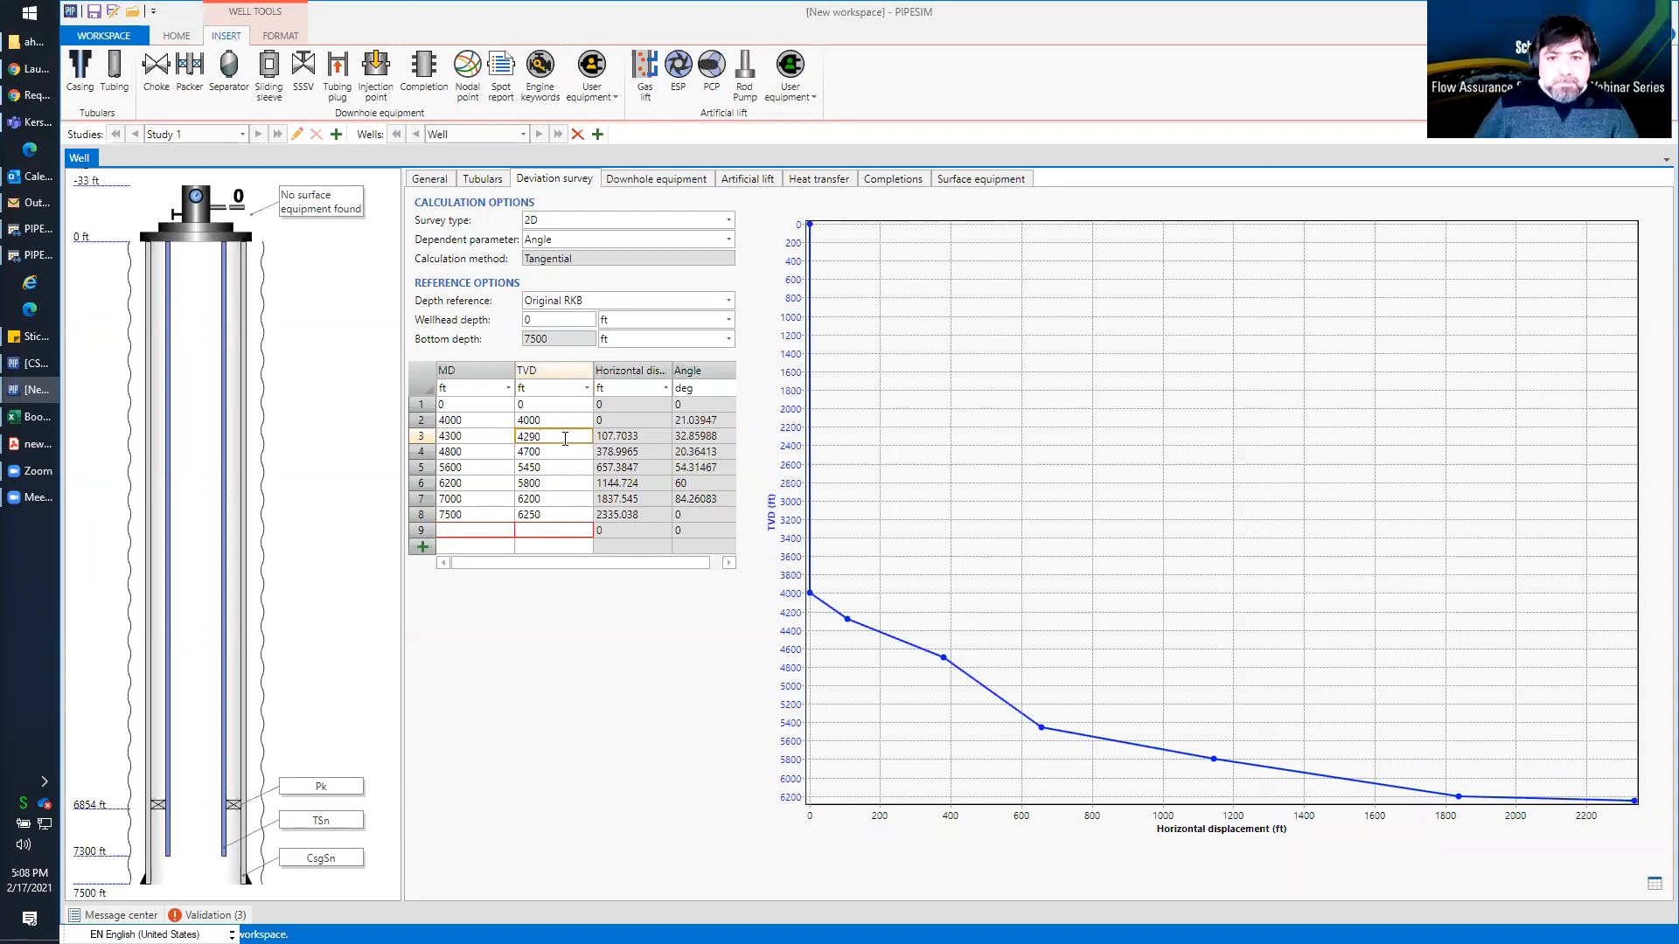
pyautogui.press('Return')
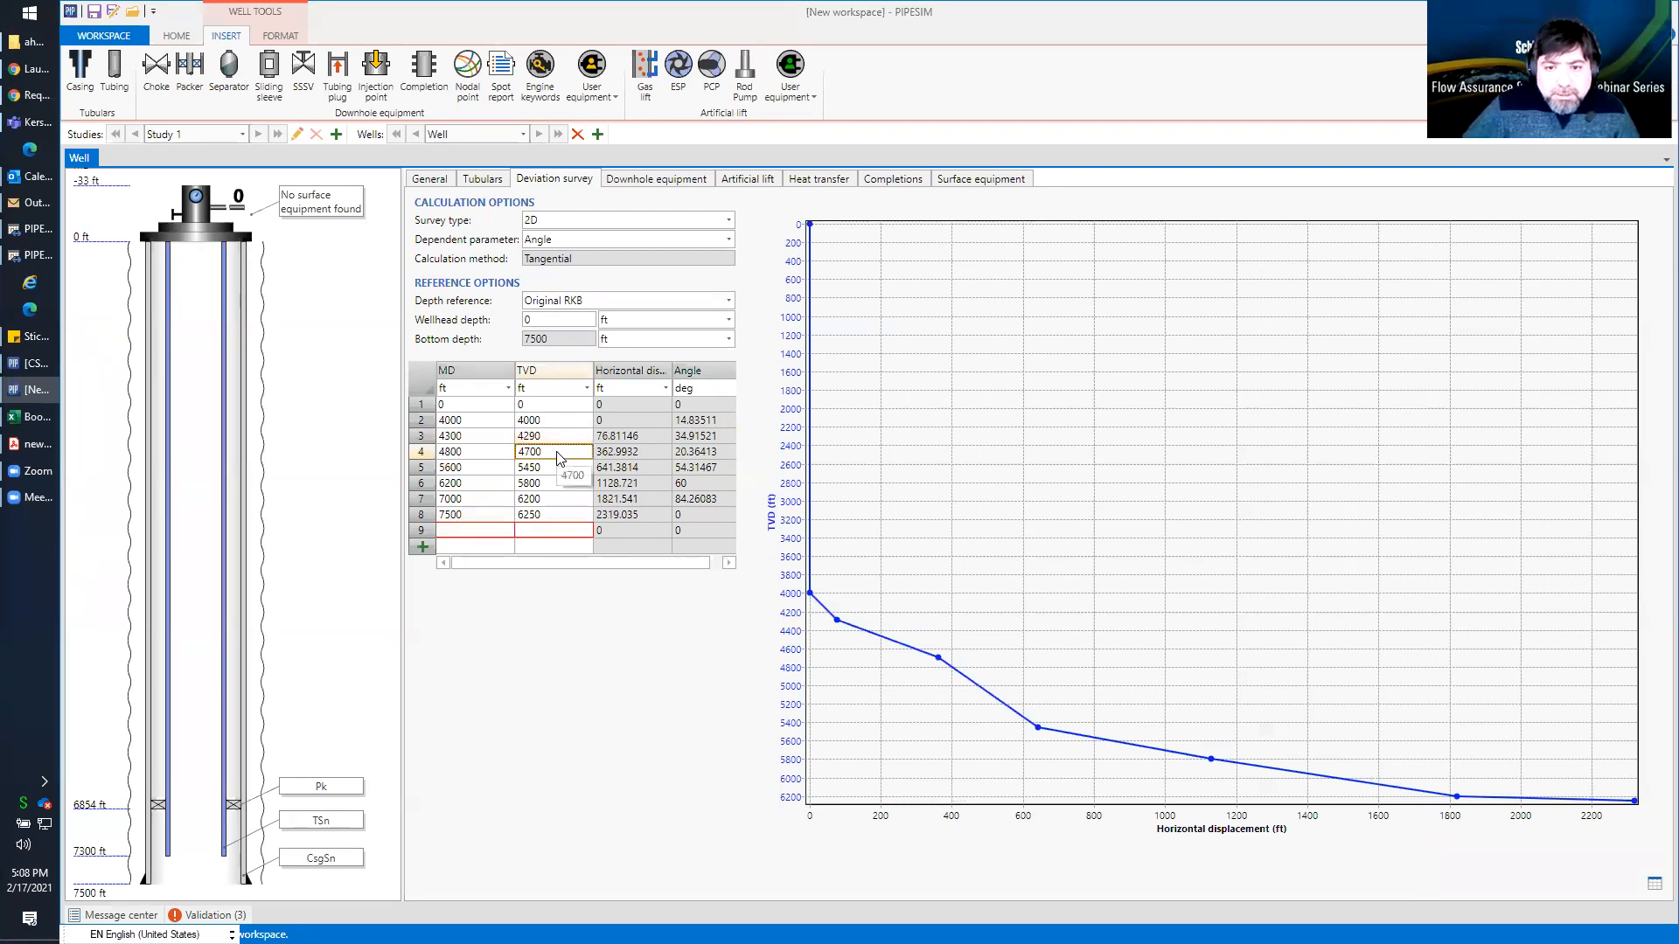
pyautogui.doubleClick(558, 451)
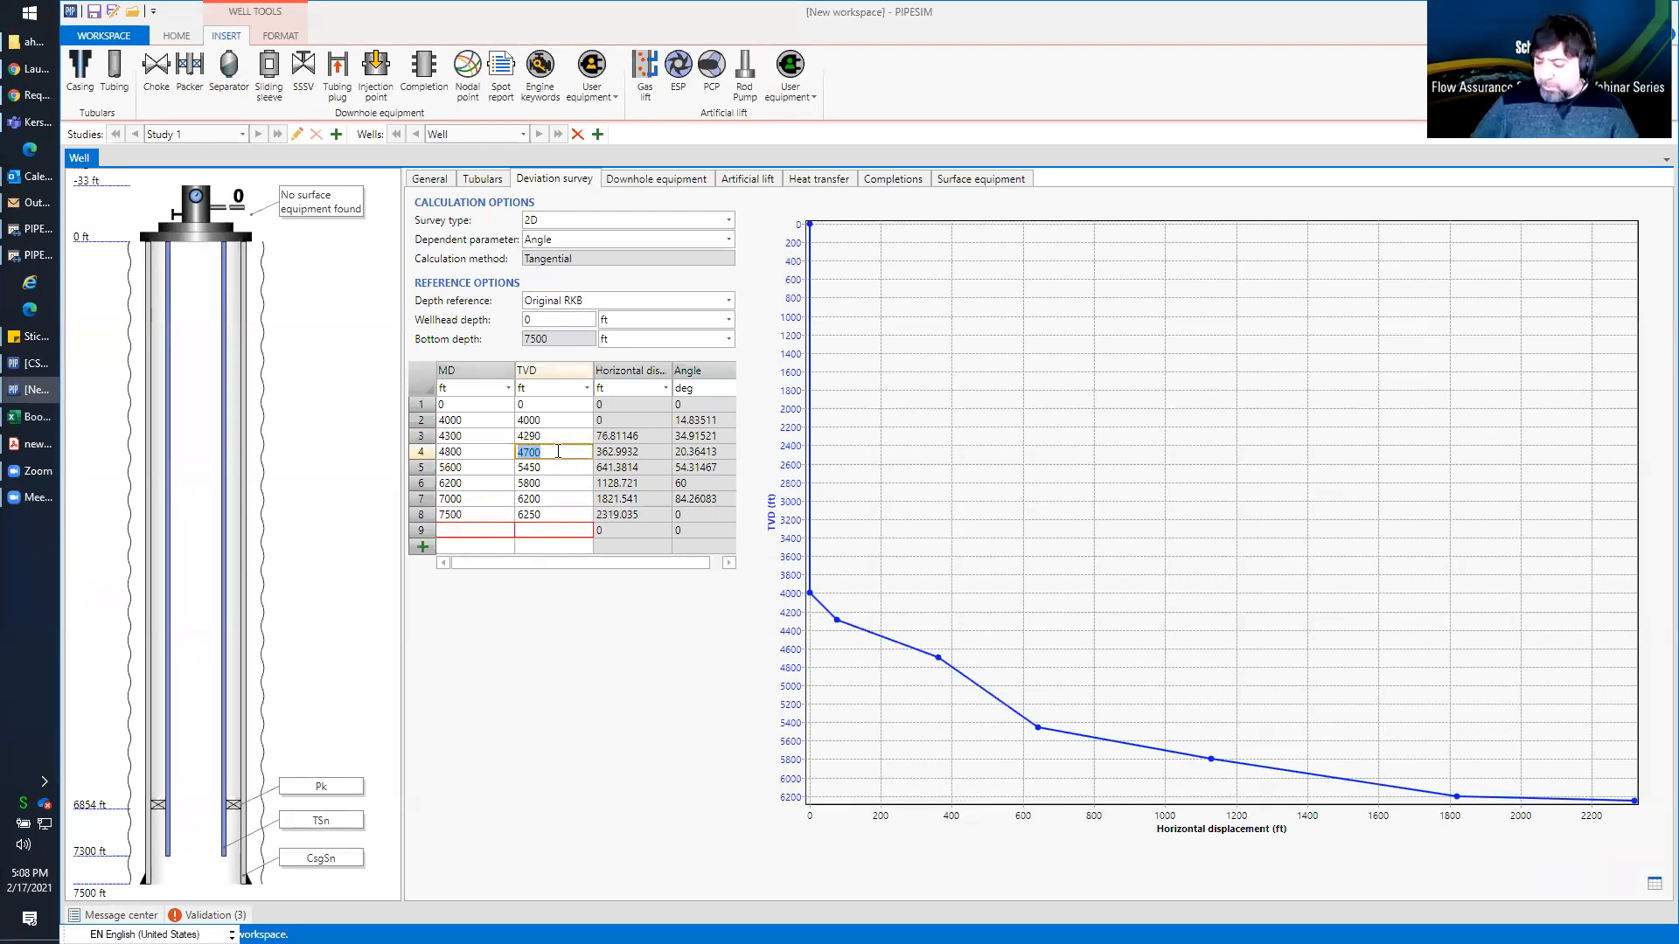
pyautogui.write('4')
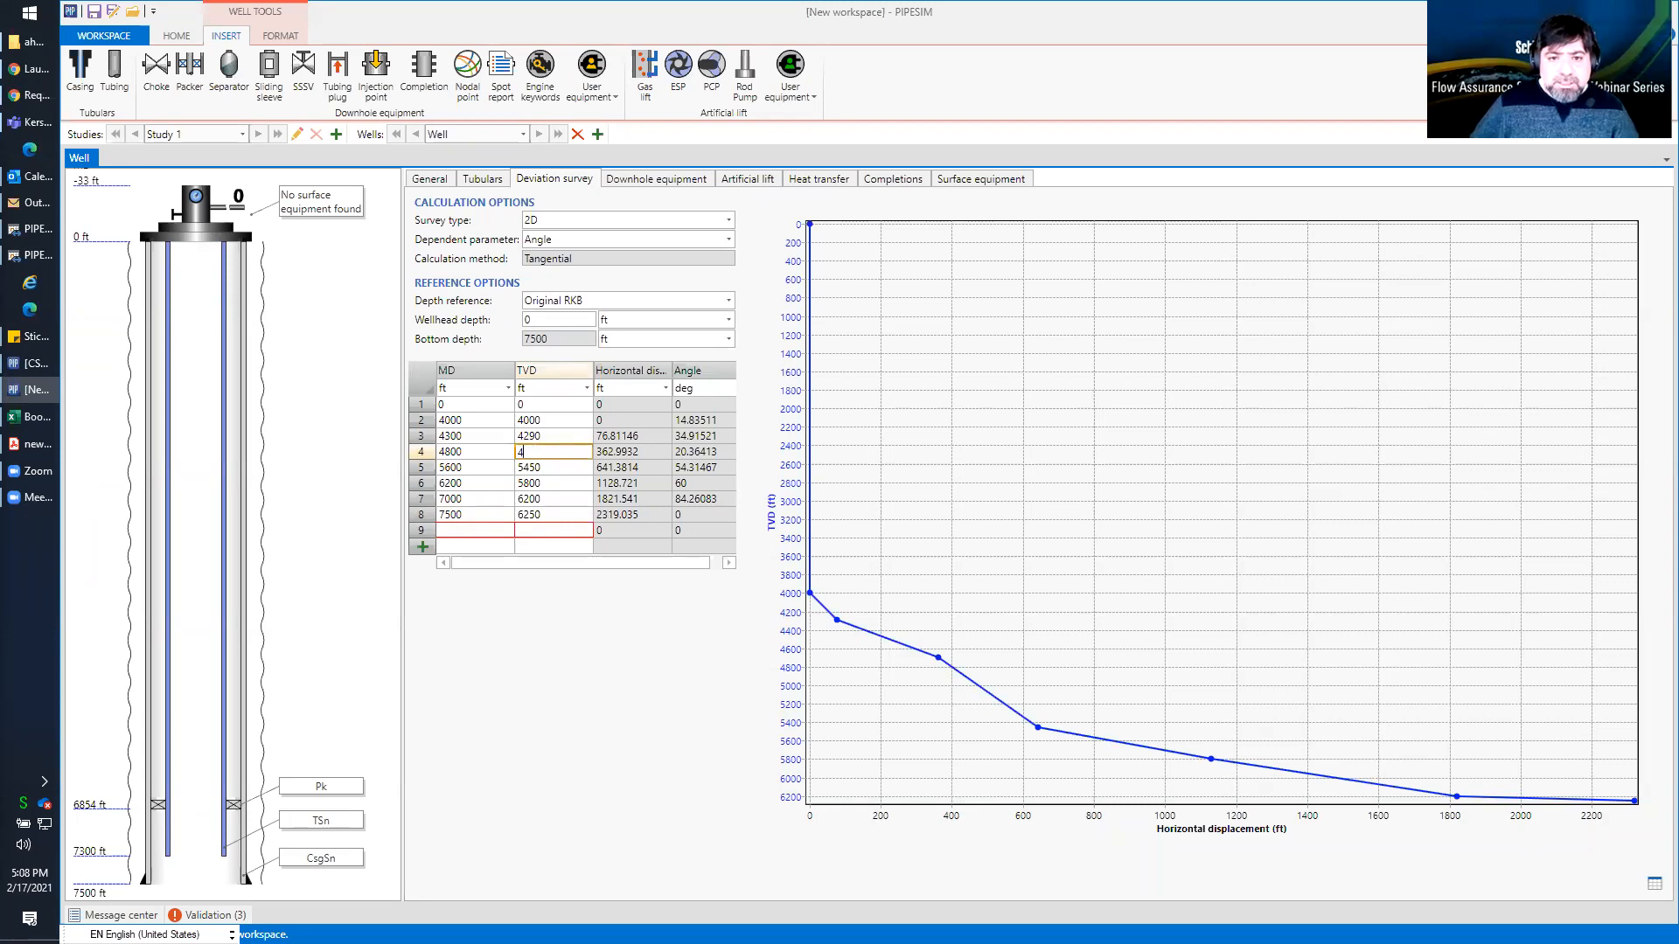
pyautogui.write('750')
pyautogui.press('Return')
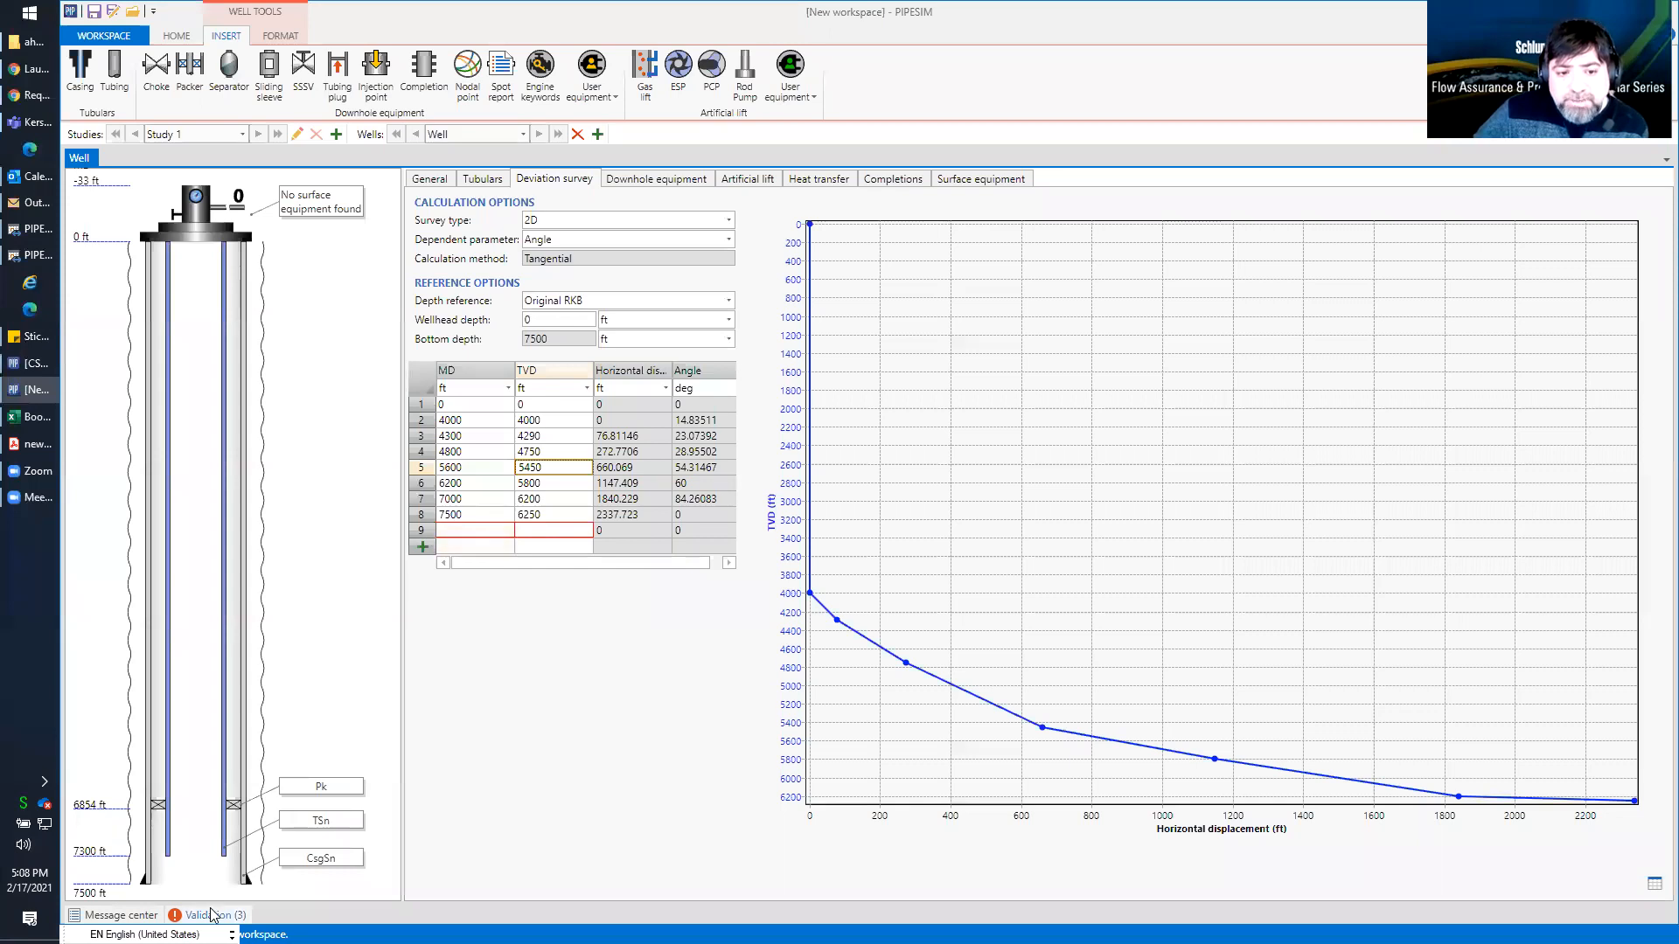
# Delete the empty ninth row from the deviation survey table
pyautogui.click(420, 535)
pyautogui.rightClick(421, 535)
pyautogui.click(444, 548)
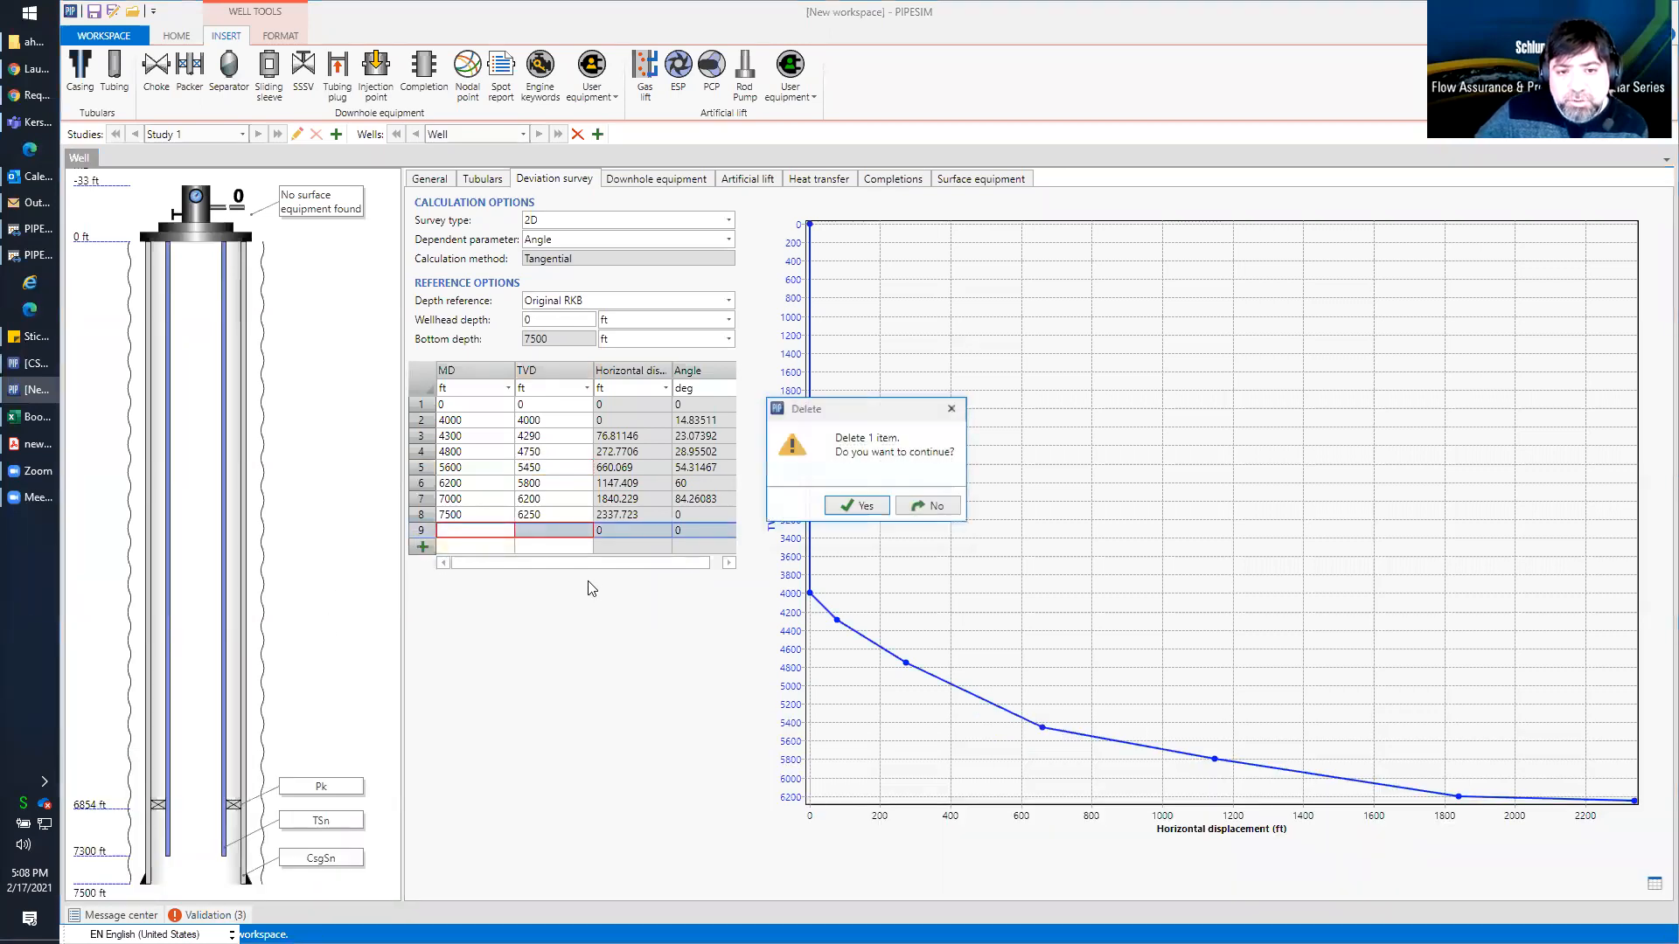
pyautogui.click(850, 506)
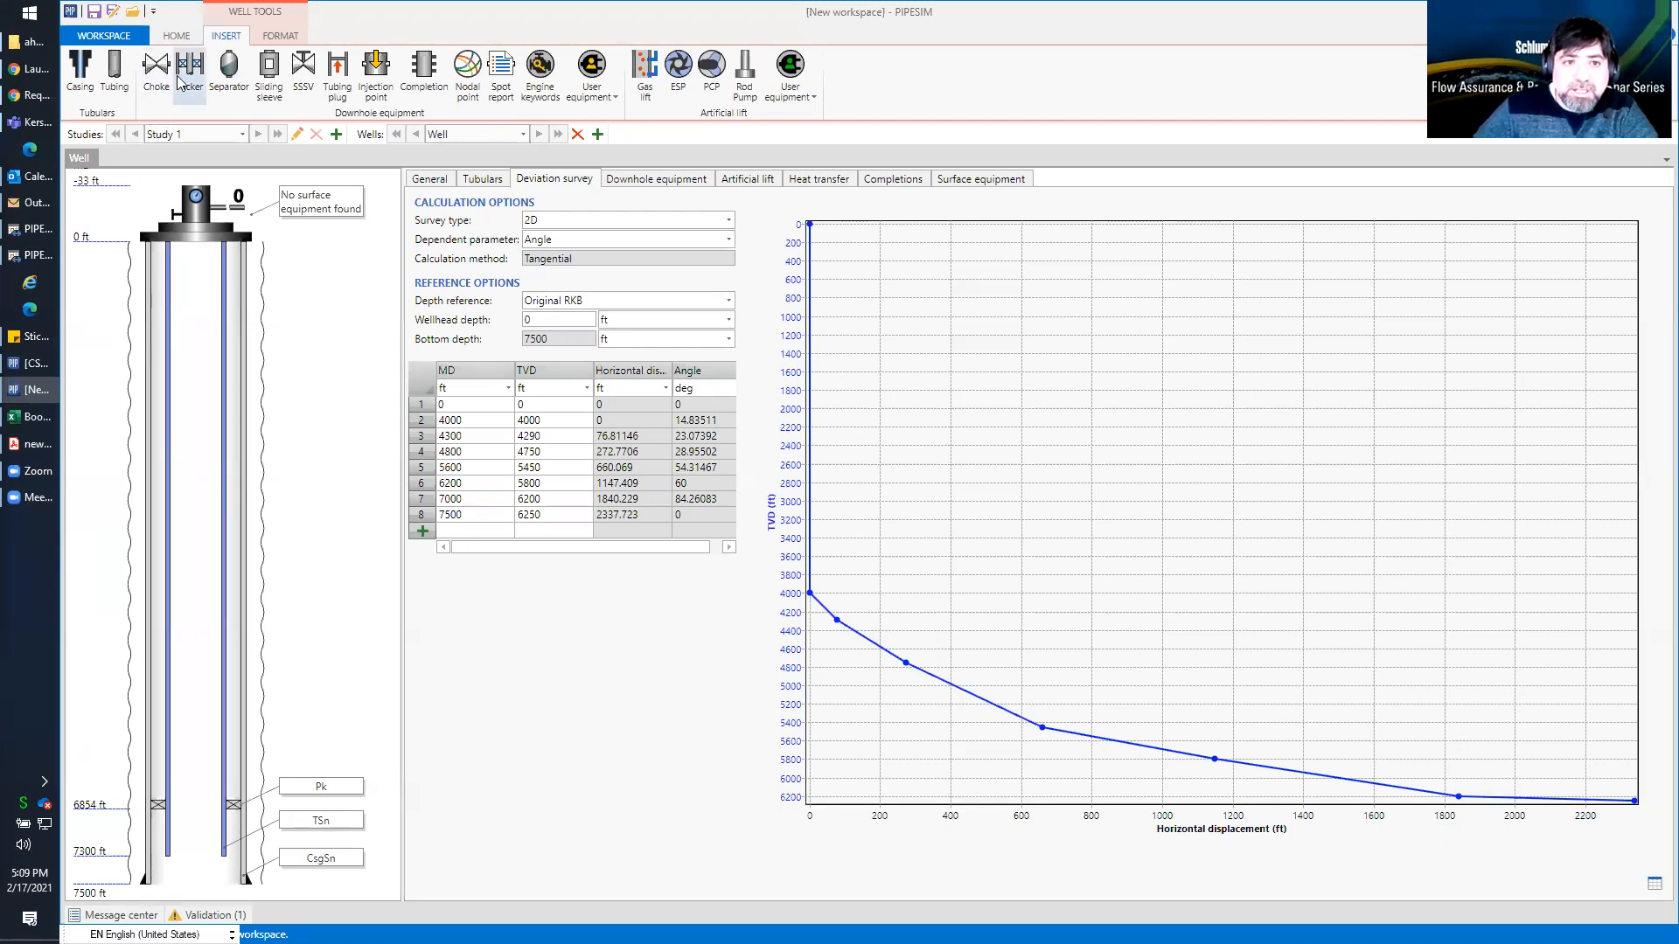
# Display the well schematic in the two-dimensional (2D) style and widen the schematic area
pyautogui.click(177, 37)
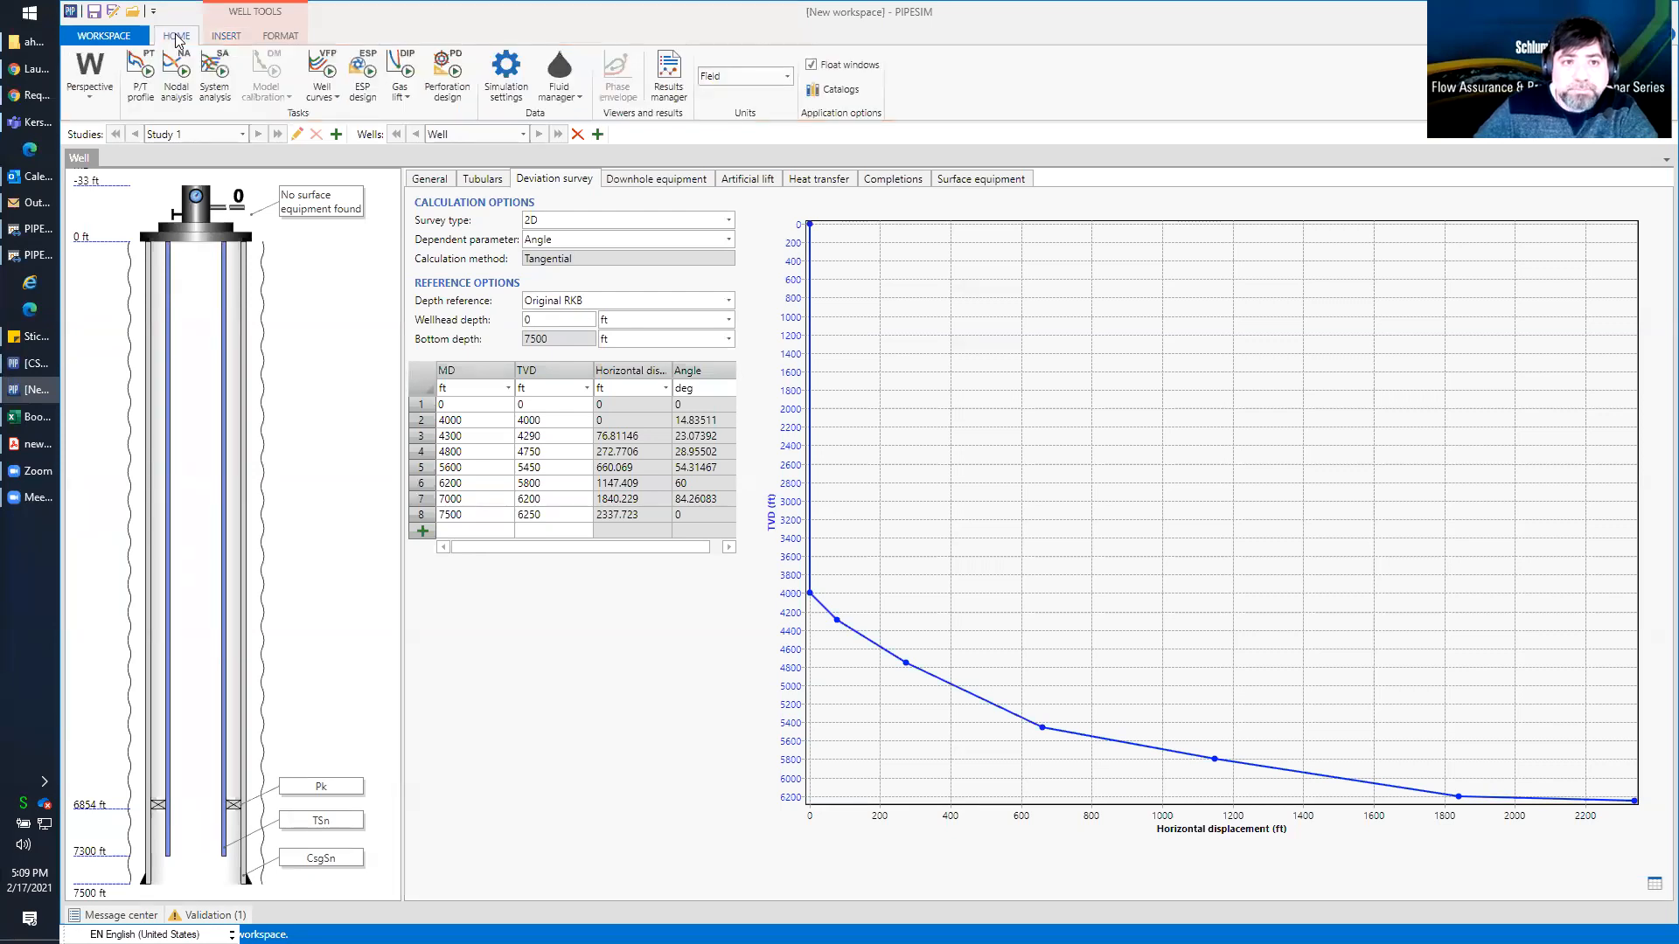
pyautogui.click(278, 37)
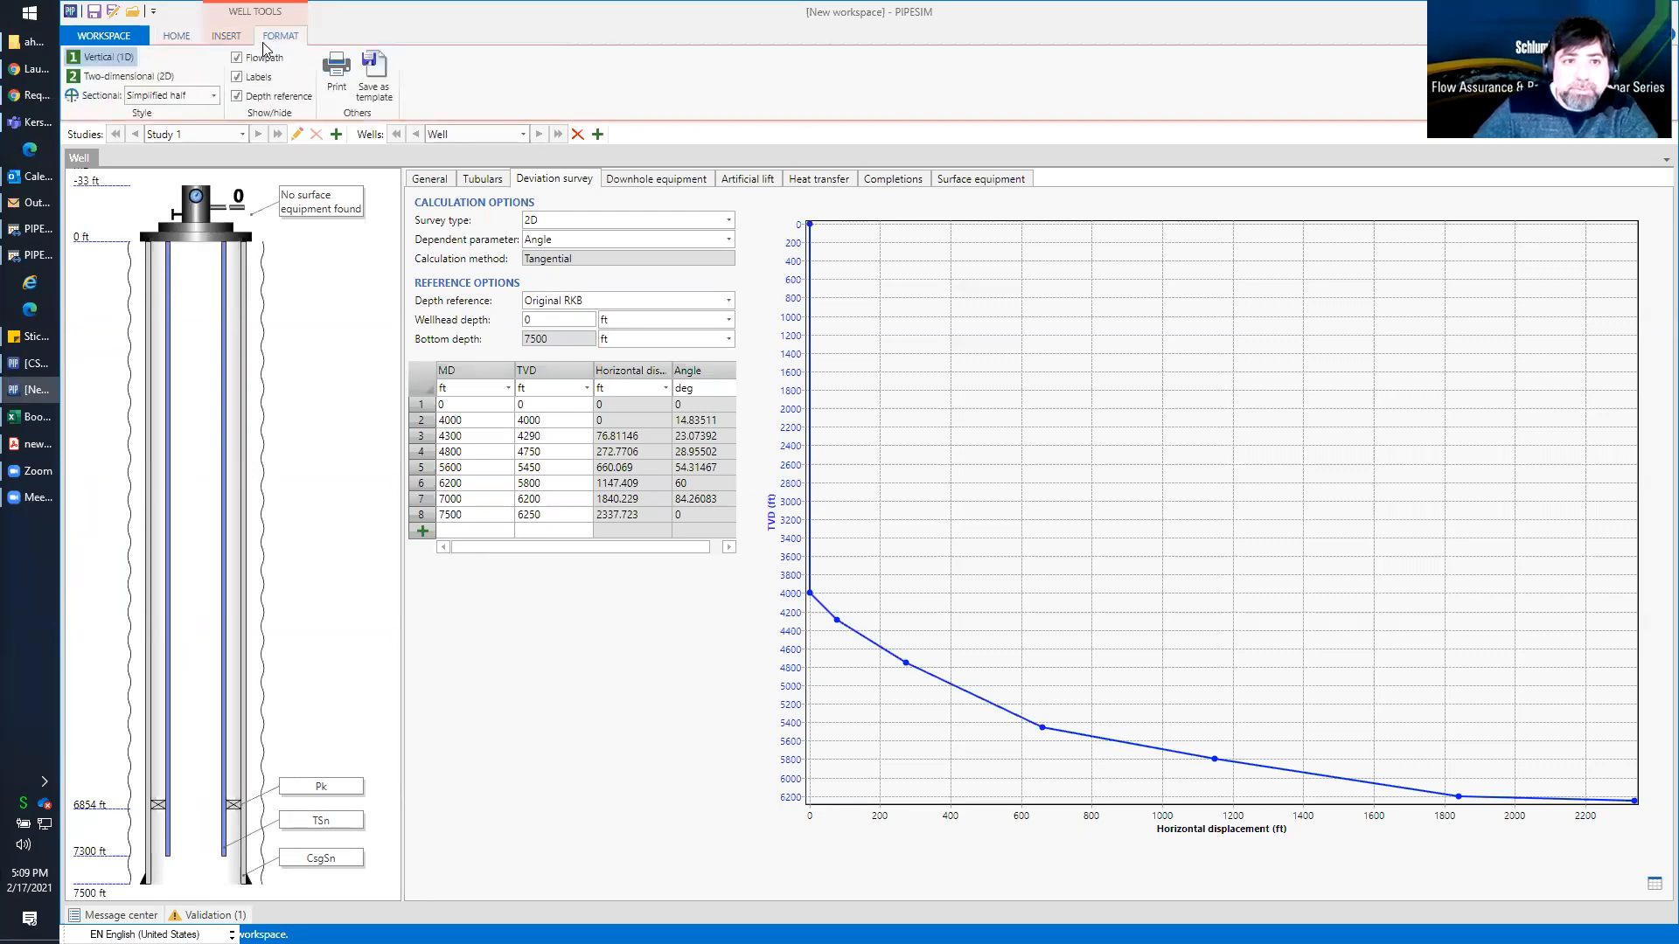
pyautogui.click(114, 79)
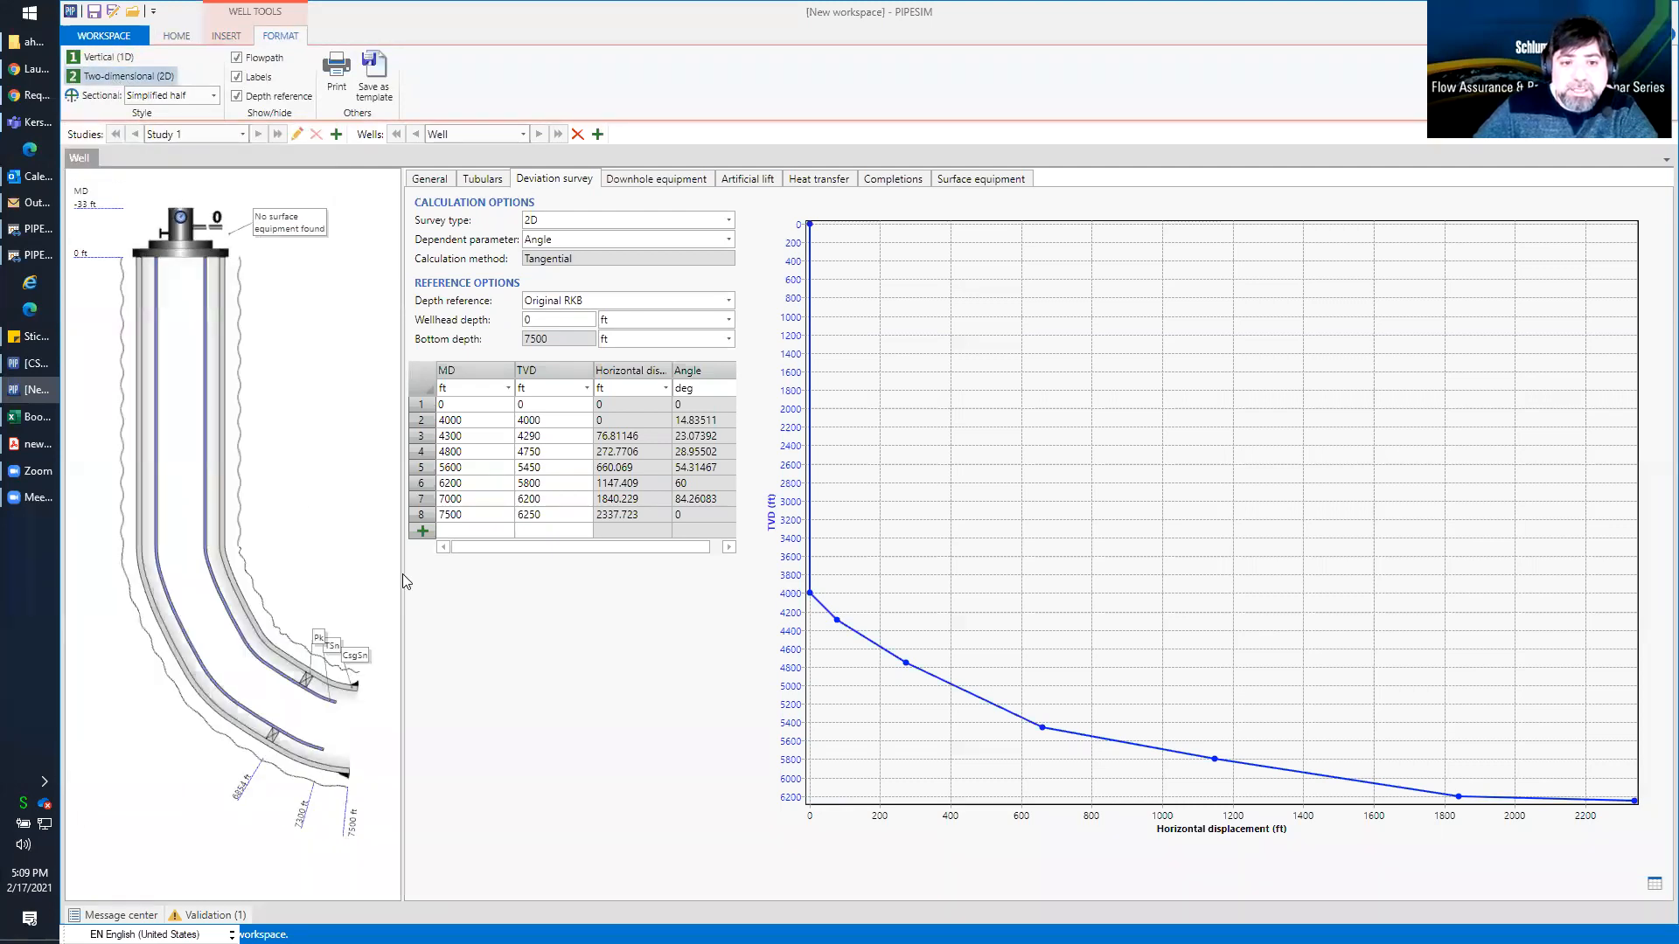
pyautogui.moveTo(399, 579); pyautogui.dragTo(493, 556)
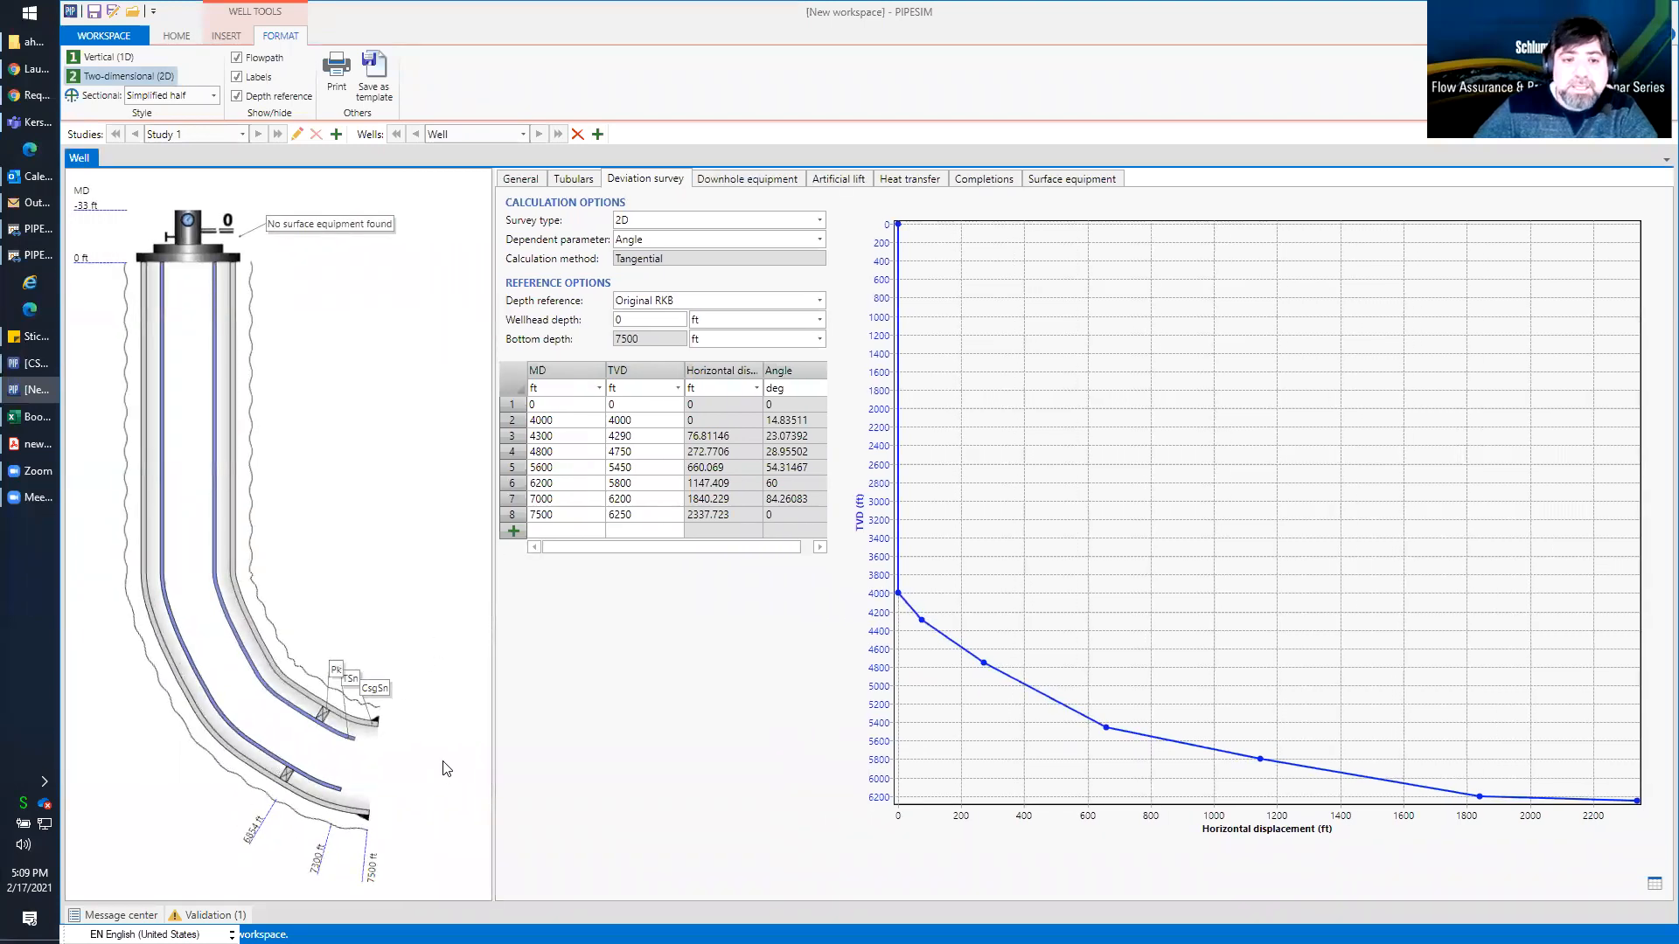
# Review the well's tubulars, deviation survey, downhole equipment, artificial lift and heat transfer settings
pyautogui.click(519, 179)
pyautogui.click(560, 180)
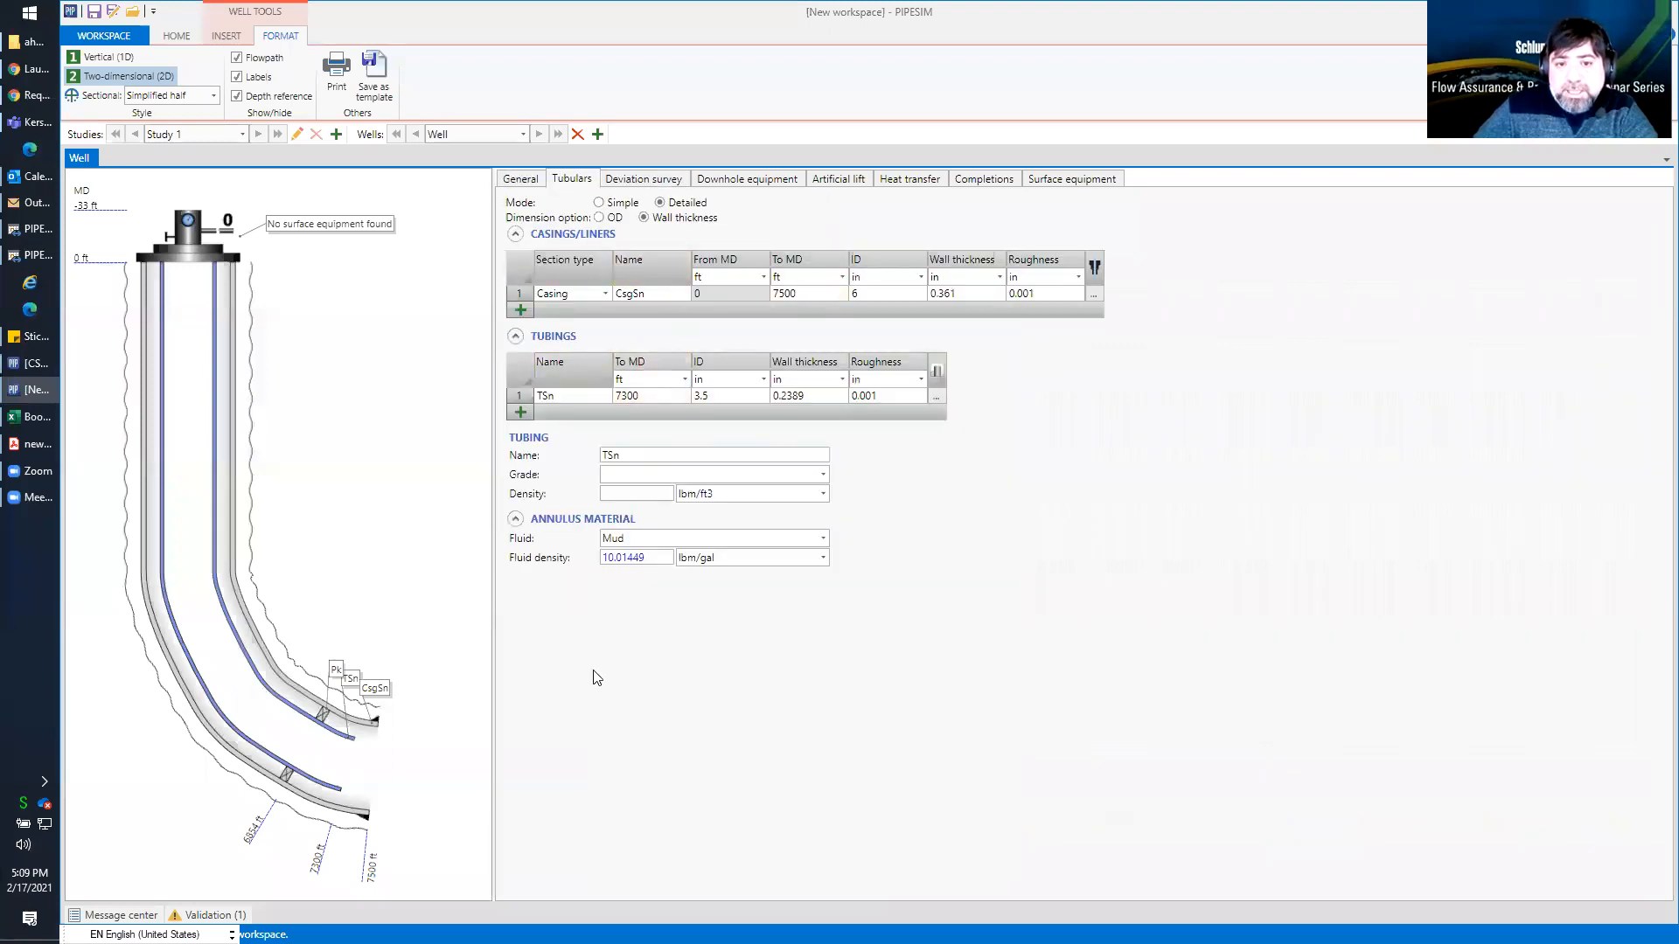
pyautogui.click(651, 182)
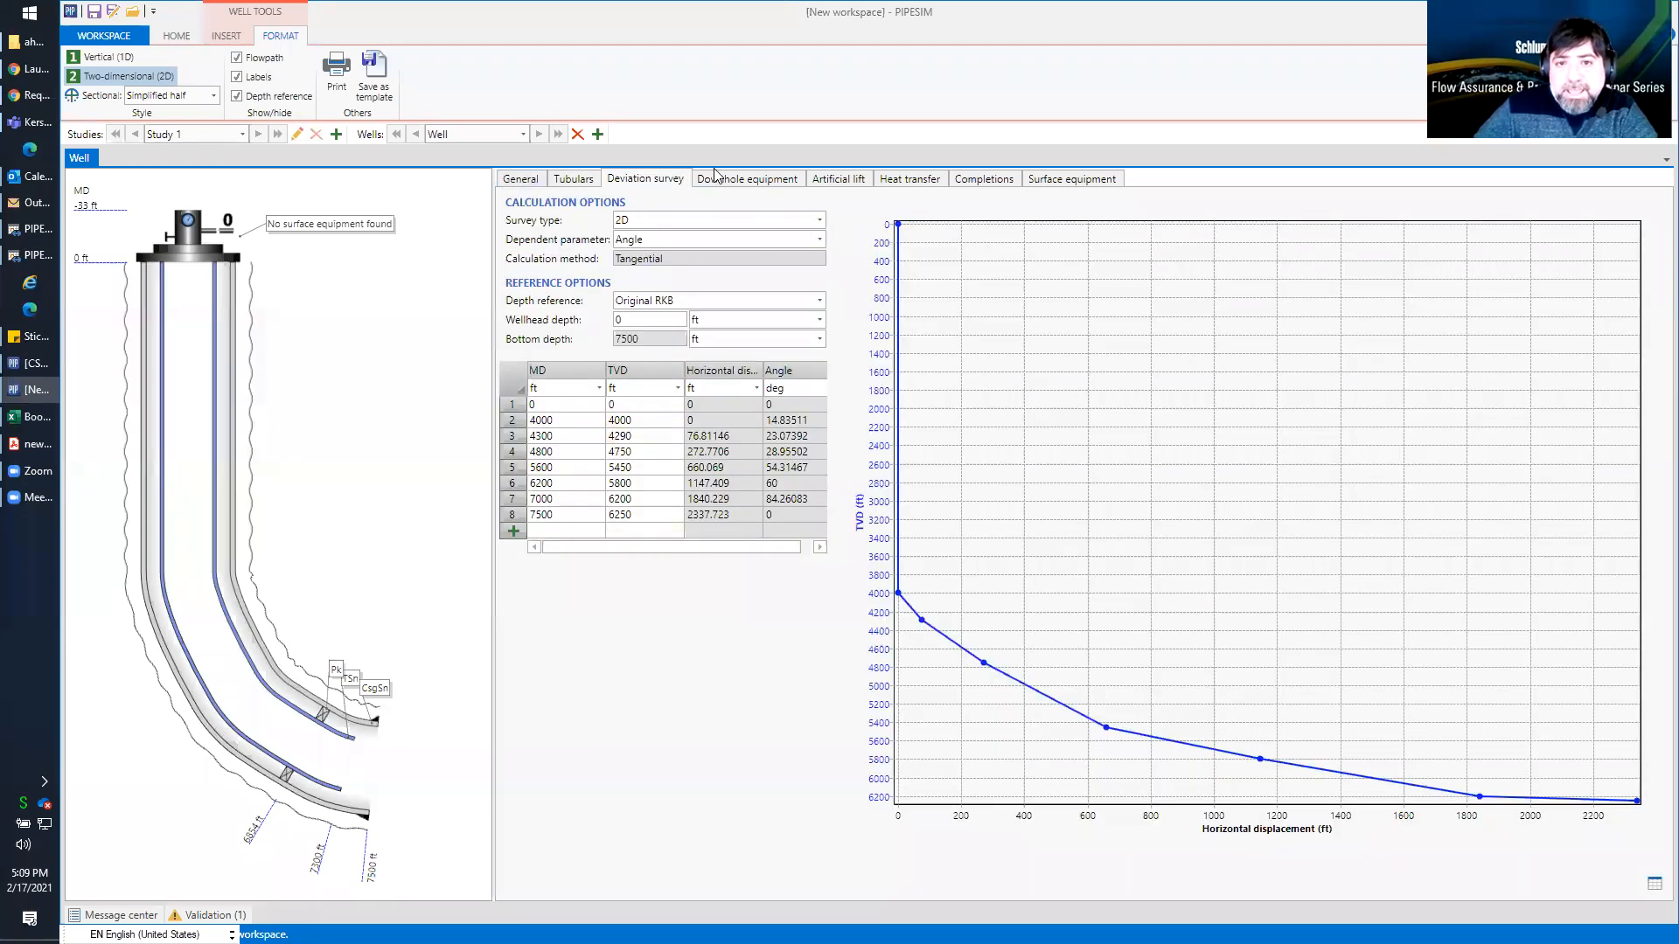
pyautogui.click(748, 179)
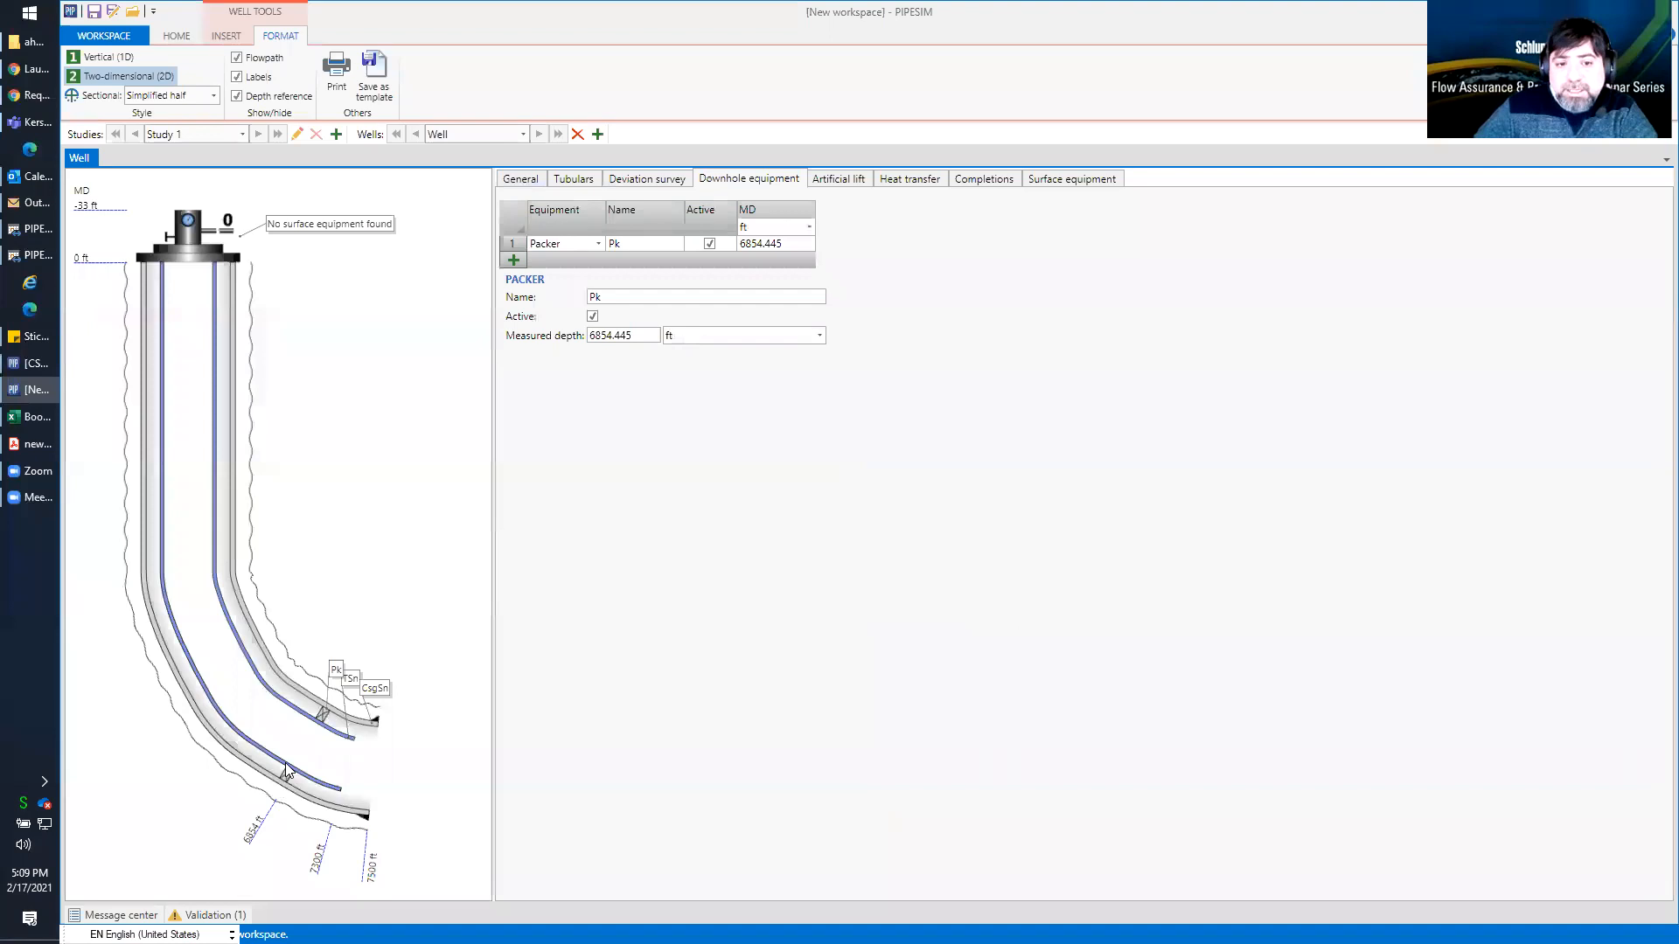
pyautogui.click(829, 182)
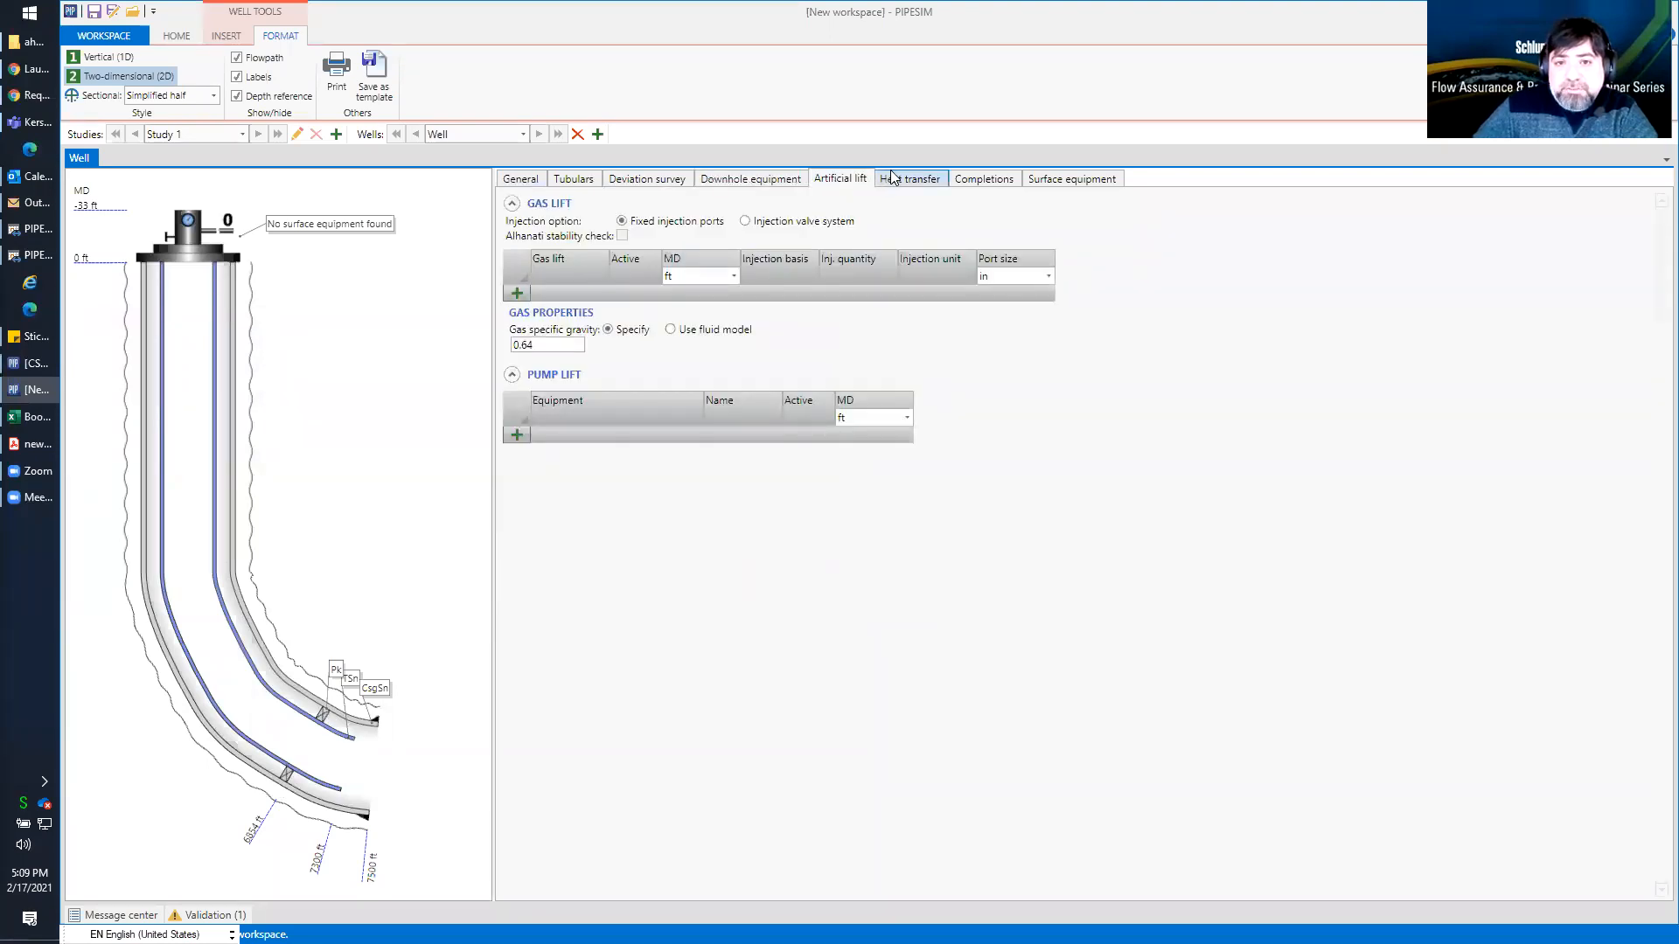
pyautogui.click(894, 177)
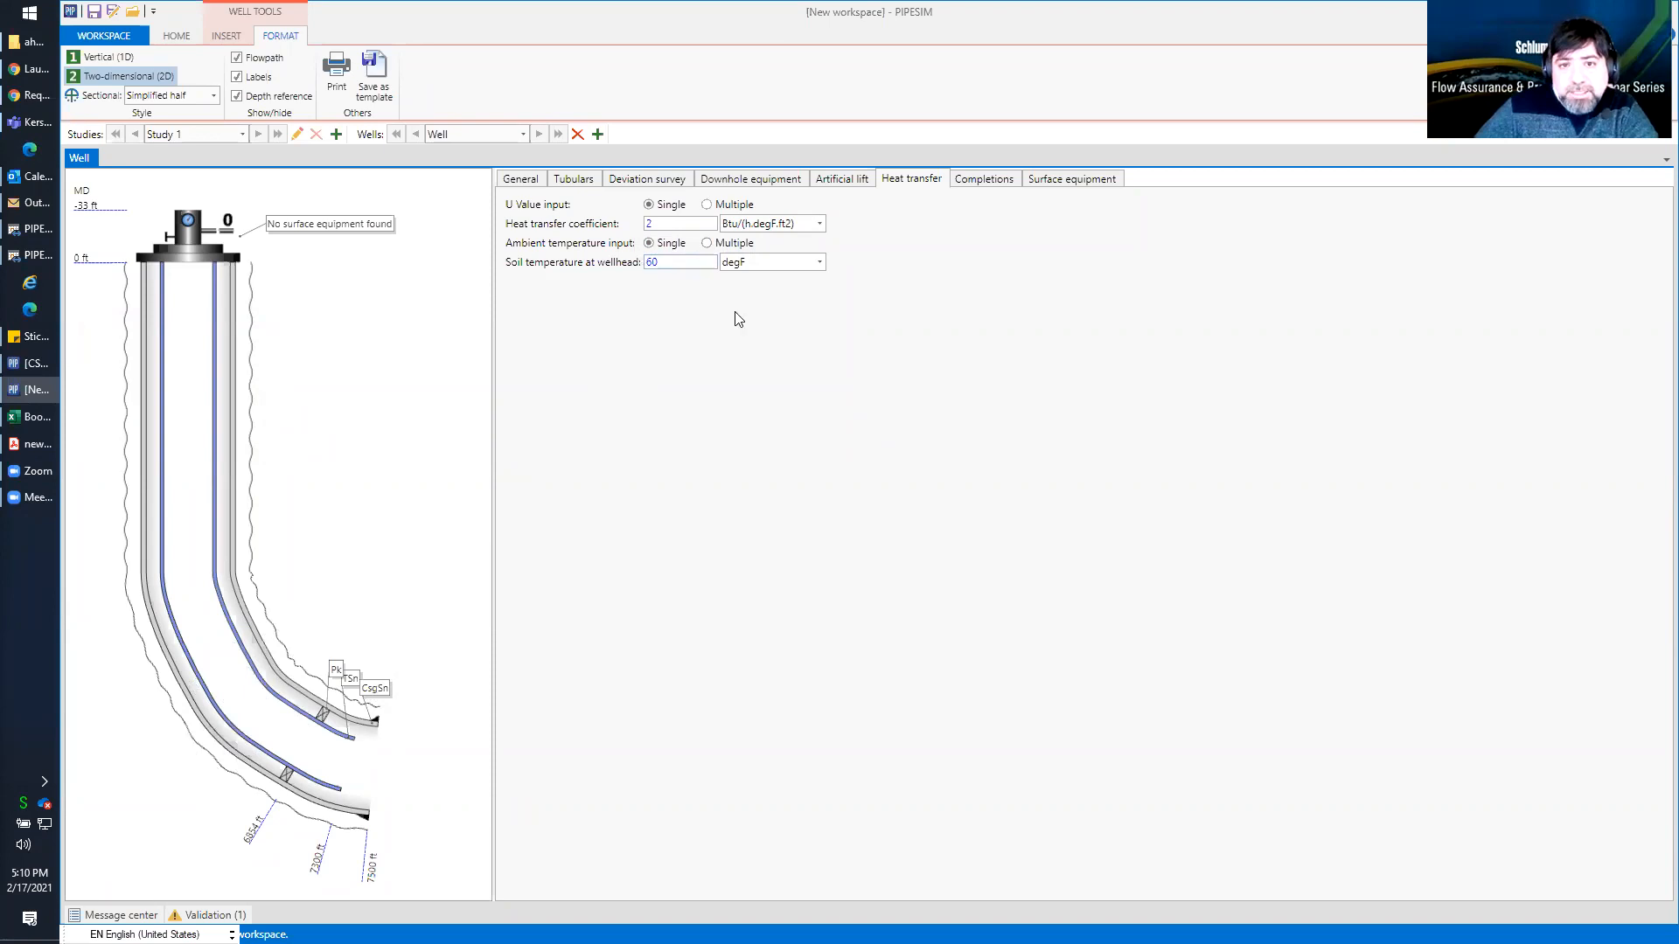
# Add a vertical, single-point perforation completion to the well with its middle MD at 7450 ft
pyautogui.click(990, 180)
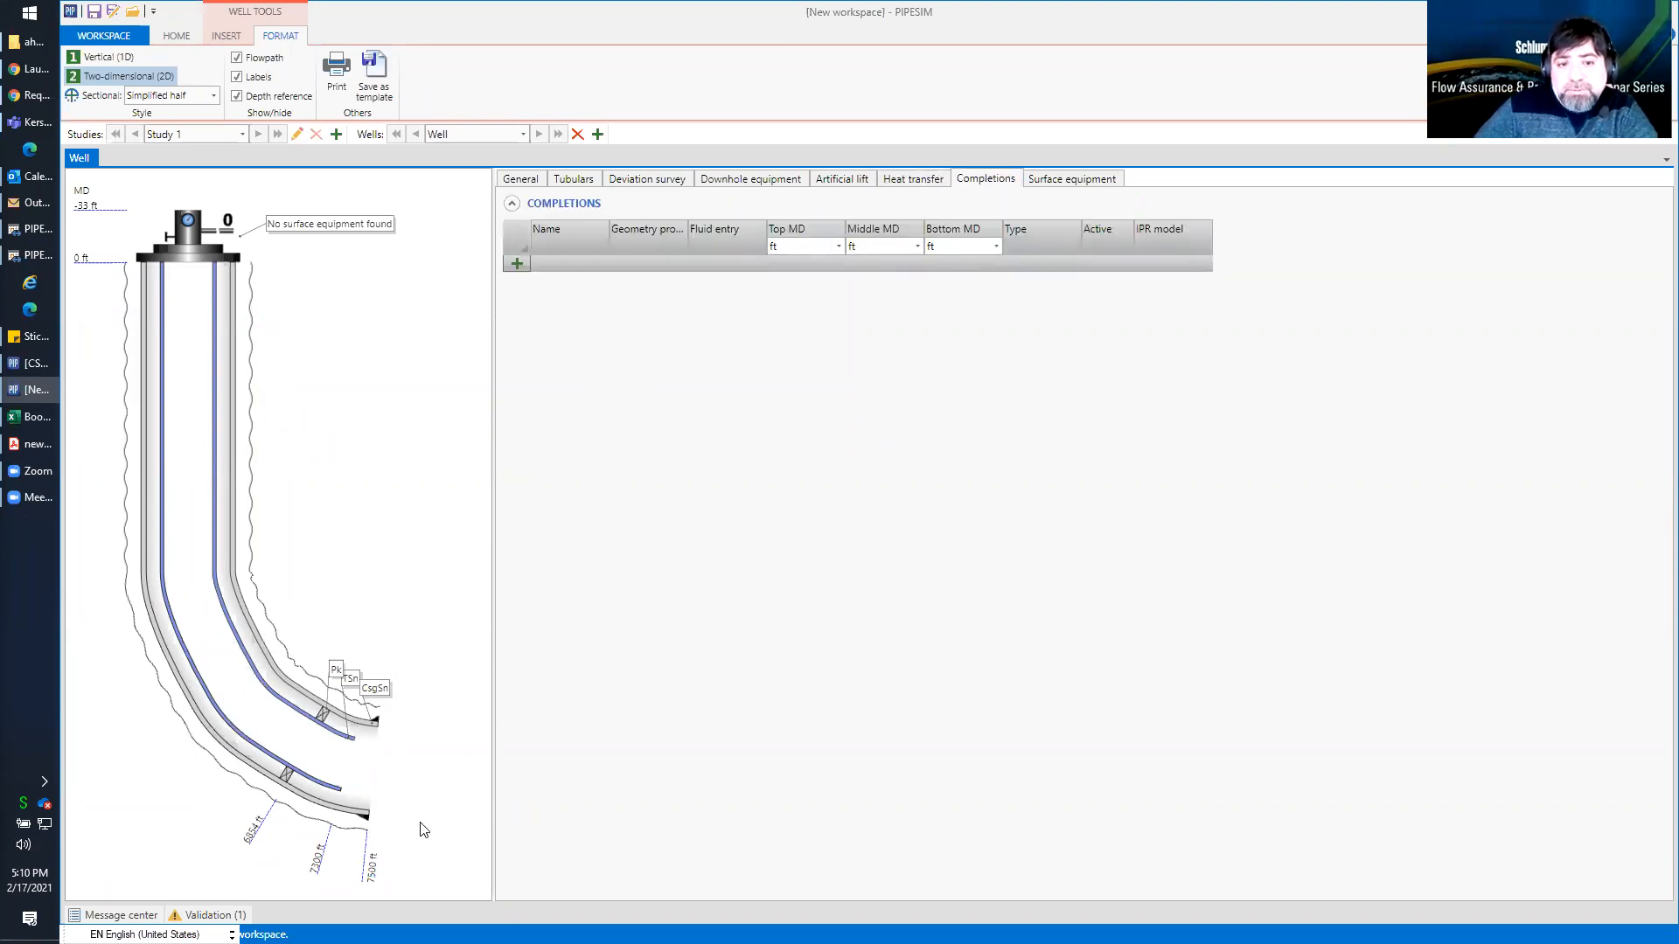
pyautogui.click(517, 263)
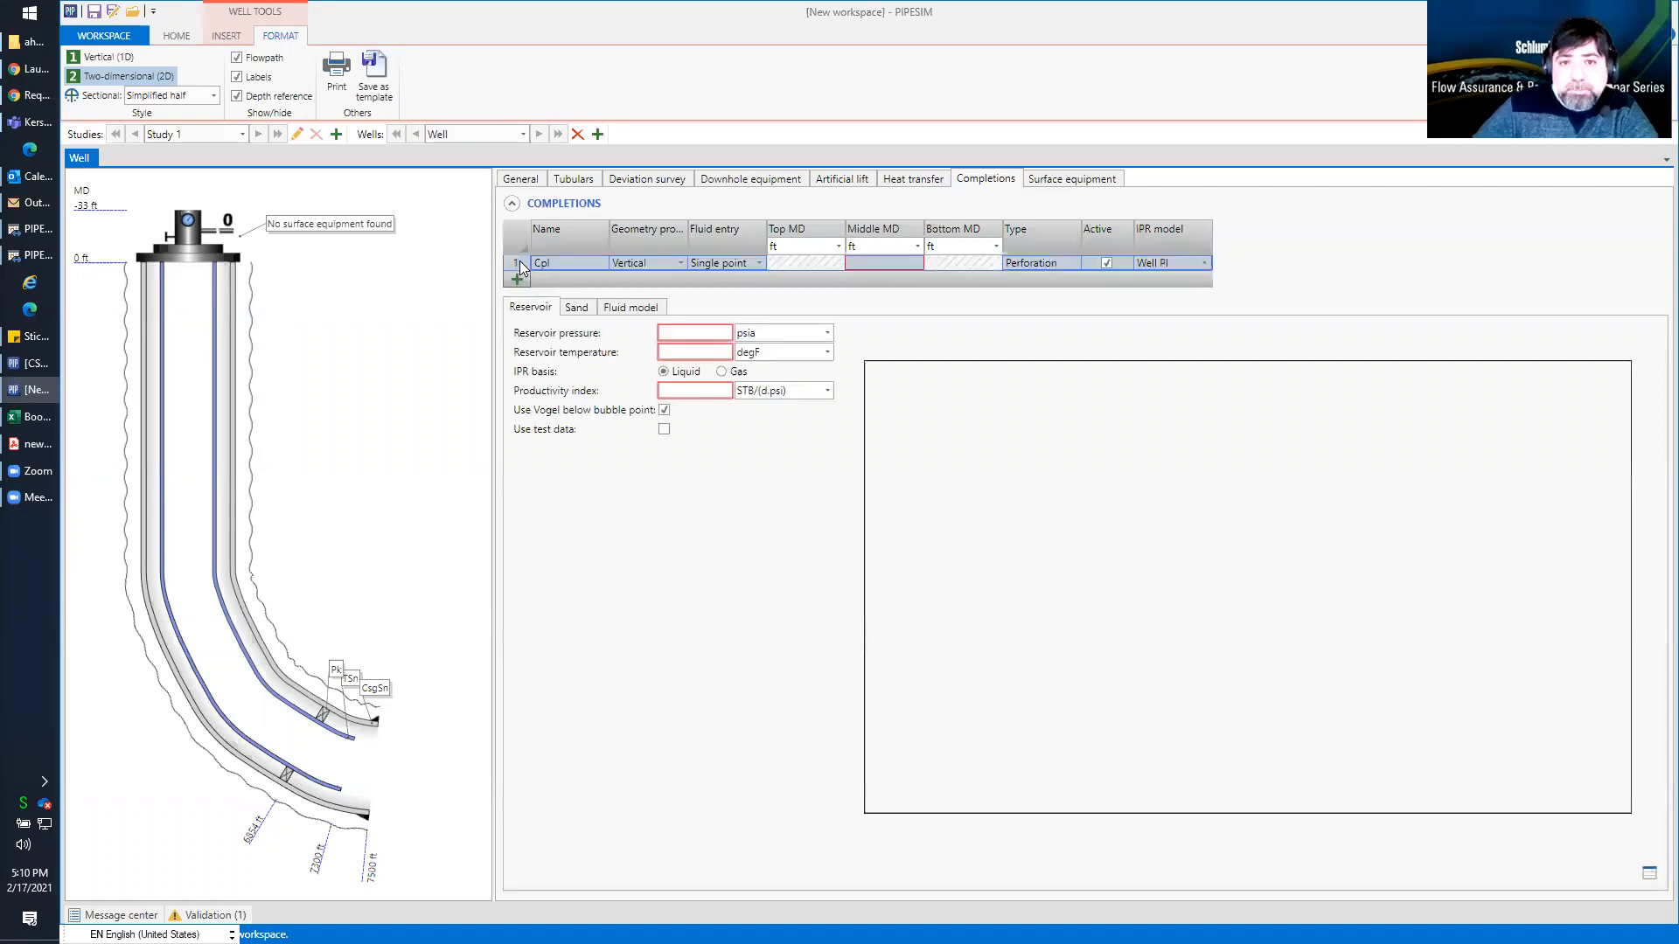
pyautogui.click(894, 261)
pyautogui.write('7500')
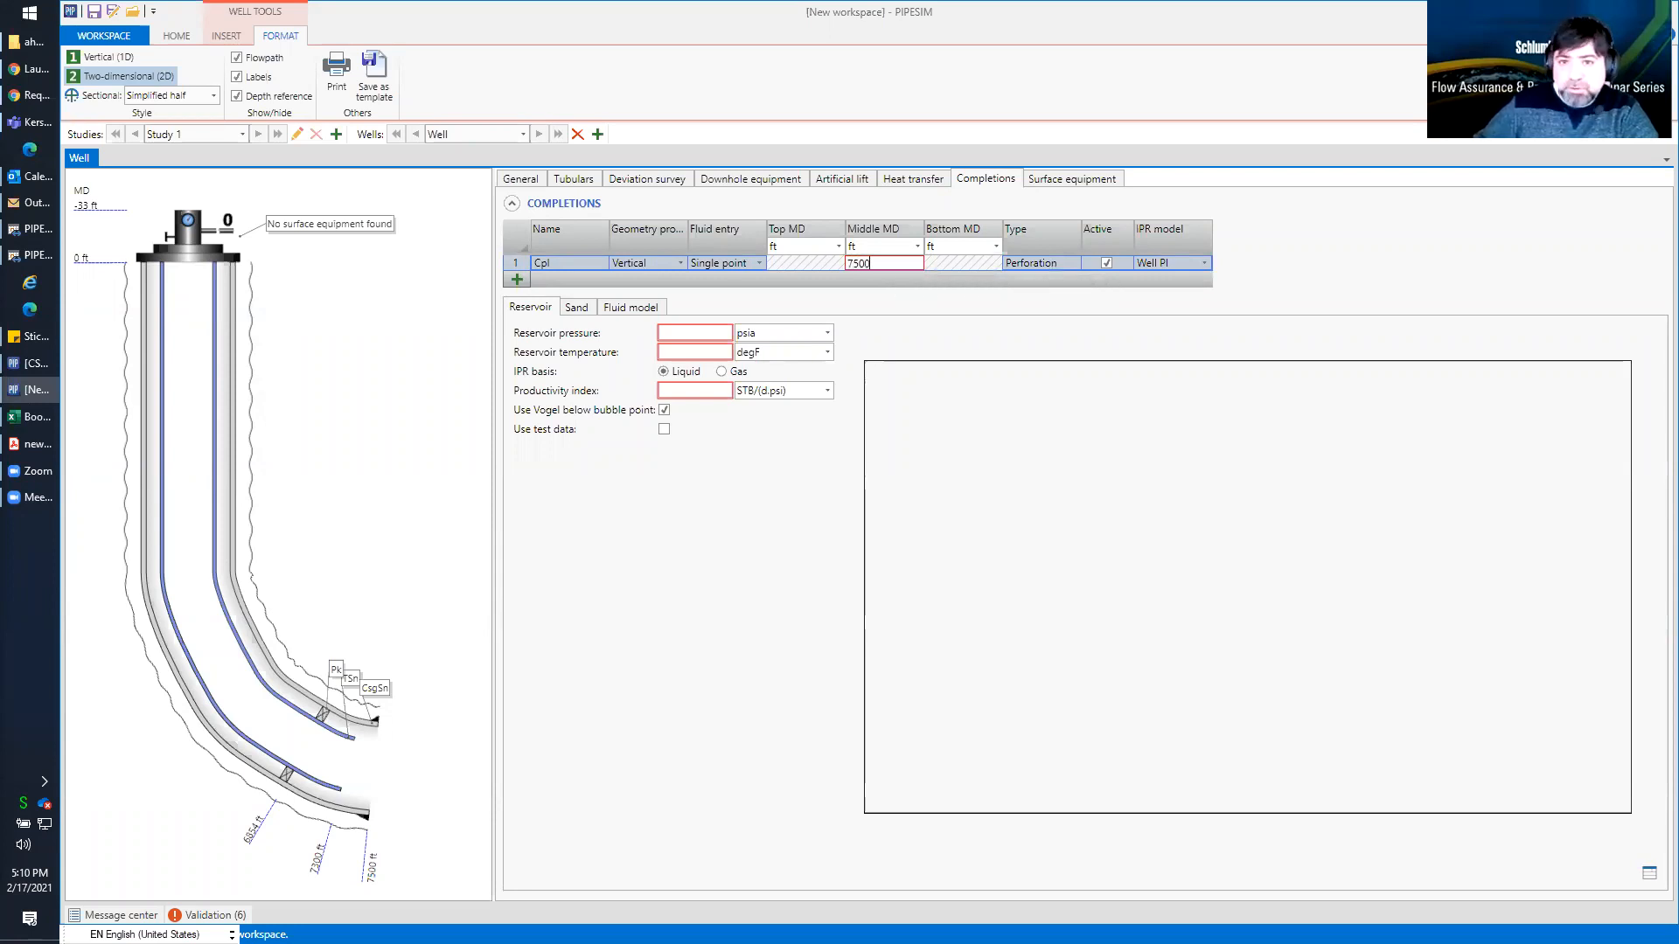
pyautogui.press('Return')
pyautogui.click(893, 262)
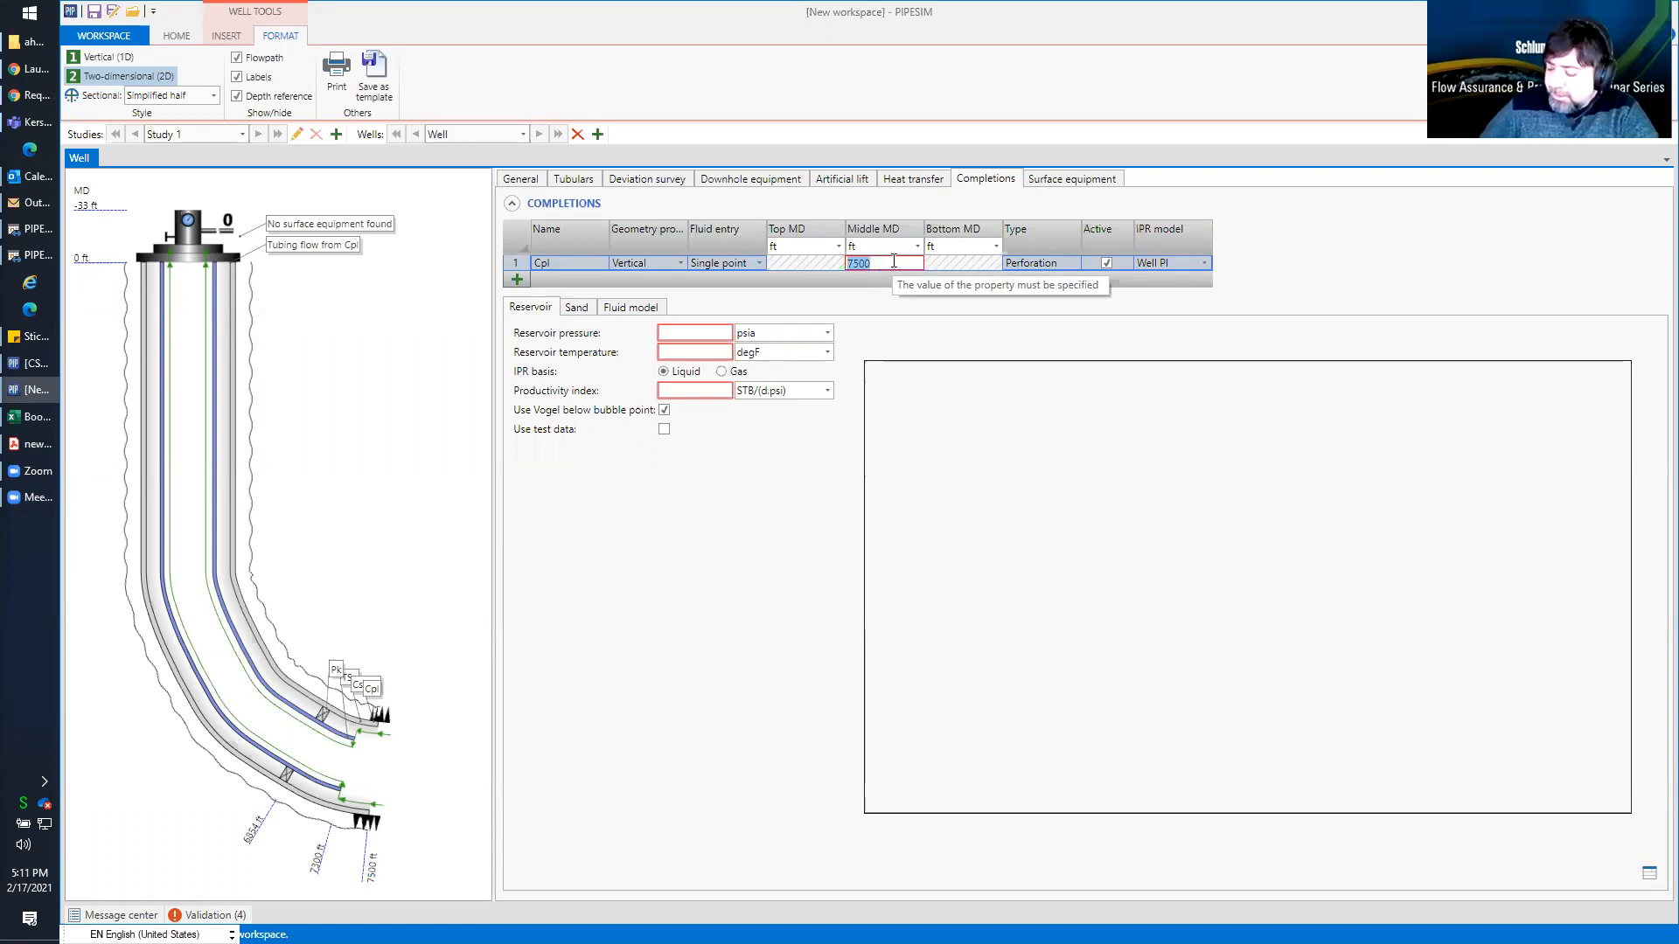
pyautogui.write('745')
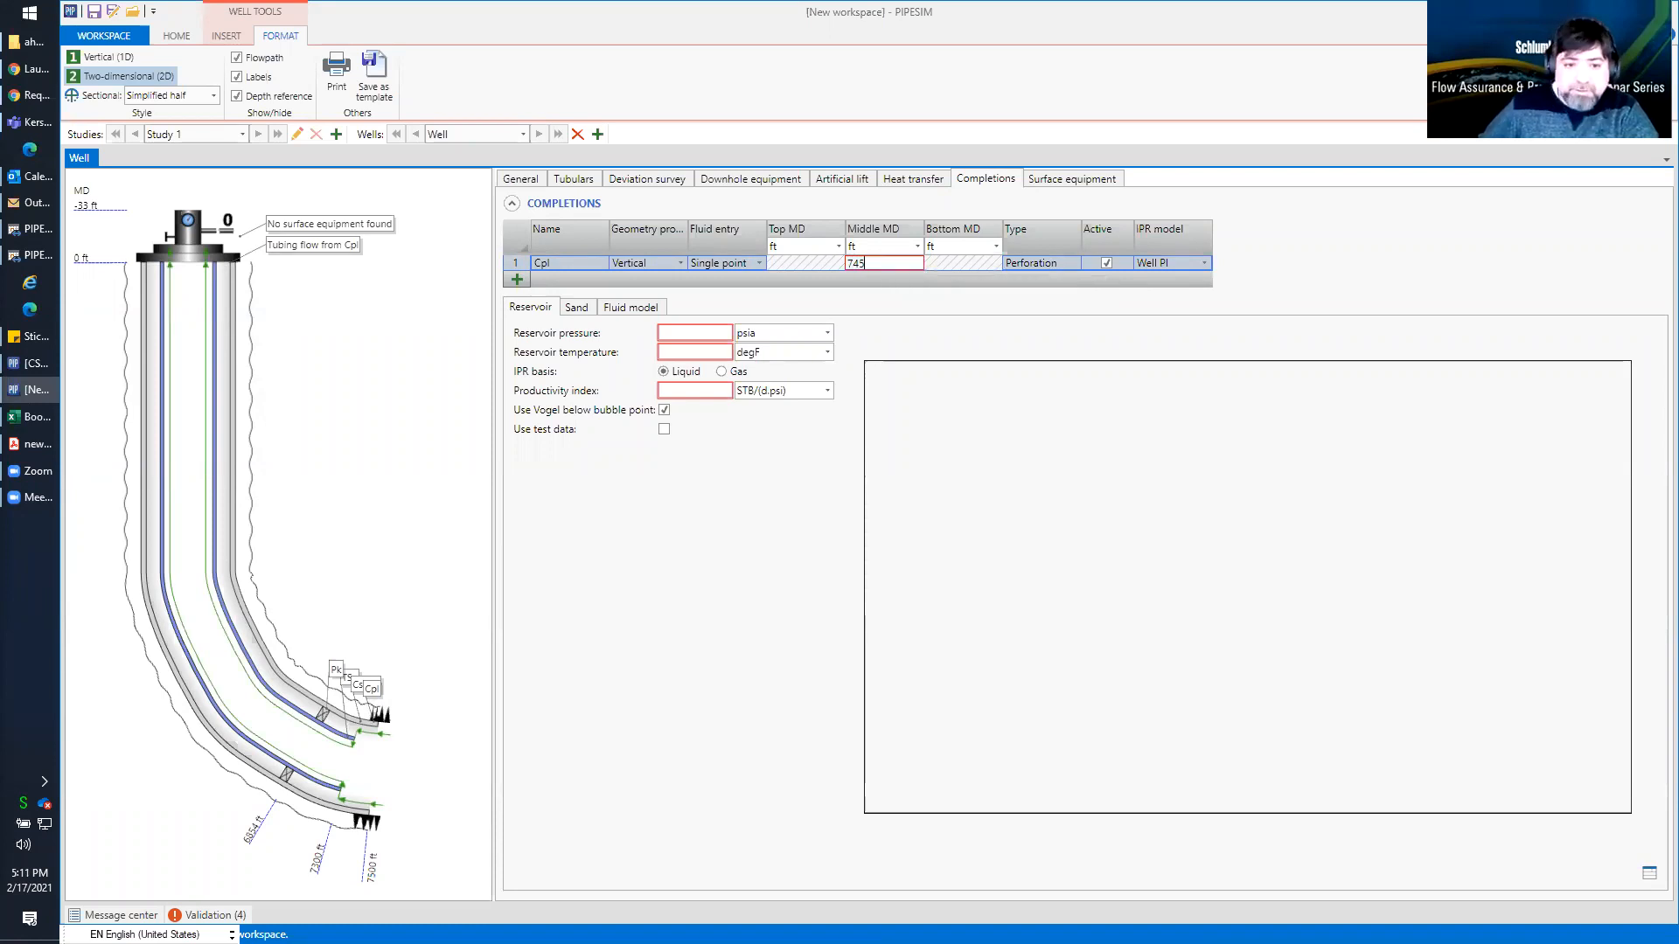
pyautogui.press('Return')
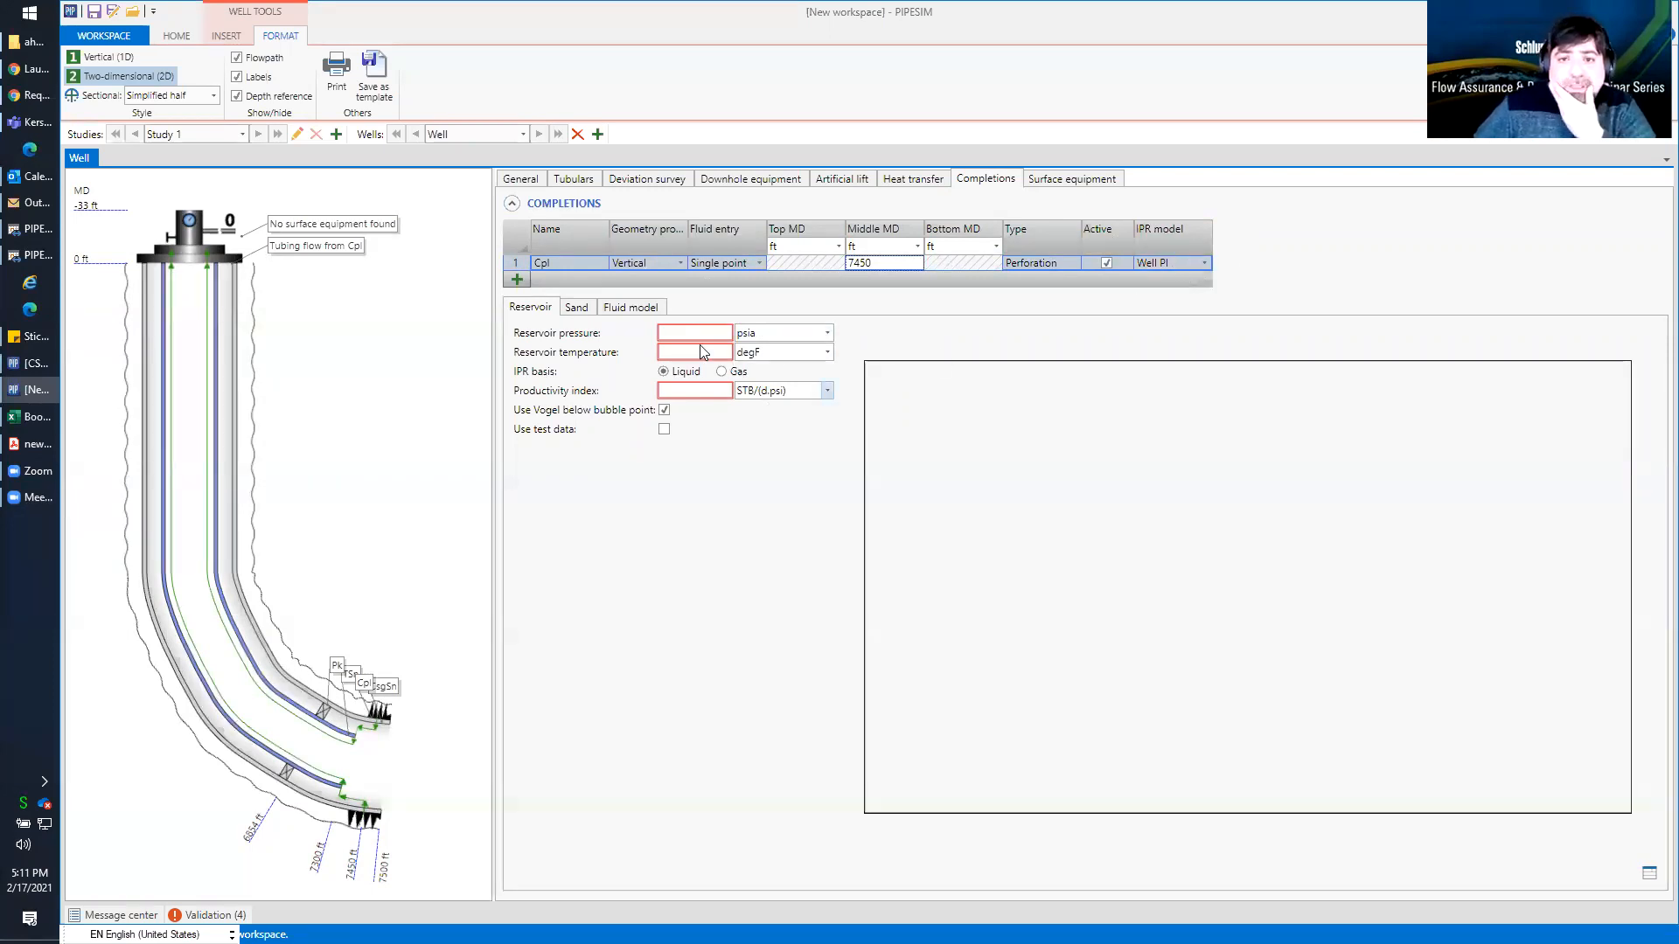
# Keep the Well PI model and set reservoir pressure to 2900 psia, temperature to 200 degF and productivity index to 5 STB/(d.psi)
pyautogui.click(1205, 263)
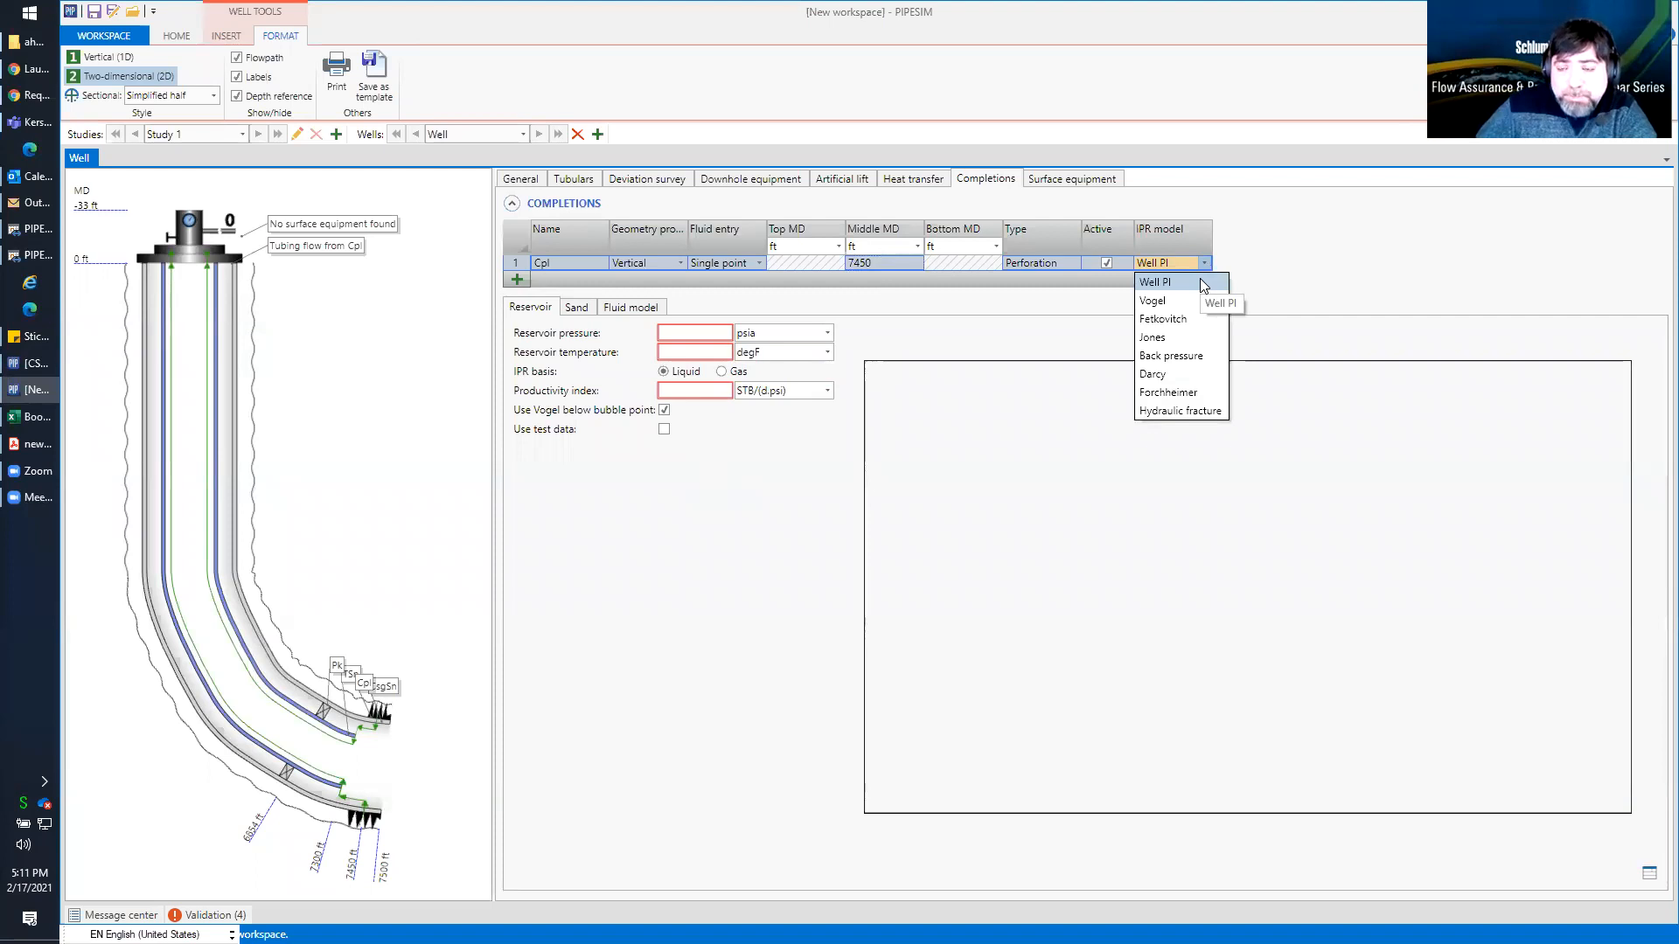
pyautogui.click(695, 337)
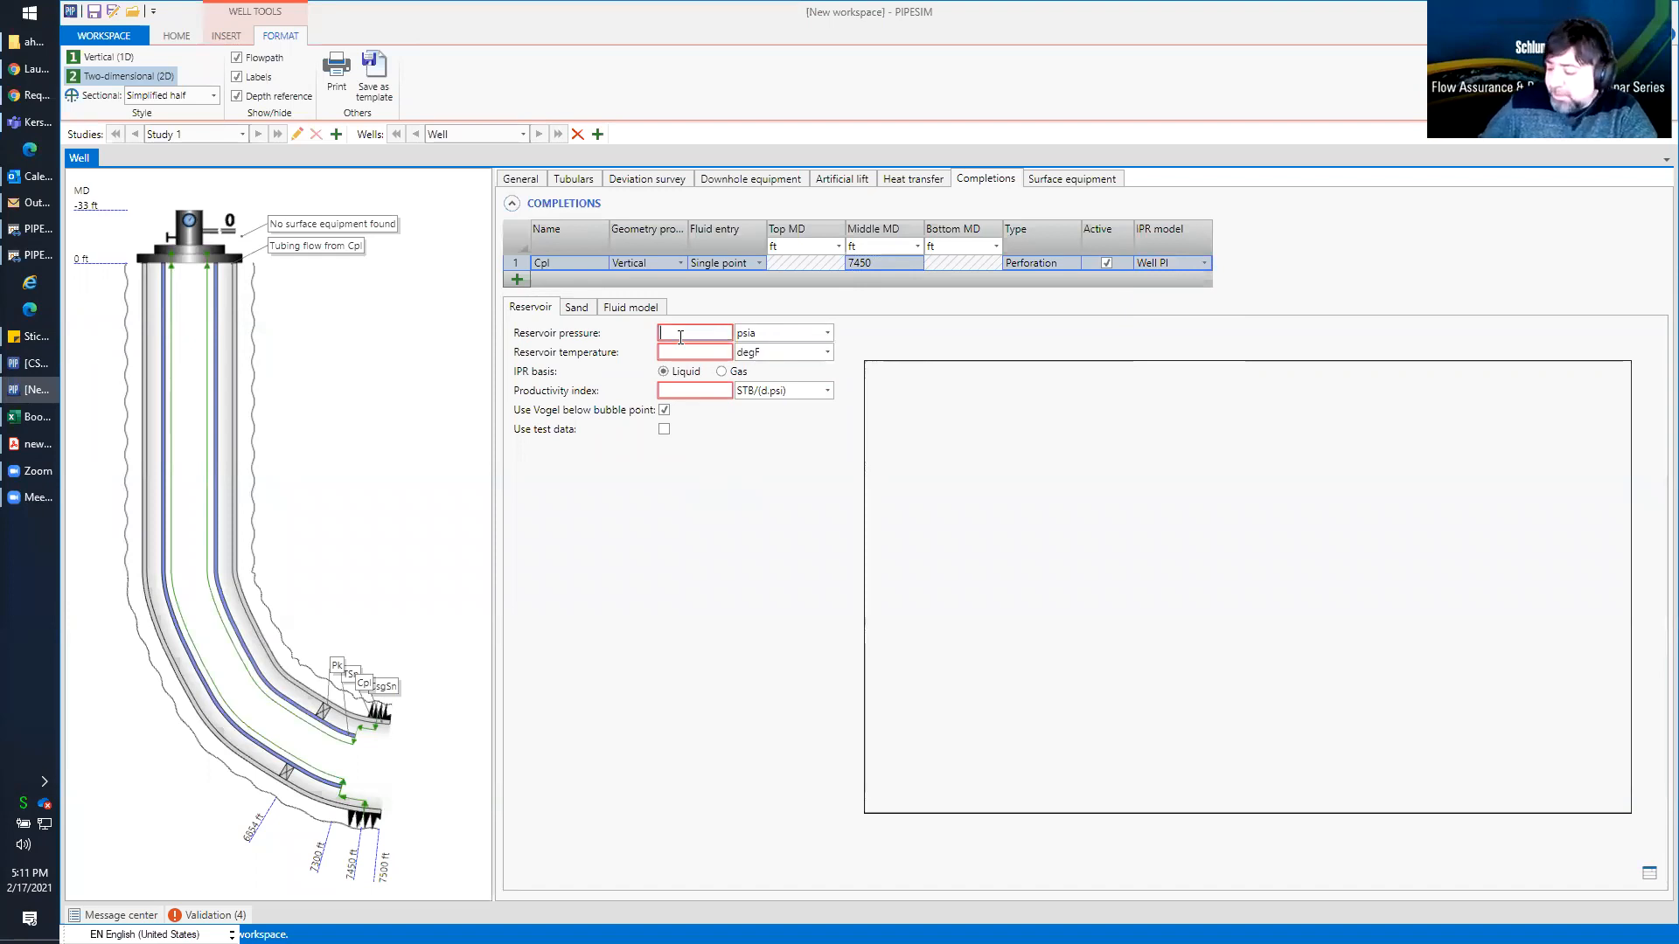
pyautogui.write('2900')
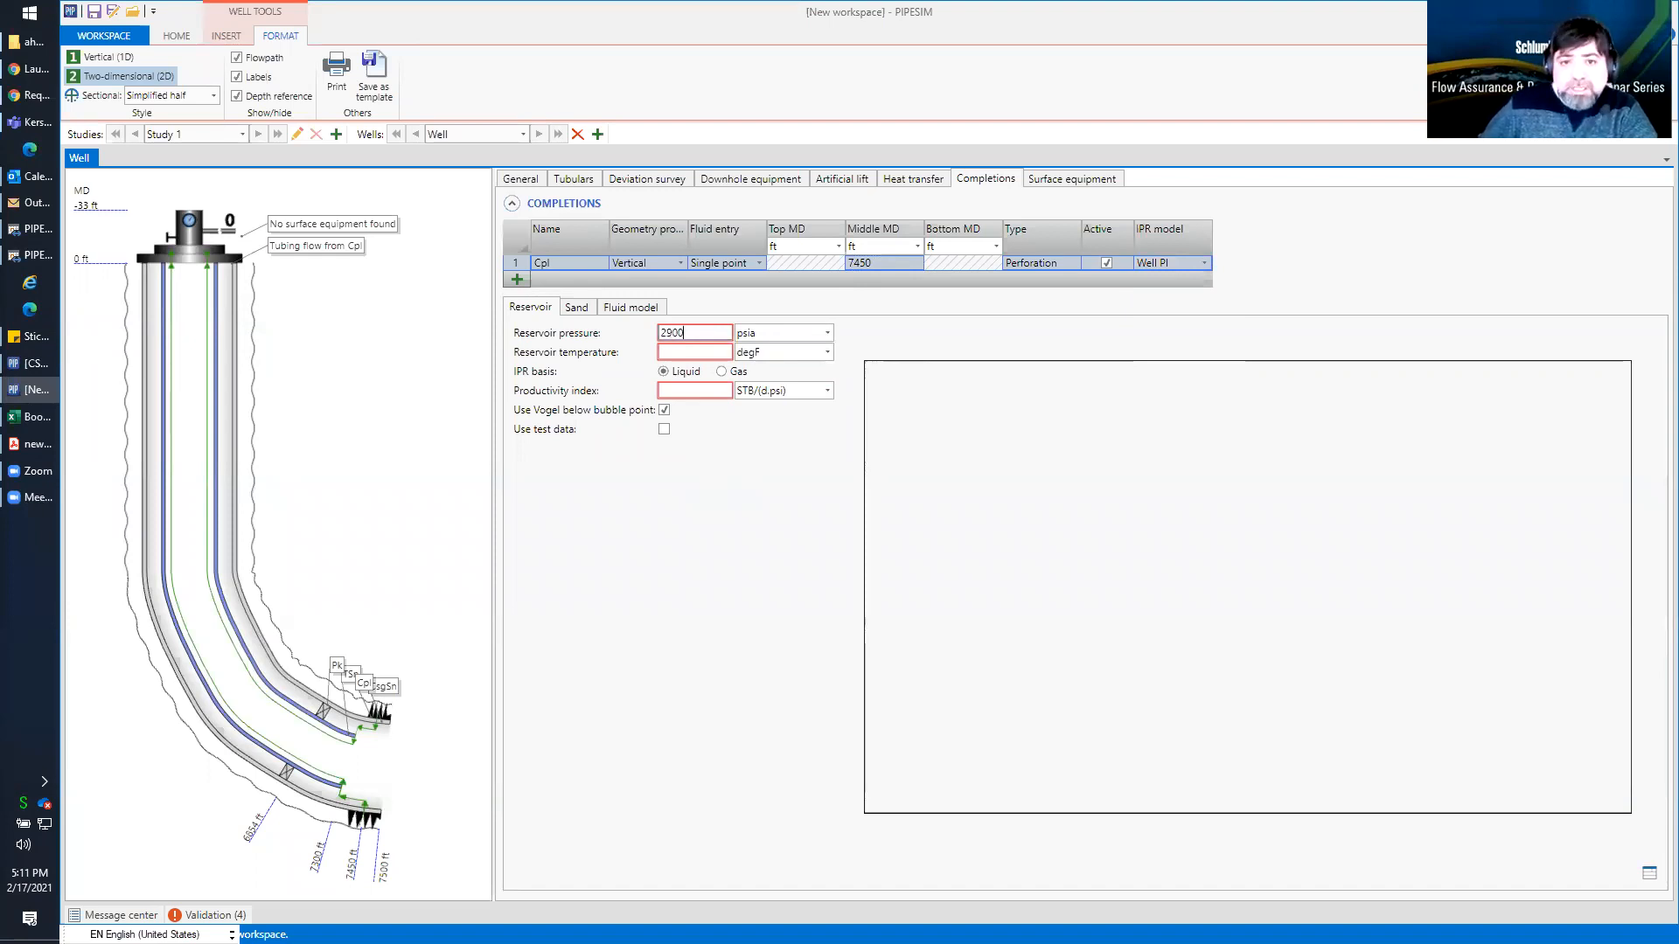
pyautogui.click(686, 353)
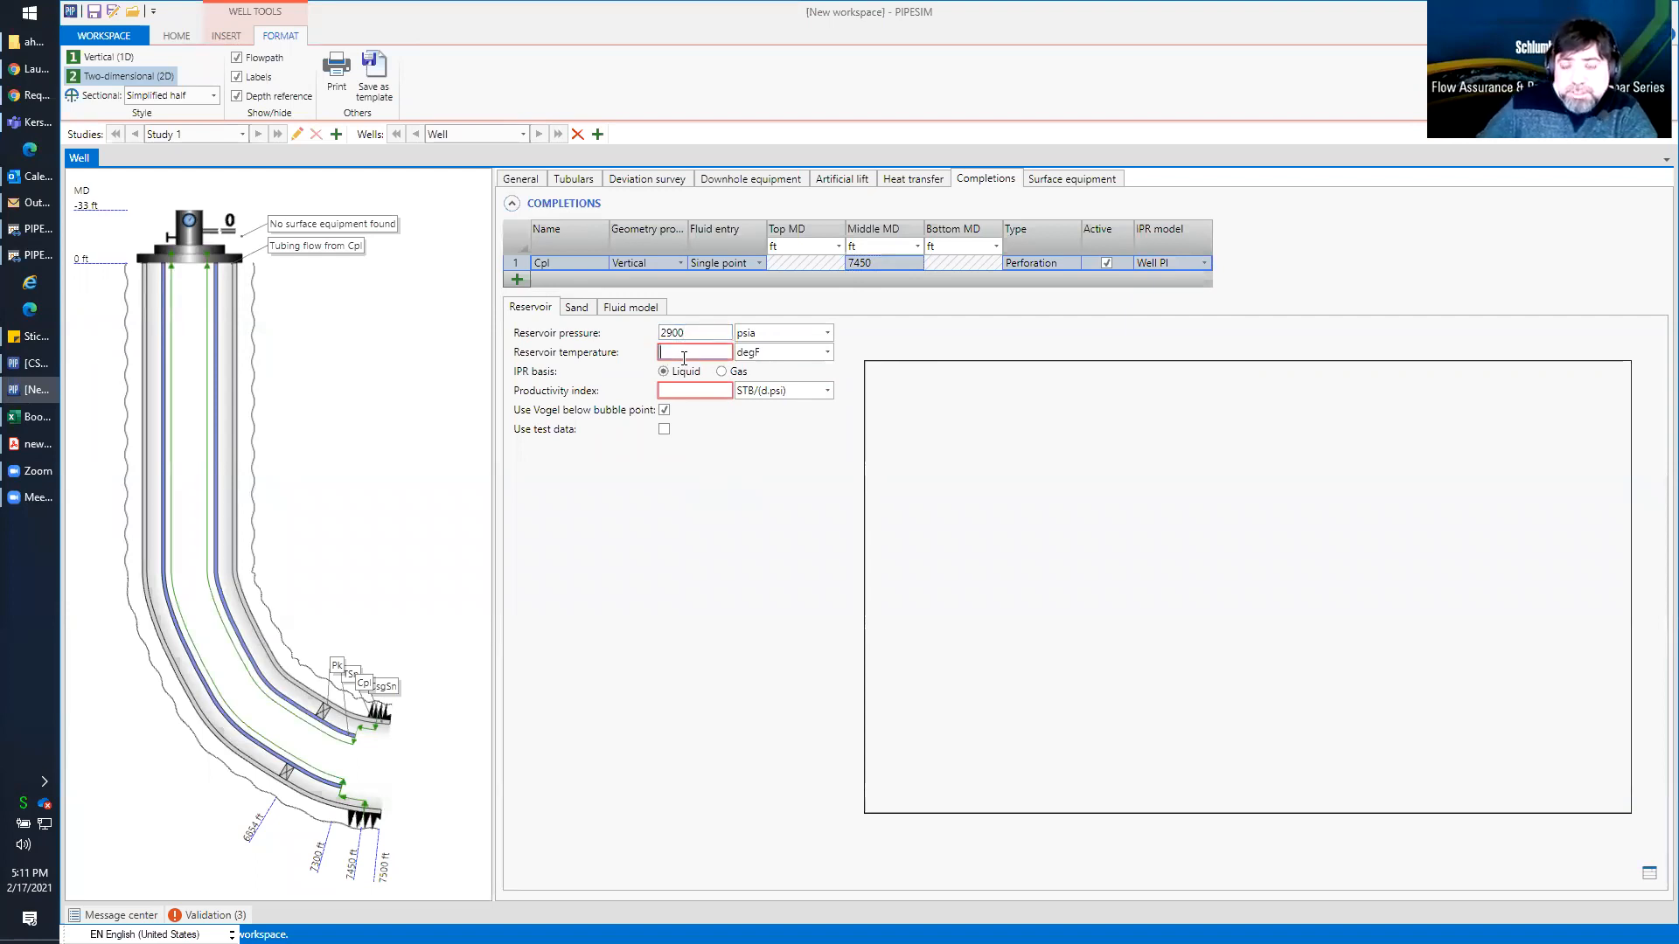
pyautogui.write('200')
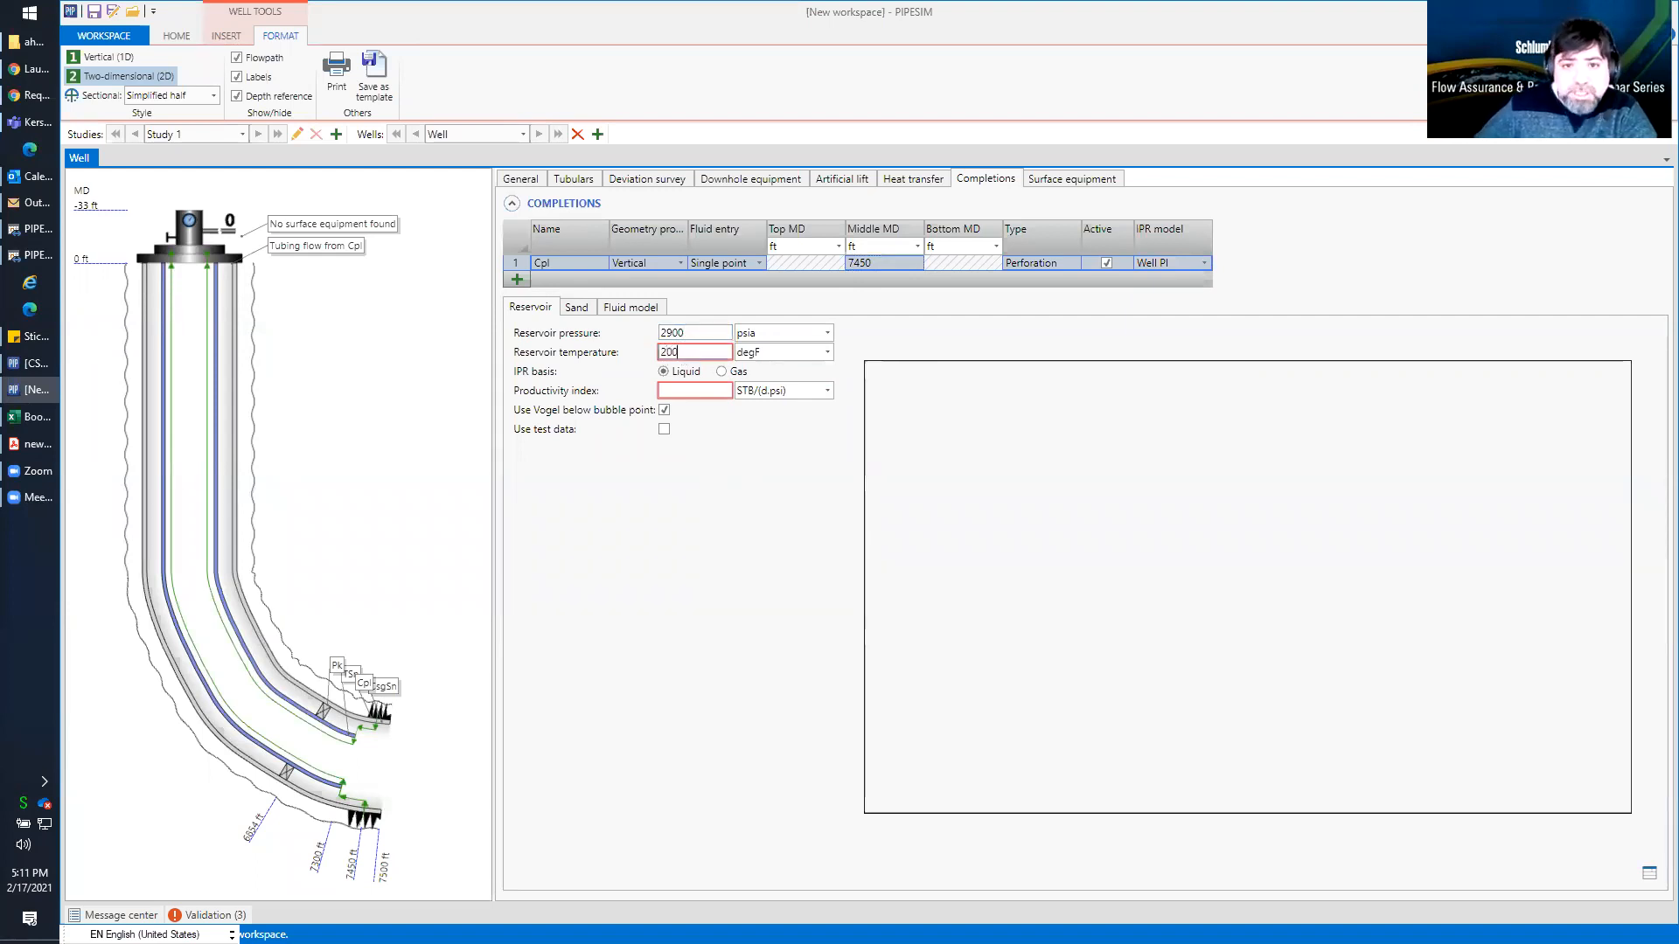
pyautogui.click(681, 390)
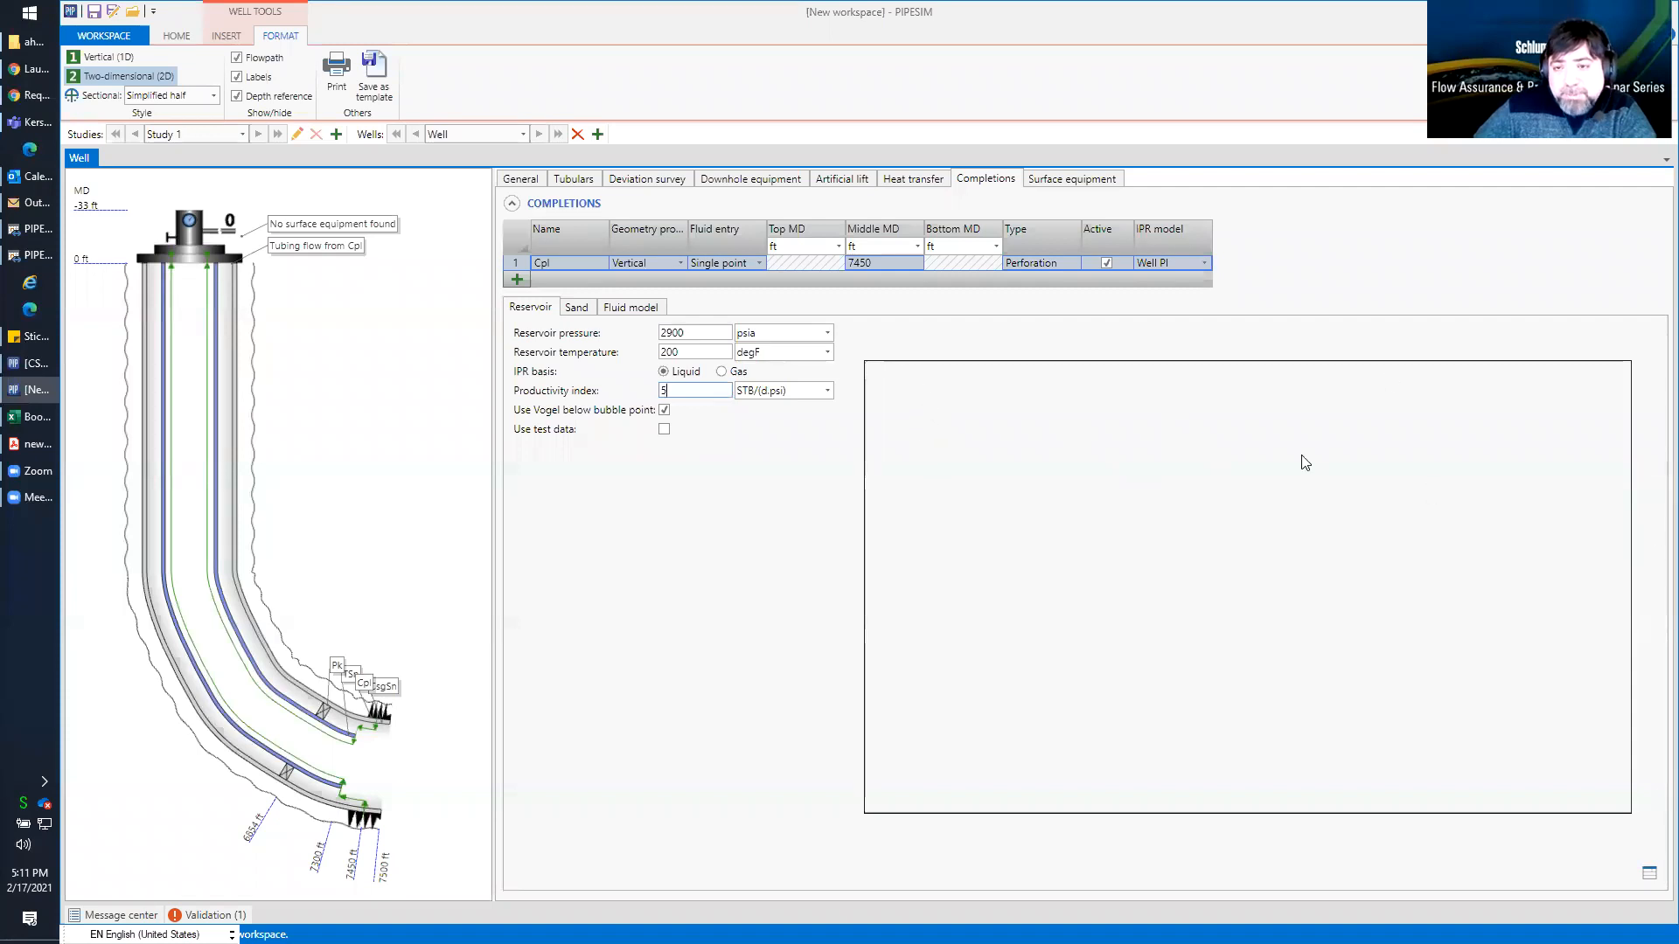
# Create a fluid model for the completion from the Heavy Oil + Gas template, with a GOR of 250 SCF/STB
pyautogui.click(628, 309)
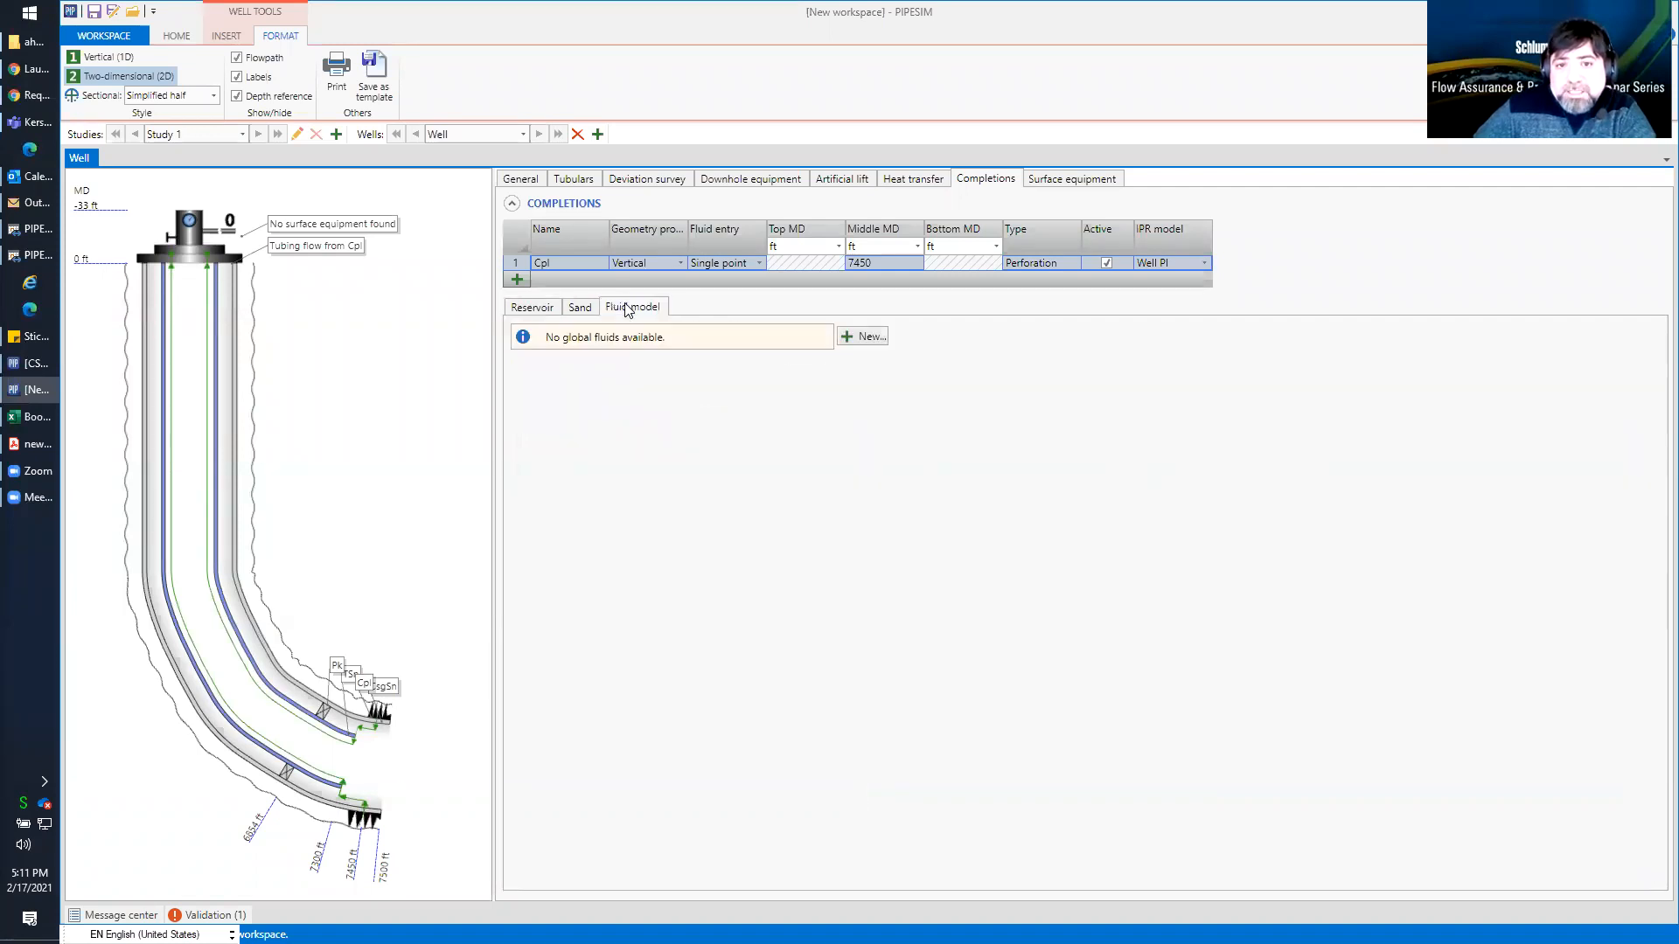
pyautogui.click(861, 336)
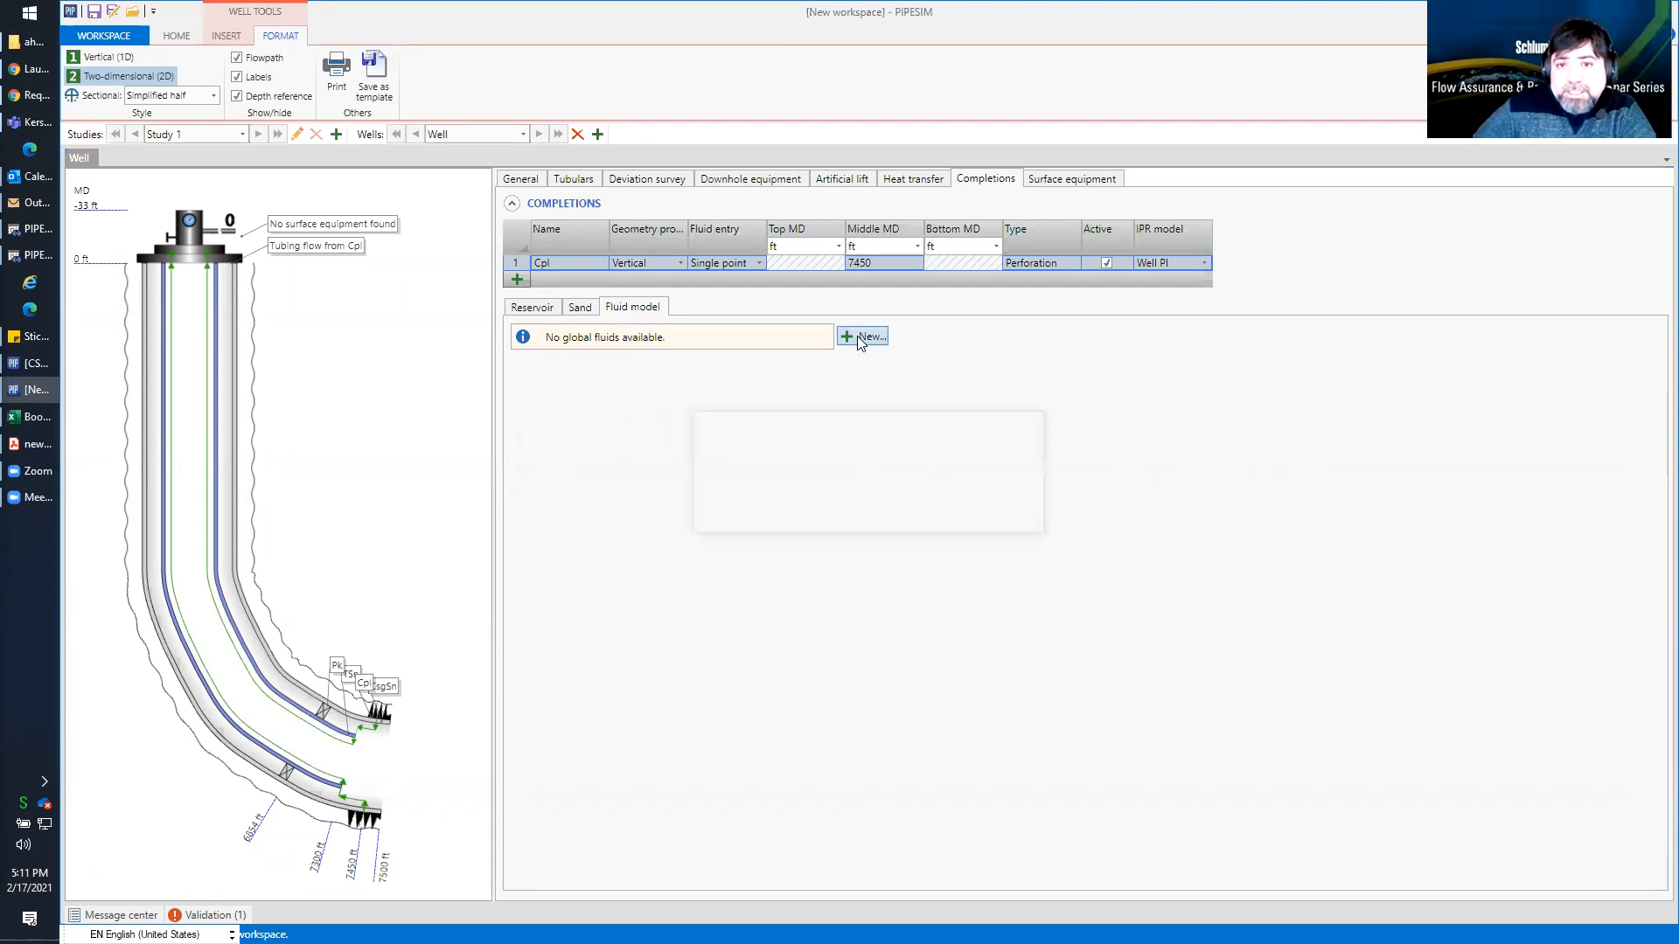
pyautogui.click(924, 449)
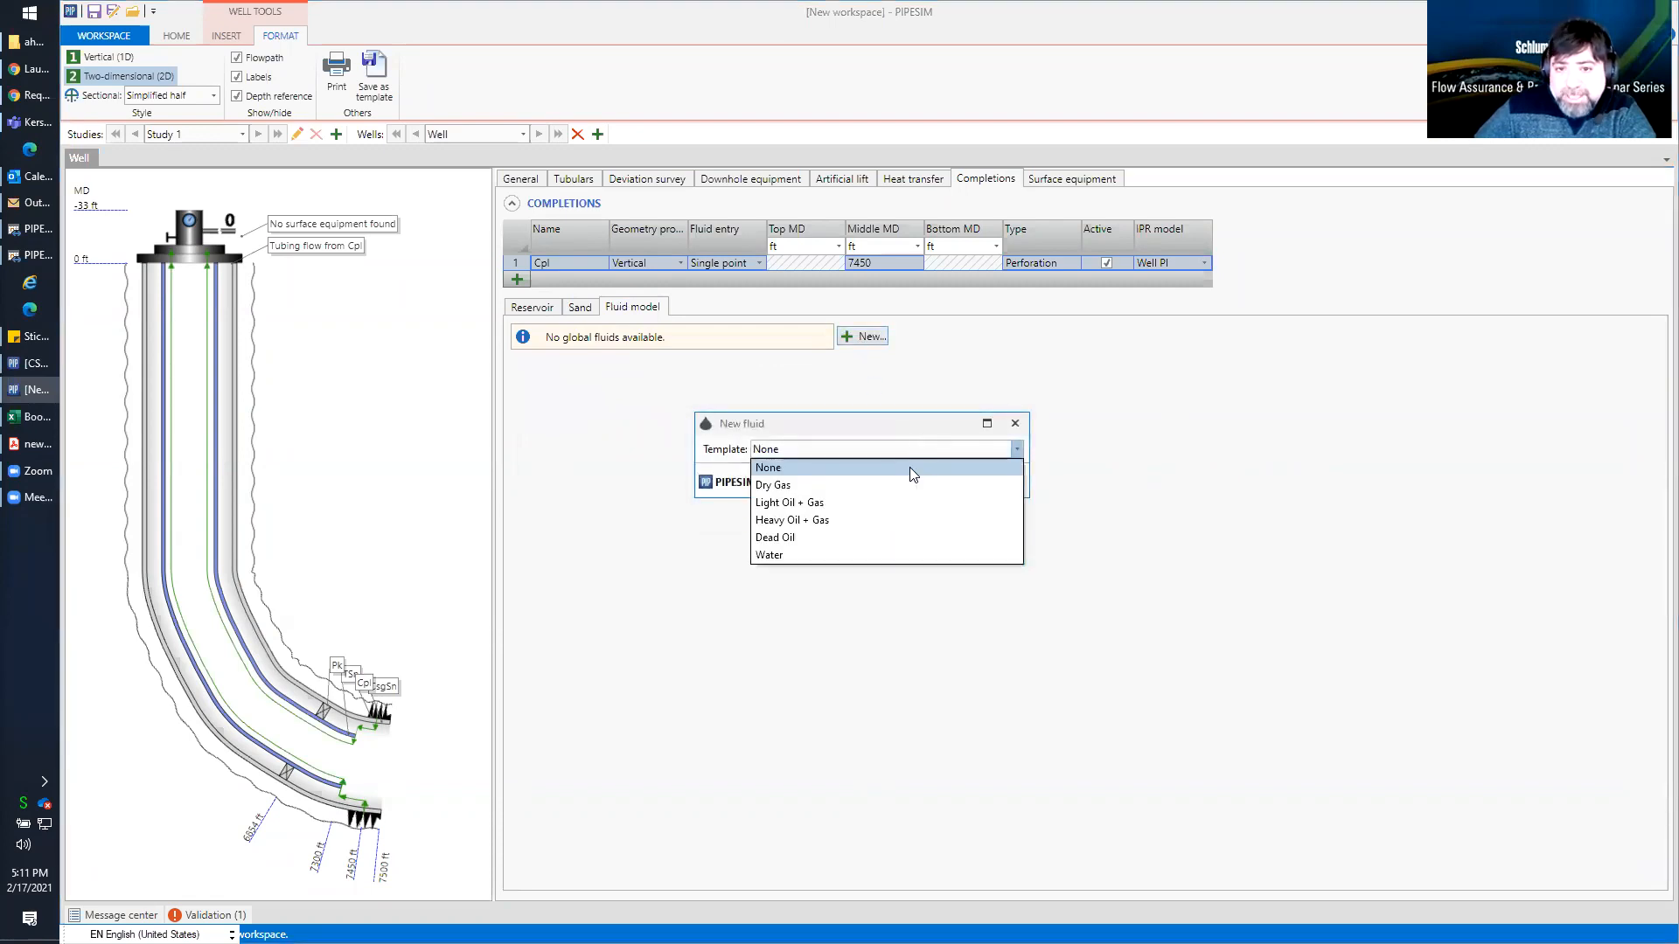
pyautogui.click(910, 519)
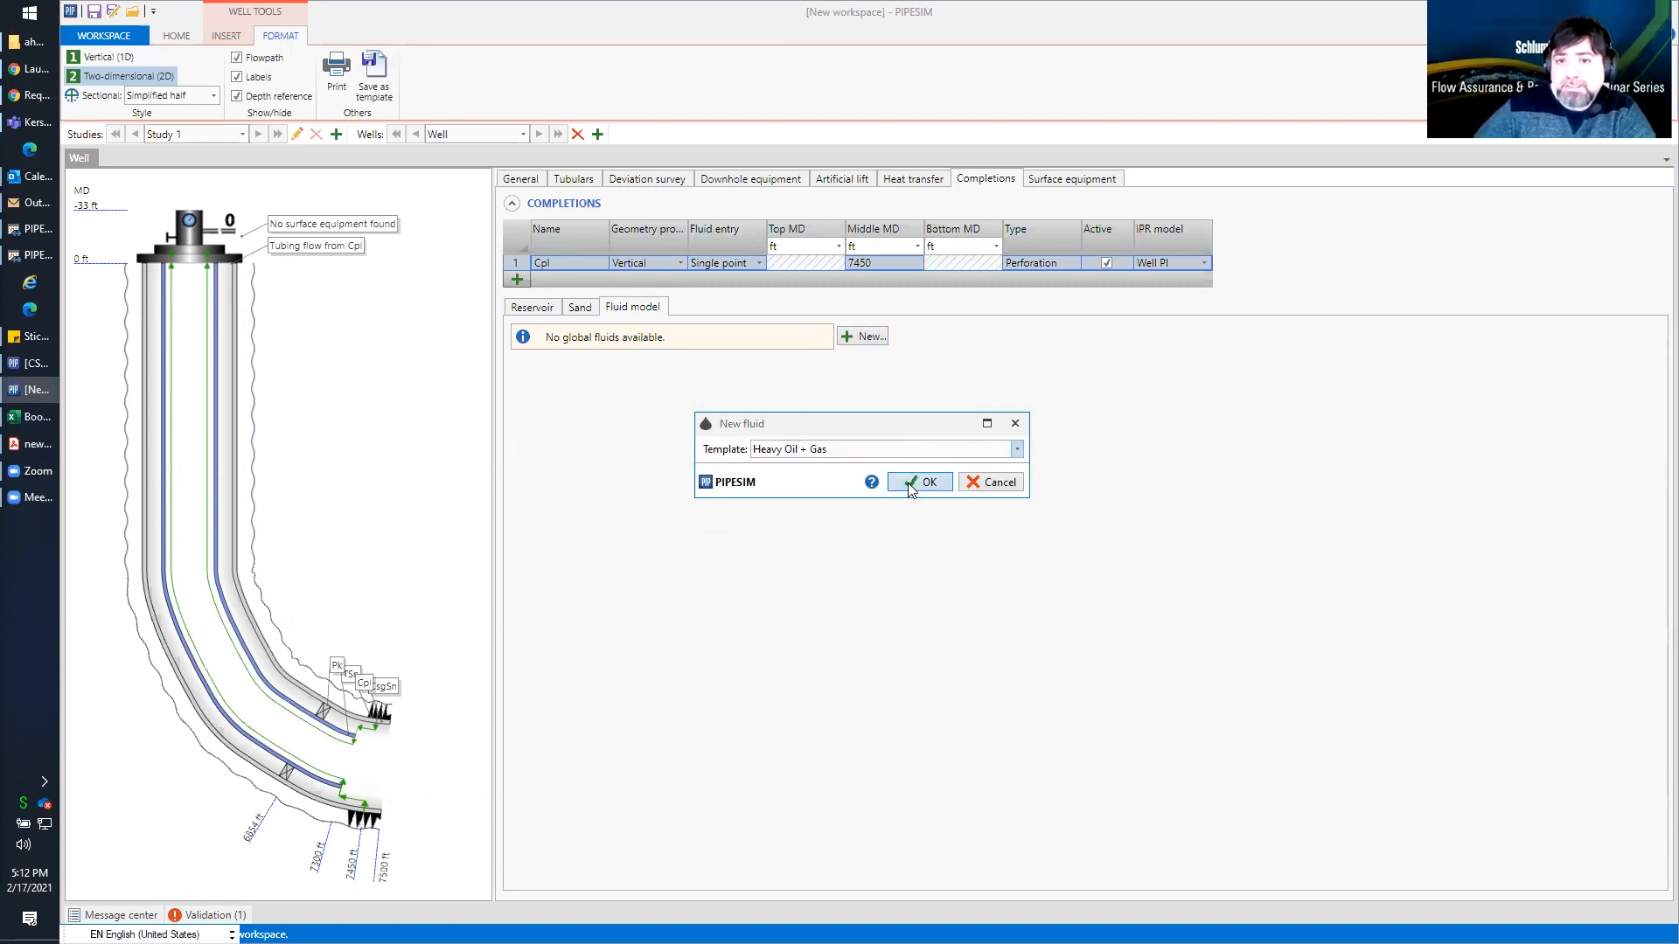
pyautogui.click(909, 483)
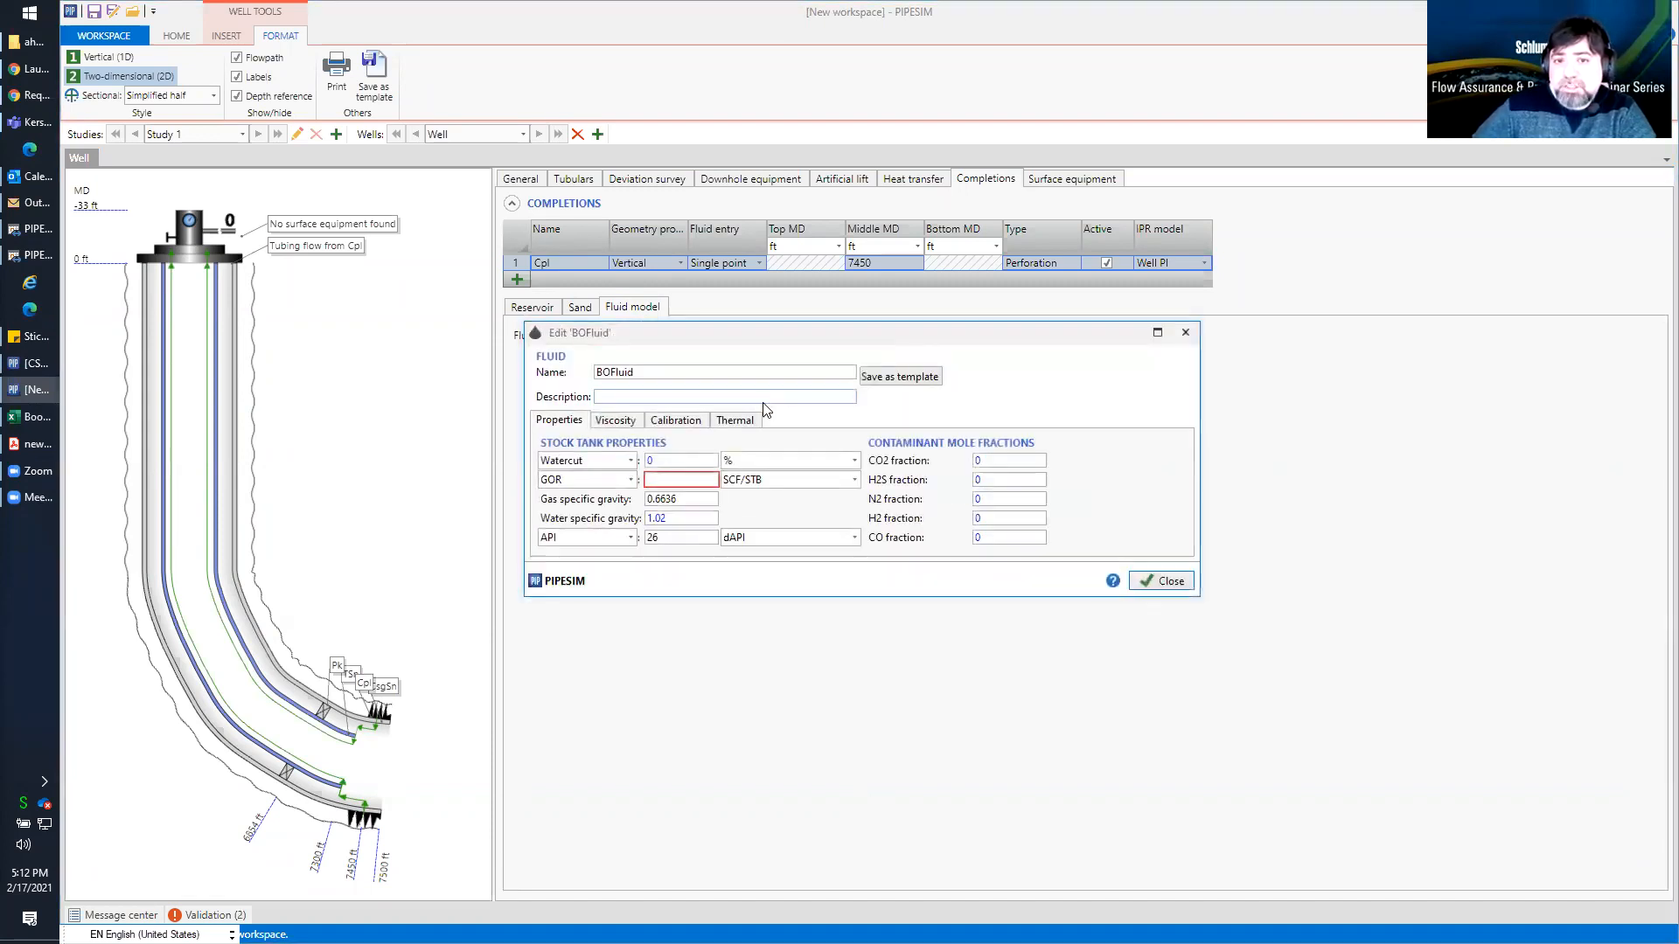
pyautogui.click(664, 476)
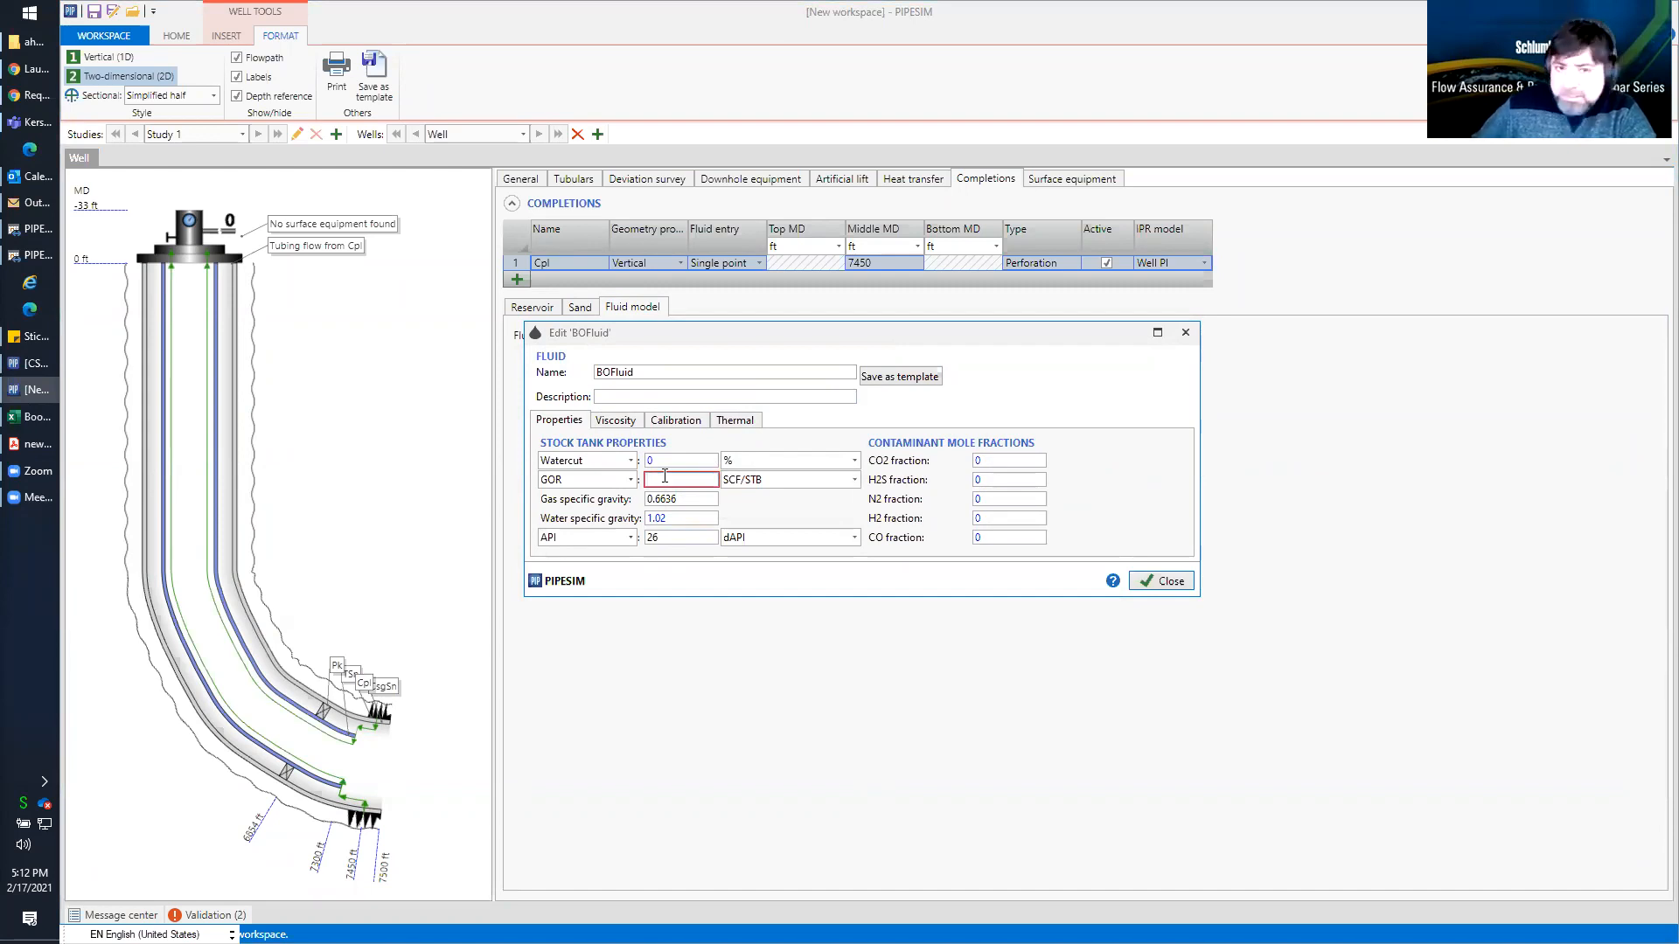
pyautogui.write('2500')
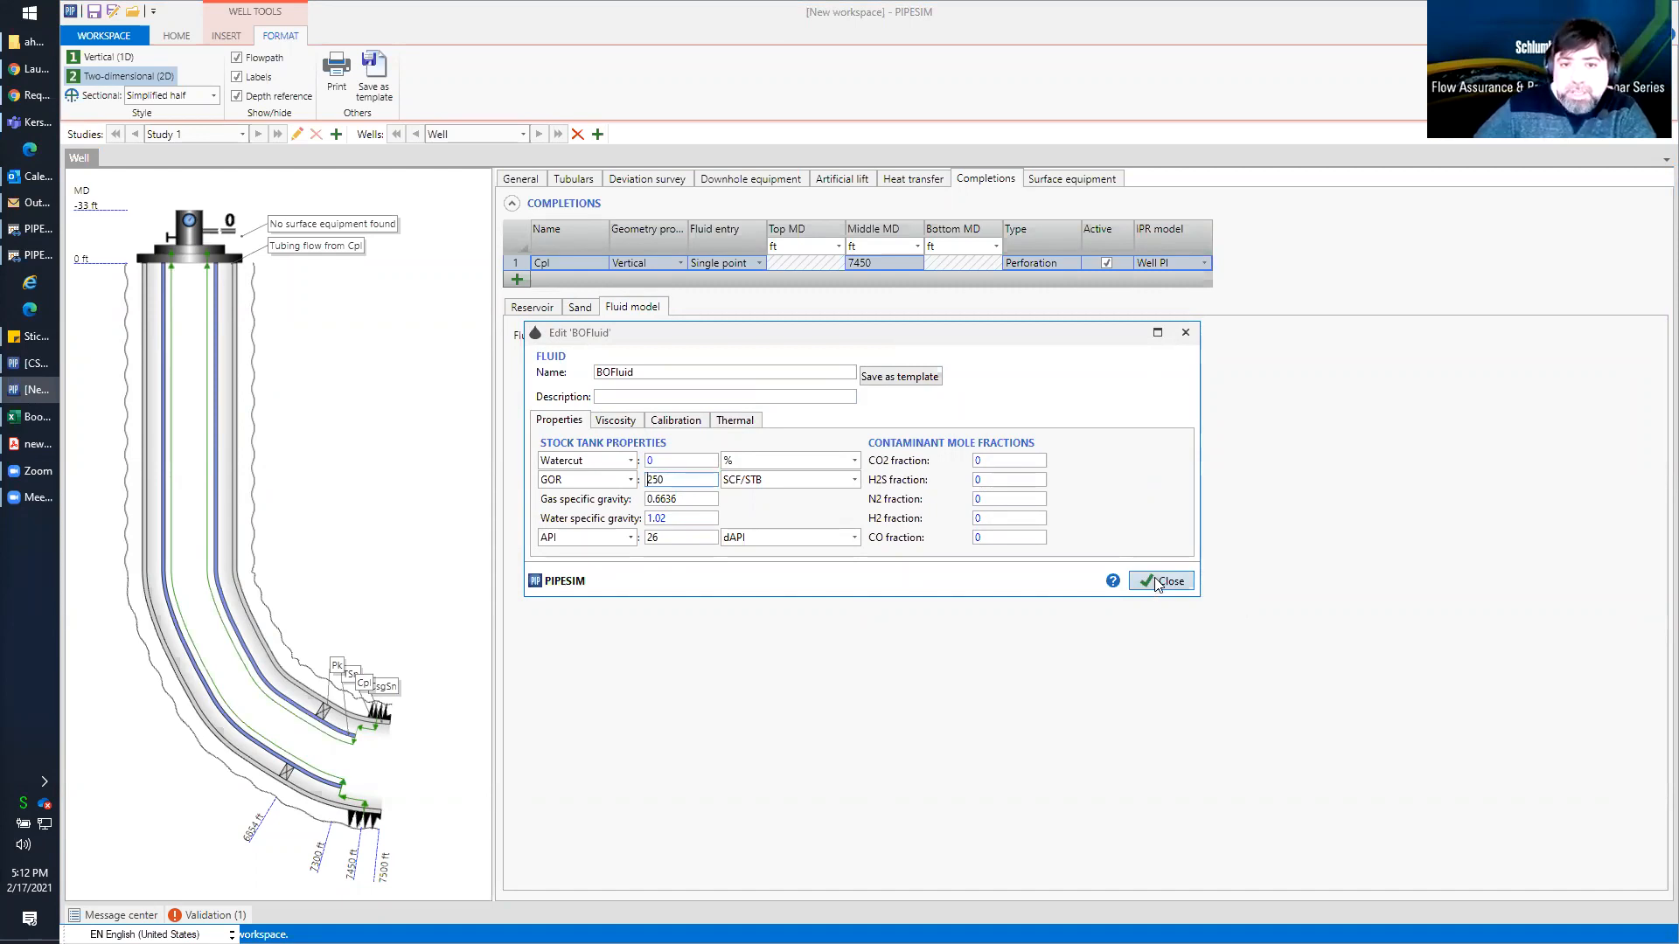
# Review the fluid's viscosity correlations, calibration data and stock tank properties, including API and GOR
pyautogui.click(626, 424)
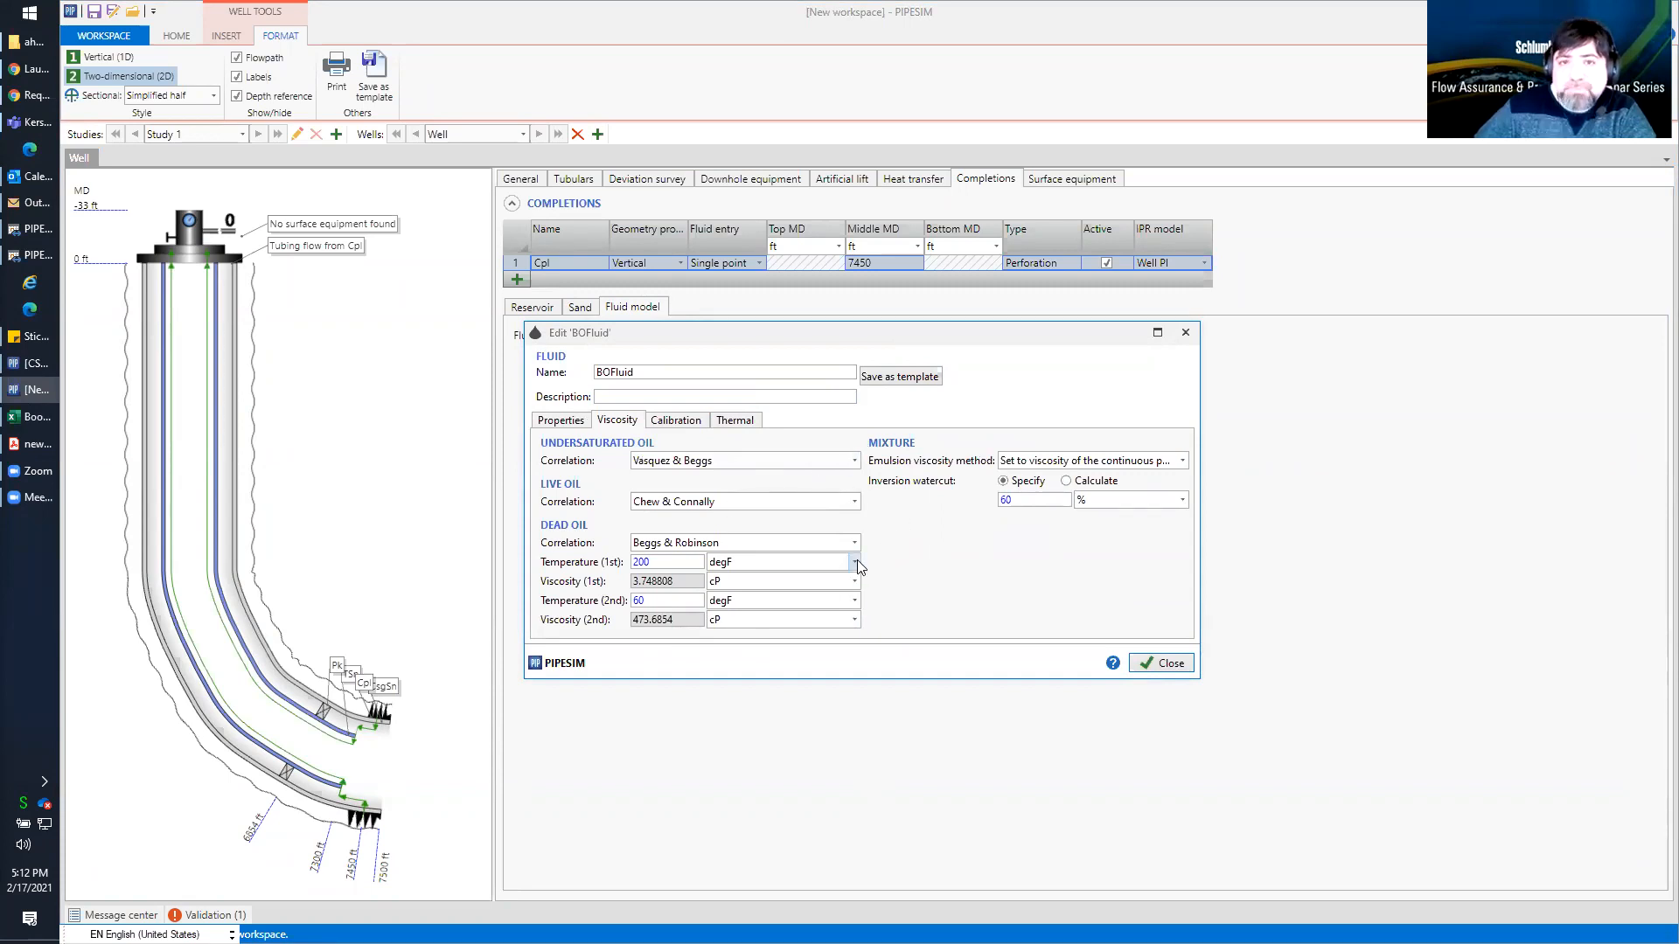
pyautogui.click(687, 420)
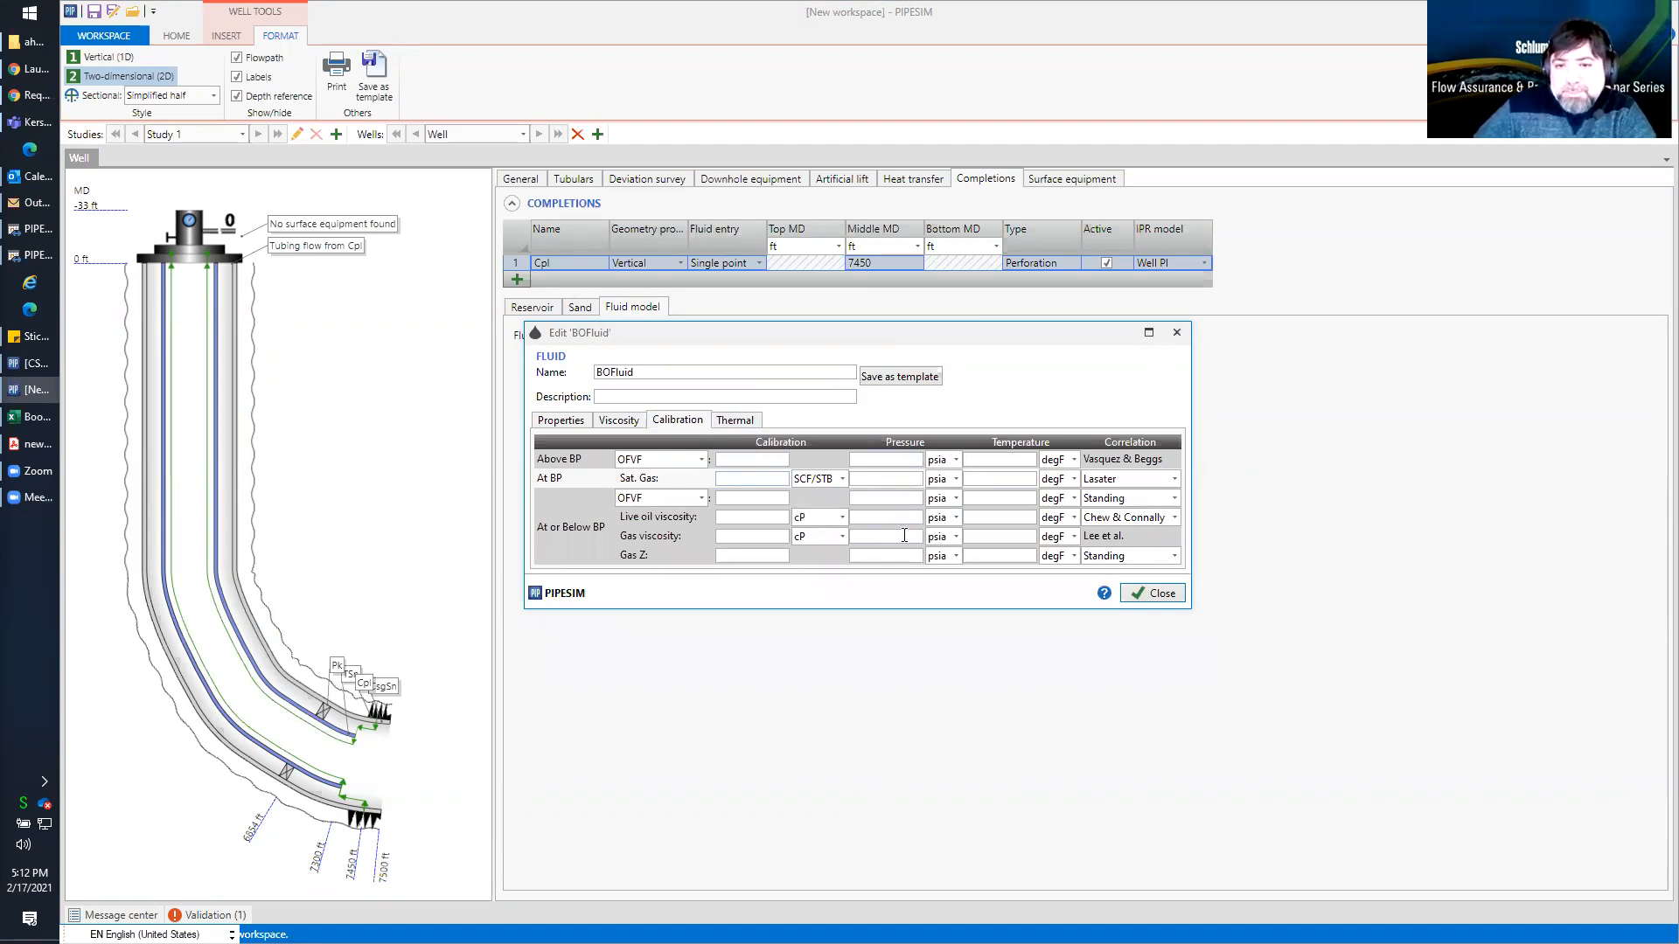
pyautogui.click(562, 421)
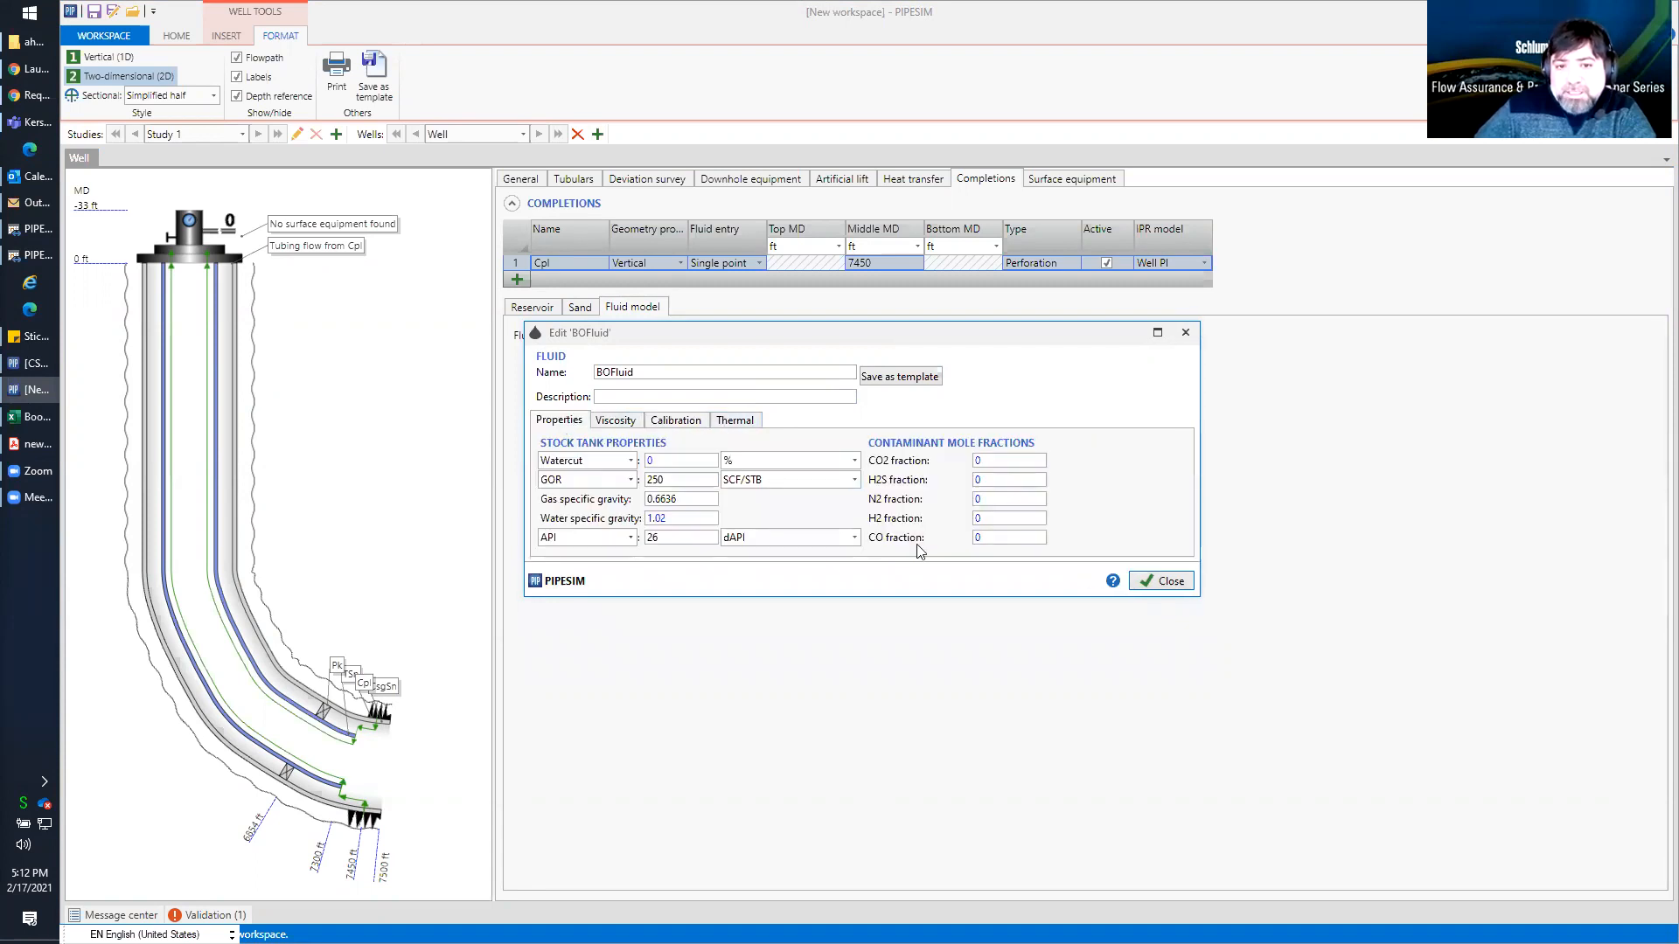
pyautogui.doubleClick(650, 540)
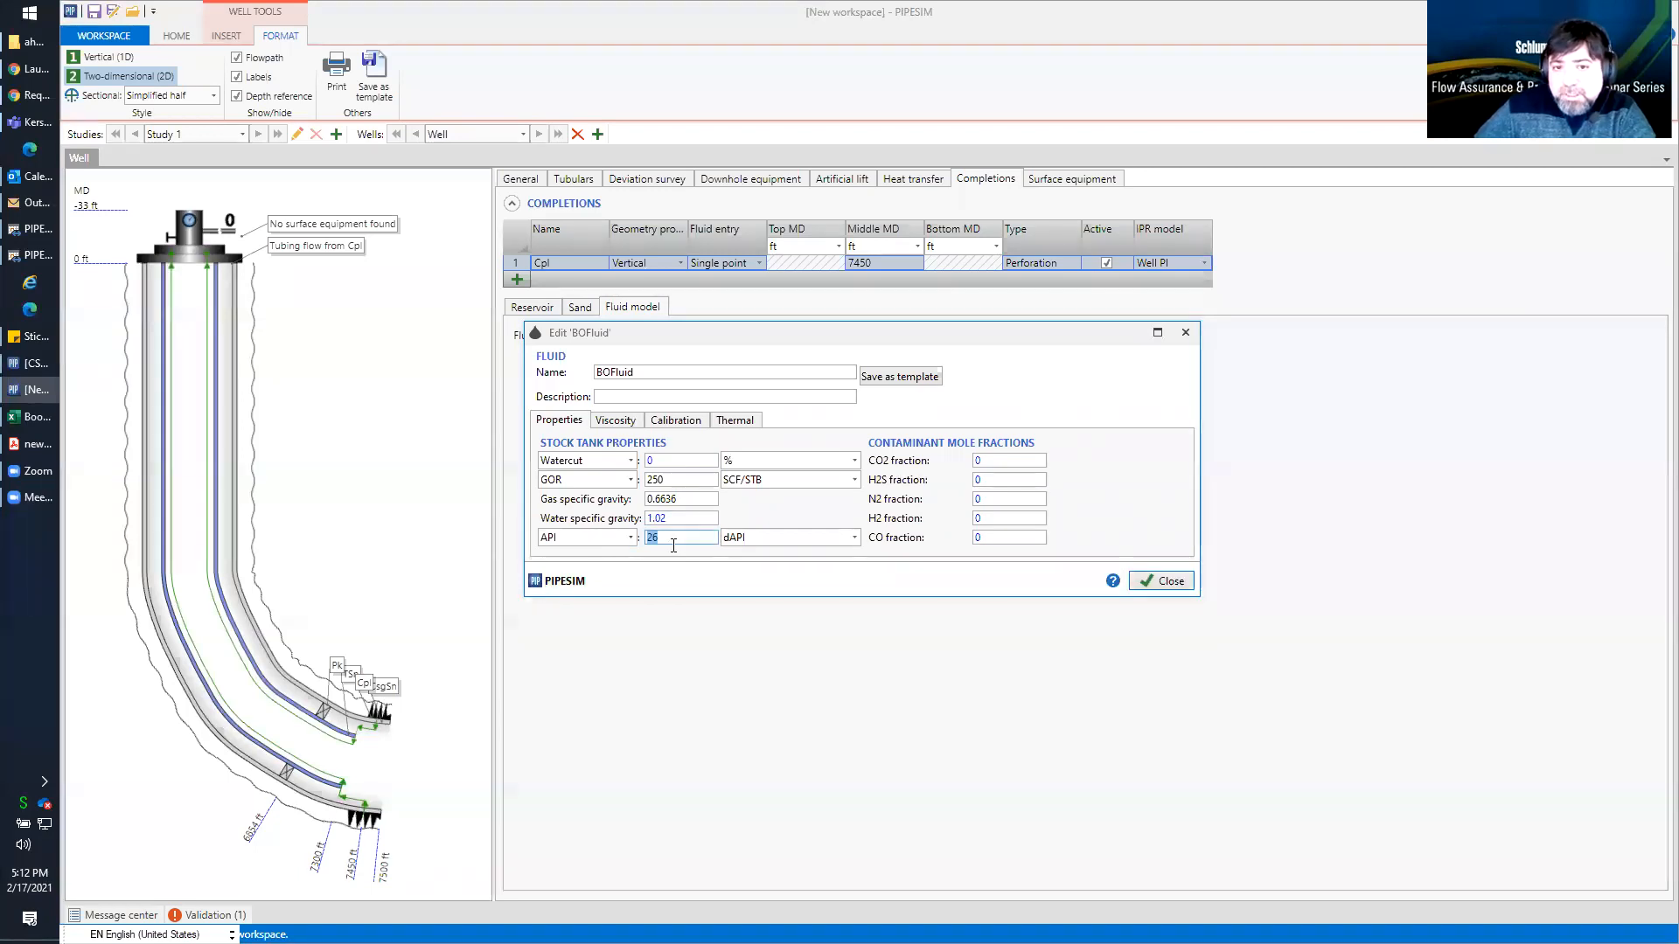
pyautogui.doubleClick(661, 481)
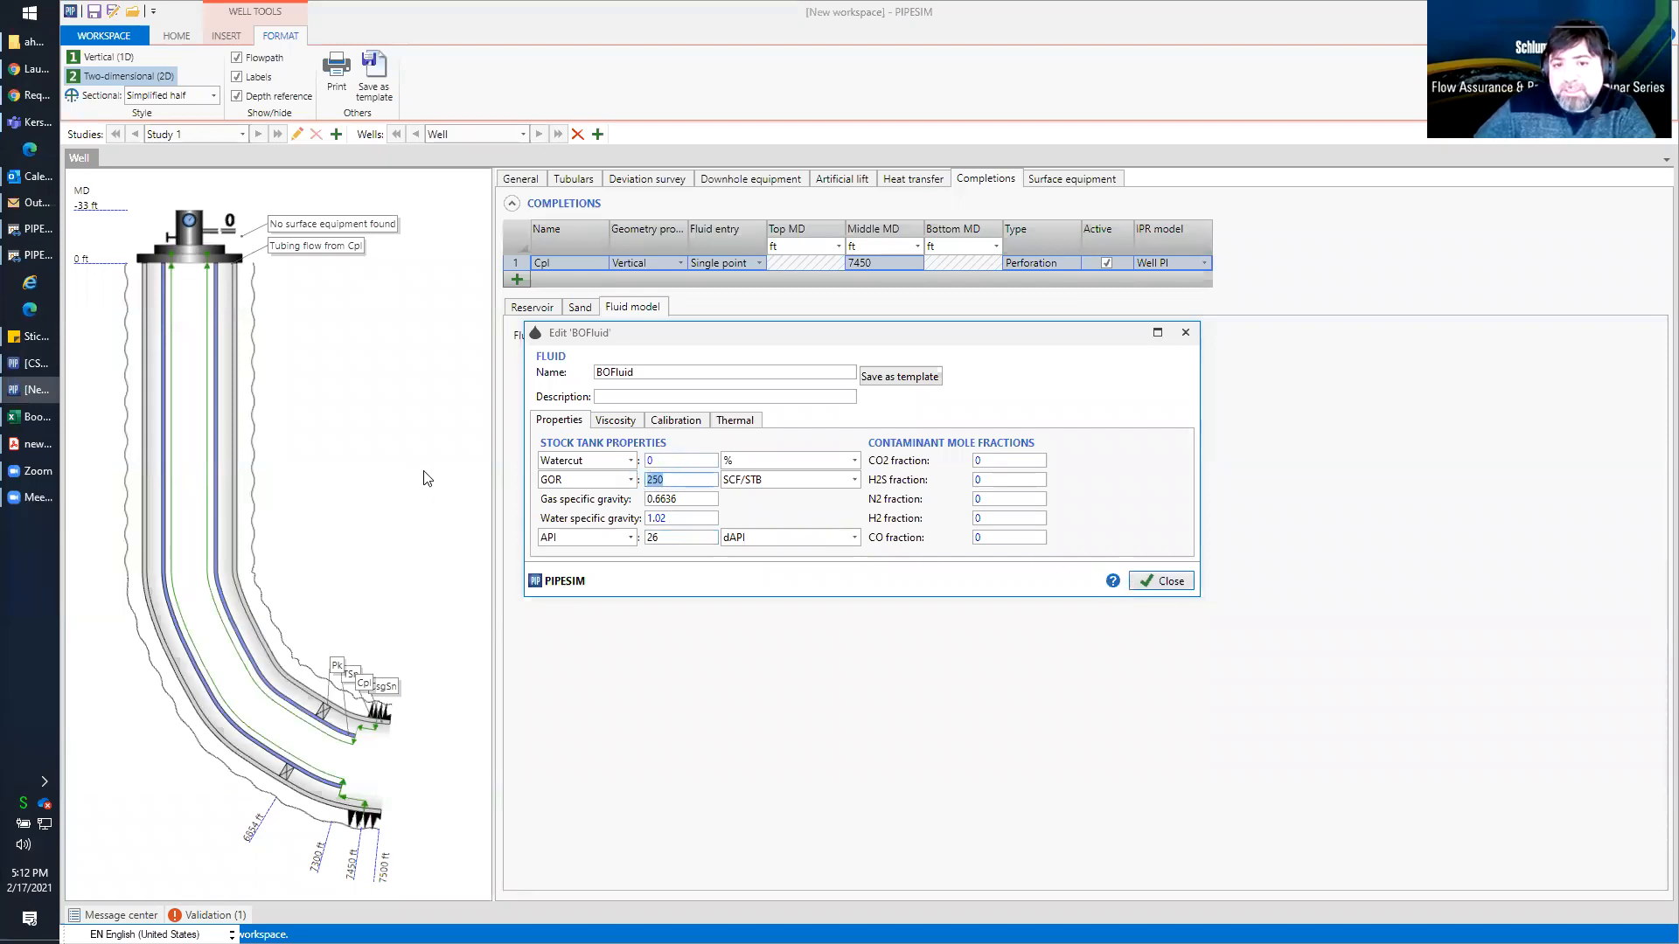
# Close the fluid editor and display the completion's reservoir inflow performance curve
pyautogui.click(1166, 581)
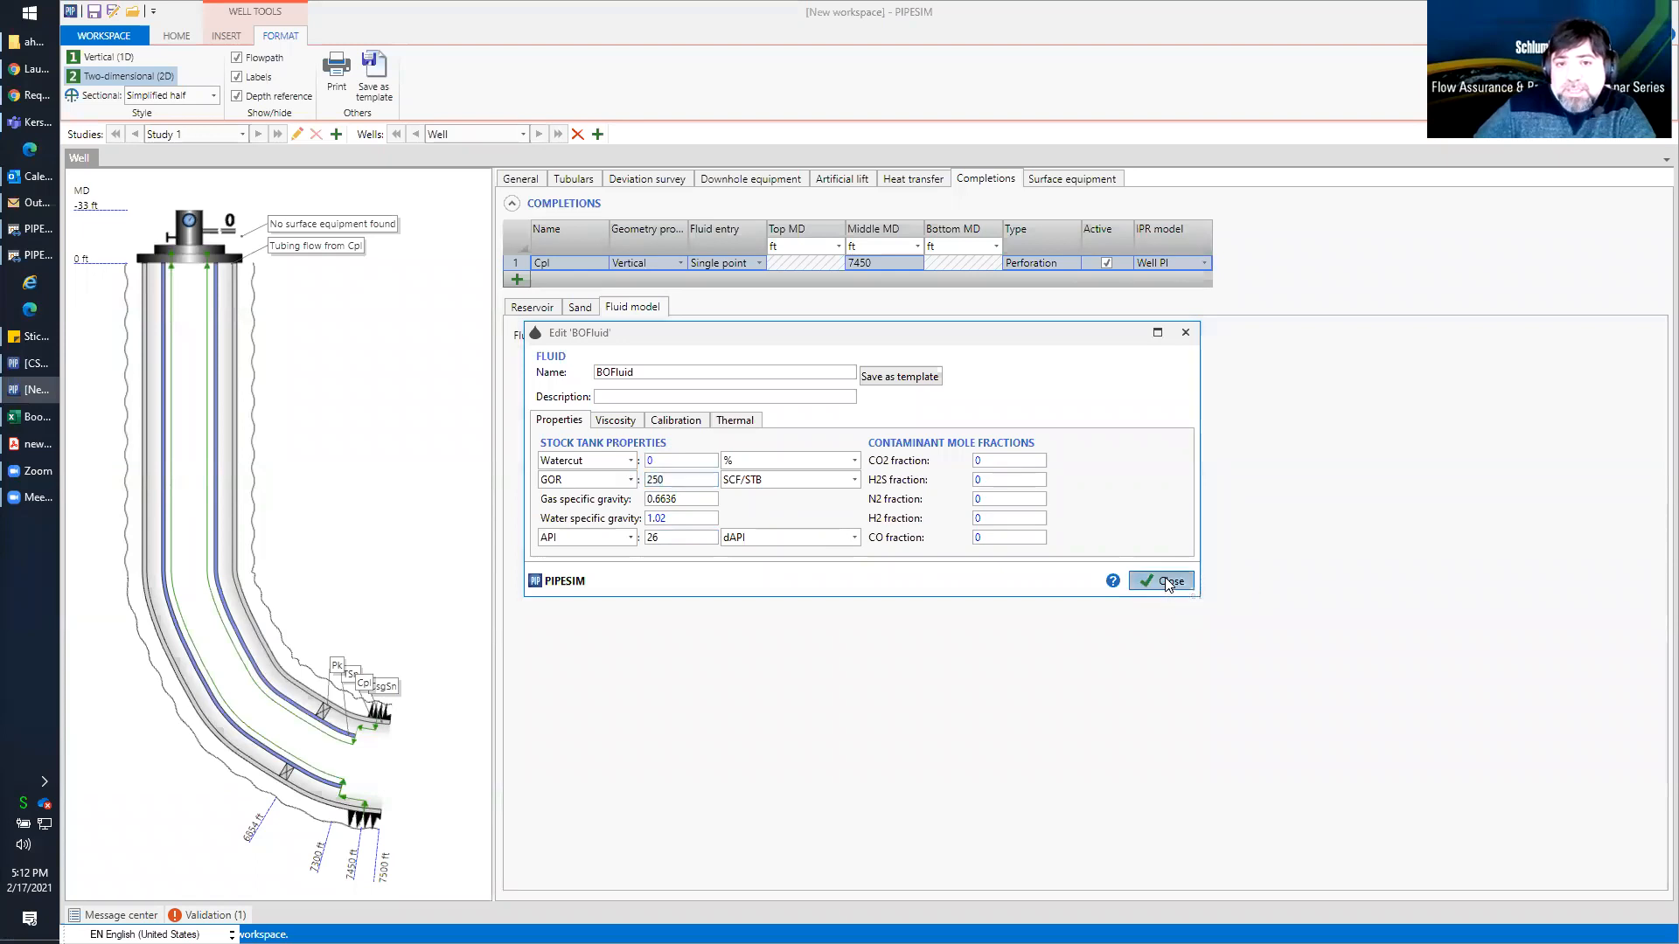
pyautogui.click(537, 310)
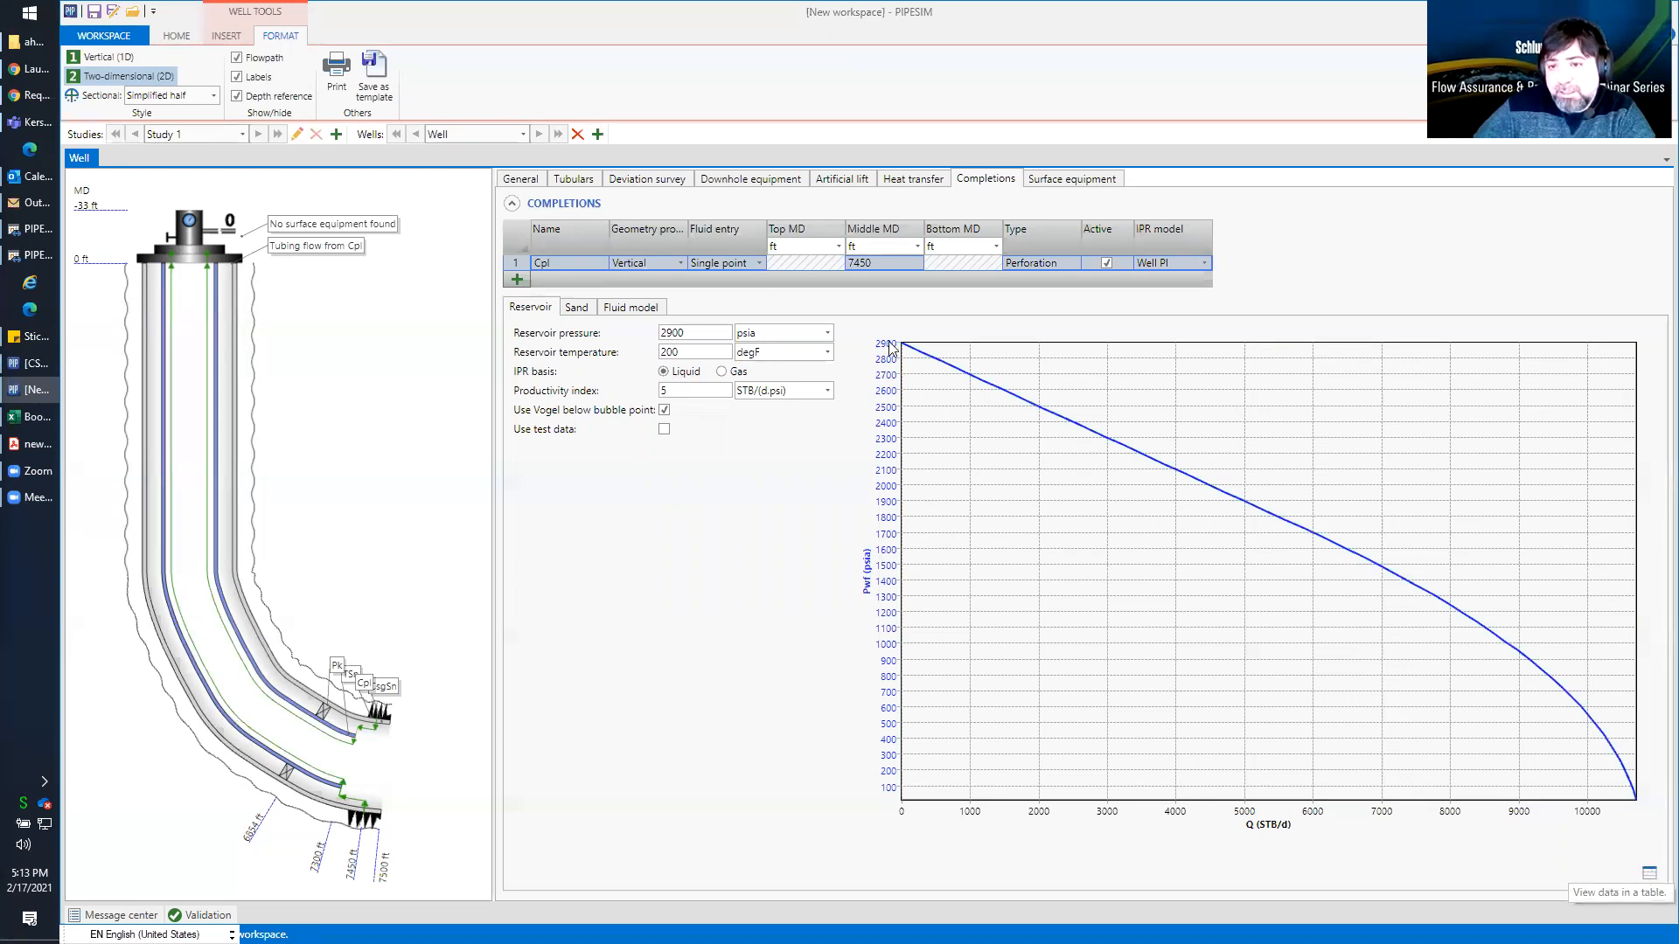
# Review the completion's inflow performance data as a table of Q and Pwf values, then return to the plot
pyautogui.click(1649, 873)
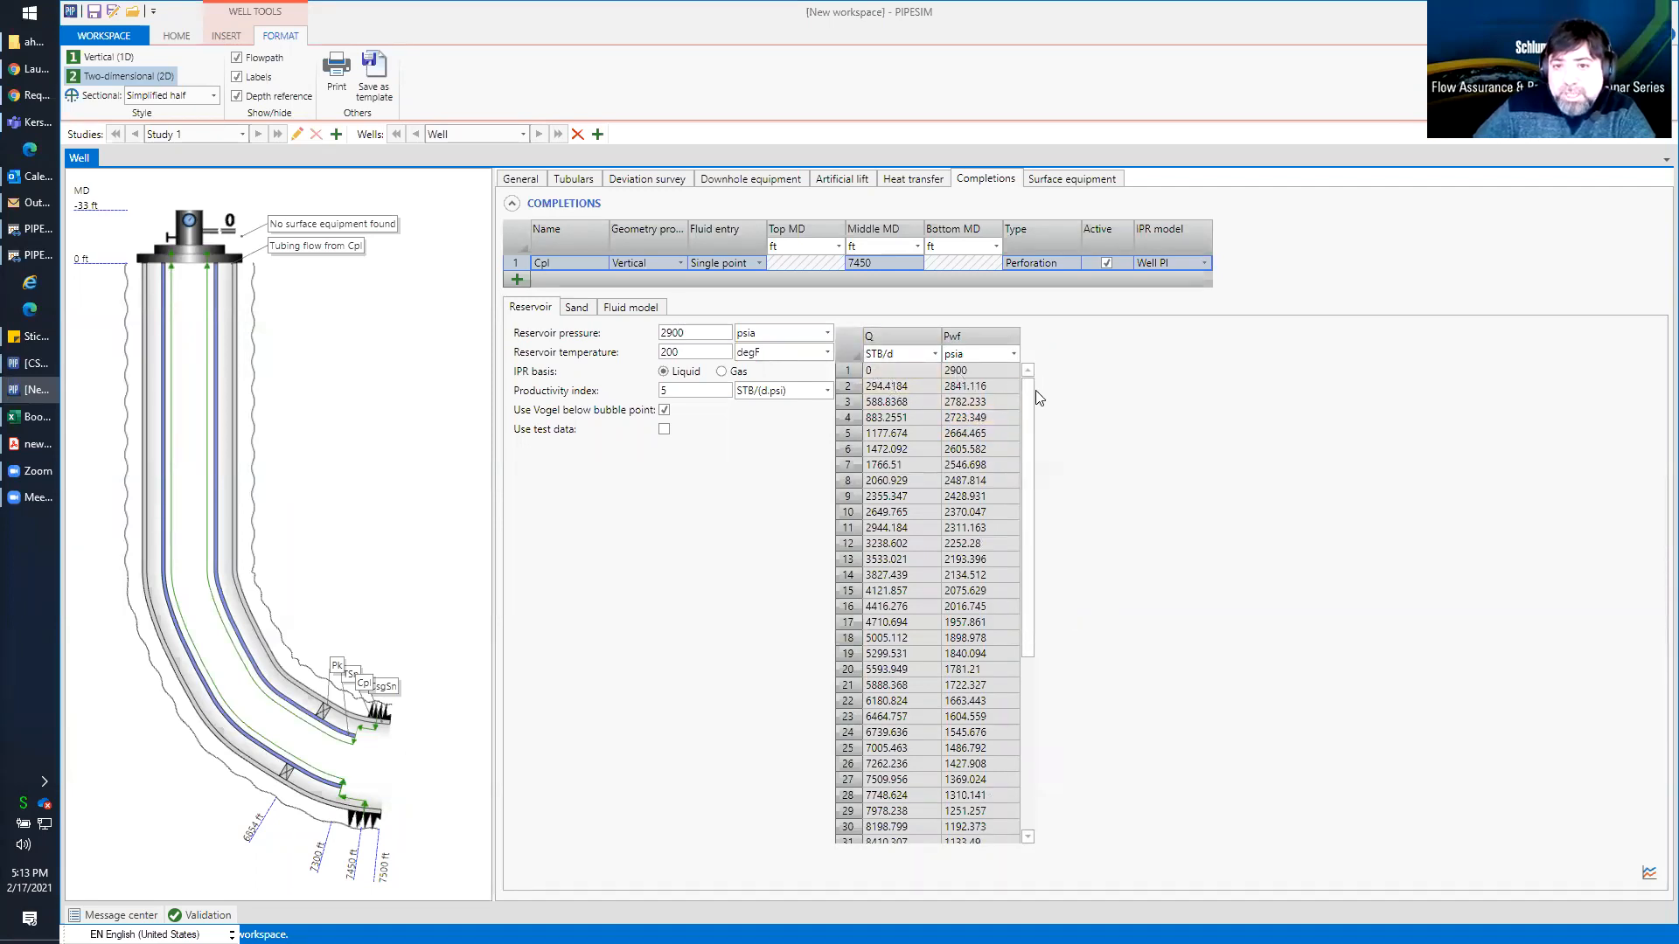
pyautogui.moveTo(1027, 438); pyautogui.dragTo(1014, 647)
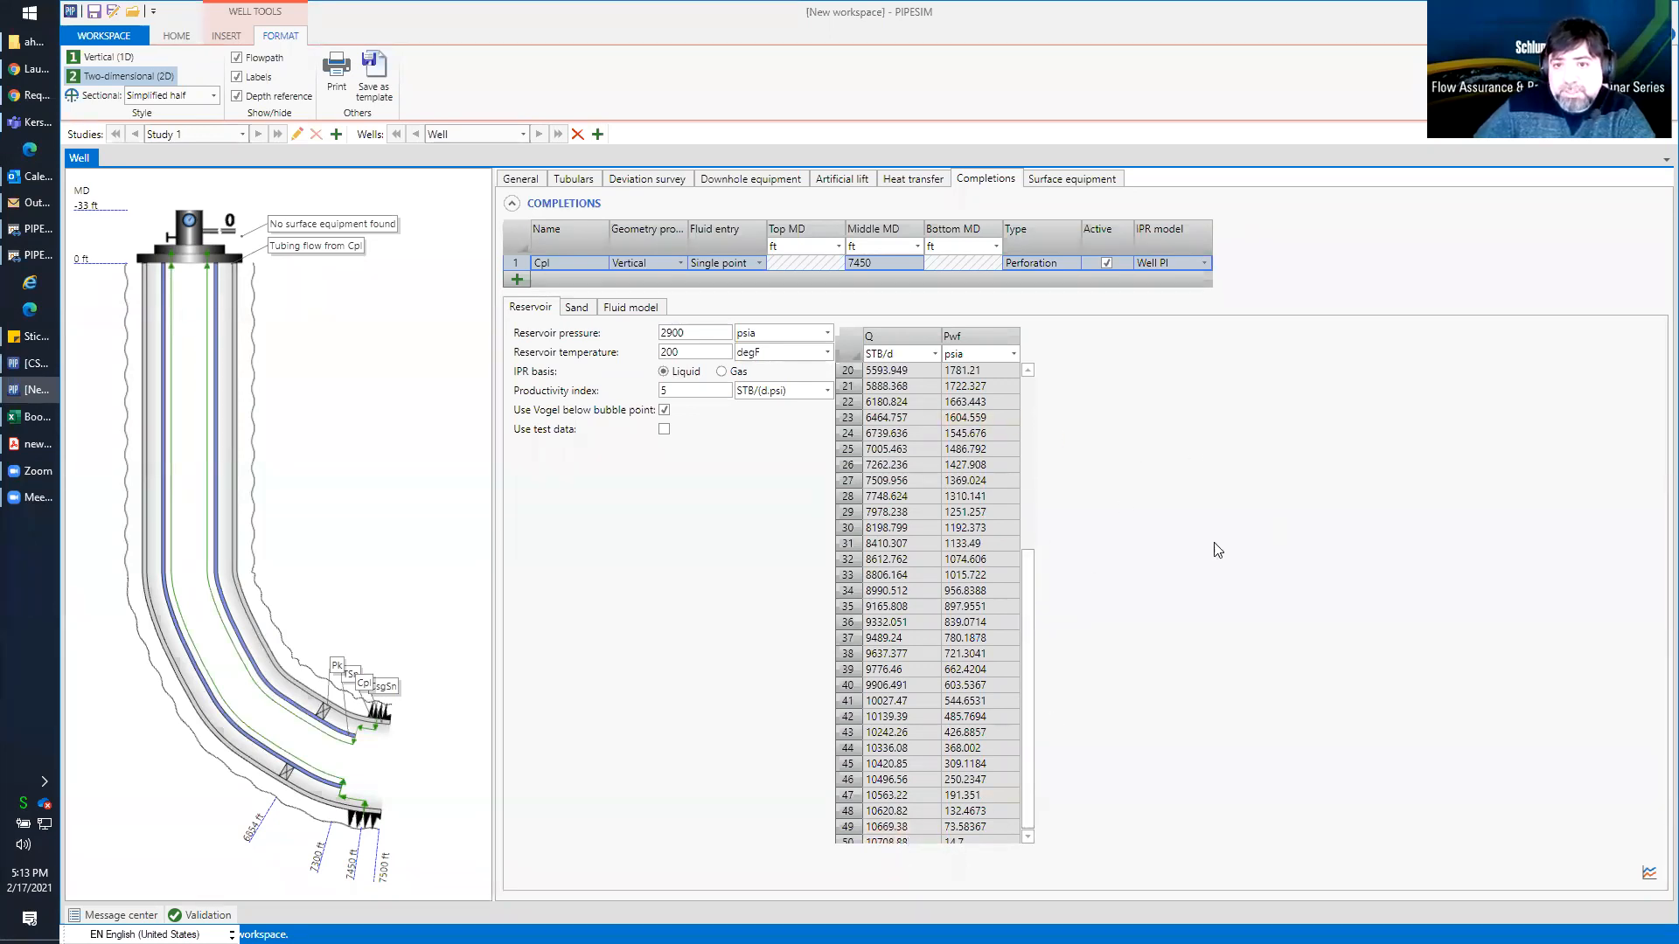
pyautogui.click(1649, 873)
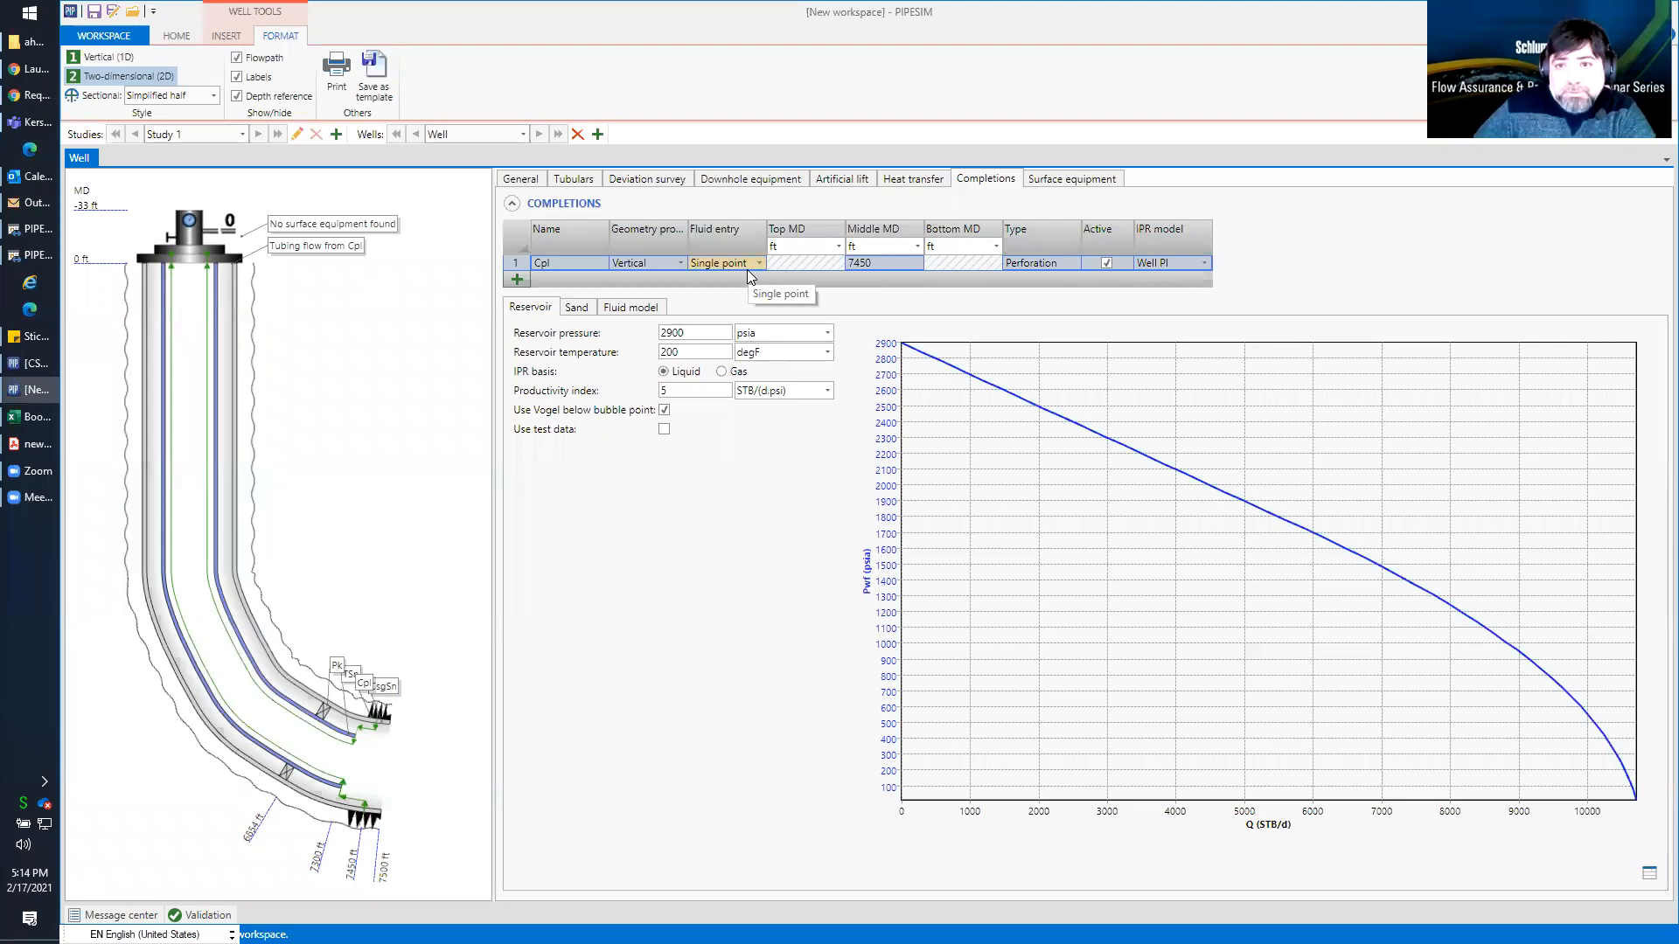
# Start a nodal analysis for the well with the nodal point located at bottomhole
pyautogui.click(176, 37)
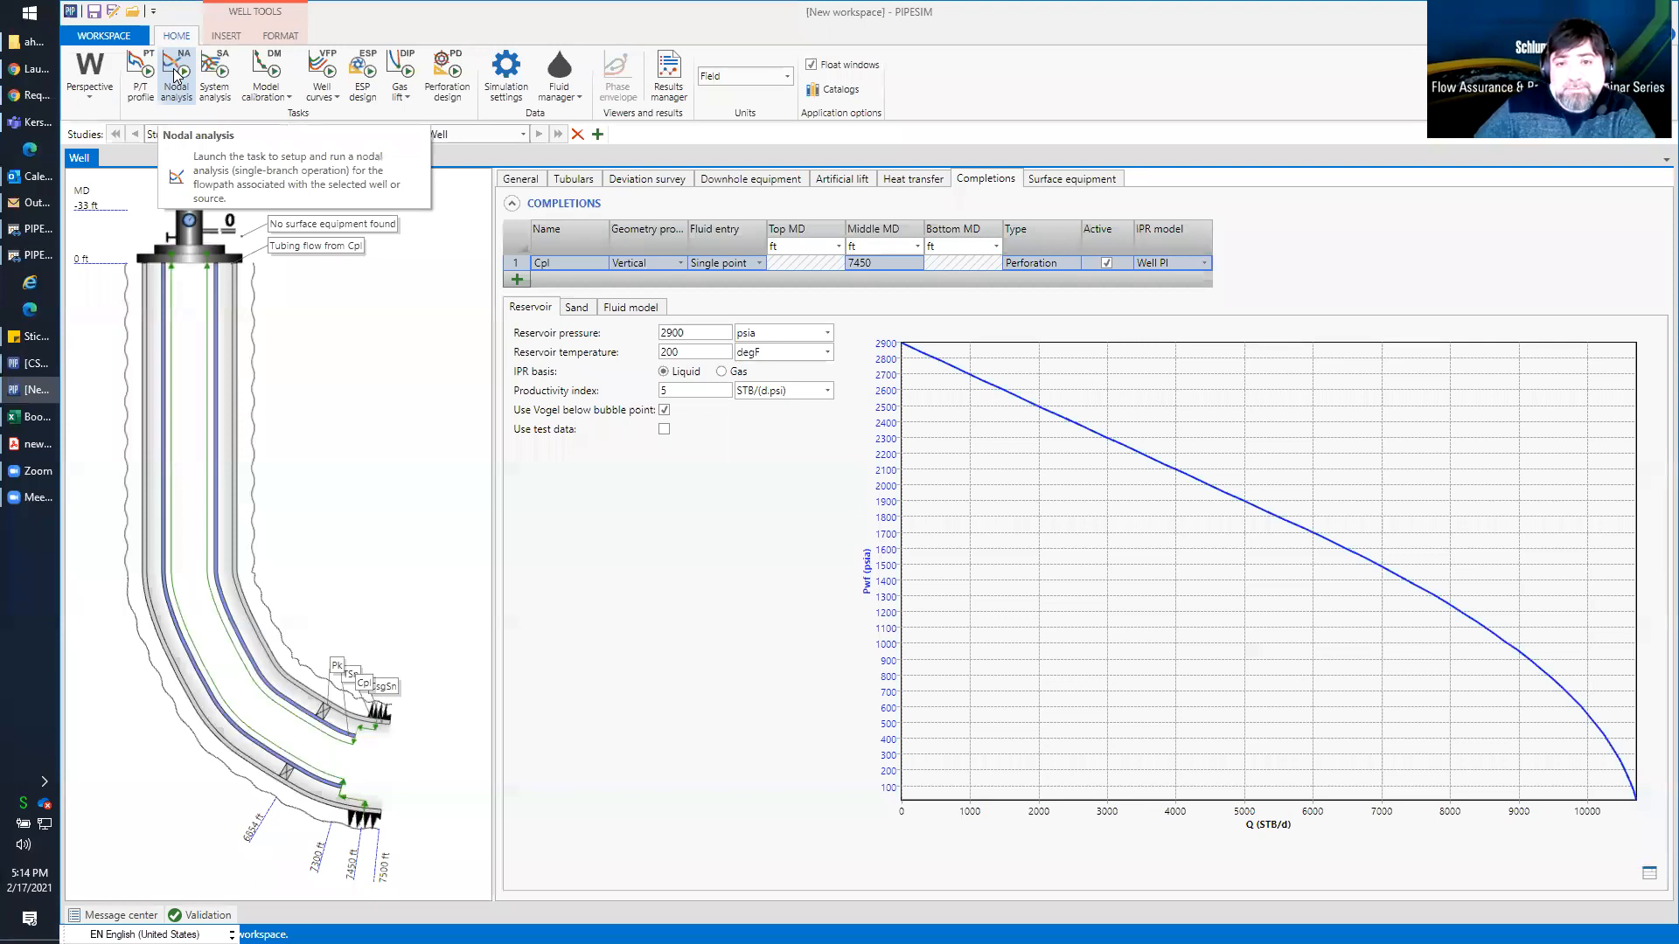
pyautogui.click(176, 74)
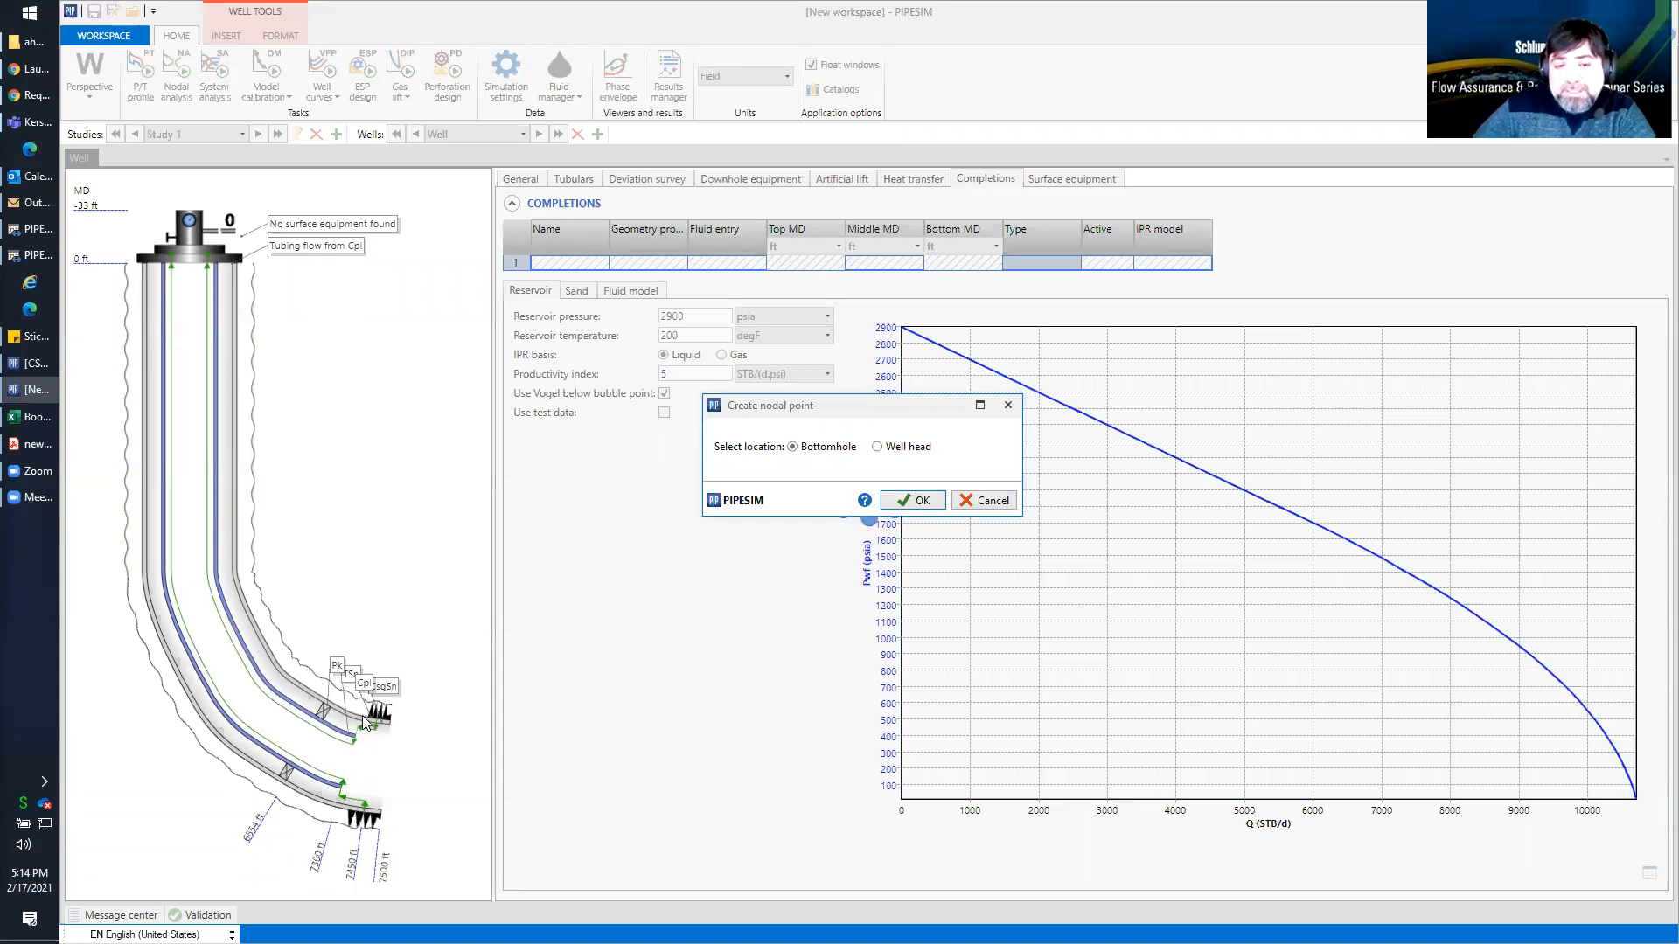
pyautogui.click(909, 504)
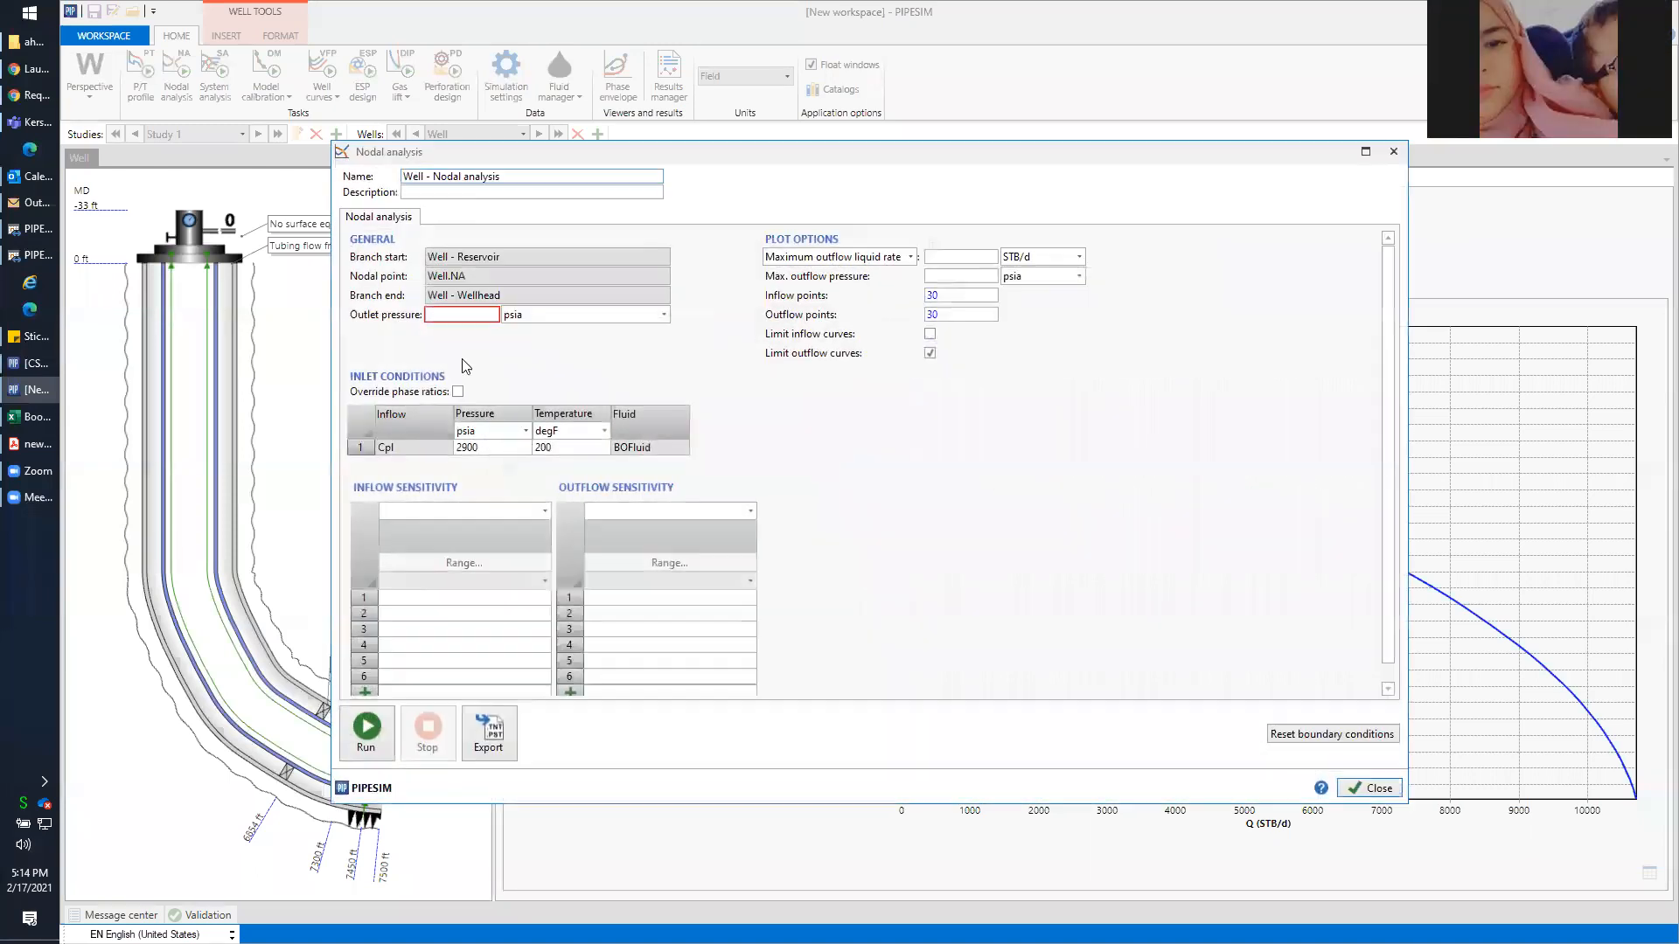
# Set the nodal analysis outlet pressure to 350 psia, run it and close the results
pyautogui.click(455, 311)
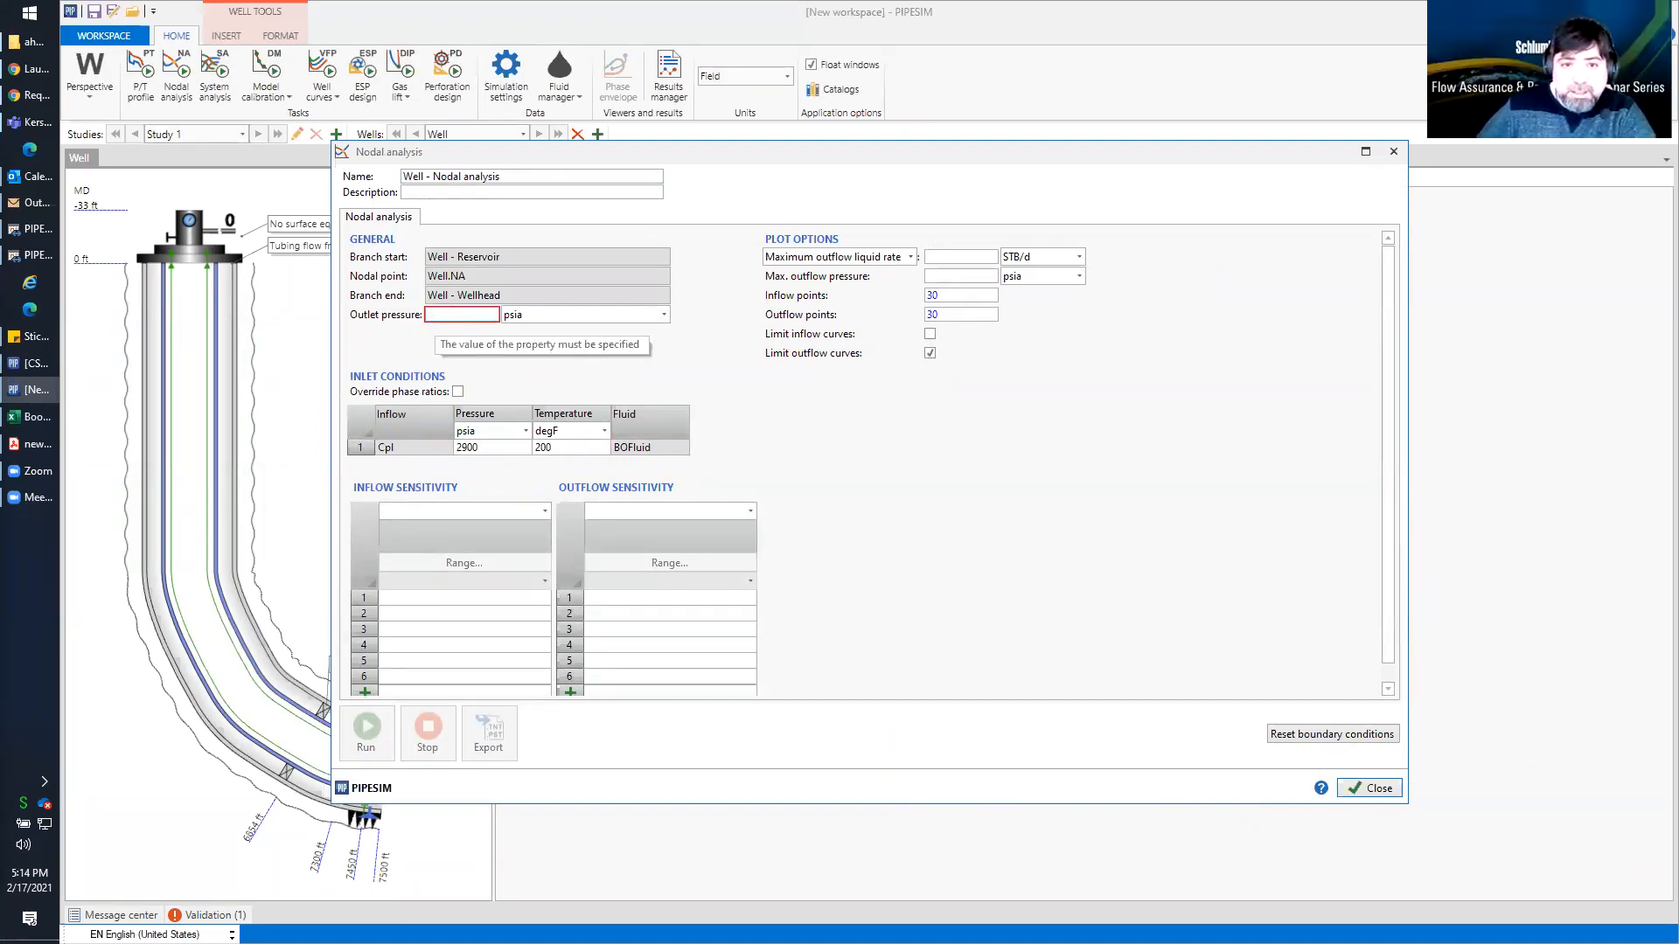
pyautogui.write('350')
pyautogui.click(415, 354)
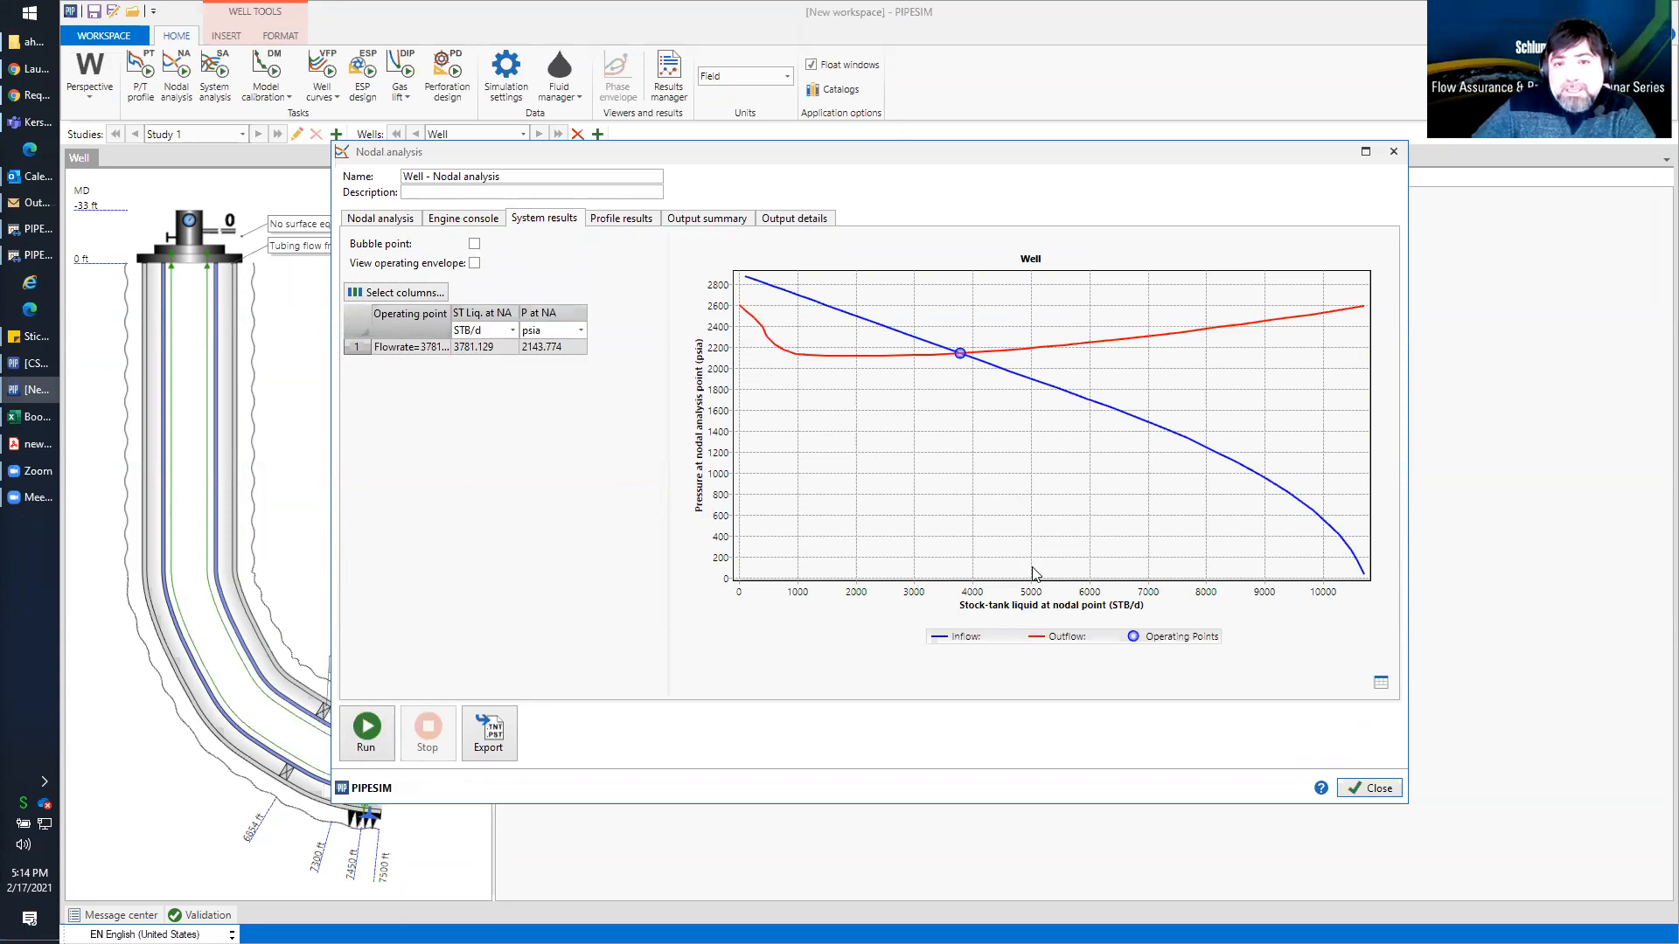
pyautogui.click(1375, 790)
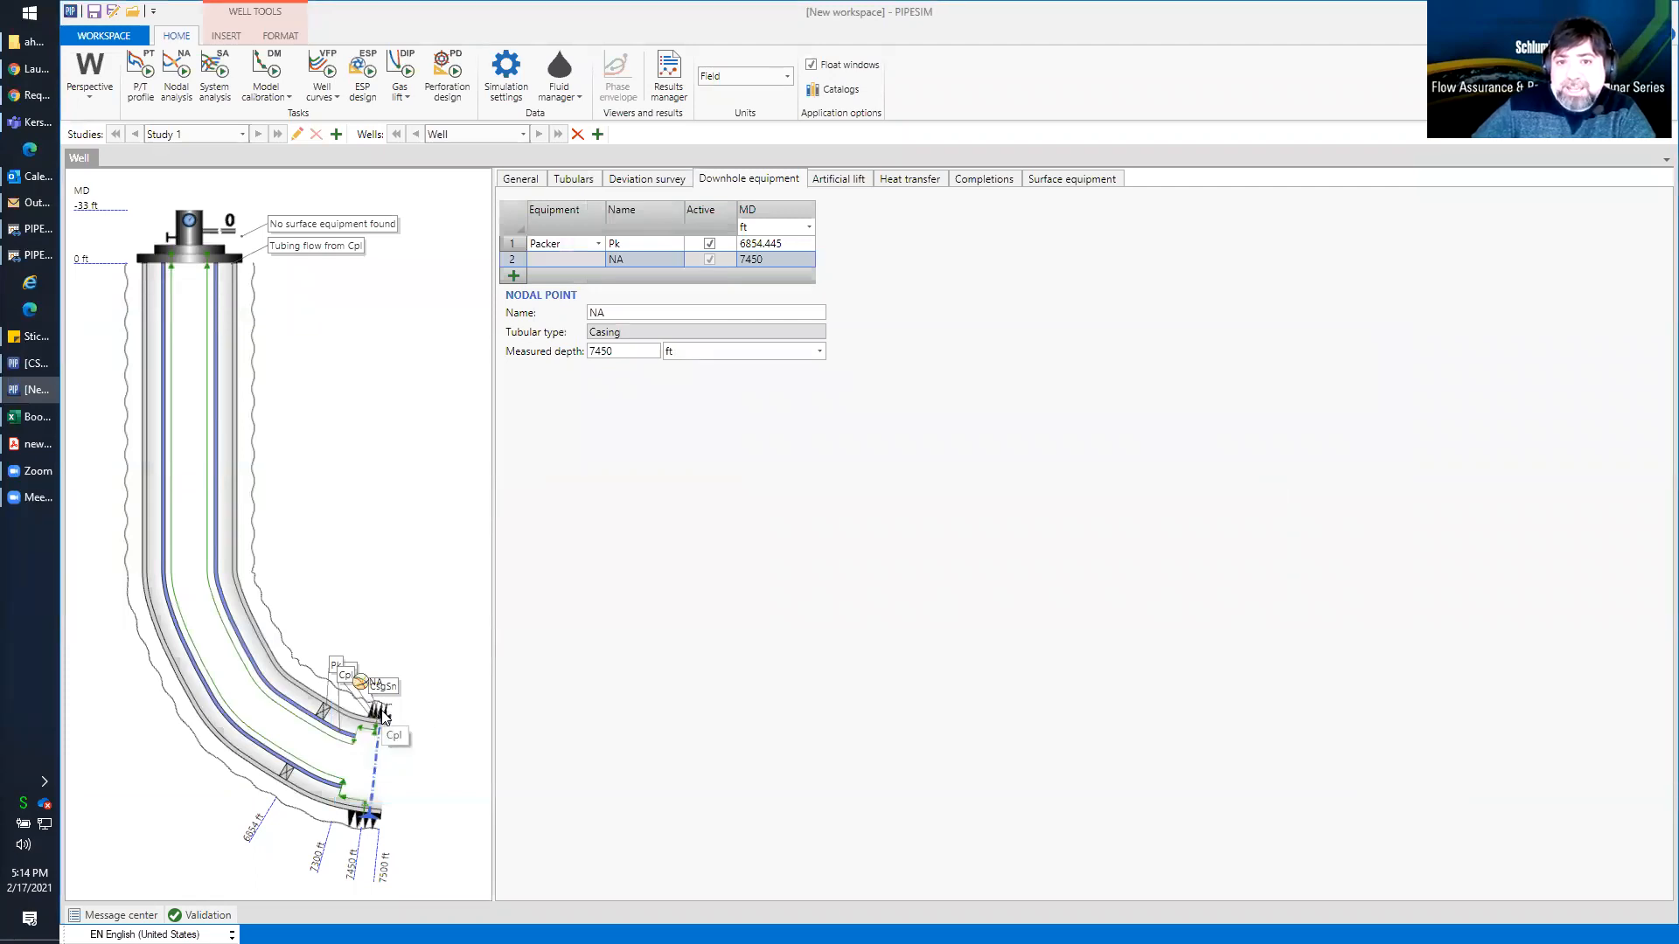
# Set the reservoir pressure of completion Cpl to 2600 psia
pyautogui.click(382, 717)
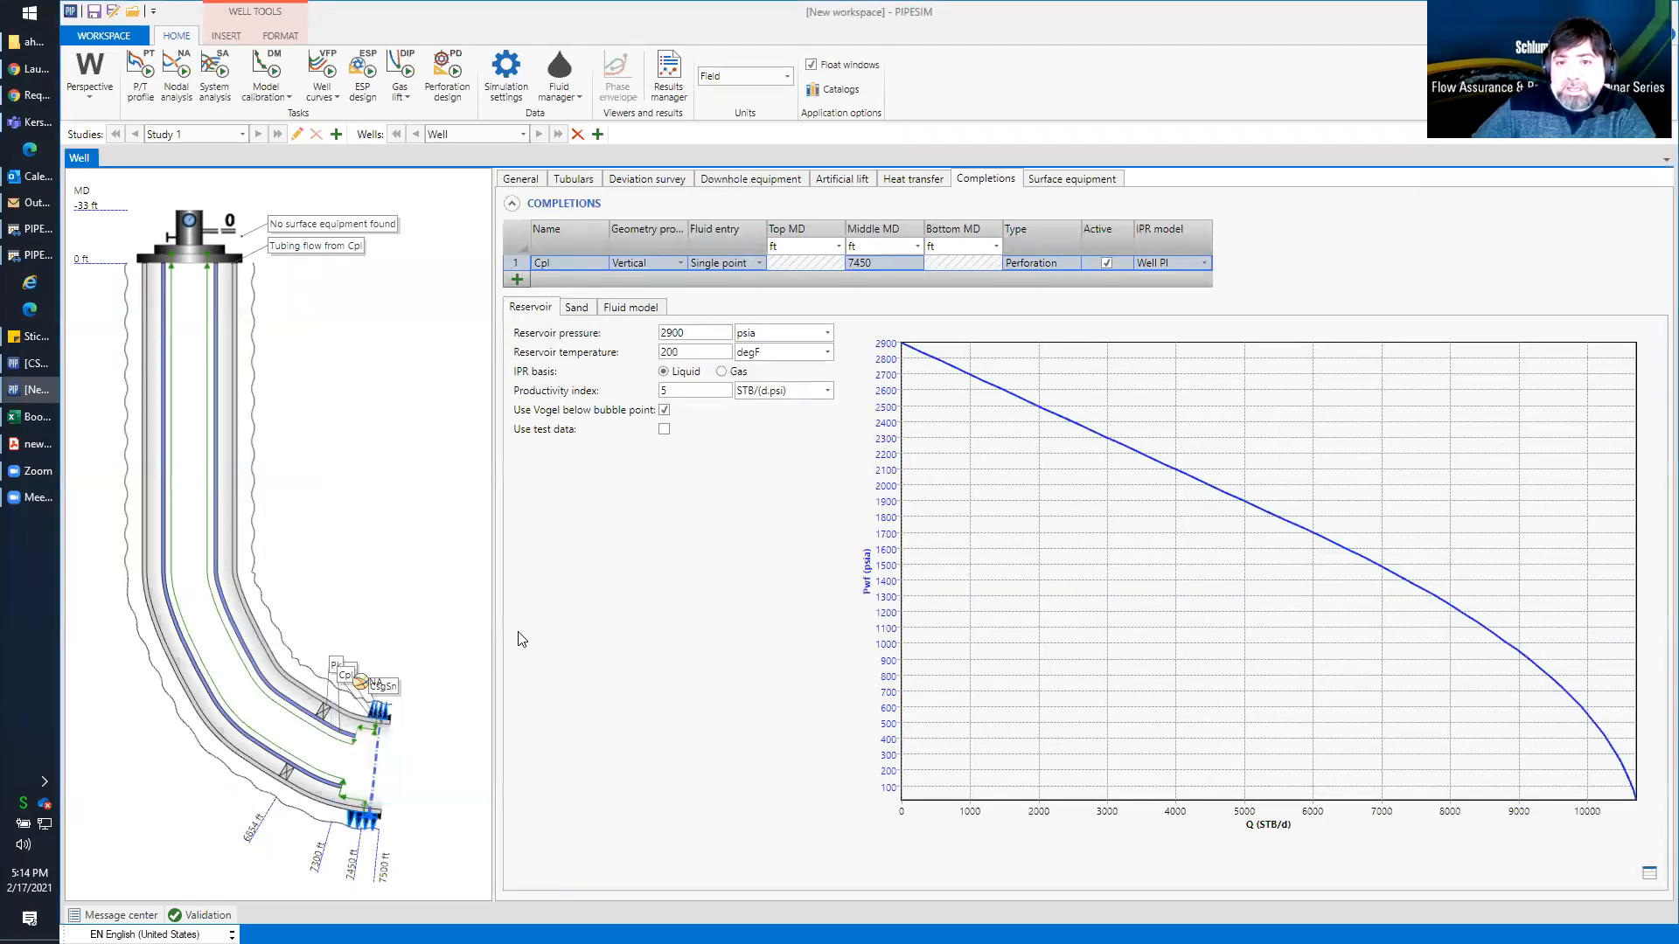
pyautogui.doubleClick(697, 328)
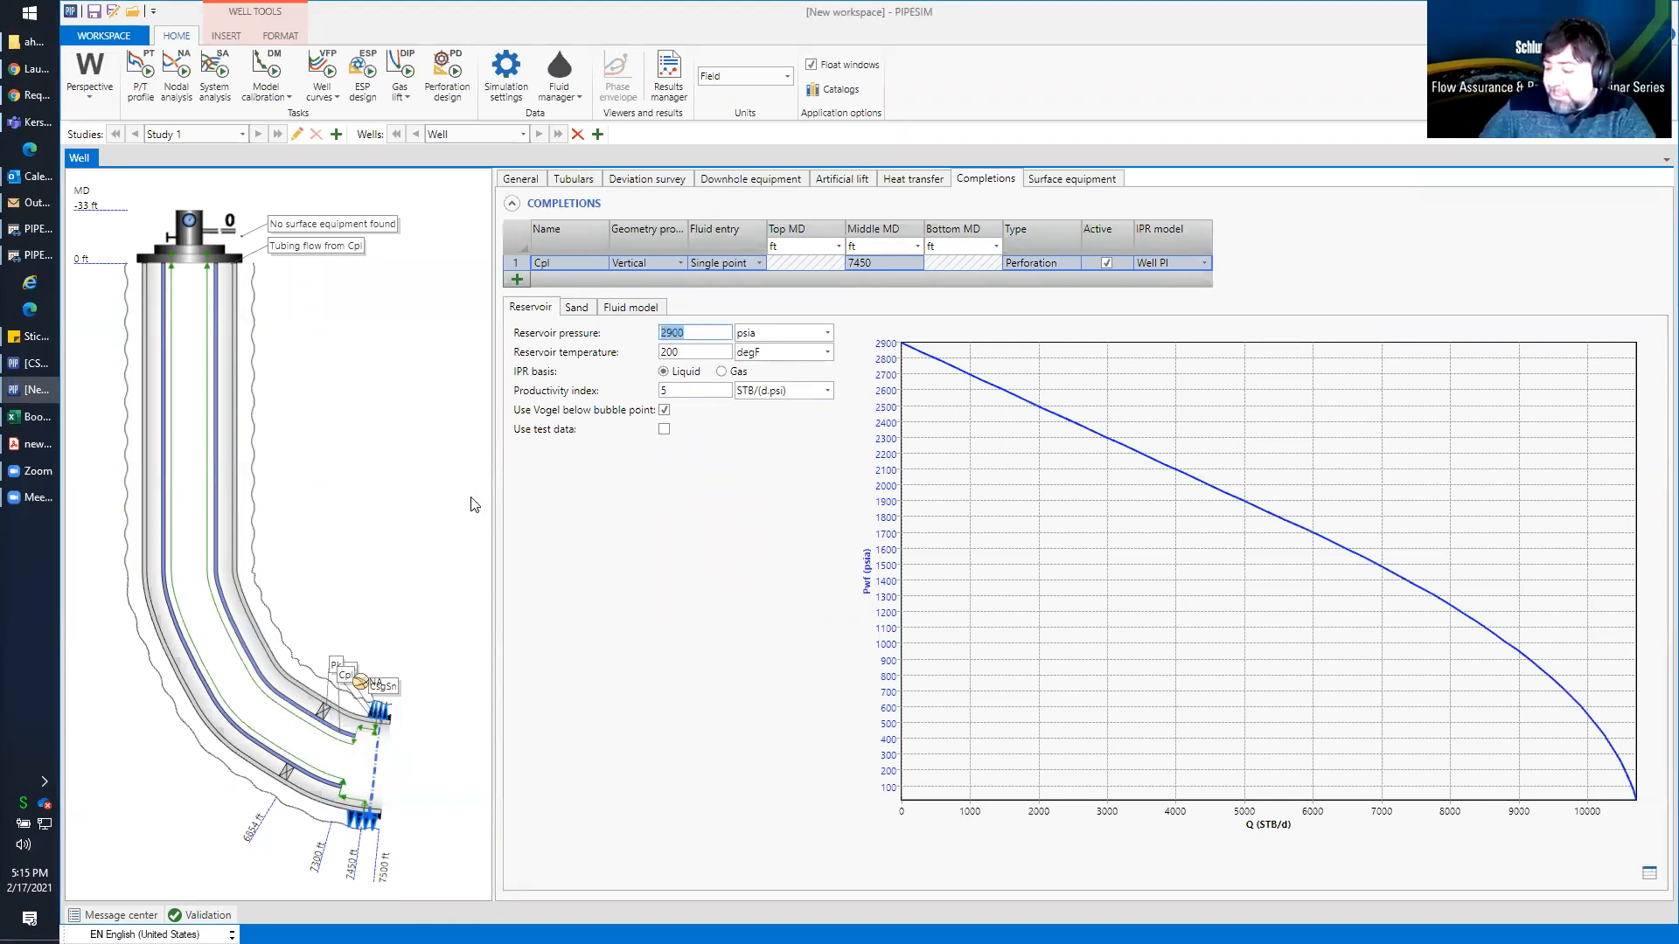
pyautogui.write('2')
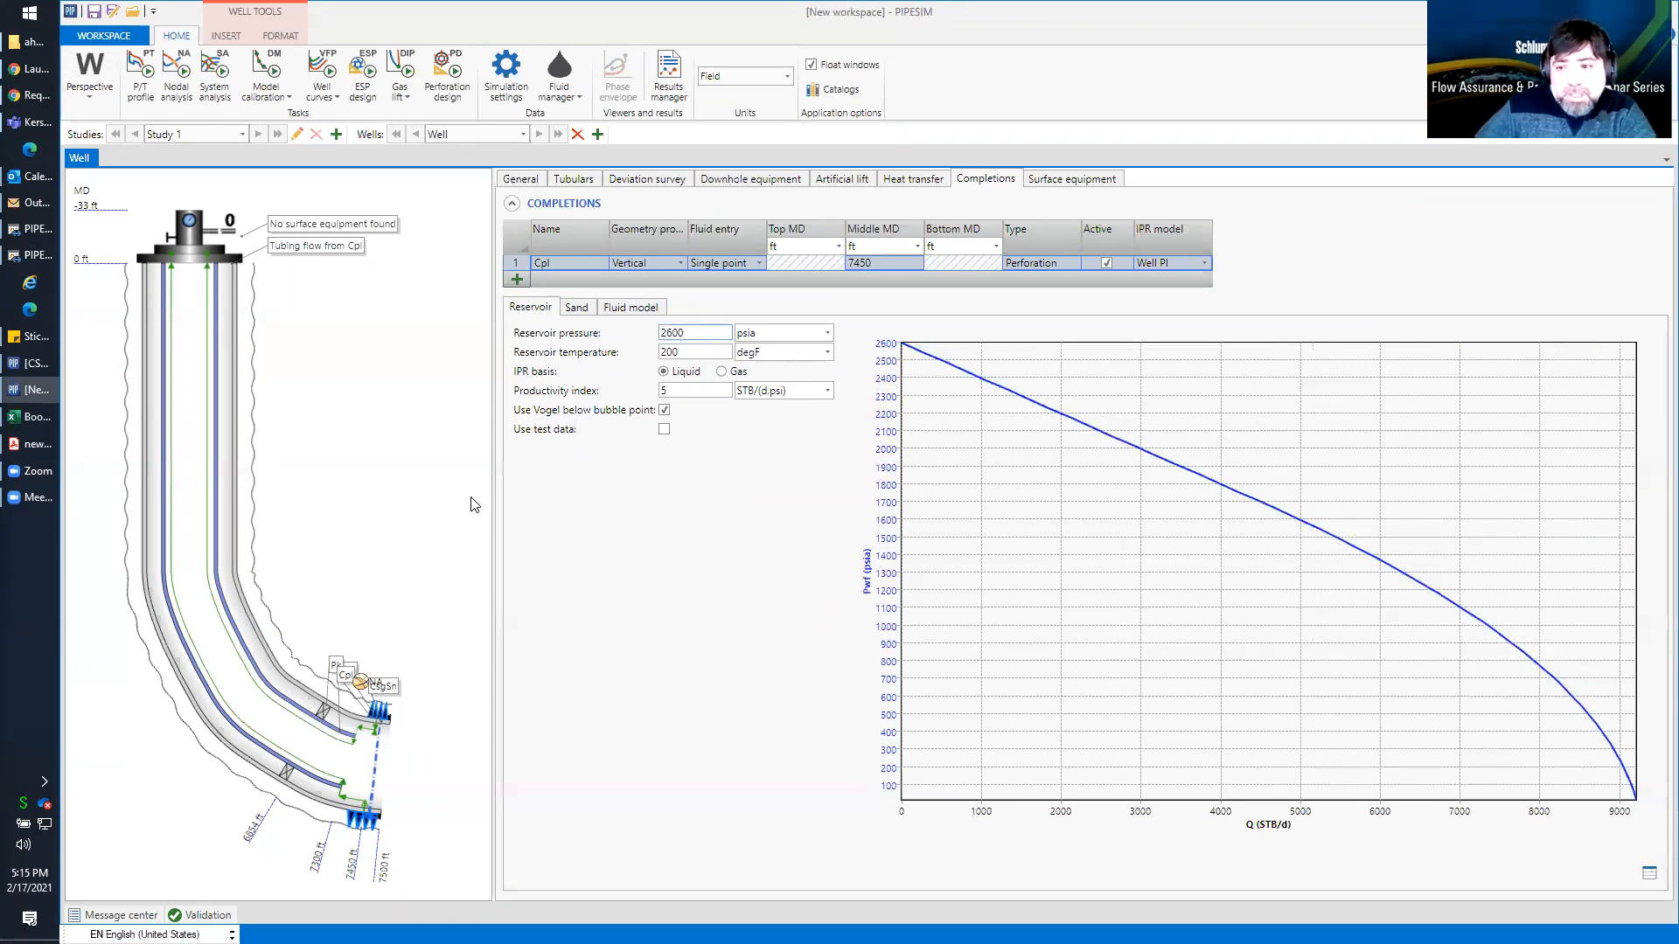
# Reset the nodal analysis boundary conditions and rerun it with an outlet pressure of 350 psia
pyautogui.click(176, 77)
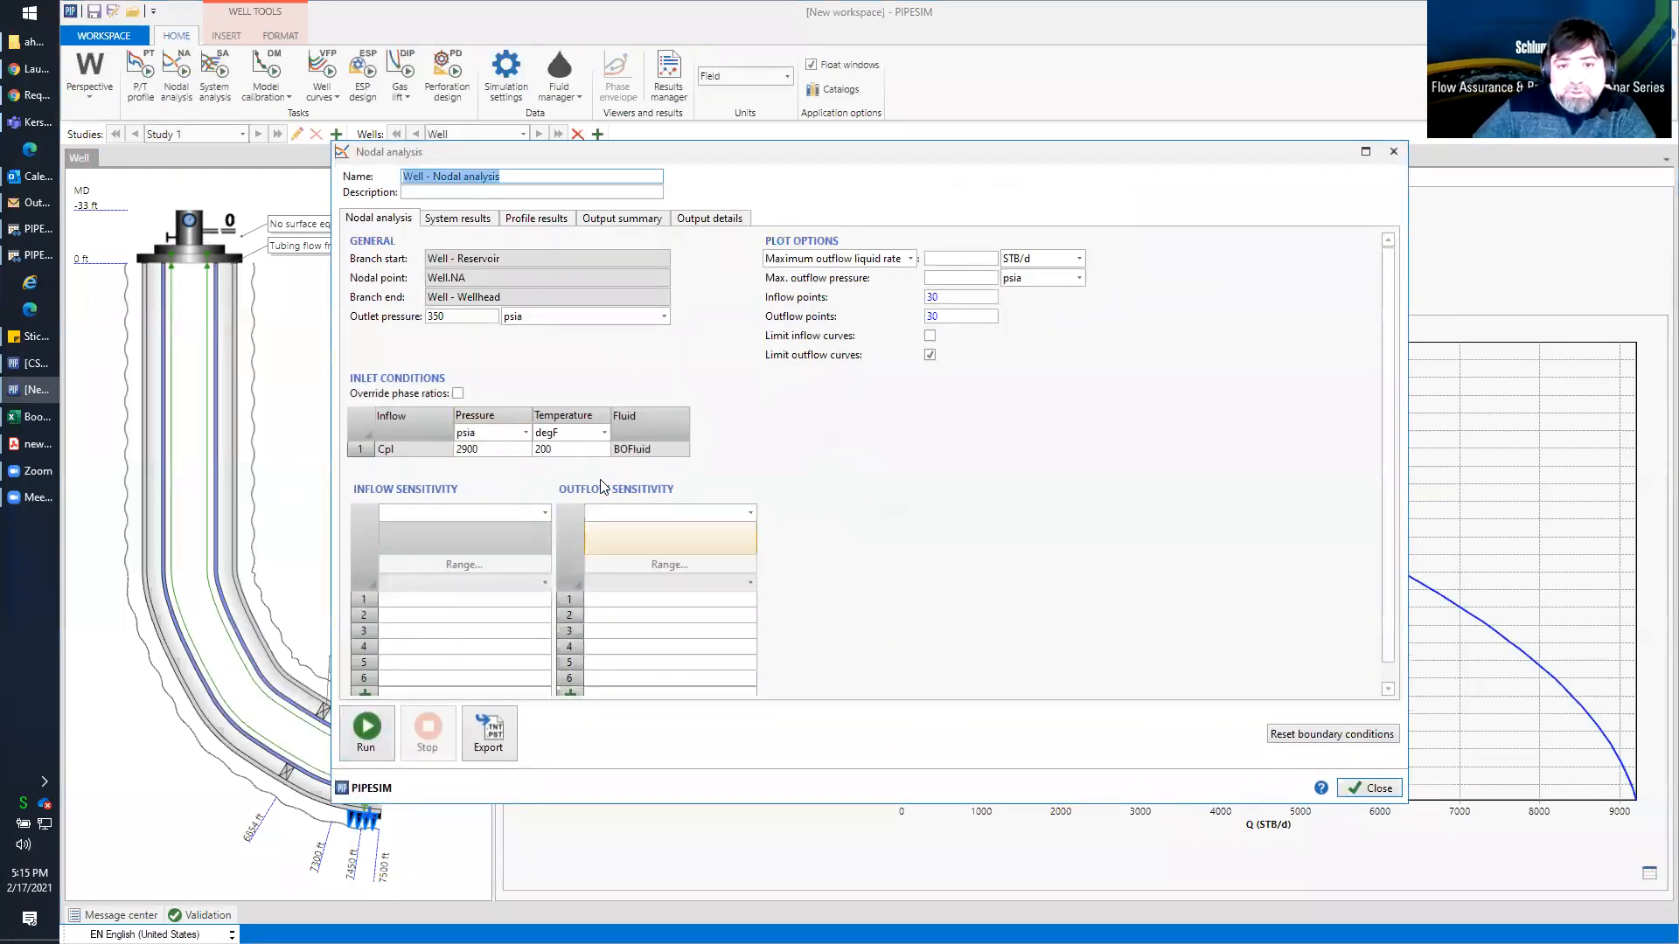
pyautogui.click(1321, 733)
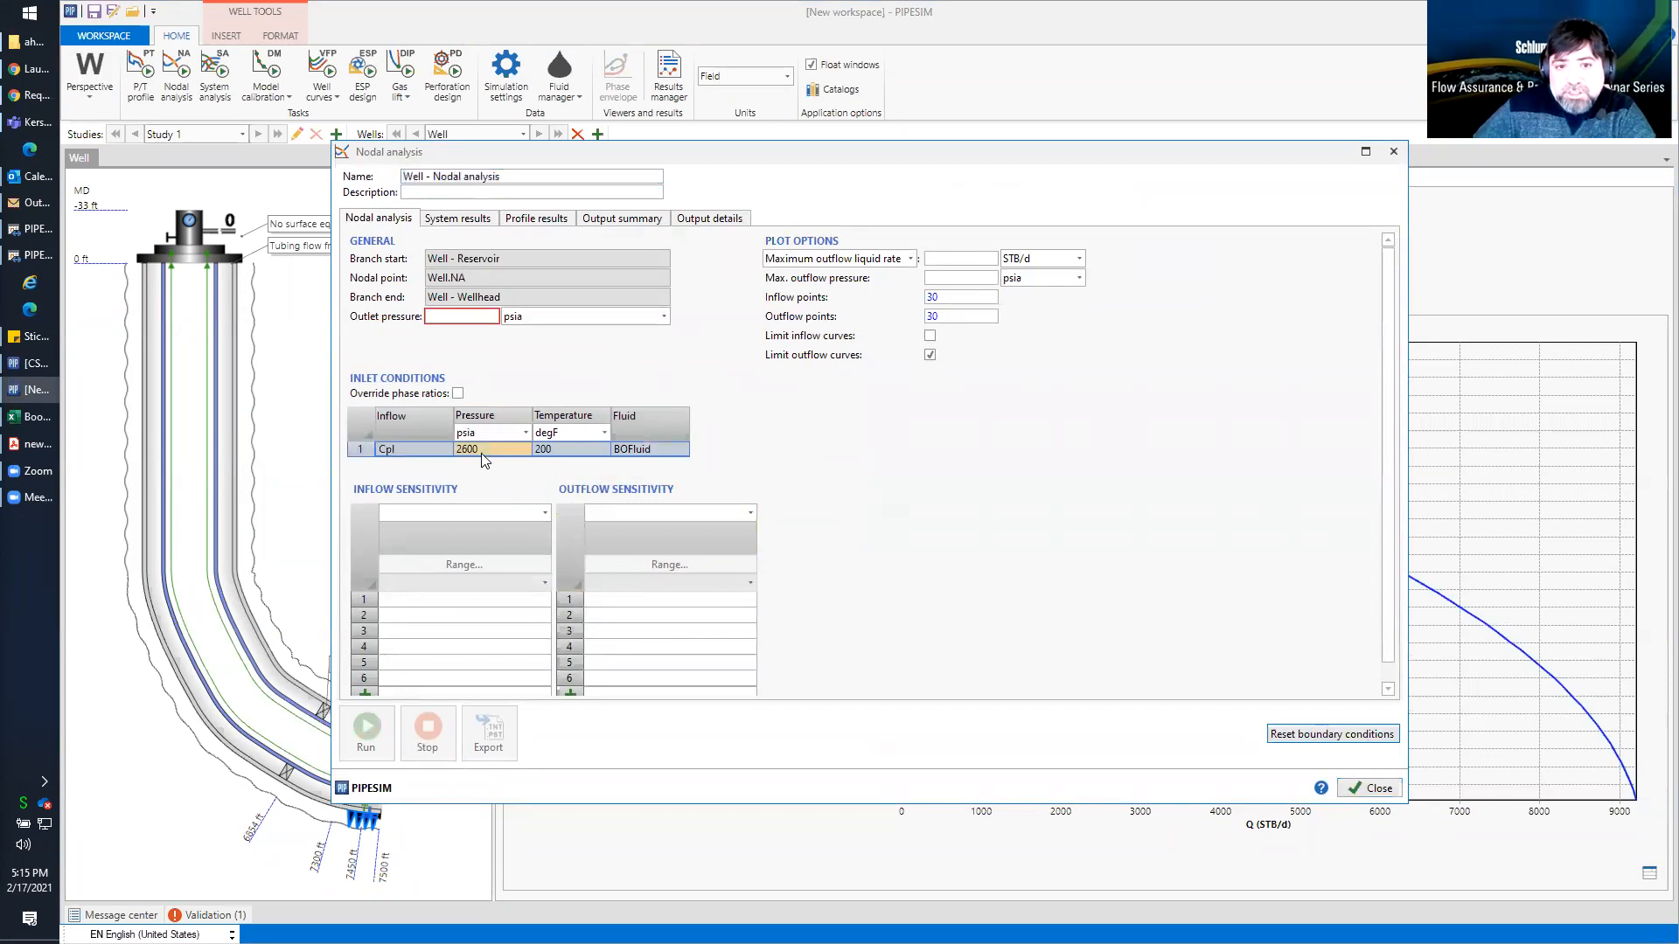
pyautogui.click(440, 320)
pyautogui.write('350')
pyautogui.click(365, 731)
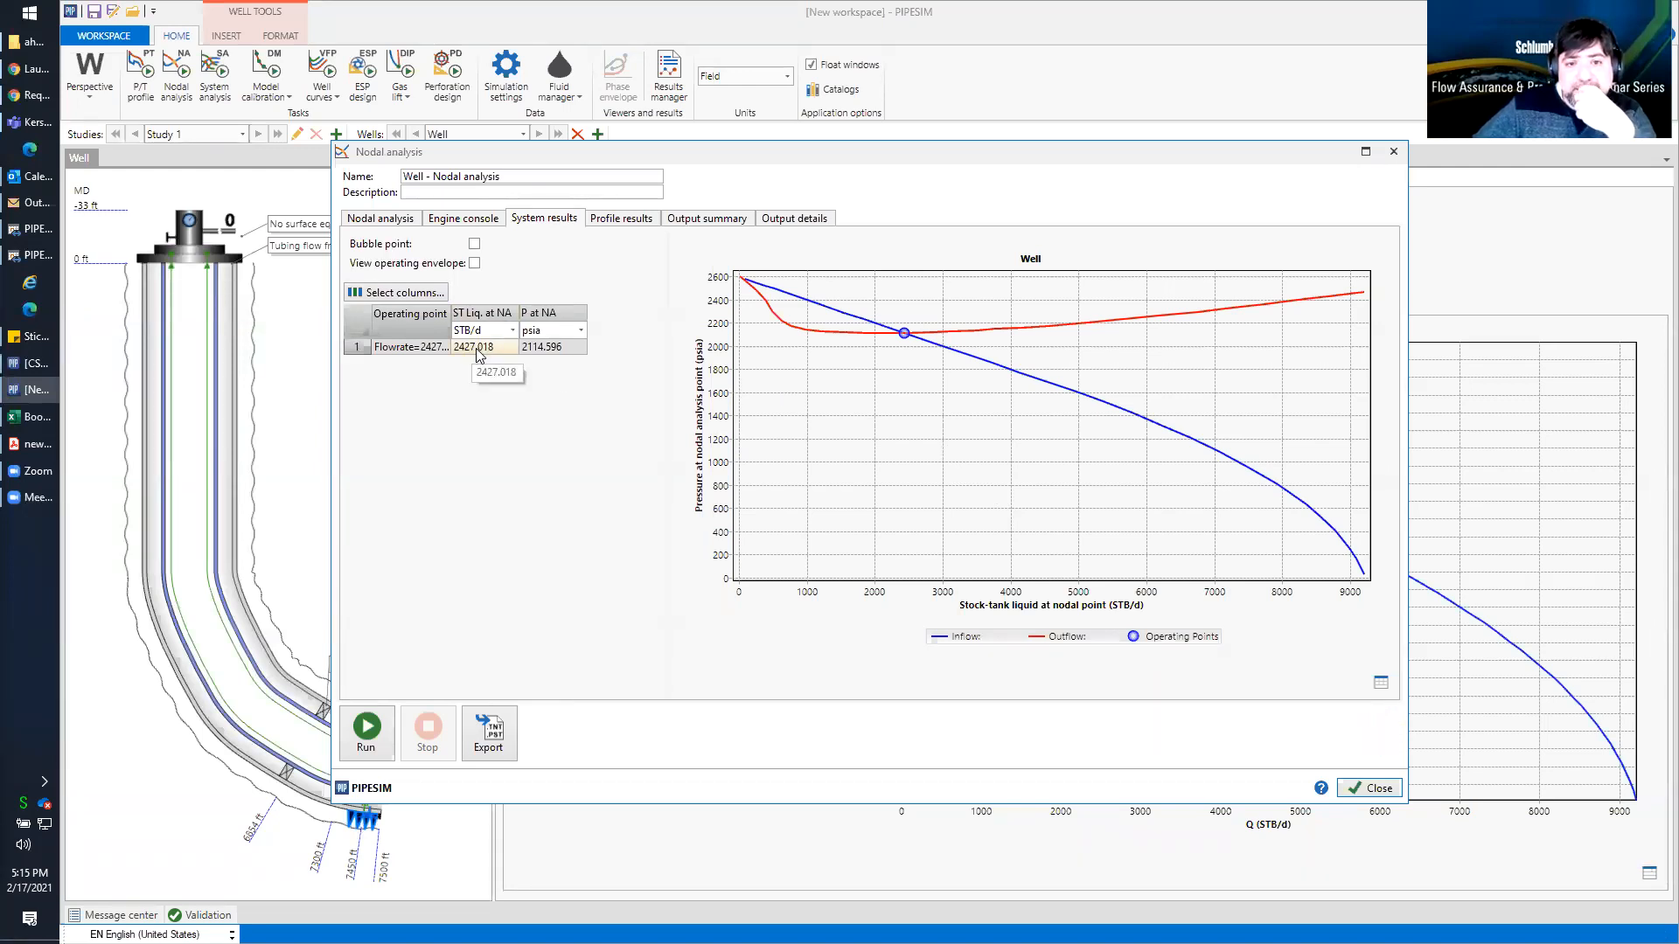
# Widen the operating point result columns to read the liquid rate at the nodal point, and close the nodal analysis
pyautogui.moveTo(519, 315); pyautogui.dragTo(530, 314)
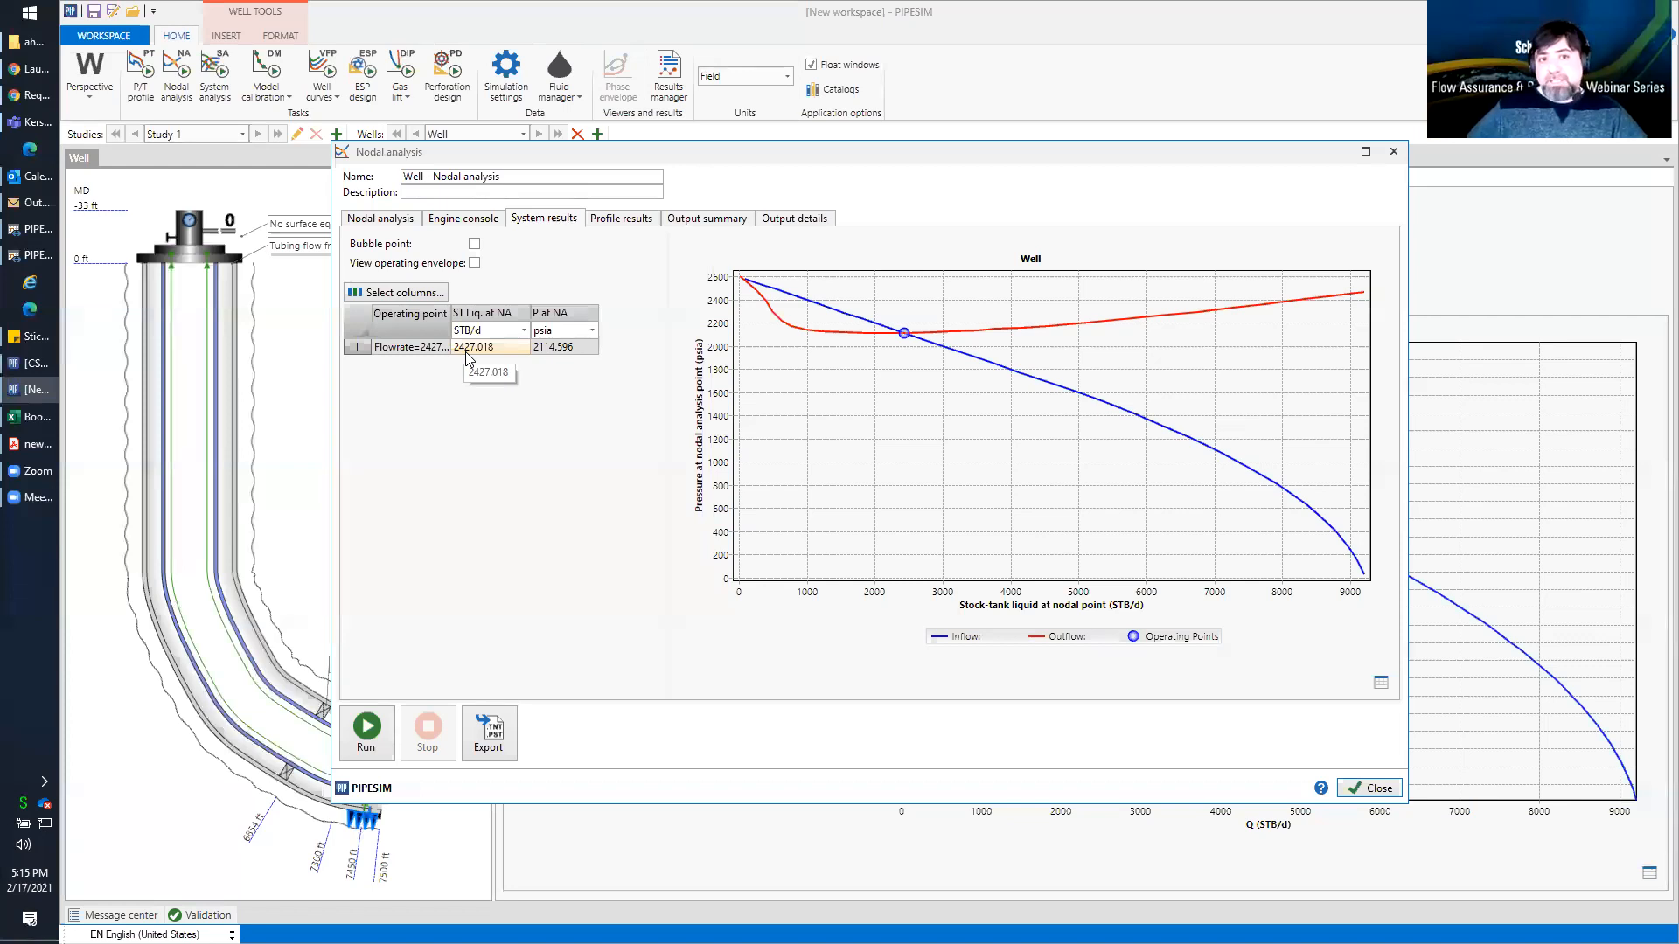
pyautogui.moveTo(450, 319); pyautogui.dragTo(487, 321)
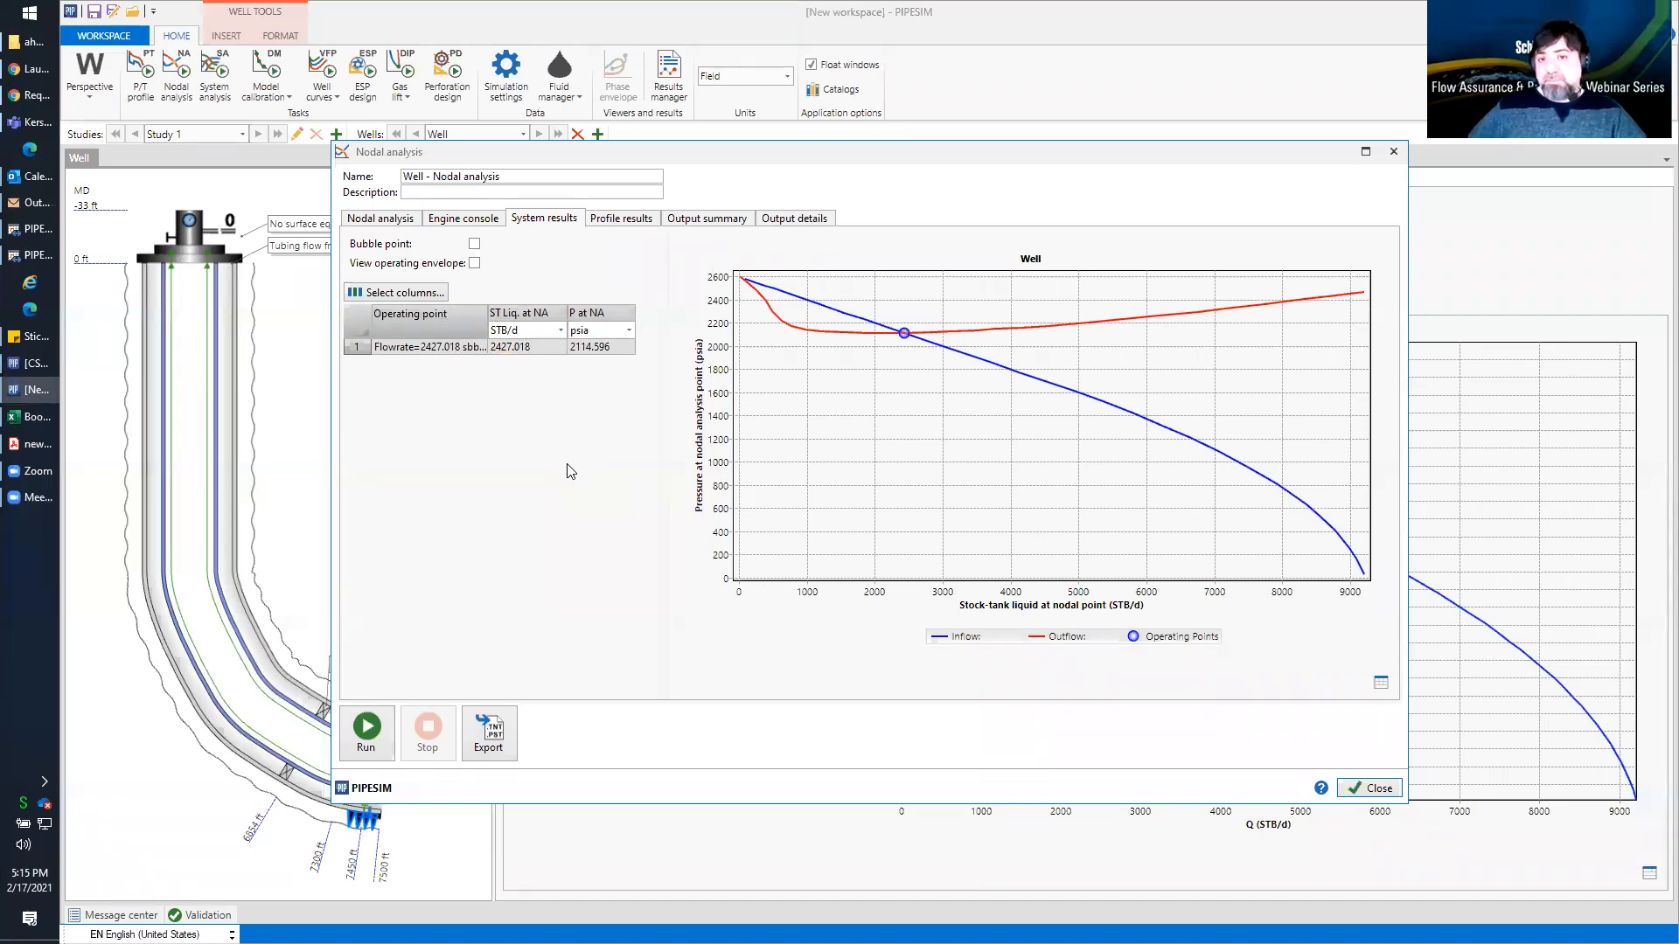
pyautogui.click(535, 347)
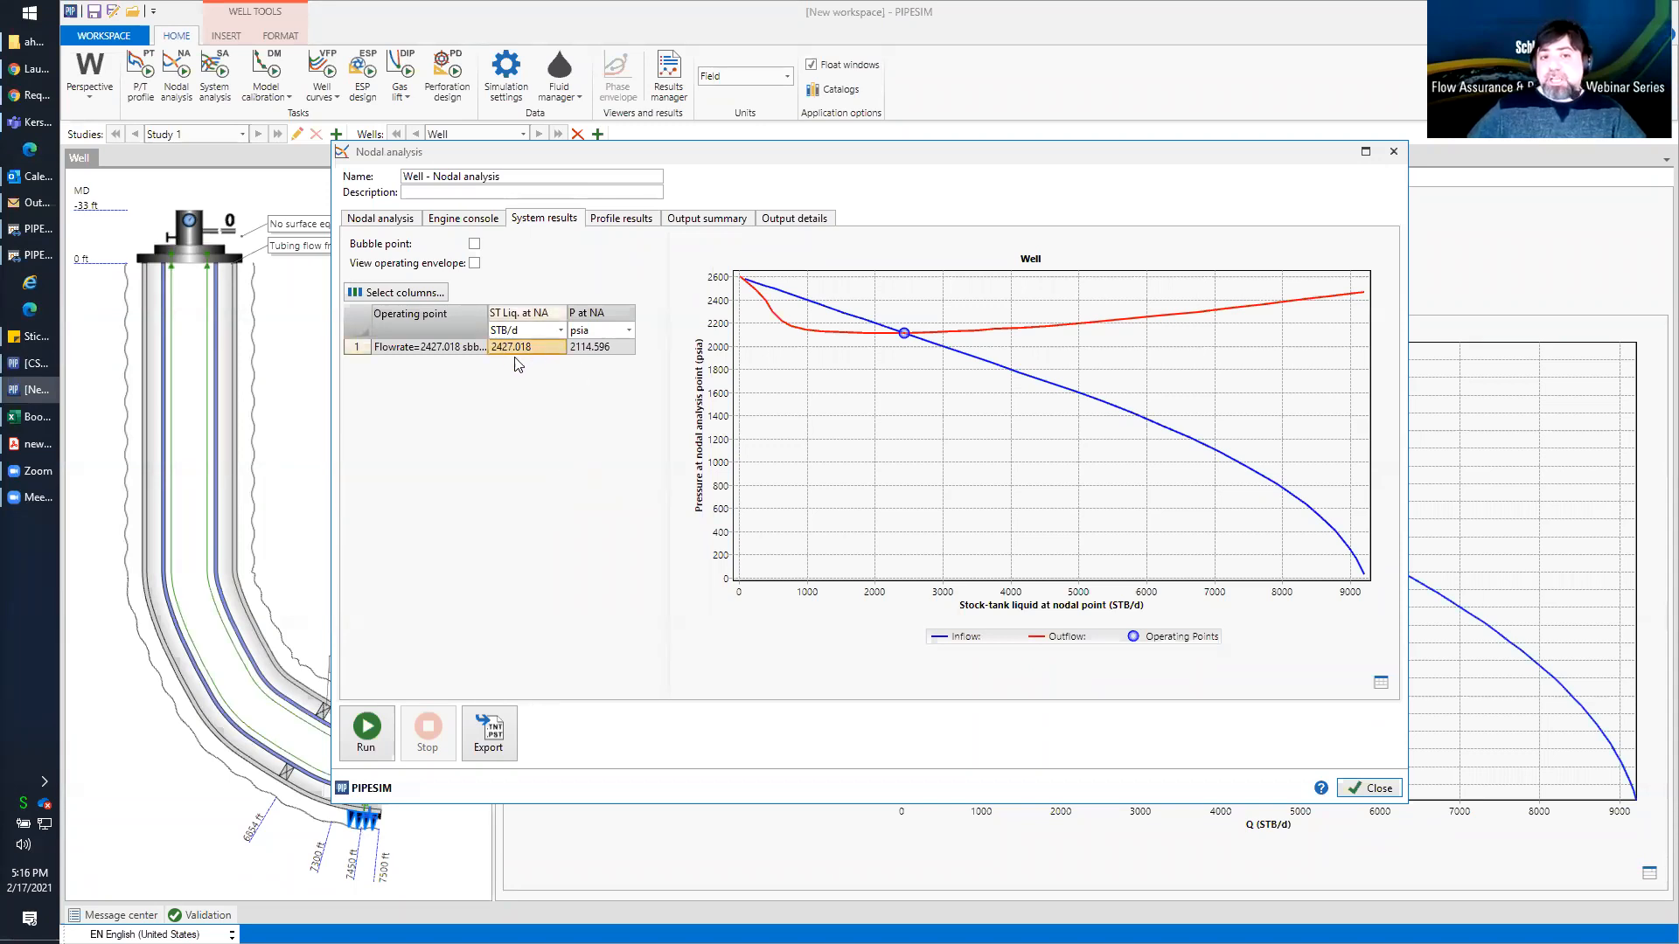
pyautogui.click(1371, 790)
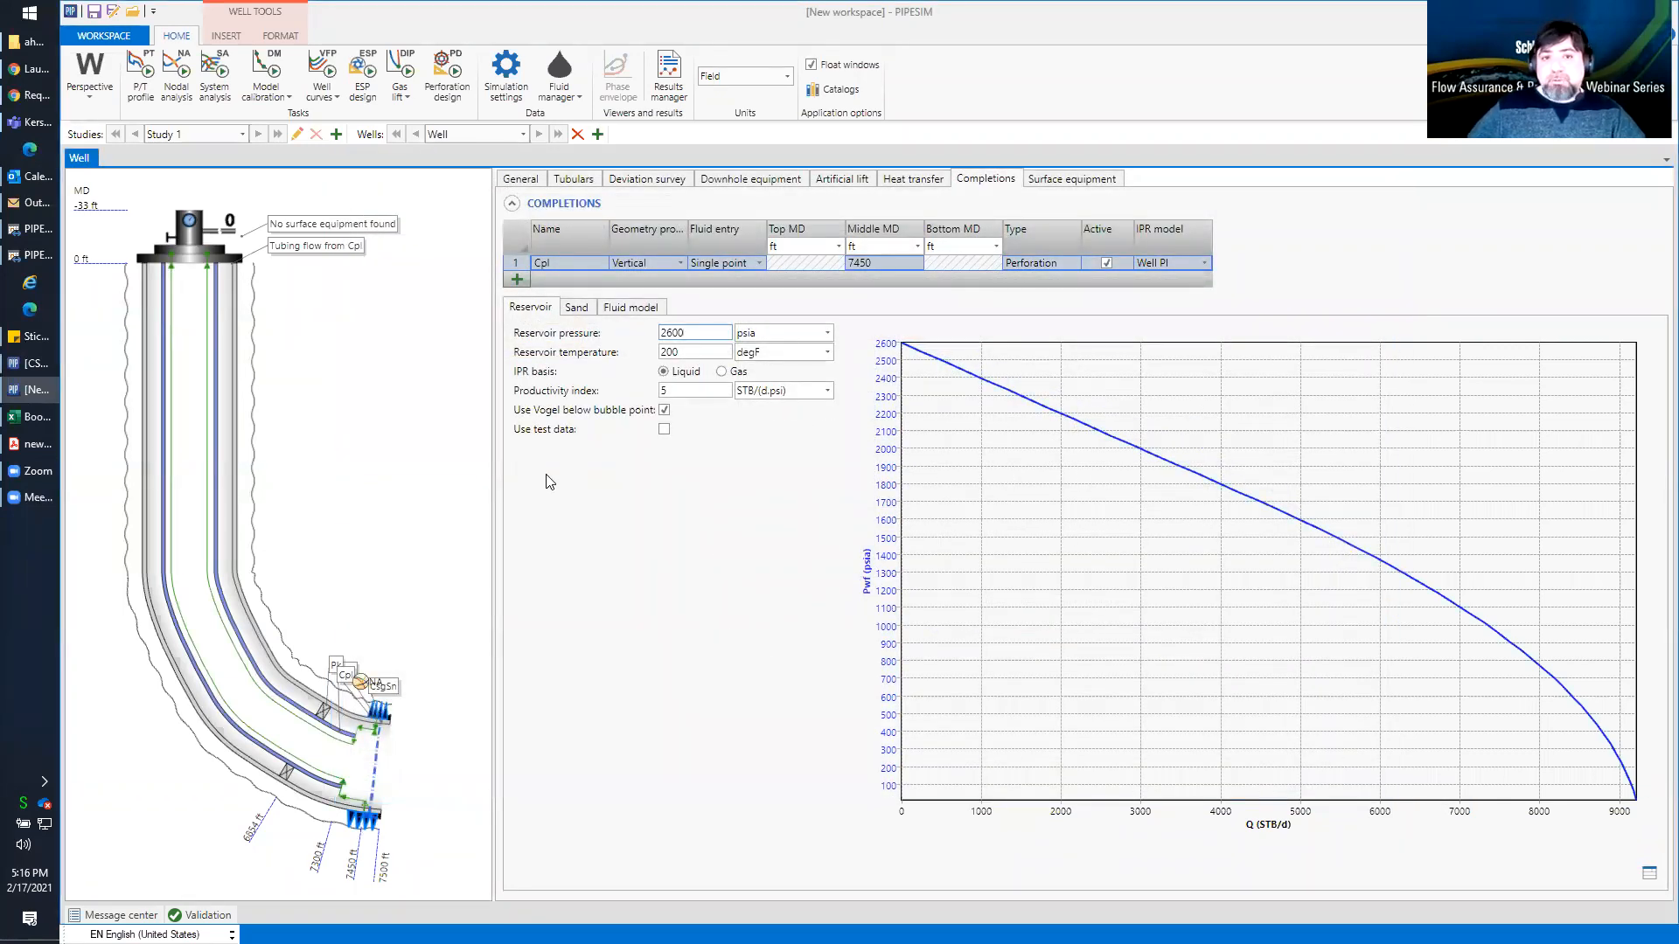
# Examine the nodal analysis system plot with the bubble point line and operating envelope displayed
pyautogui.click(171, 73)
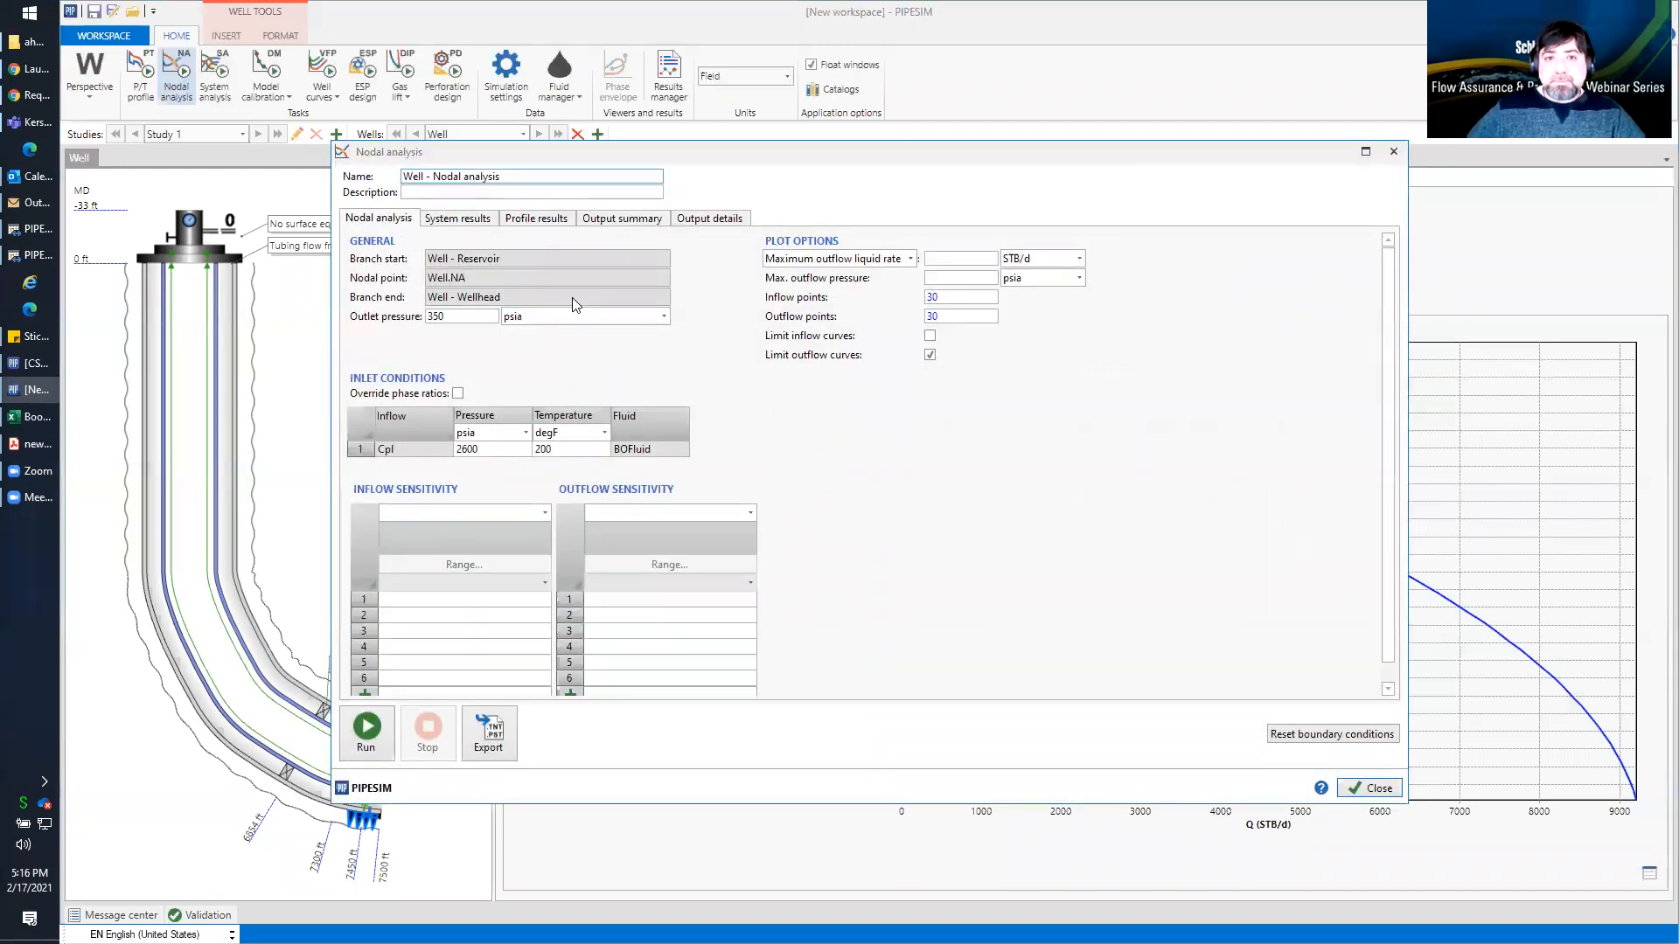
pyautogui.click(459, 219)
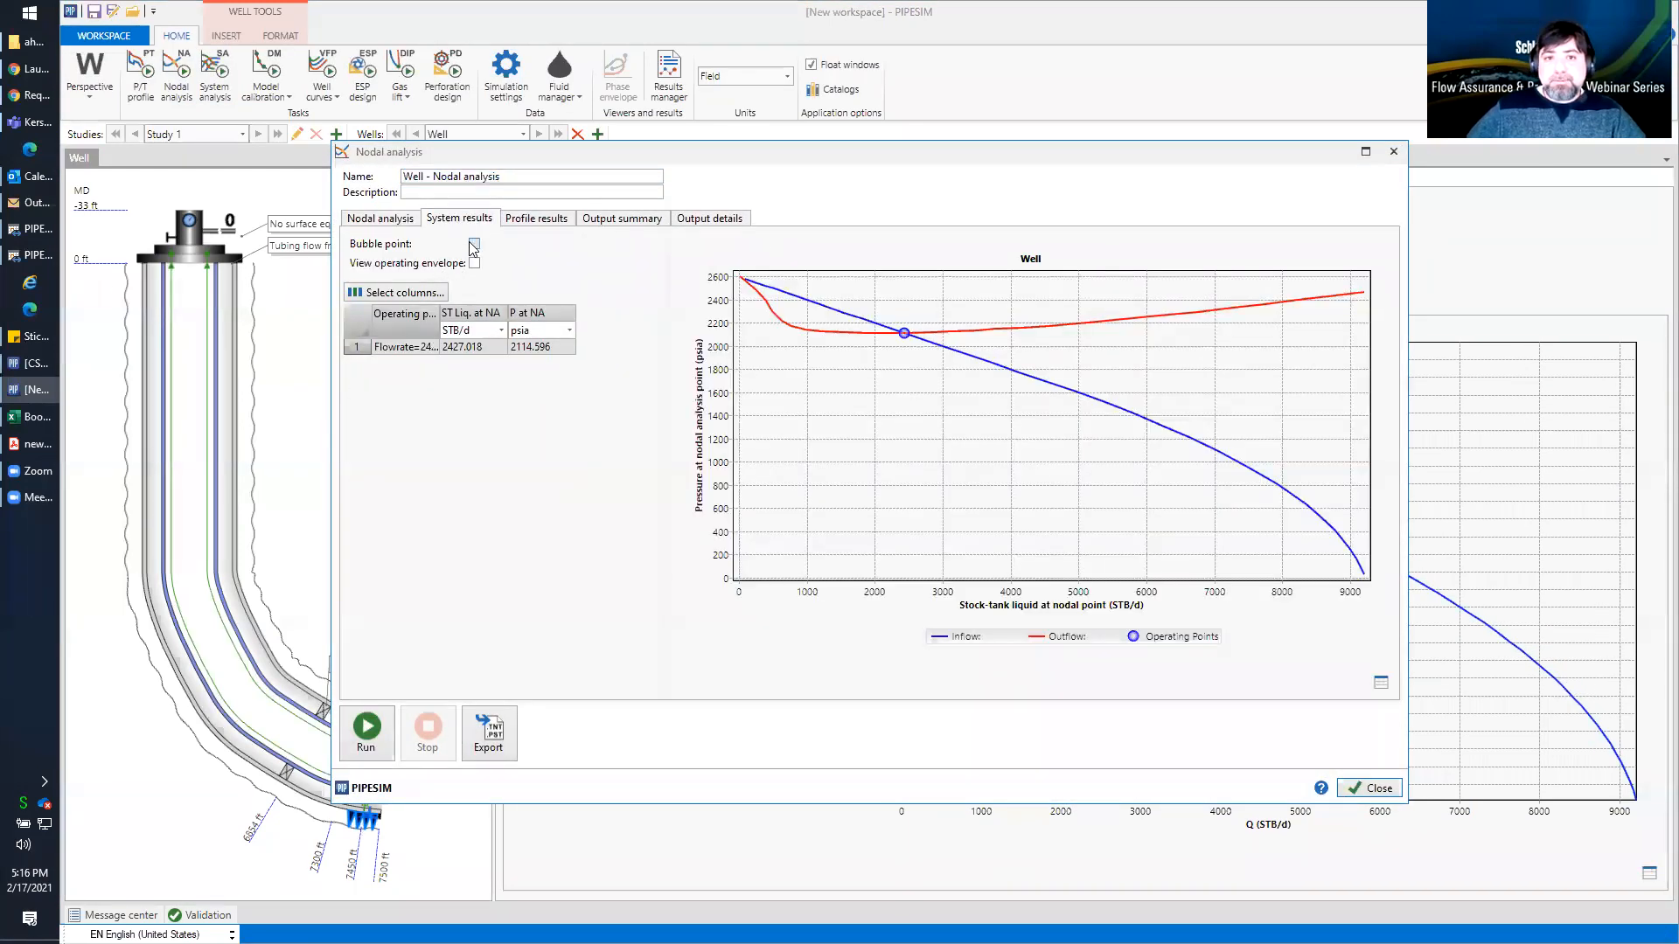
pyautogui.click(474, 244)
pyautogui.click(475, 264)
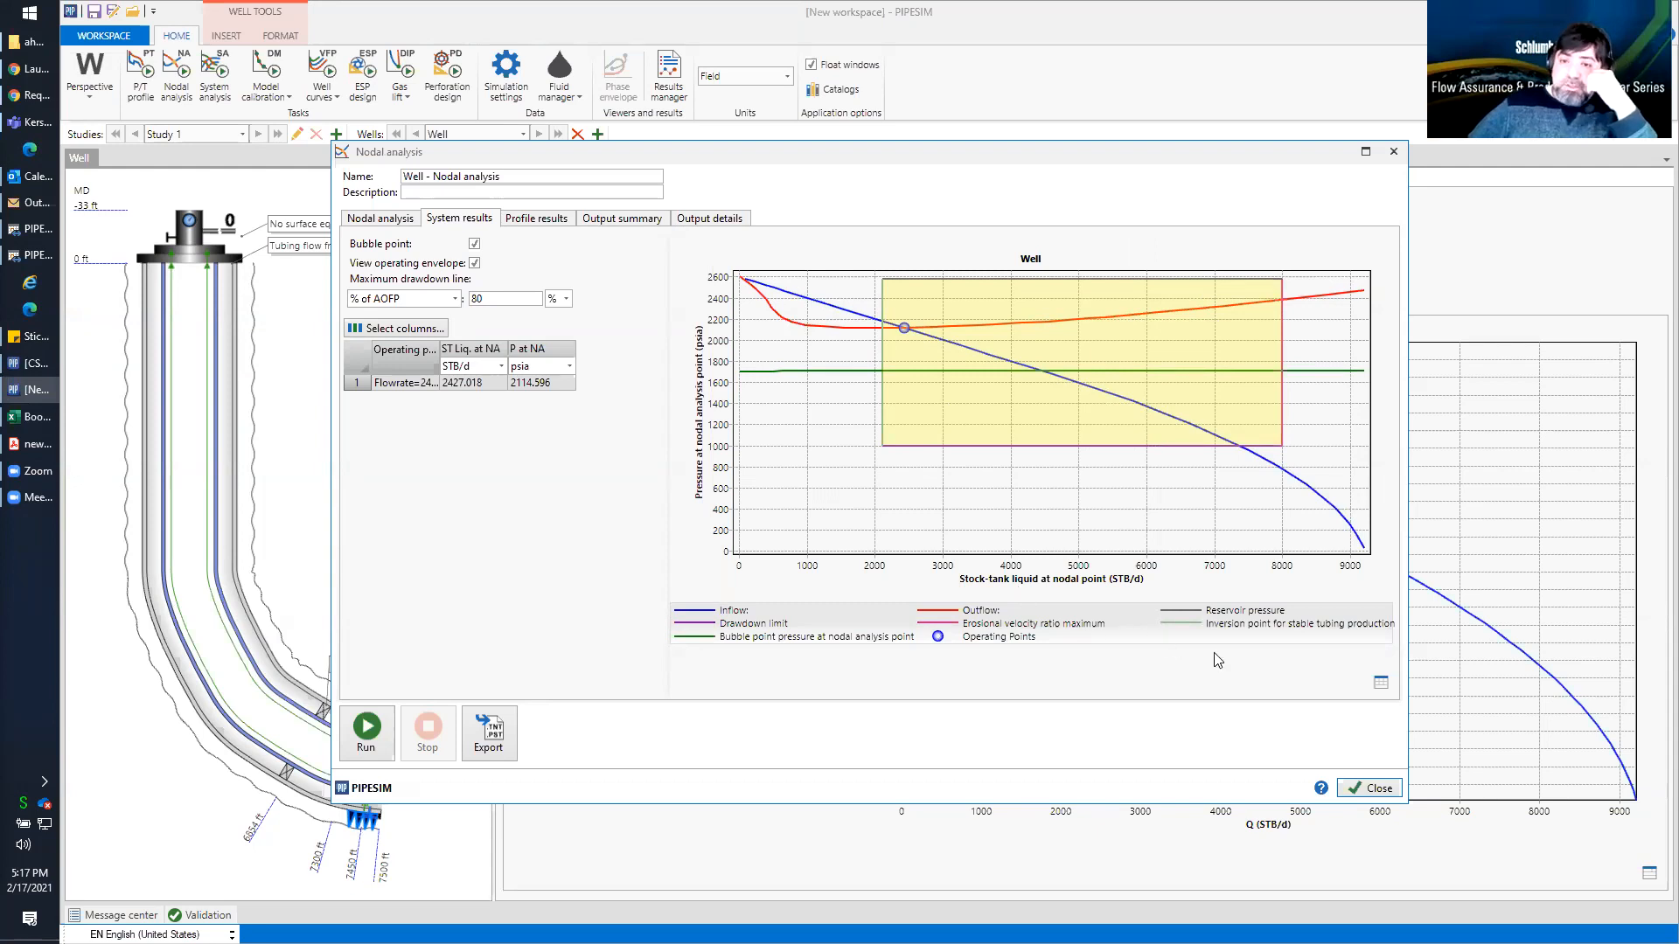
pyautogui.click(1364, 788)
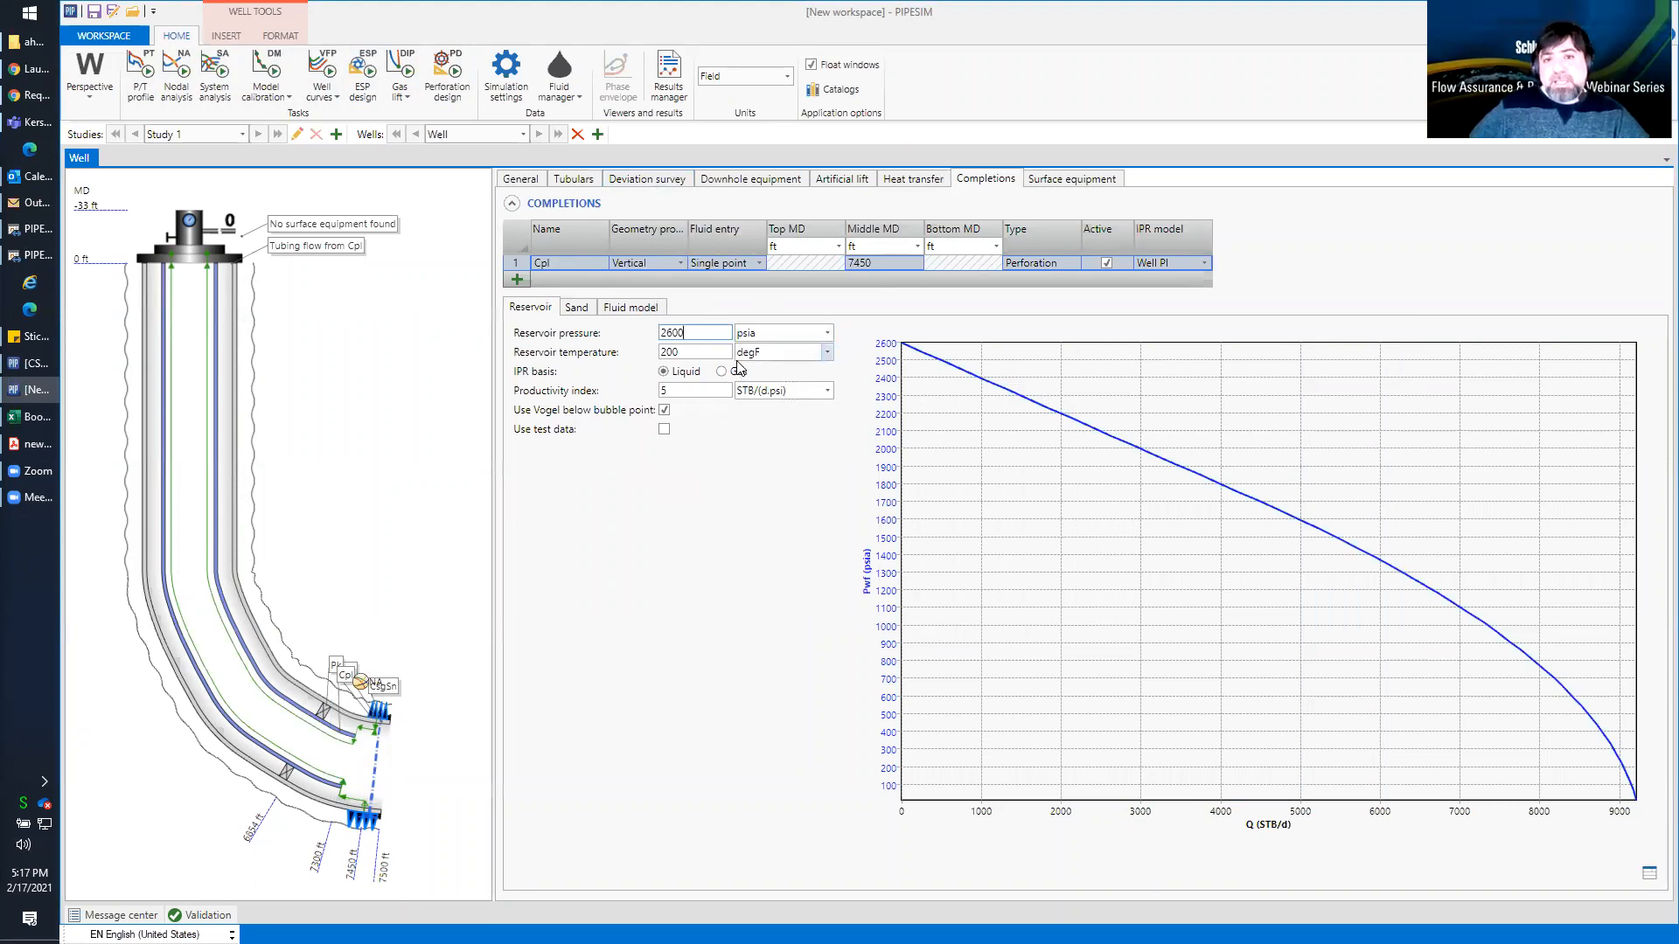
# Run the nodal analysis again with the existing boundary conditions and close its results
pyautogui.click(178, 74)
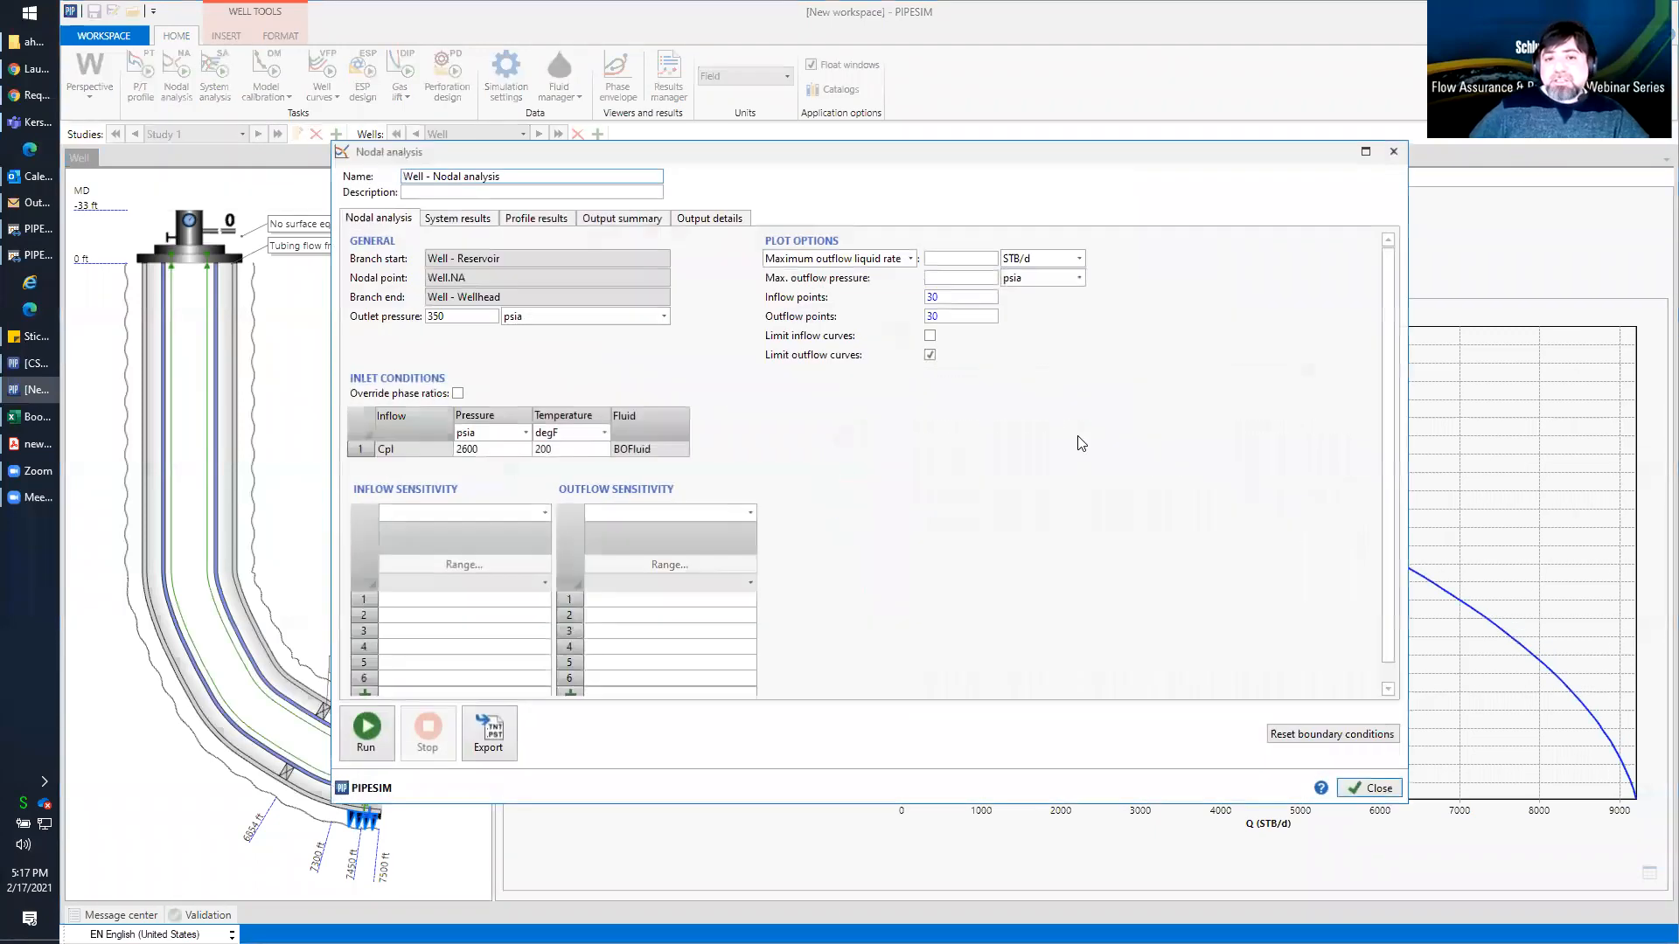
pyautogui.press('F5')
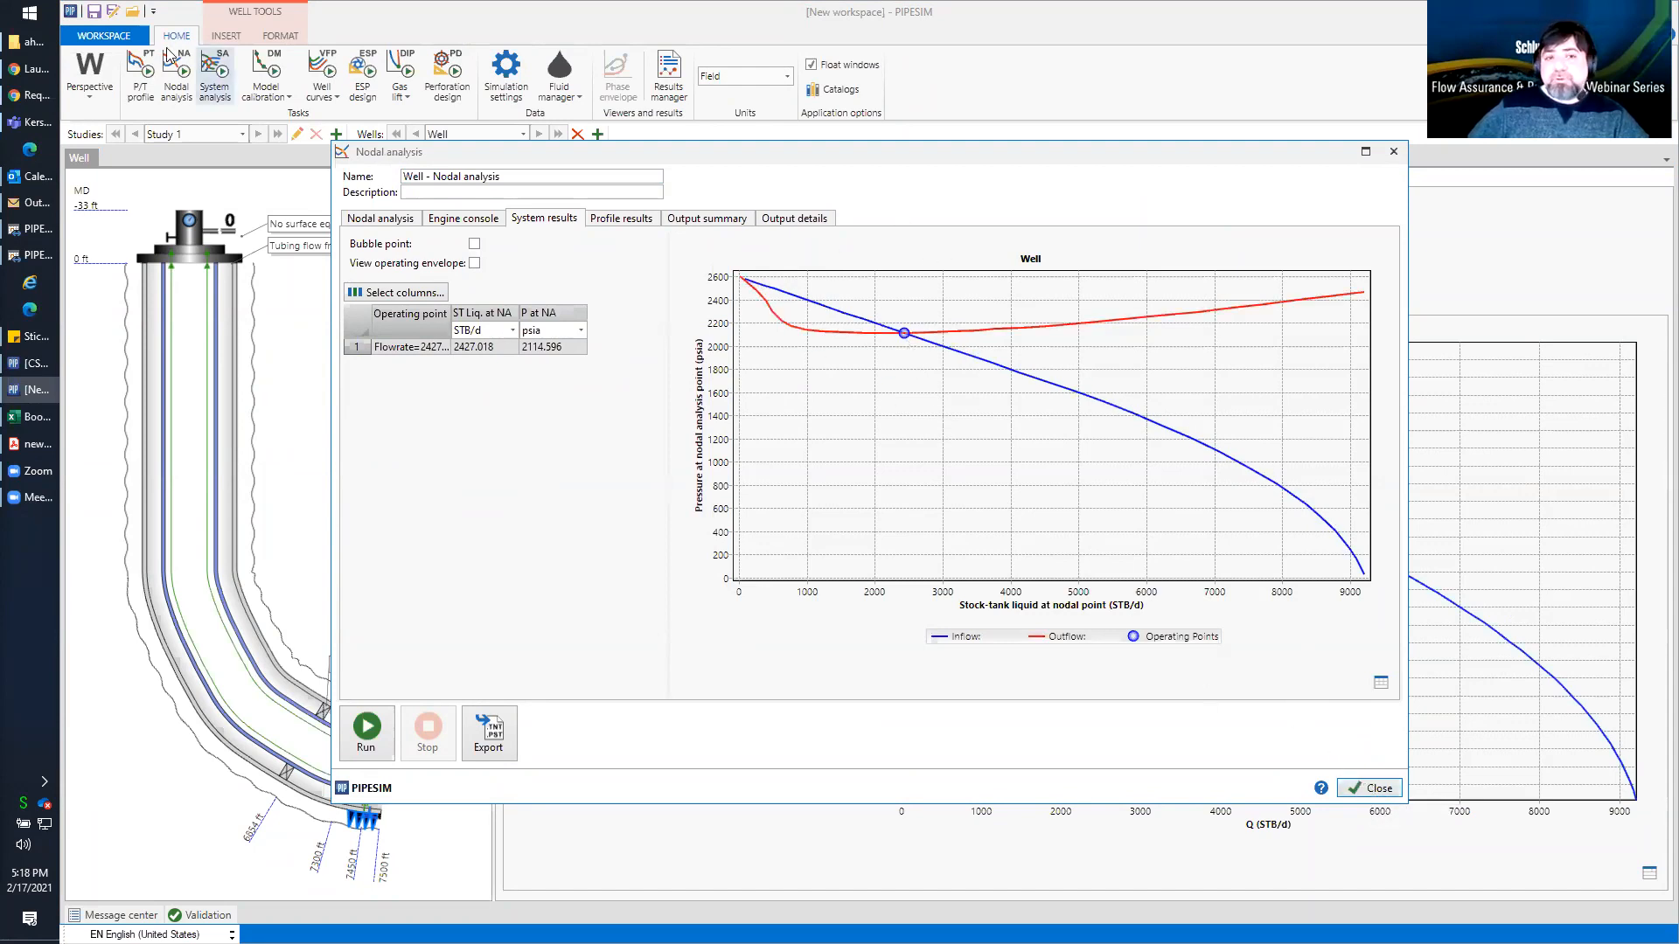
pyautogui.click(1361, 784)
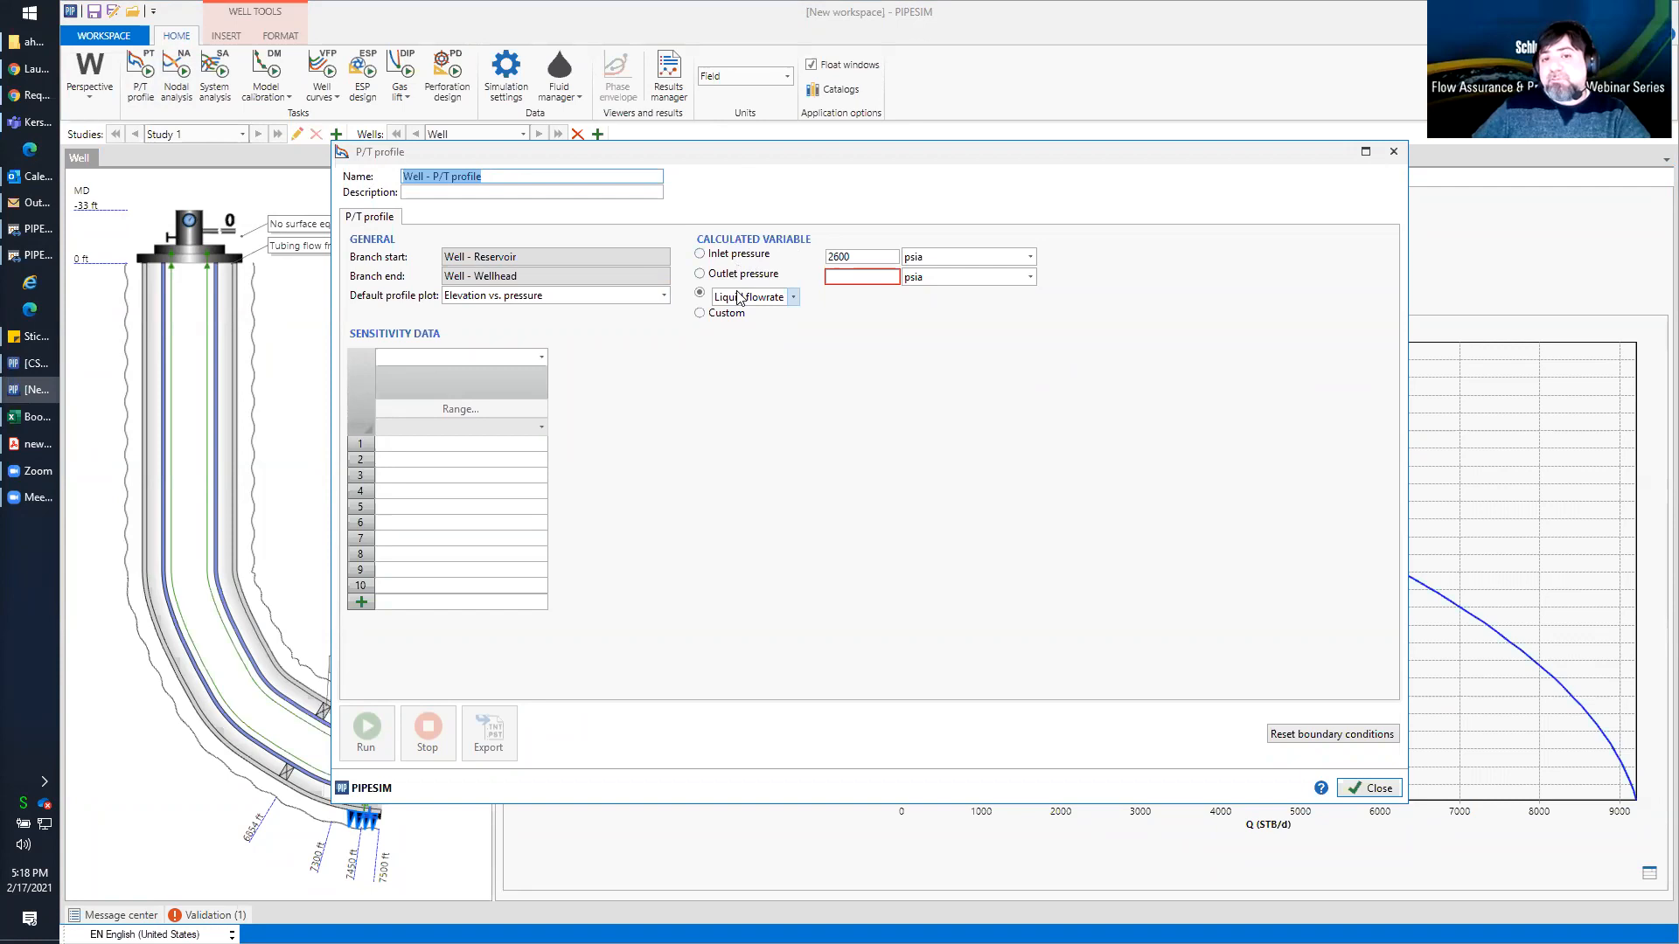
# Run a P/T profile with liquid flowrate as the calculated variable and an outlet pressure of 350 psia
pyautogui.click(700, 294)
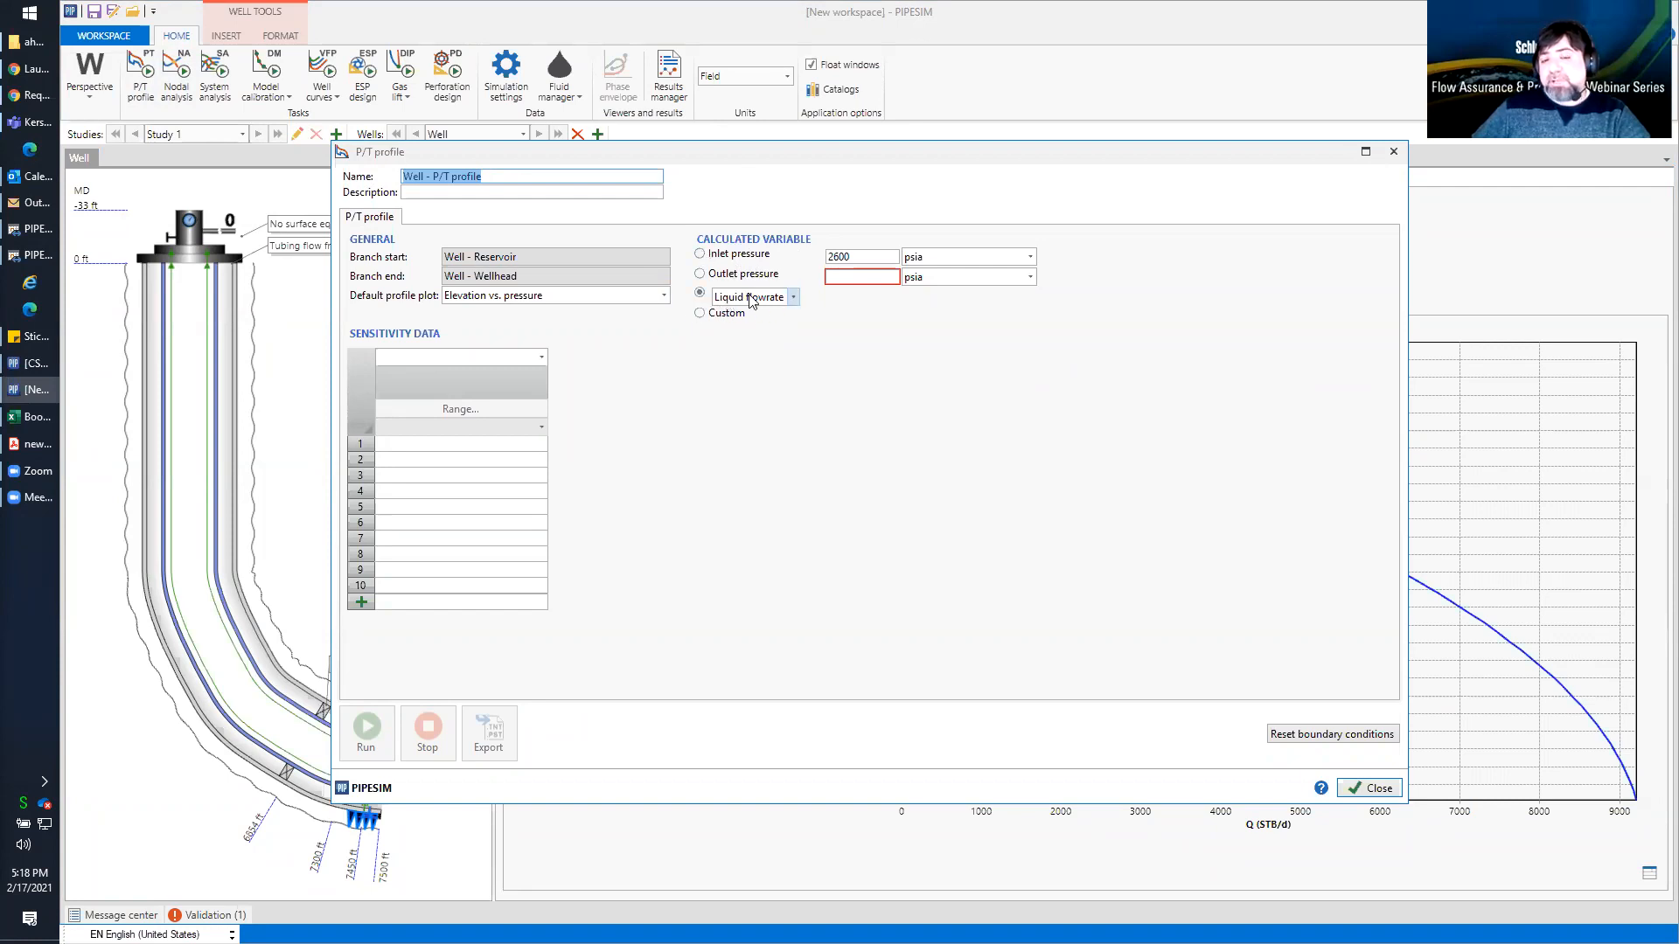
pyautogui.click(842, 278)
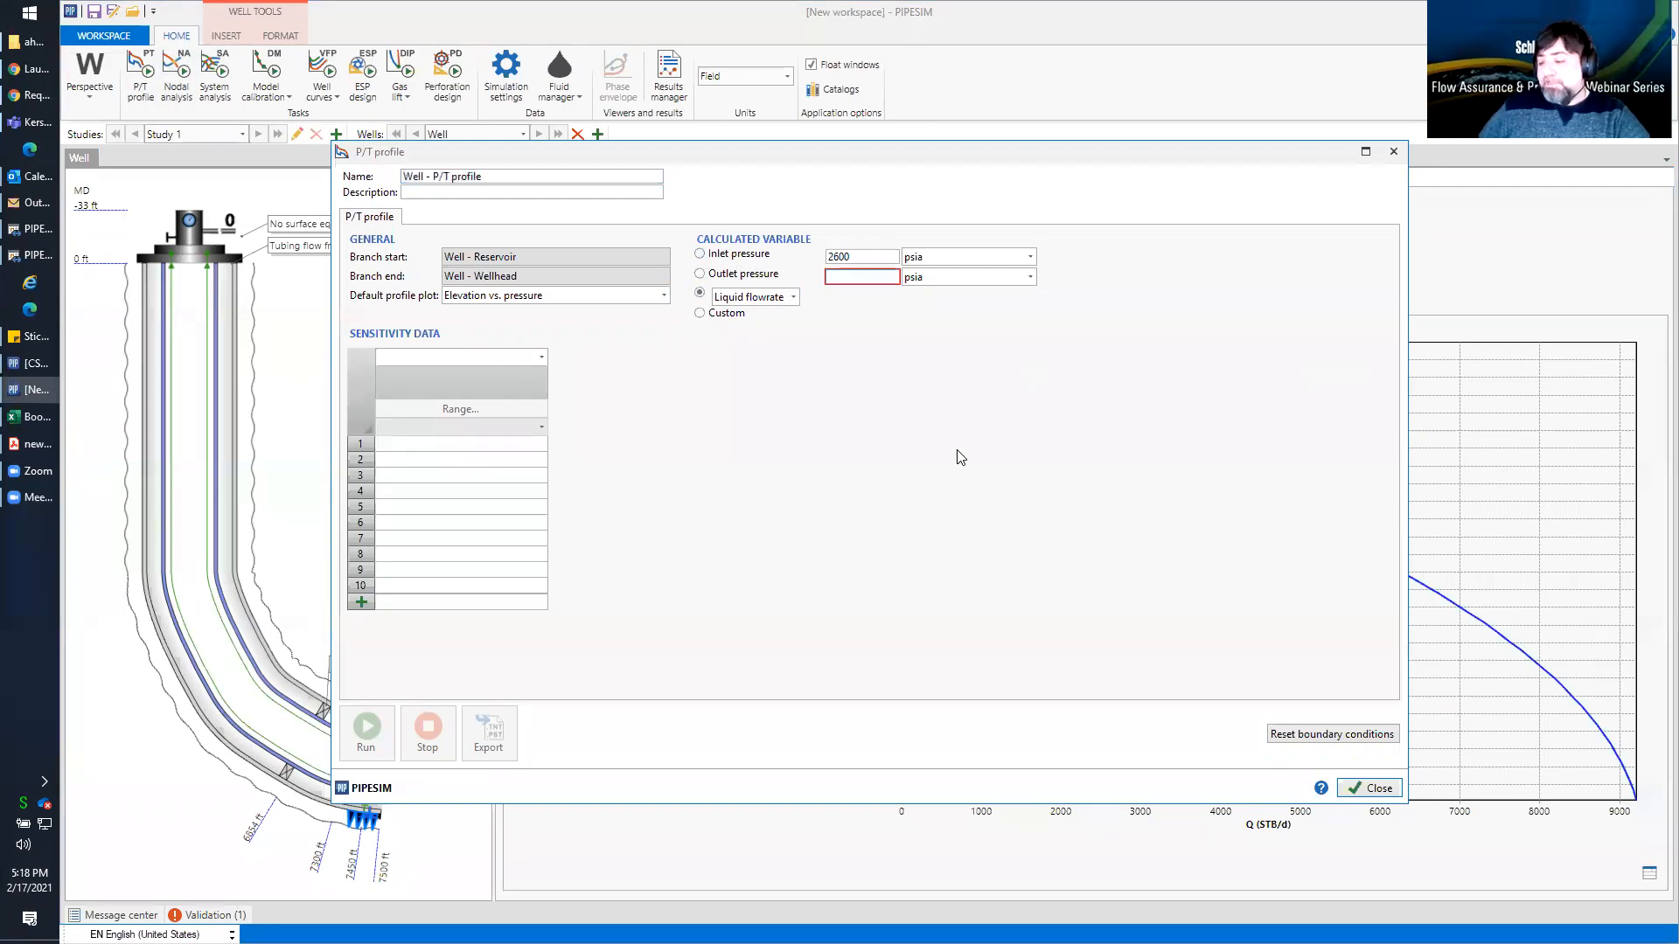
pyautogui.write('350')
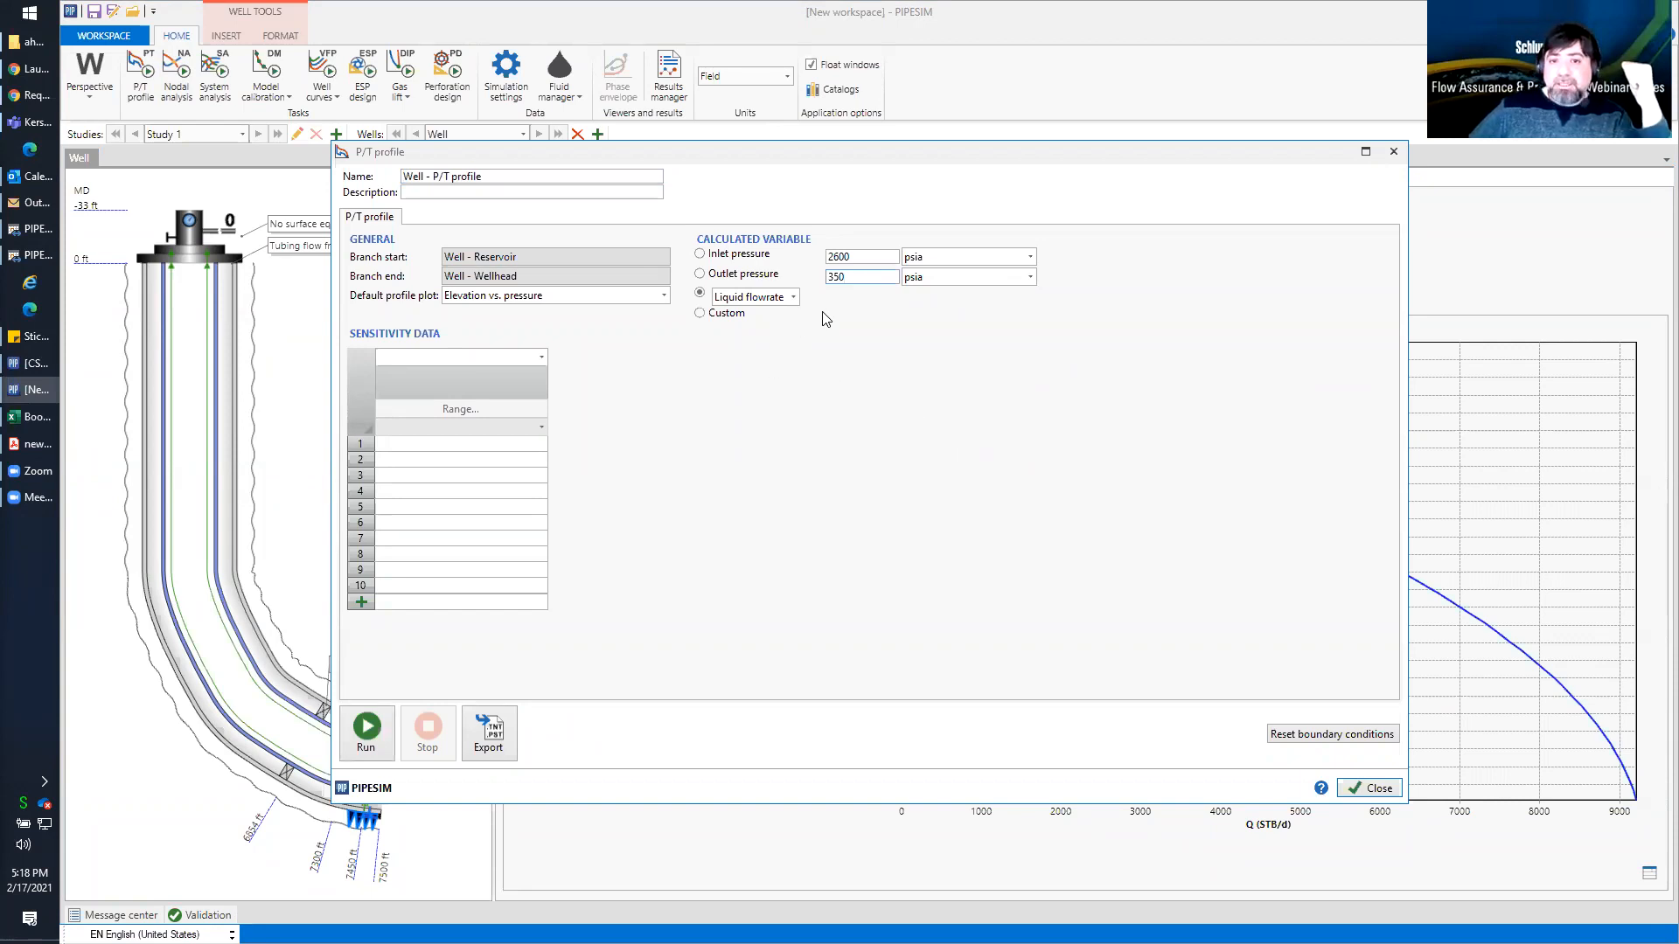
pyautogui.click(366, 729)
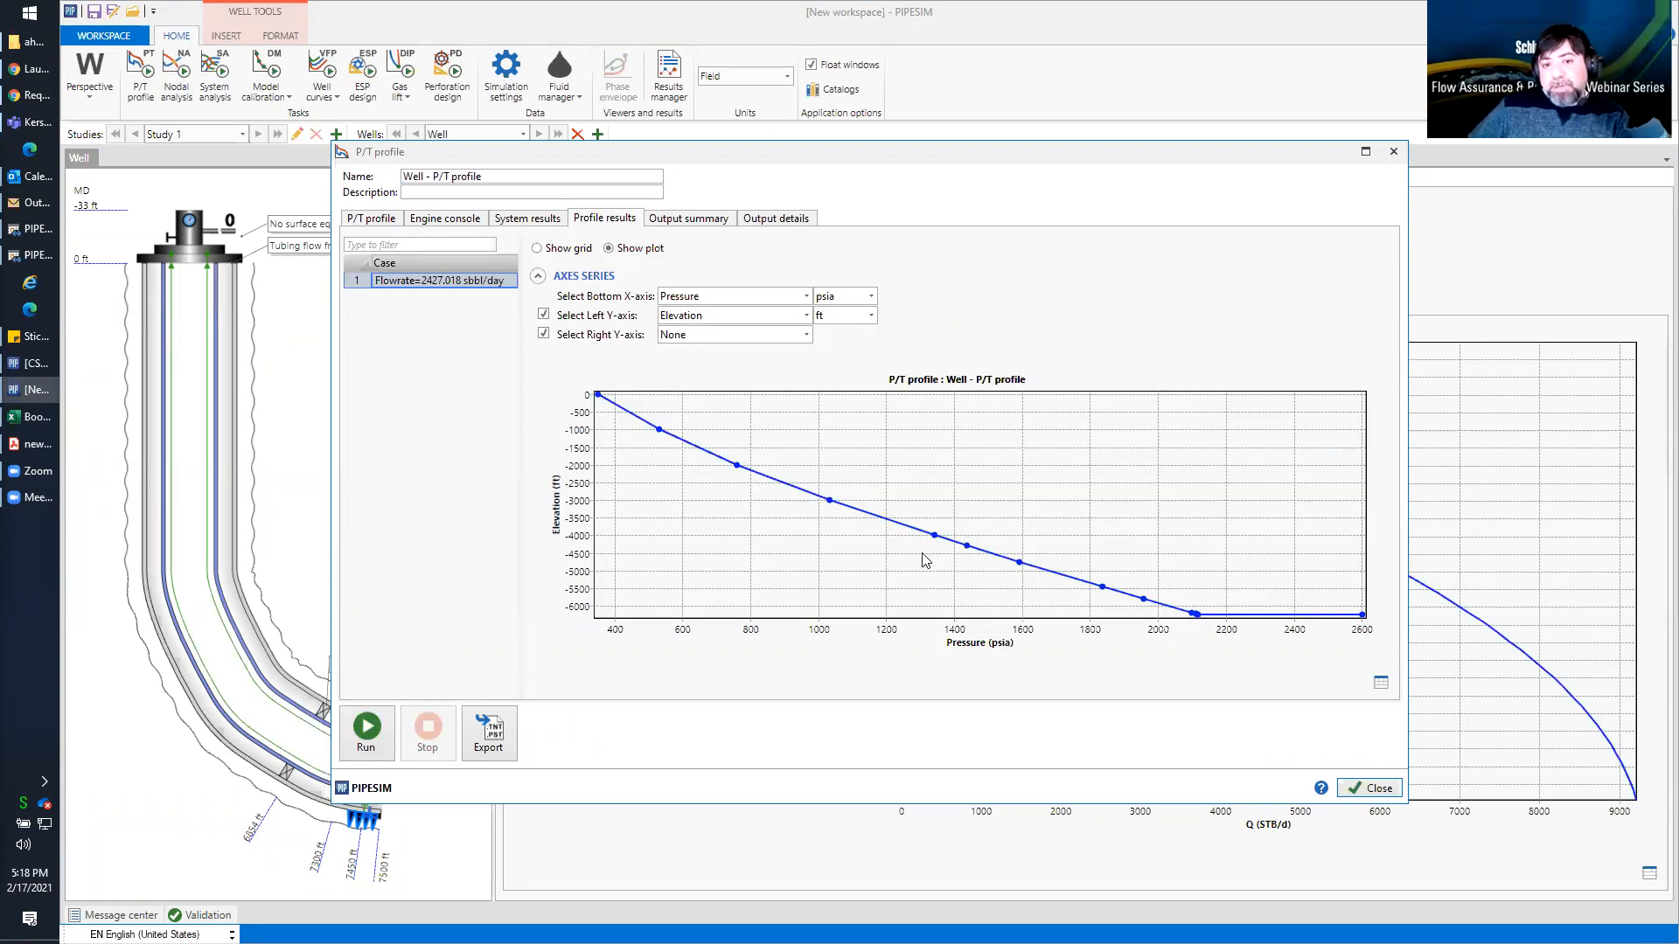
# Plot temperature instead of pressure against elevation in the P/T profile results
pyautogui.click(806, 297)
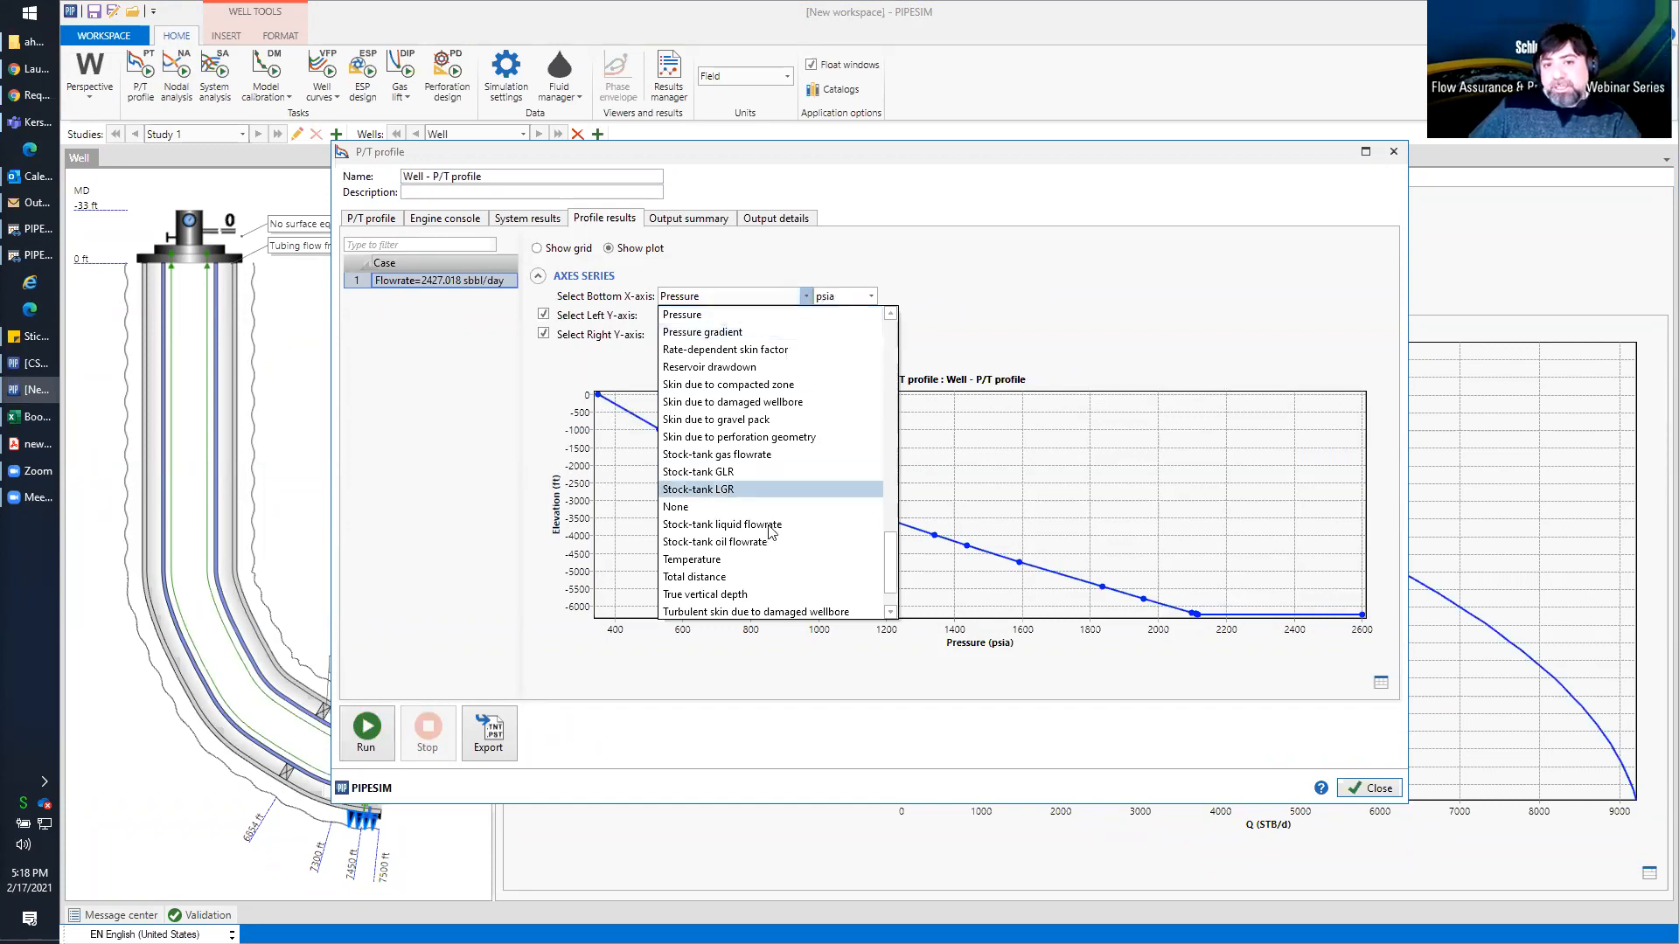
pyautogui.click(773, 559)
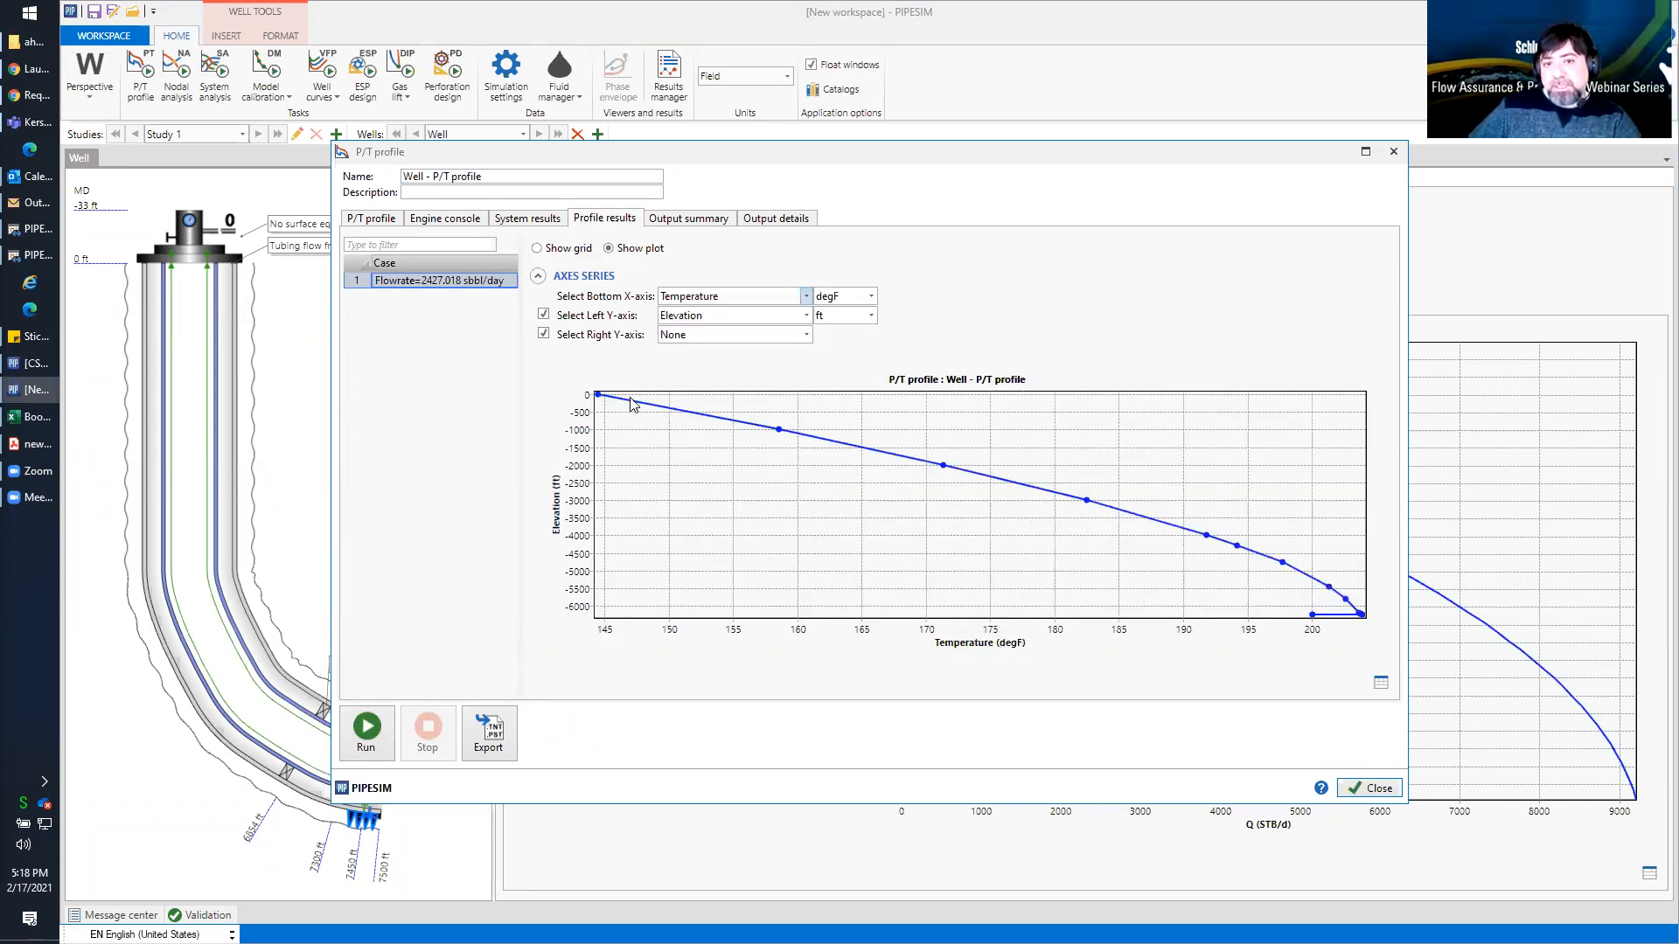
# Plot pressure instead of temperature against elevation in the P/T profile results
pyautogui.click(806, 299)
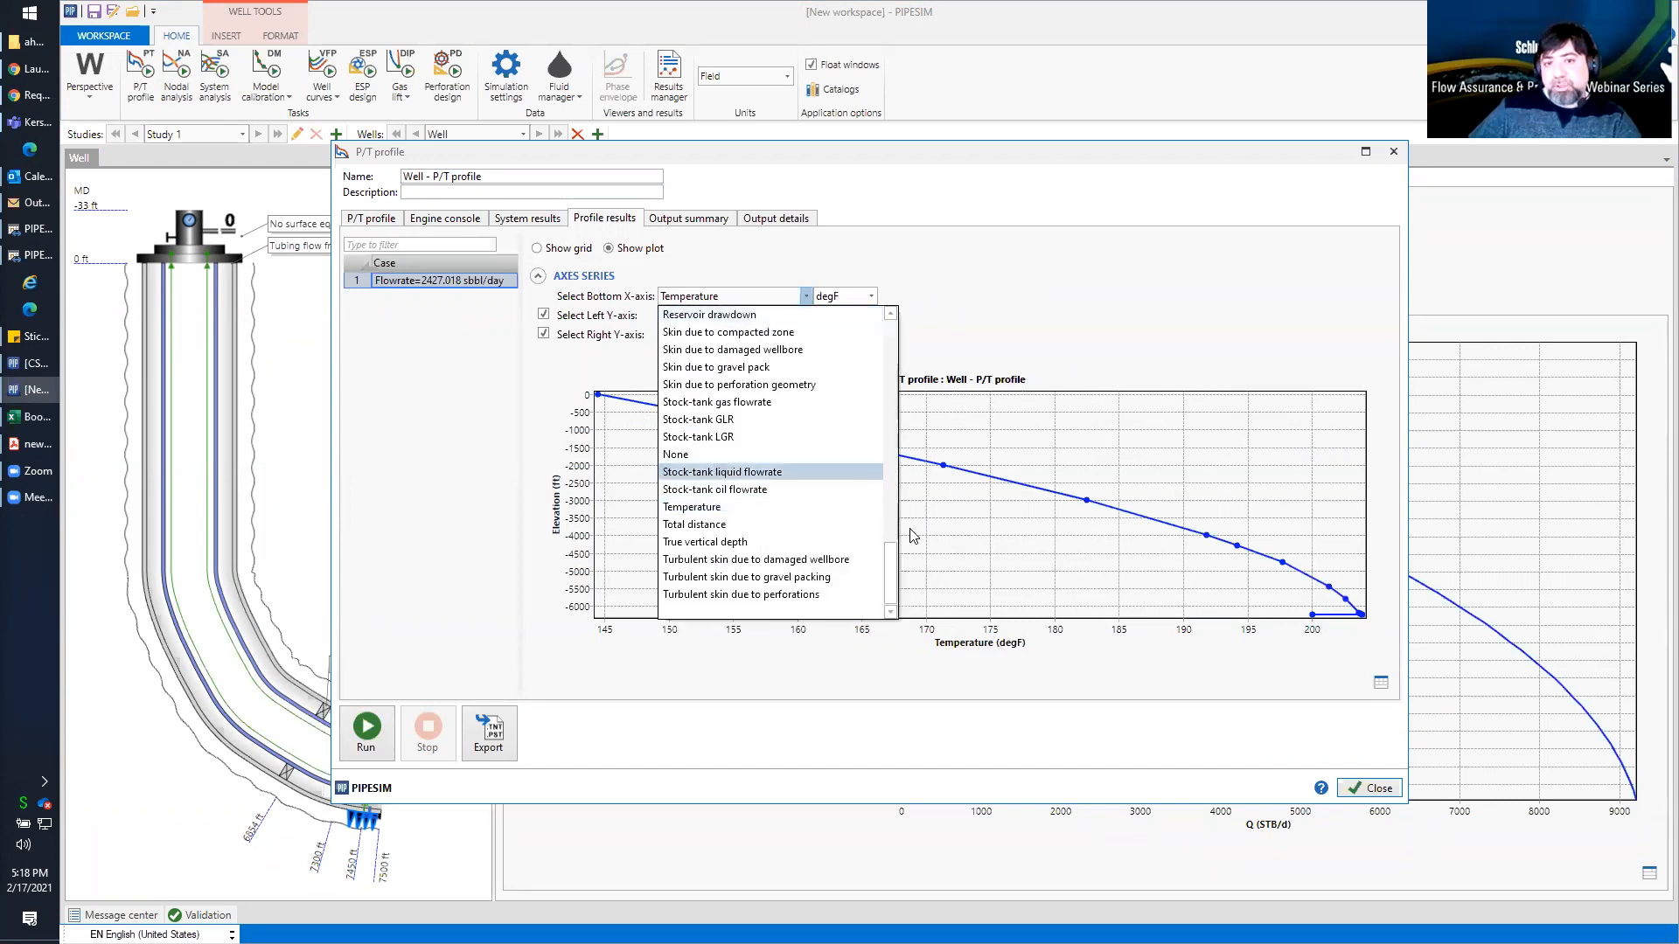
pyautogui.scroll(10, 879, 397)
pyautogui.scroll(-13, 873, 341)
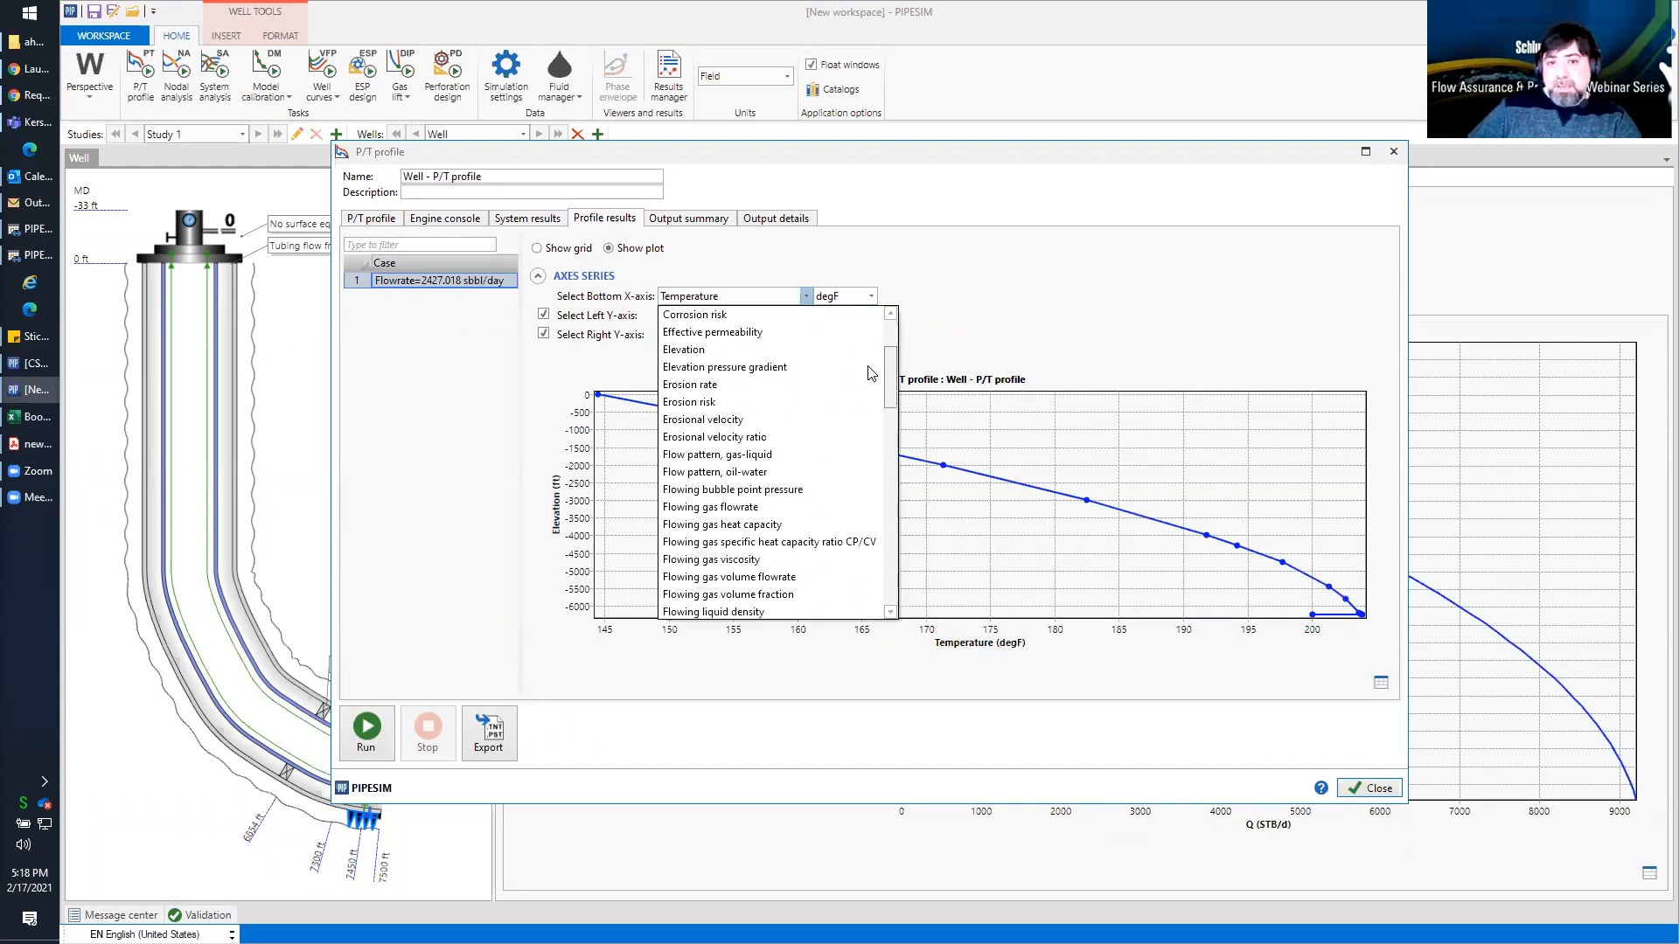
pyautogui.scroll(-5, 872, 470)
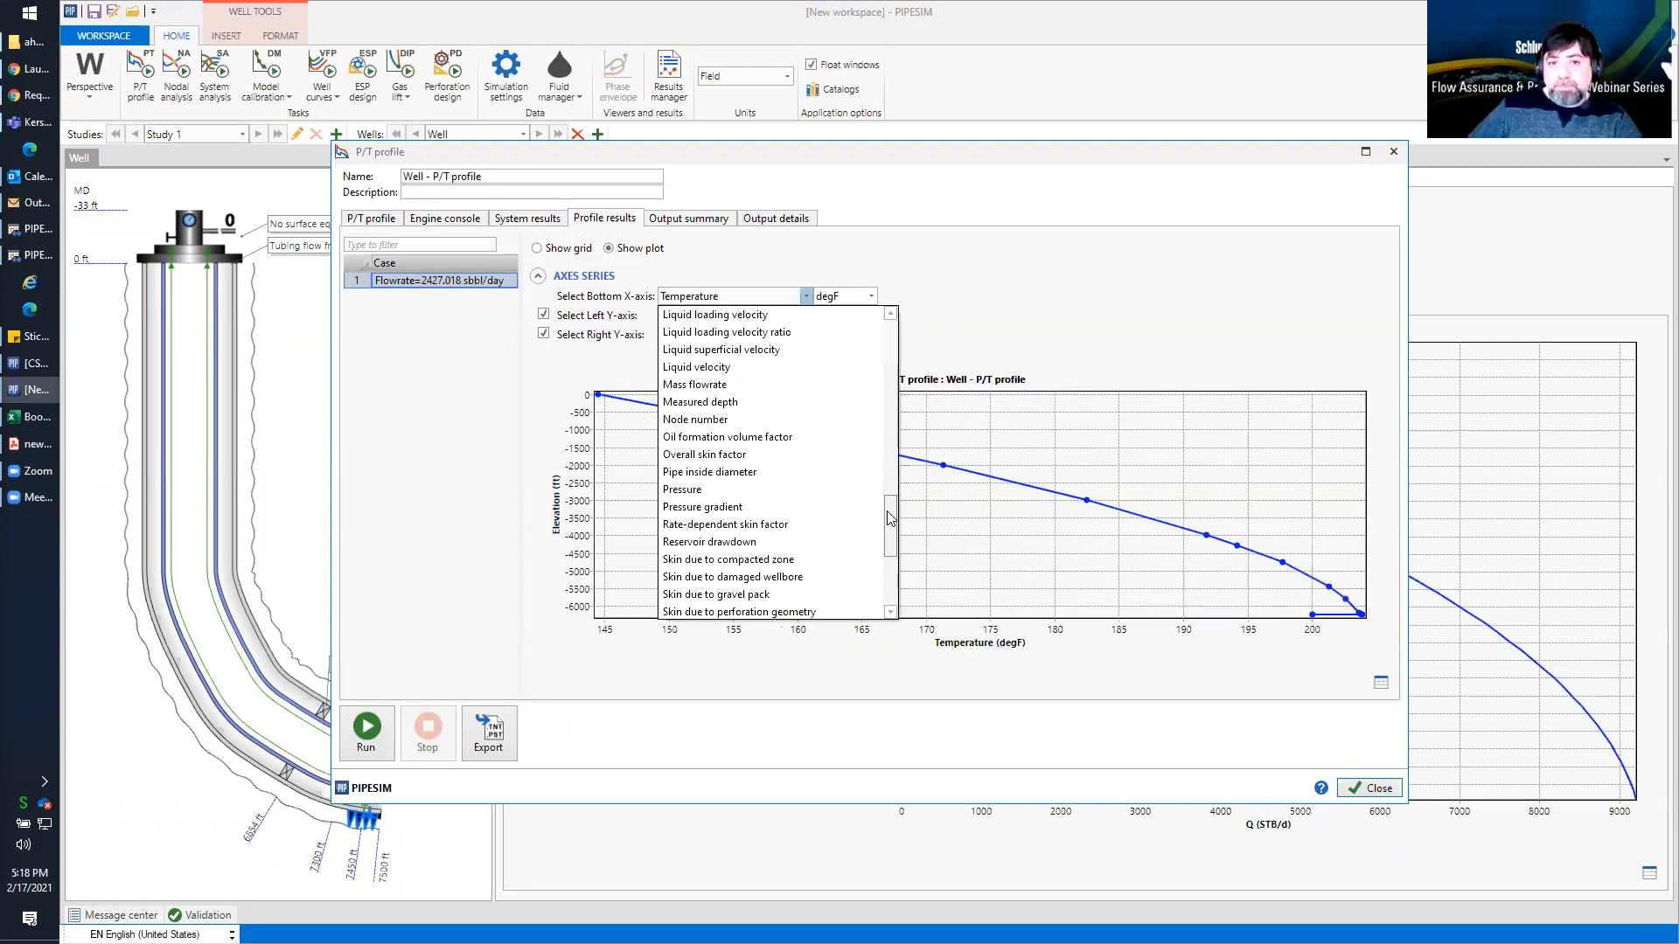
pyautogui.click(759, 473)
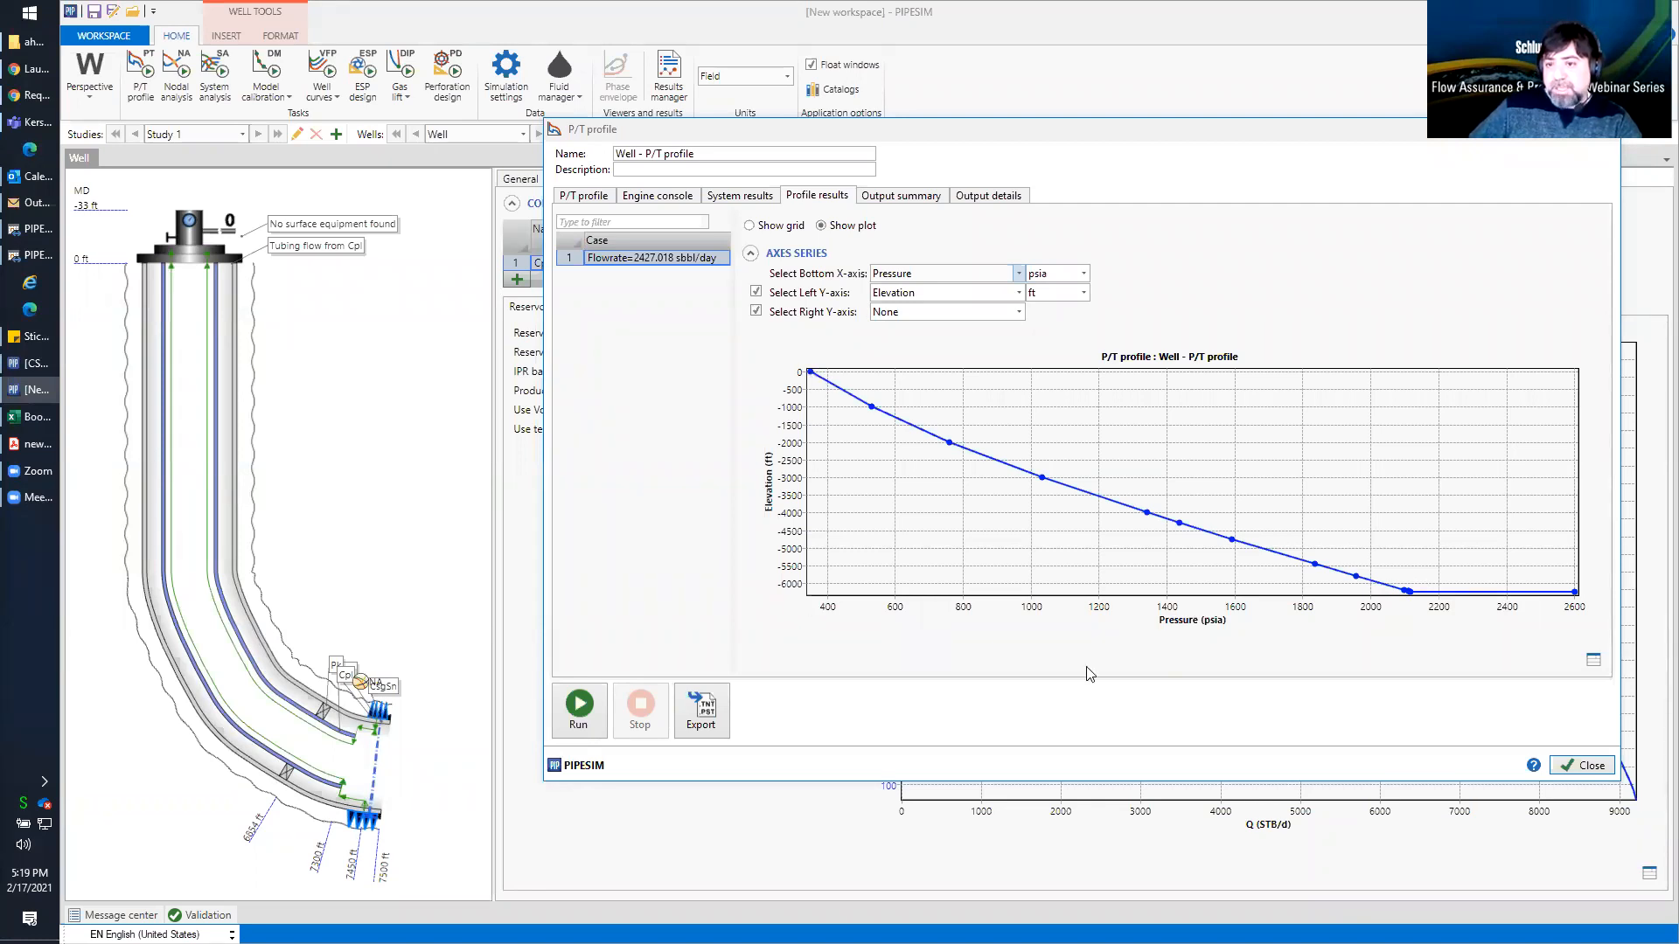
# Examine the pressure and elevation values of the P/T profile in tabular form and return to the plot
pyautogui.click(1594, 663)
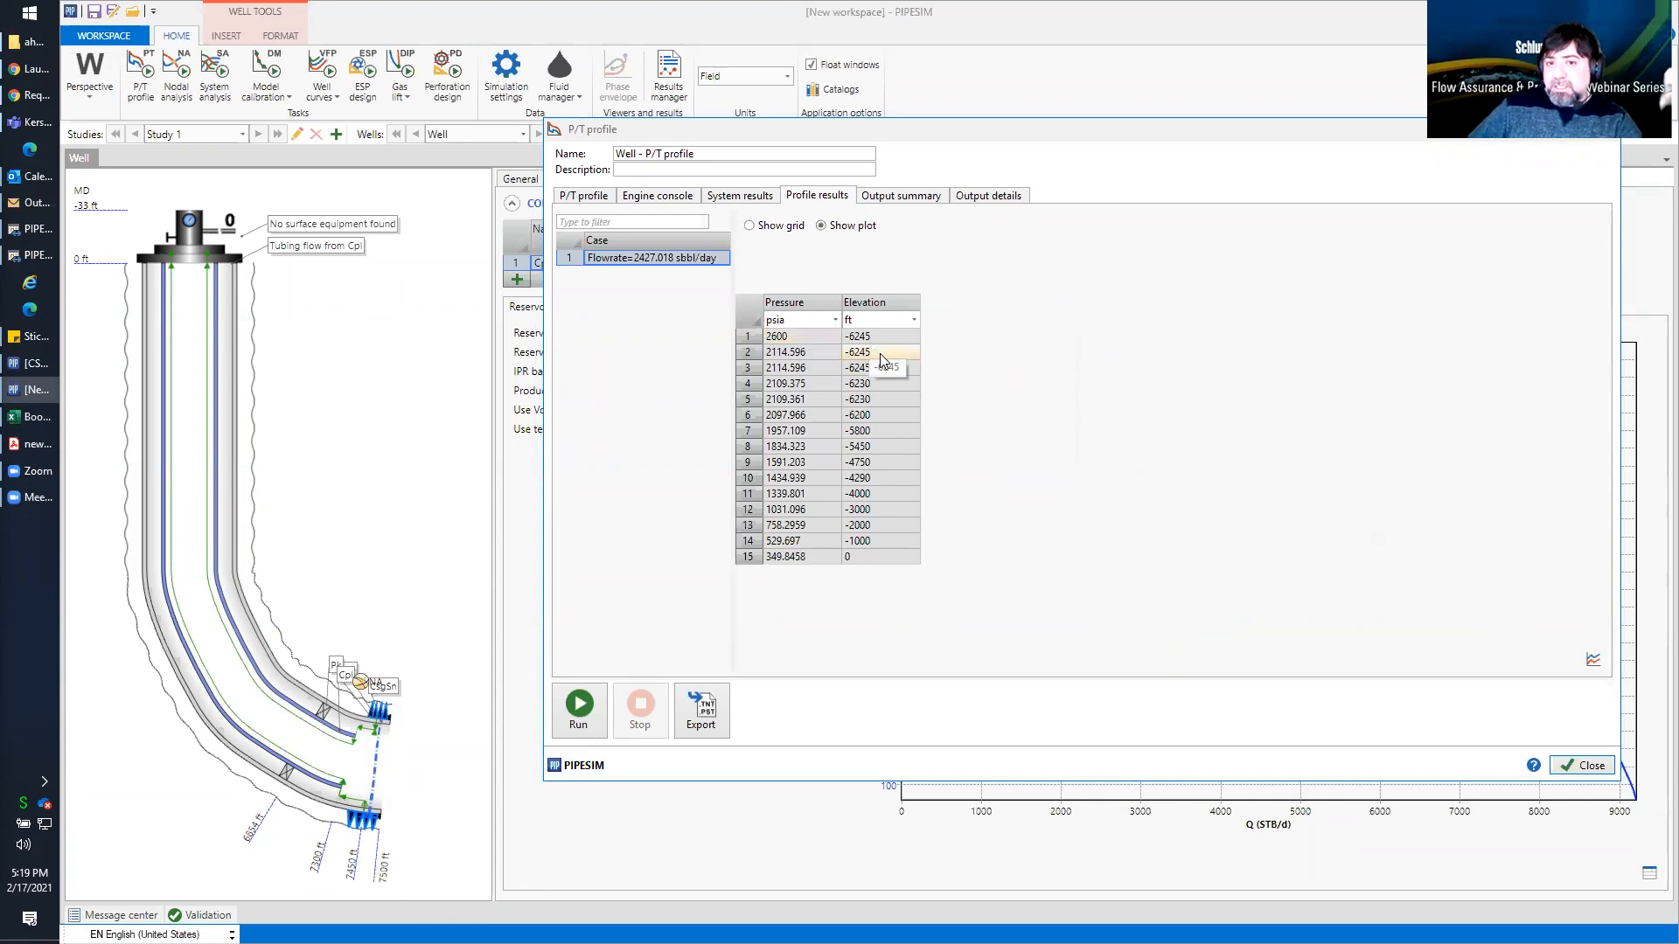
pyautogui.moveTo(880, 336); pyautogui.dragTo(899, 552)
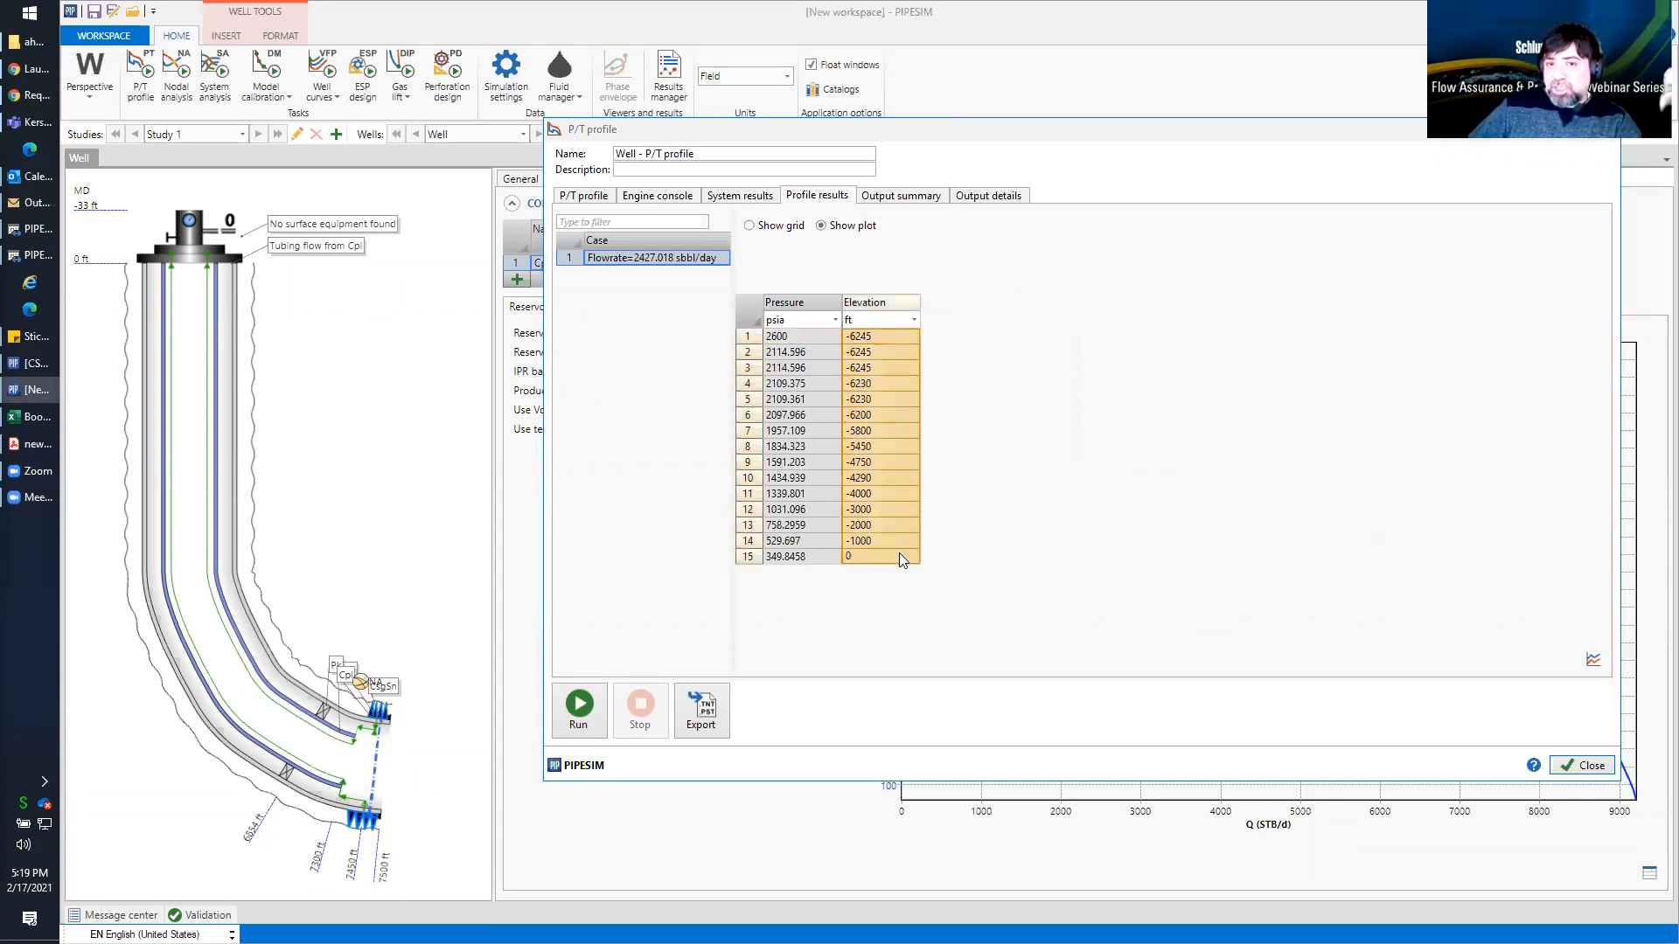
pyautogui.moveTo(782, 337); pyautogui.dragTo(791, 556)
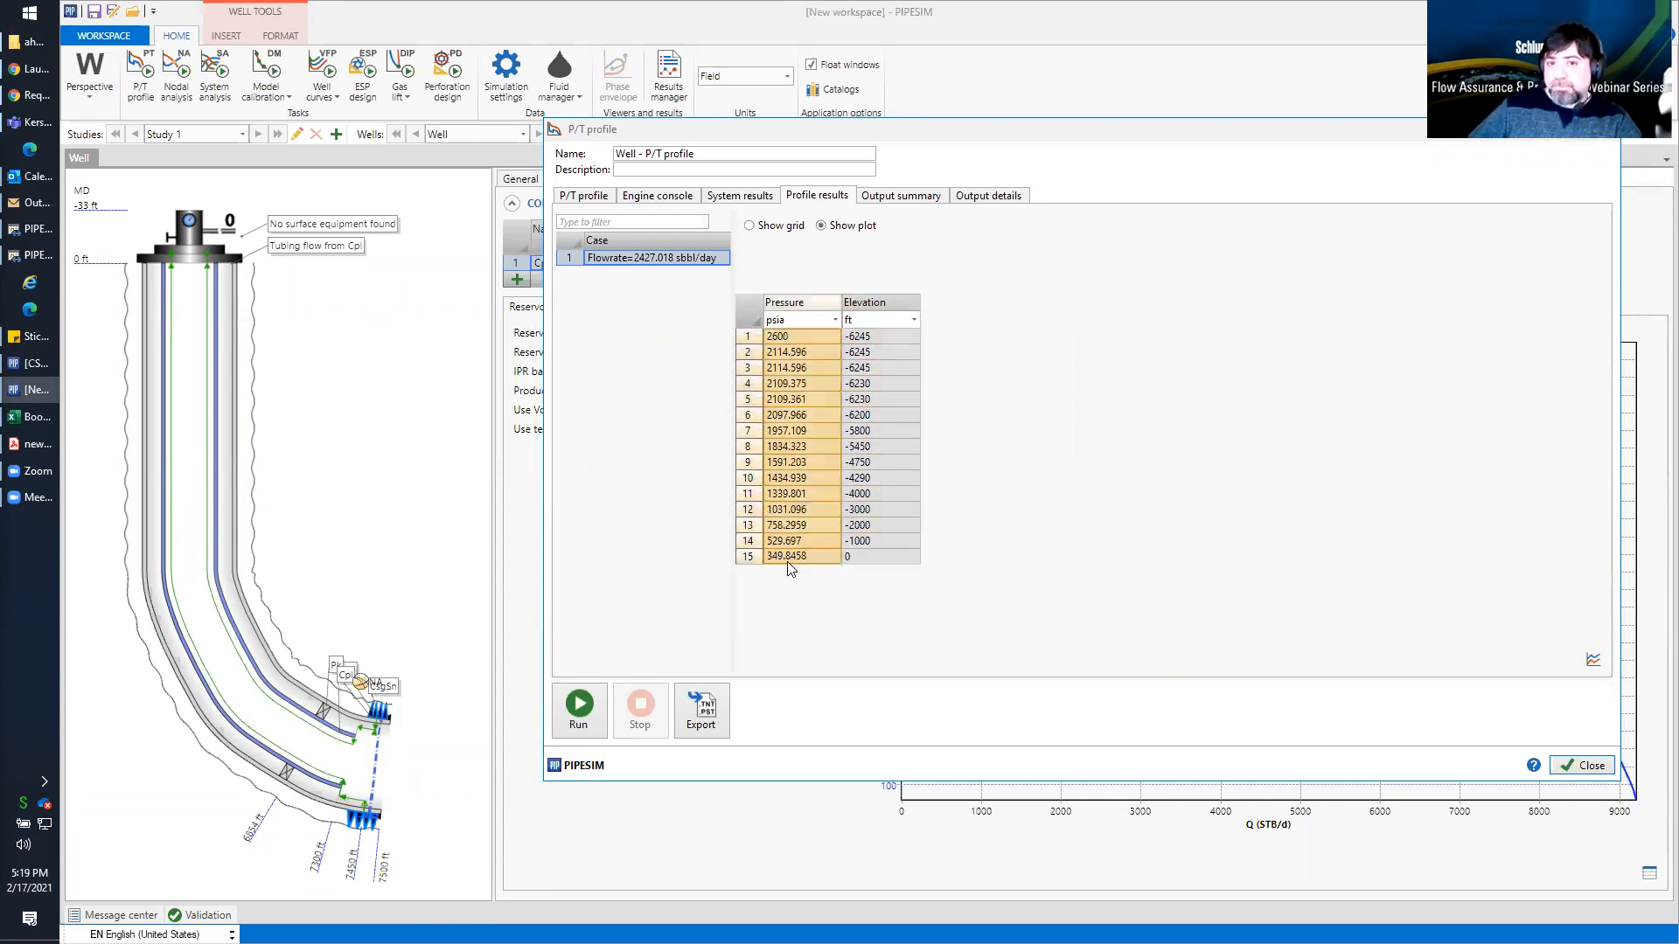
pyautogui.click(1593, 662)
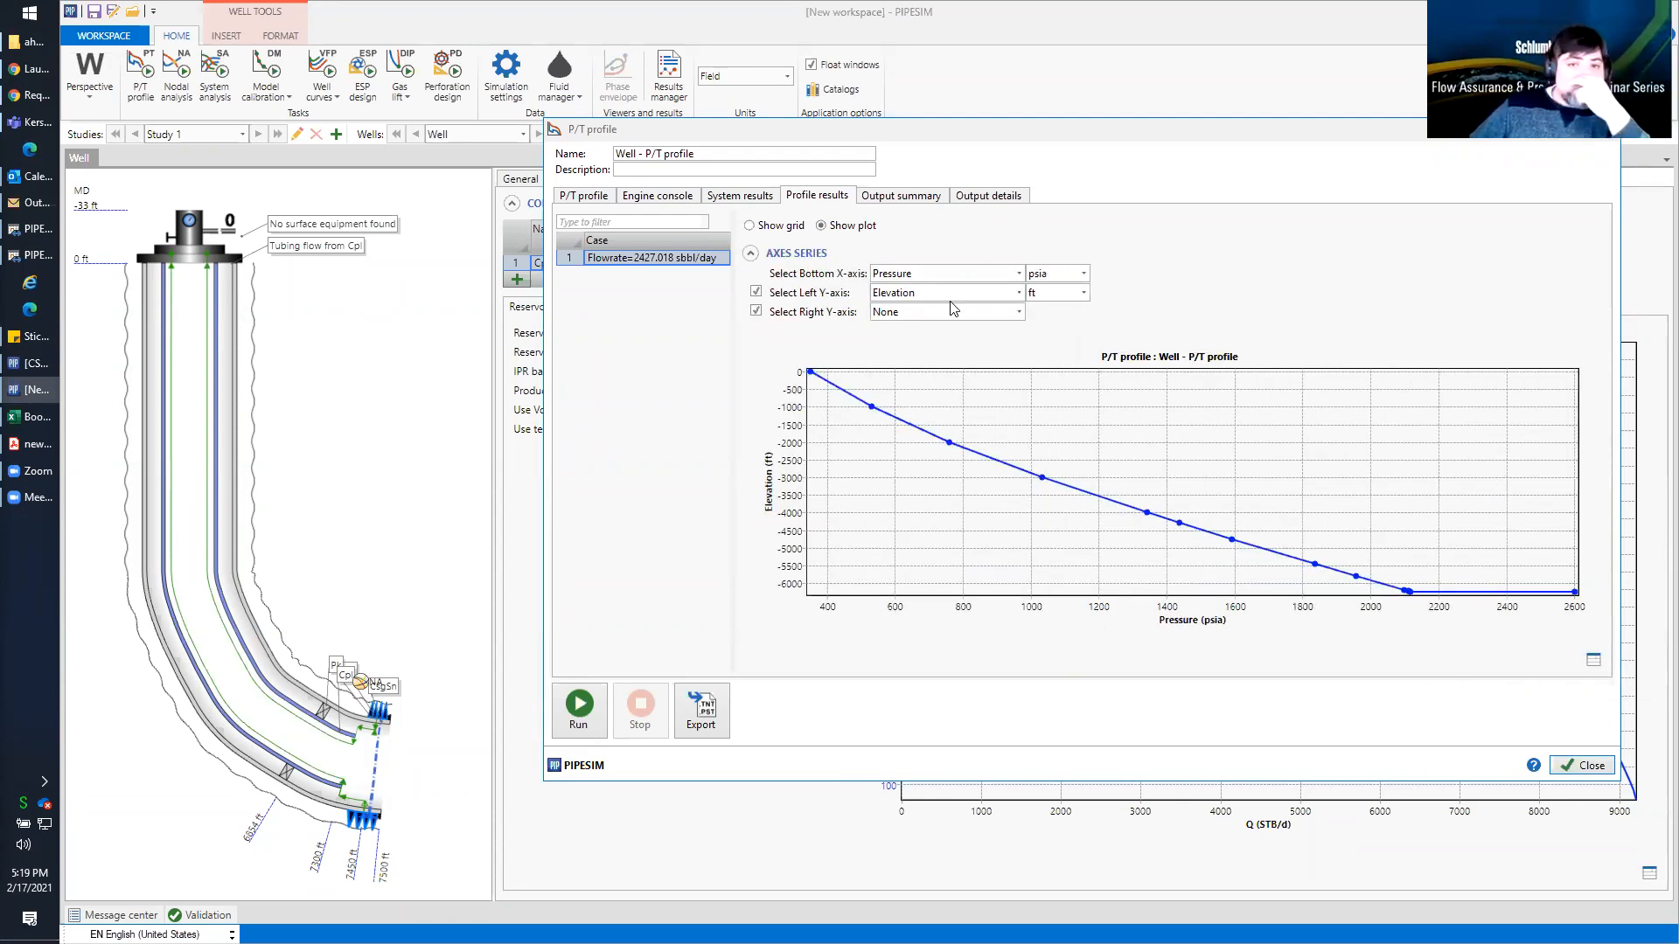
pyautogui.click(757, 311)
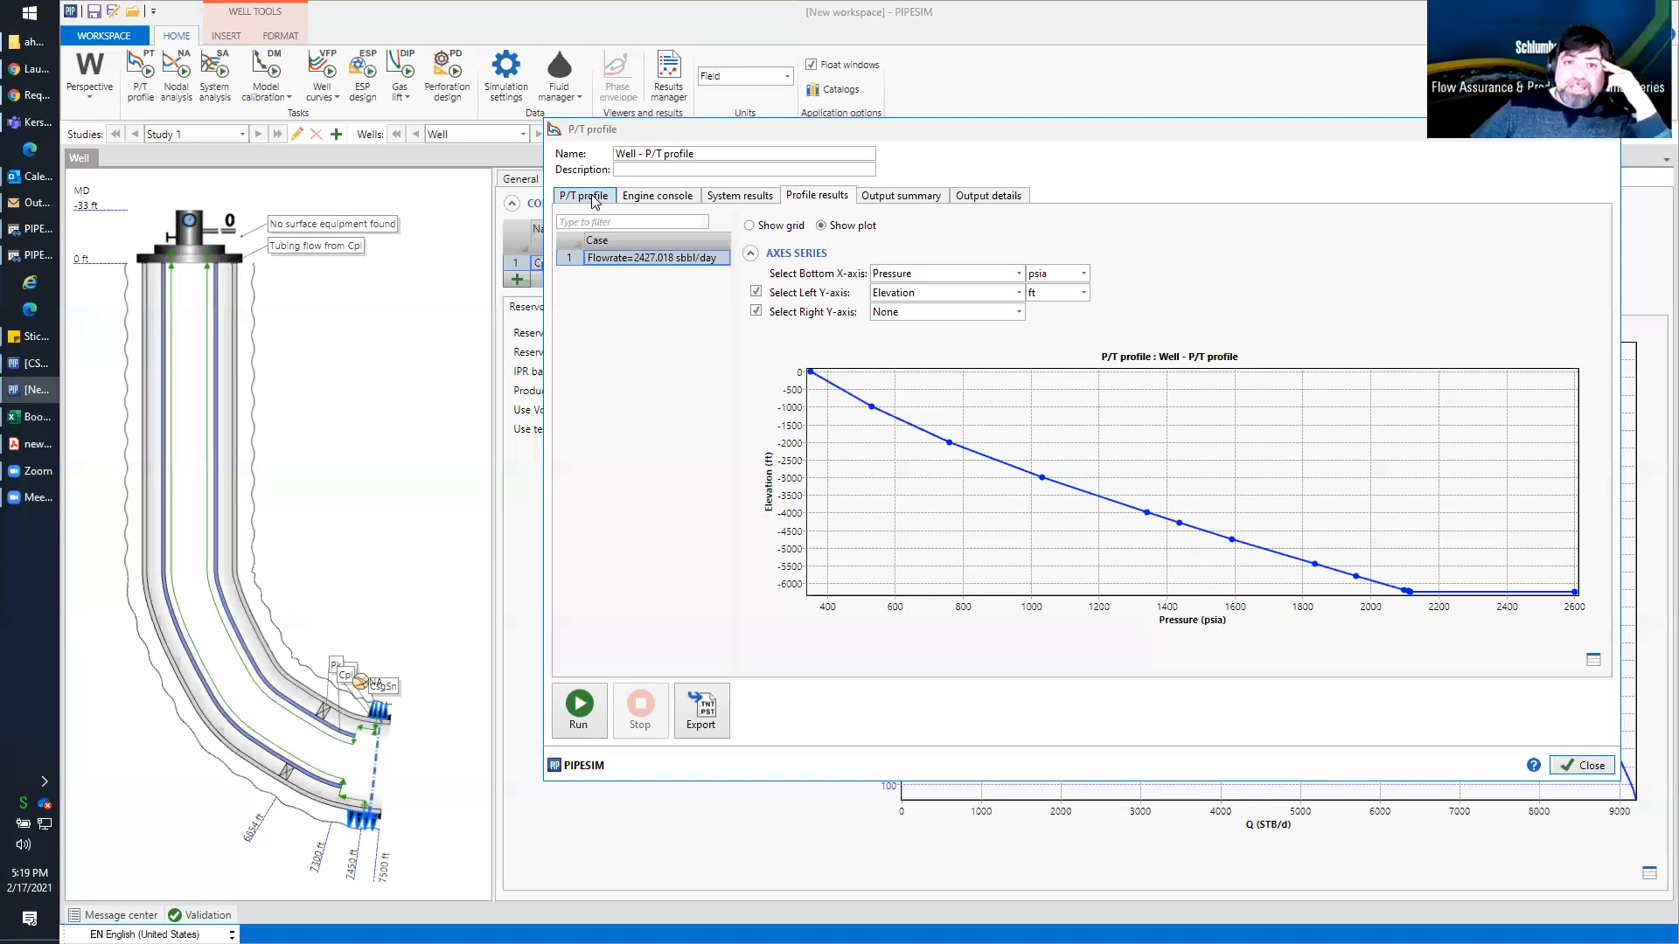
# Set the P/T profile's sensitivity variable to the outlet pressure under System Data
pyautogui.click(594, 200)
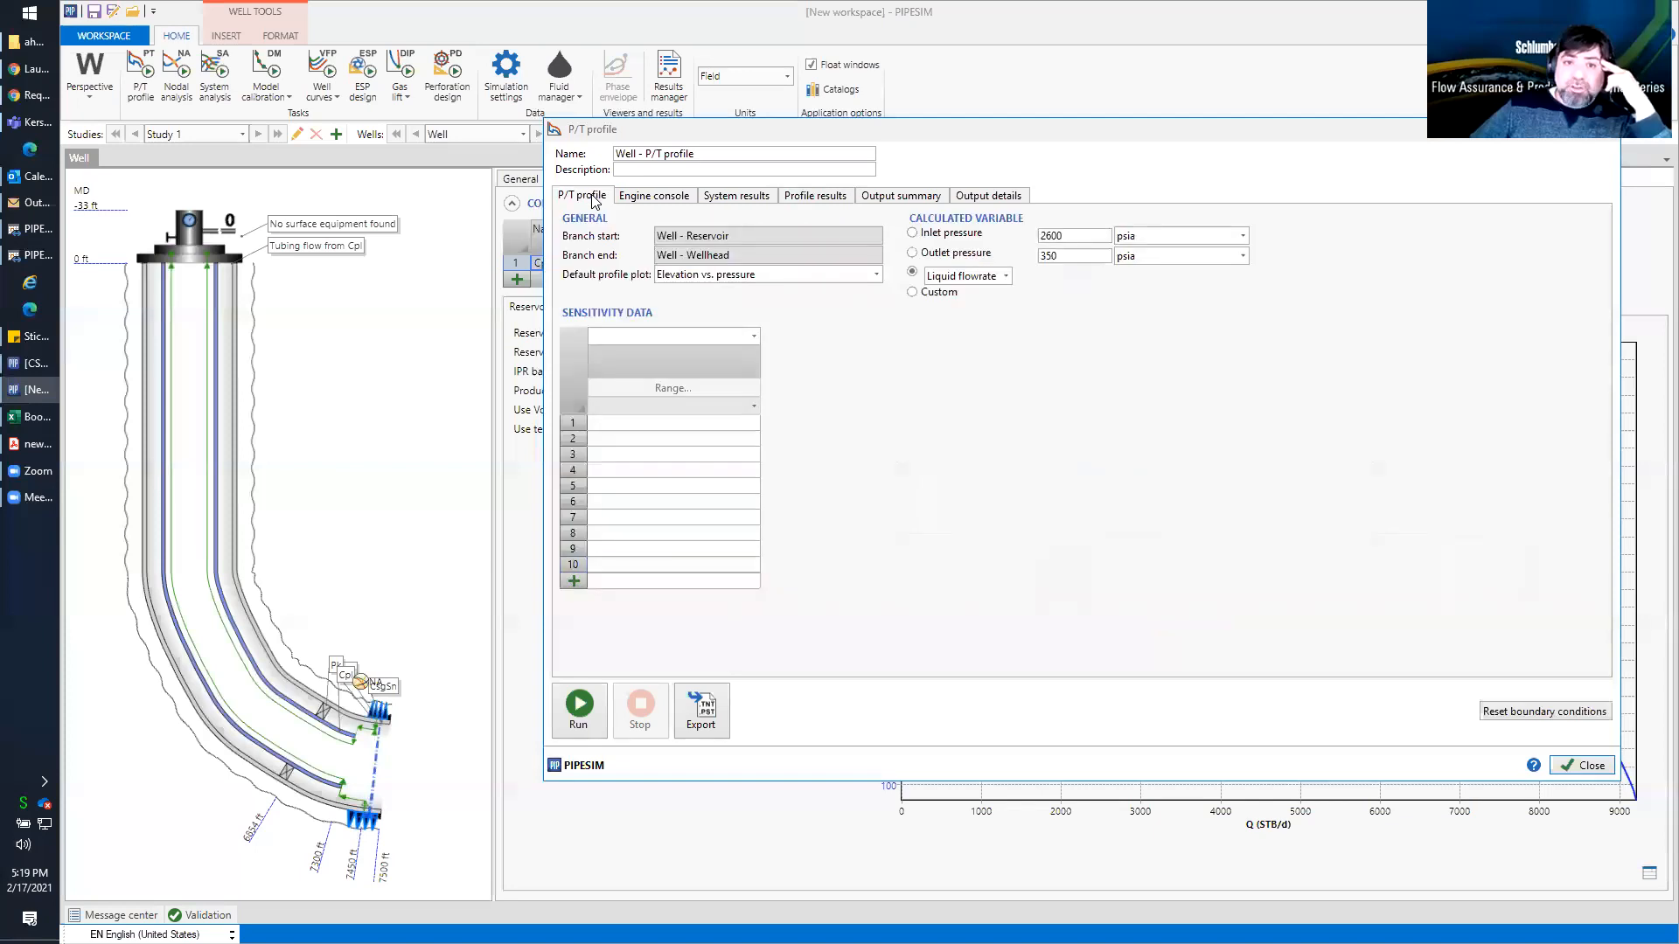
pyautogui.click(754, 337)
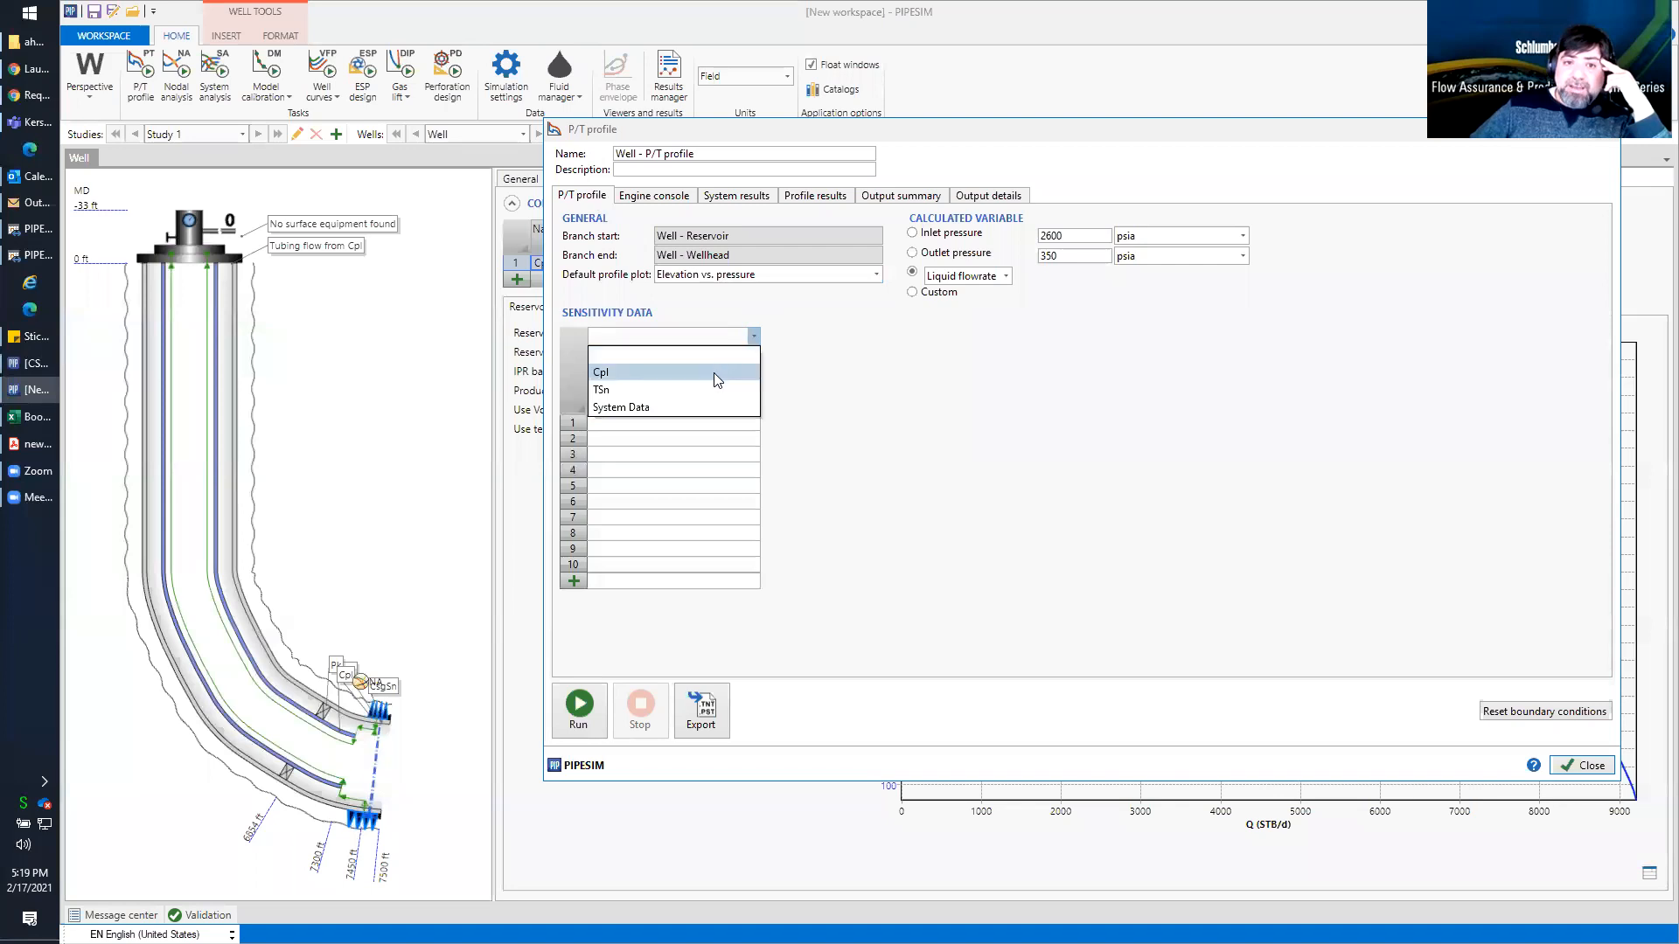
pyautogui.click(719, 408)
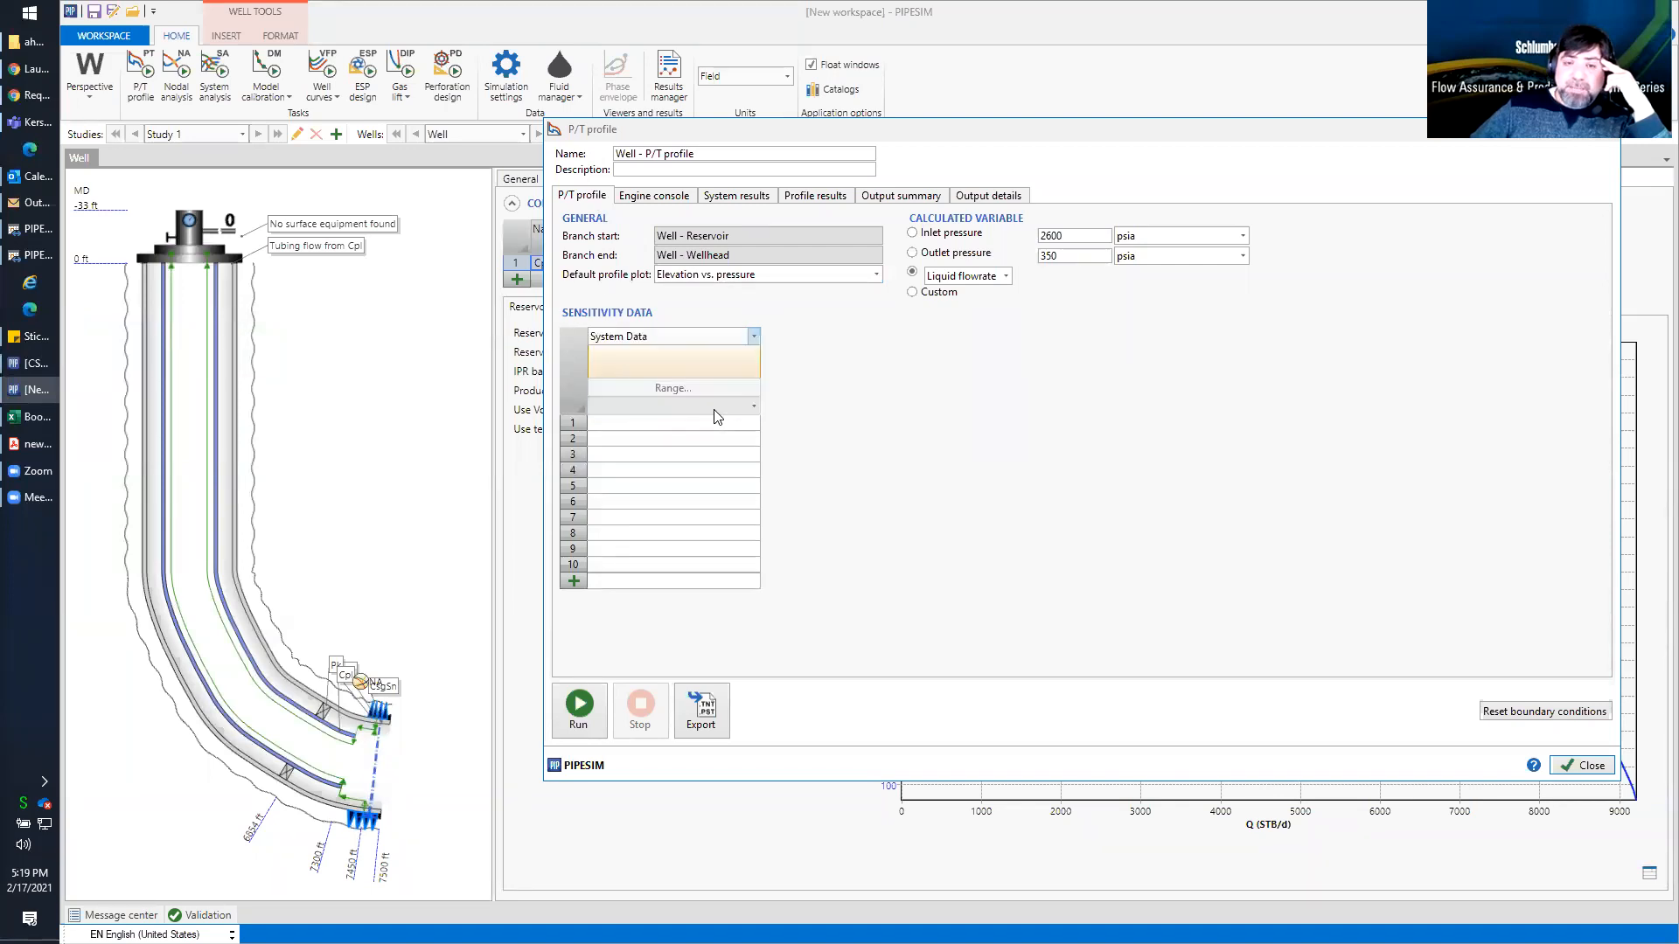
pyautogui.click(752, 355)
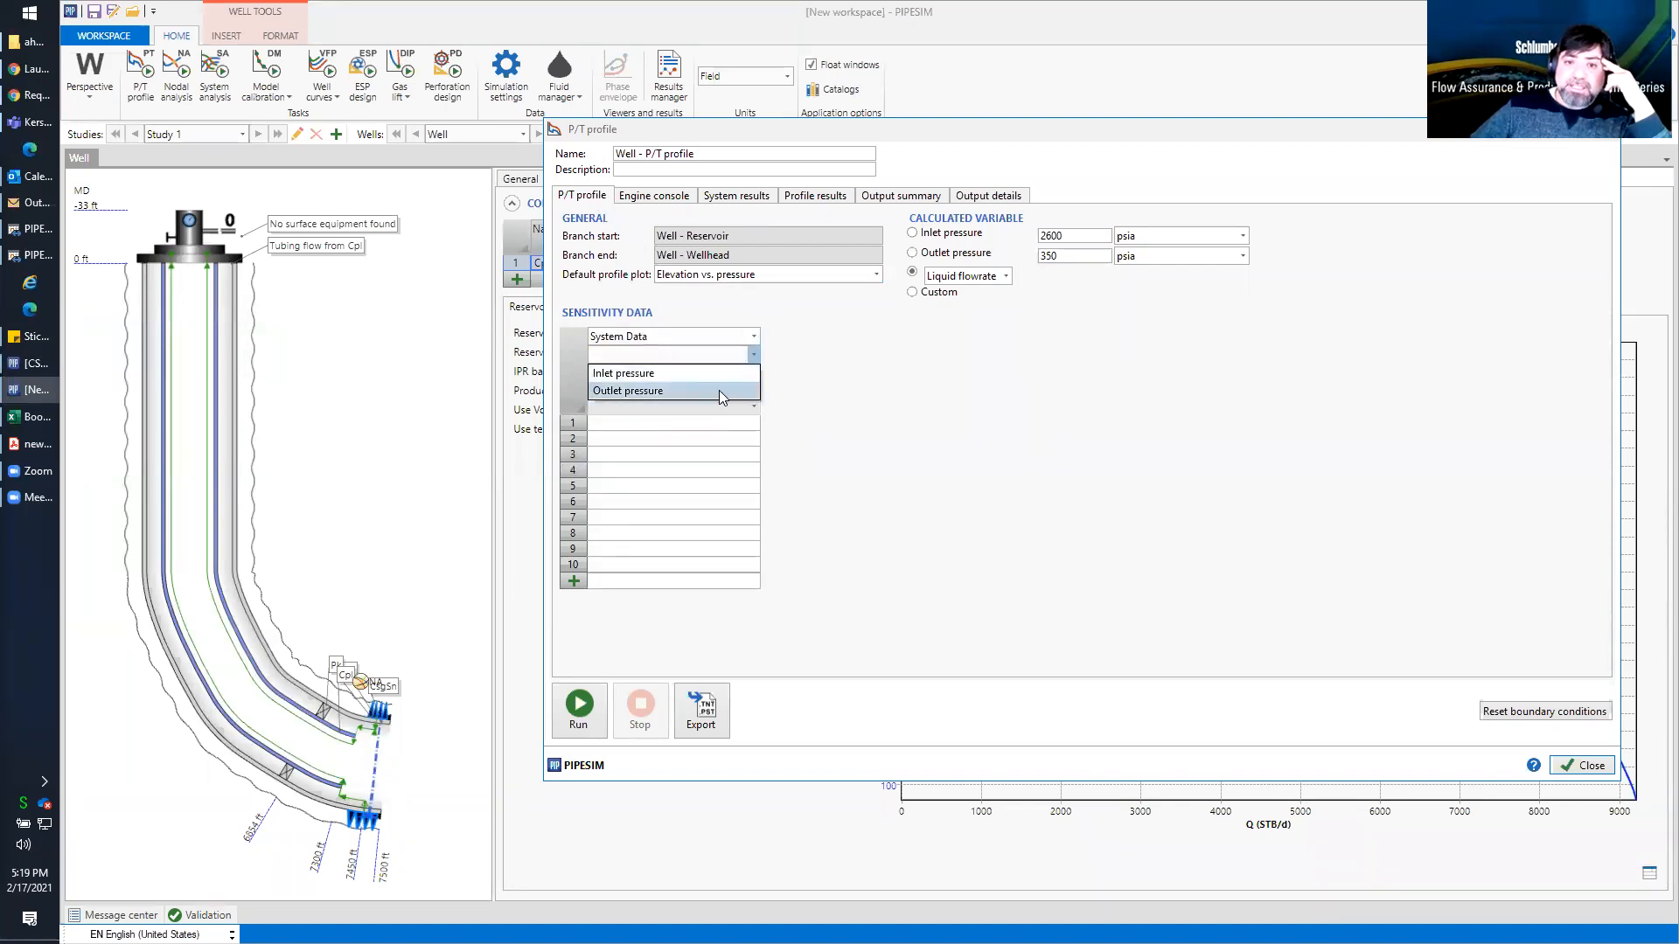
pyautogui.click(719, 390)
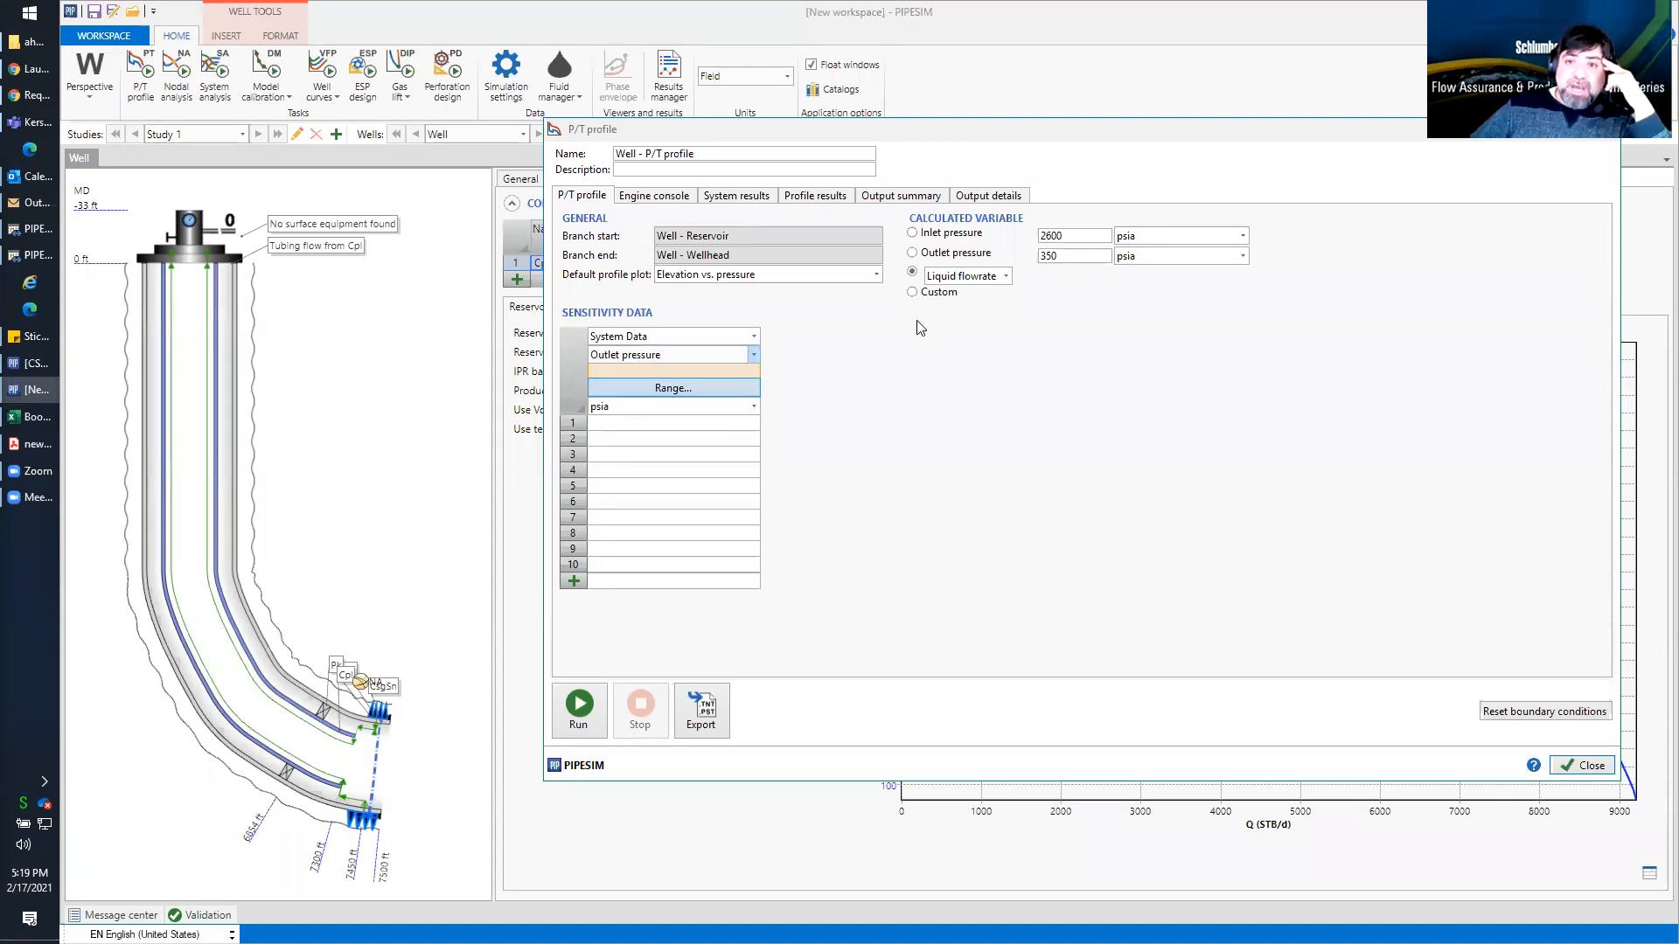
# Enter sensitivity outlet pressures of 300, 350, 400 and 450 psia for the P/T profile
pyautogui.click(623, 424)
pyautogui.write('300')
pyautogui.press('Return')
pyautogui.write('350')
pyautogui.press('Return')
pyautogui.write('400')
pyautogui.press('Return')
pyautogui.write('450')
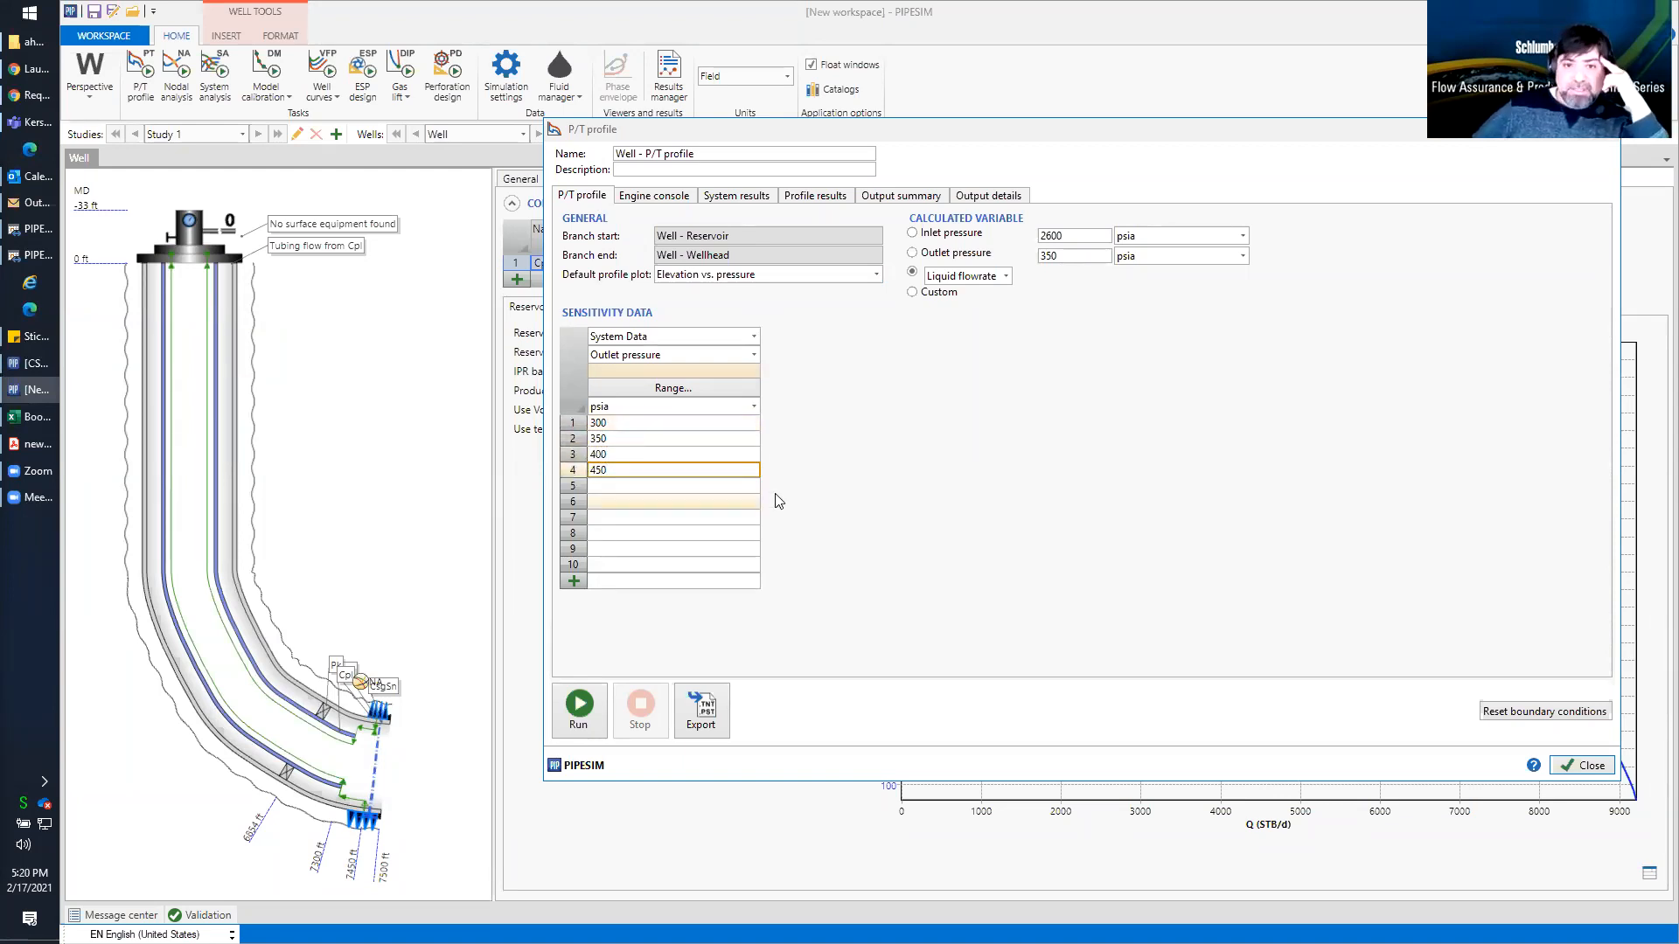
pyautogui.click(841, 483)
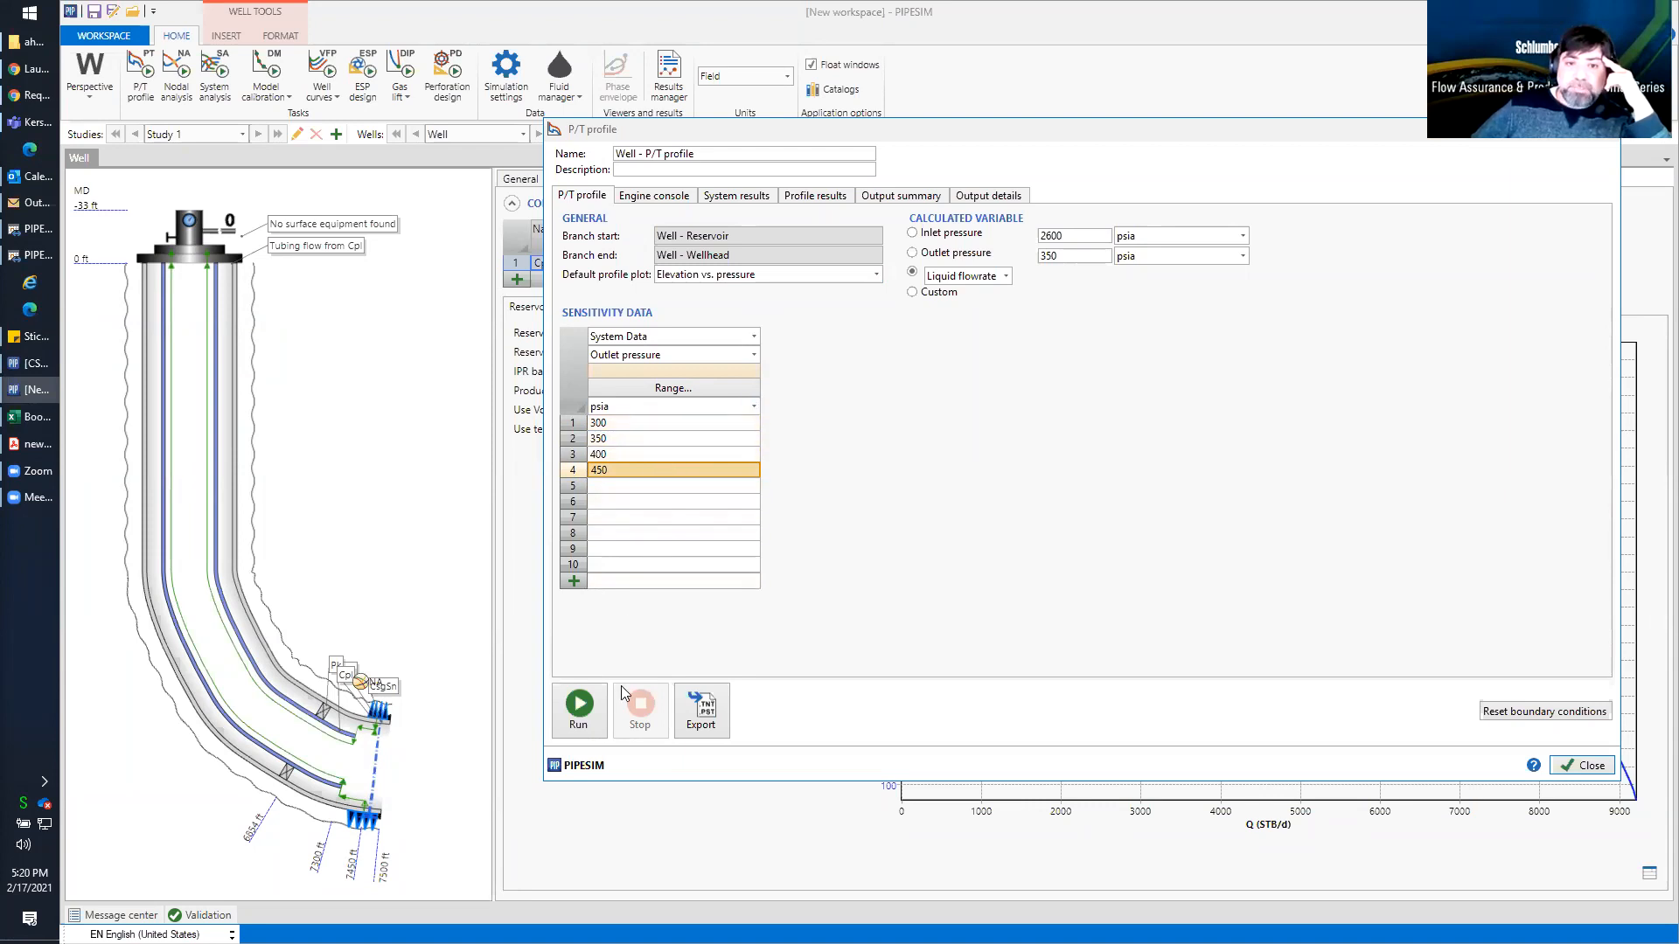
# Run the P/T profile for all sensitivity outlet pressures, read the full case names and close the results
pyautogui.click(578, 706)
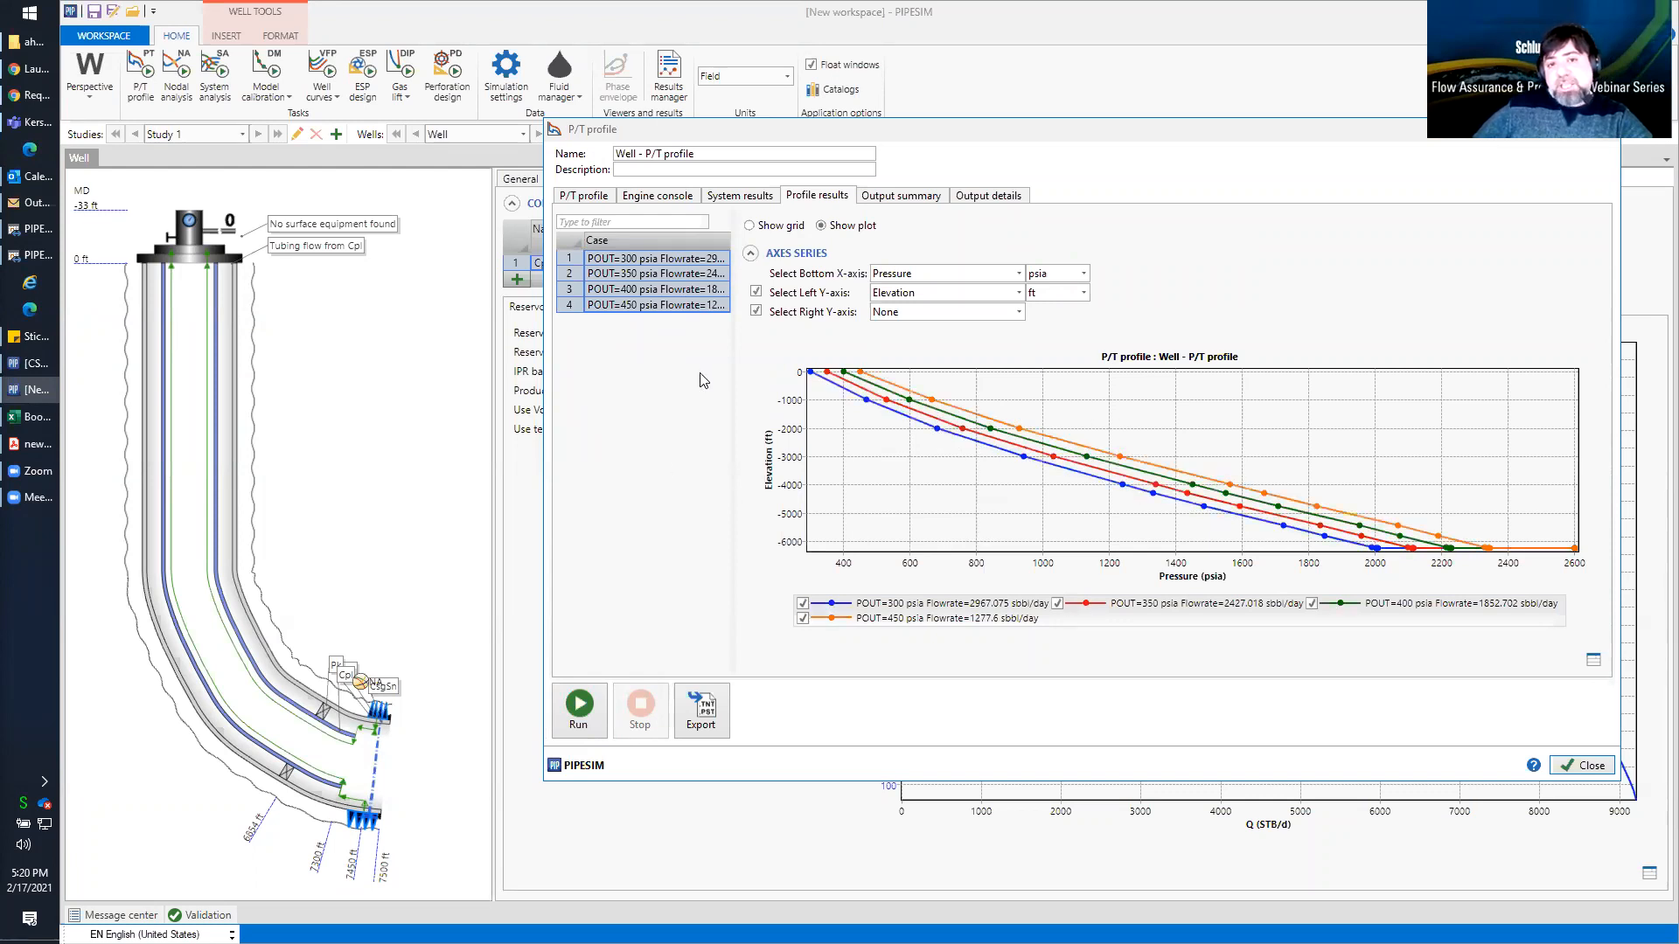
pyautogui.moveTo(735, 363); pyautogui.dragTo(812, 350)
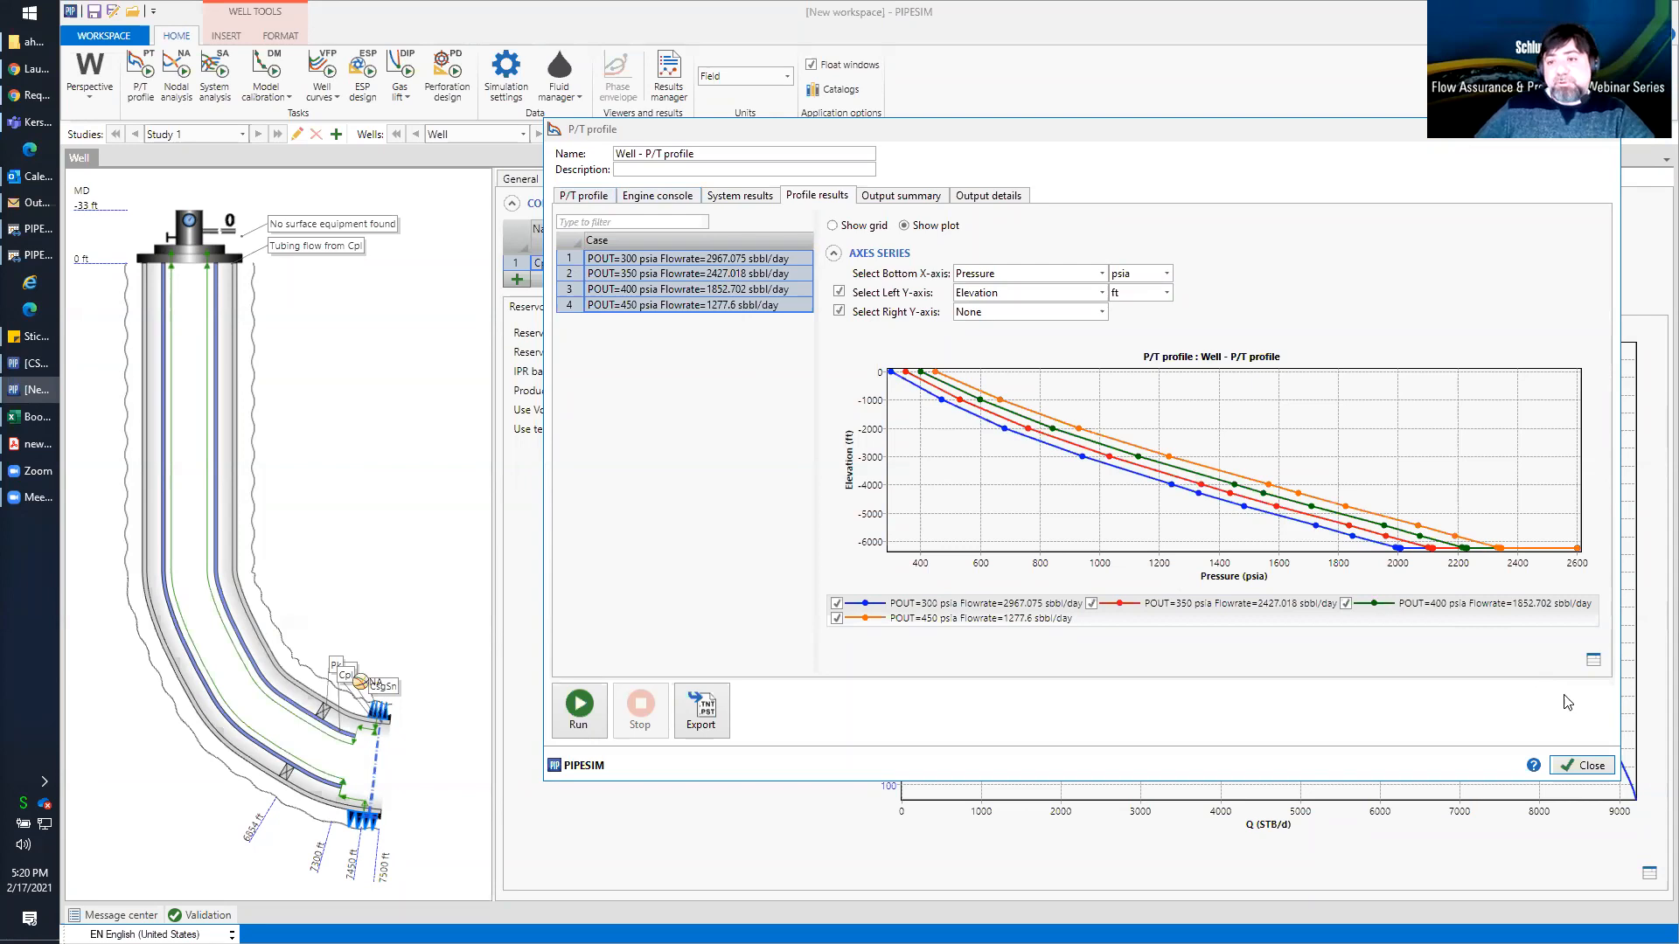
pyautogui.click(1582, 765)
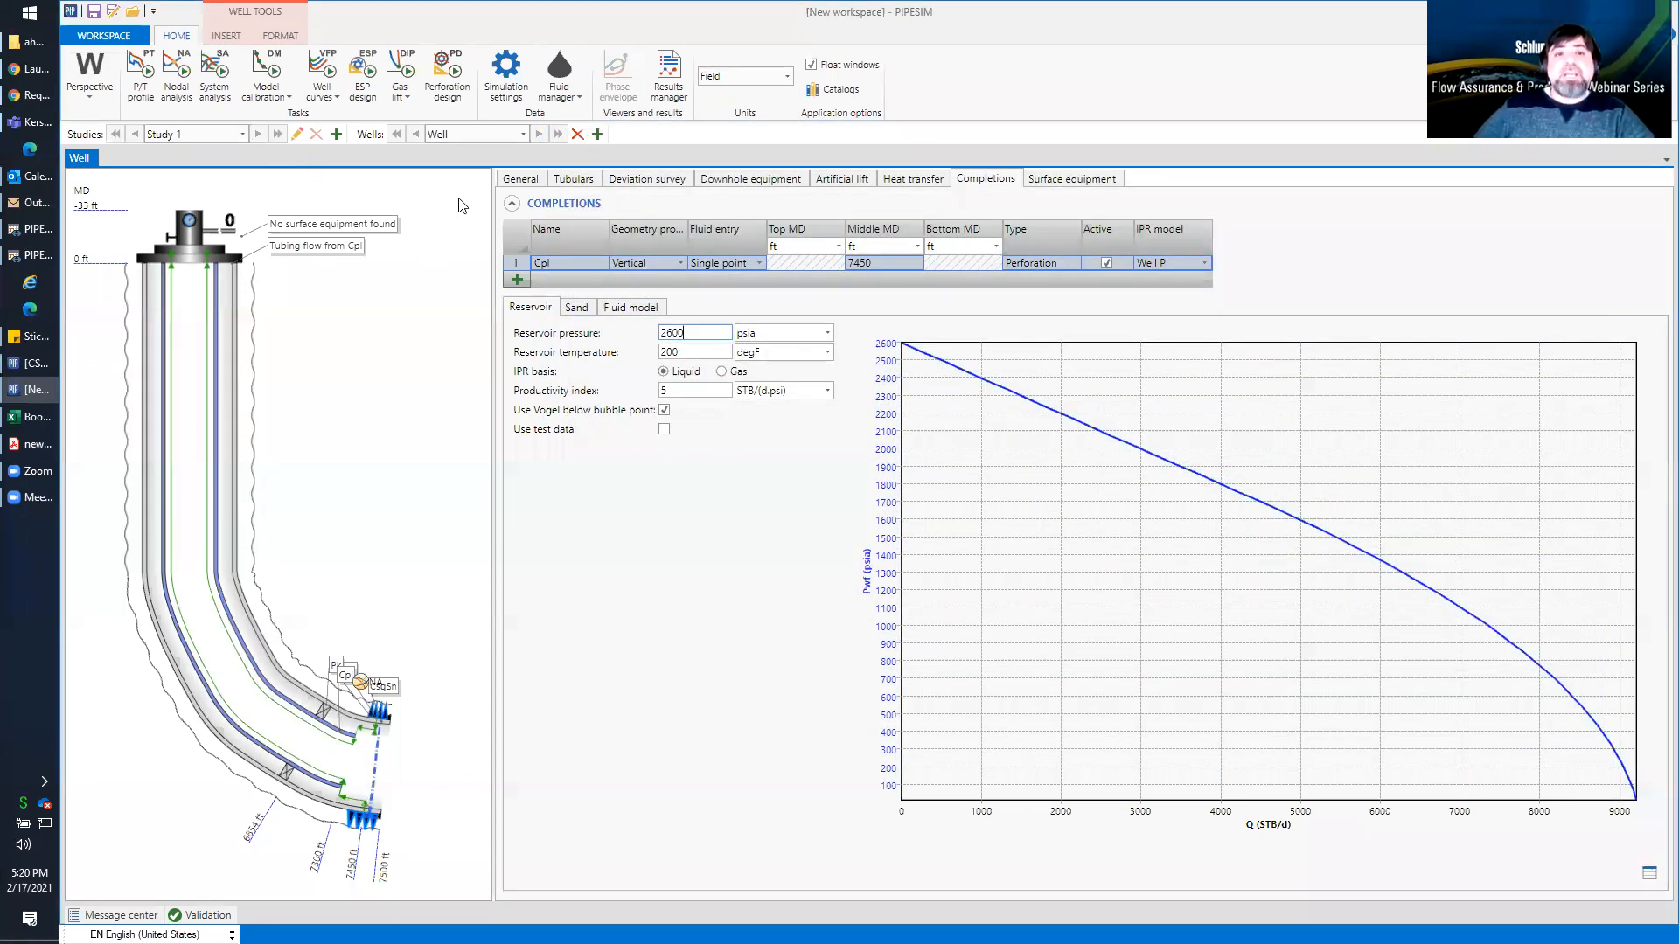
# Start a gas lift deepest injection point task for the well with a production outlet pressure of 350 psia
pyautogui.click(401, 98)
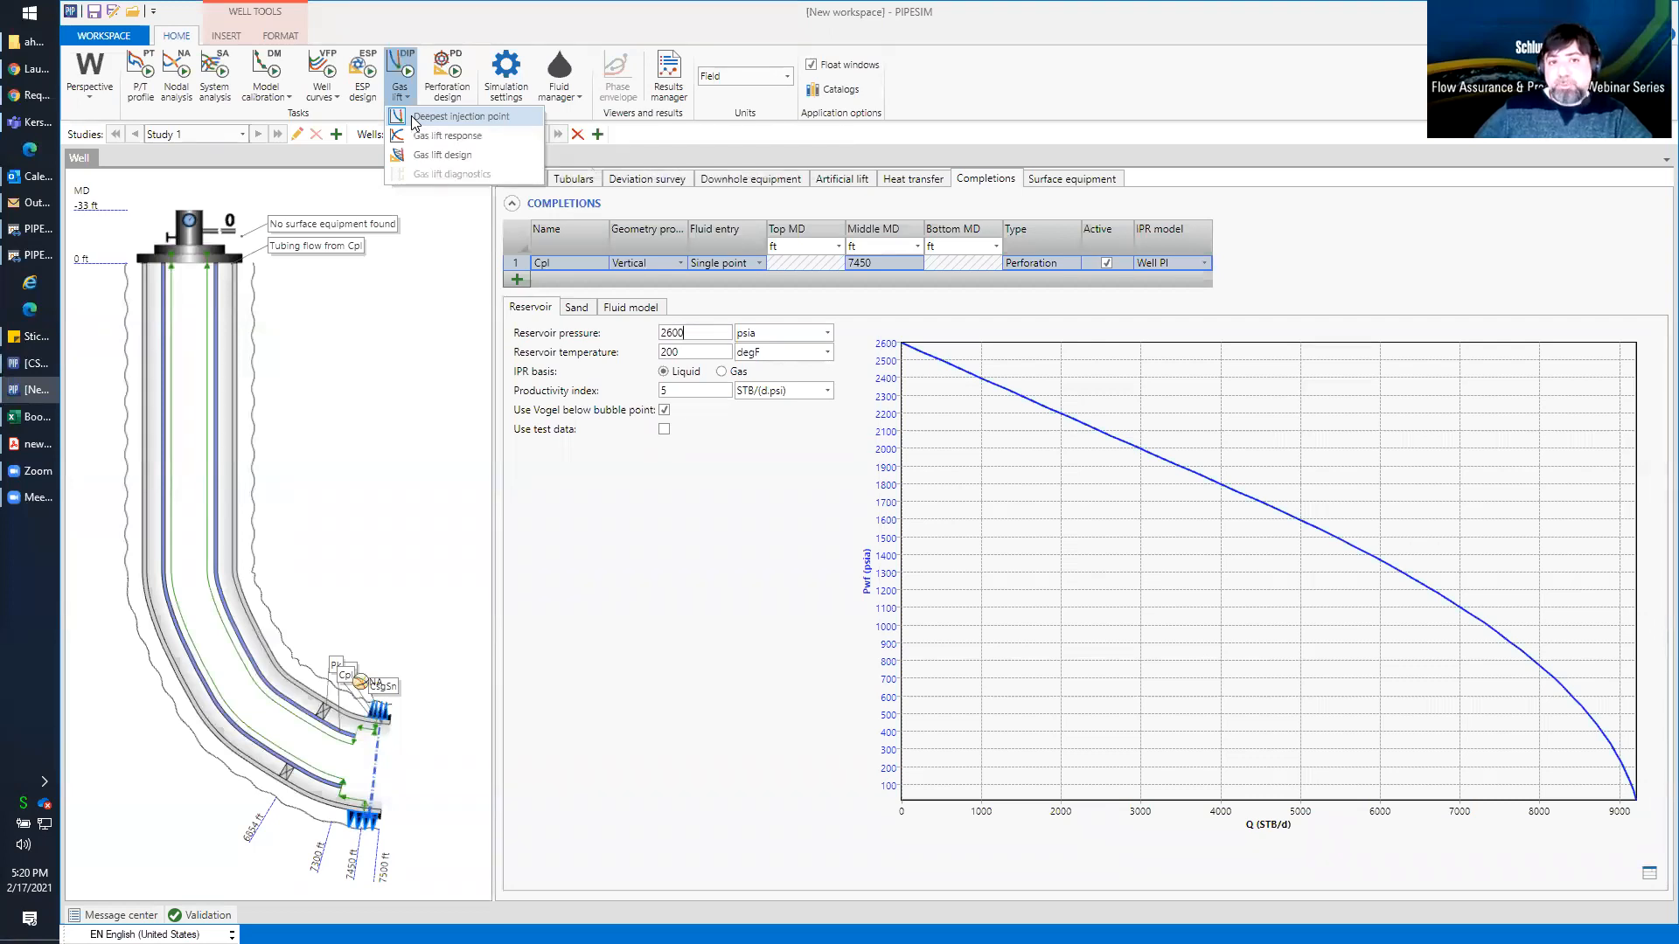
pyautogui.click(413, 118)
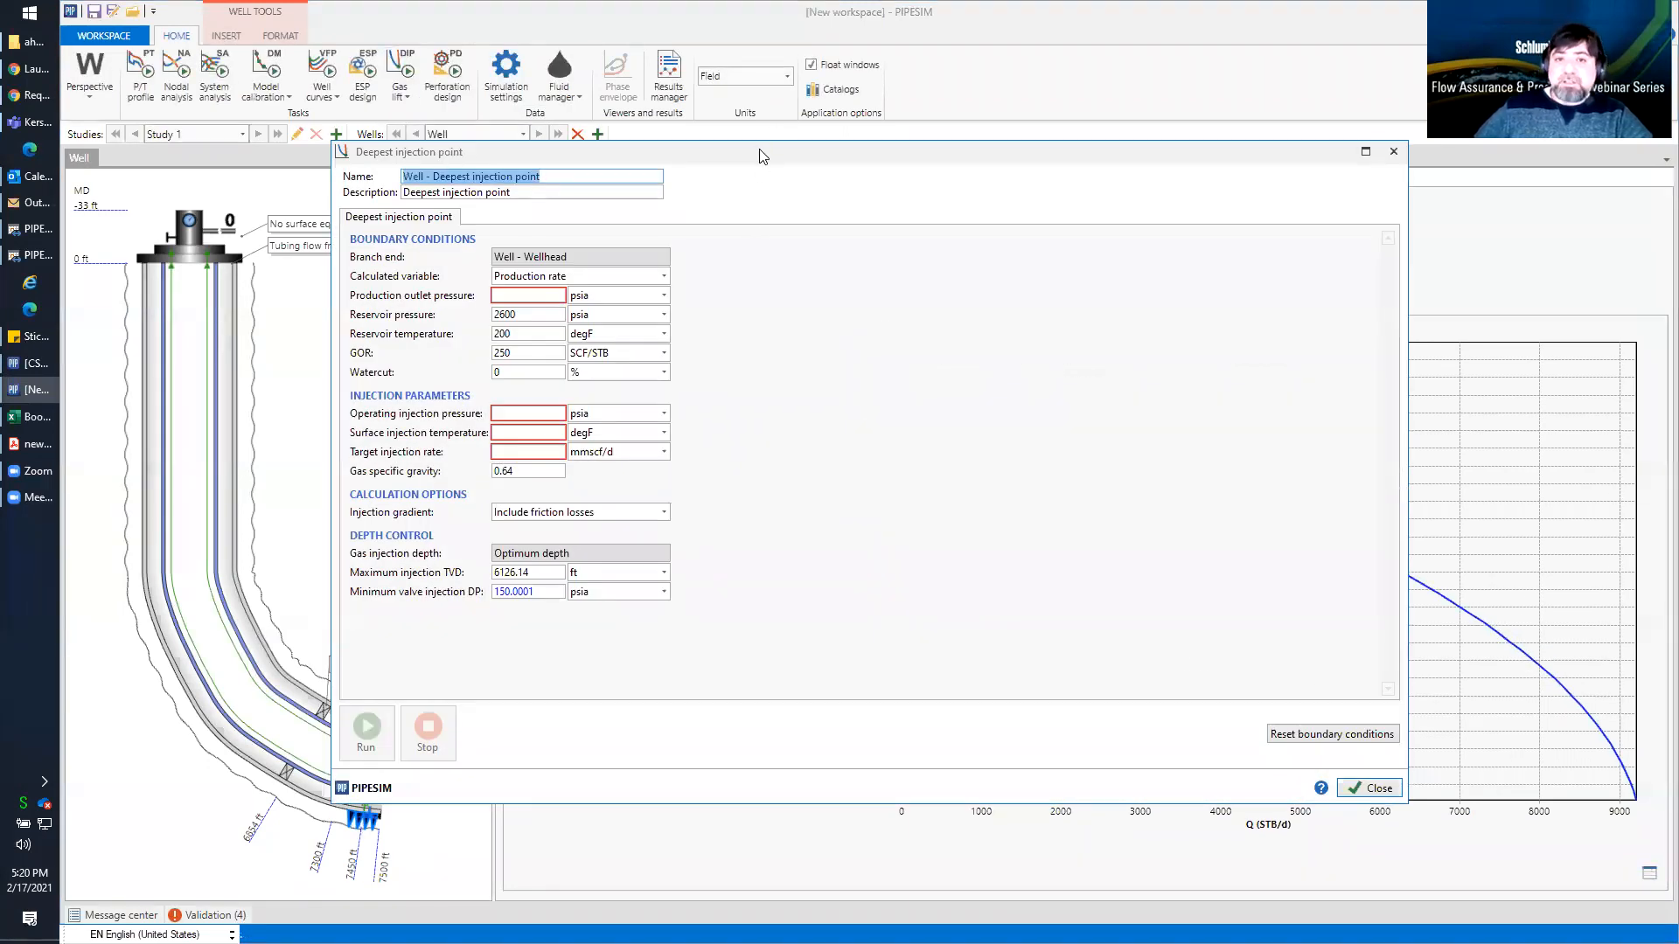
pyautogui.moveTo(773, 158); pyautogui.dragTo(892, 174)
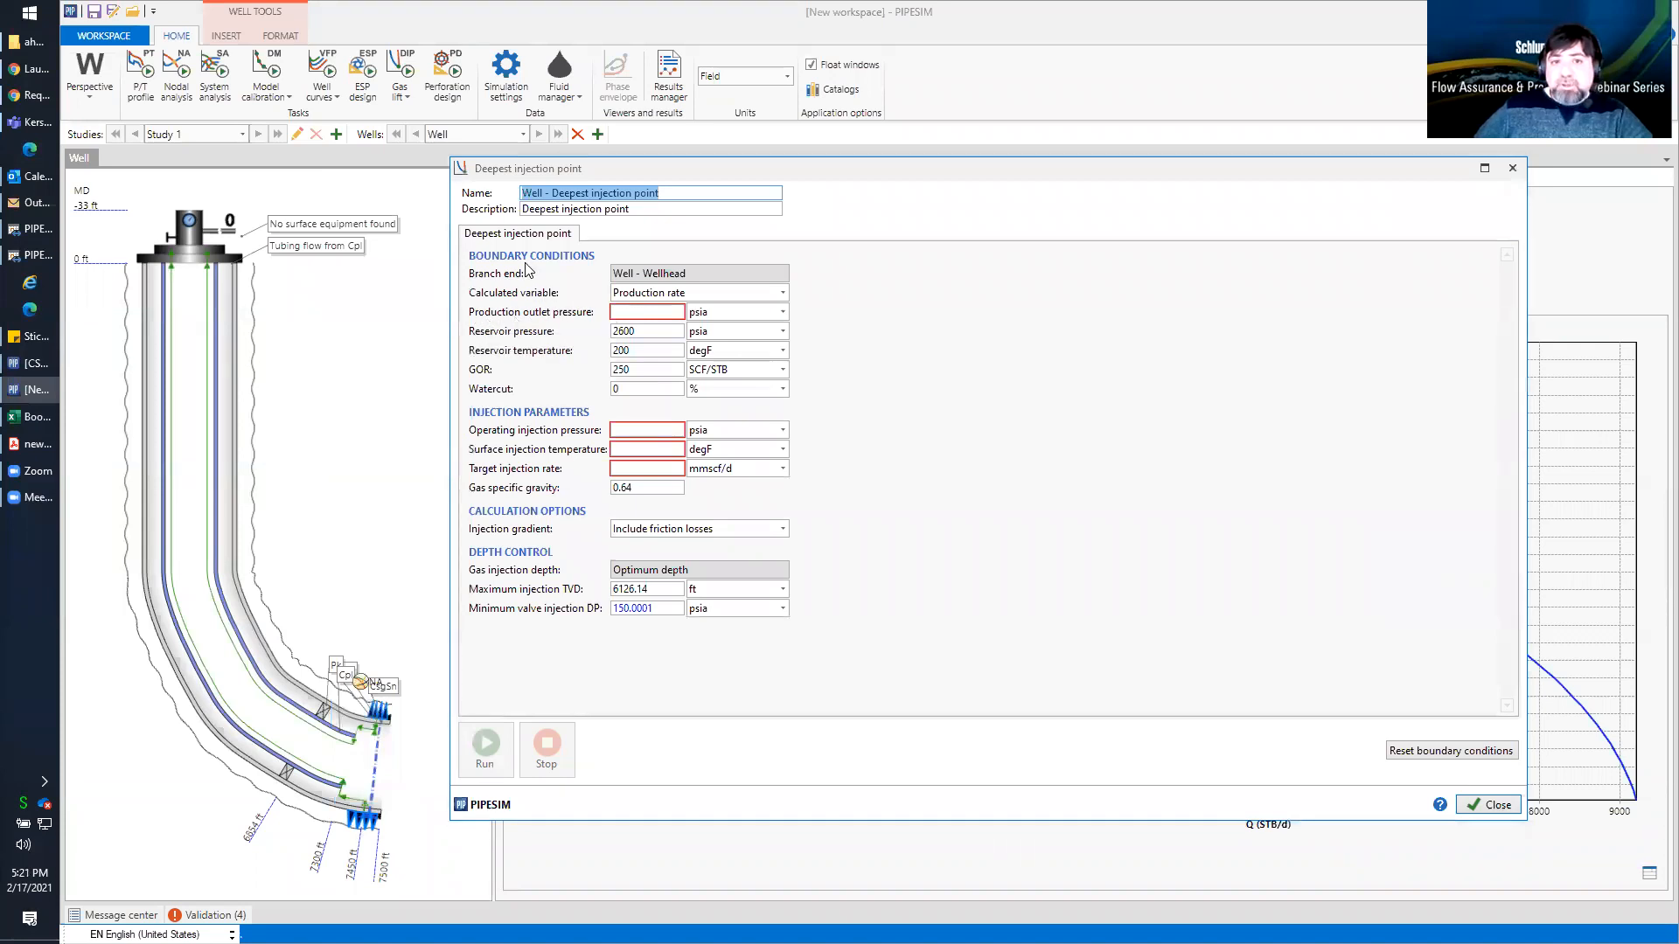
pyautogui.click(643, 311)
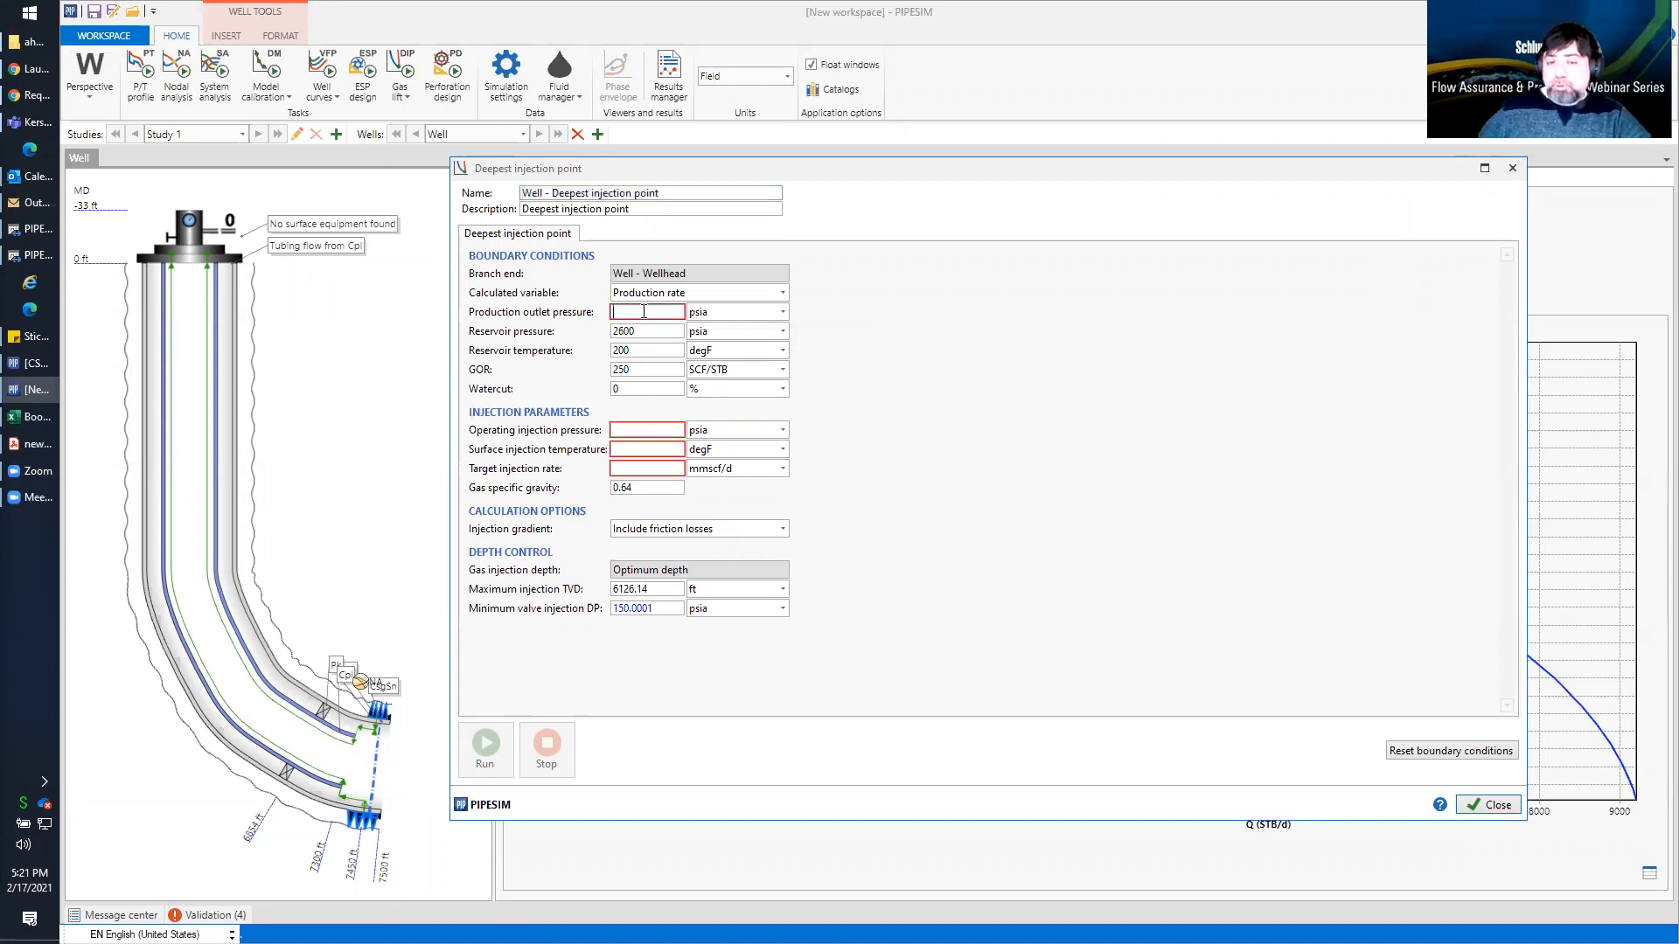
pyautogui.write('350')
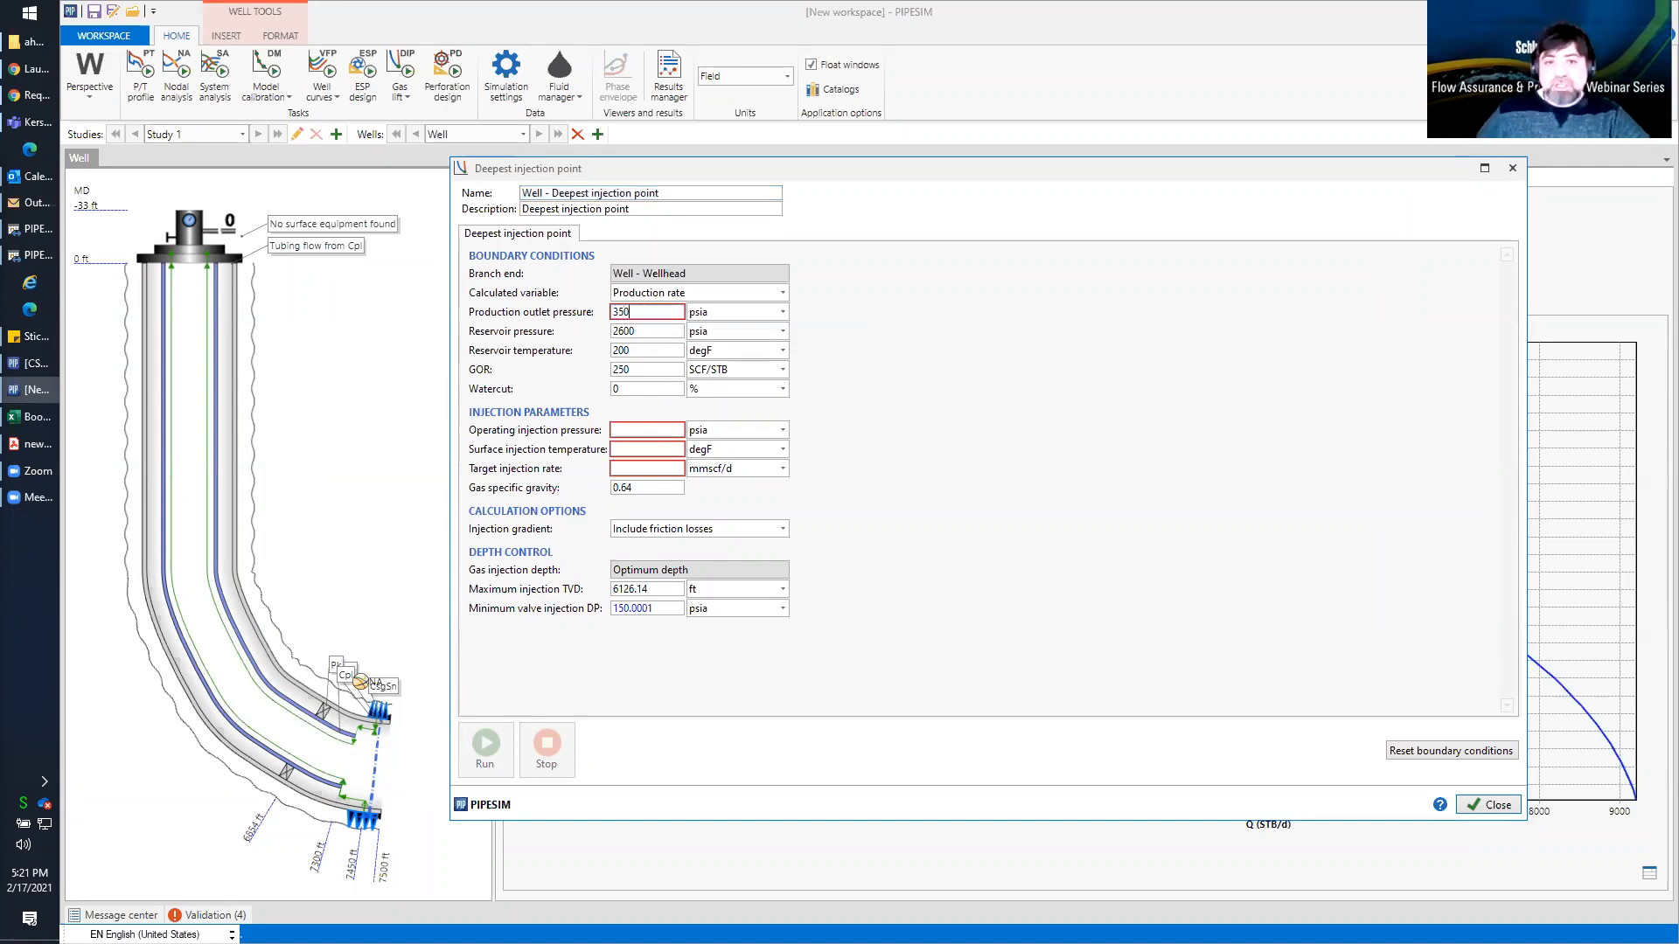
pyautogui.click(650, 330)
pyautogui.click(656, 370)
pyautogui.click(645, 388)
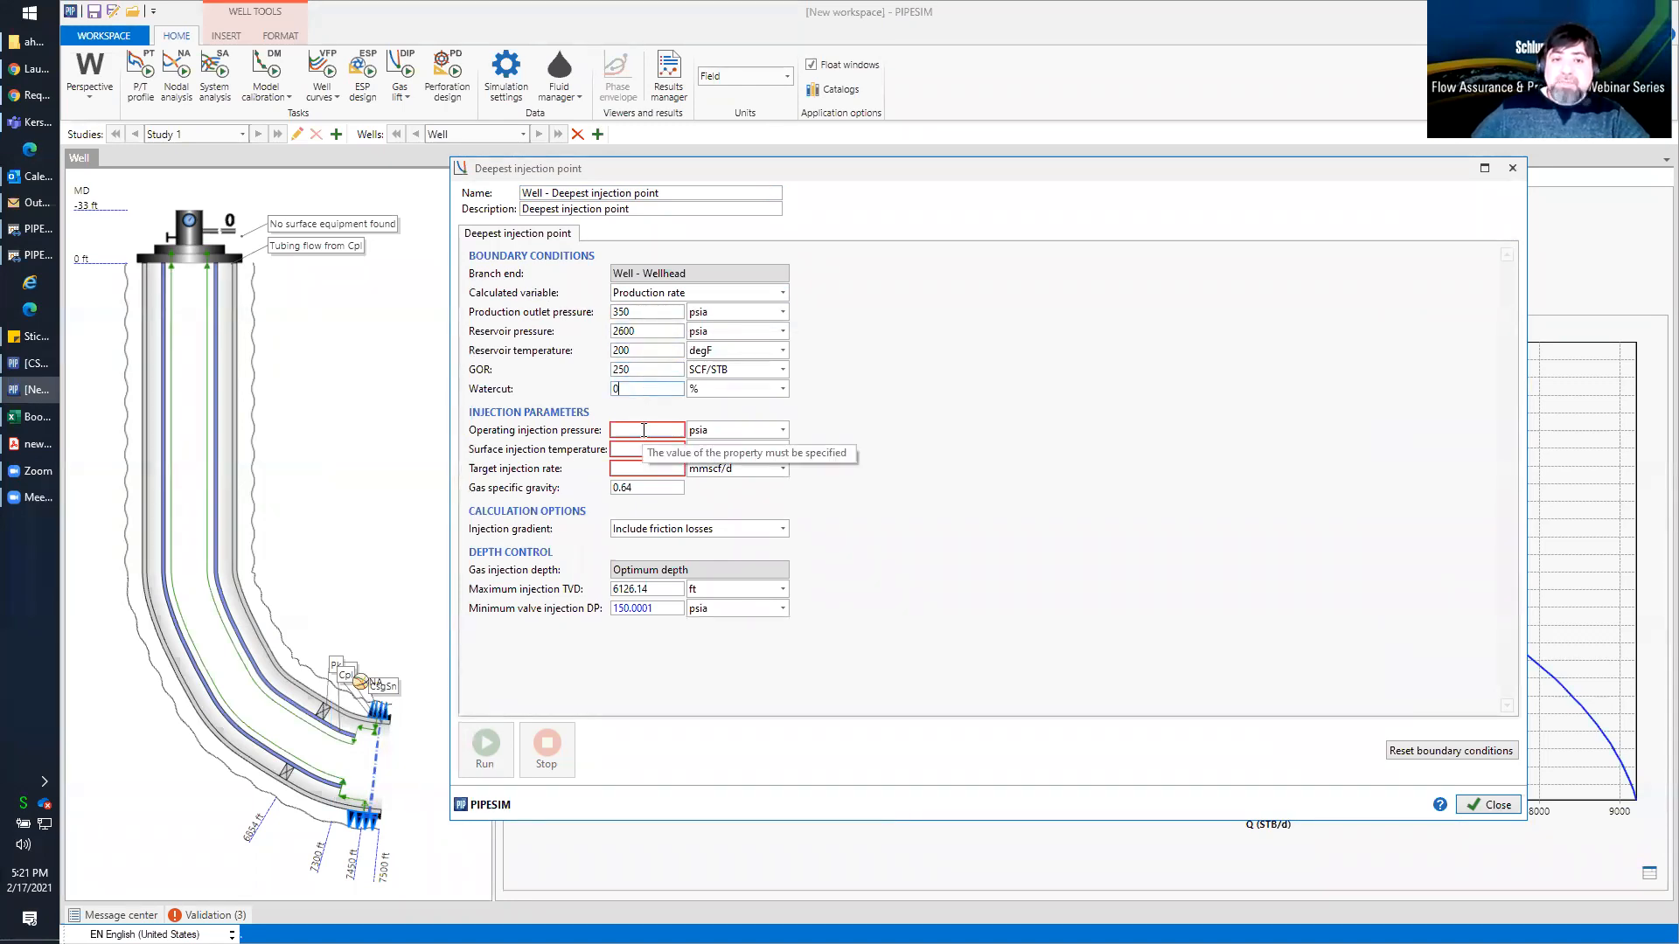
# Set the operating injection pressure to 1500 psia, surface injection temperature to 40 degF and target injection rate to 3 mmscf/d
pyautogui.click(644, 430)
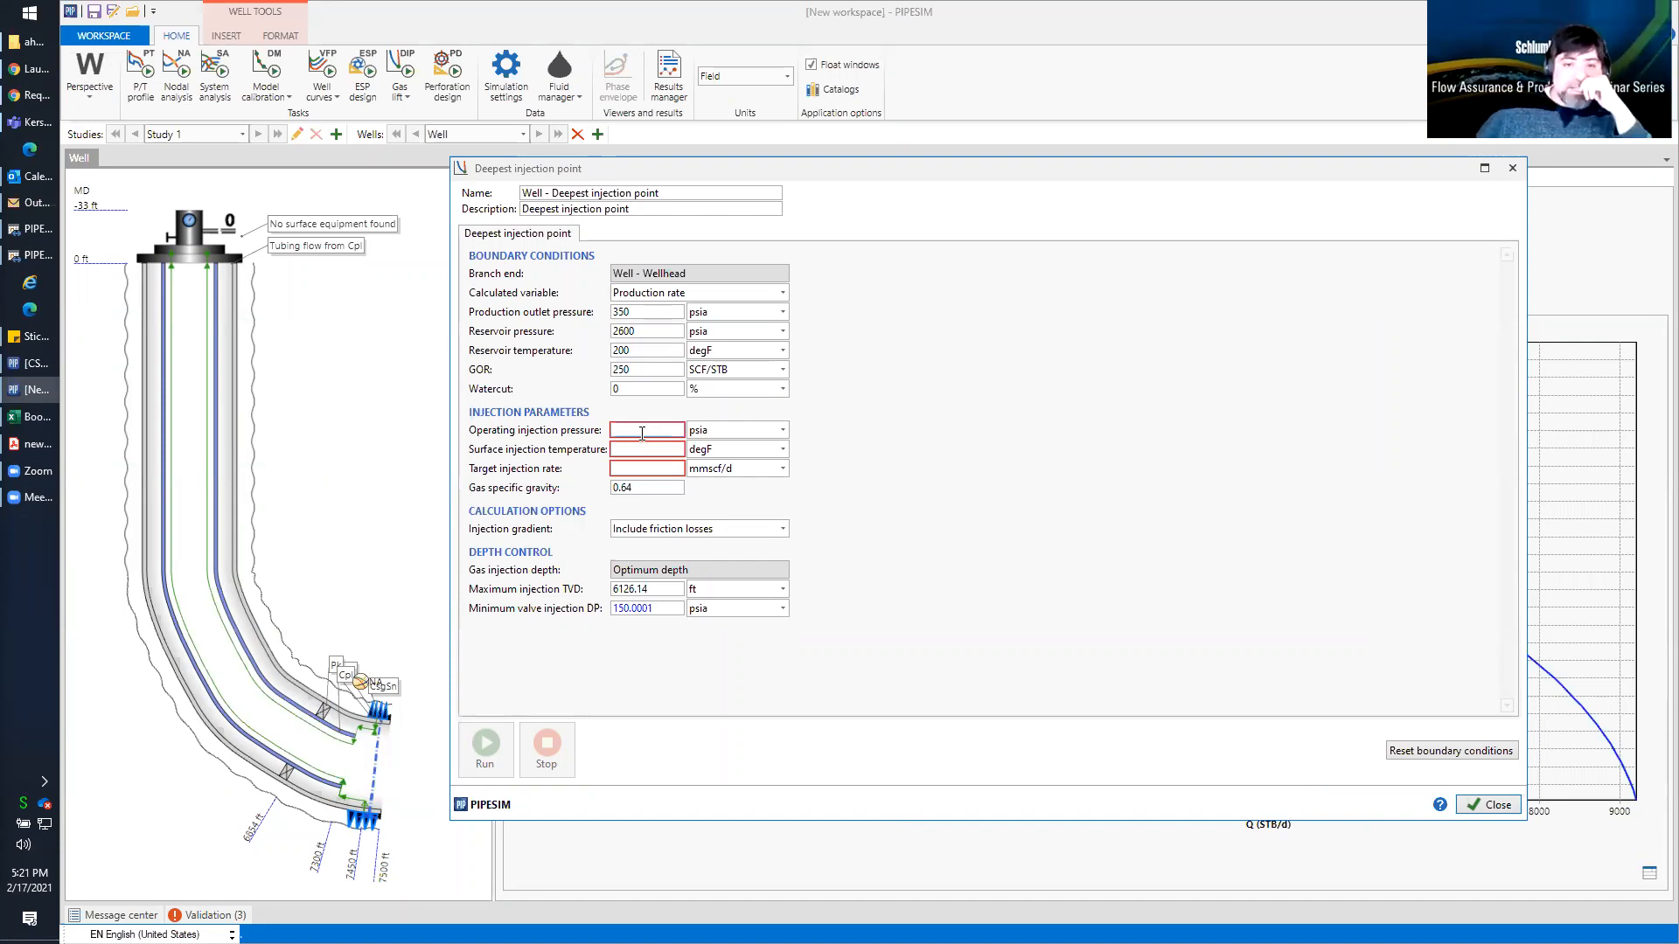
pyautogui.write('1500')
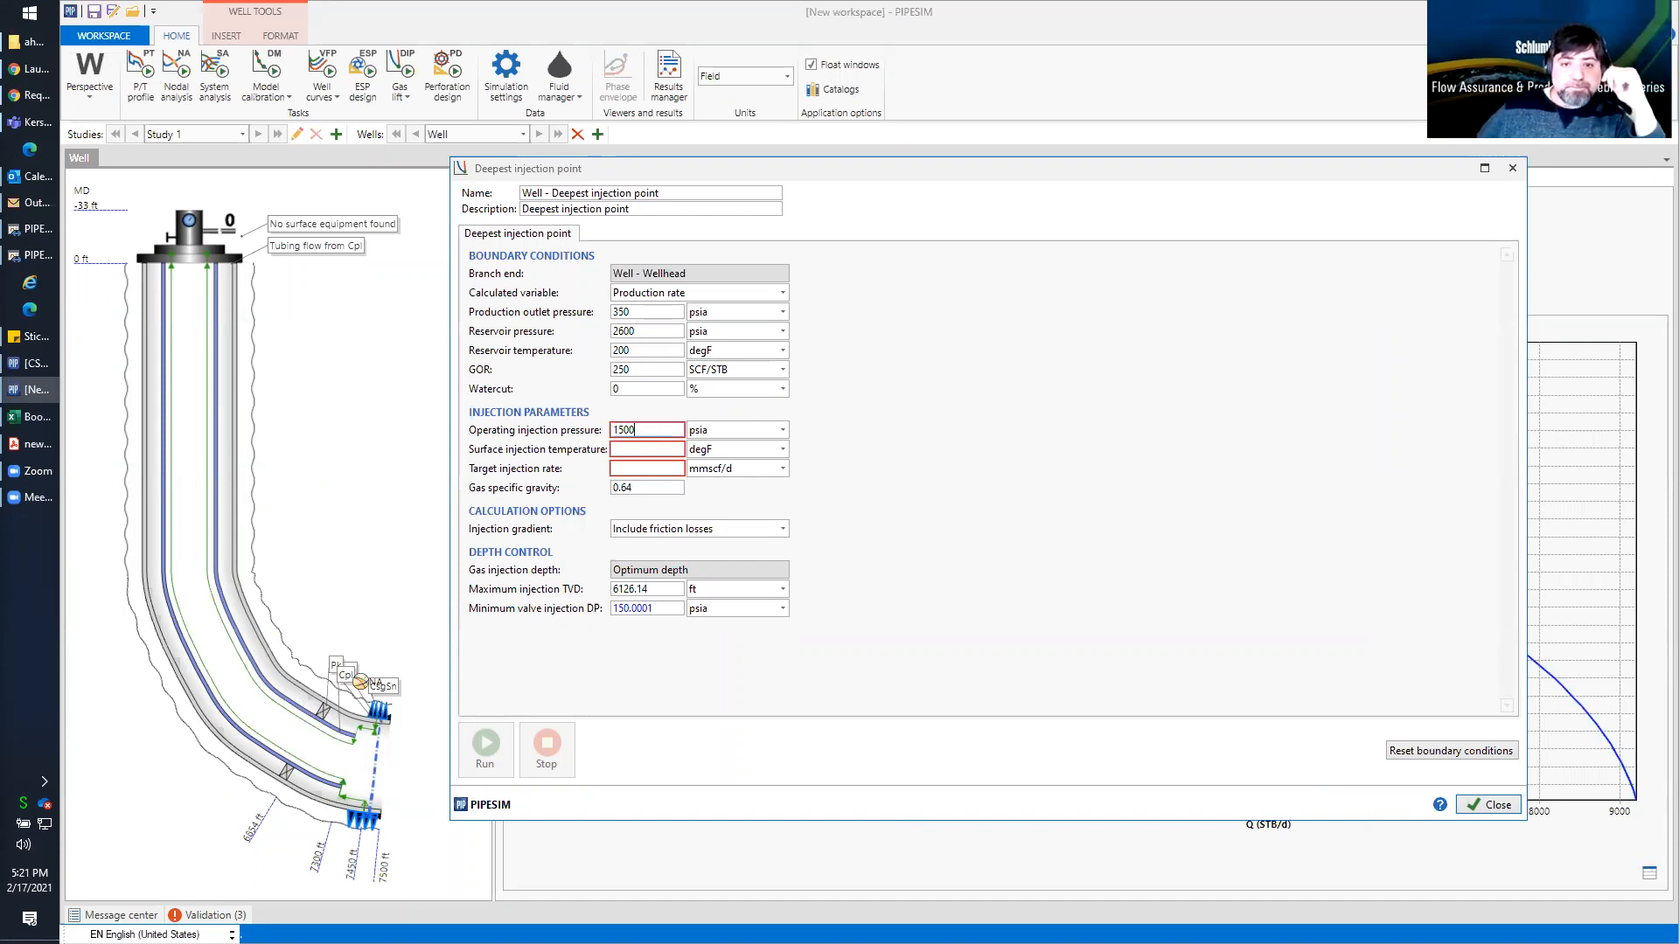
pyautogui.click(649, 452)
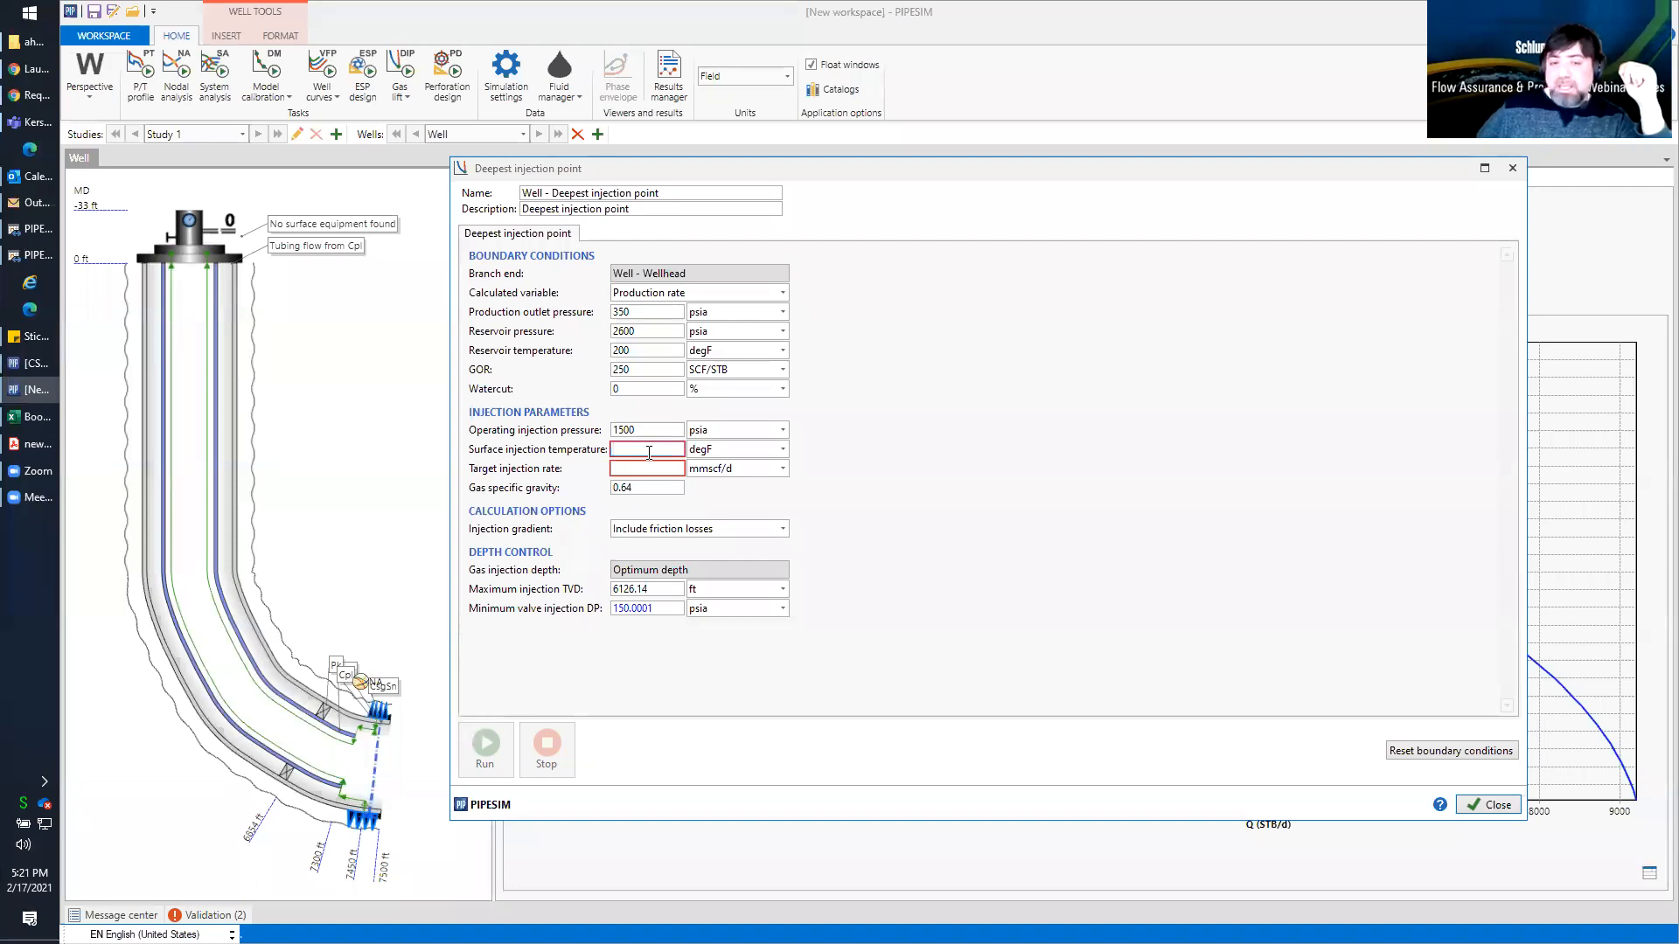
pyautogui.write('40')
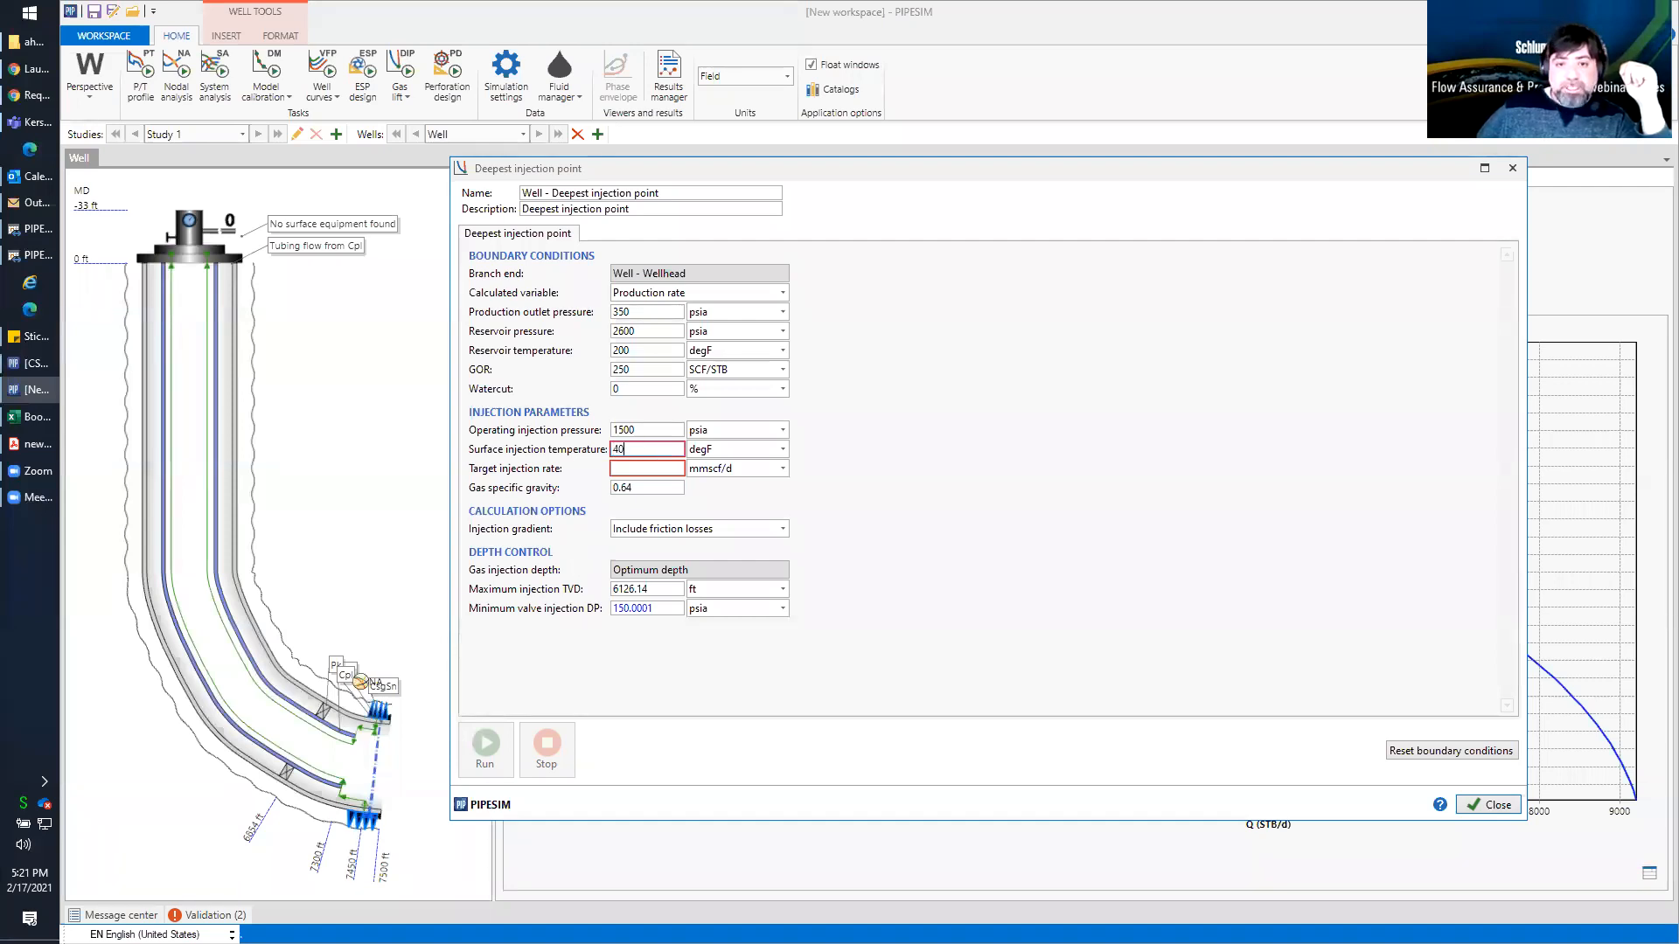
pyautogui.click(650, 468)
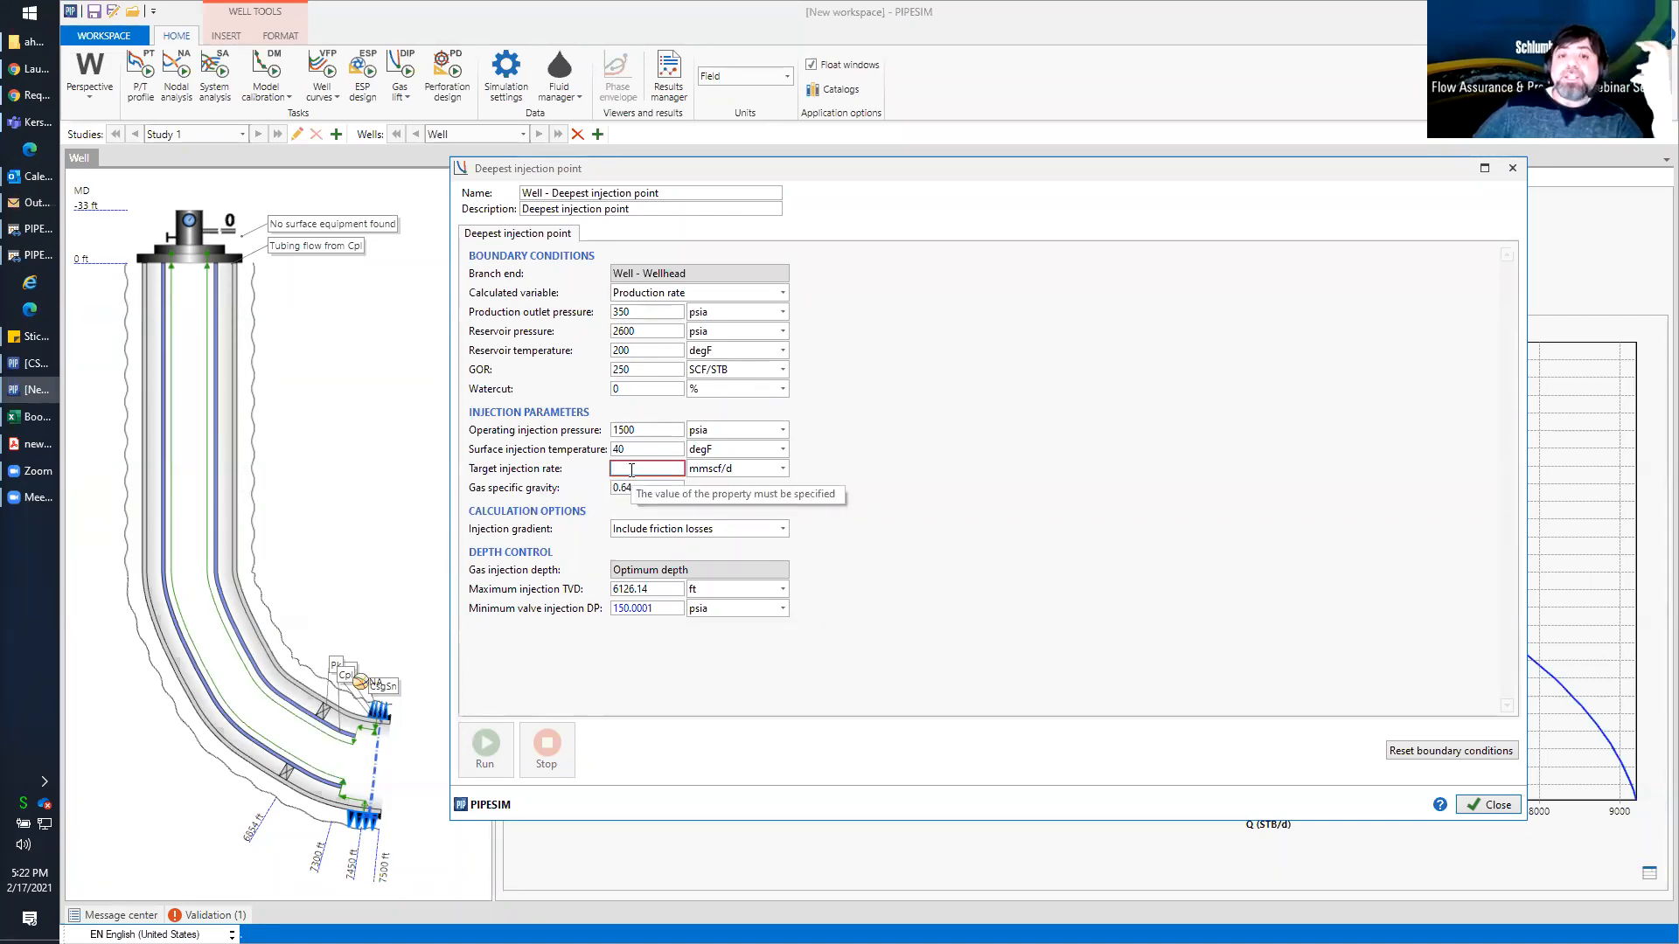
pyautogui.click(631, 470)
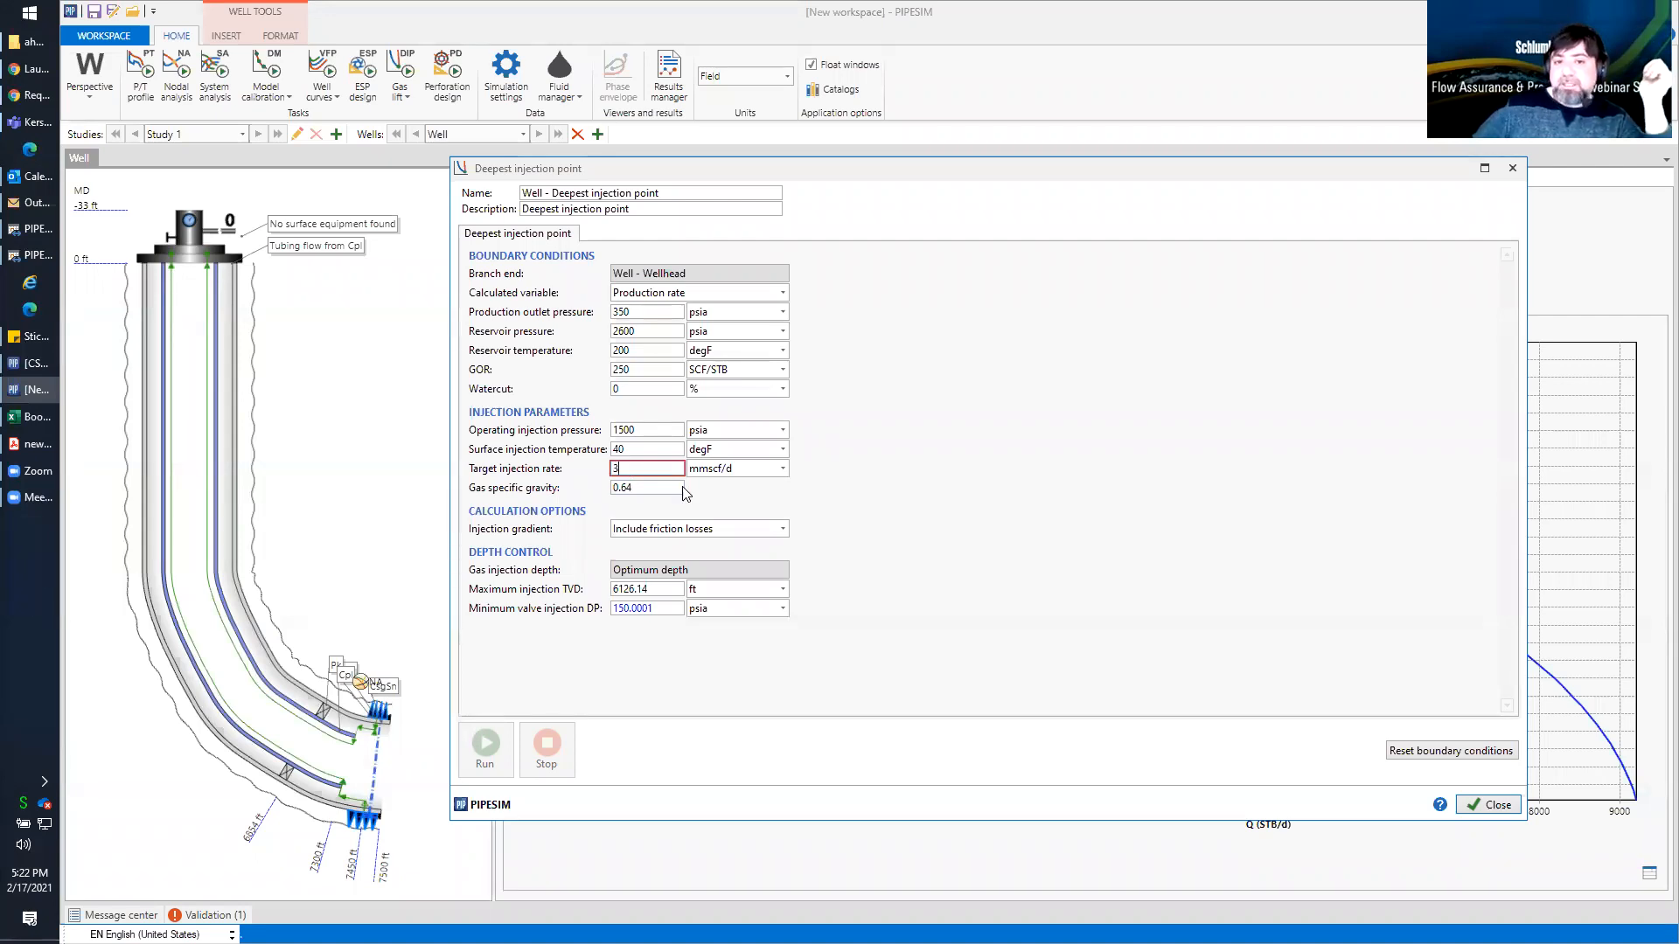
pyautogui.click(782, 469)
pyautogui.click(876, 508)
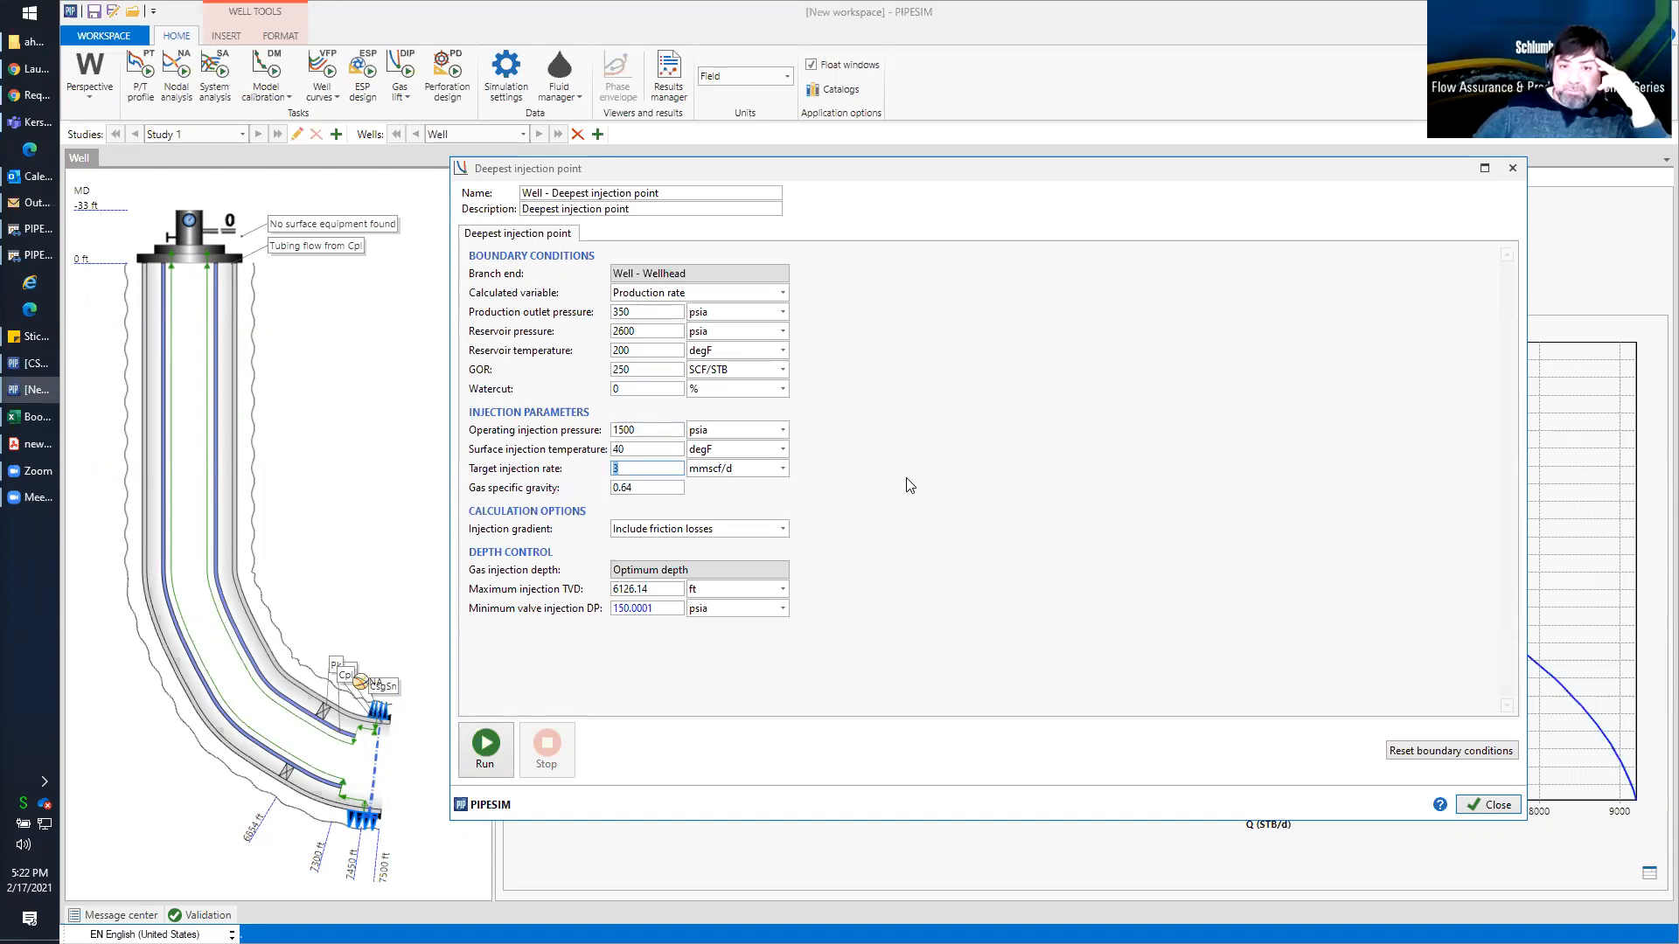
# Run the deepest injection point simulation and compare the calculated injection depth with the packer in the well schematic
pyautogui.click(486, 744)
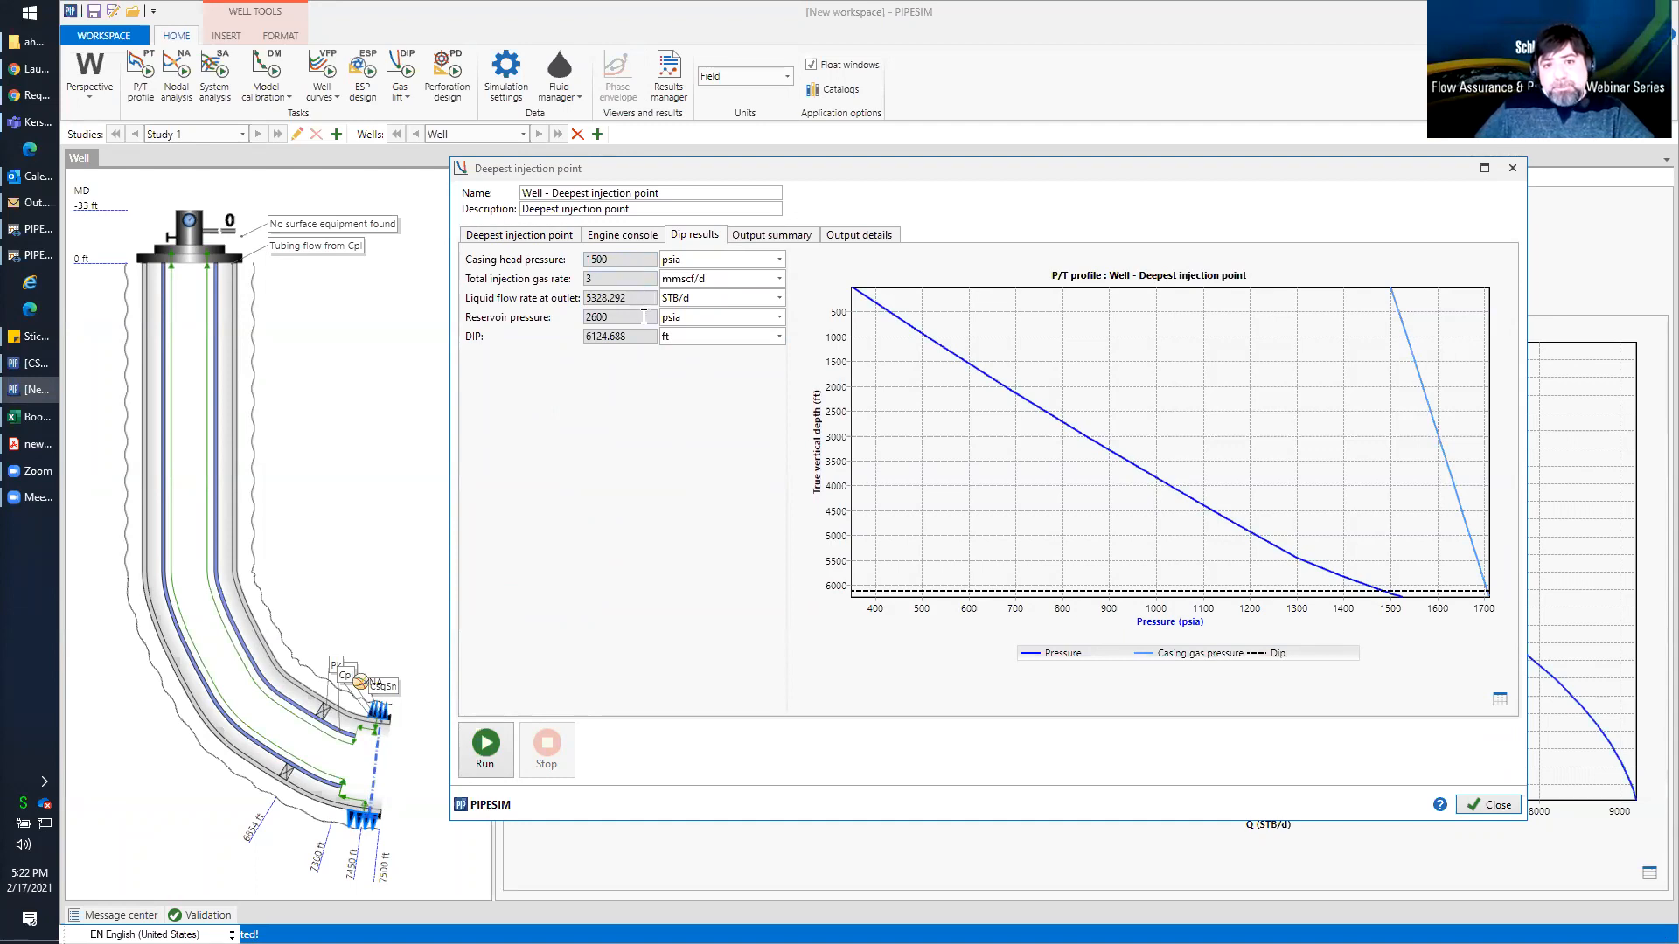
pyautogui.moveTo(645, 337); pyautogui.dragTo(582, 338)
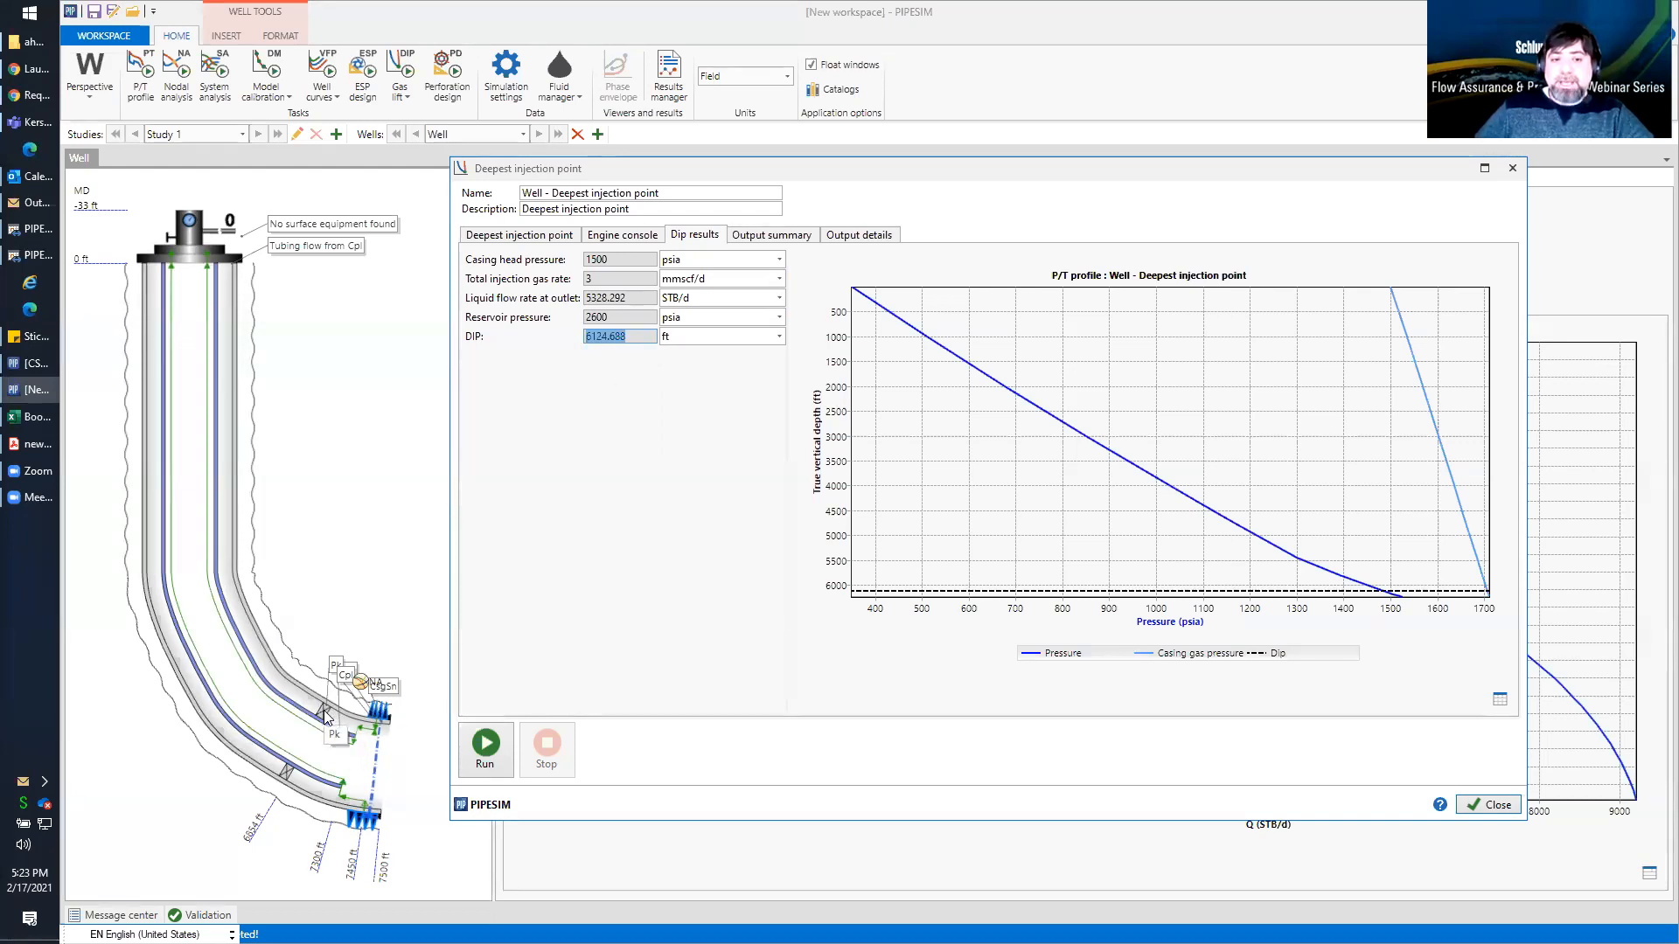
pyautogui.click(323, 716)
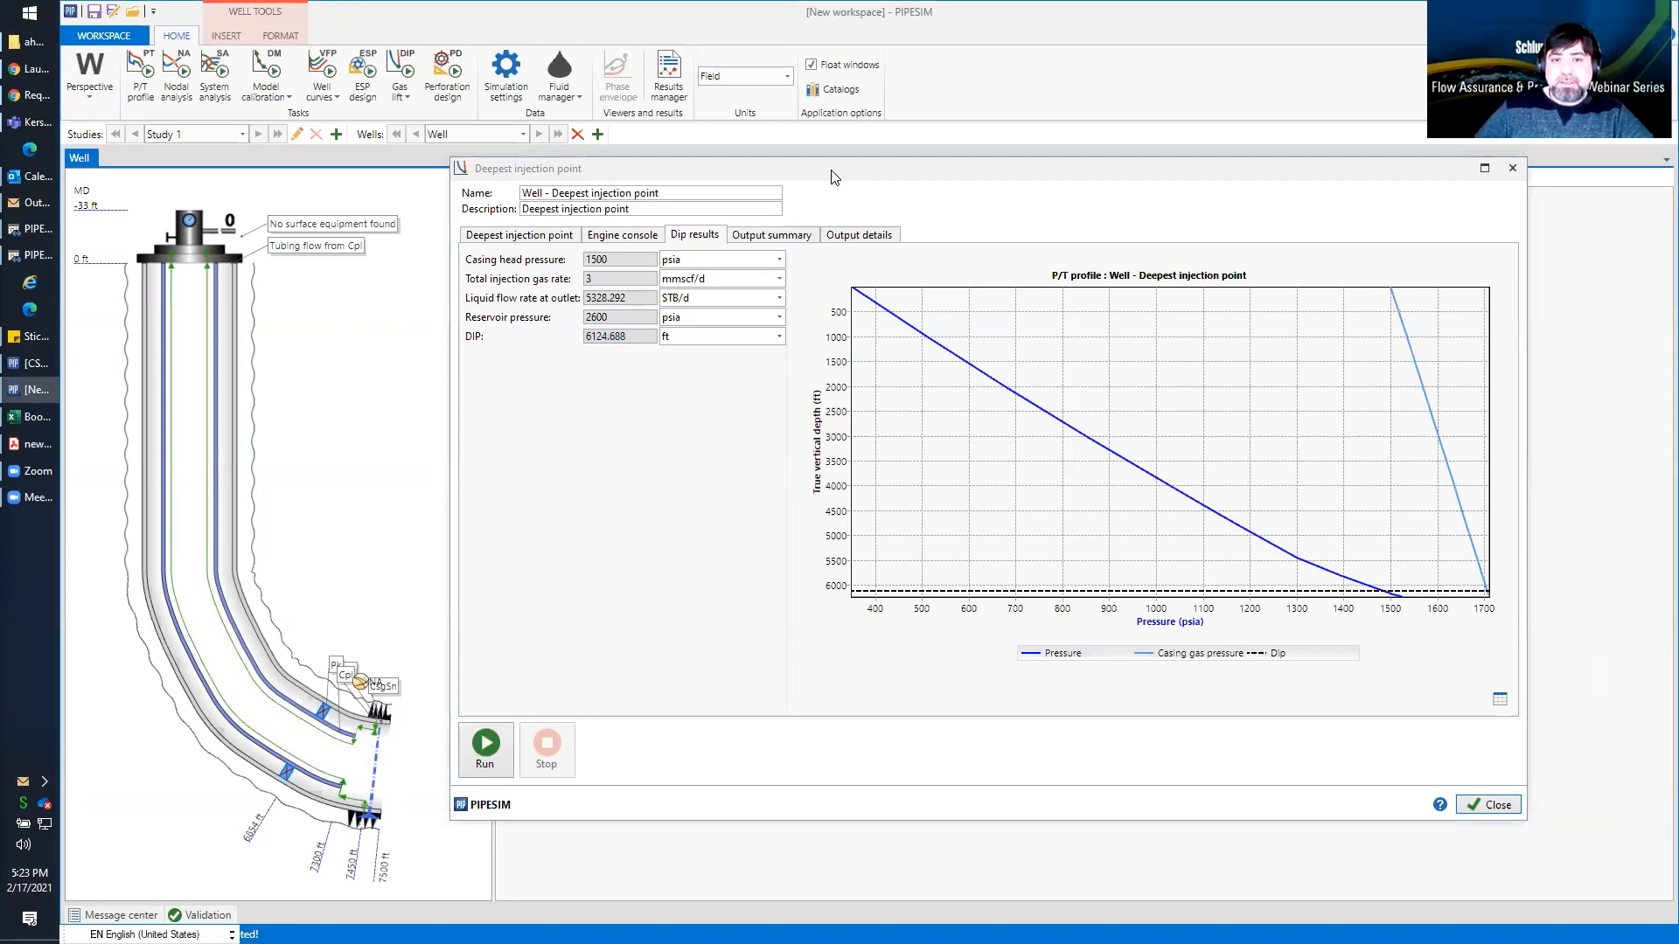
# Compare the calculated DIP with the packer's measured depth in the downhole equipment table and close the deepest injection point task
pyautogui.moveTo(833, 177); pyautogui.dragTo(932, 422)
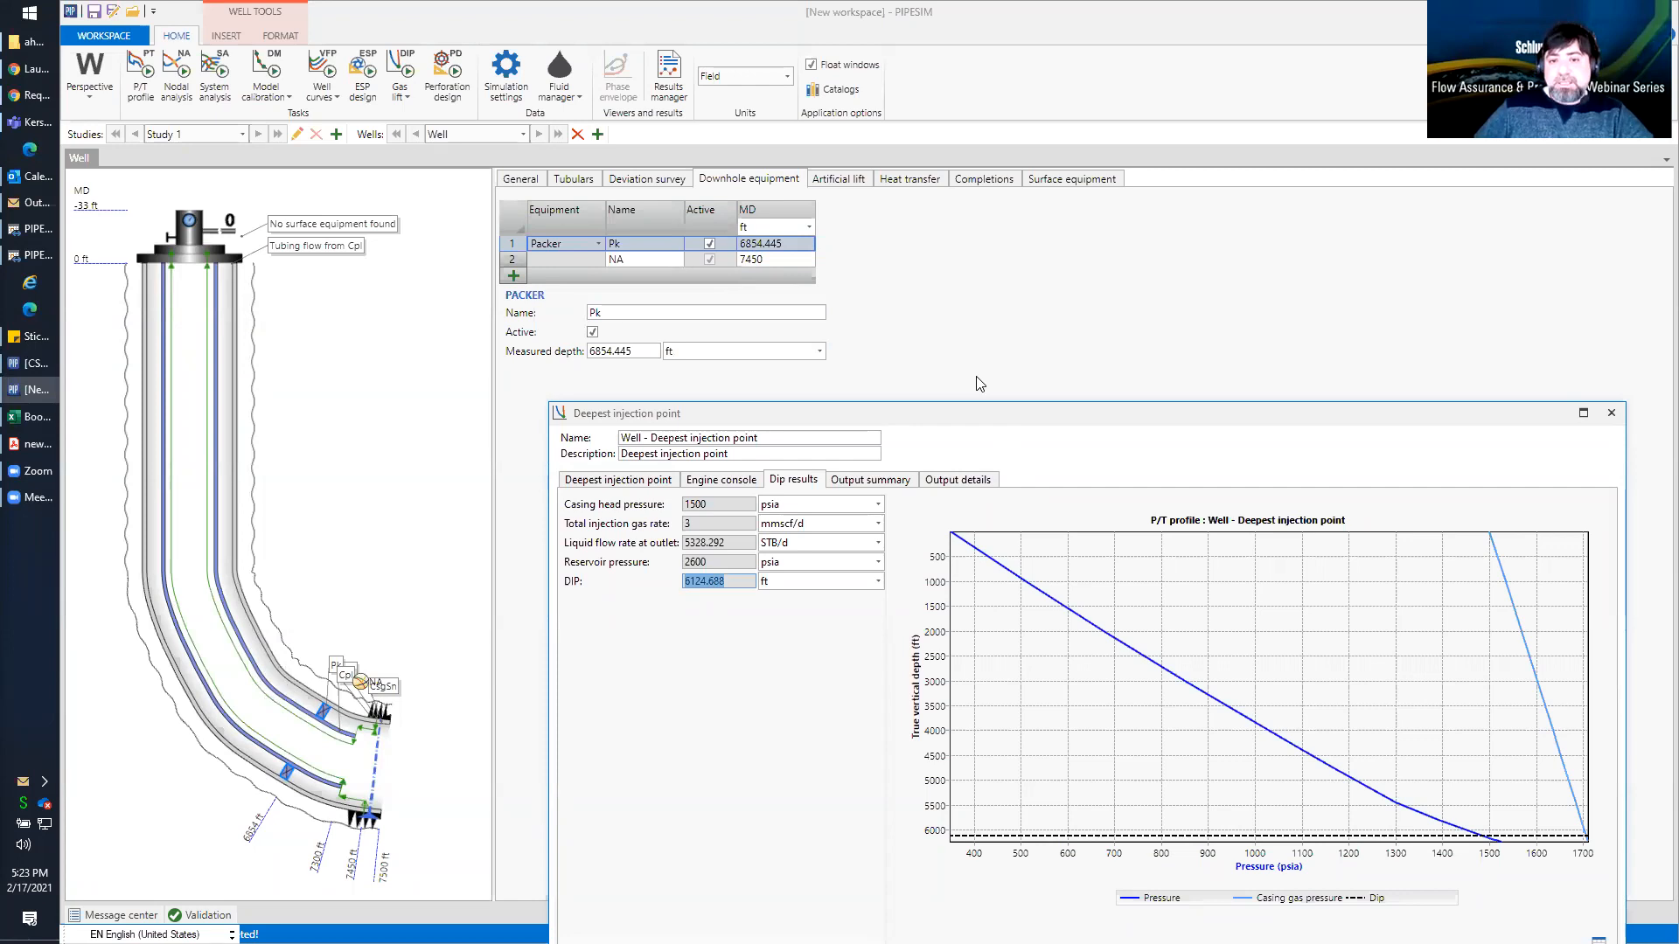
pyautogui.moveTo(996, 412); pyautogui.dragTo(877, 221)
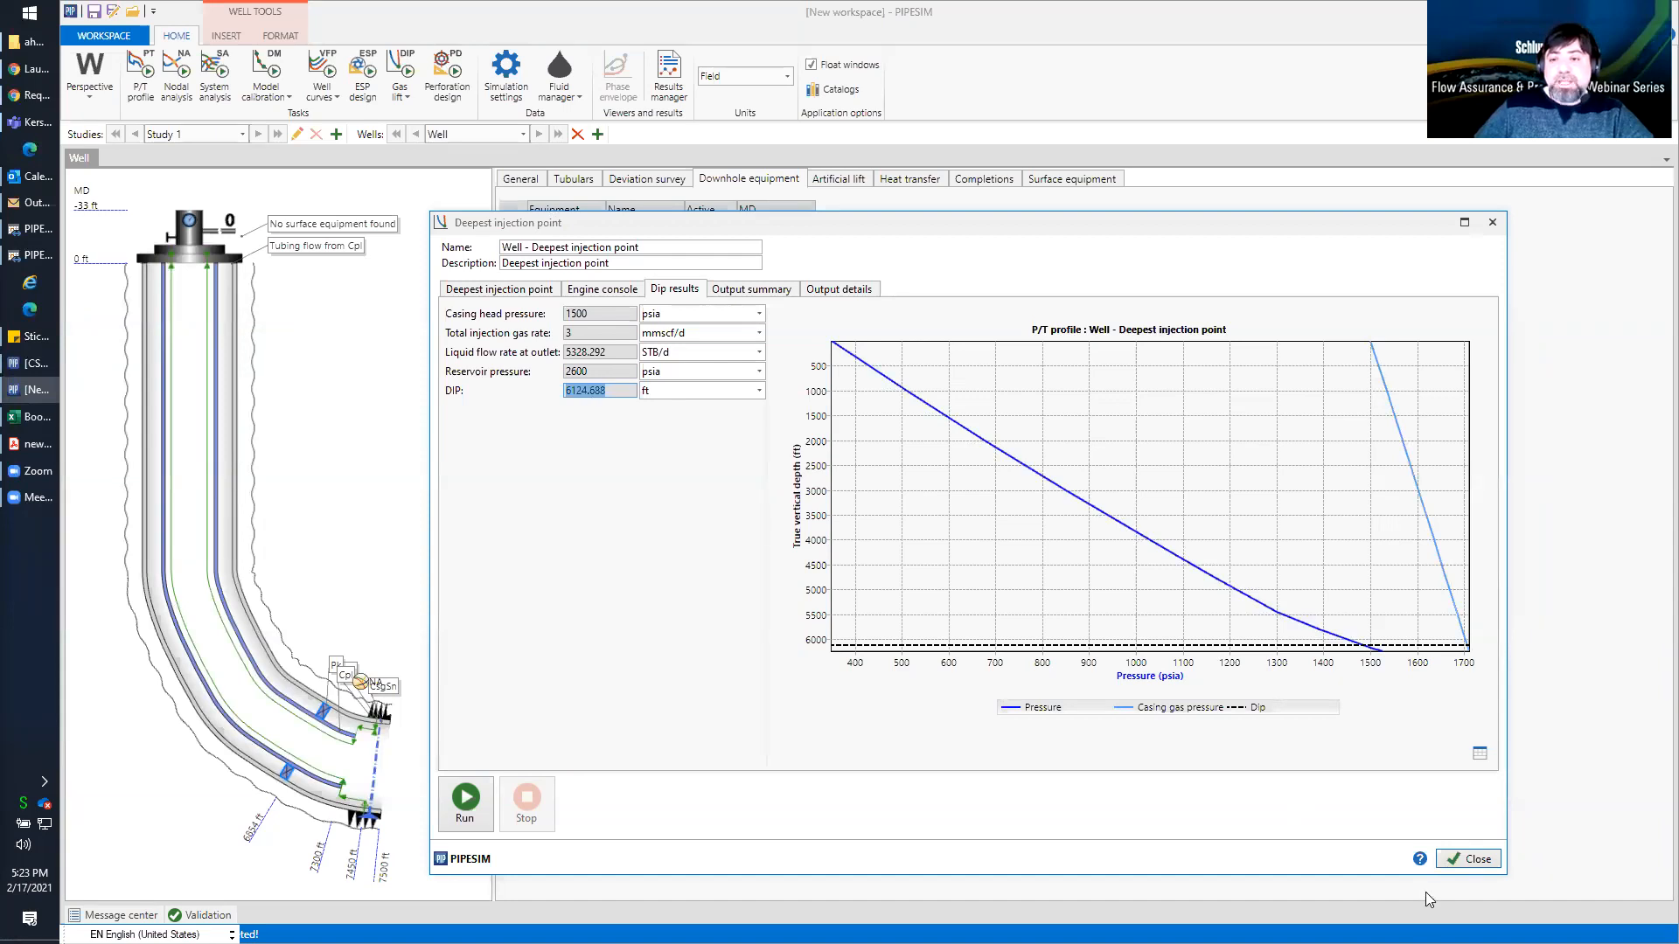
pyautogui.click(1457, 861)
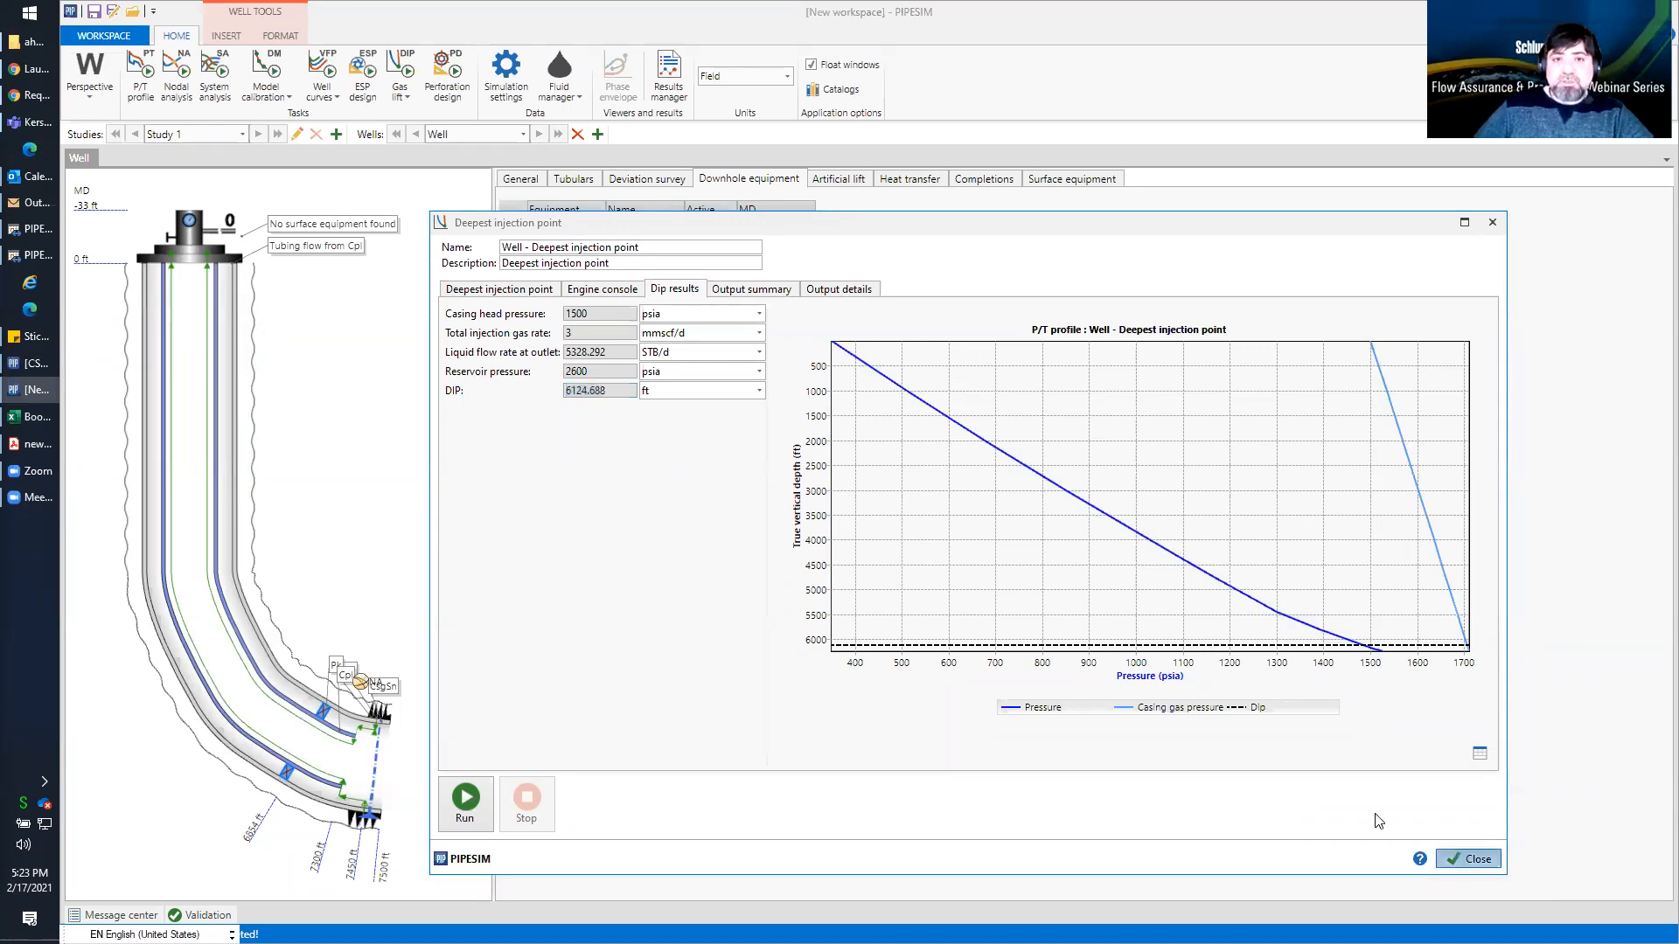
# Start a gas lift design task for the well with a production outlet pressure of 350 psia
pyautogui.click(399, 93)
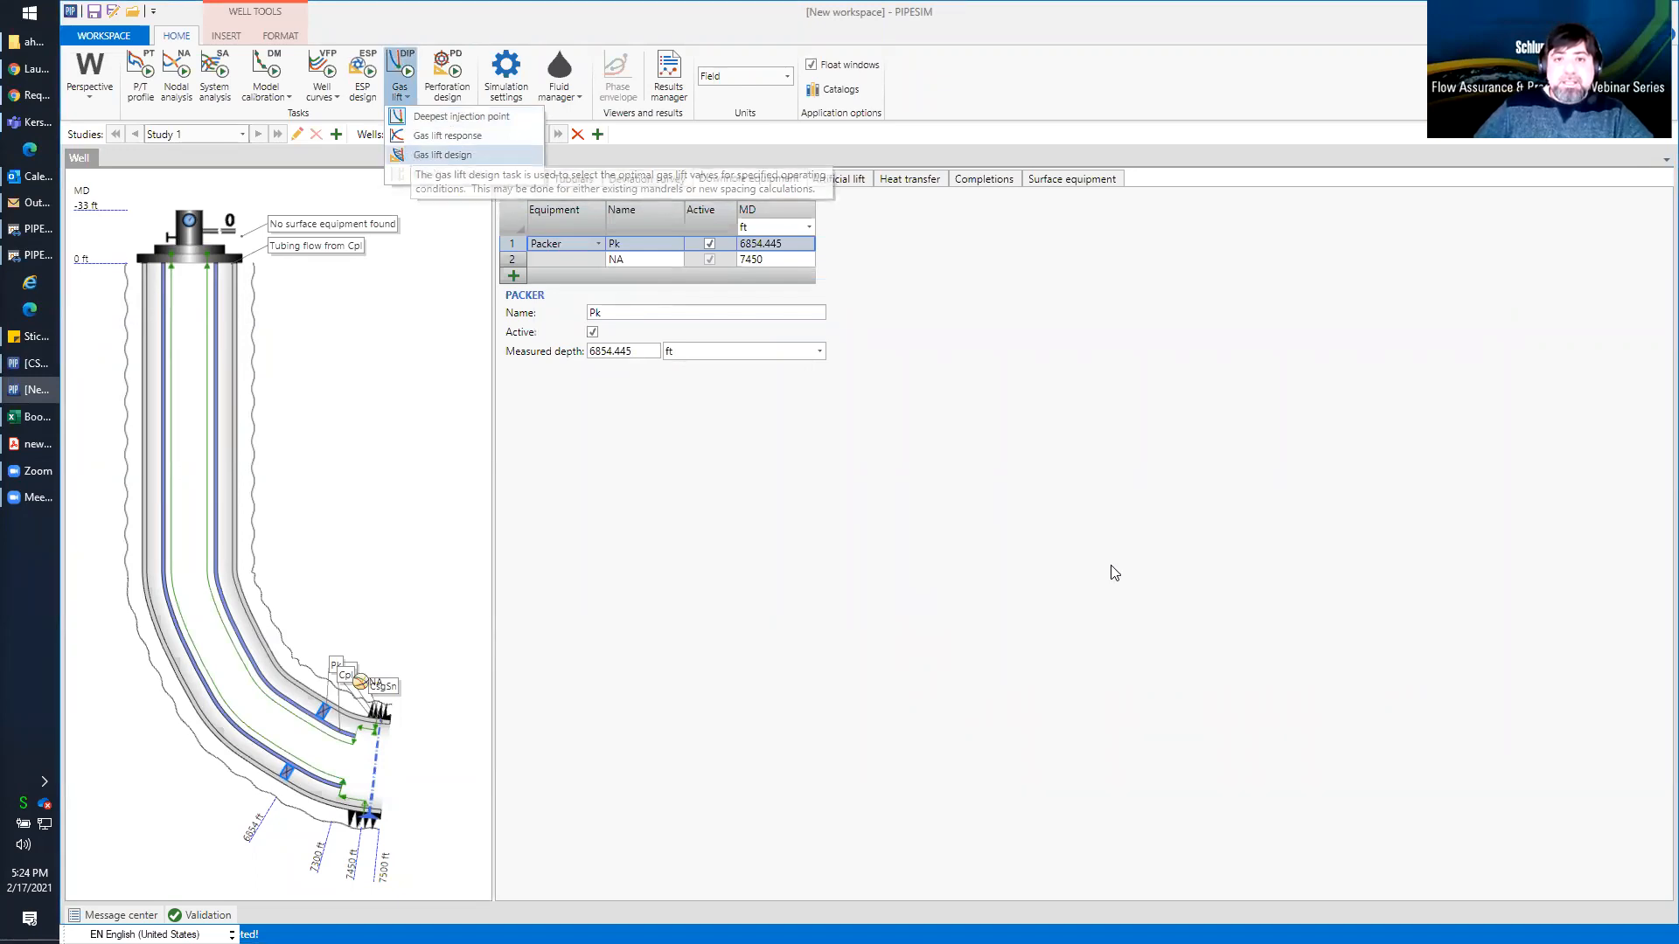
pyautogui.press('Return')
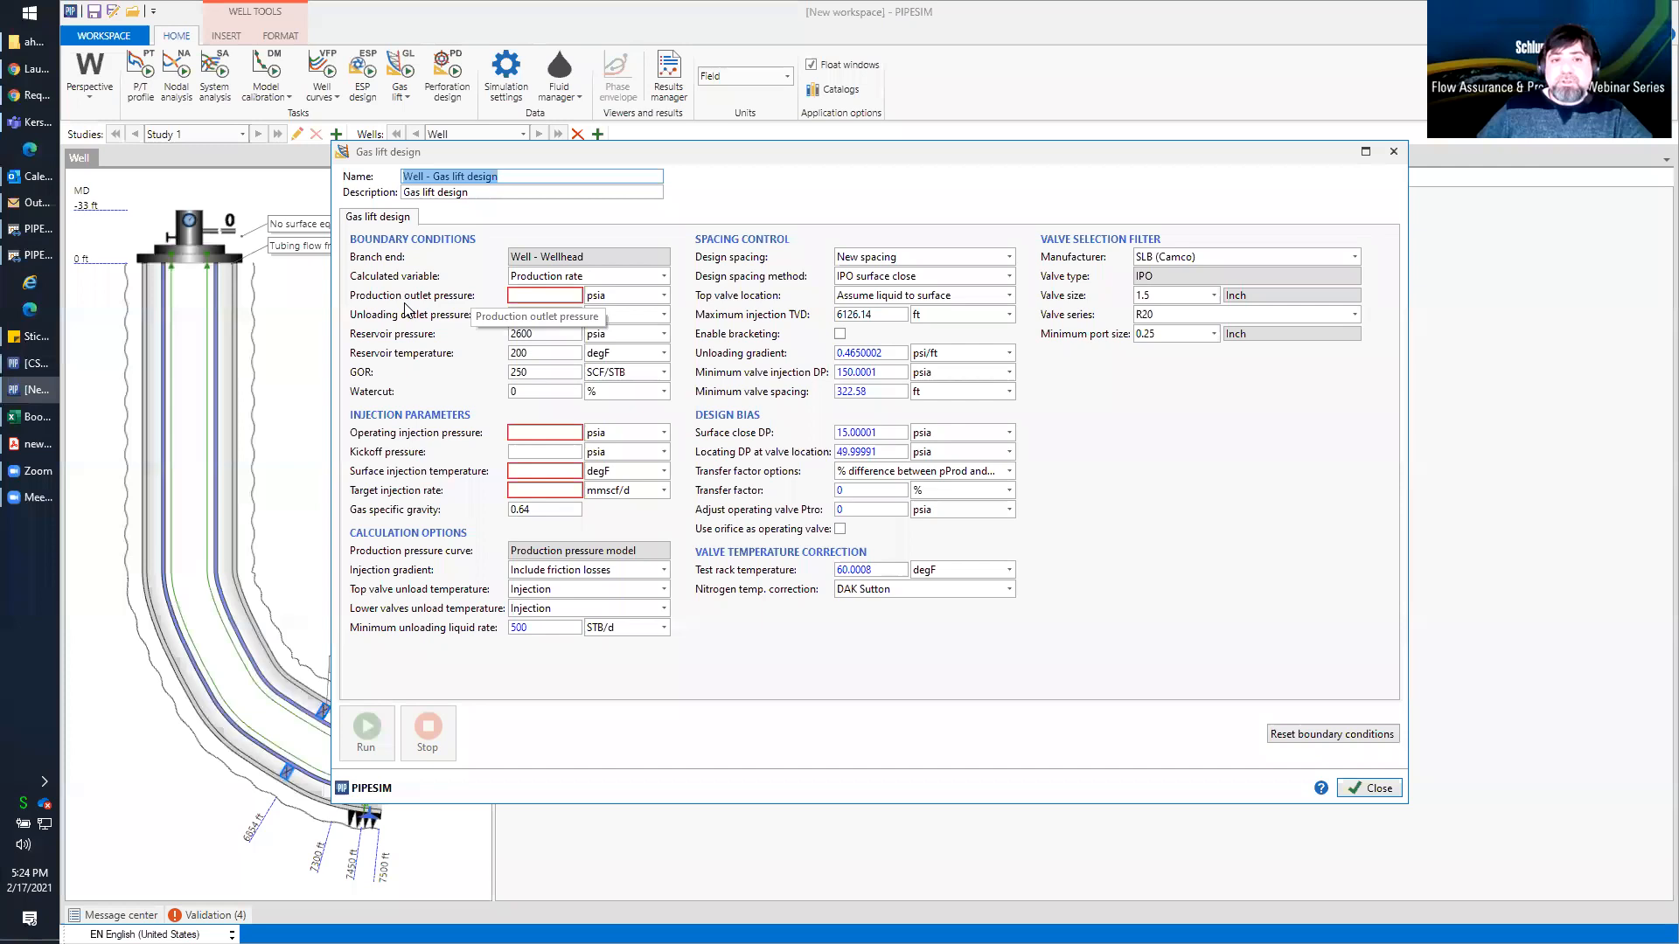
pyautogui.click(532, 295)
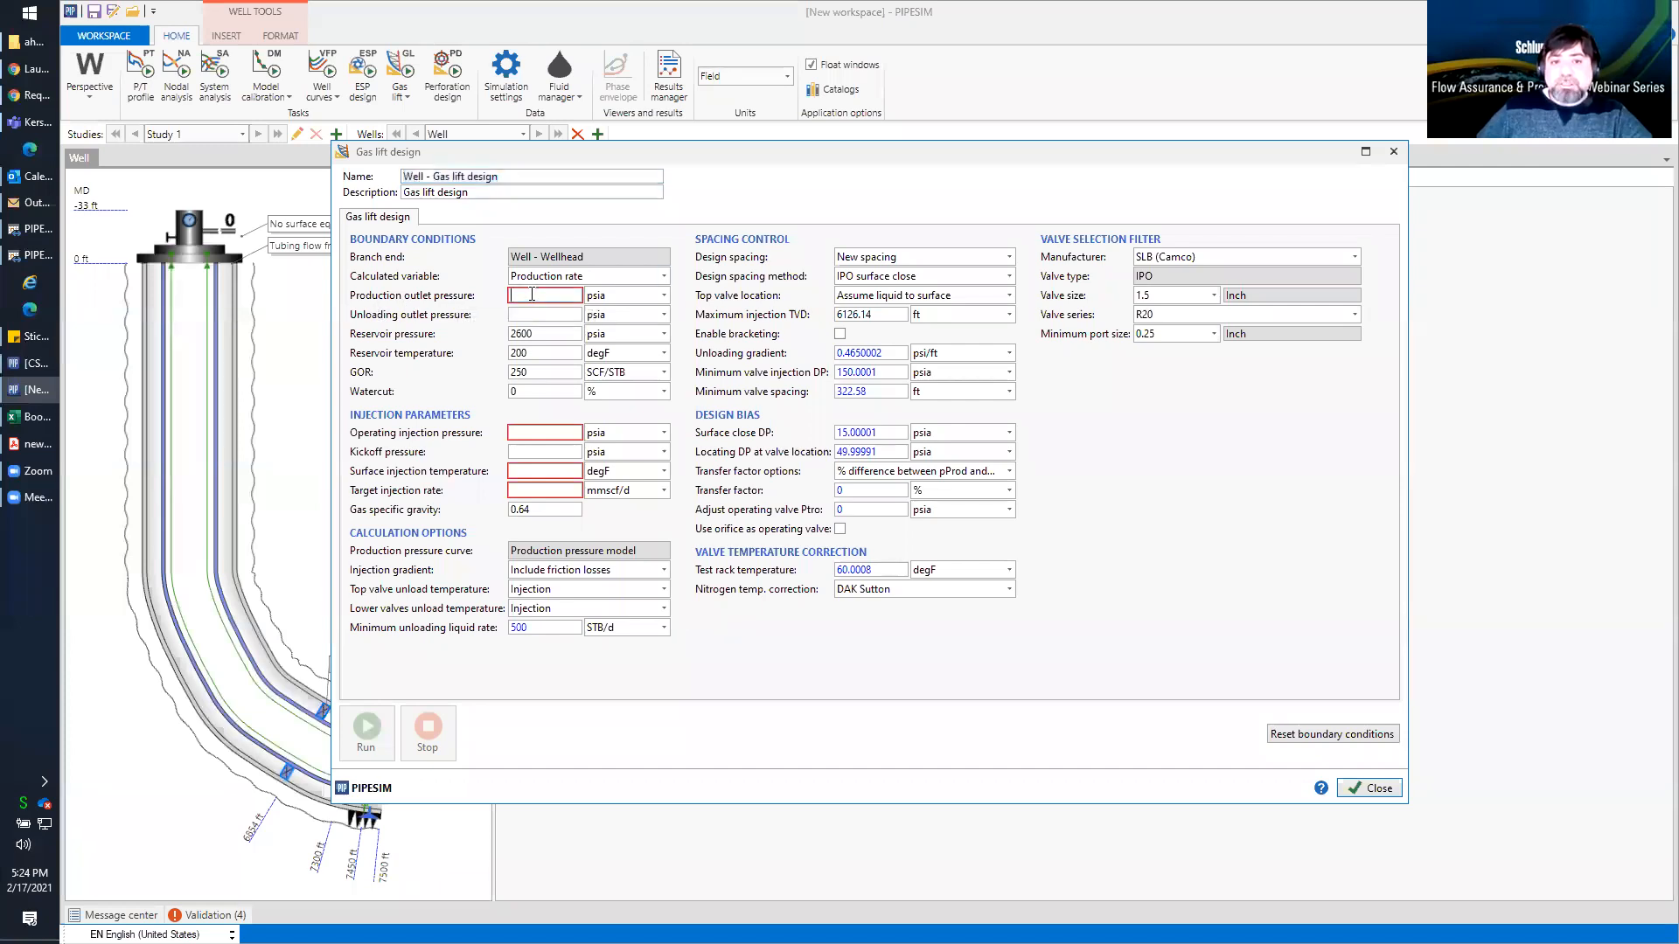
pyautogui.write('350')
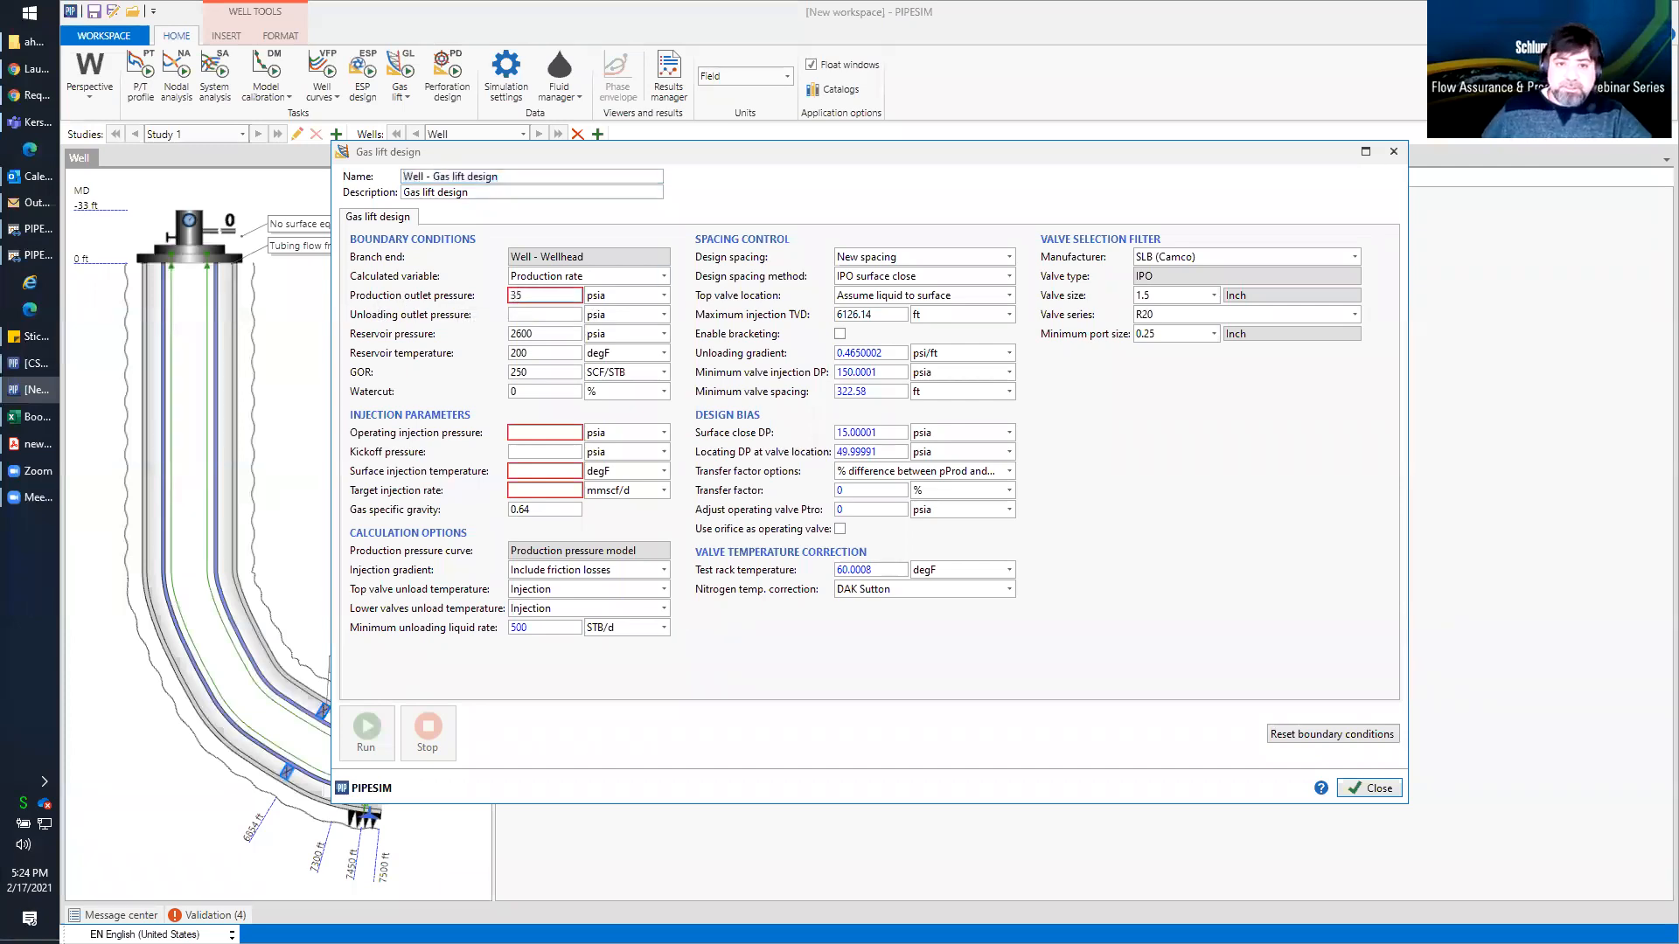
pyautogui.click(524, 316)
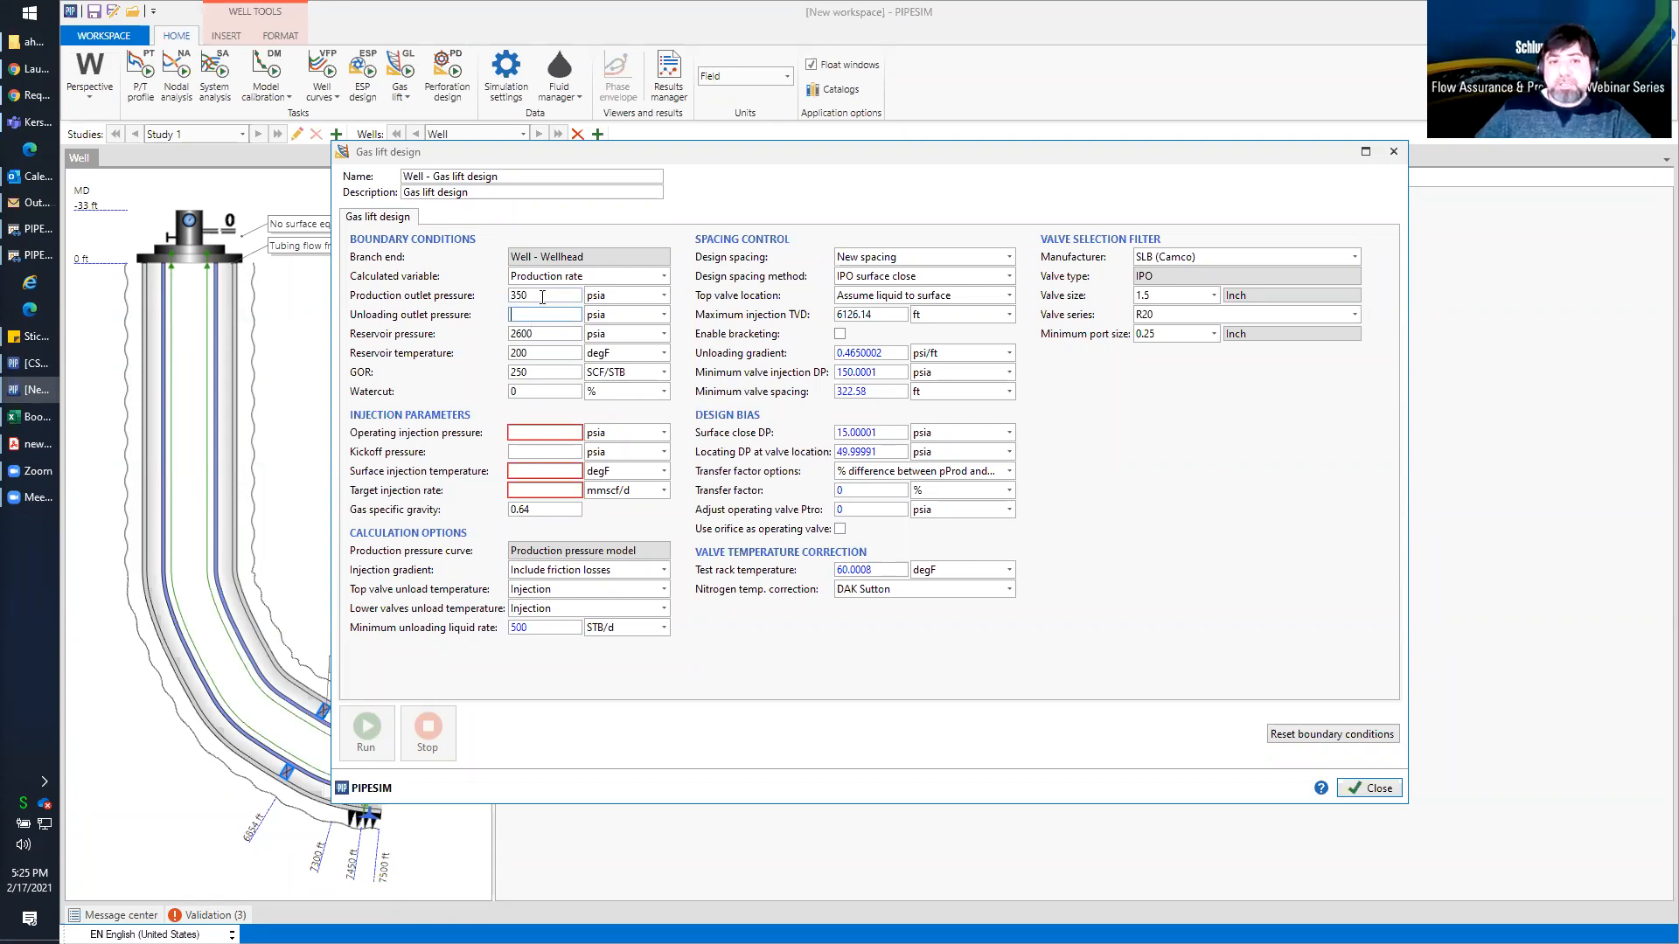
pyautogui.moveTo(547, 295); pyautogui.dragTo(508, 306)
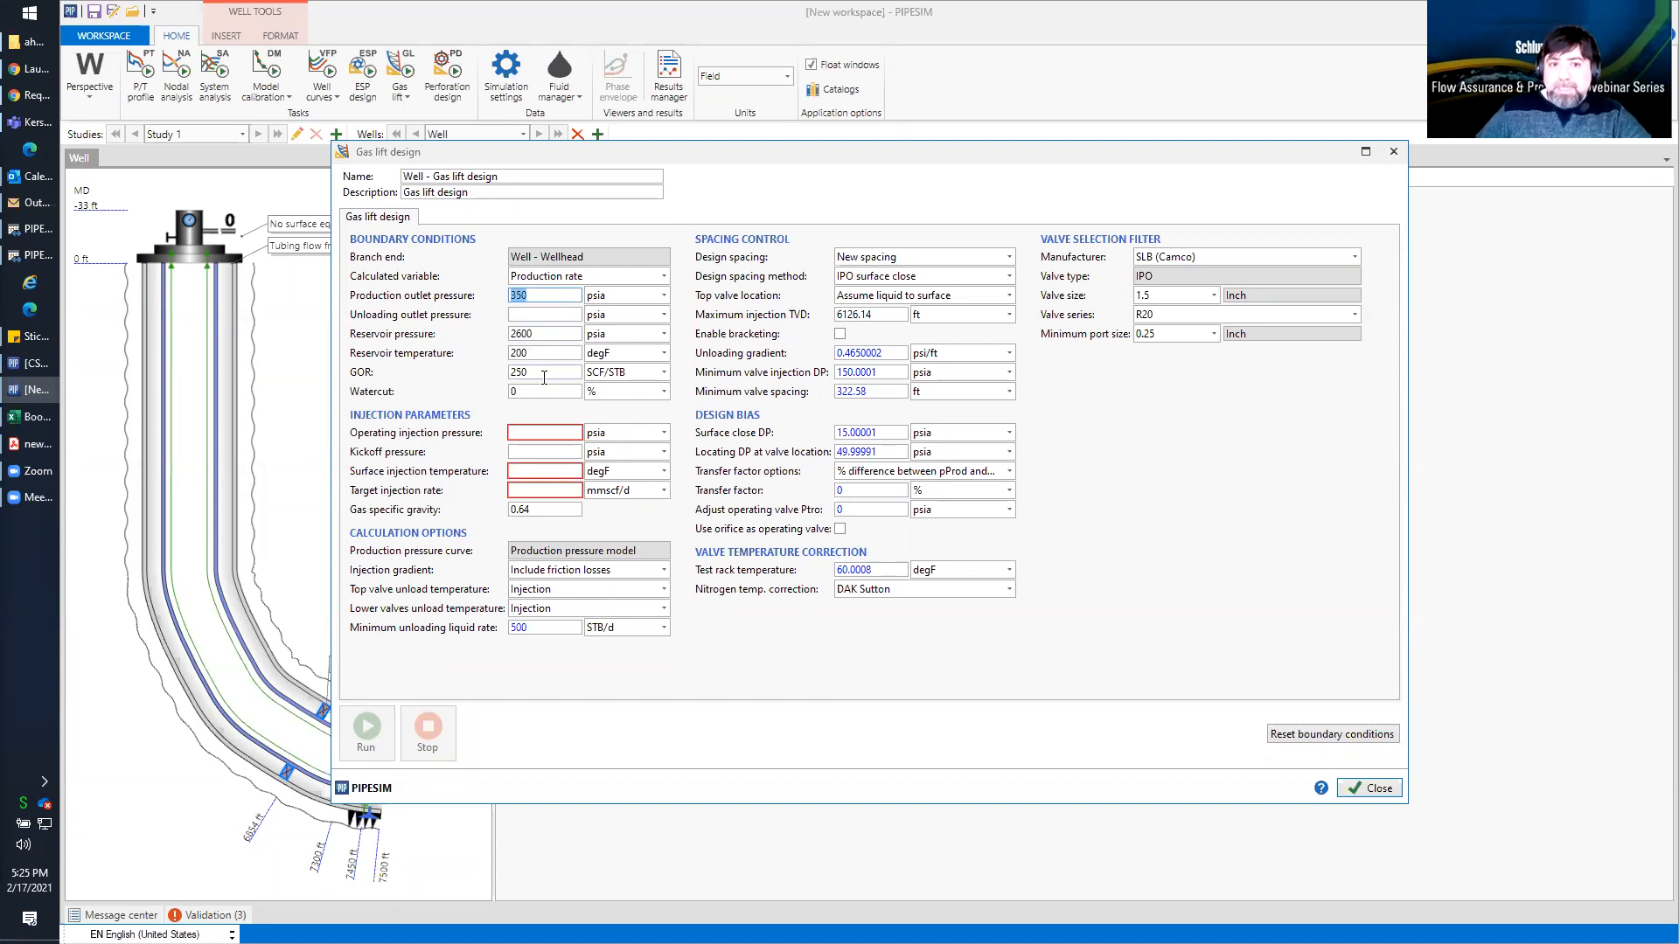
# Set the design's operating injection pressure to 1500 psia, surface injection temperature to 40 degF and target injection rate to 3 mmscf/d
pyautogui.click(552, 432)
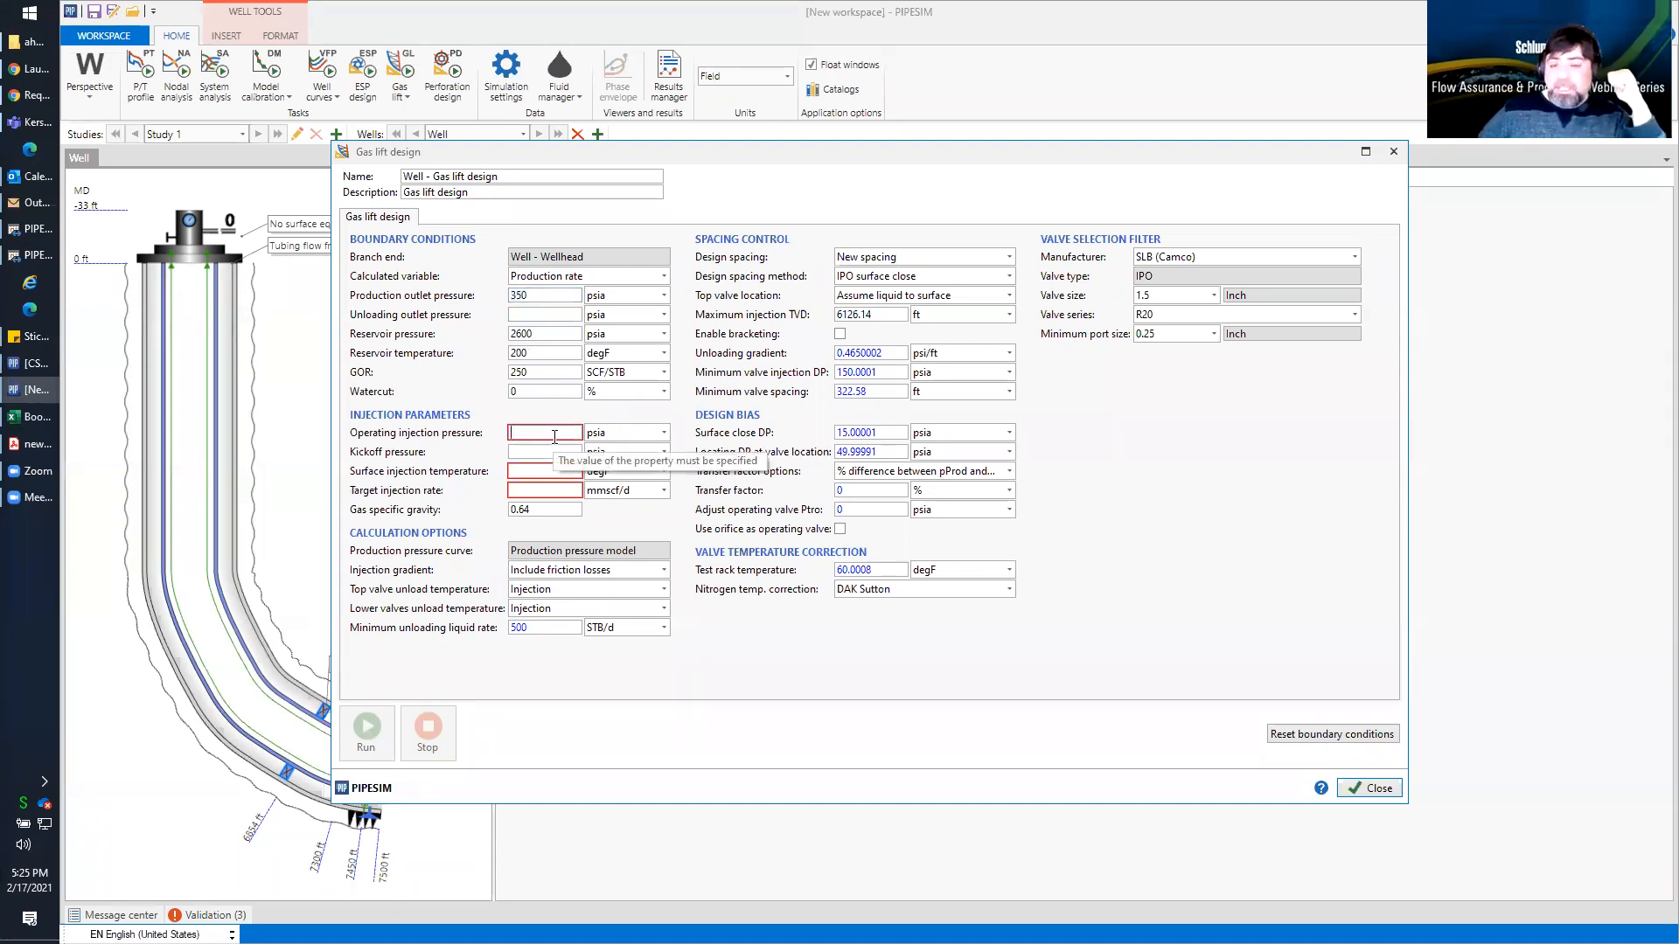
pyautogui.write('1500')
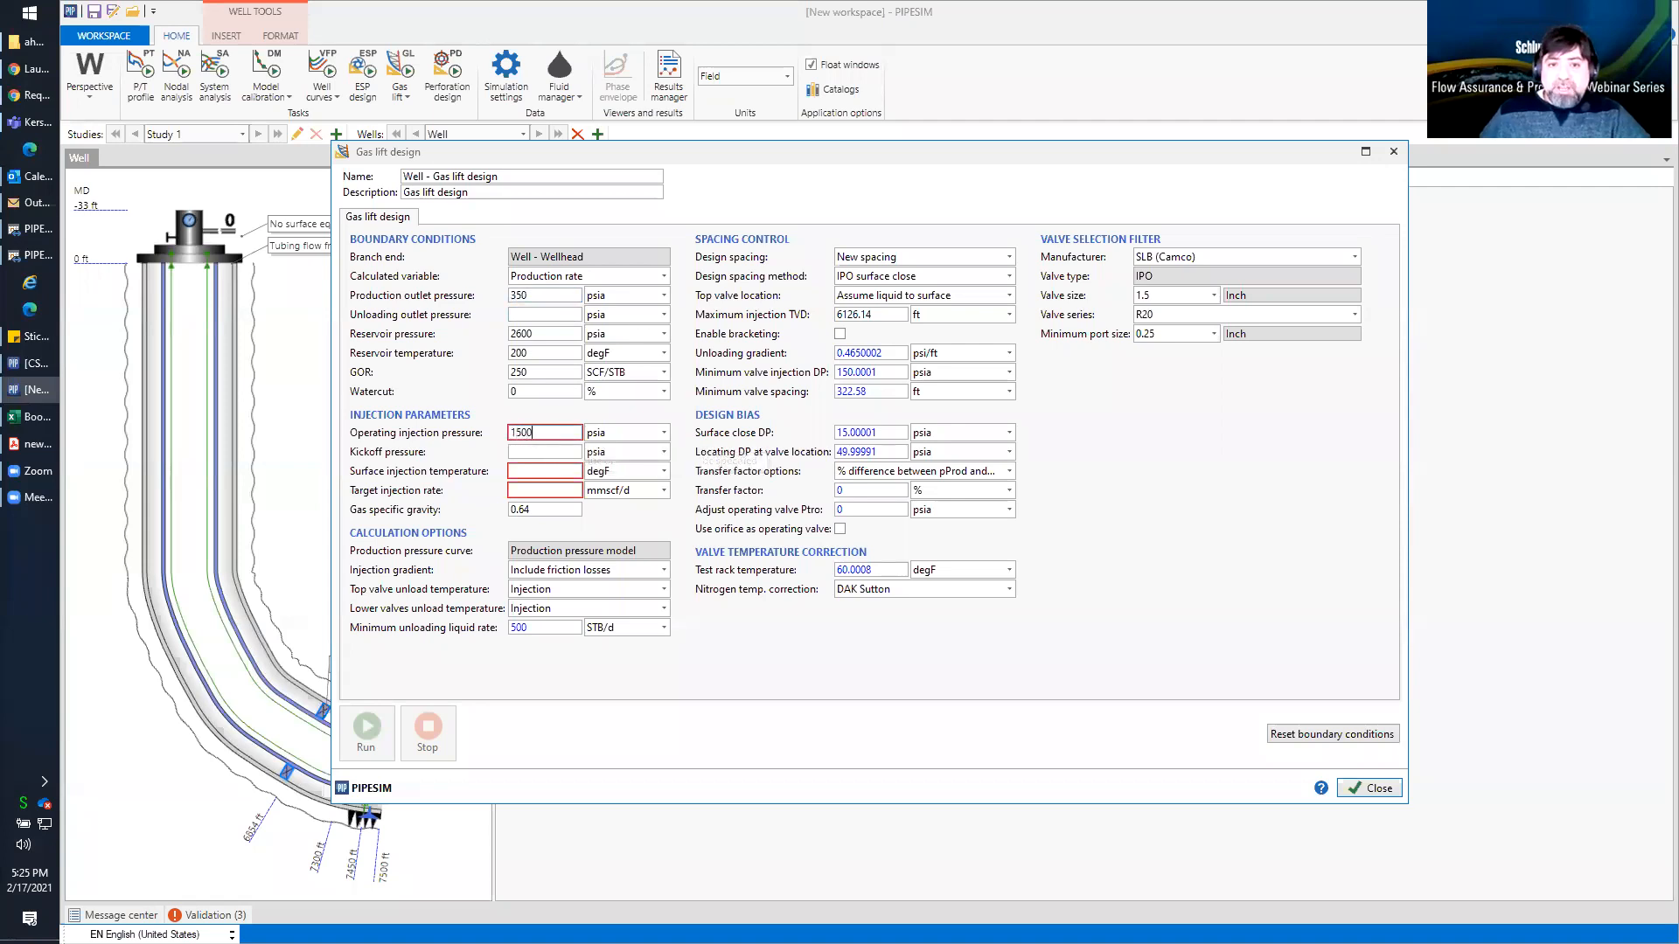
pyautogui.click(543, 451)
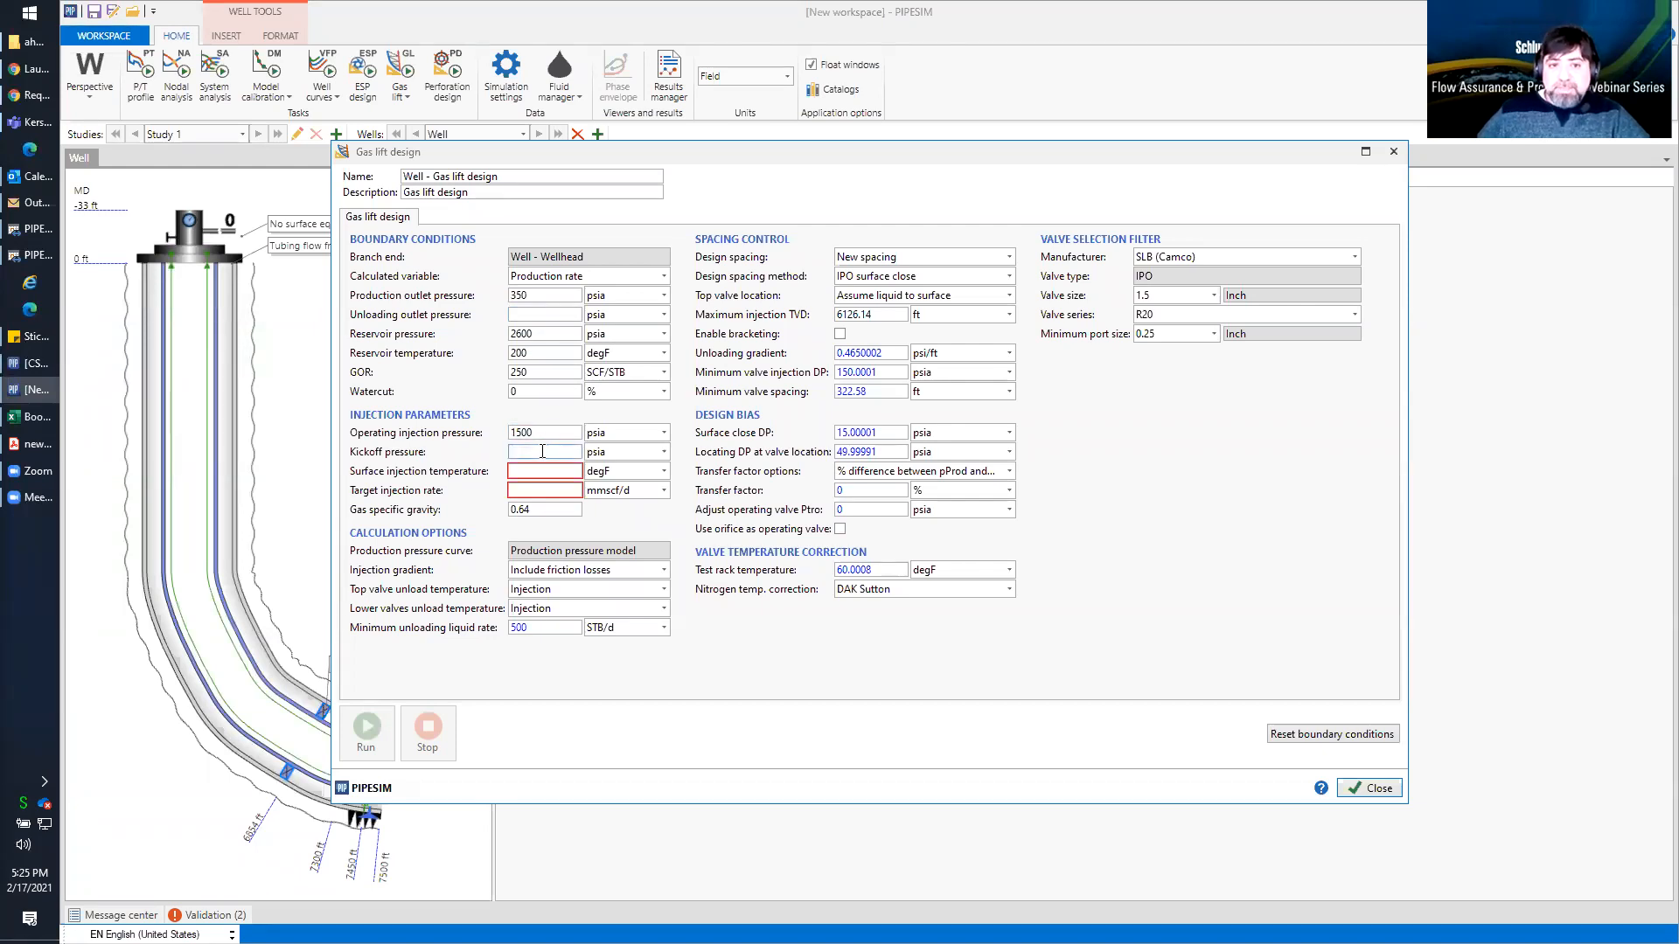
pyautogui.click(551, 472)
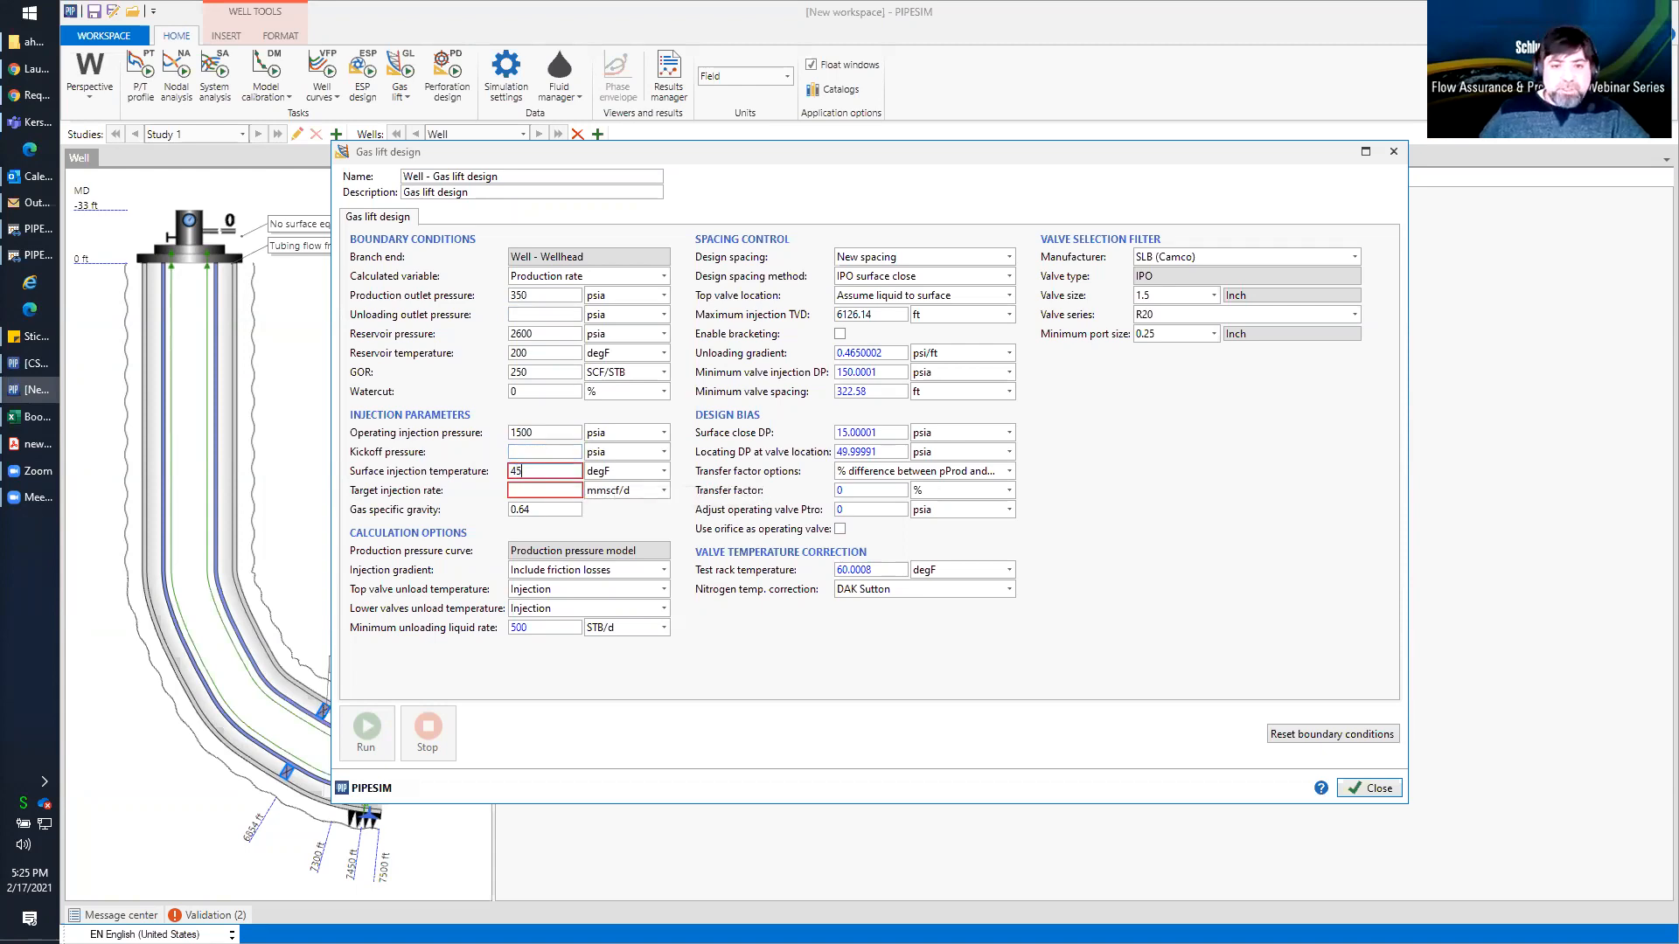
pyautogui.write('45')
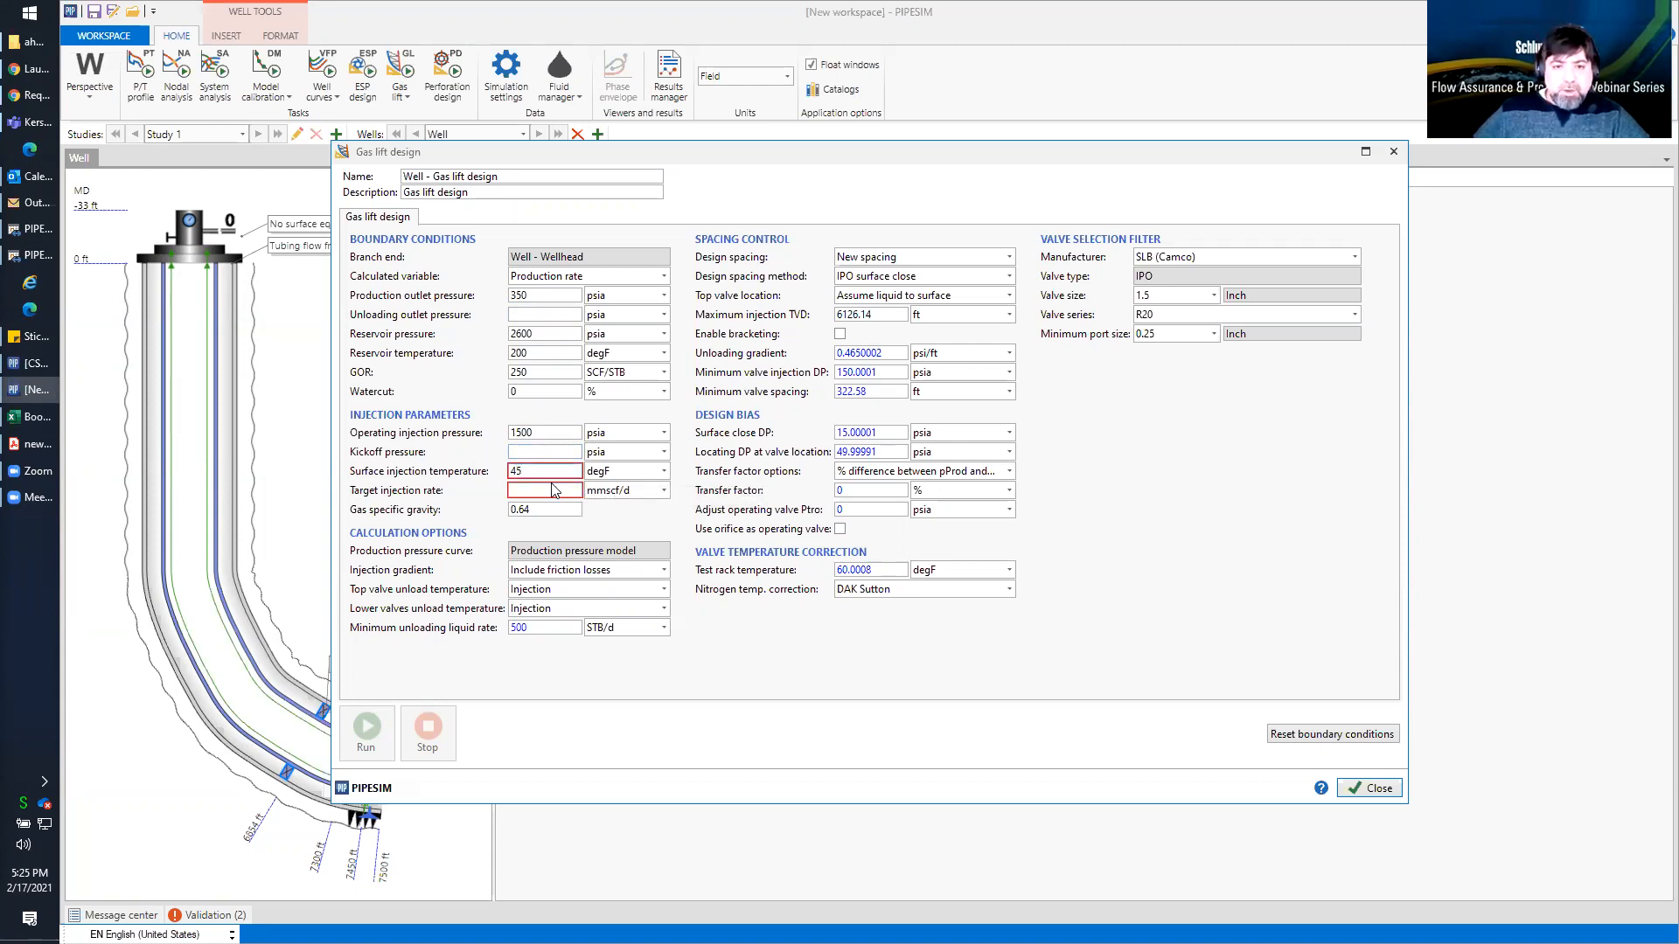
pyautogui.press('BackSpace')
pyautogui.write('0')
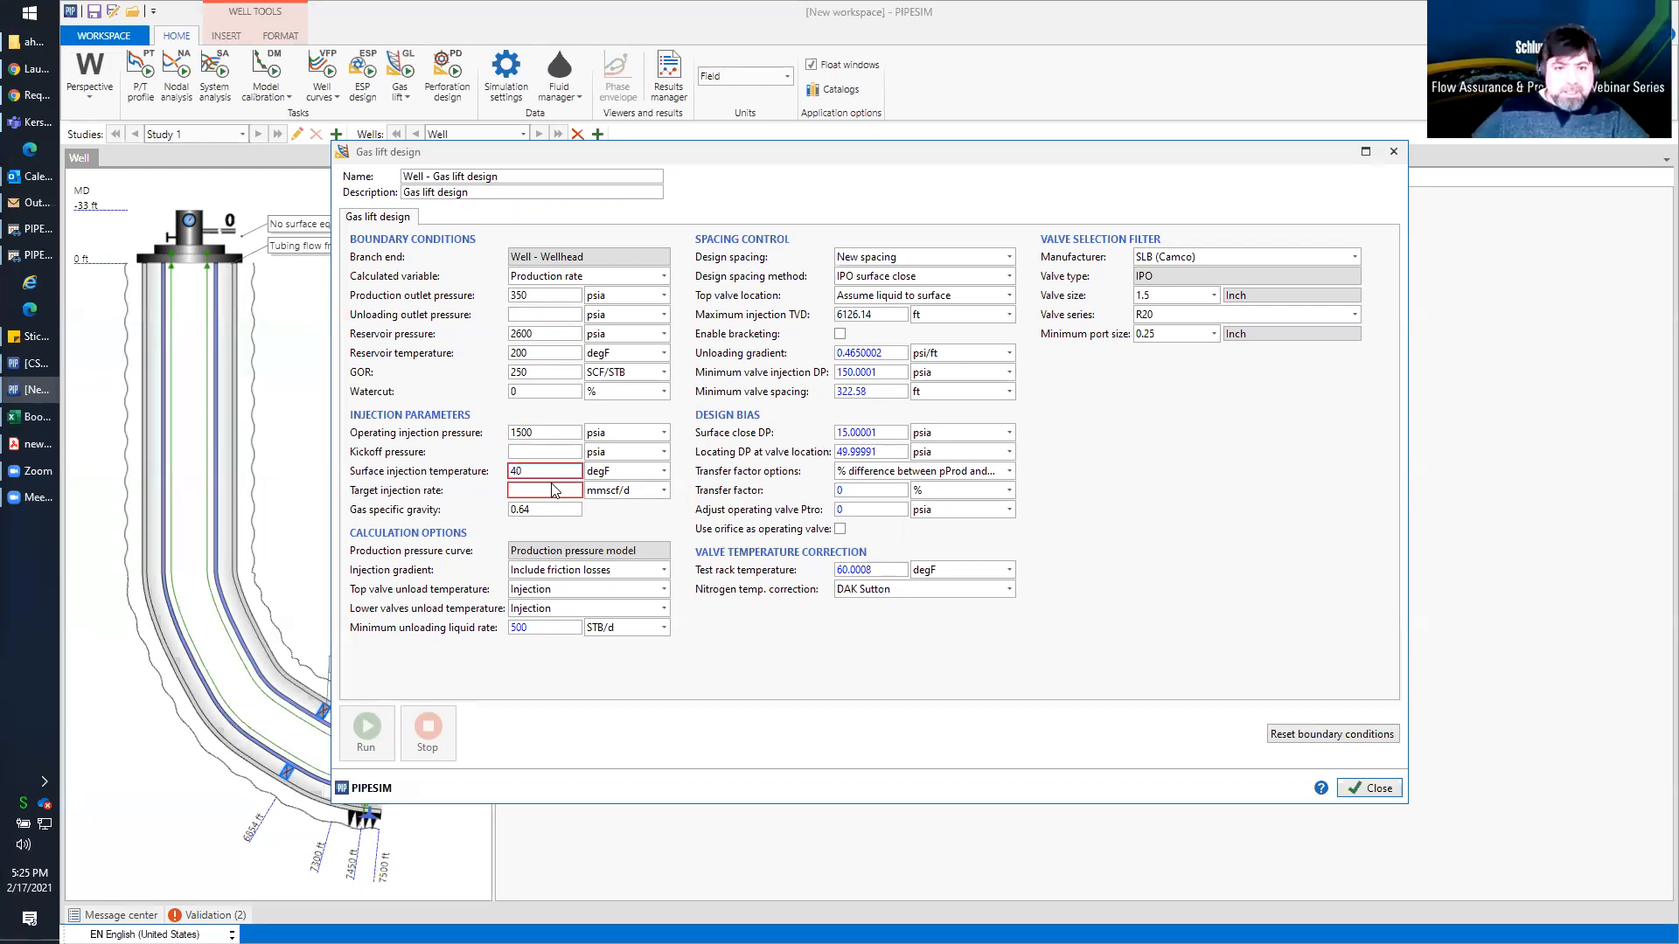
pyautogui.click(551, 490)
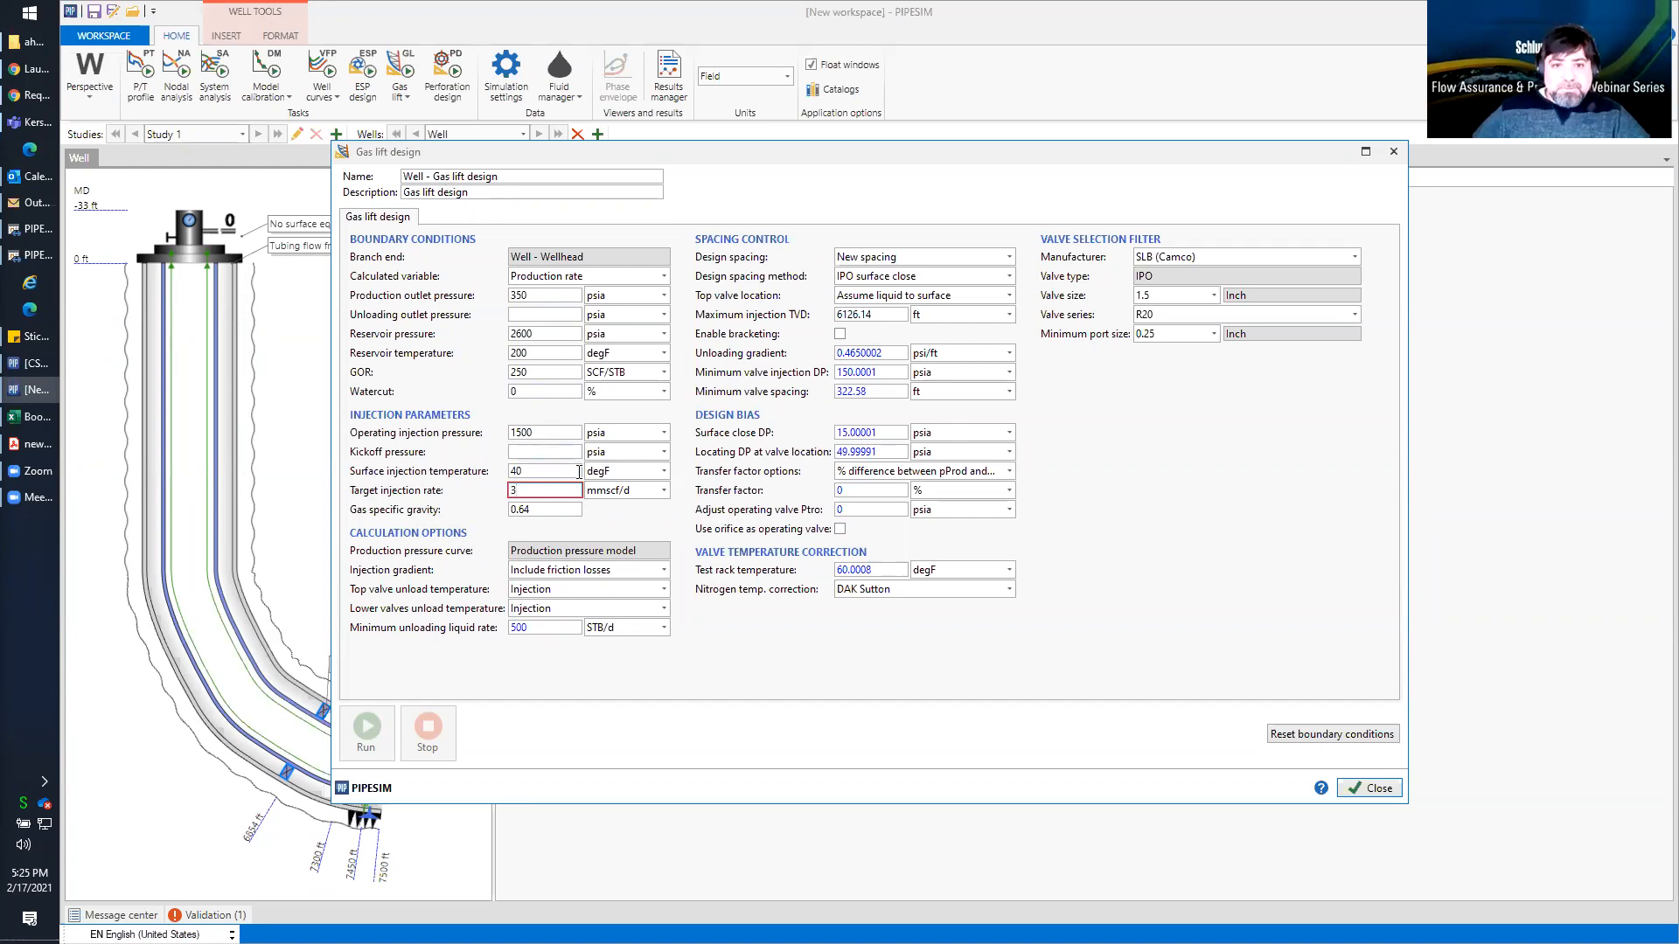
pyautogui.click(562, 510)
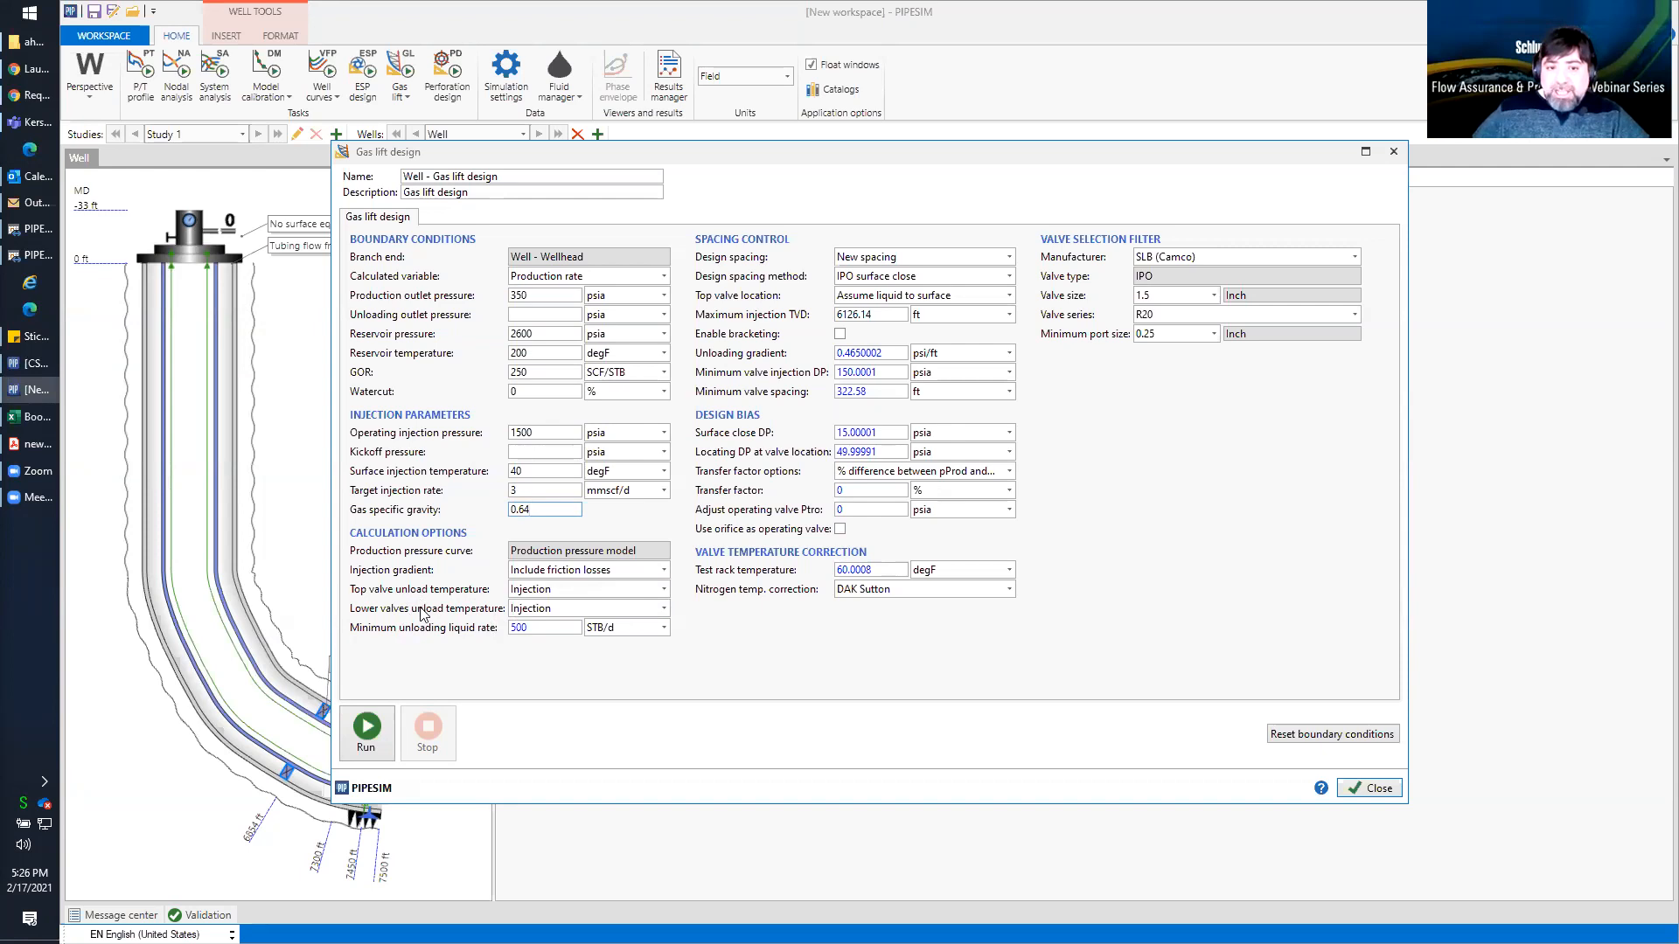
# Review the choices for top valve unload temperature, valve manufacturer, valve series and minimum port size, keeping Injection, SLB (Camco), R20 and 0.25 inch
pyautogui.click(665, 591)
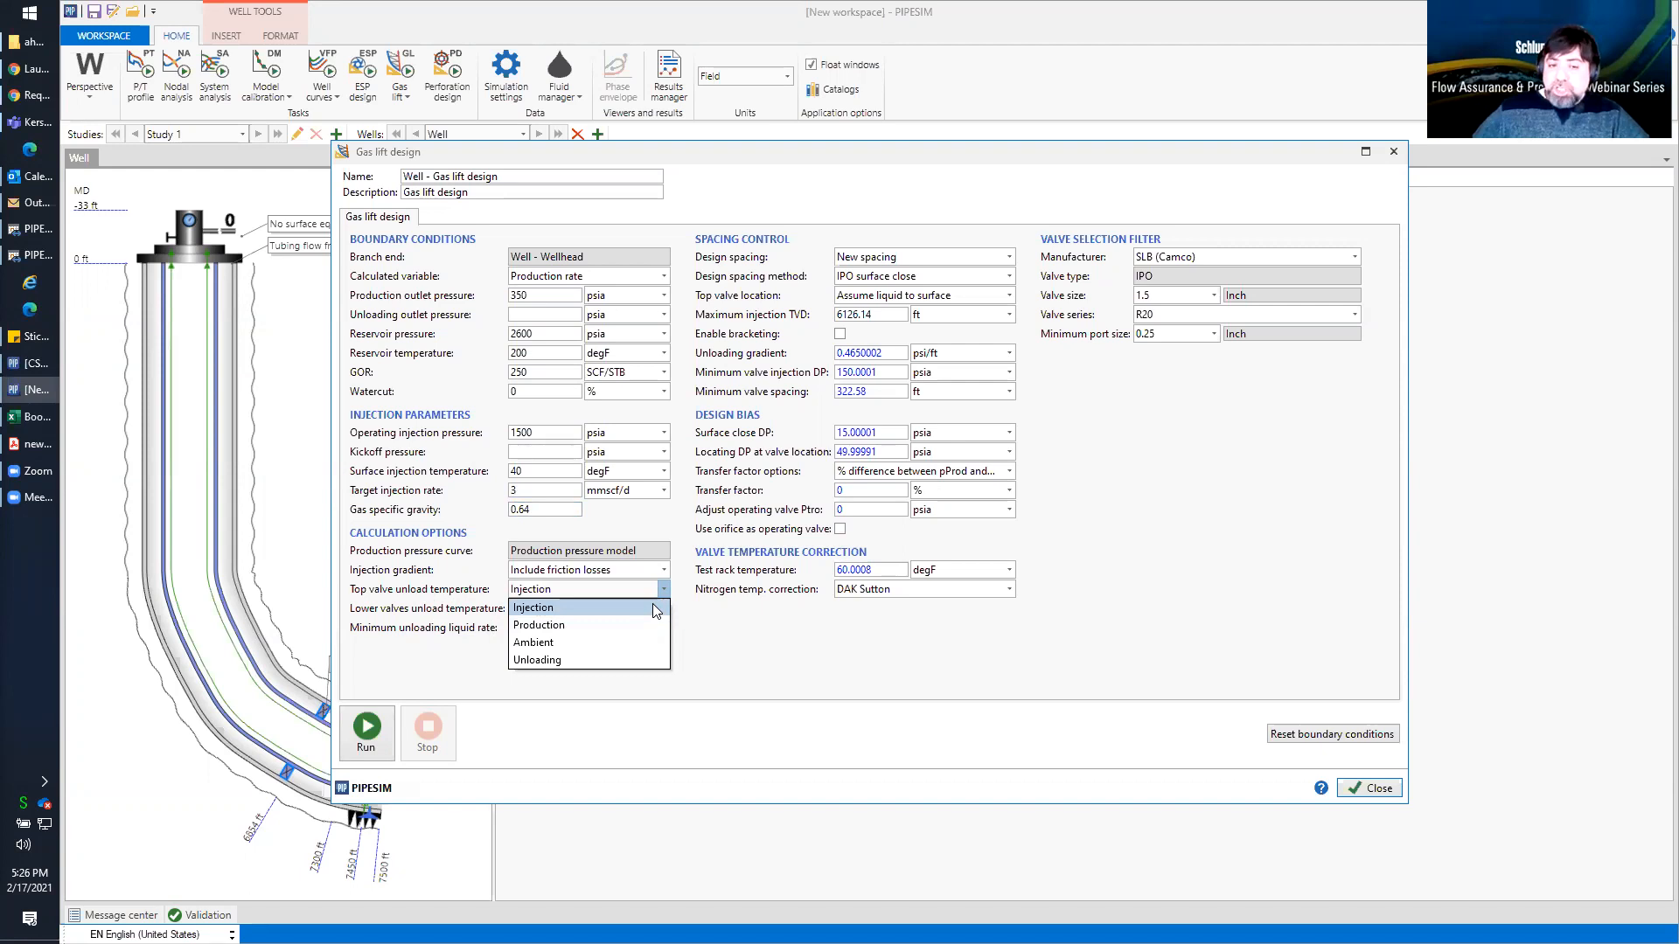
pyautogui.click(652, 607)
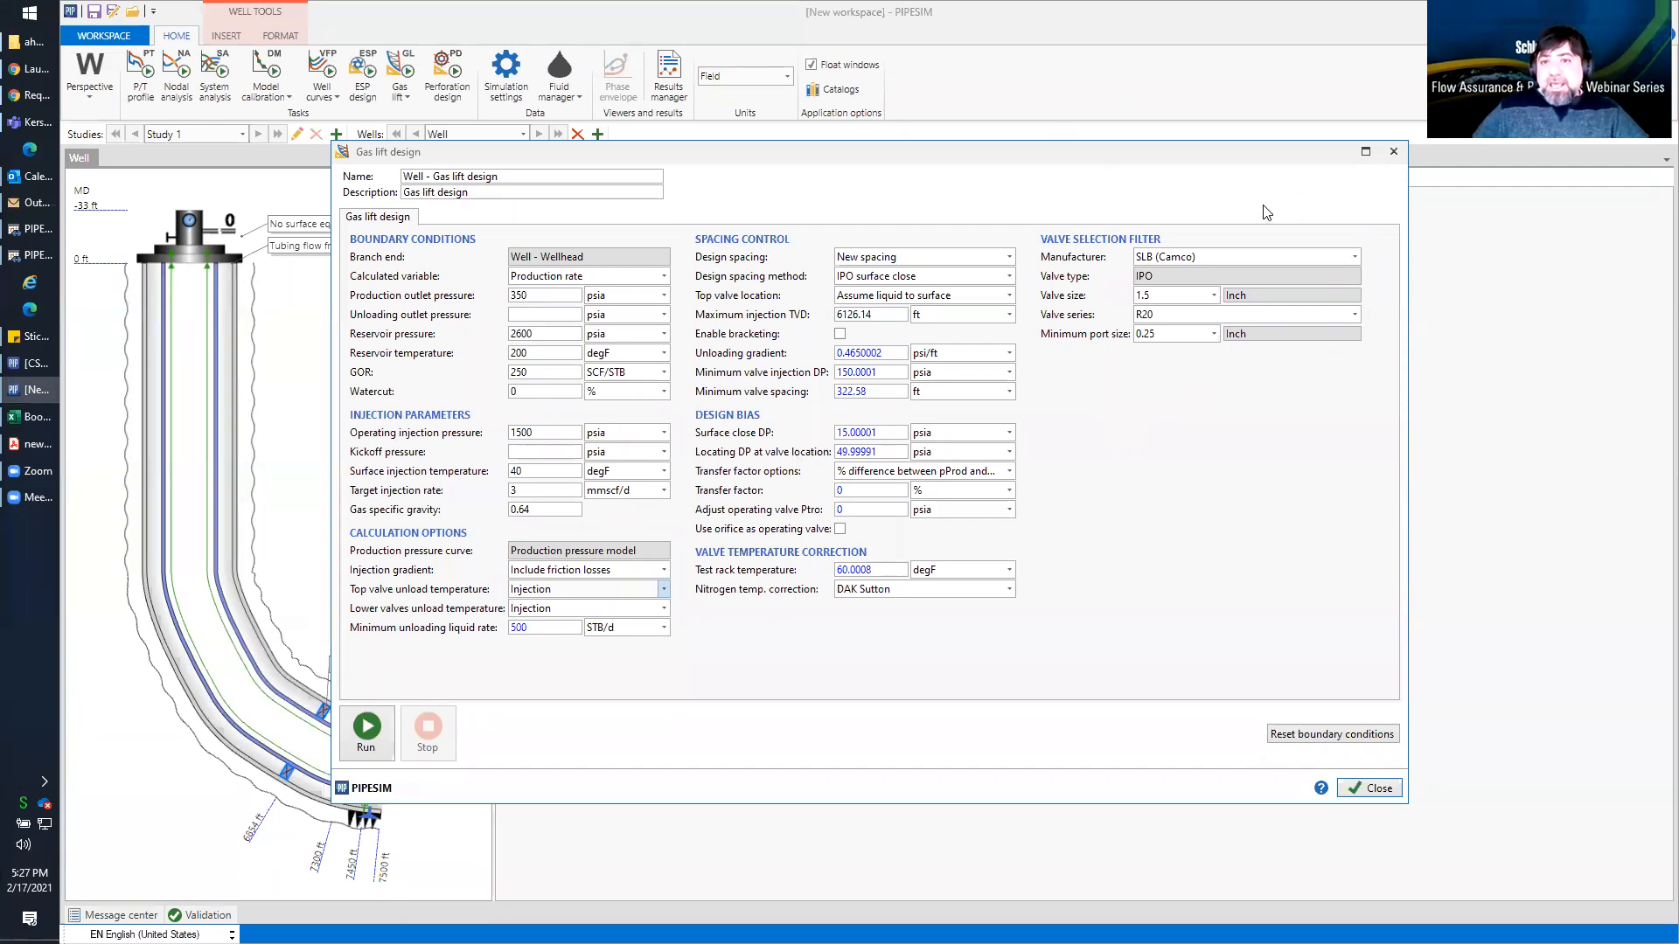
pyautogui.click(1355, 258)
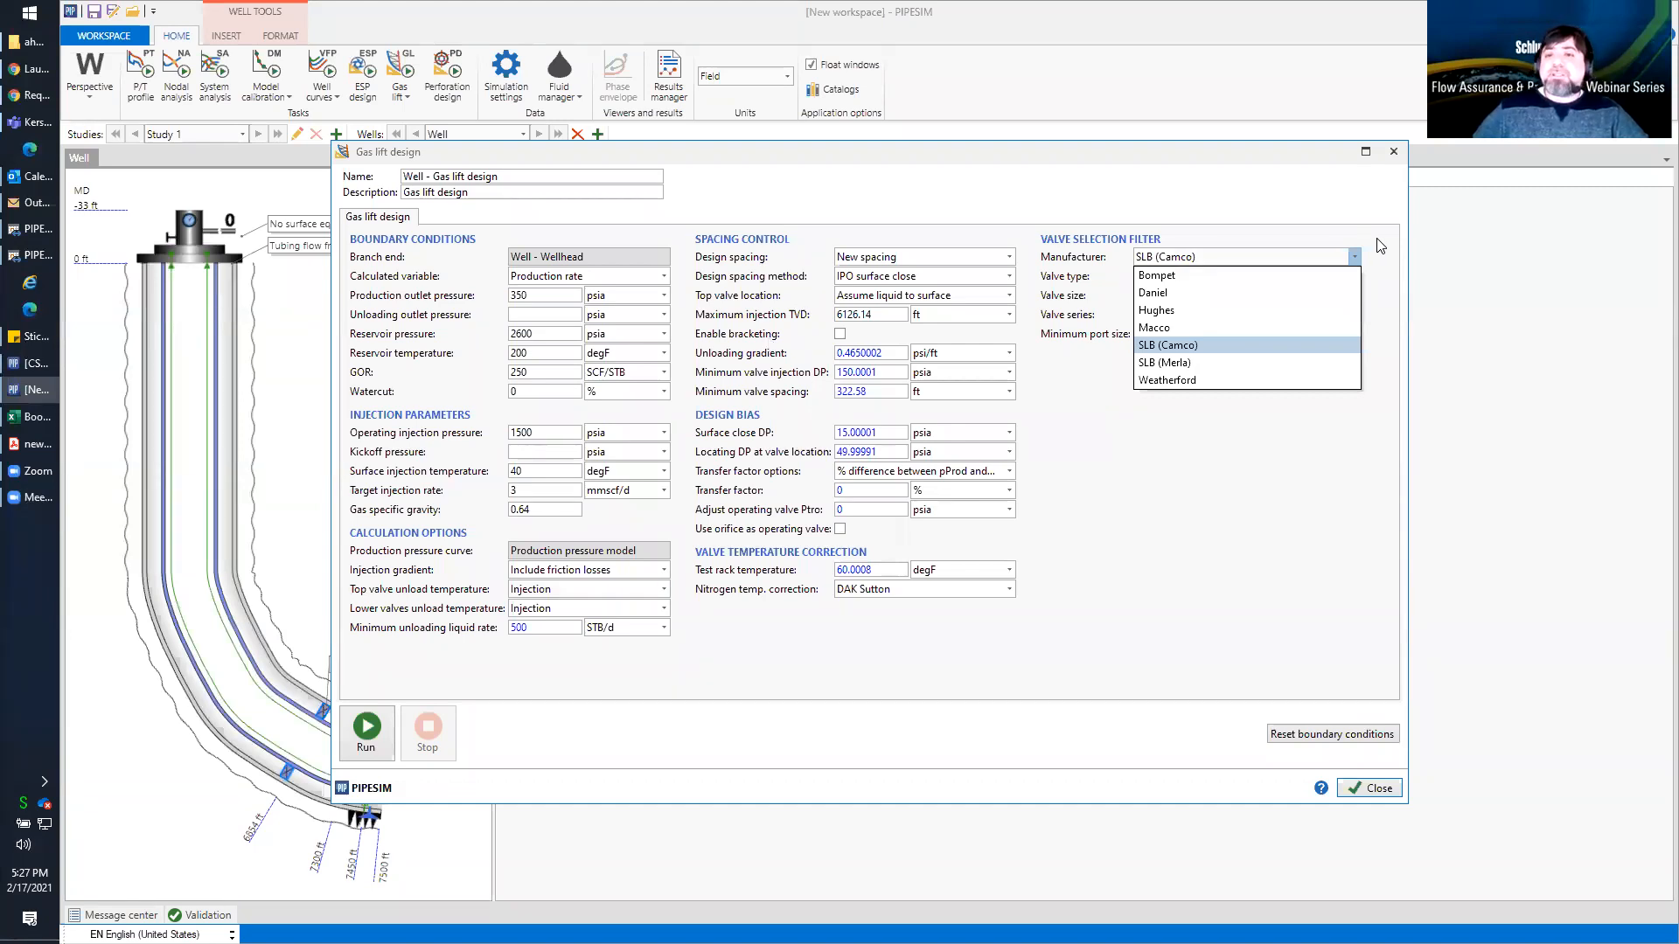
pyautogui.click(1379, 251)
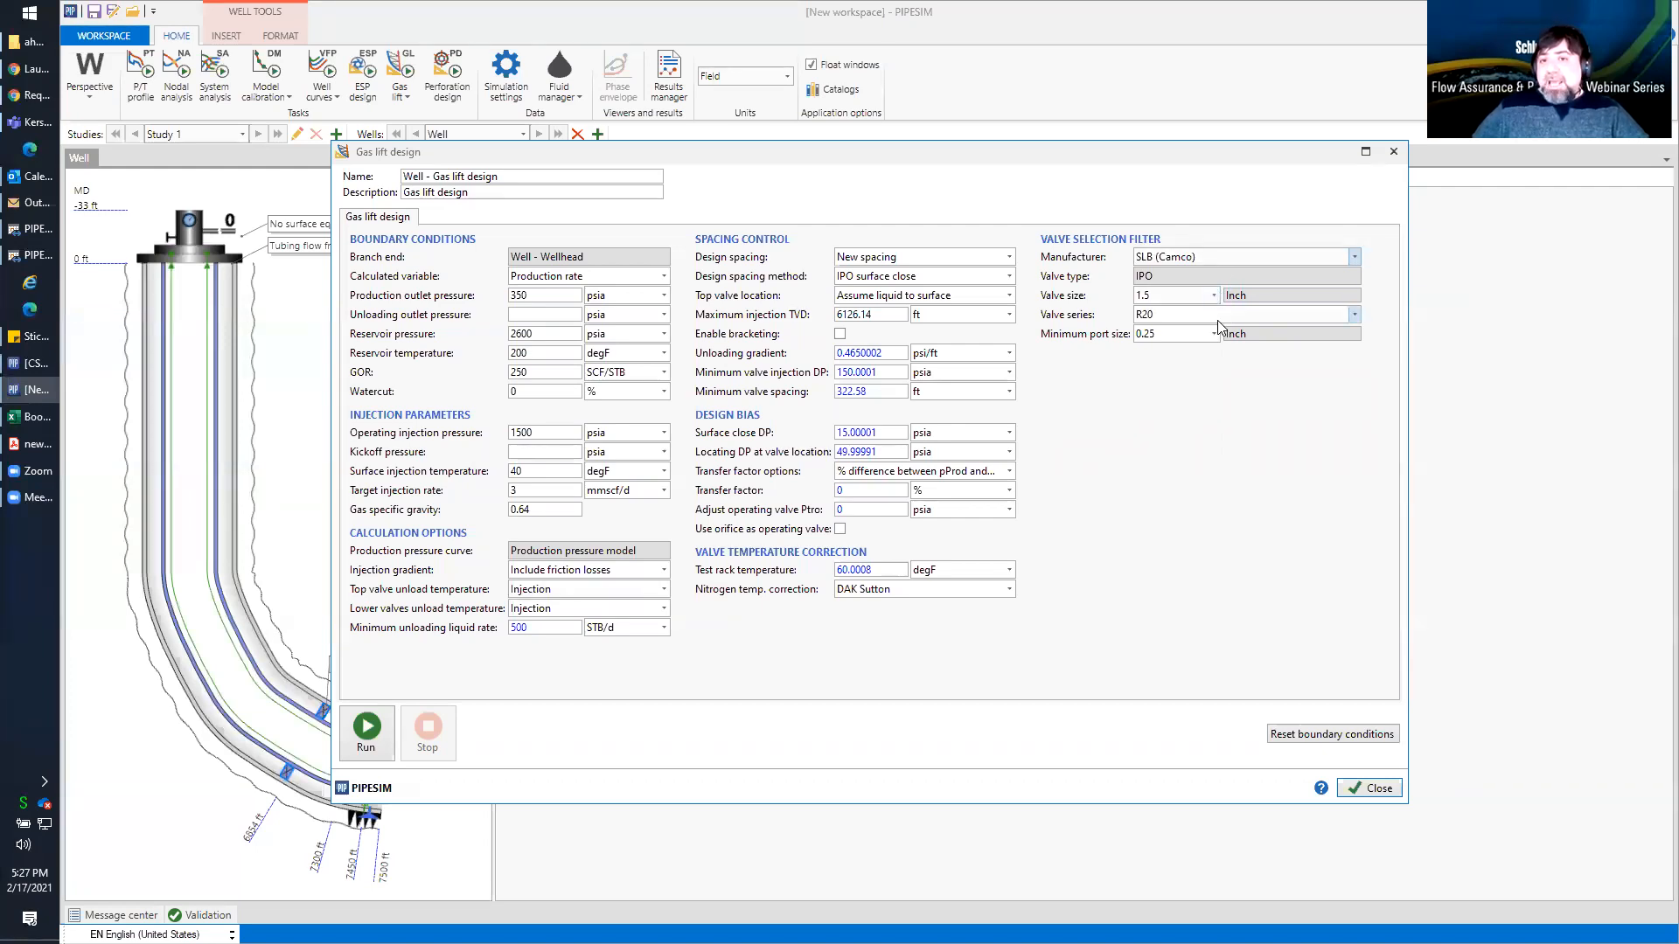
pyautogui.click(1355, 313)
pyautogui.click(1381, 306)
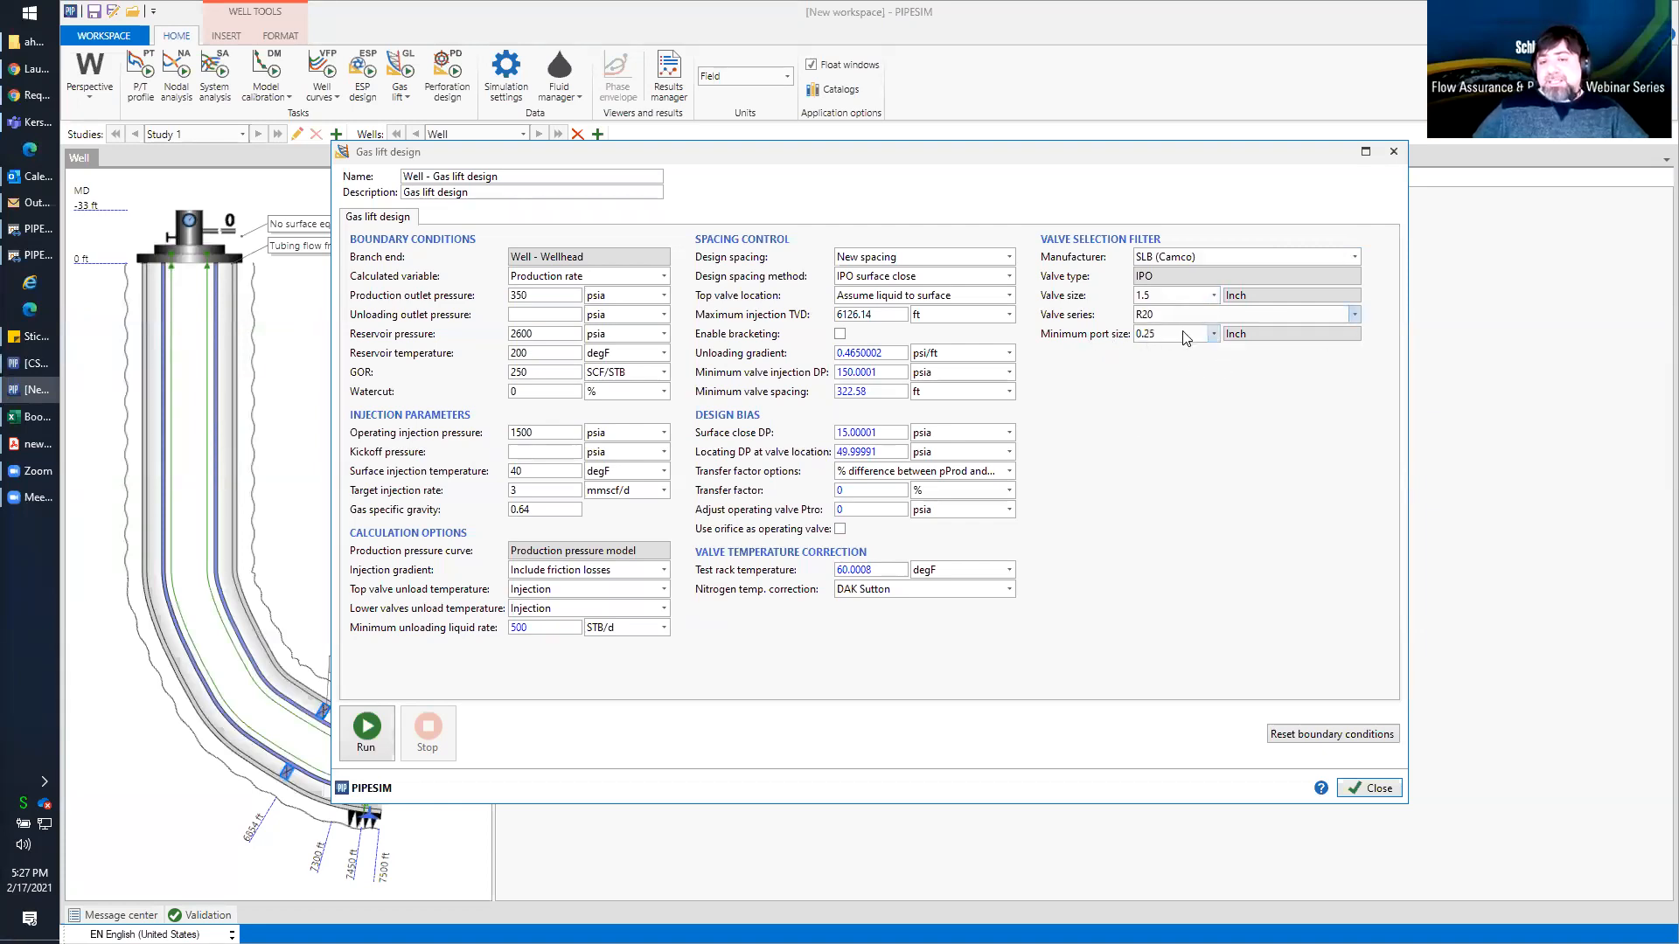
pyautogui.click(1214, 334)
pyautogui.click(1331, 366)
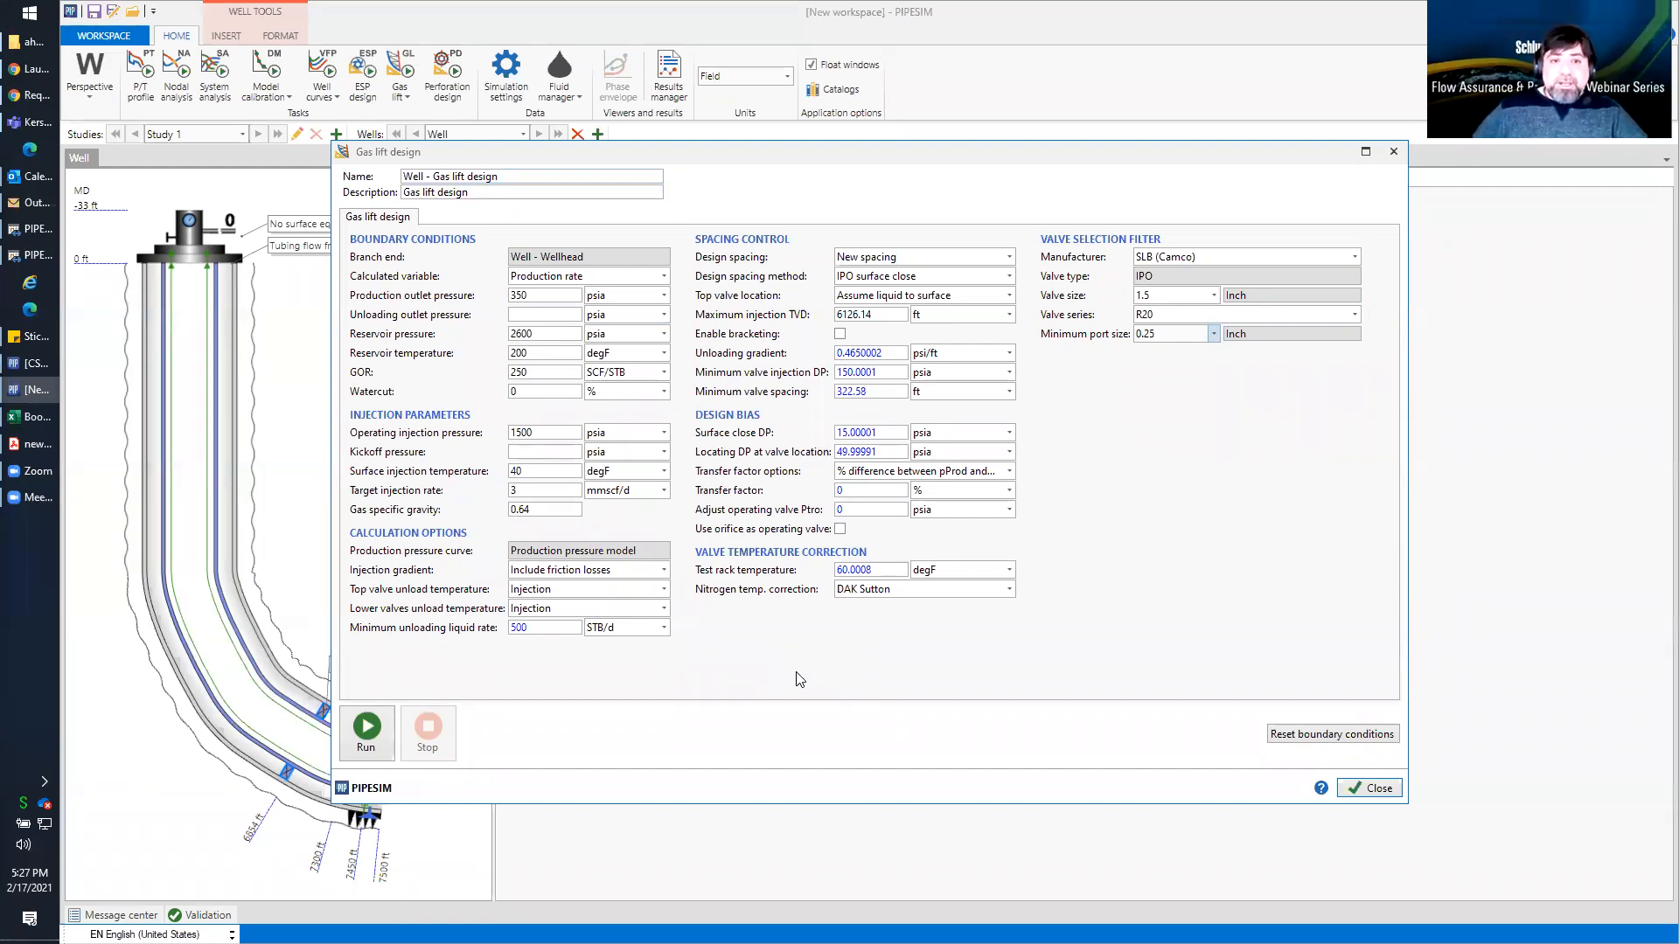
# Run the gas lift design simulation and maximize the window showing the design results plot
pyautogui.click(368, 735)
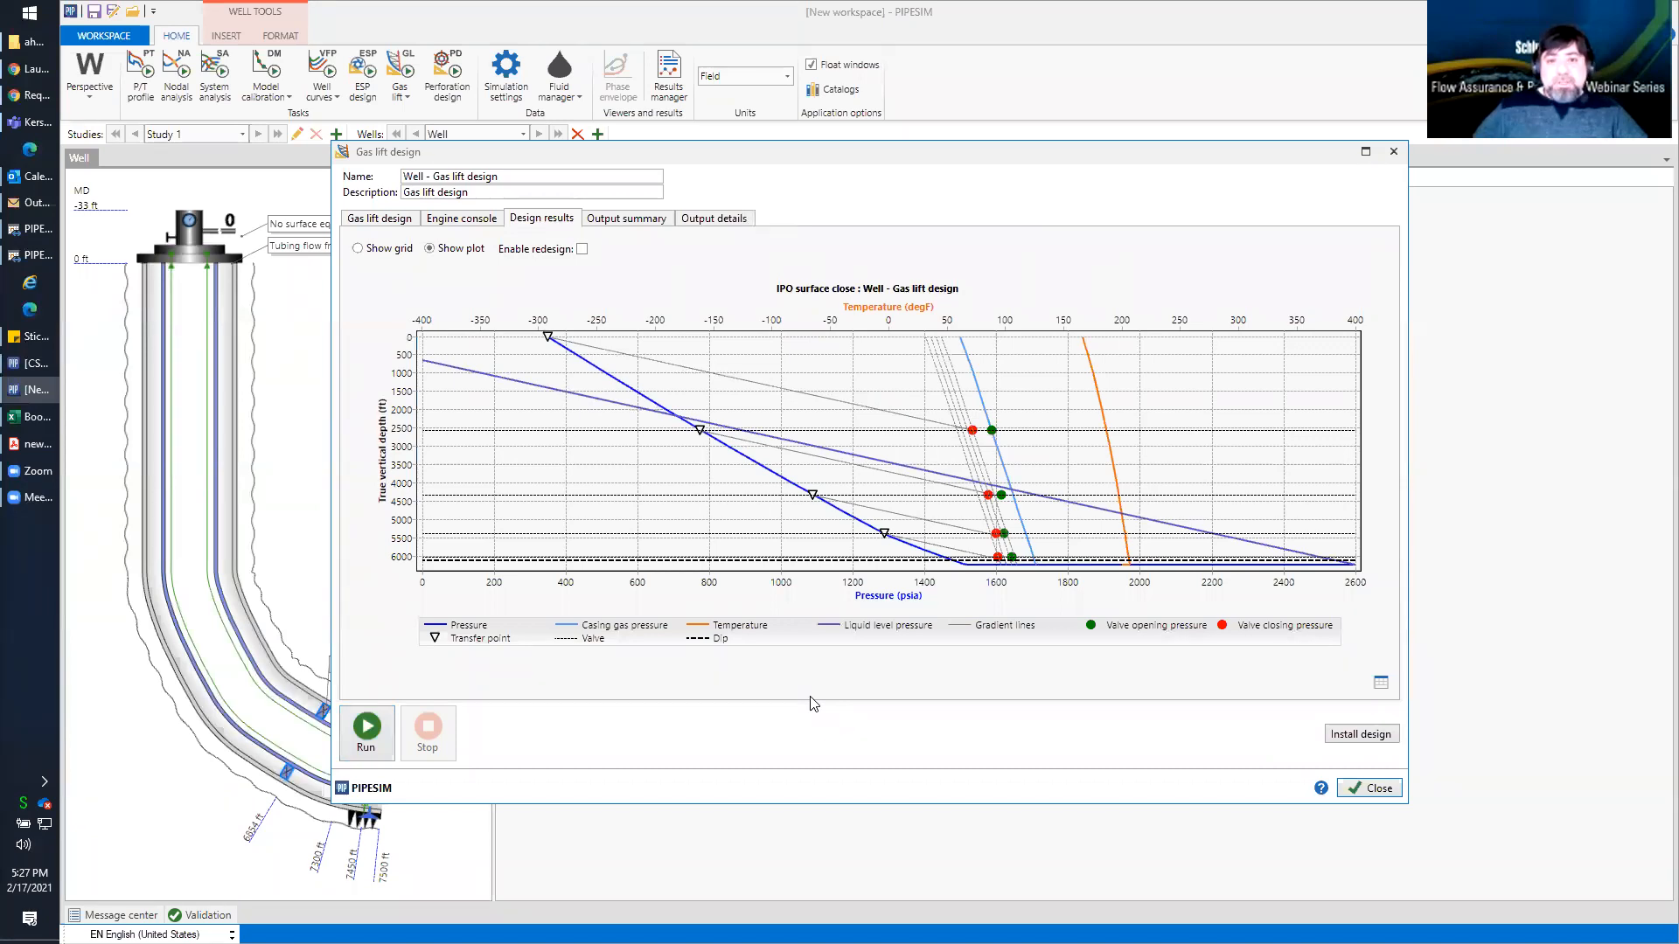
pyautogui.doubleClick(829, 162)
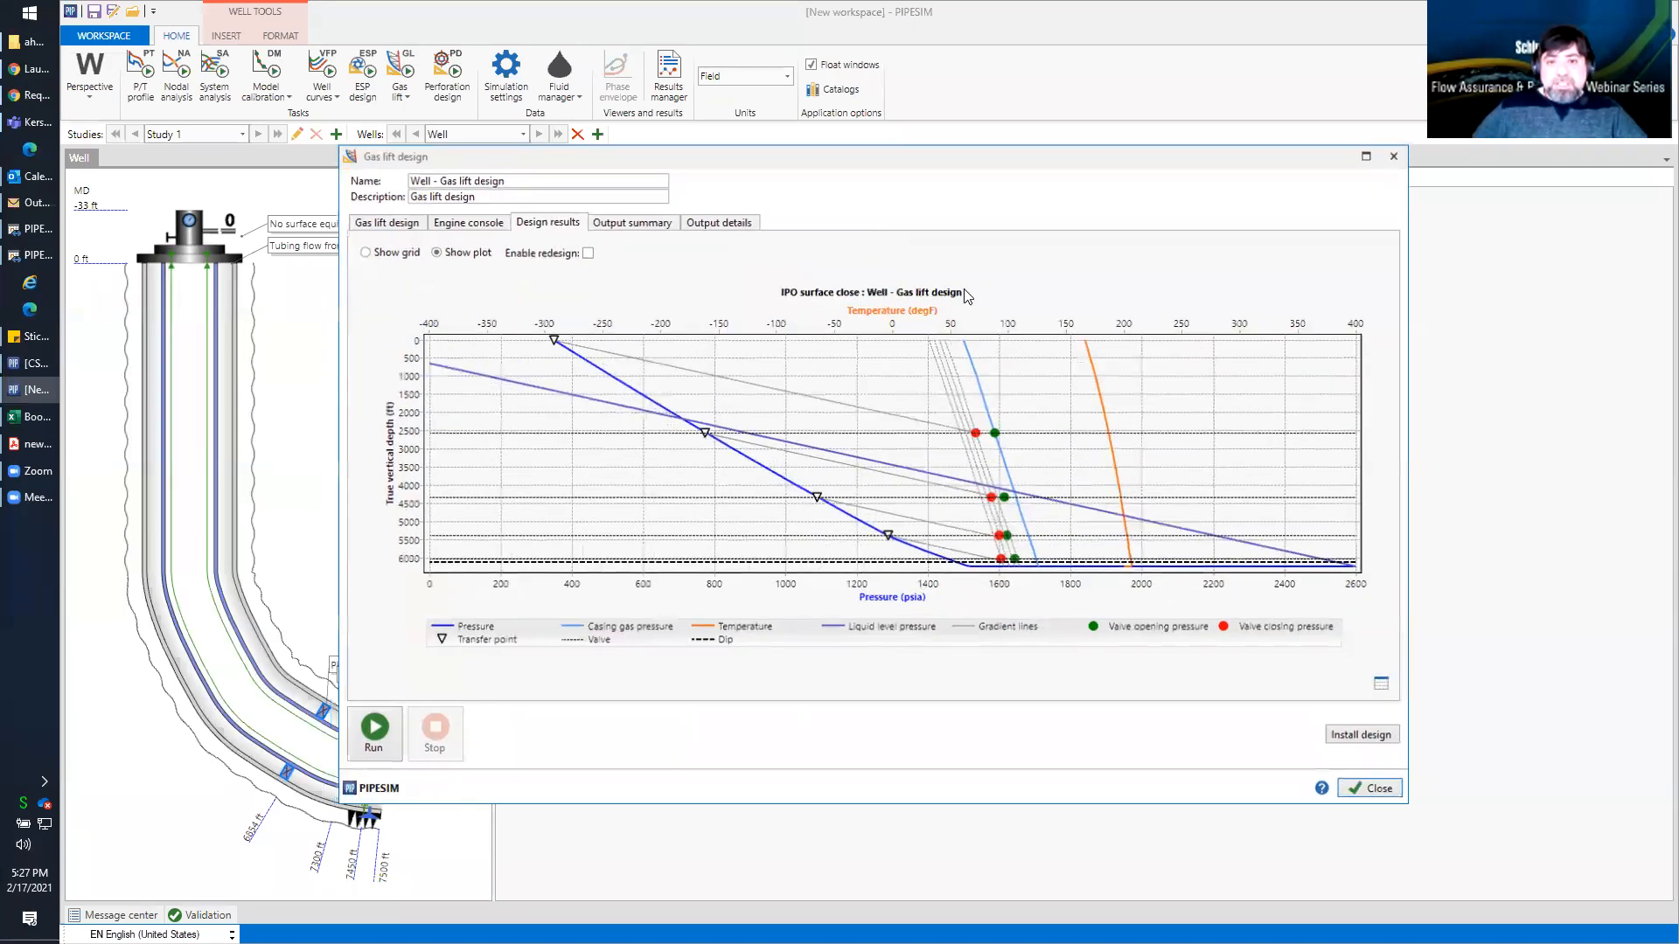
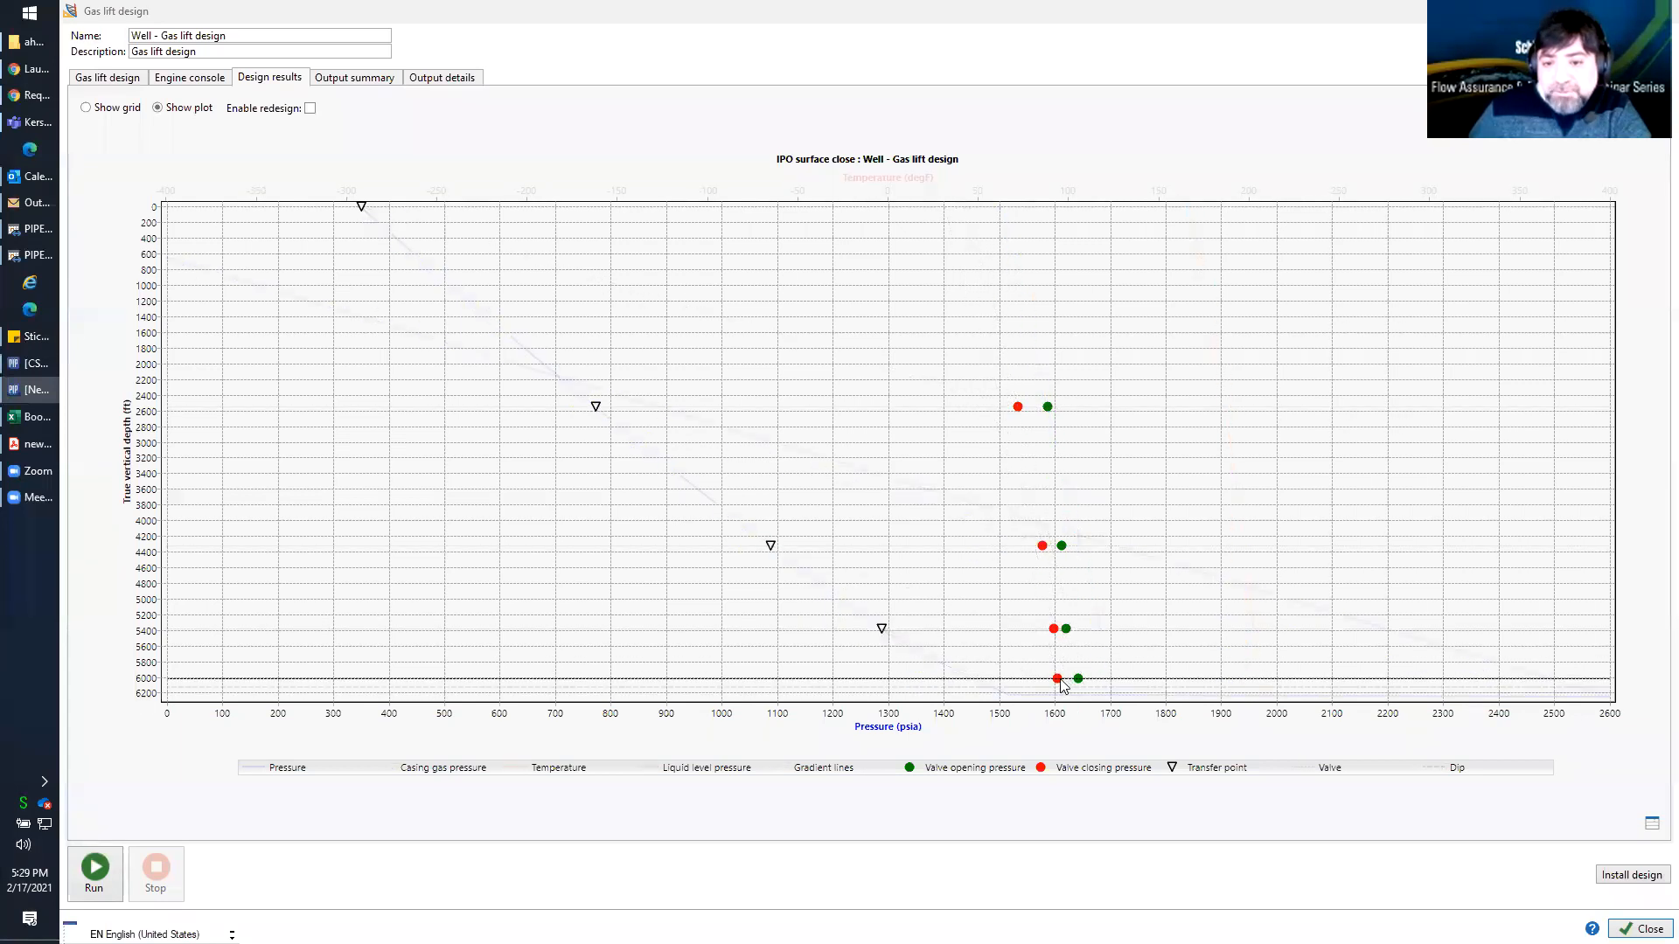
# Show the gas lift design results as a table and examine the pressures and valve opening depths, widening the valve columns
pyautogui.click(356, 81)
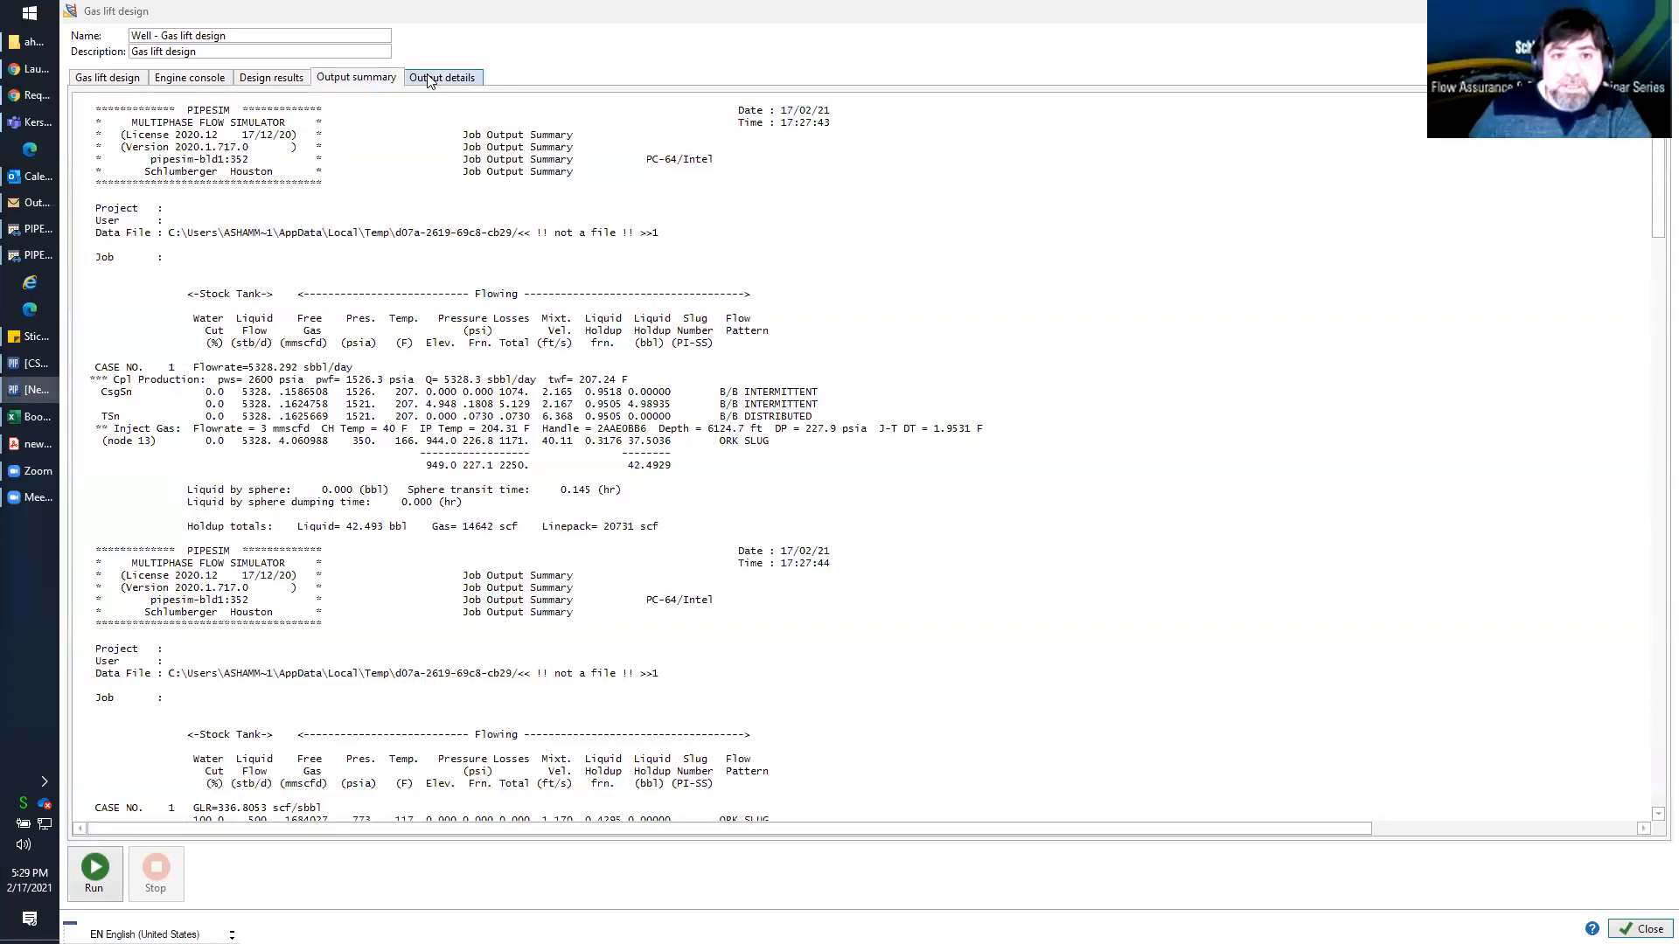
pyautogui.click(269, 82)
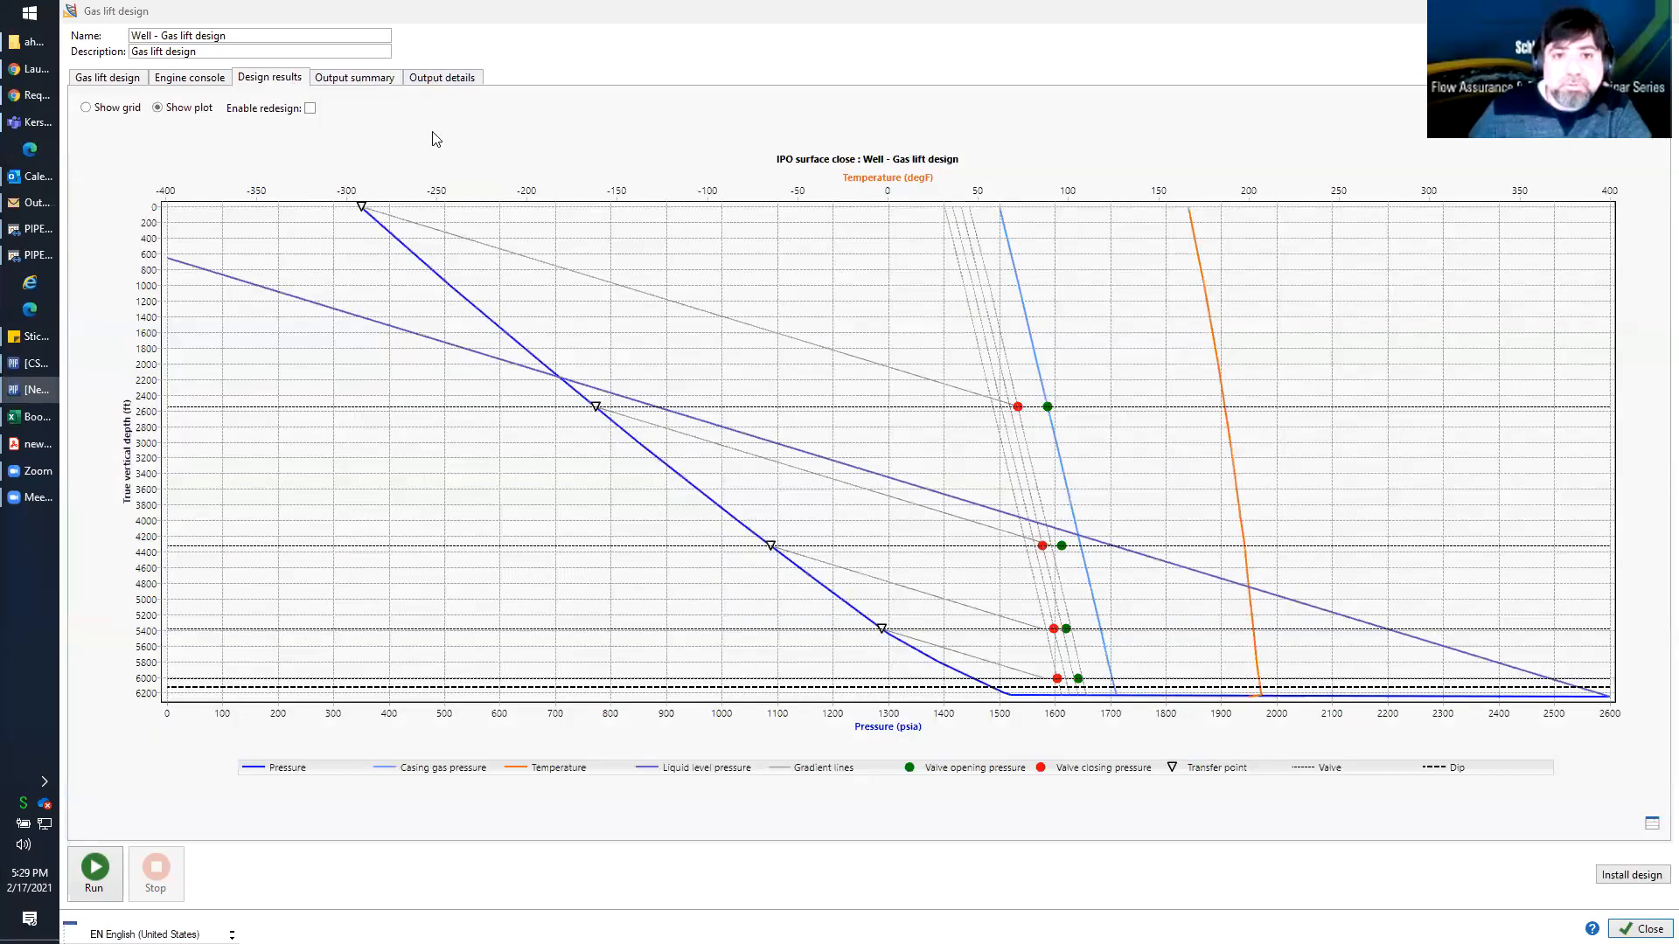
pyautogui.click(1651, 825)
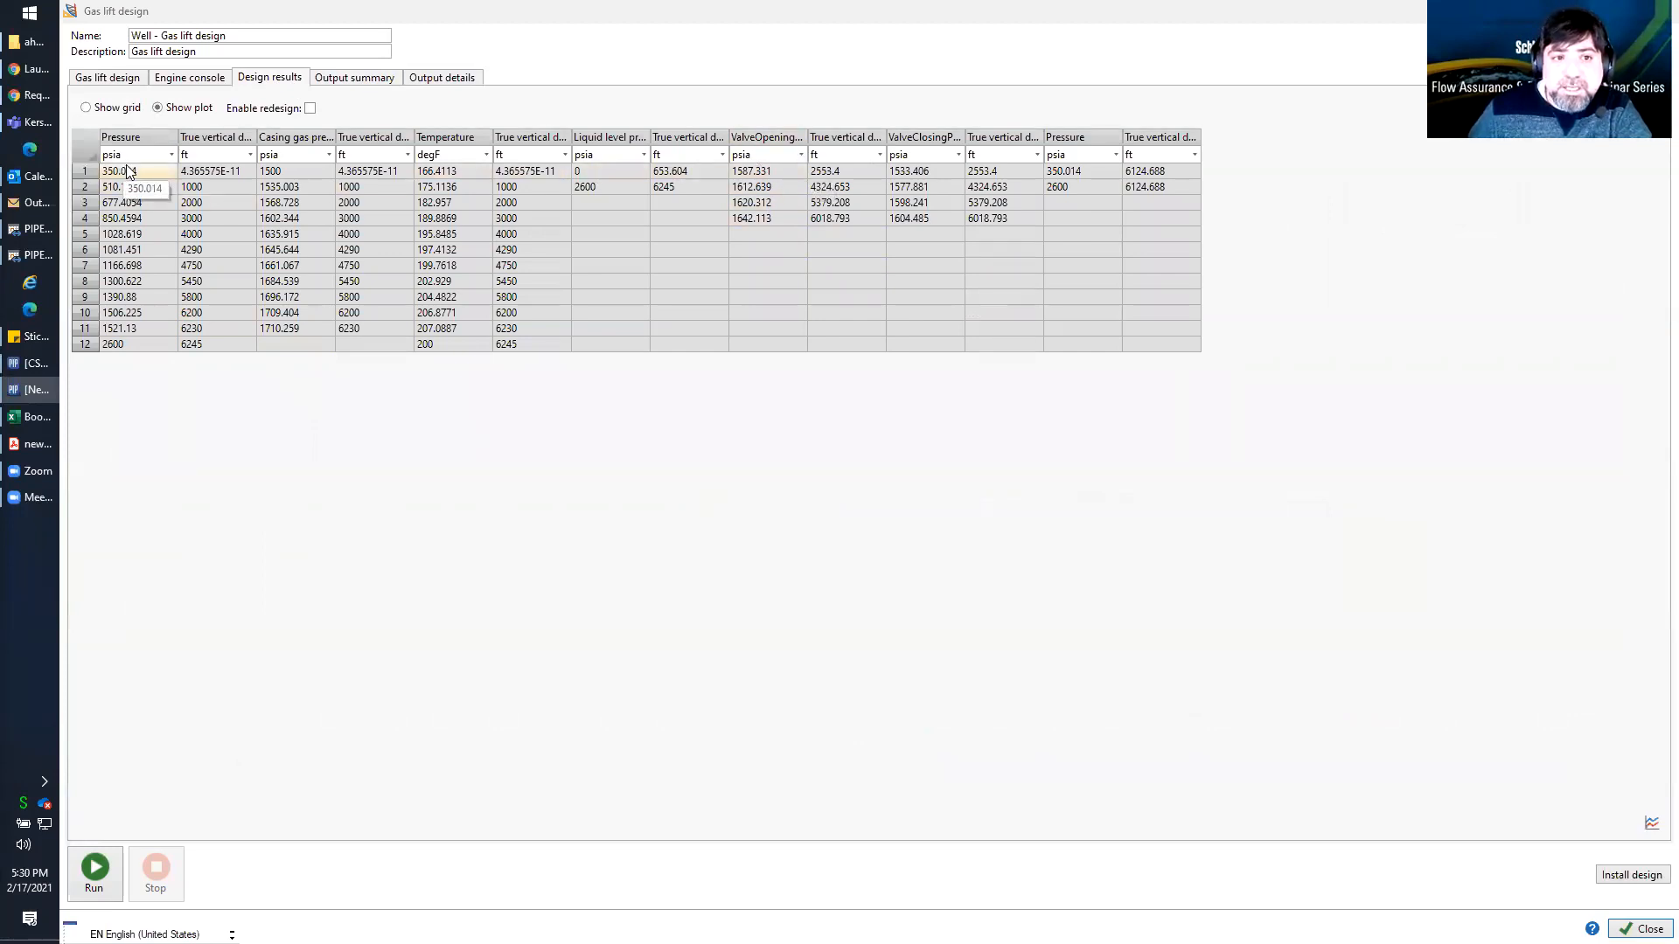
pyautogui.moveTo(130, 173); pyautogui.dragTo(141, 333)
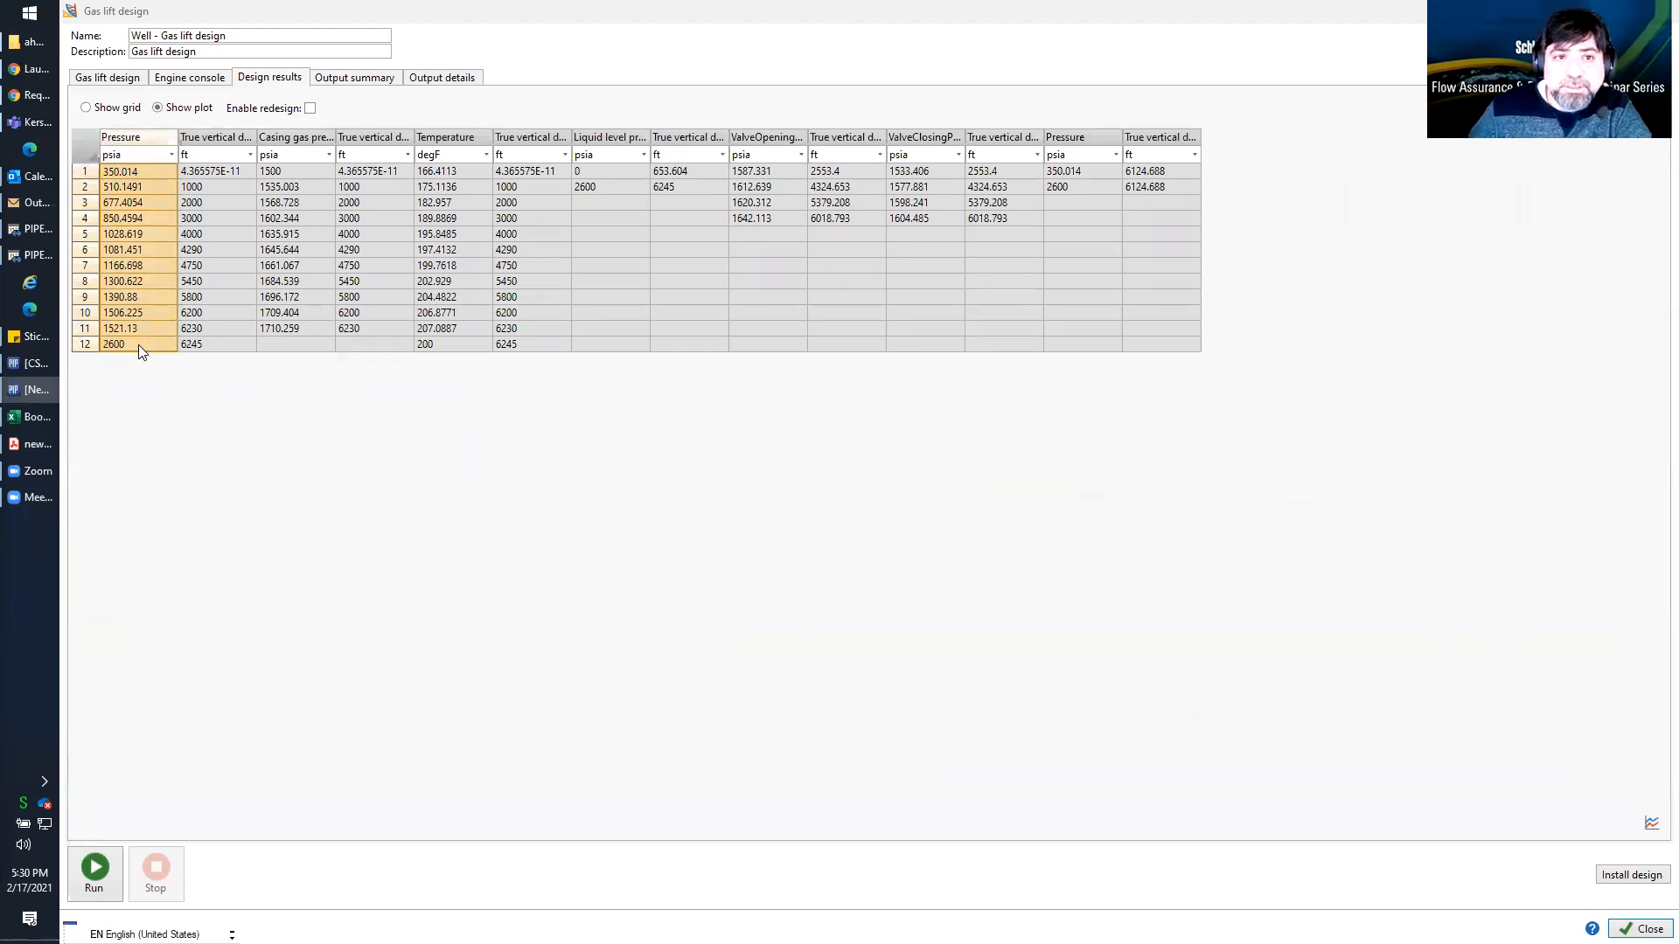
pyautogui.moveTo(308, 168); pyautogui.dragTo(762, 137)
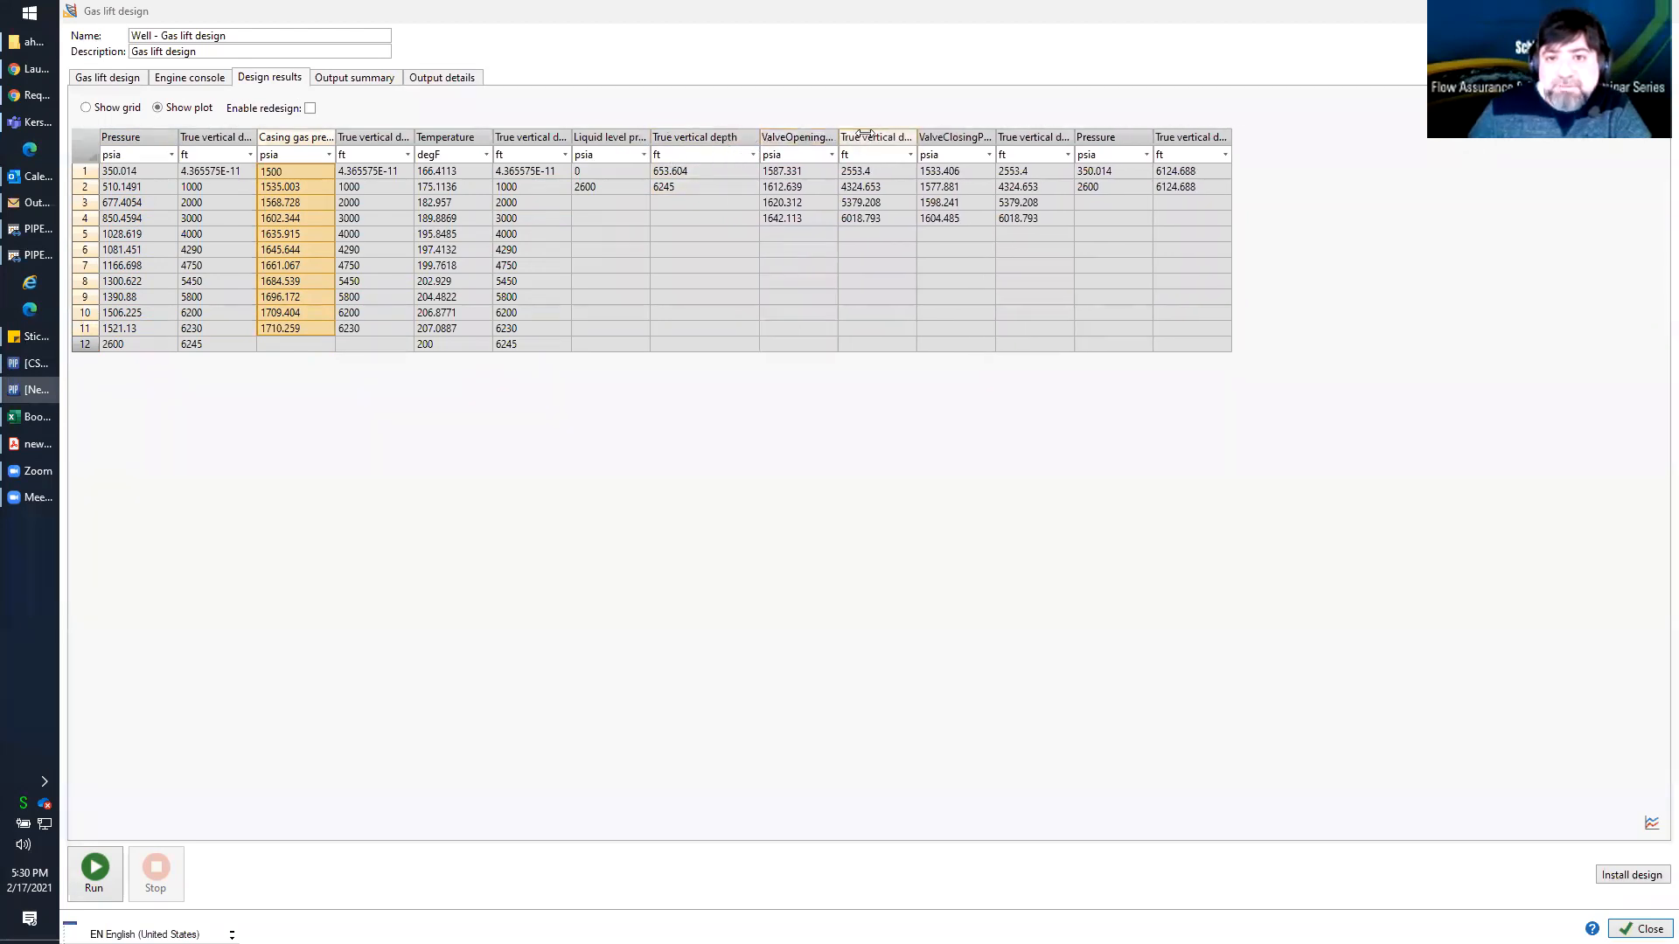
pyautogui.doubleClick(838, 137)
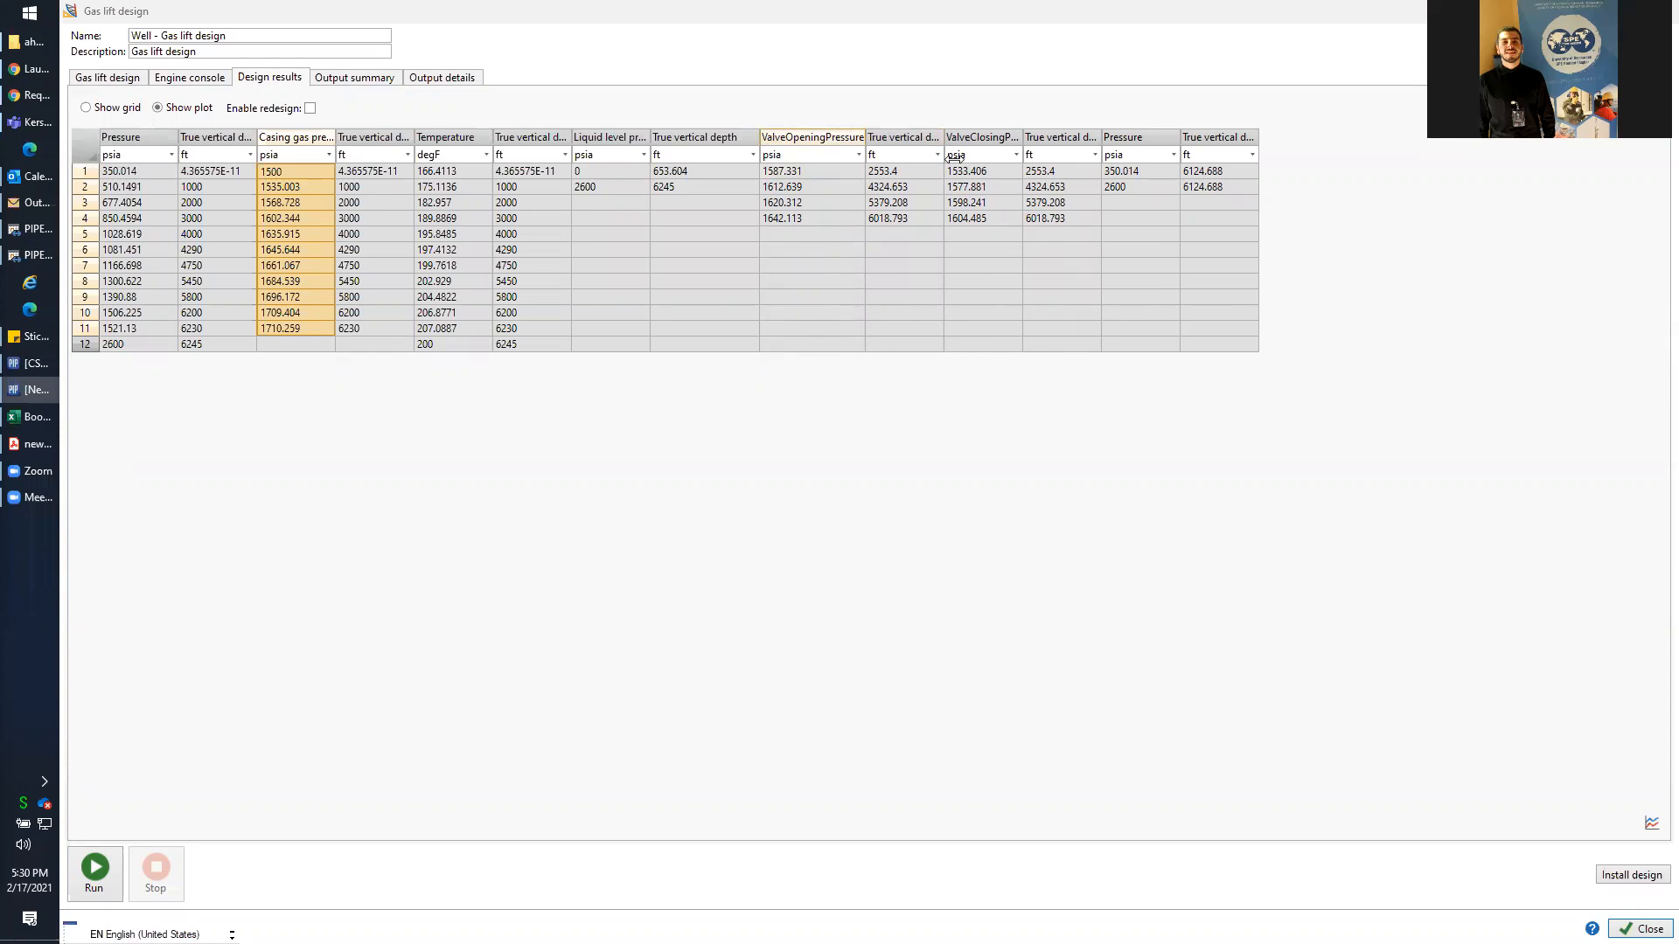
pyautogui.moveTo(865, 138); pyautogui.dragTo(1014, 219)
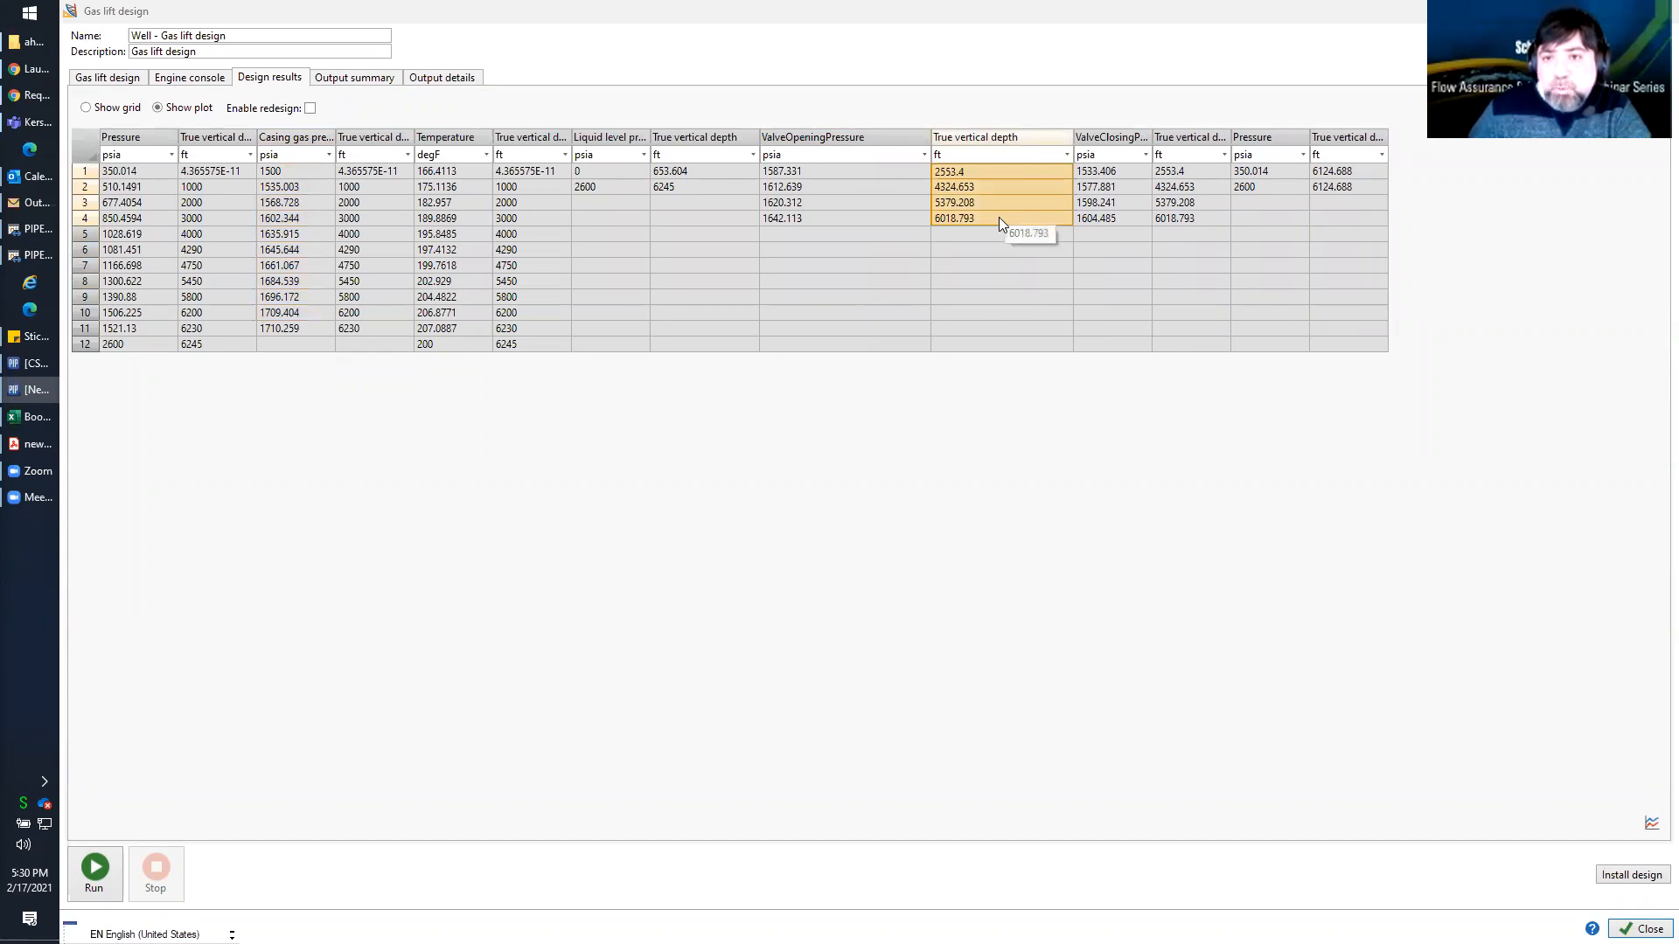
pyautogui.click(995, 222)
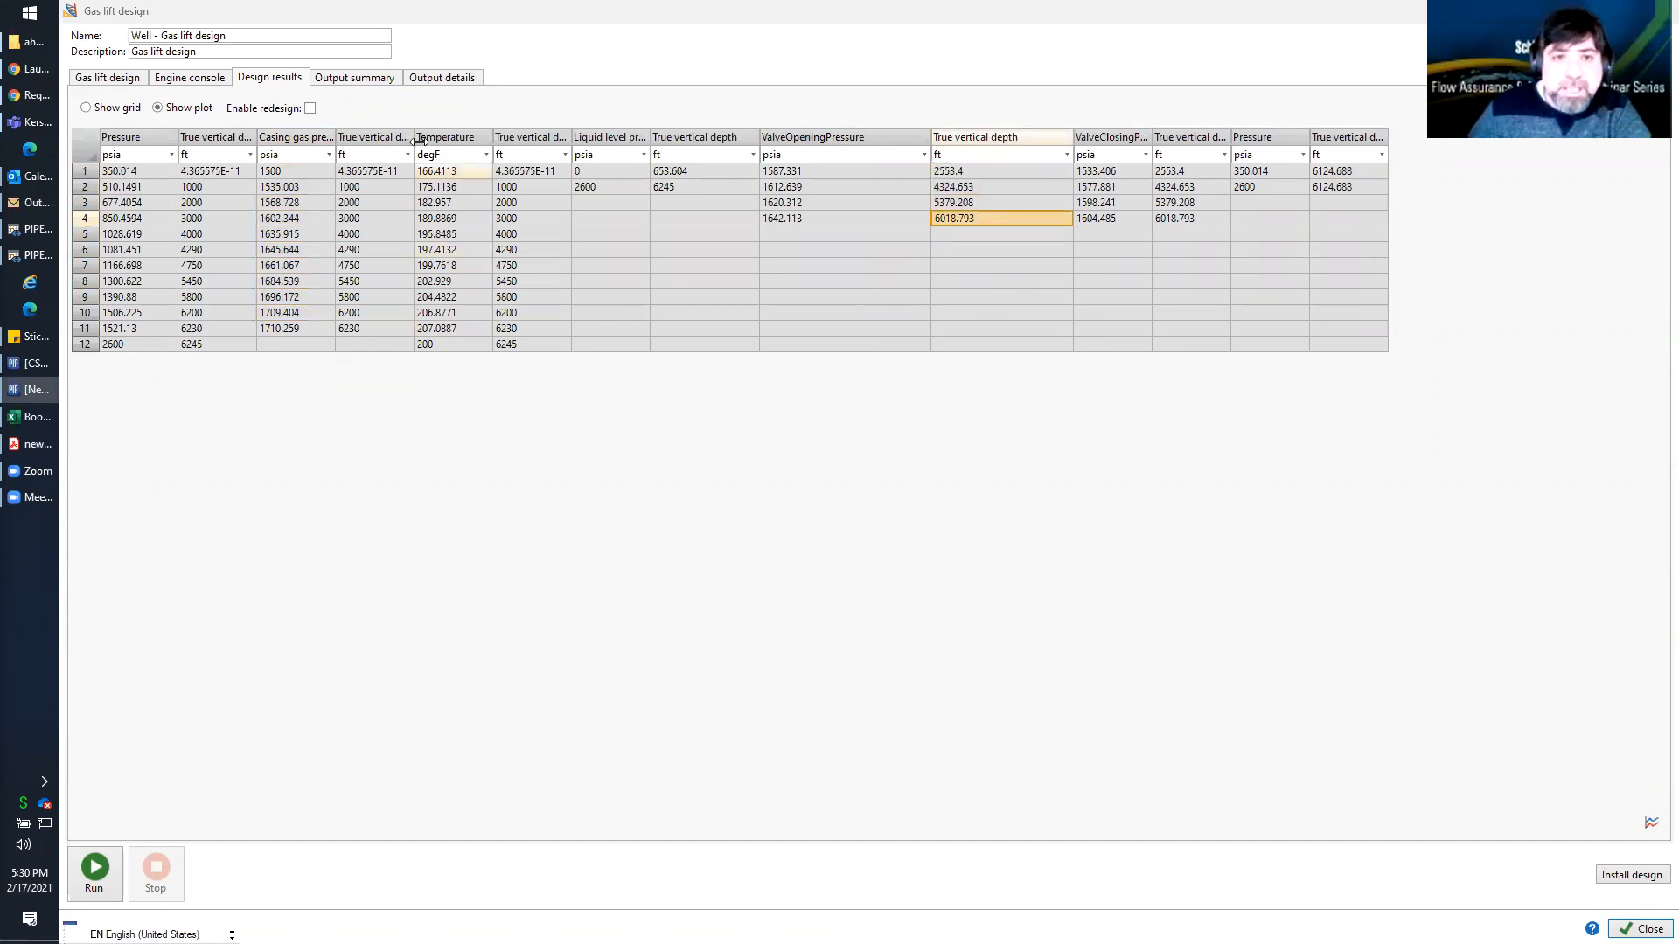
# Review the design's output summary, output details, engine messages and input parameters, and return to the design results plot
pyautogui.click(363, 81)
pyautogui.click(441, 78)
pyautogui.click(168, 83)
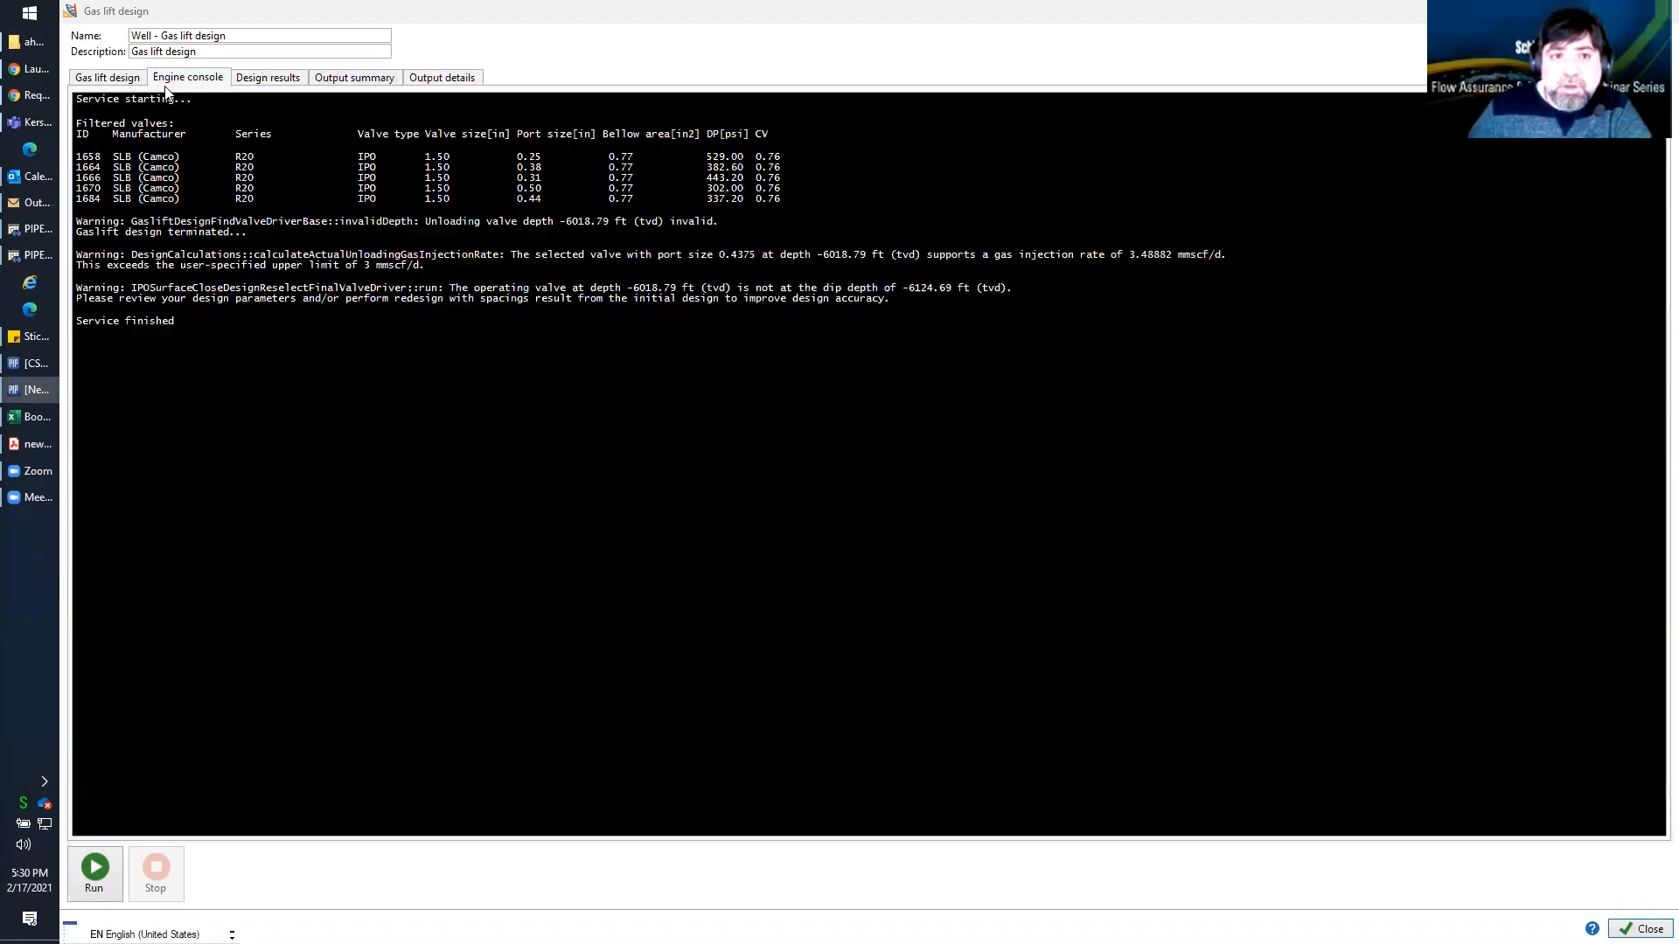
pyautogui.click(125, 81)
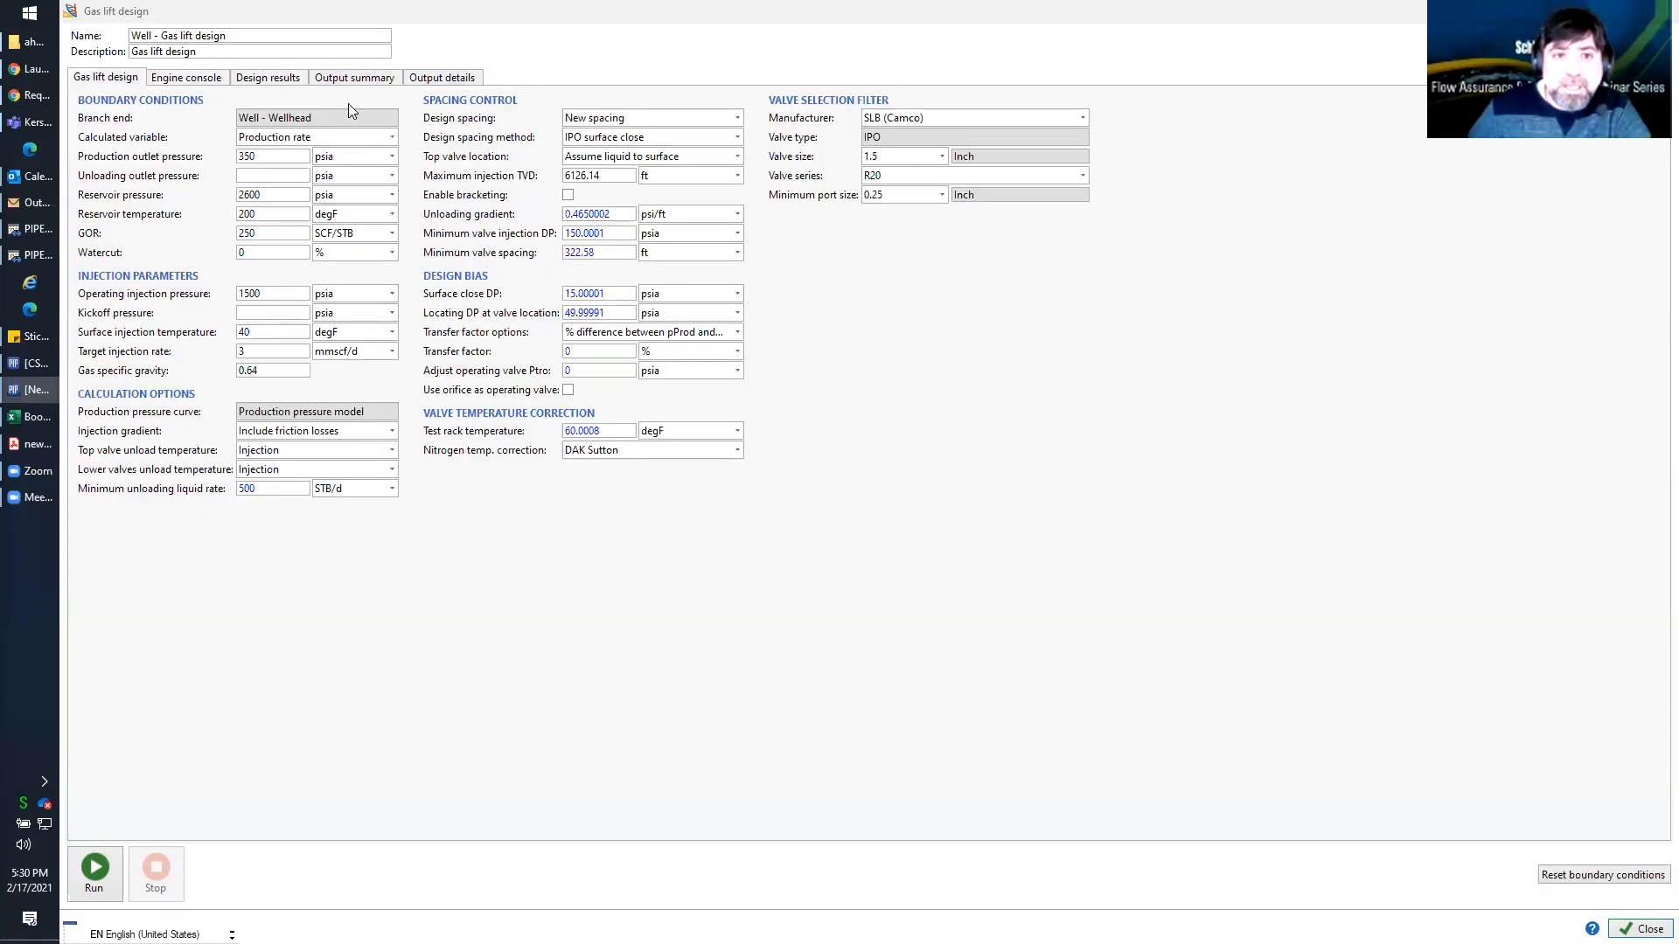
pyautogui.click(280, 86)
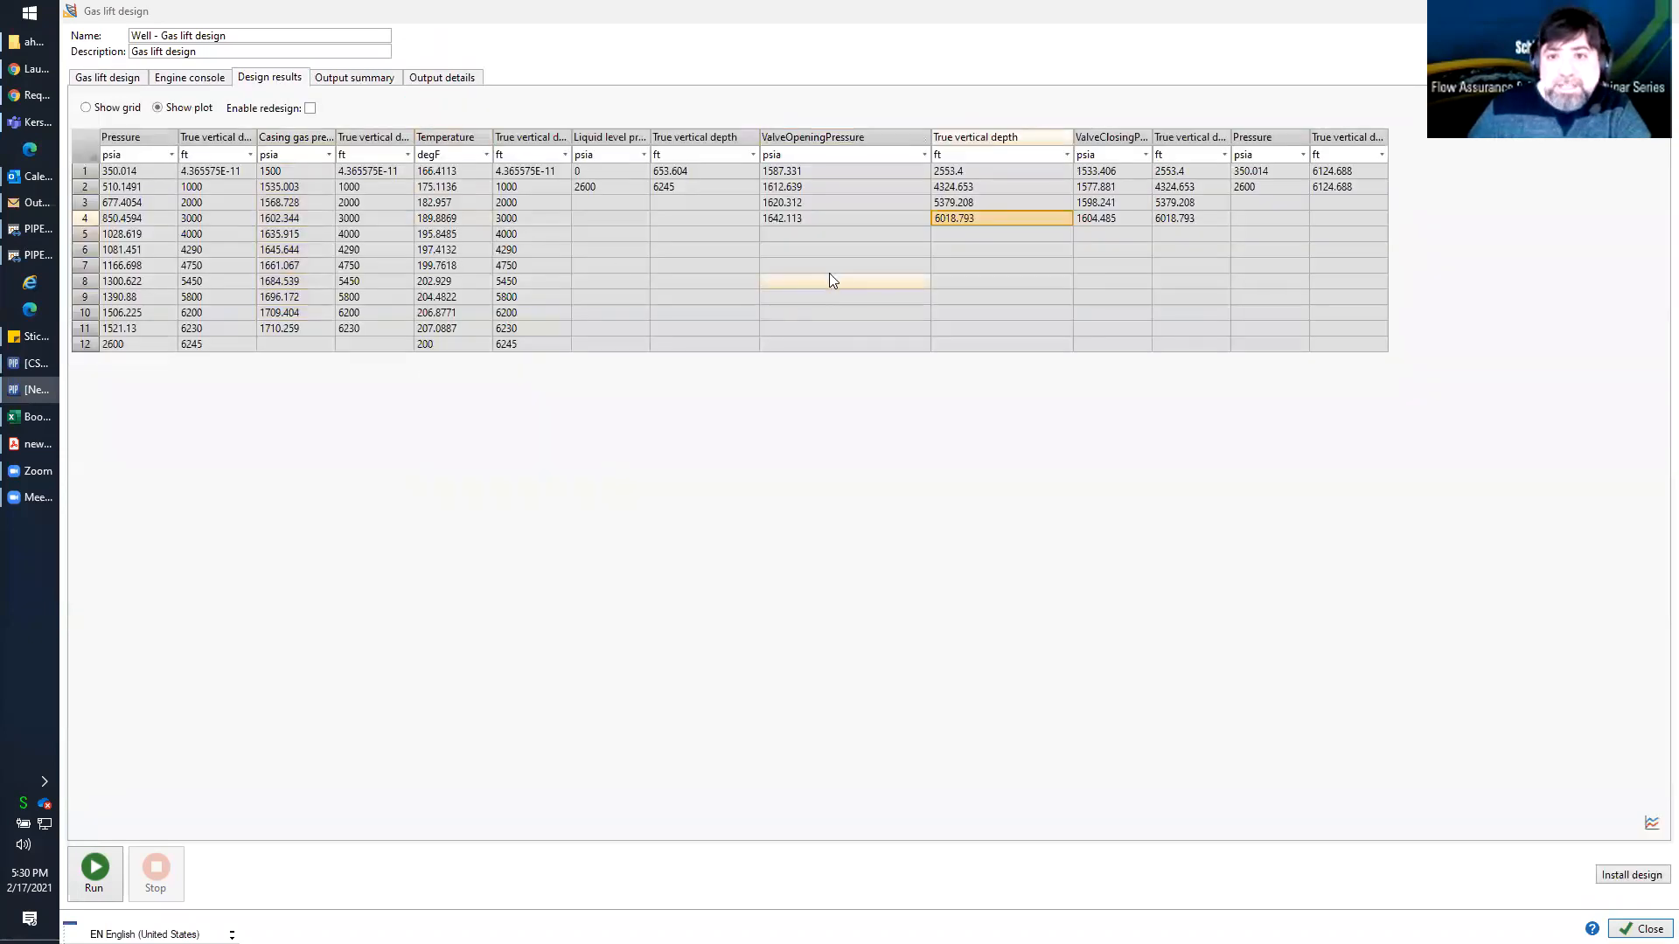
pyautogui.click(1652, 825)
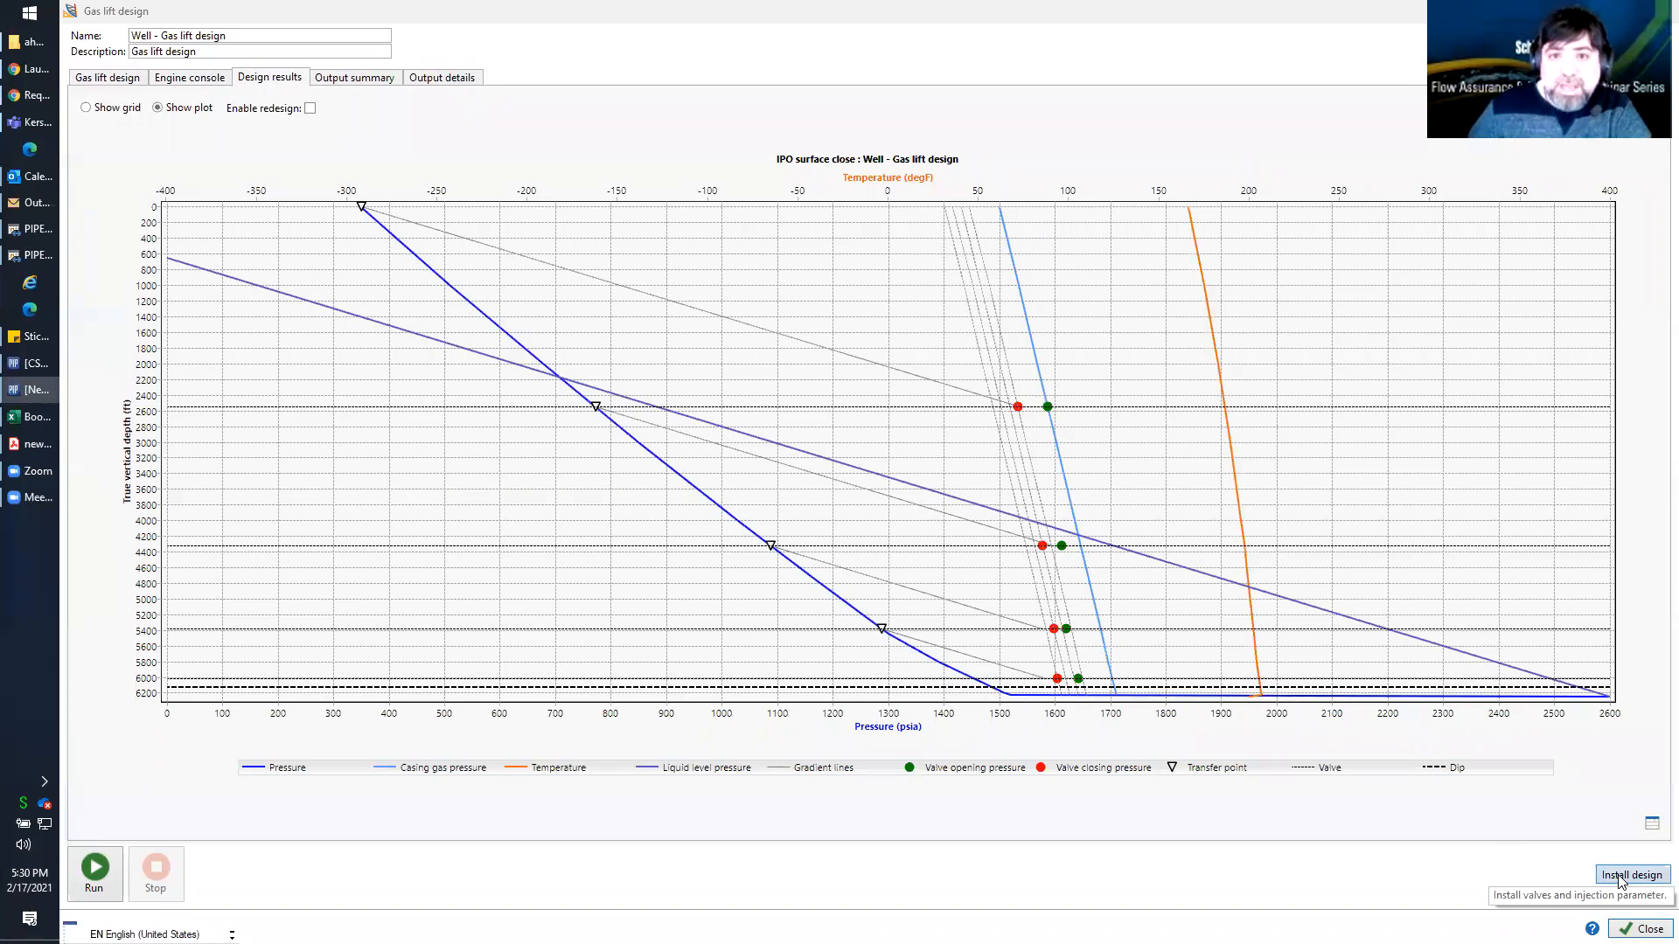
# Install the gas lift design in the well, close the design task and widen the gas lift valve name column
pyautogui.click(1620, 876)
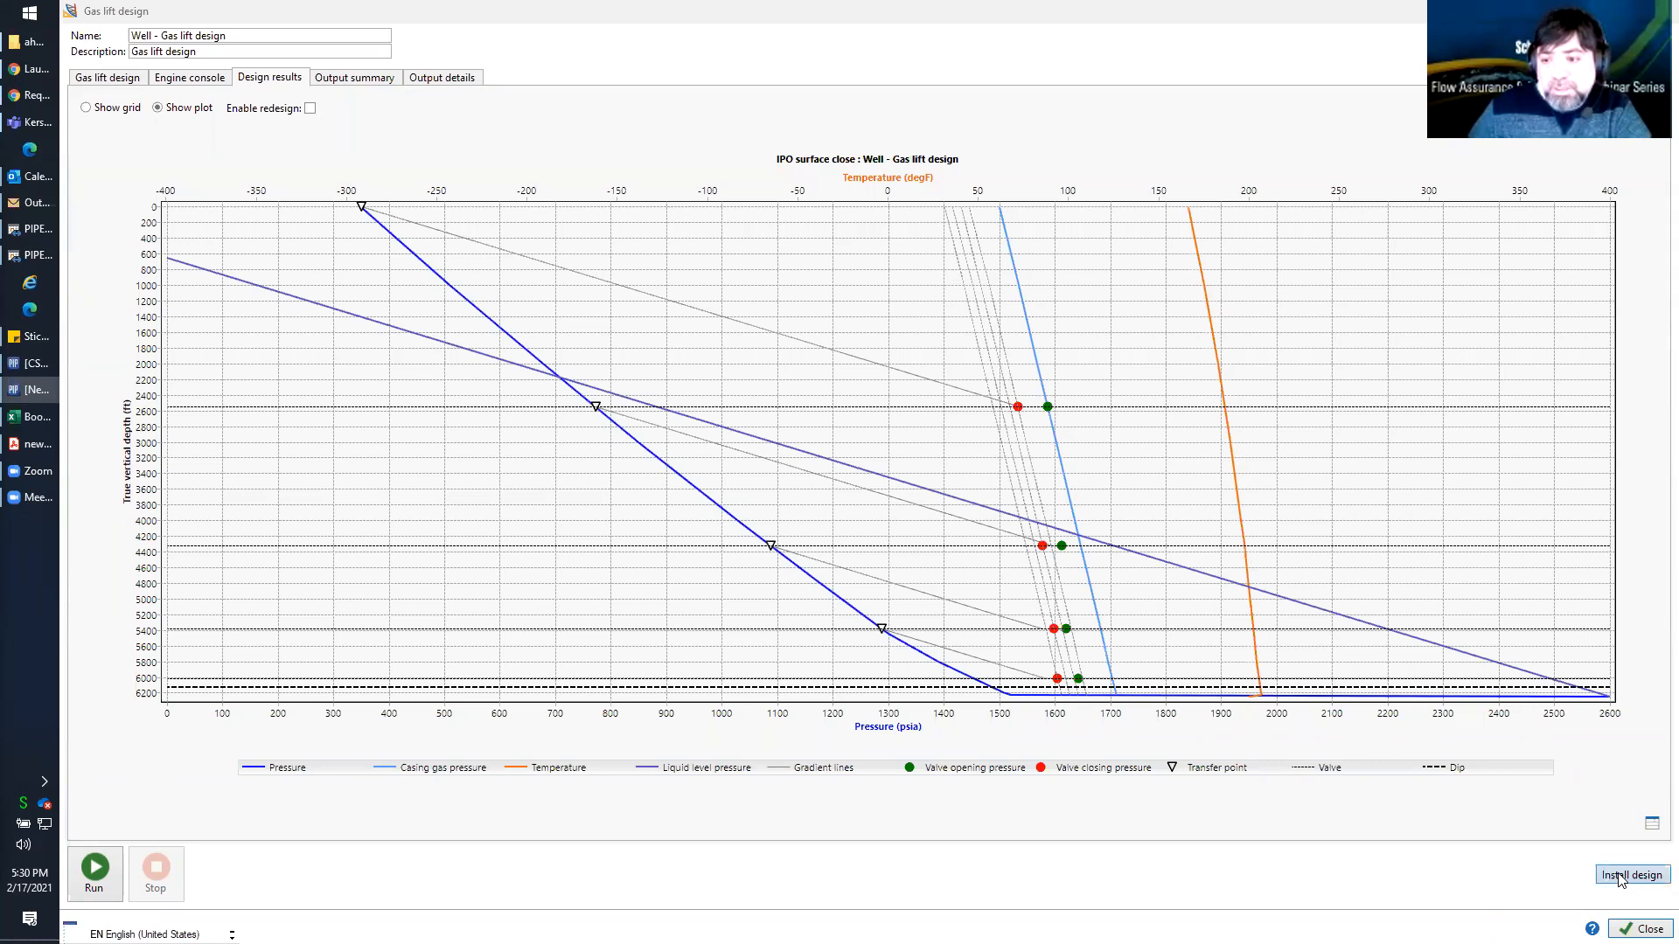
pyautogui.click(1621, 880)
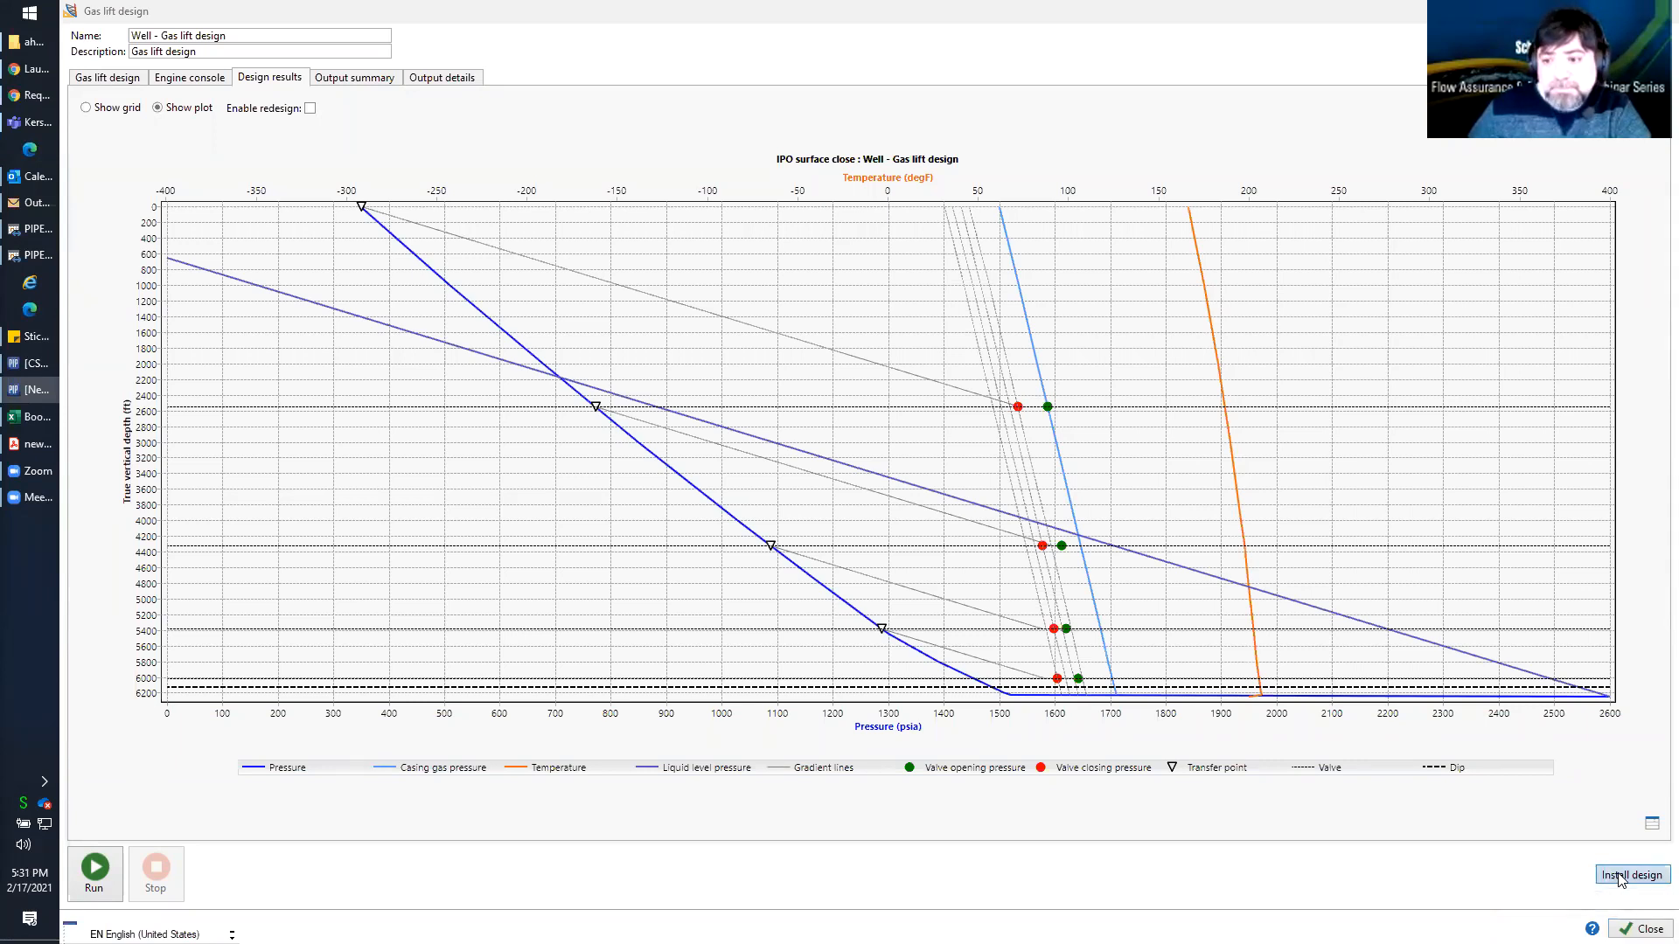
pyautogui.click(1640, 930)
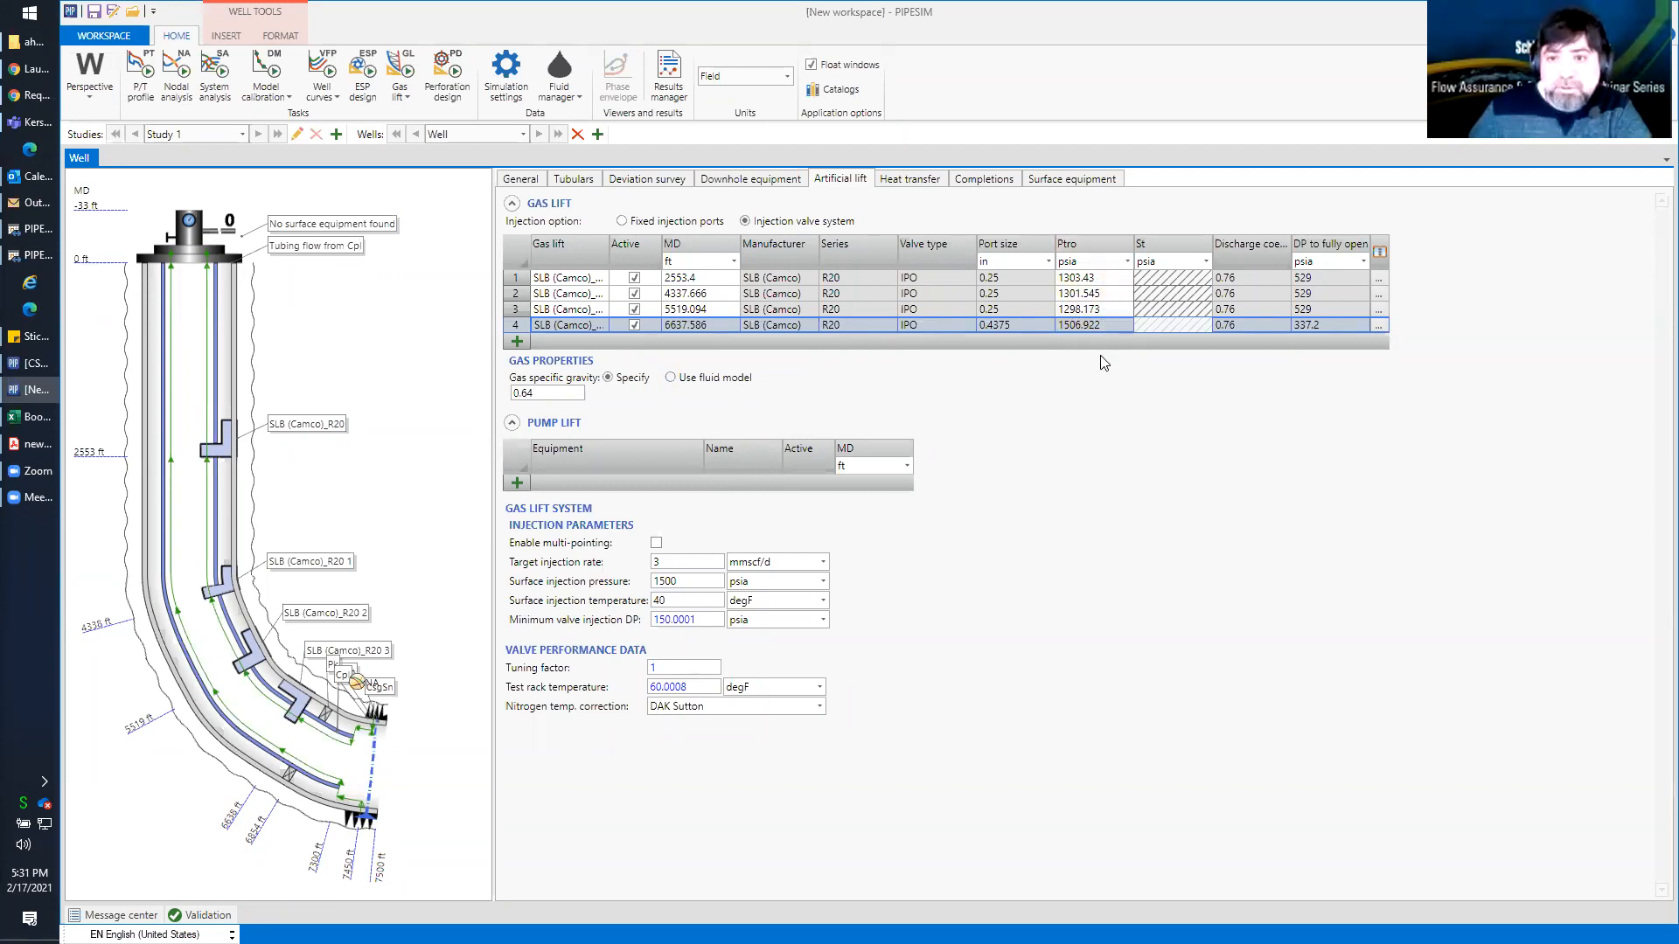
pyautogui.moveTo(610, 247); pyautogui.dragTo(660, 246)
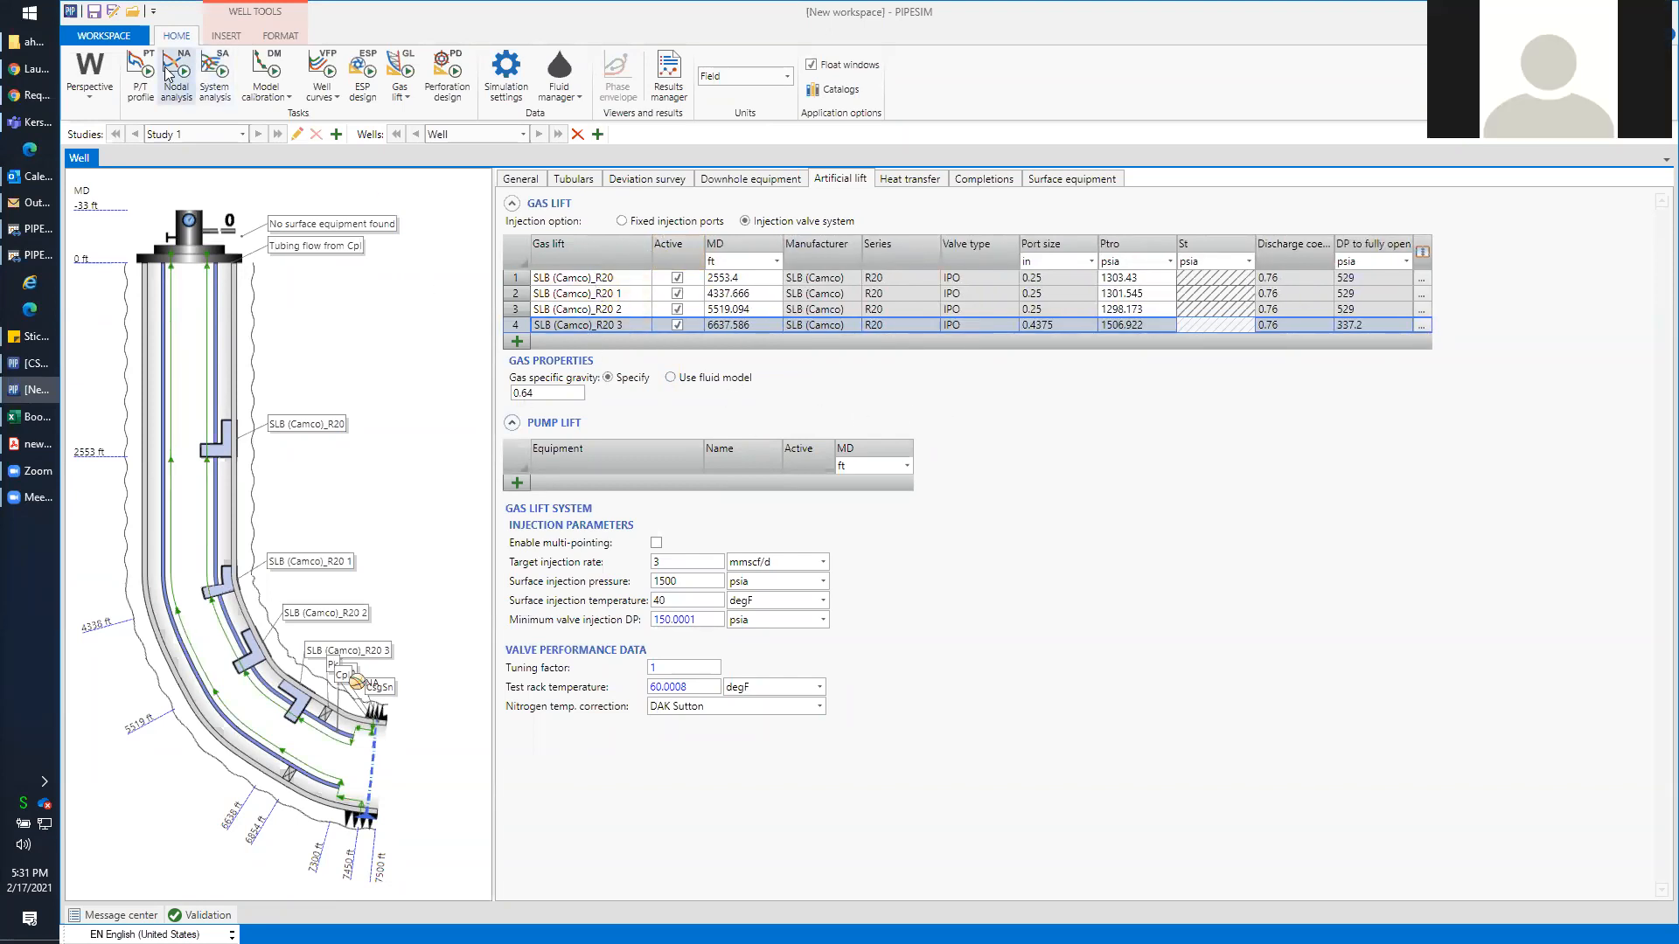
# Run the well's P/T profile without any sensitivity variable, review the profile and calculated flowrate, and close the task
pyautogui.click(138, 70)
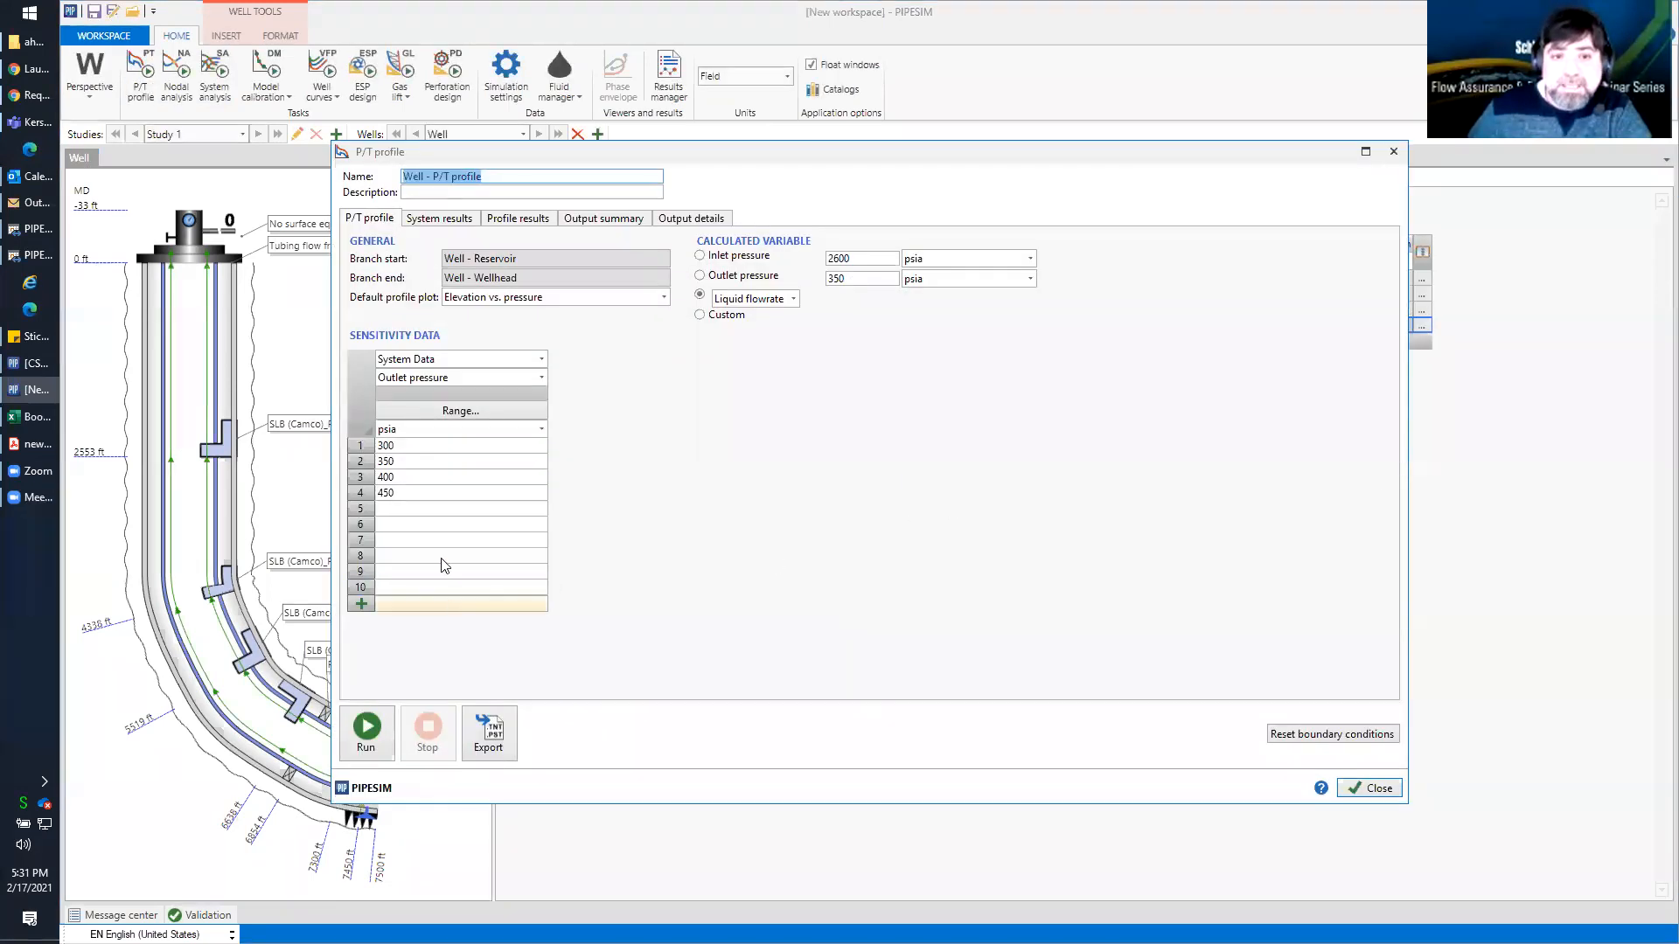
pyautogui.click(437, 360)
pyautogui.click(436, 377)
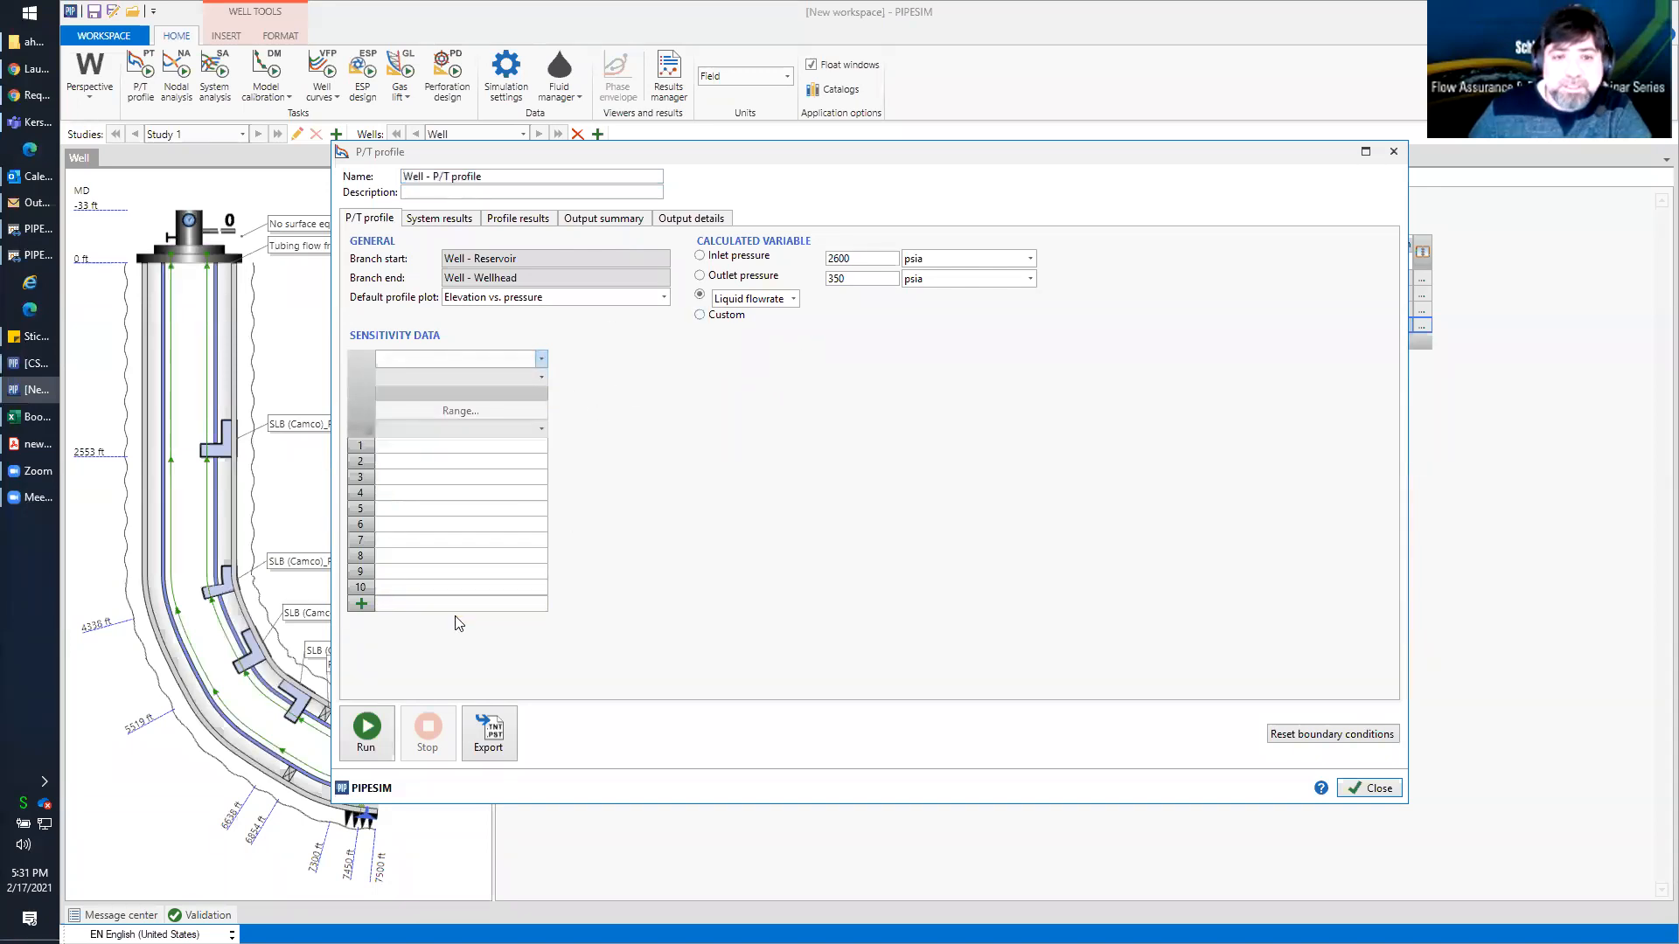
pyautogui.click(367, 727)
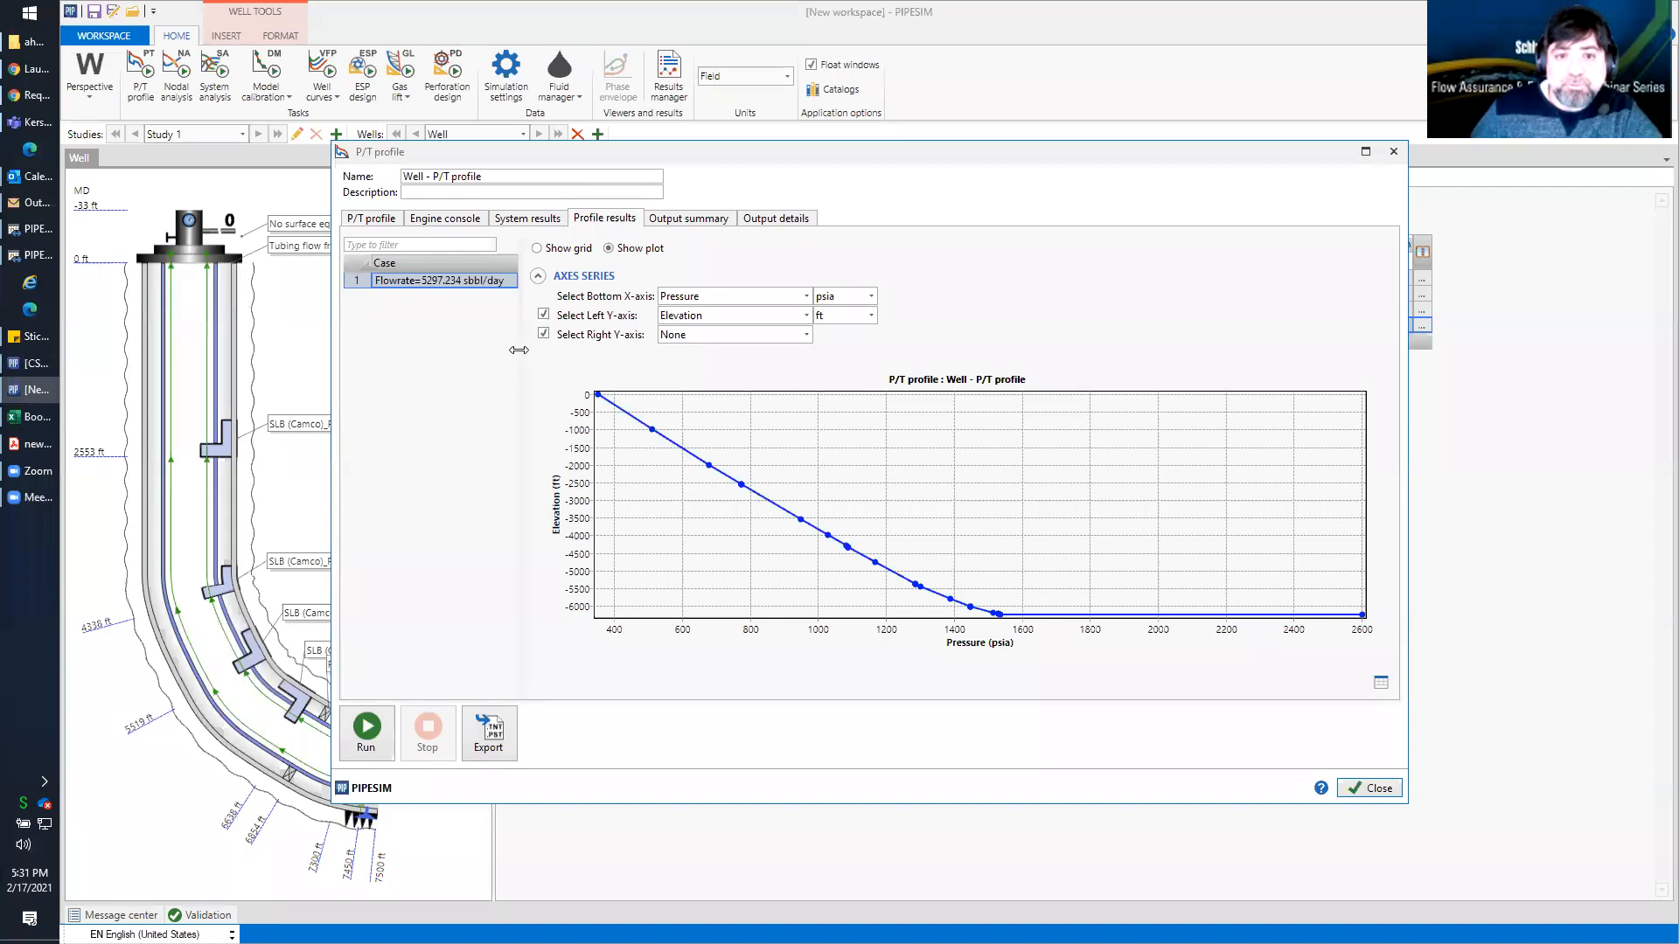
pyautogui.moveTo(518, 349); pyautogui.dragTo(592, 350)
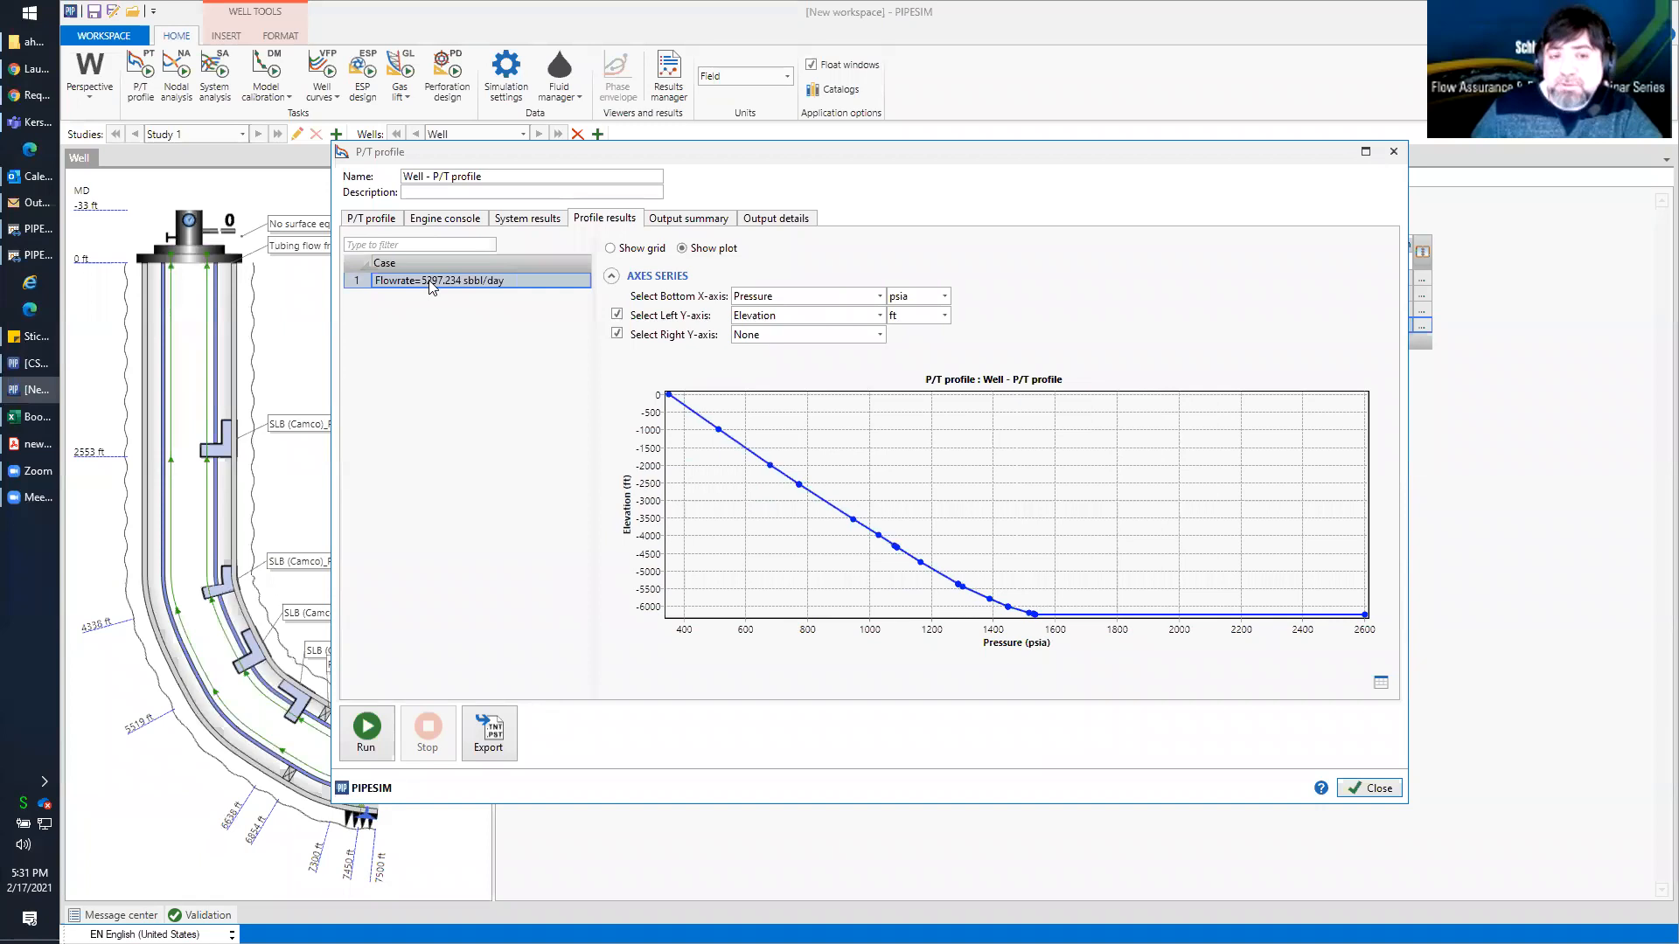
pyautogui.click(378, 220)
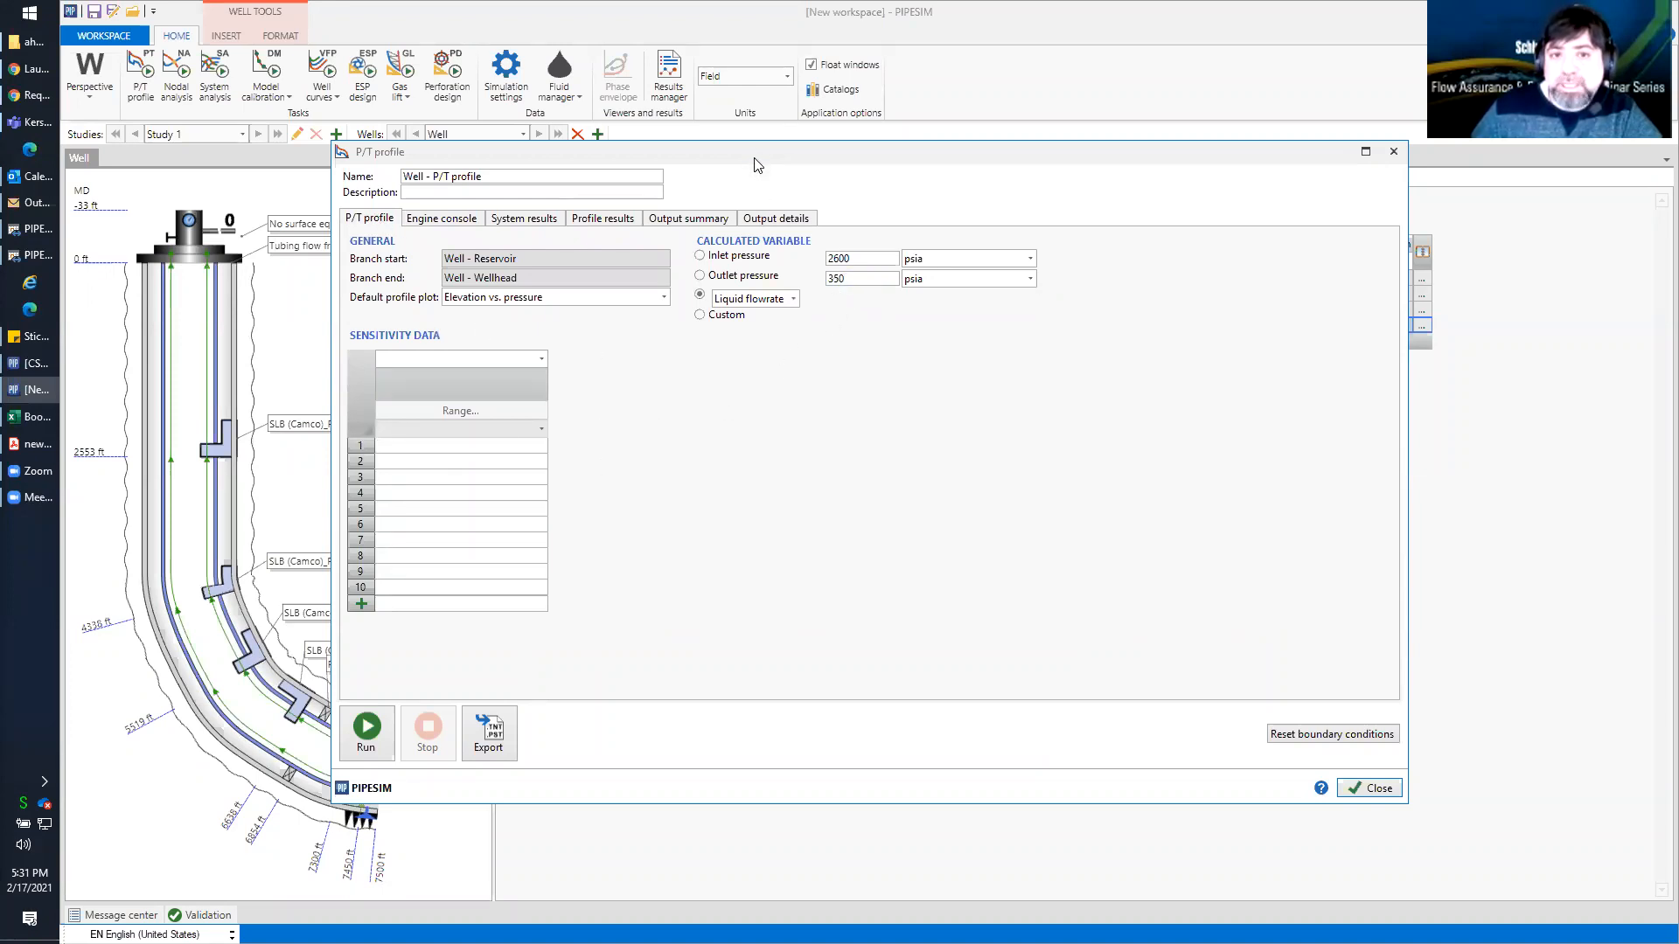
pyautogui.moveTo(757, 165); pyautogui.dragTo(732, 290)
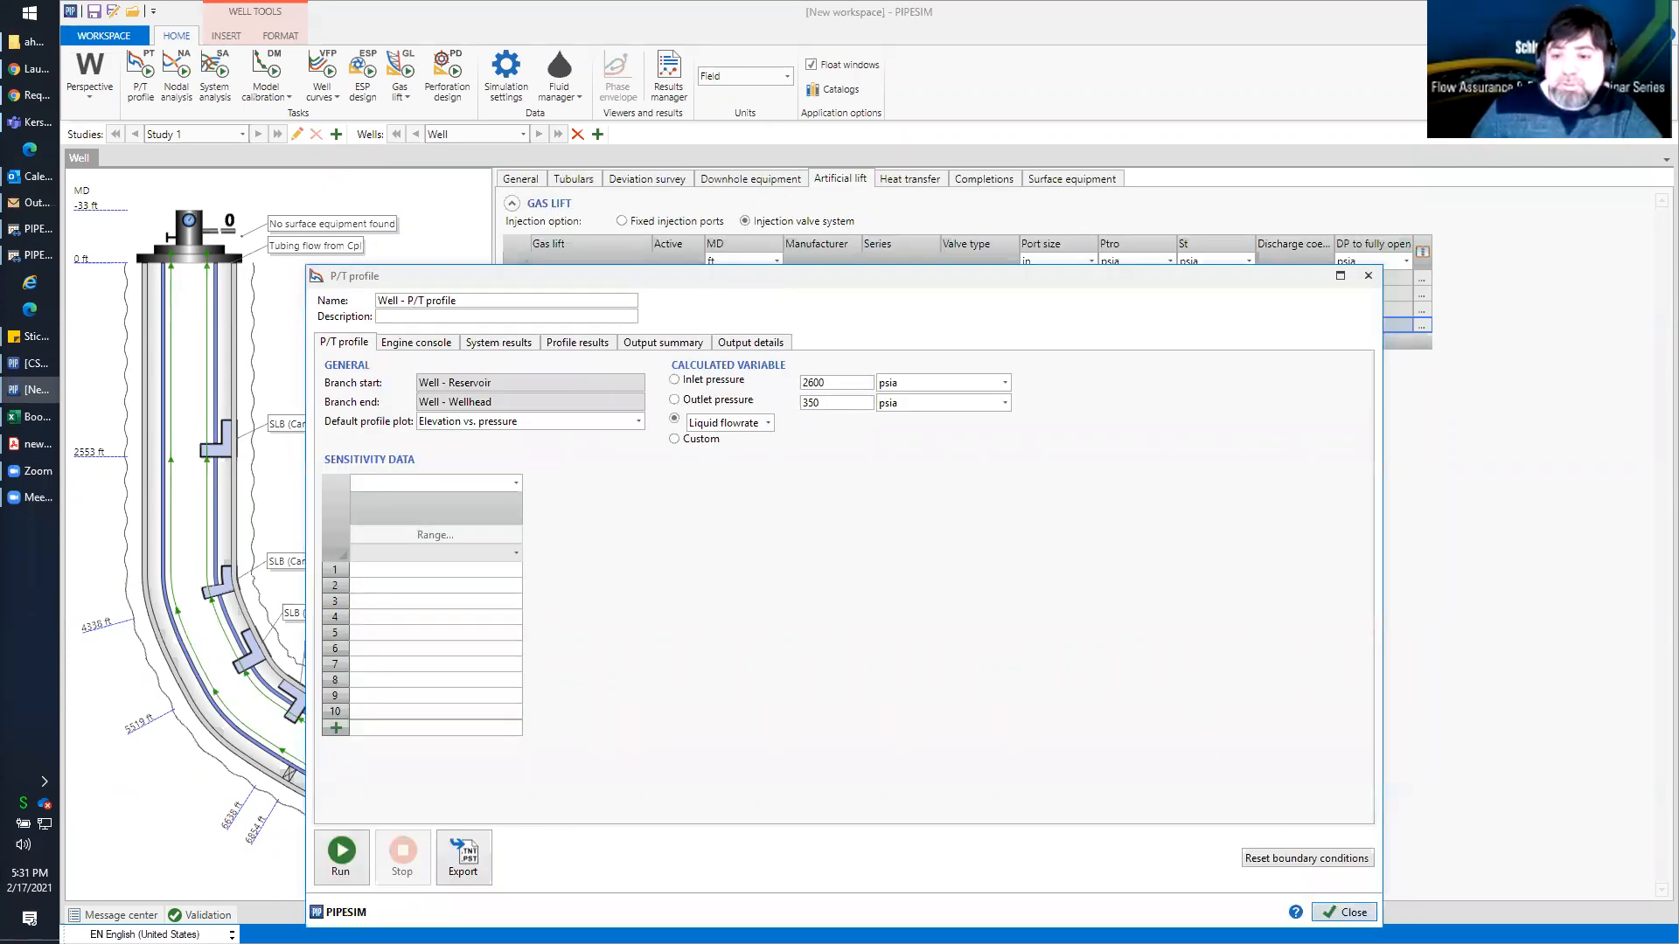
pyautogui.click(1338, 909)
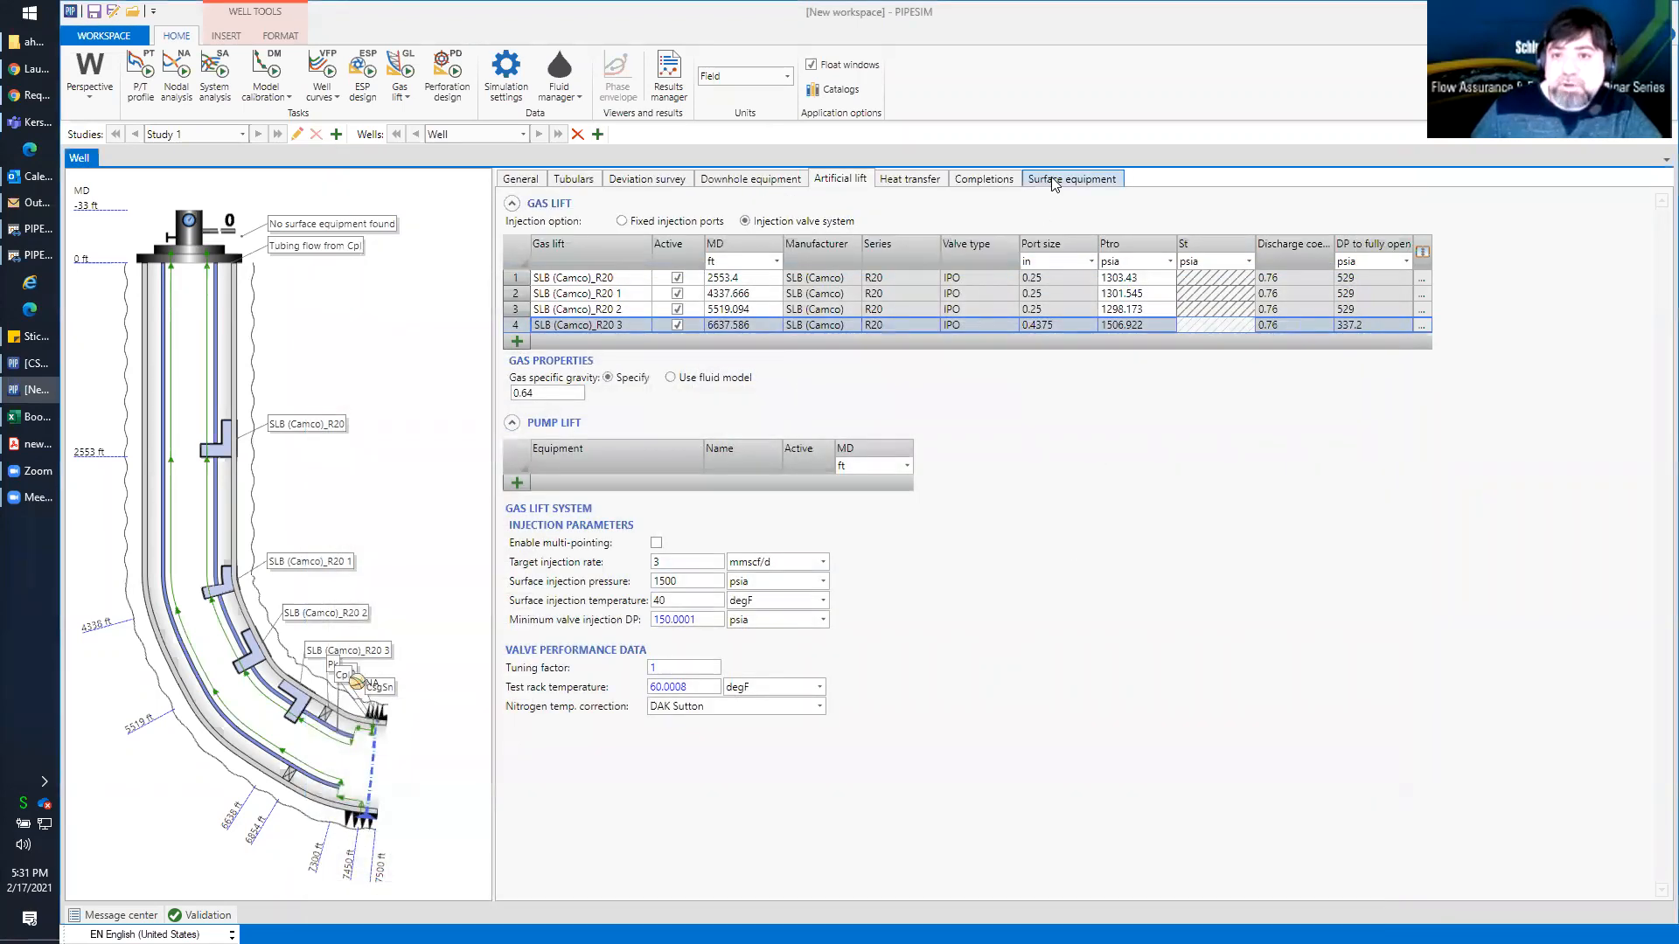
# Add a junction and a choke to the well's surface equipment diagram, with the choke between the well and the junction
pyautogui.click(1051, 179)
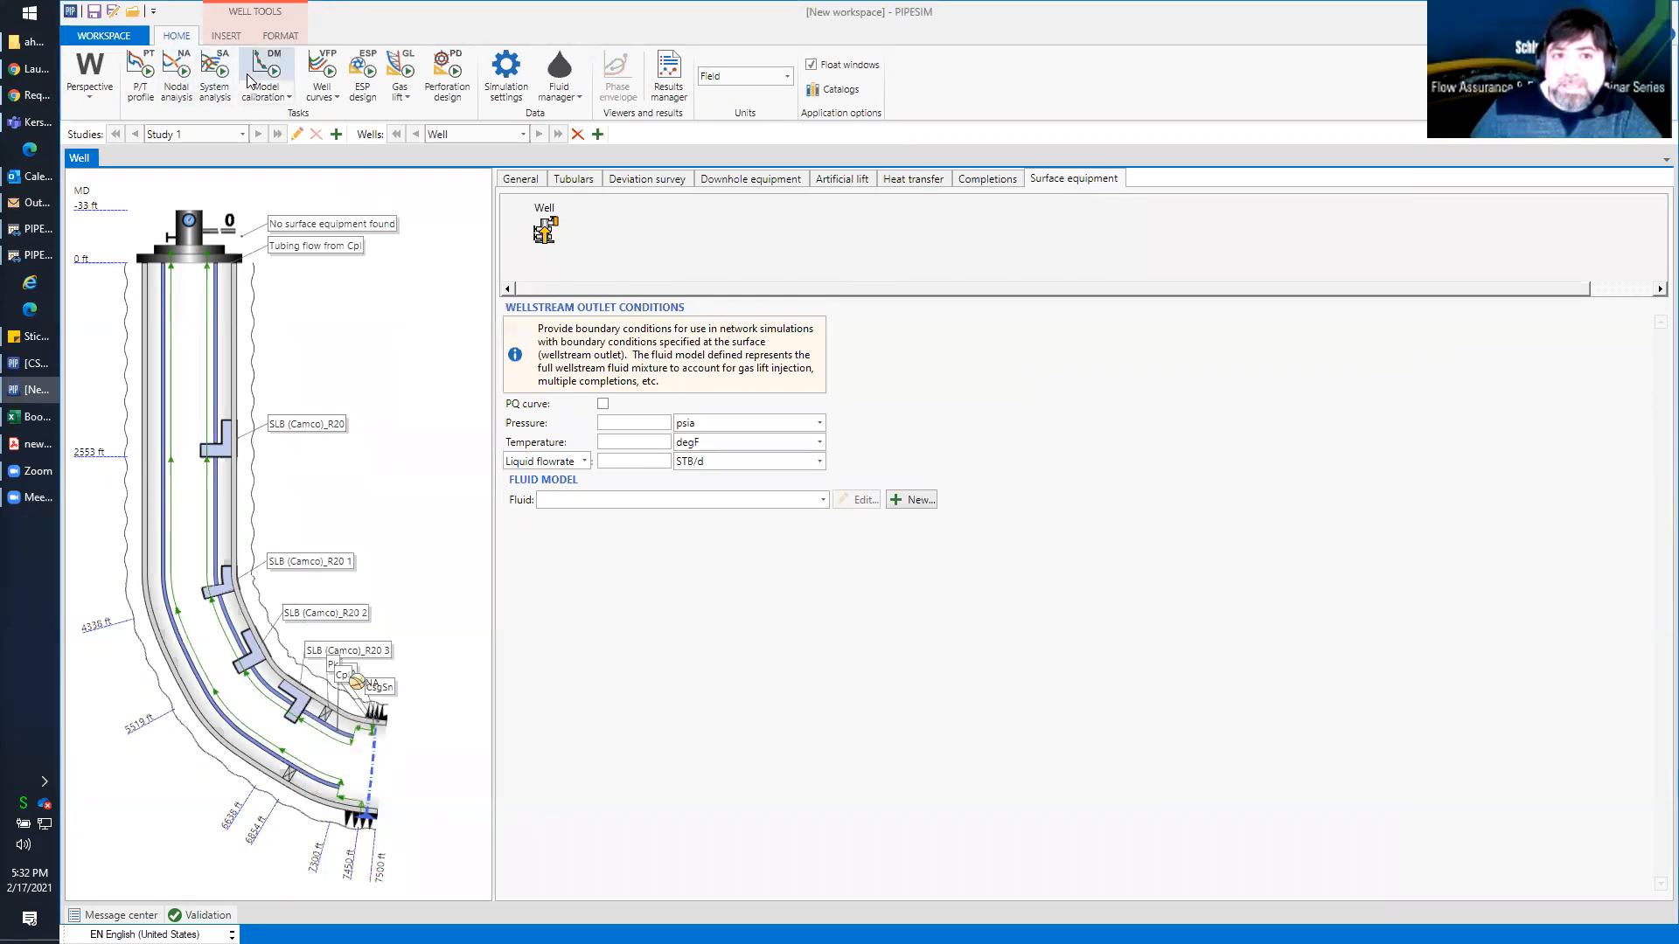
pyautogui.click(220, 37)
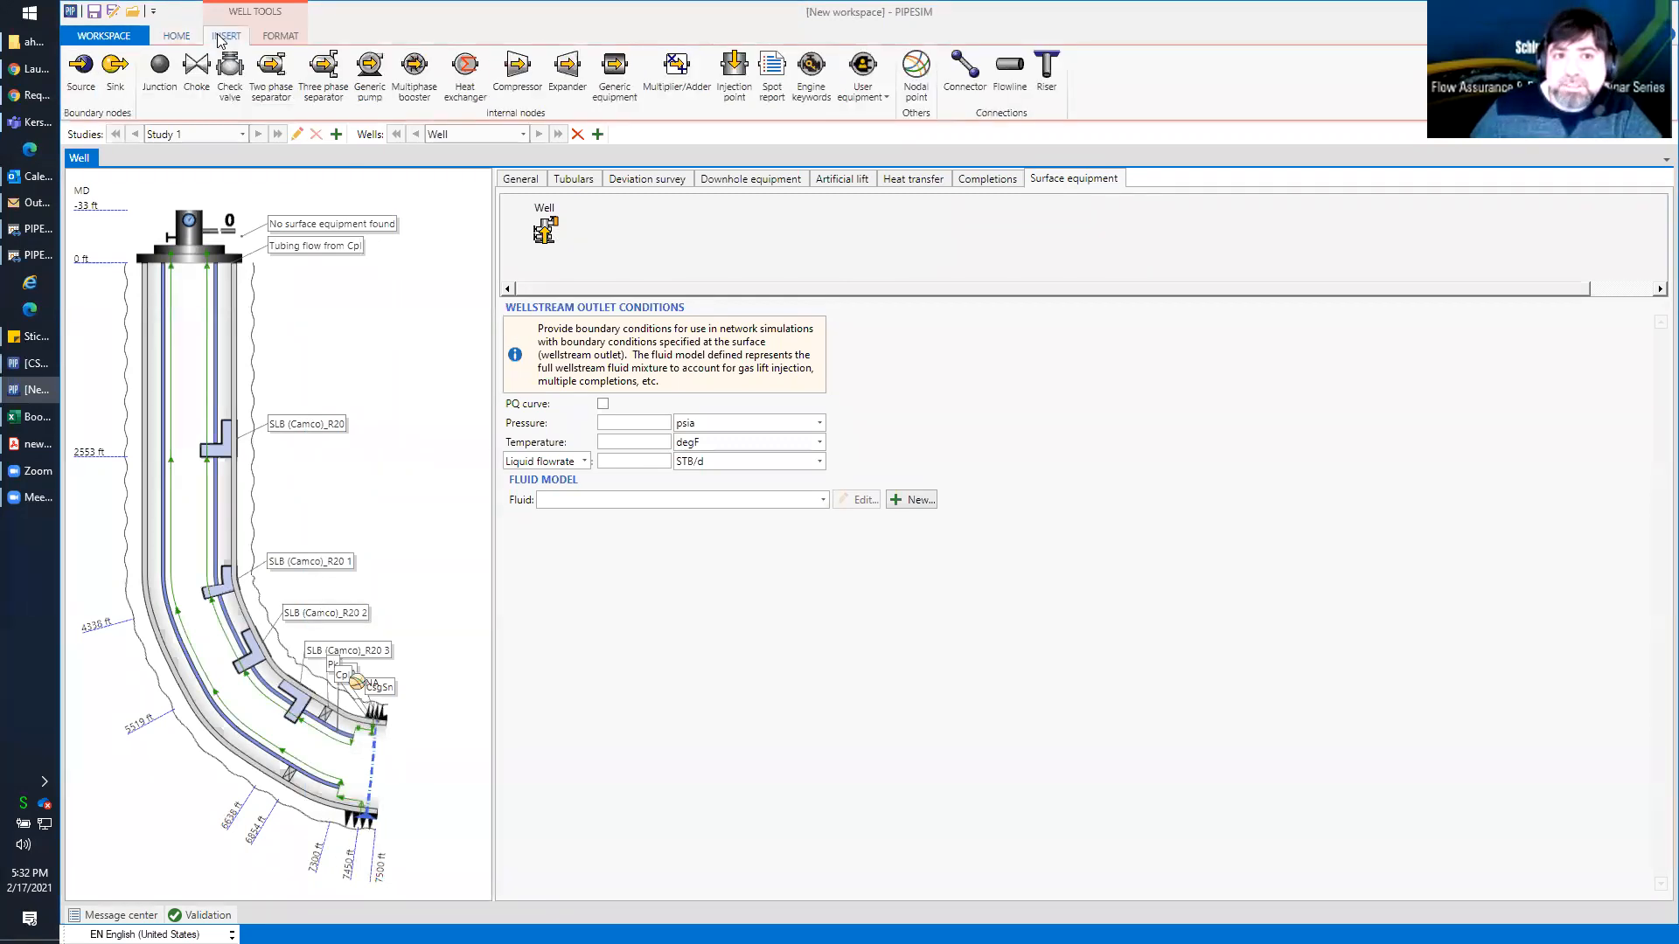
pyautogui.click(159, 72)
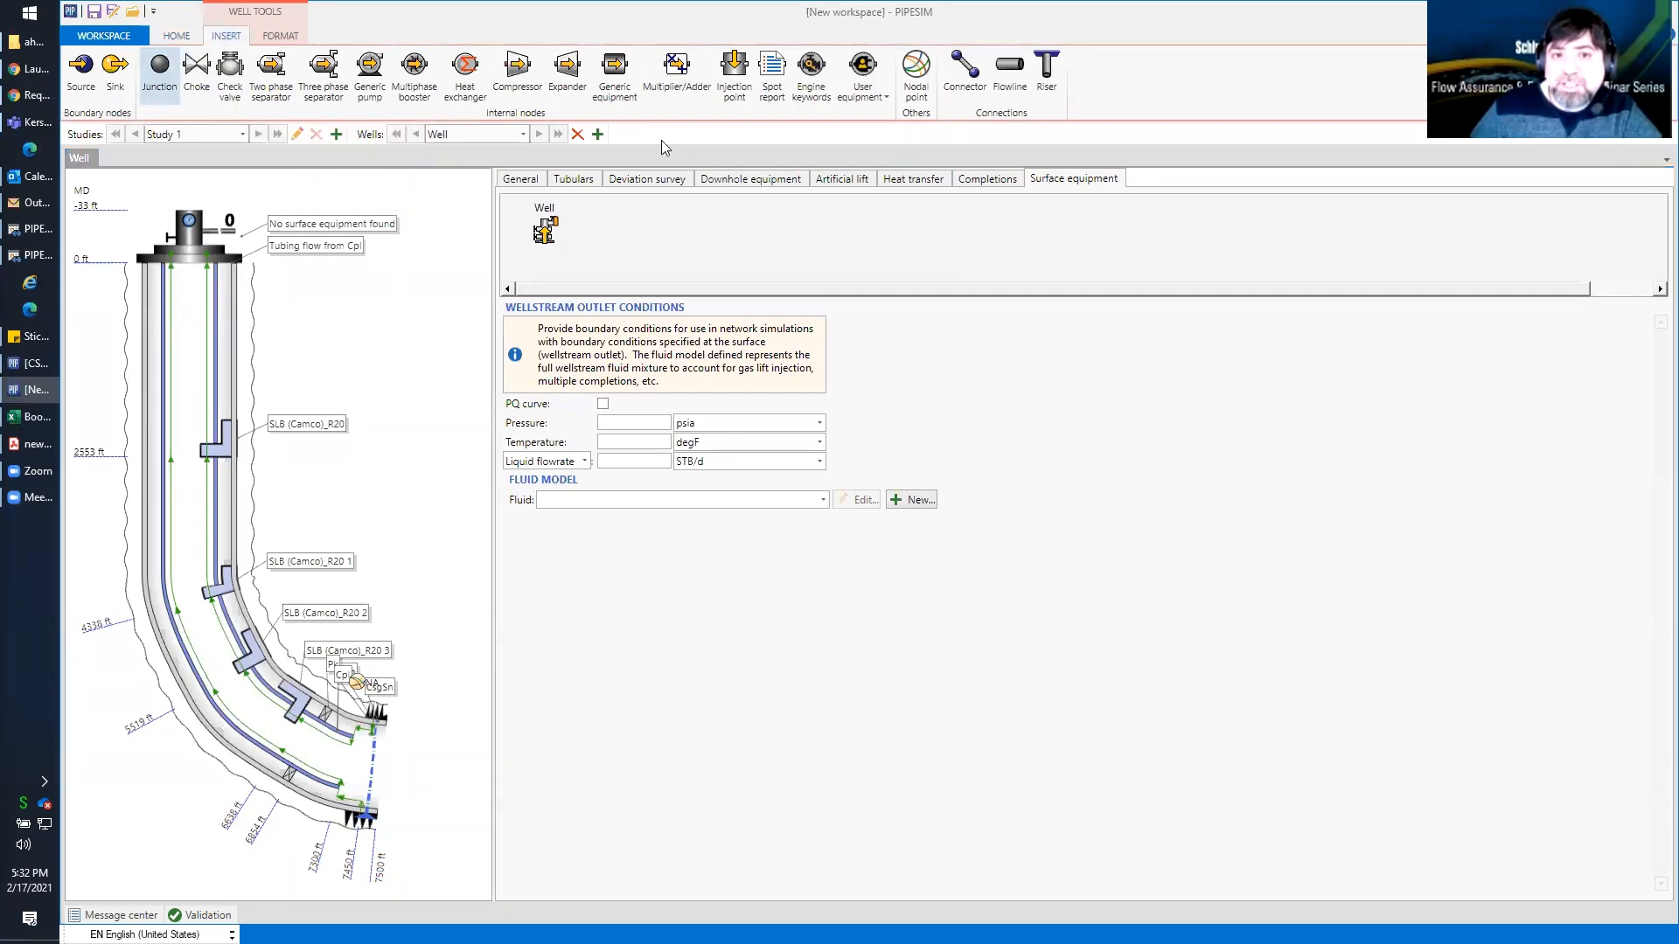
pyautogui.click(769, 233)
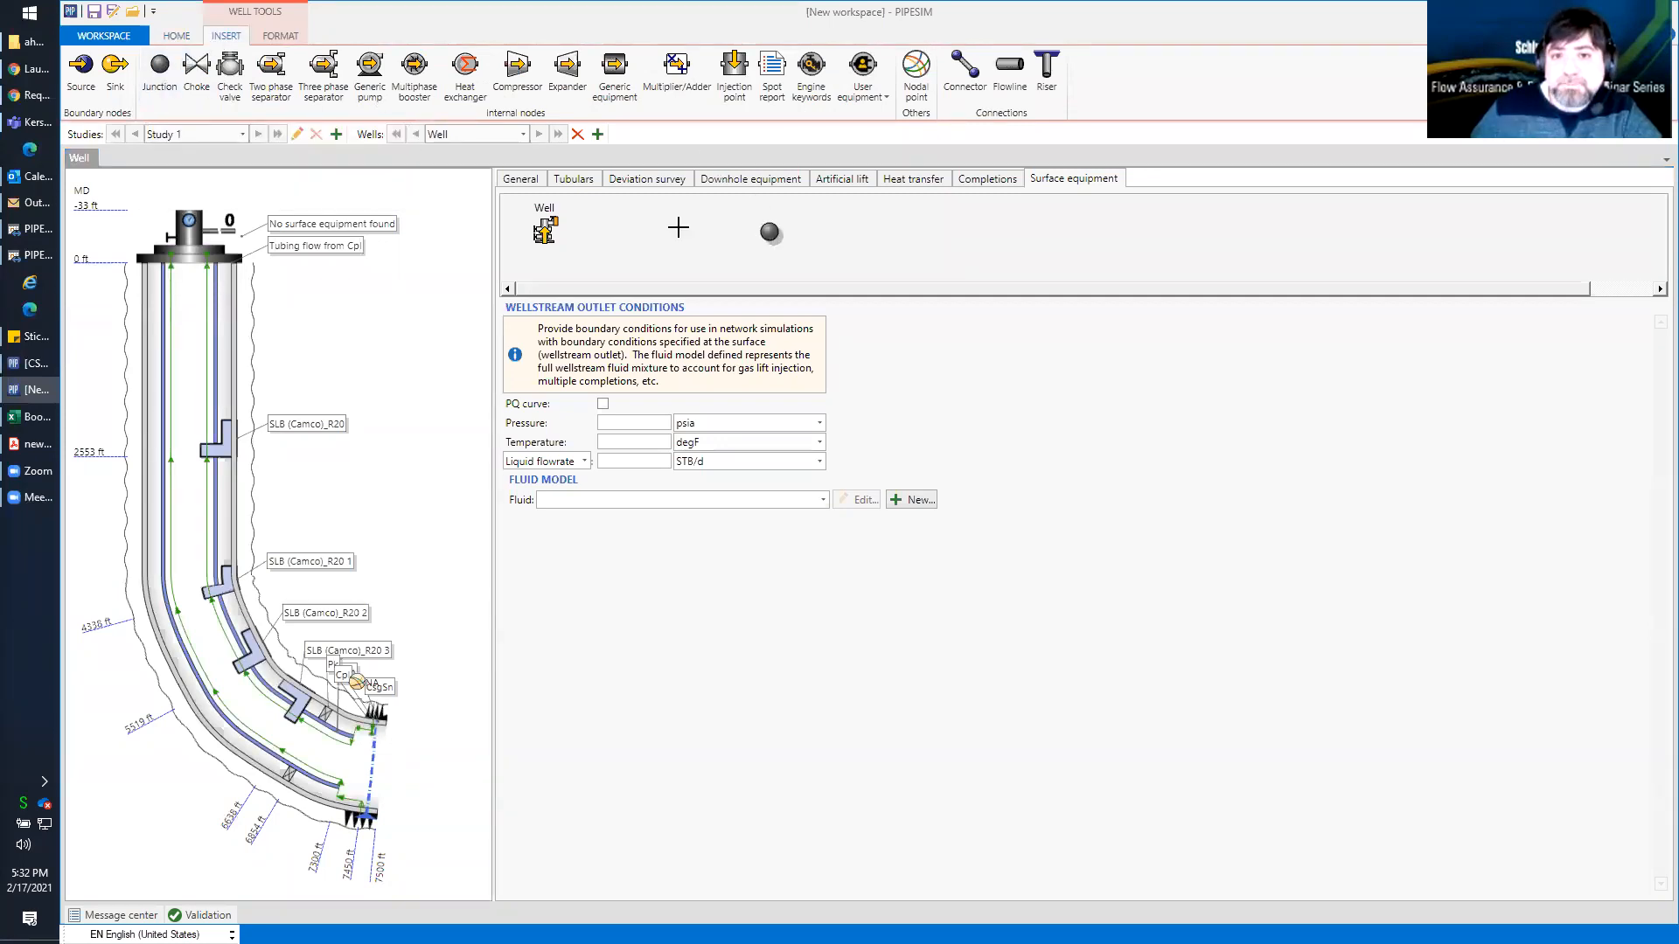
pyautogui.click(197, 77)
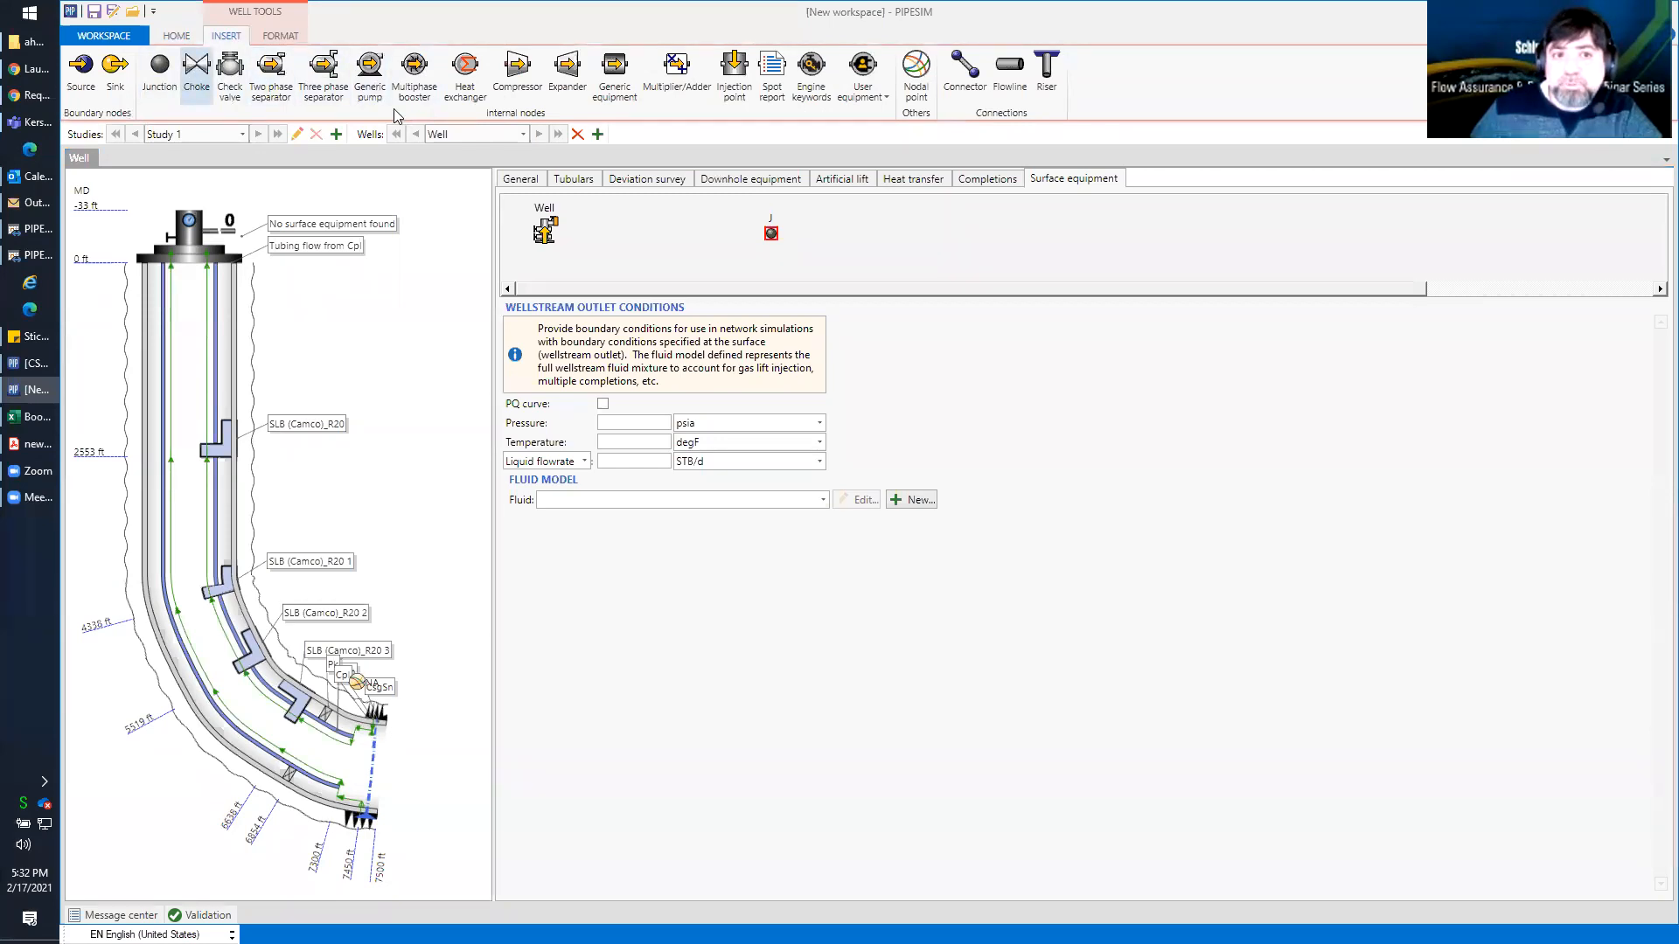
pyautogui.click(638, 229)
pyautogui.click(638, 229)
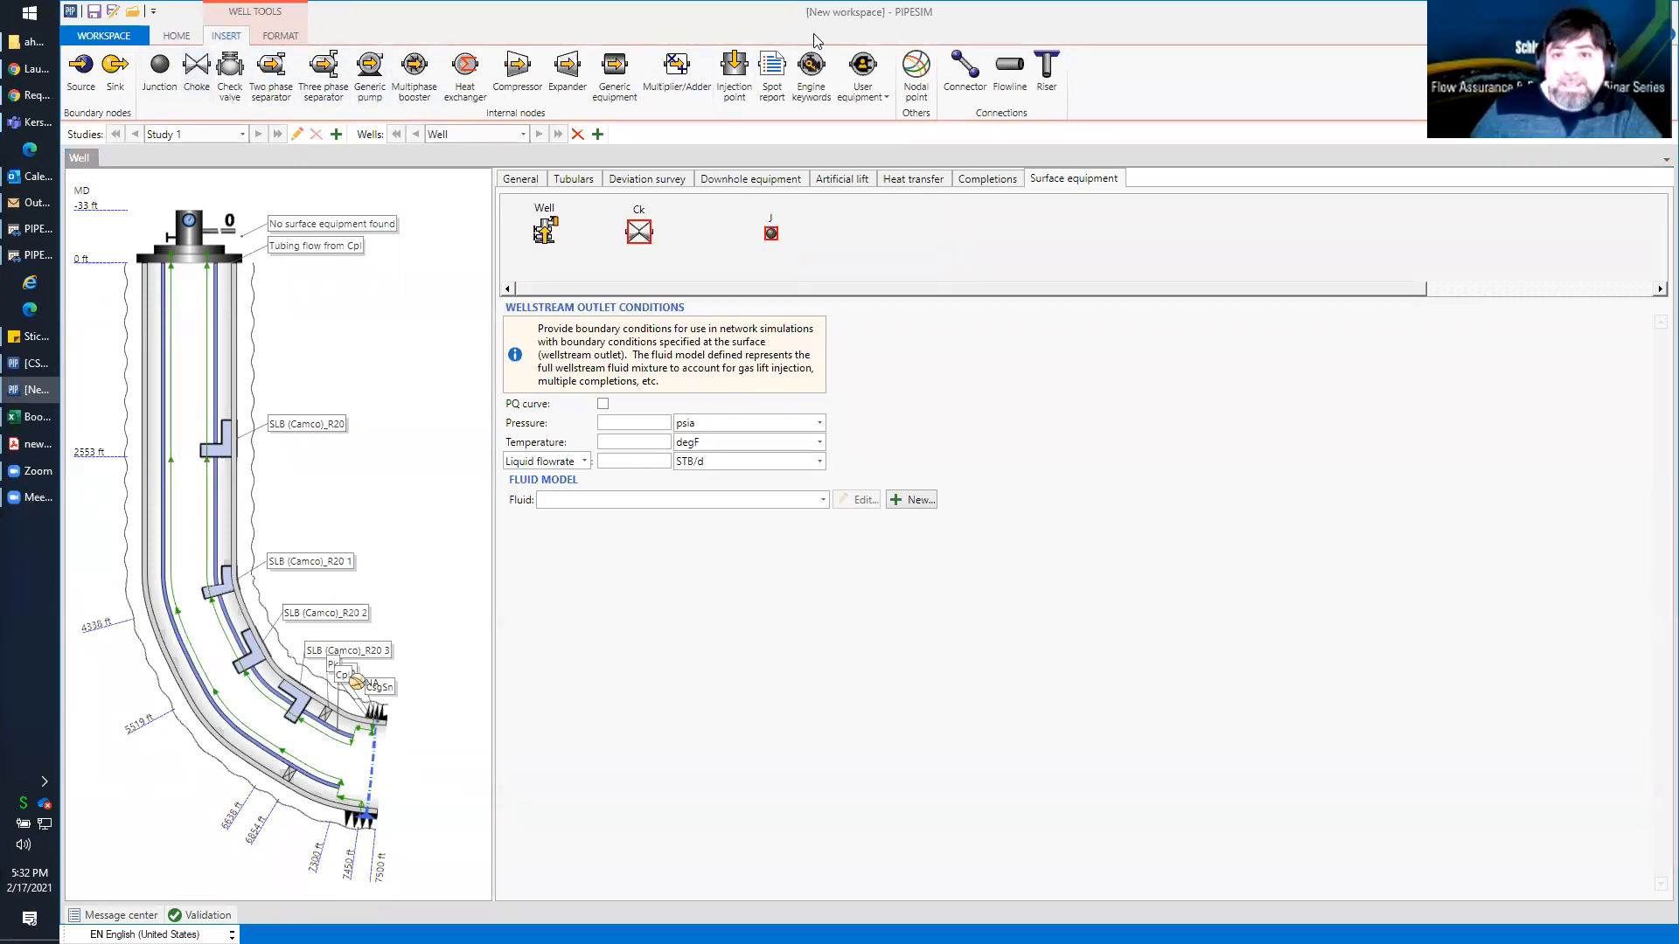
# Connect the well to the choke and the choke to the junction with connectors
pyautogui.click(967, 75)
pyautogui.moveTo(556, 229); pyautogui.dragTo(639, 233)
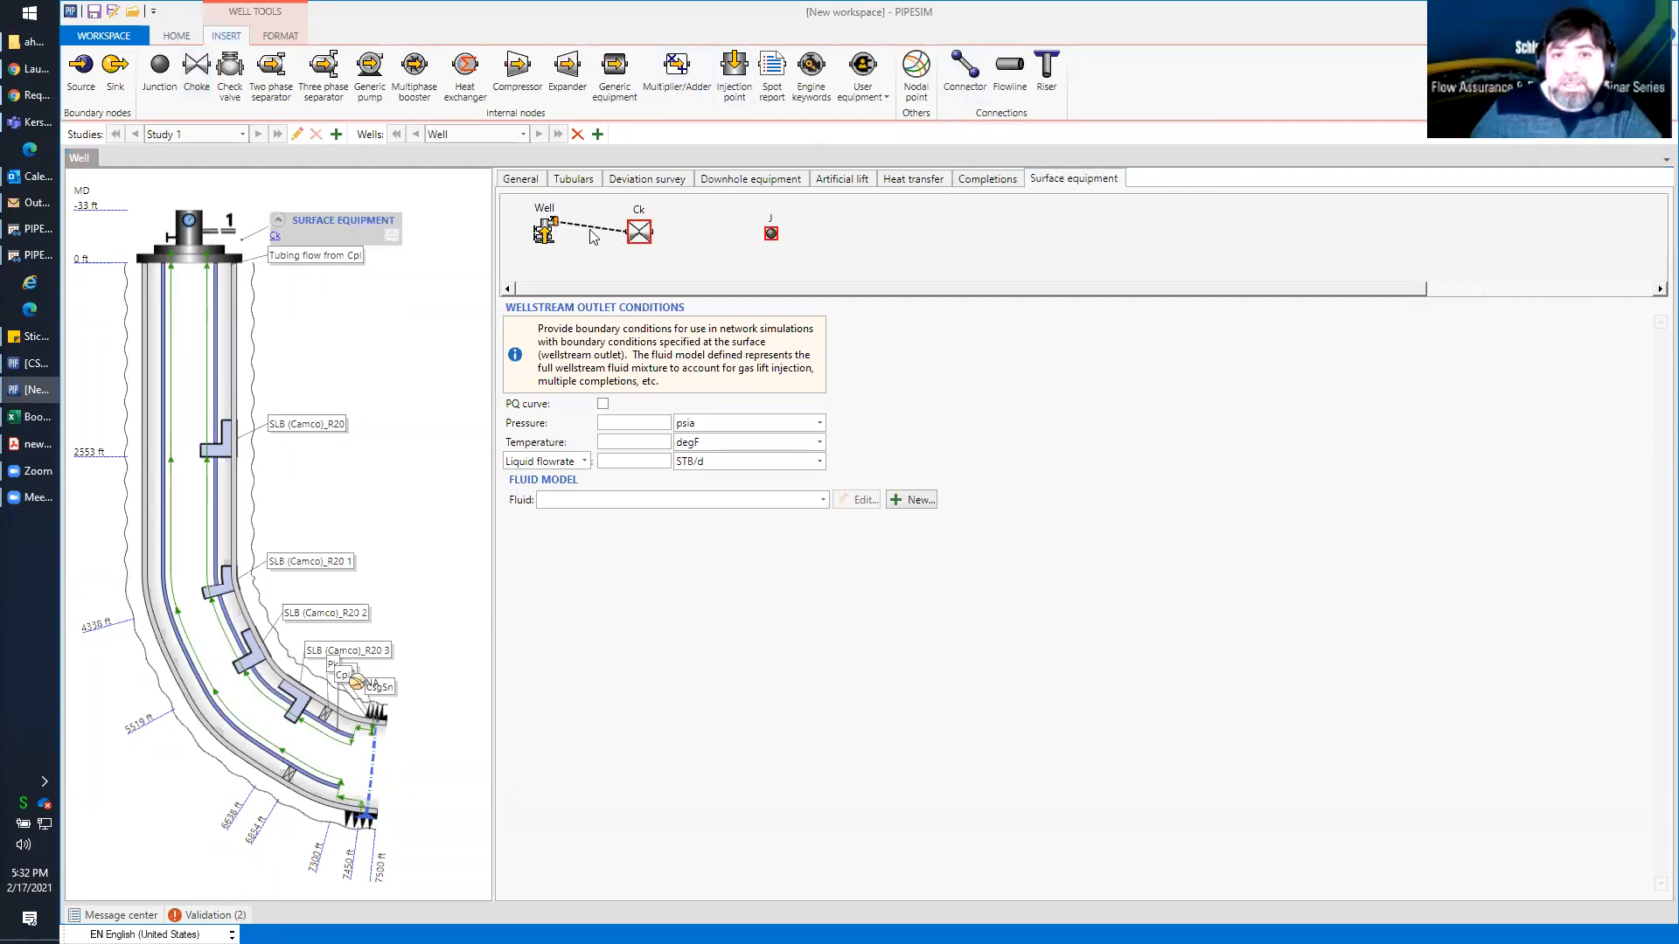
pyautogui.click(975, 83)
pyautogui.moveTo(652, 233); pyautogui.dragTo(772, 236)
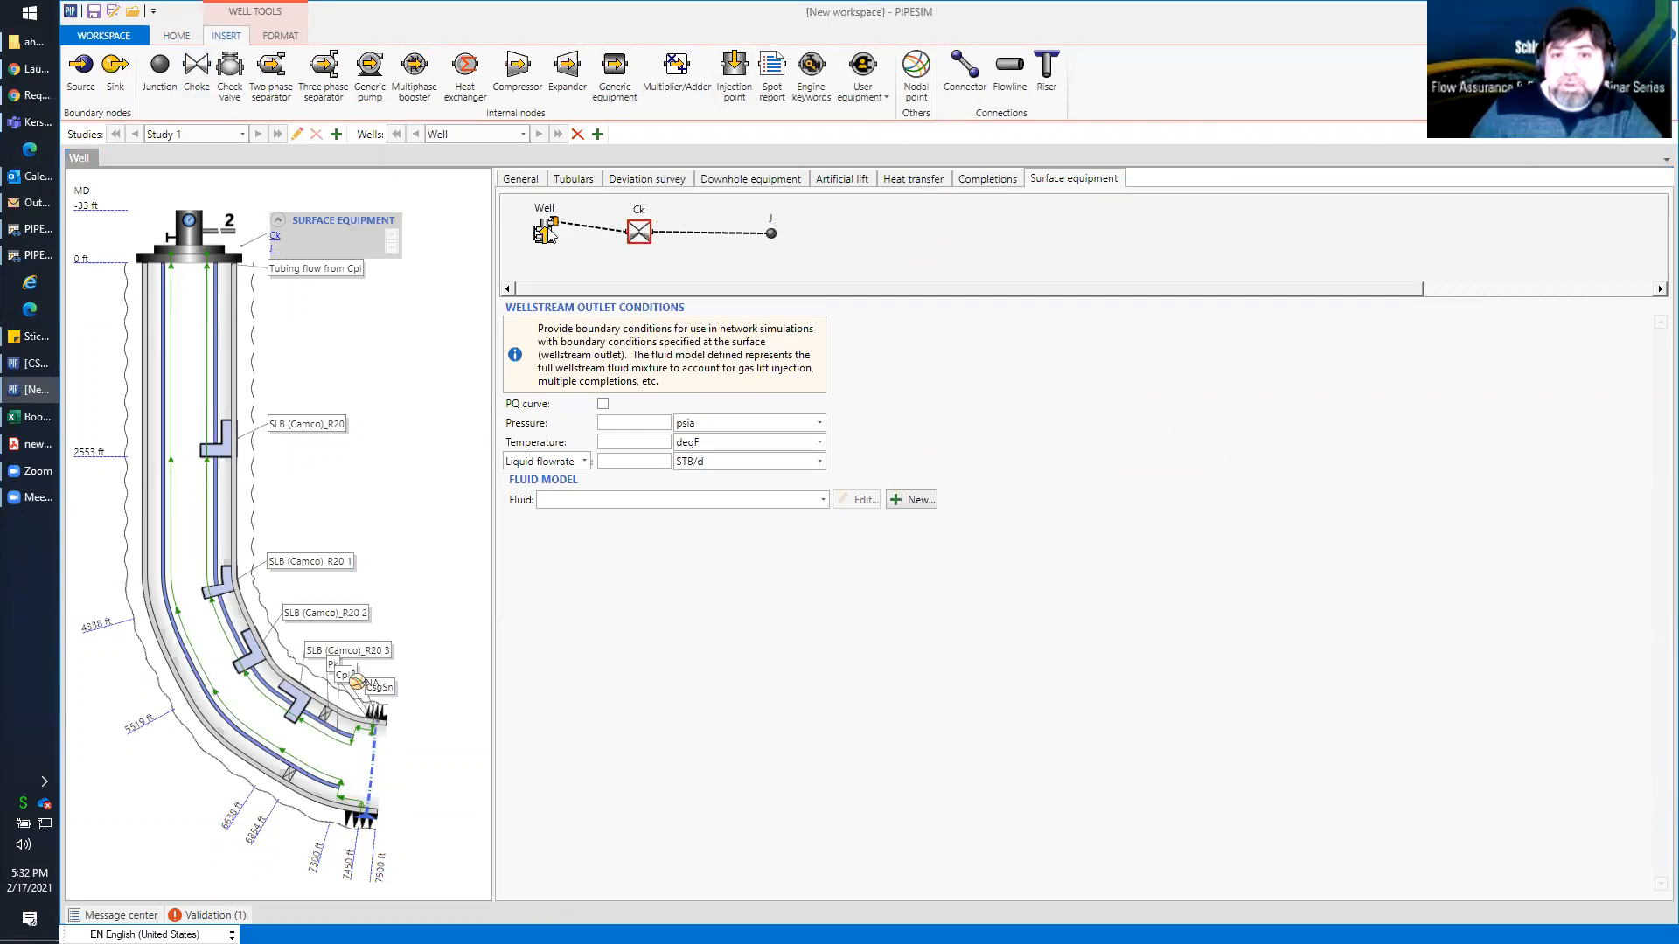
# Set the surface choke's bean size to 3 in
pyautogui.click(639, 234)
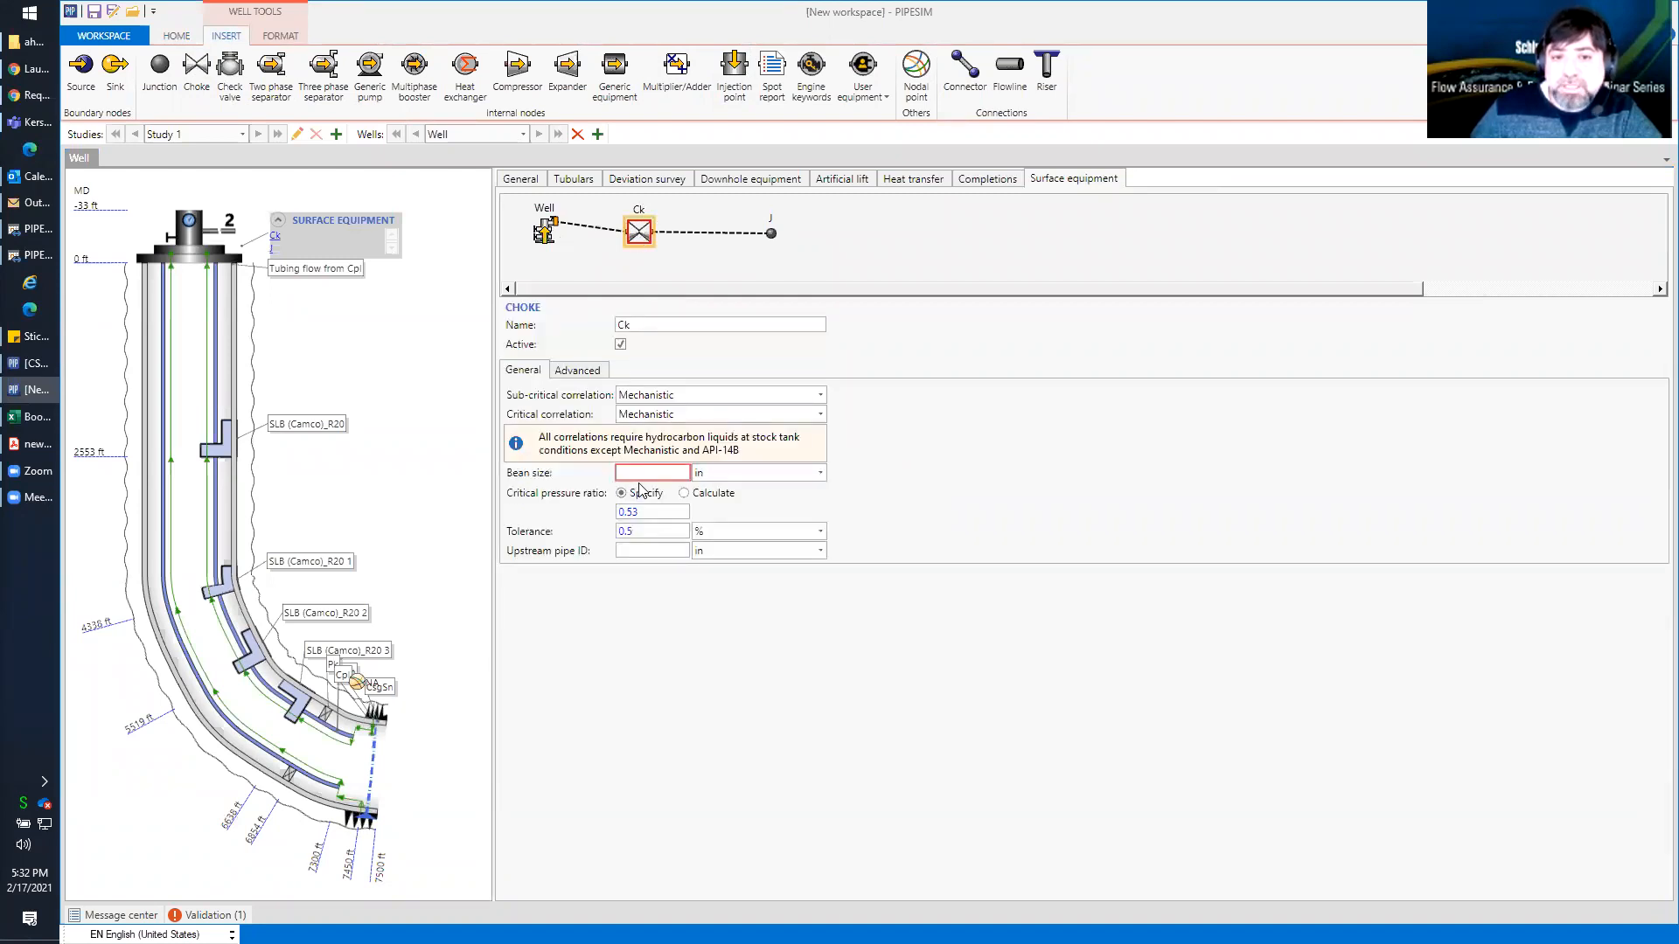
pyautogui.click(642, 473)
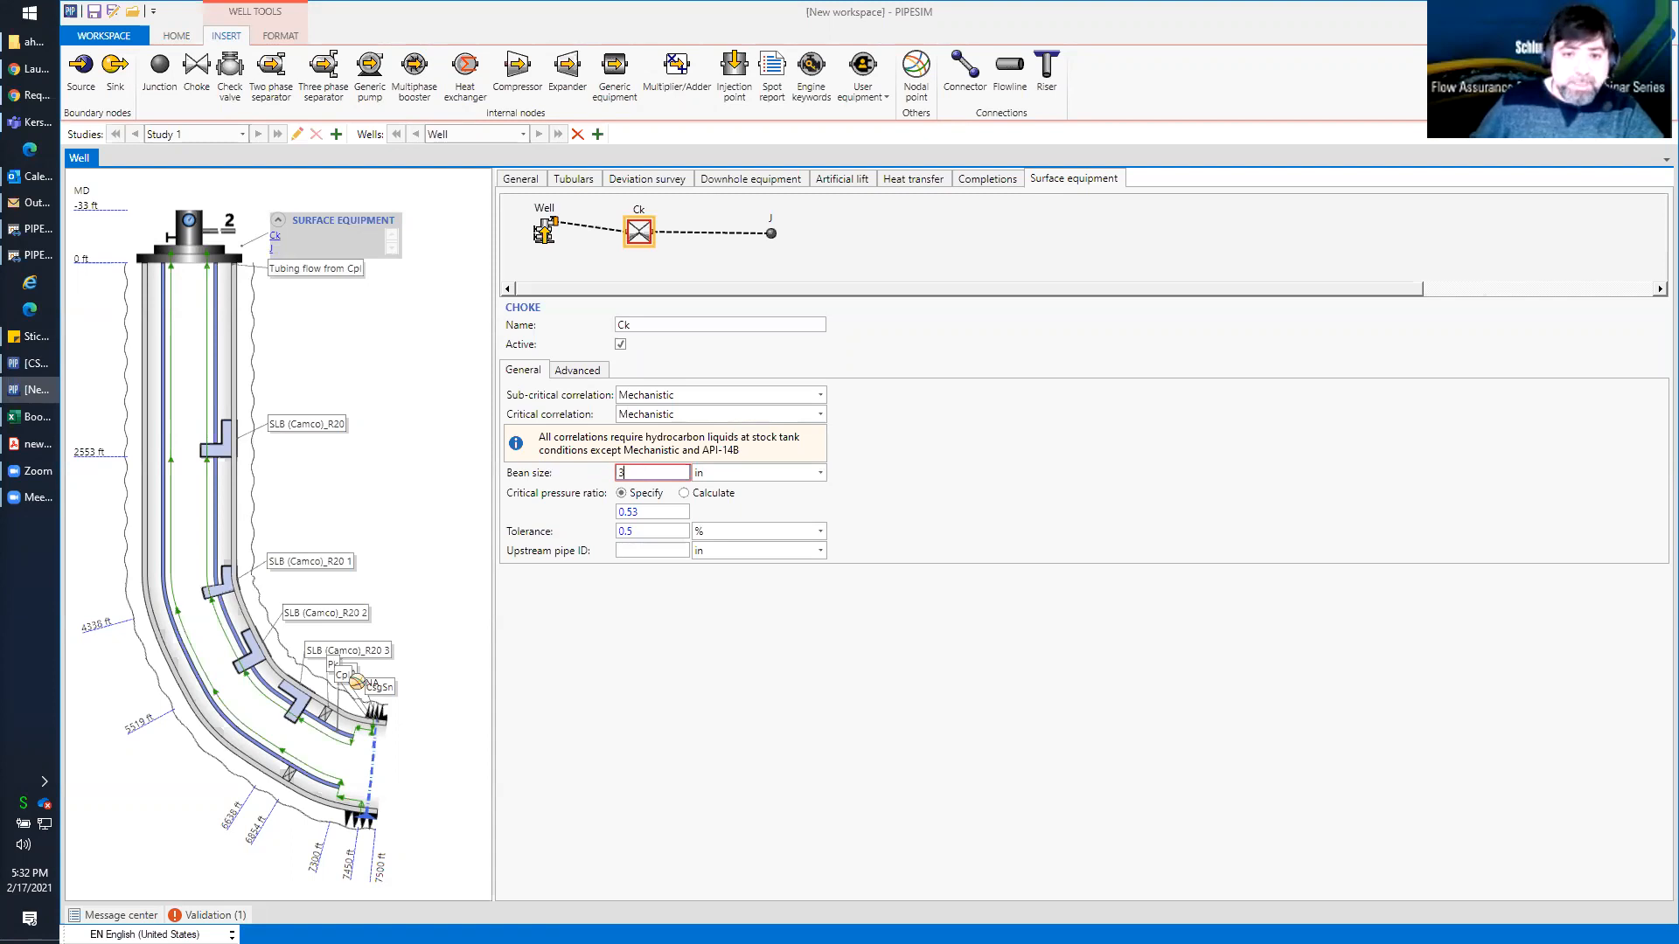
pyautogui.click(983, 448)
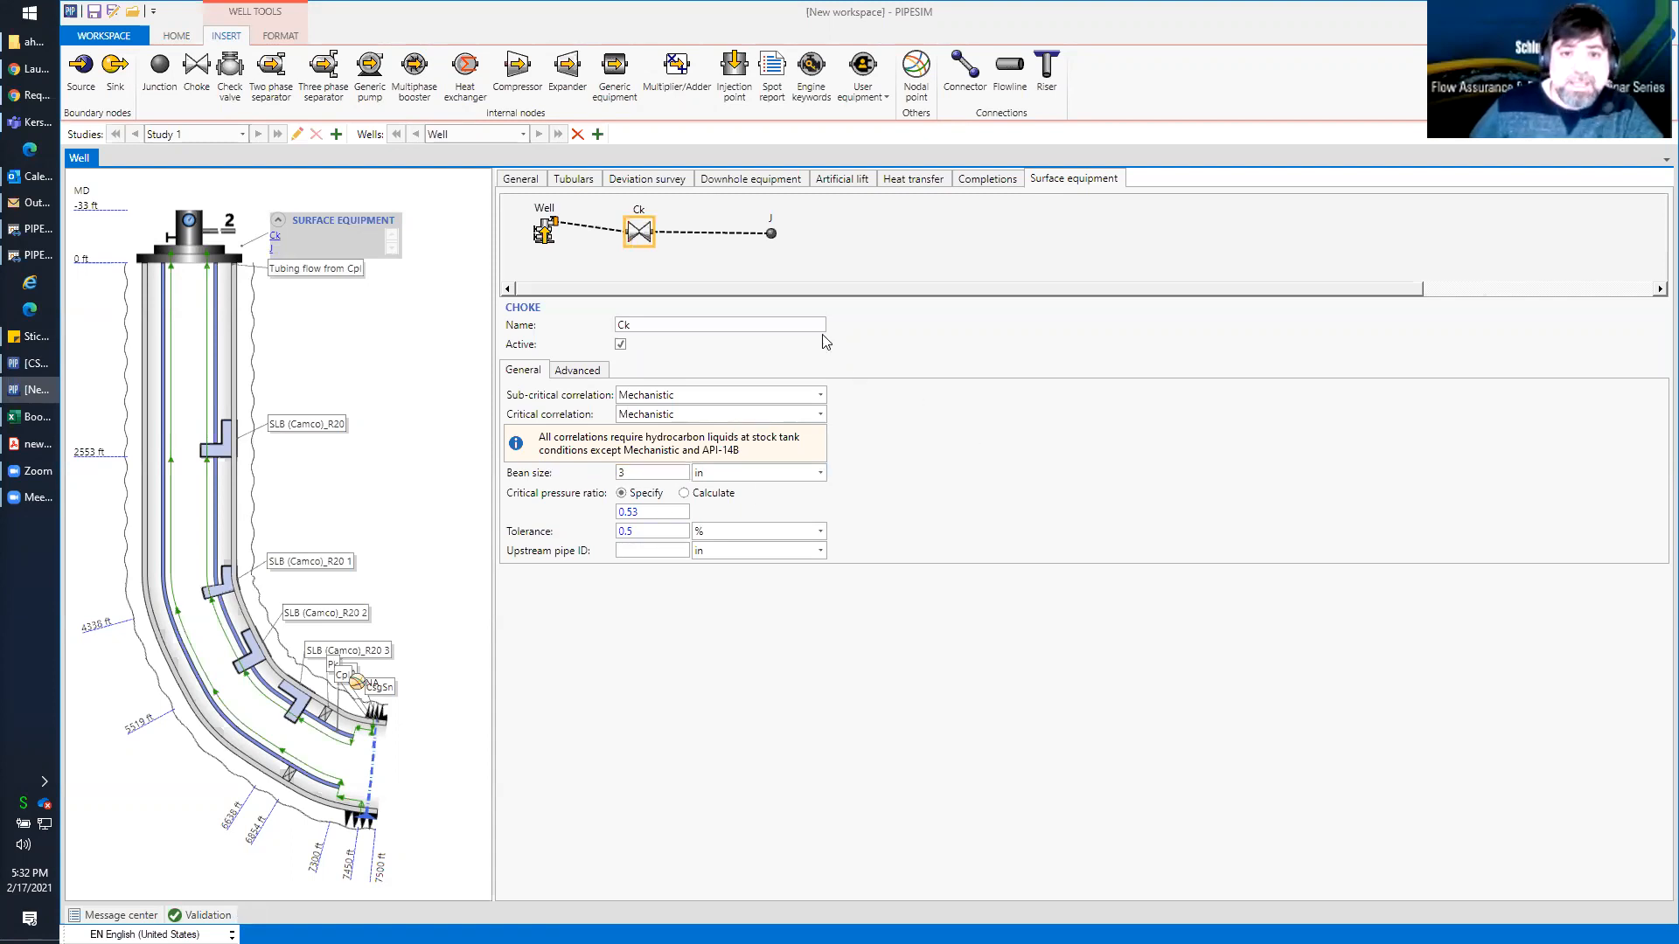
pyautogui.click(175, 35)
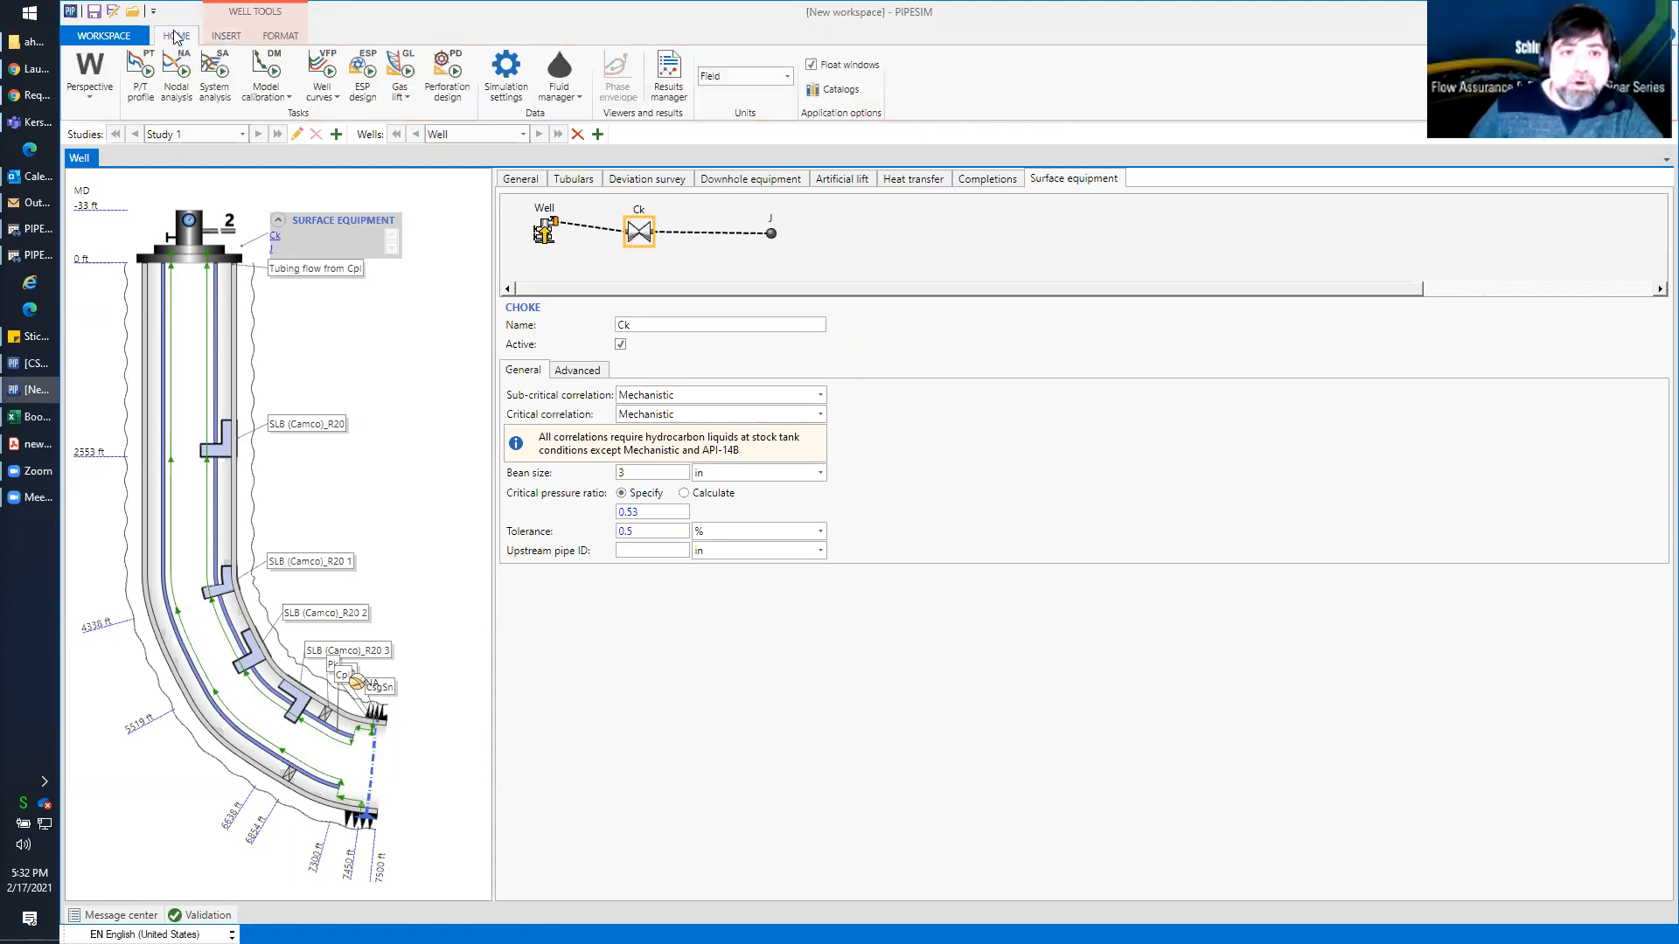
# Run the well's P/T profile with the branch end set to the junction J
pyautogui.click(137, 74)
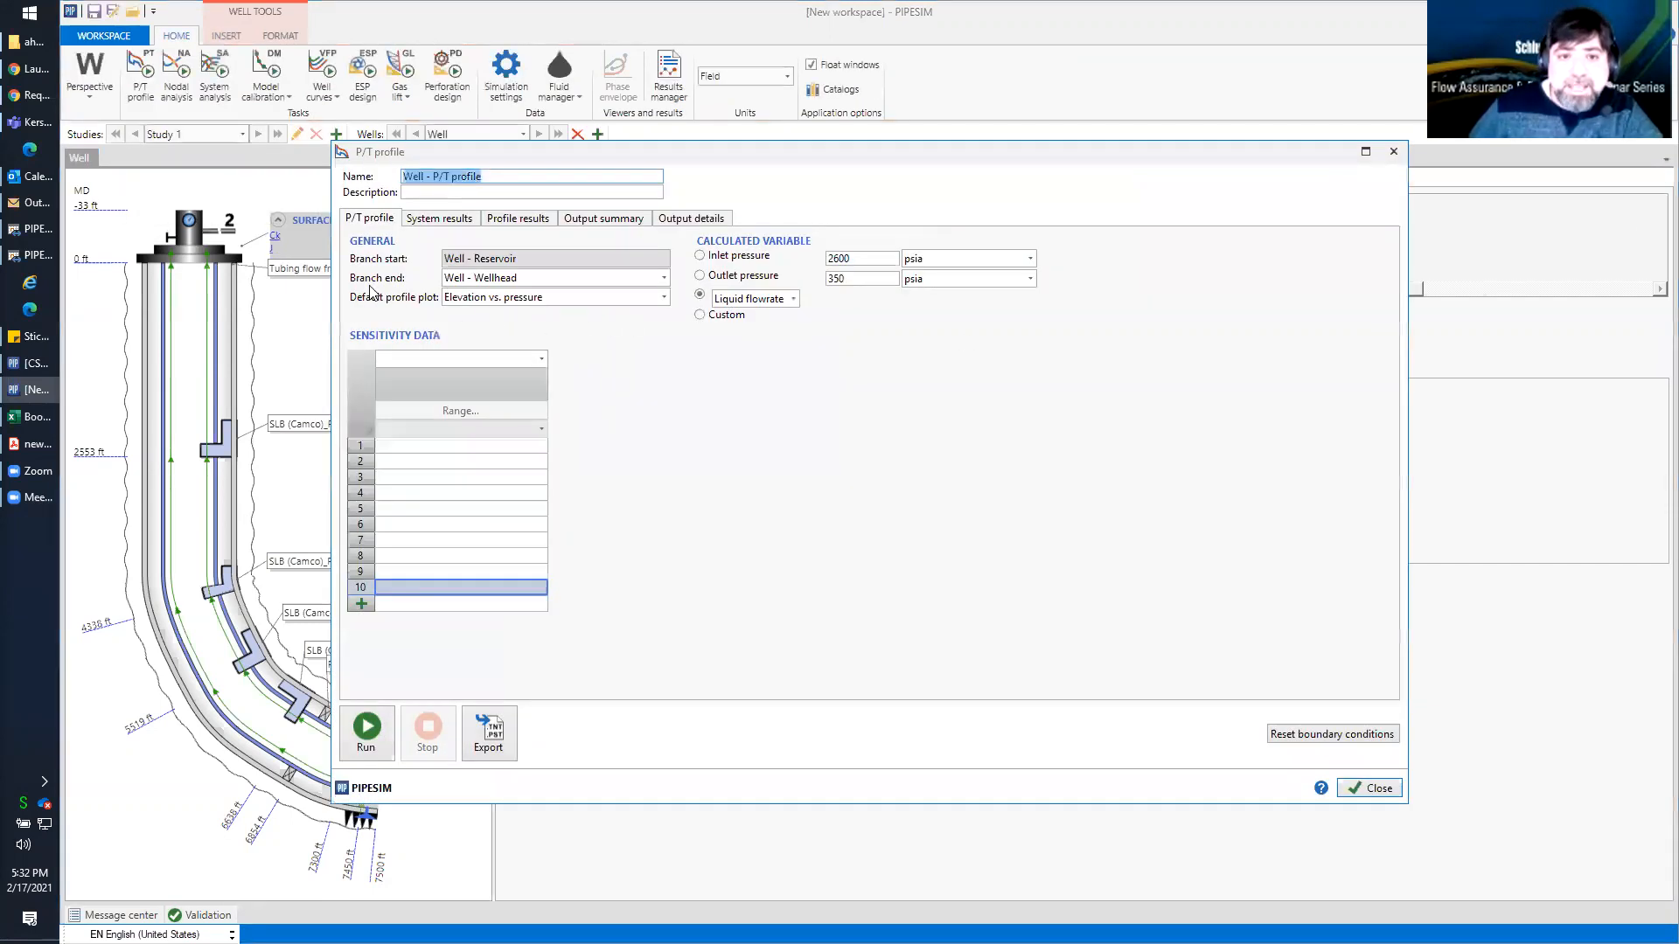
pyautogui.click(663, 278)
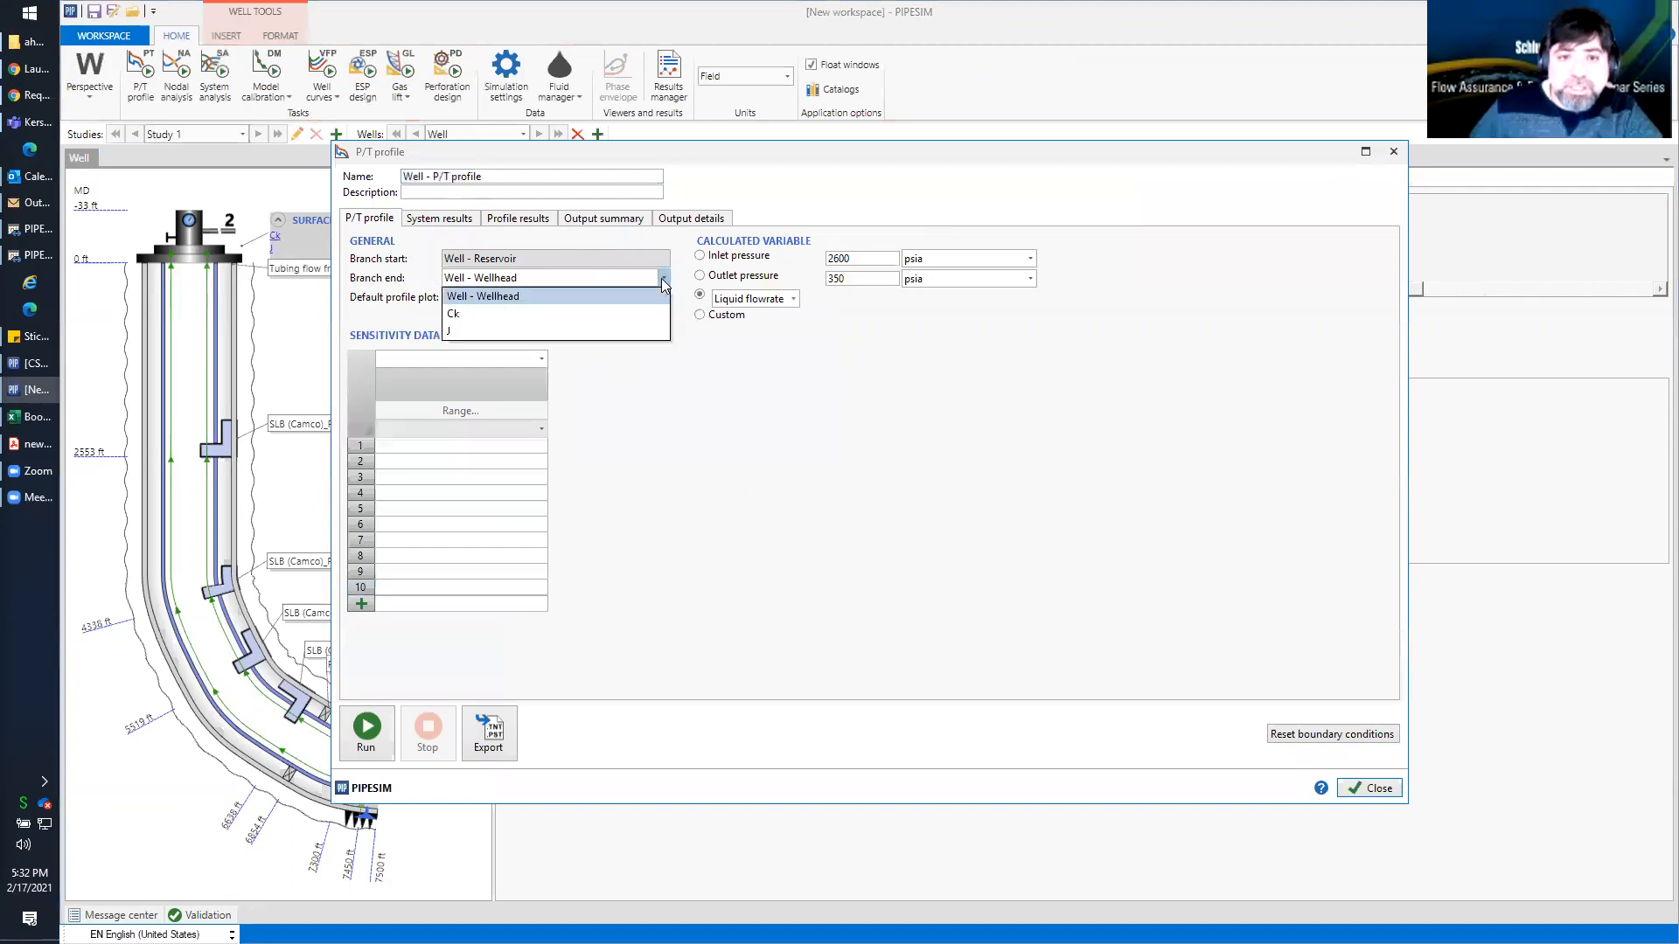
pyautogui.click(560, 332)
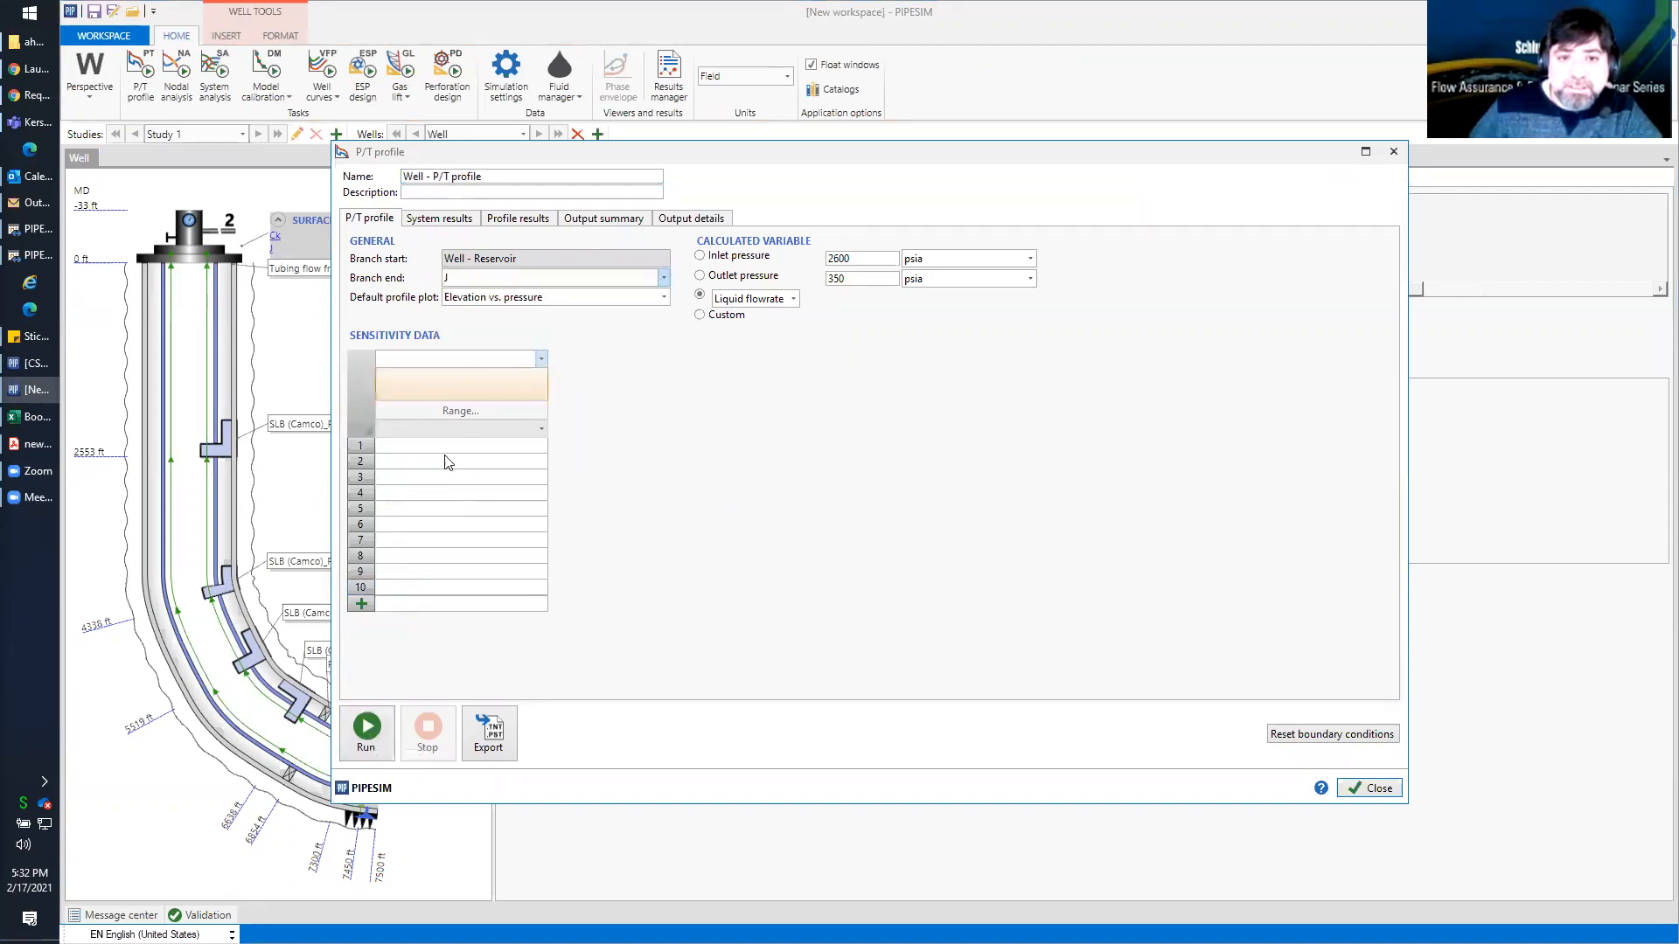
pyautogui.click(367, 731)
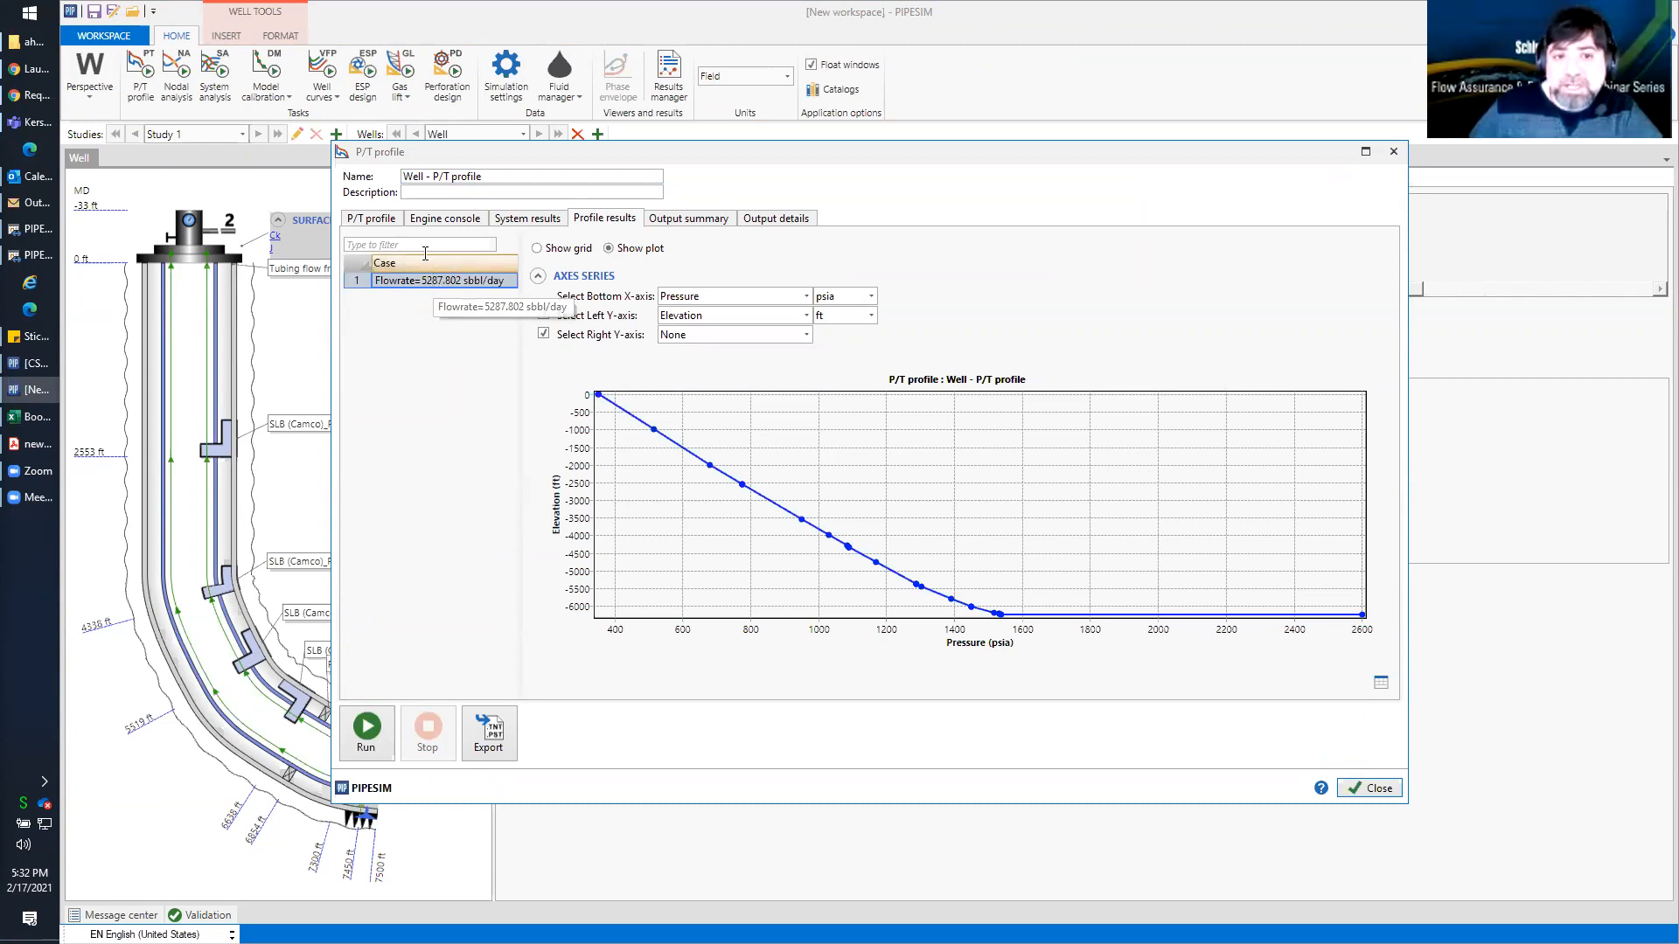
# Choose the choke's bean size as the P/T profile's sensitivity variable
pyautogui.click(370, 217)
pyautogui.click(539, 360)
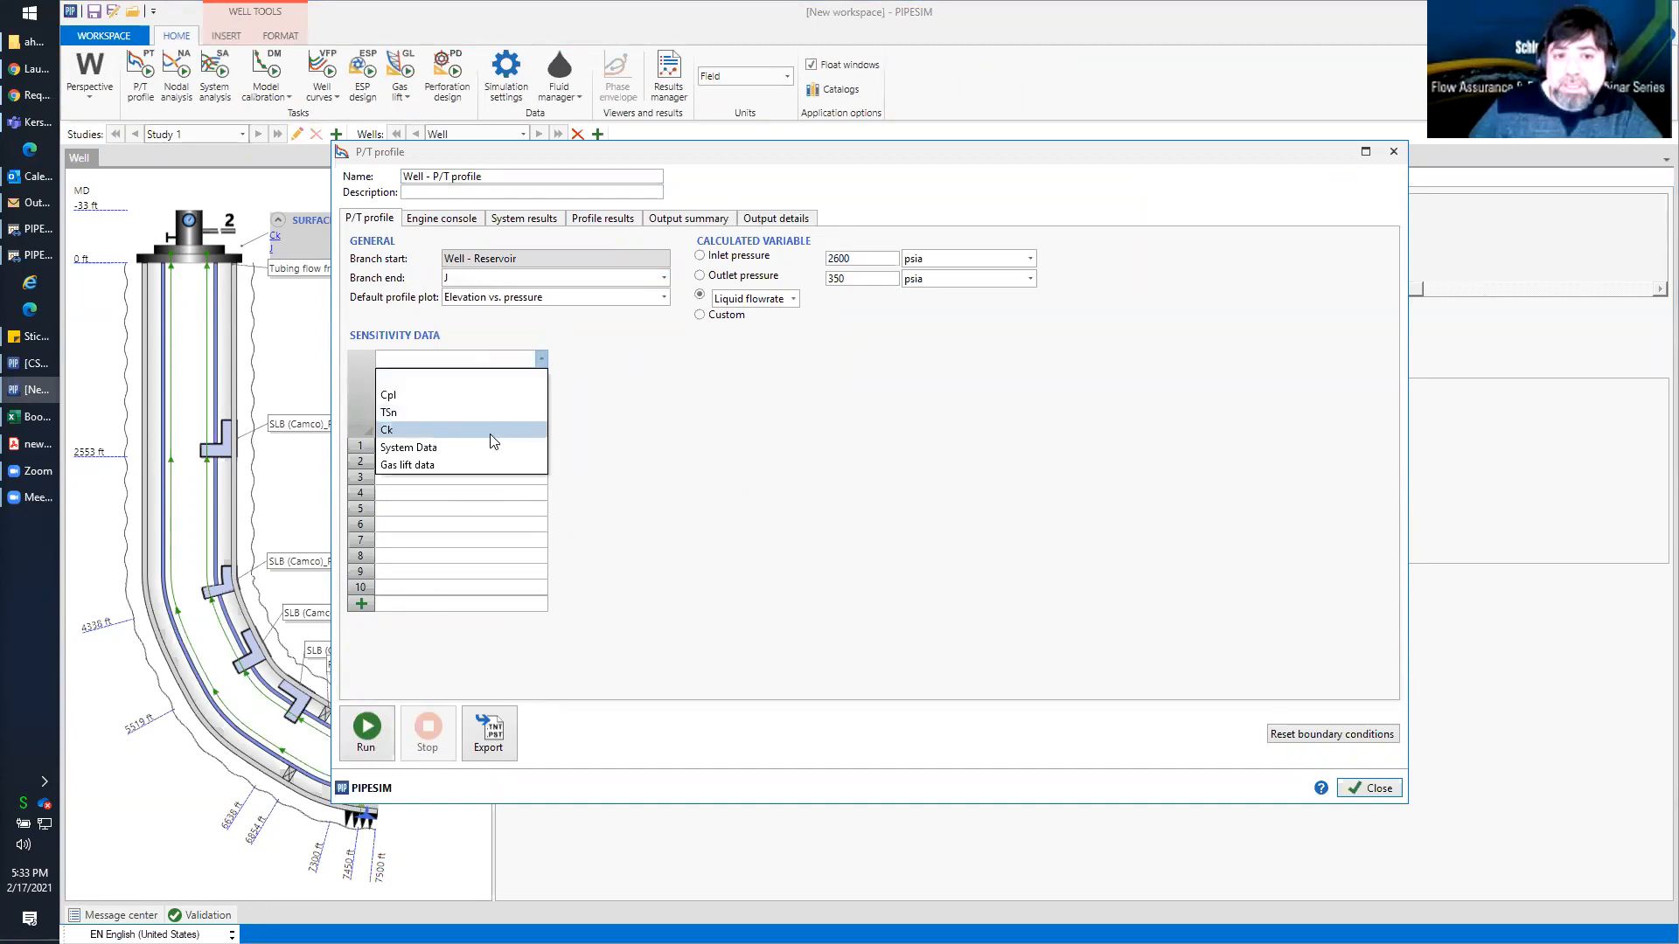
pyautogui.click(489, 430)
pyautogui.click(541, 378)
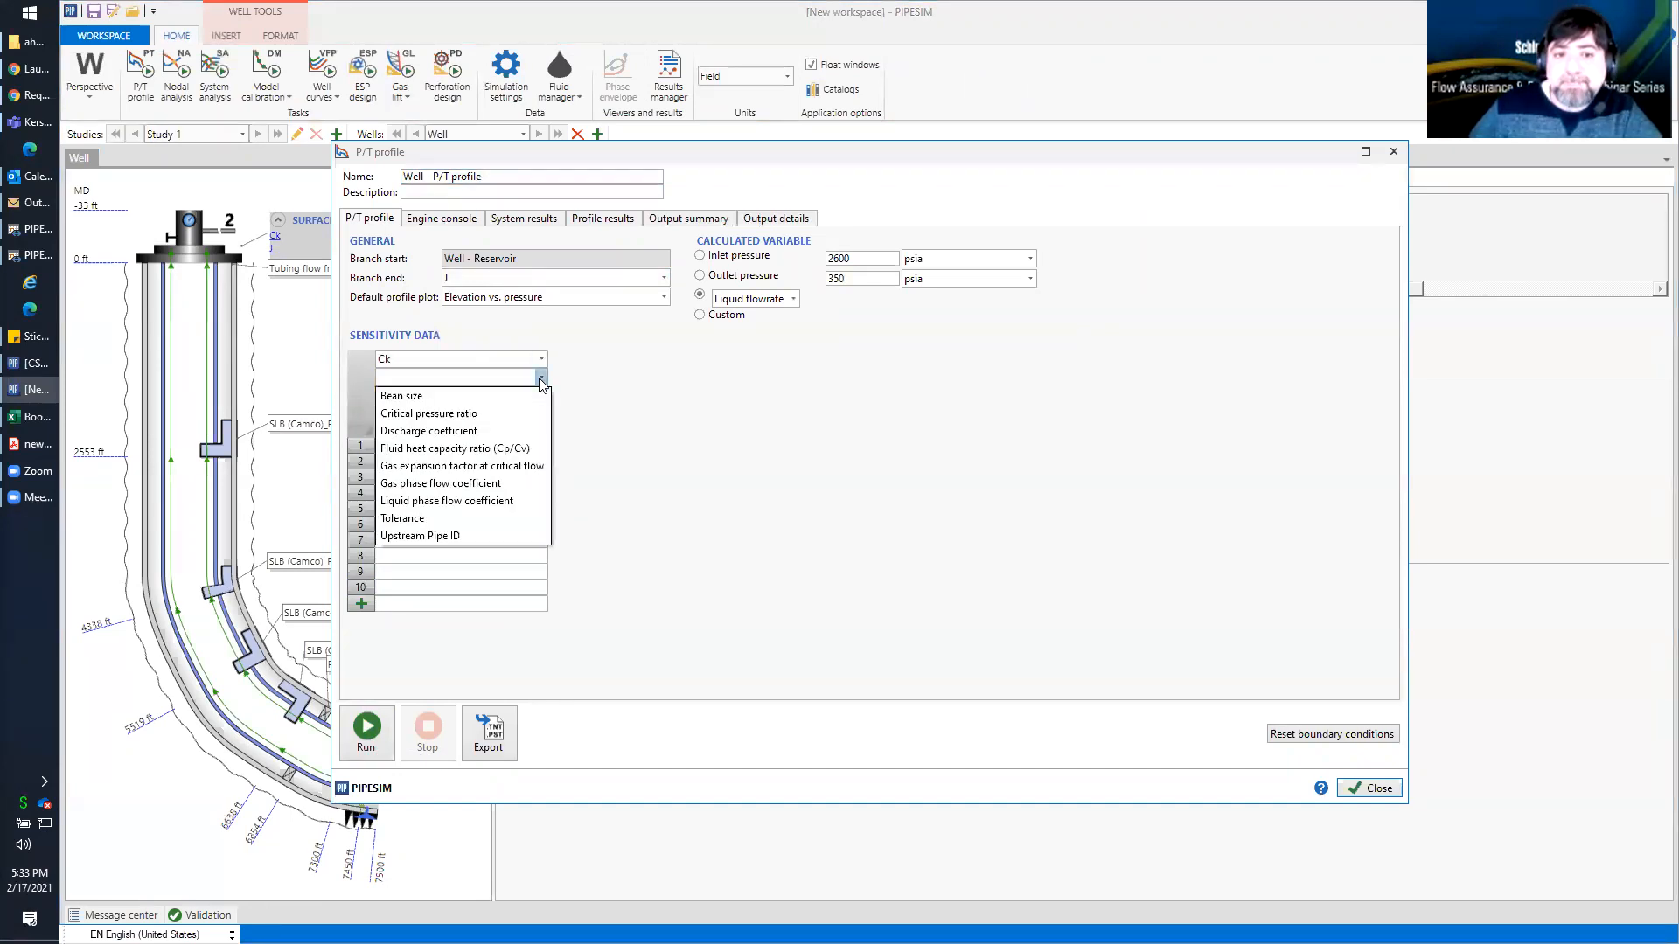
pyautogui.click(529, 398)
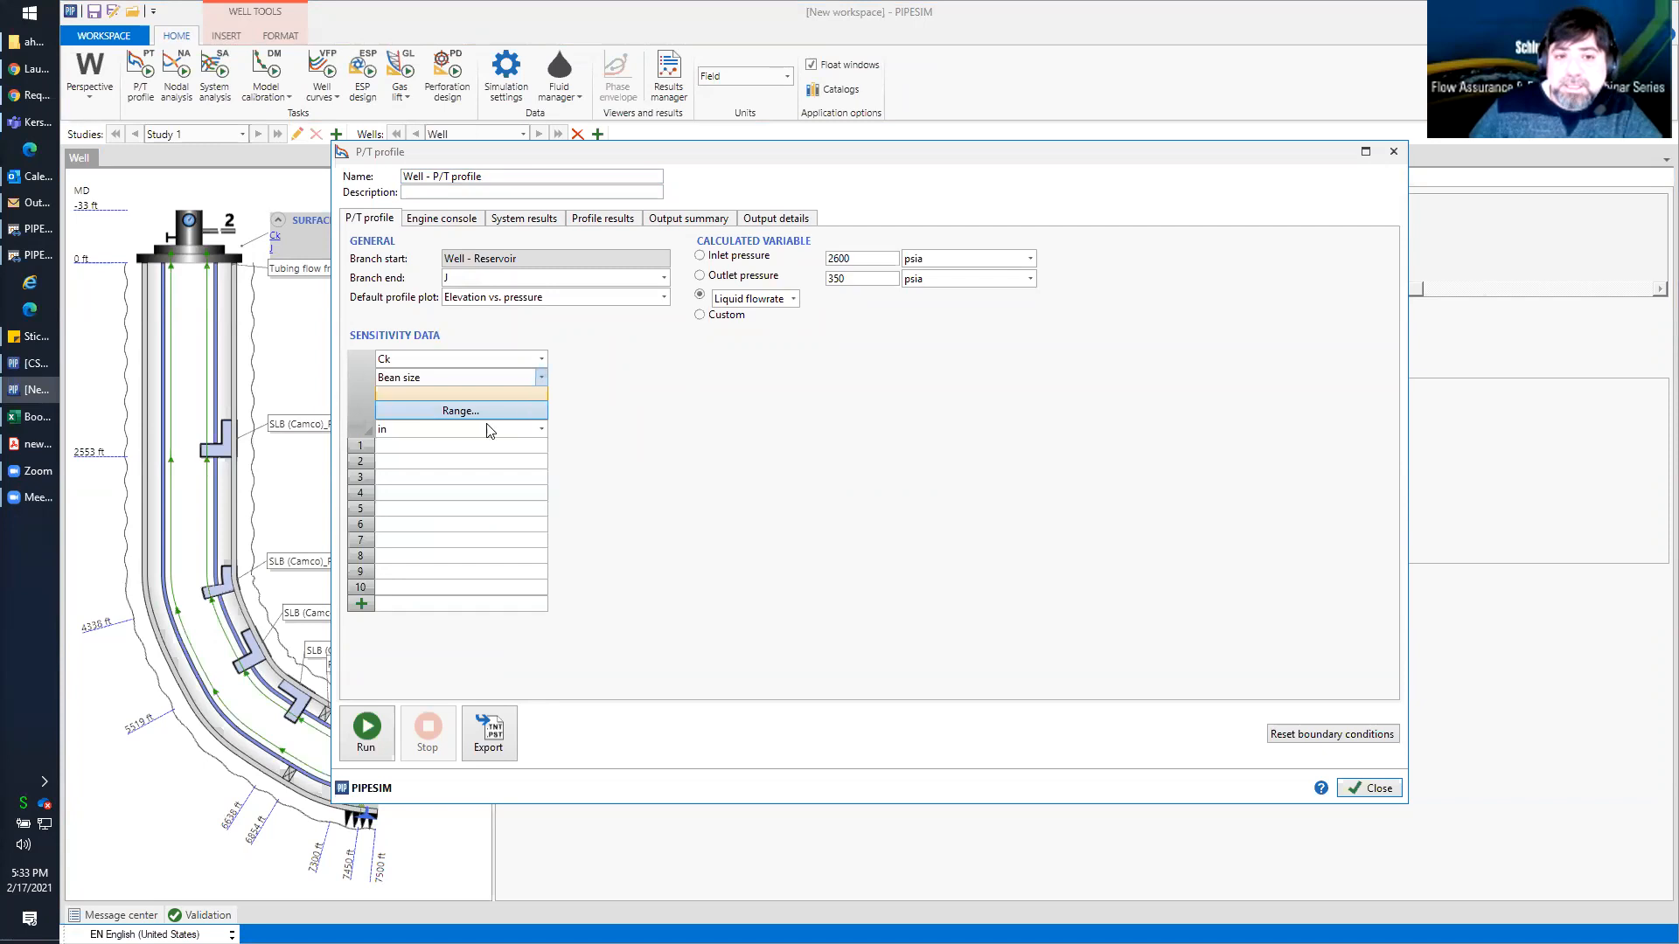
# Fill the bean size sensitivity with a range from 0.25 to 3 in at a step of 0.5 in
pyautogui.click(460, 410)
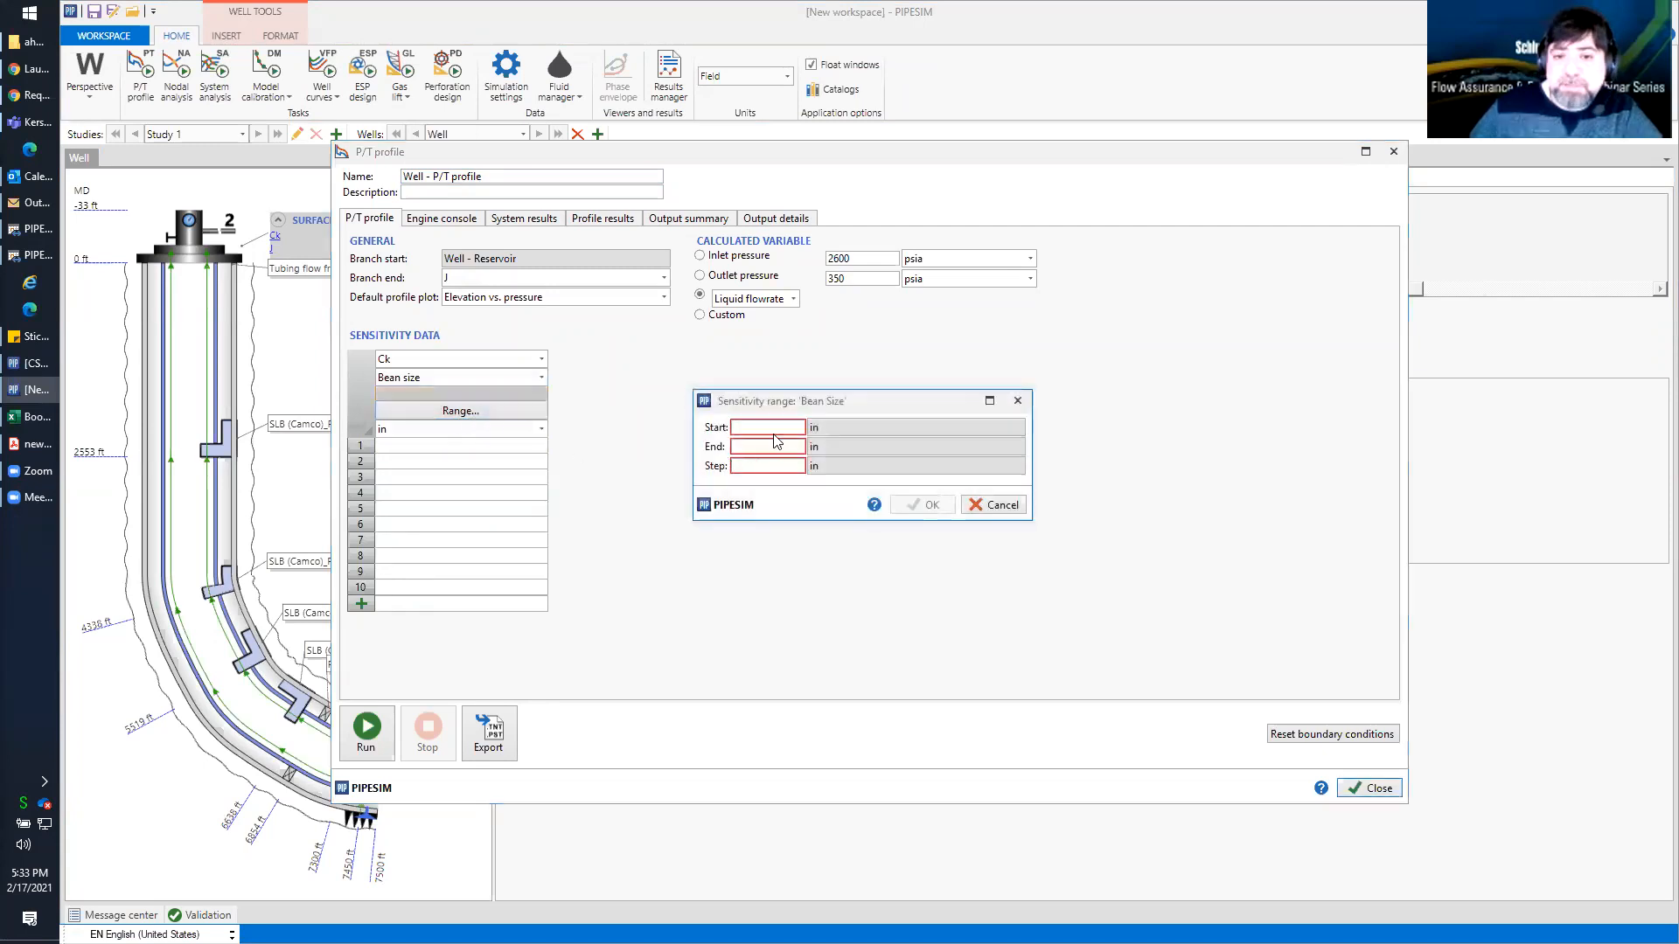
pyautogui.write('0.25')
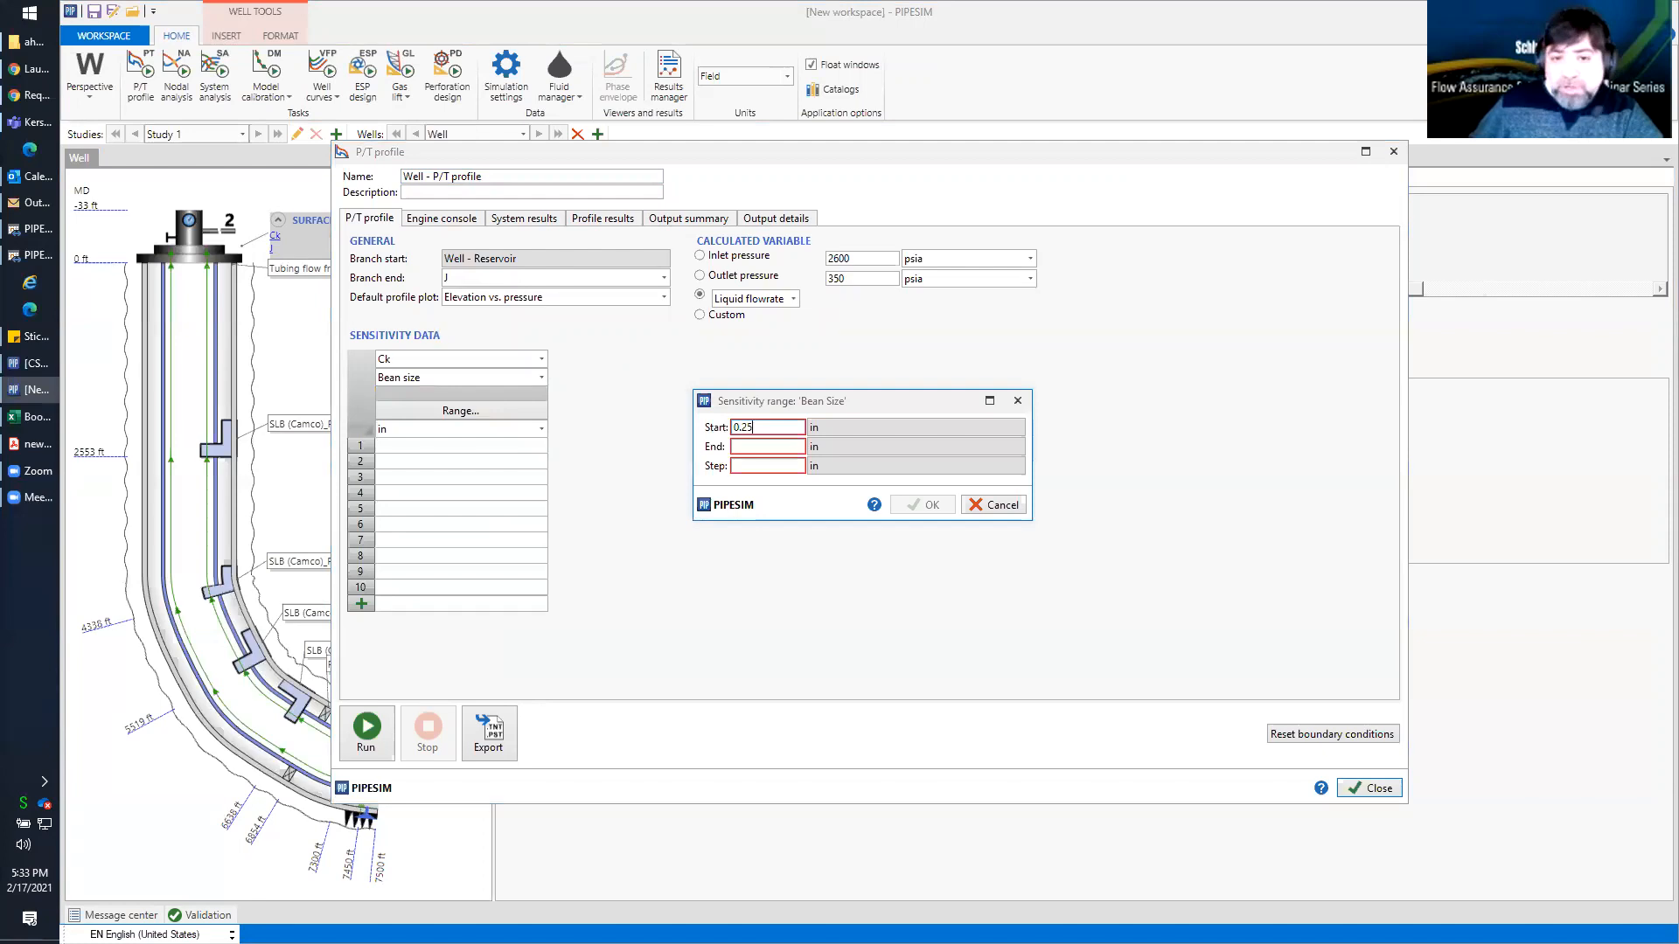
pyautogui.click(774, 446)
pyautogui.write('3')
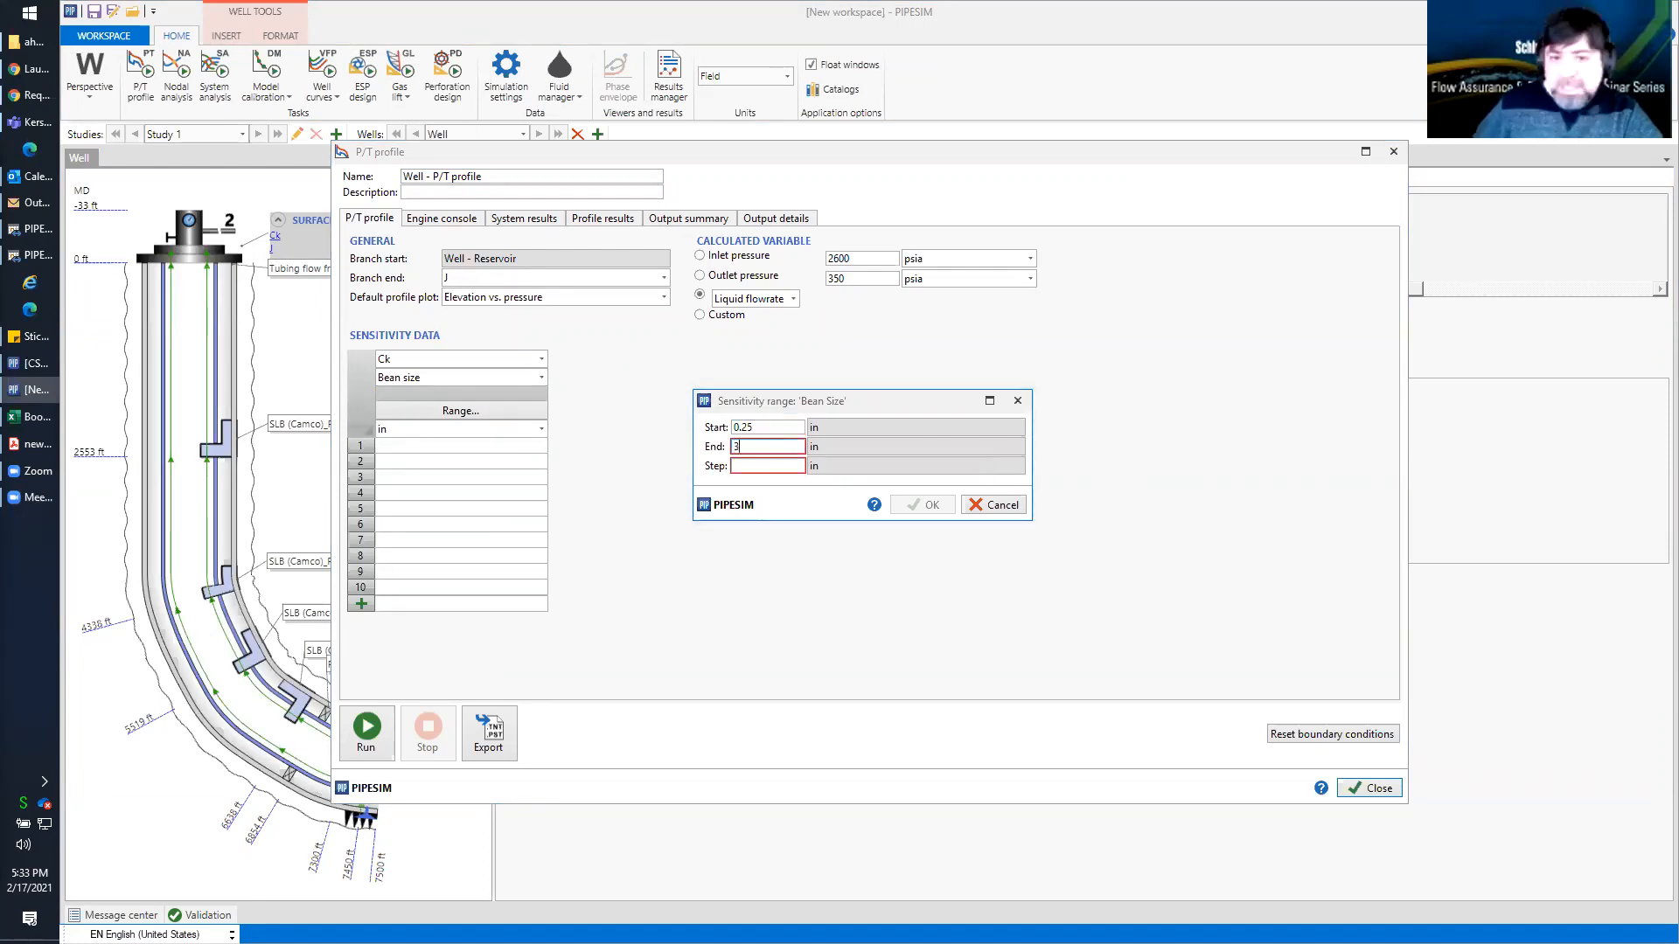
pyautogui.click(762, 466)
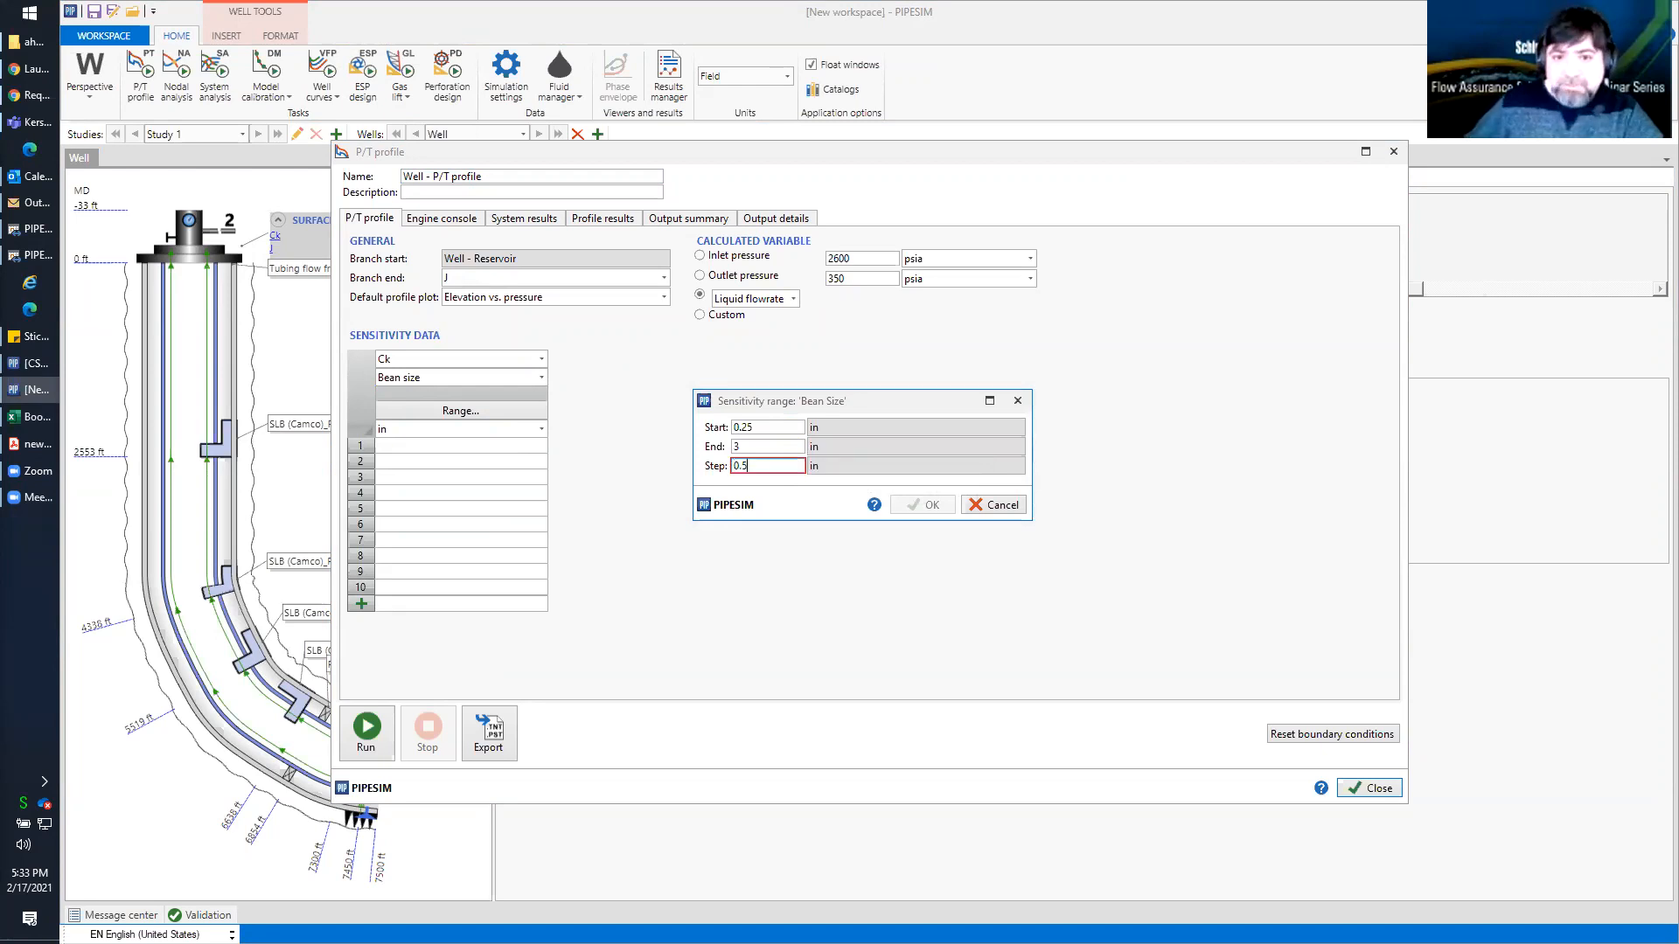
pyautogui.click(762, 447)
pyautogui.click(923, 505)
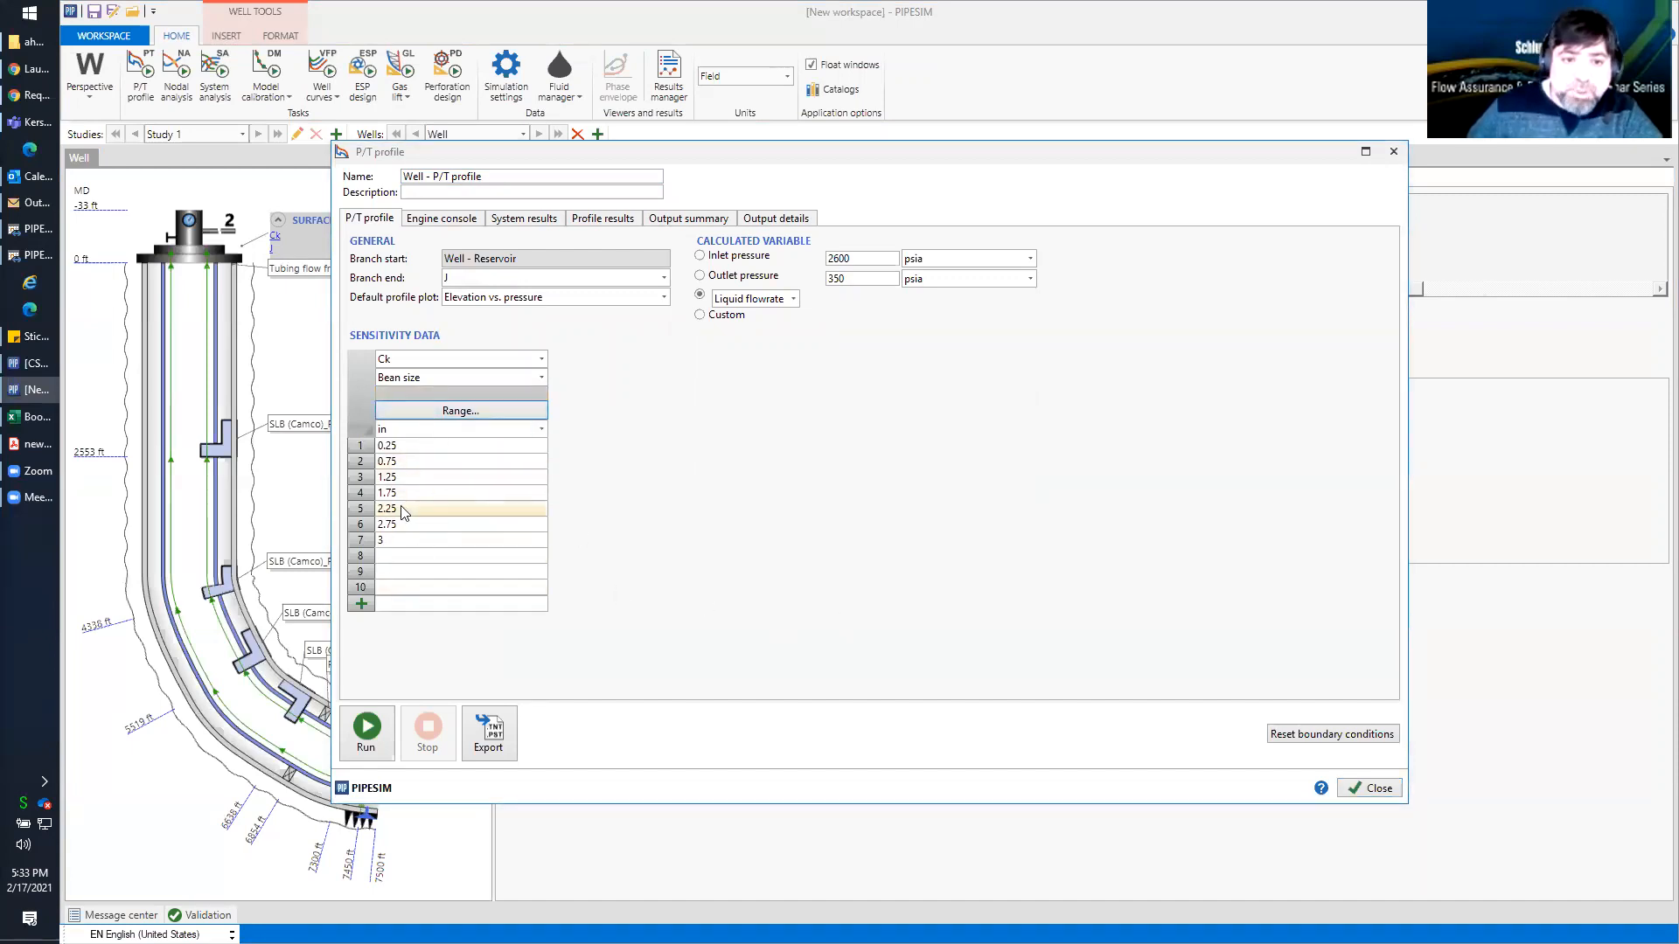
# Run the bean size sensitivity, widen the case list to read the flowrates, and plot only the 0.75 in case
pyautogui.click(367, 727)
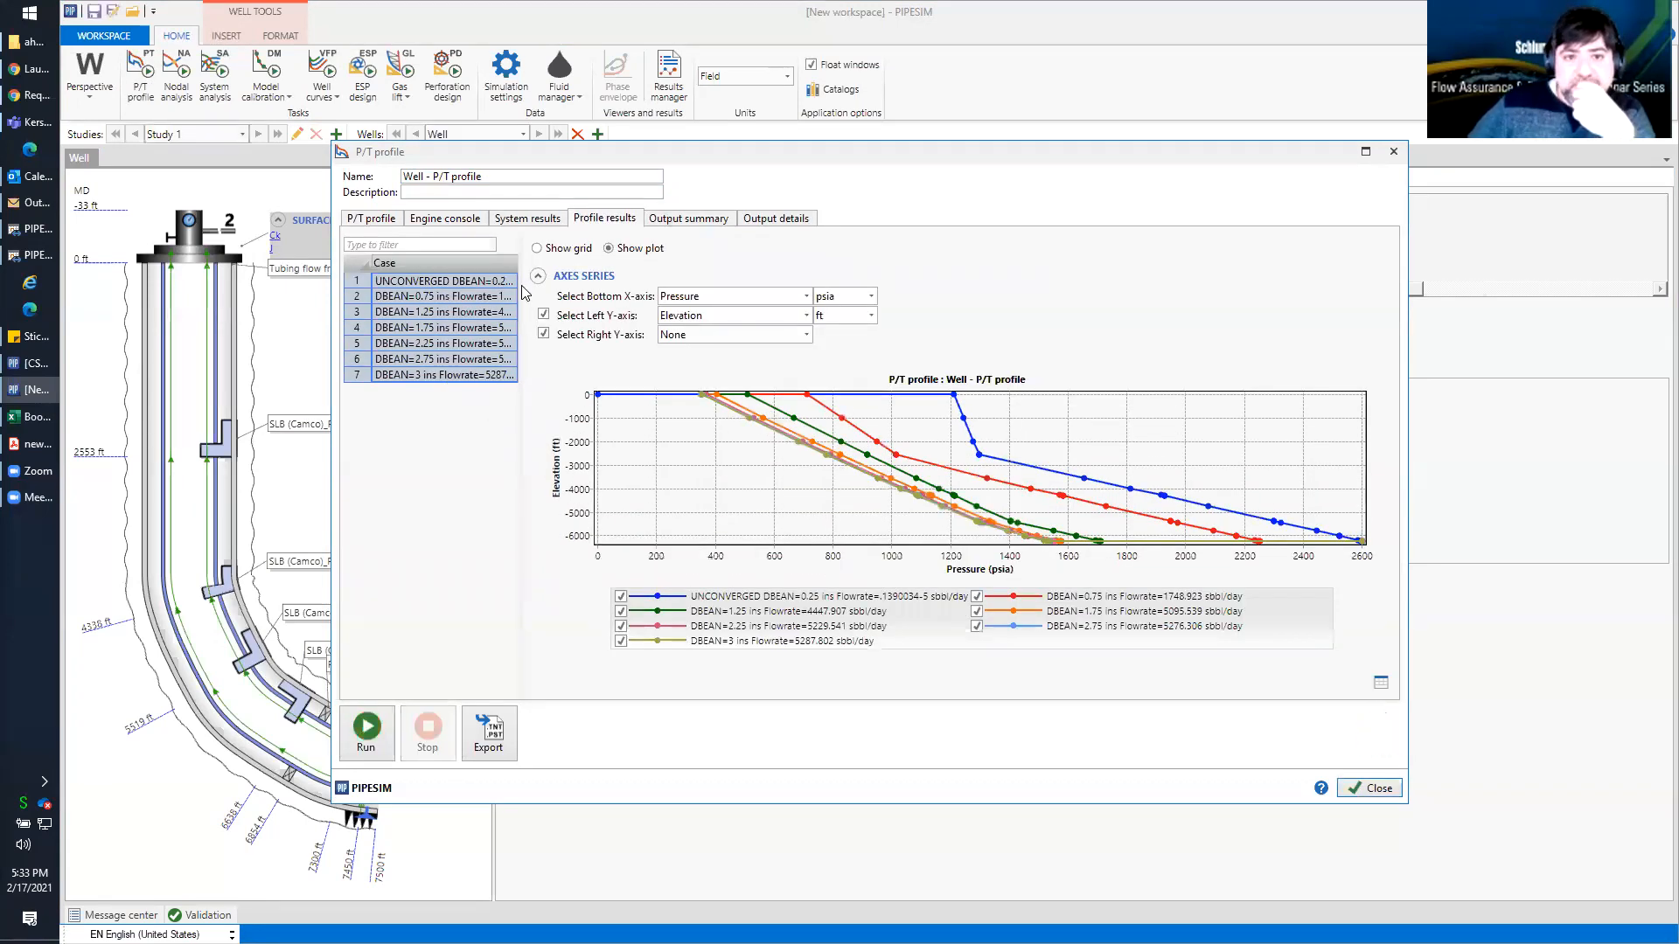
pyautogui.moveTo(520, 295); pyautogui.dragTo(568, 294)
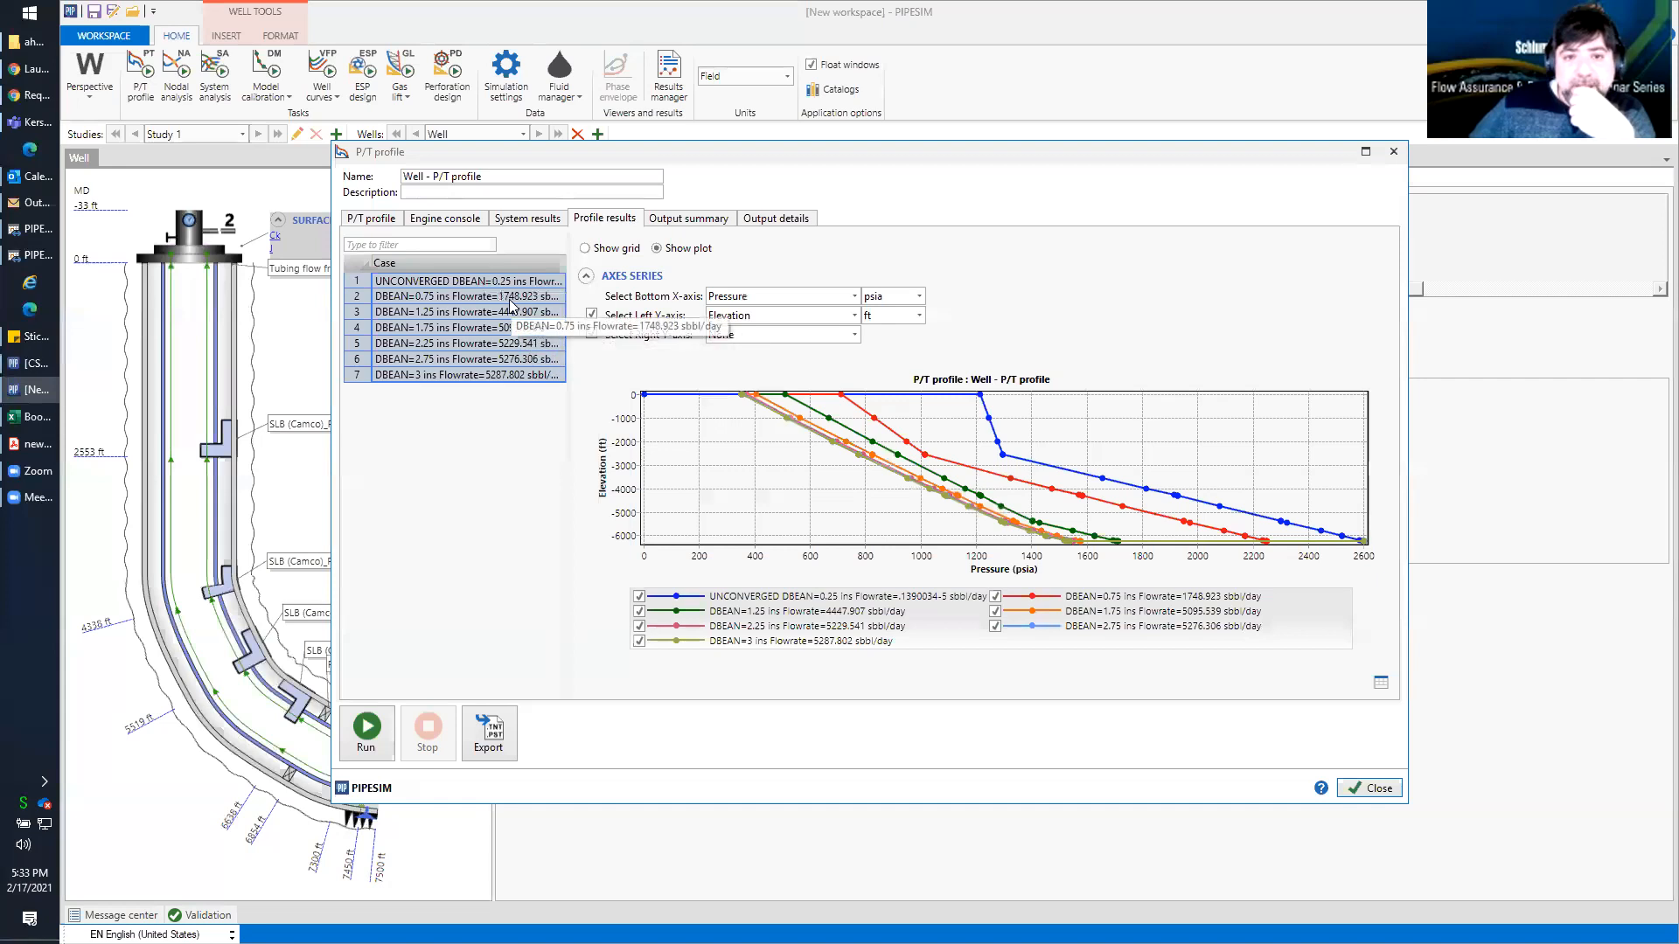
pyautogui.click(461, 299)
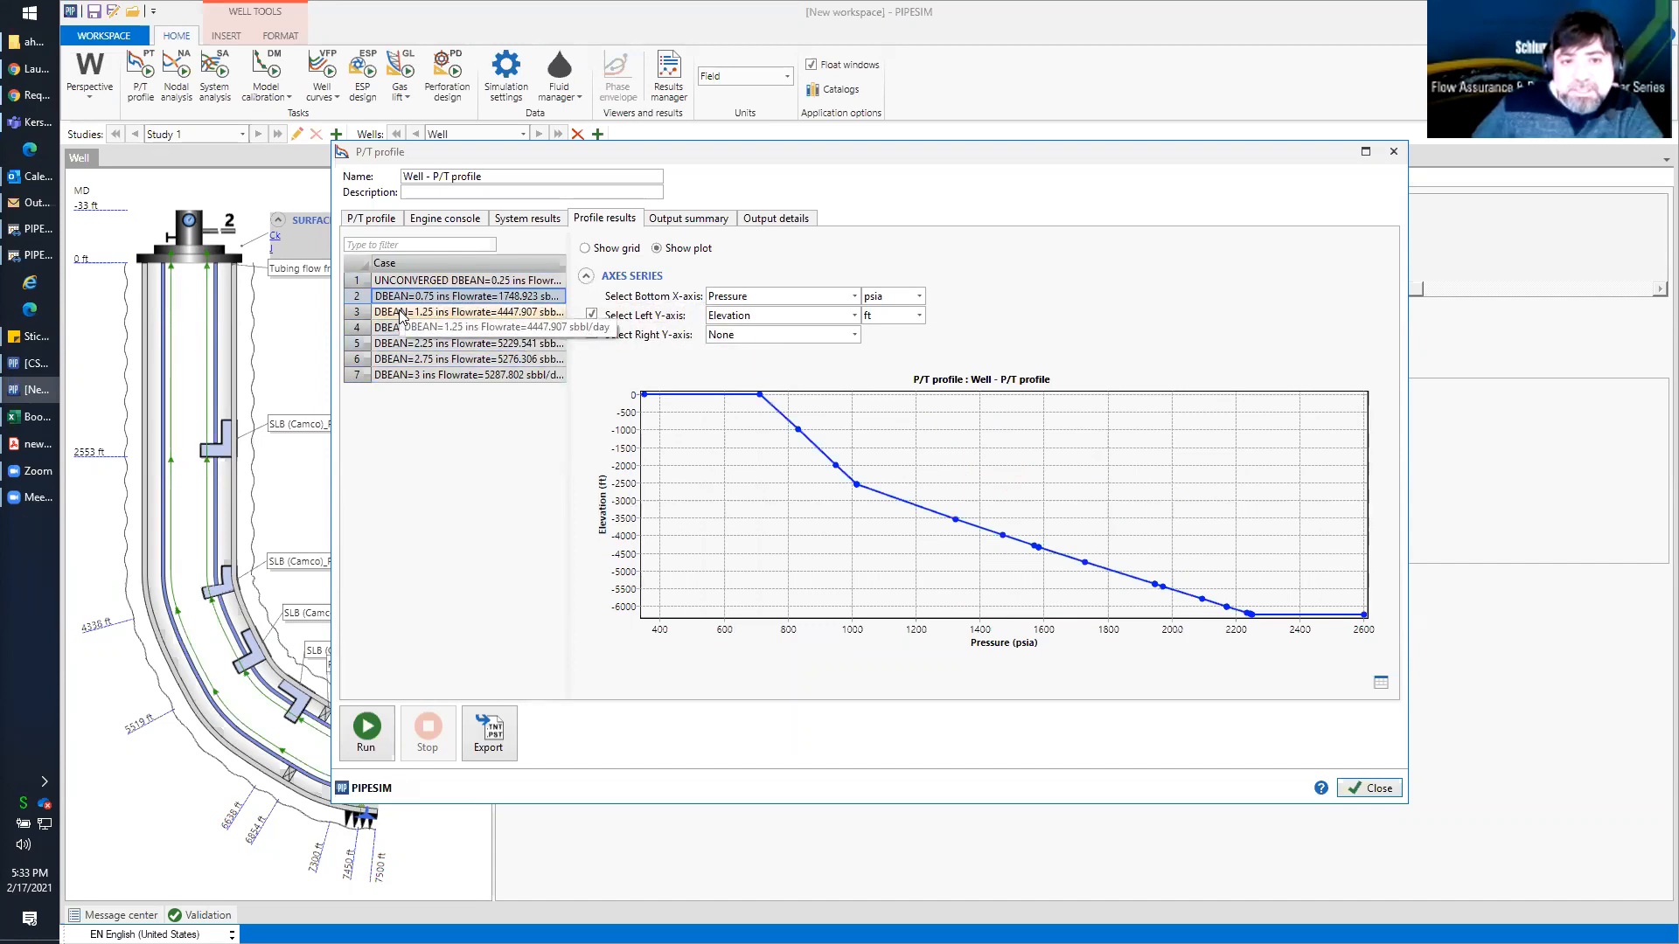
# Replace the bean size sensitivity with a range from 0.75 to 1.25 in at a step of 0.25 in
pyautogui.click(382, 225)
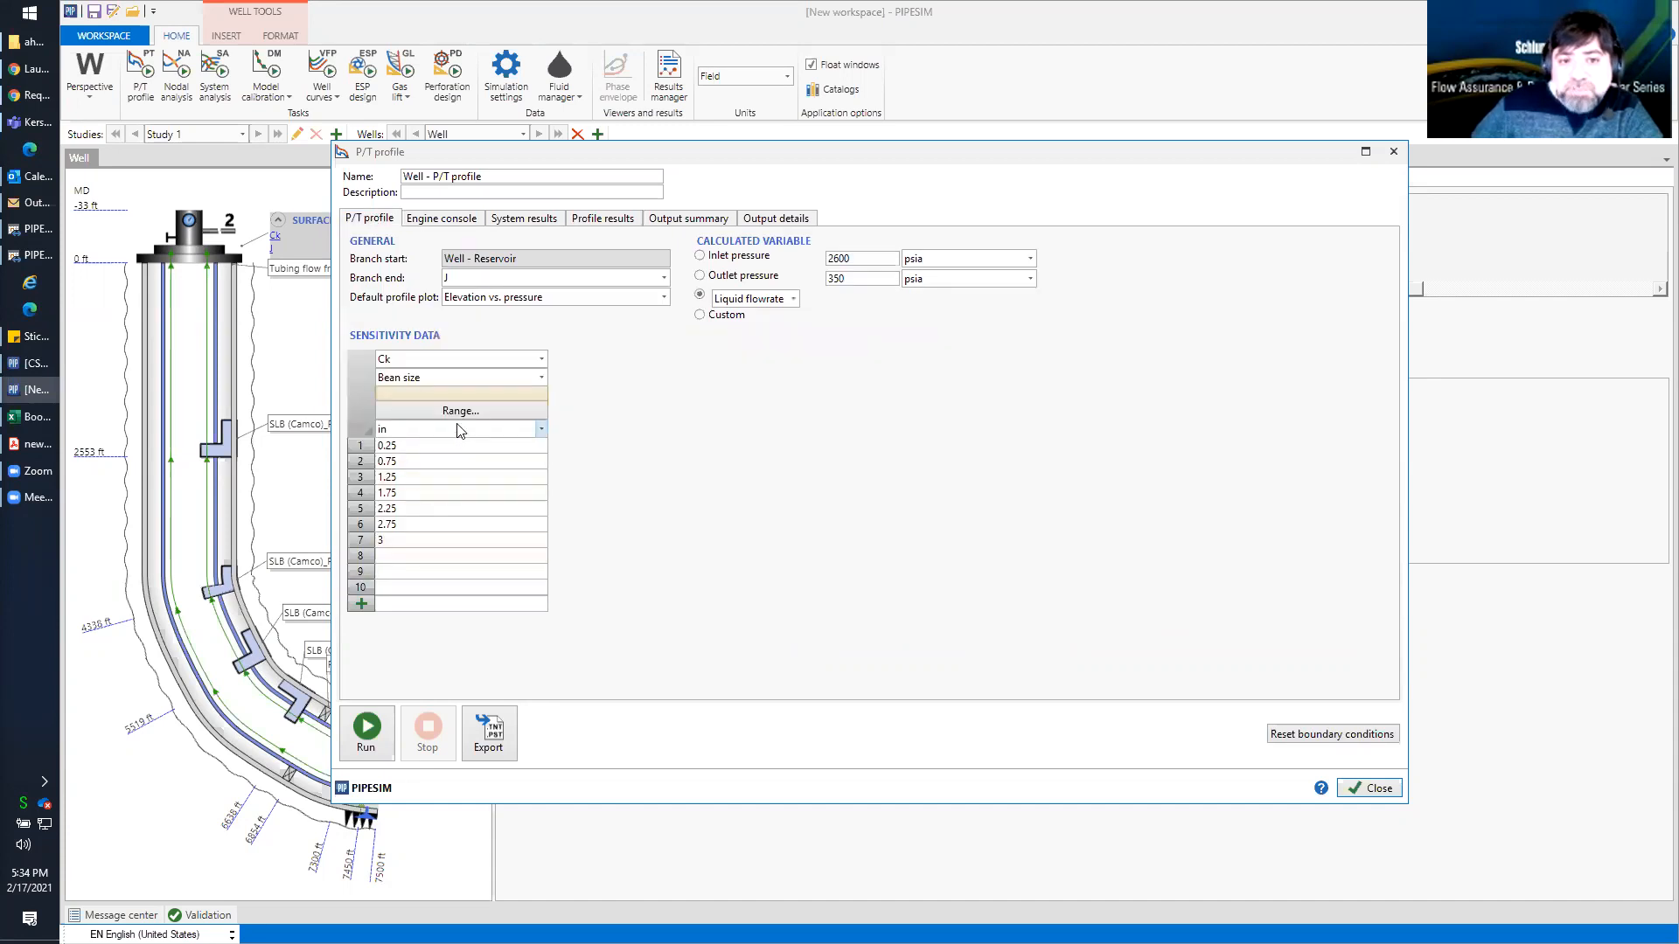
pyautogui.click(459, 411)
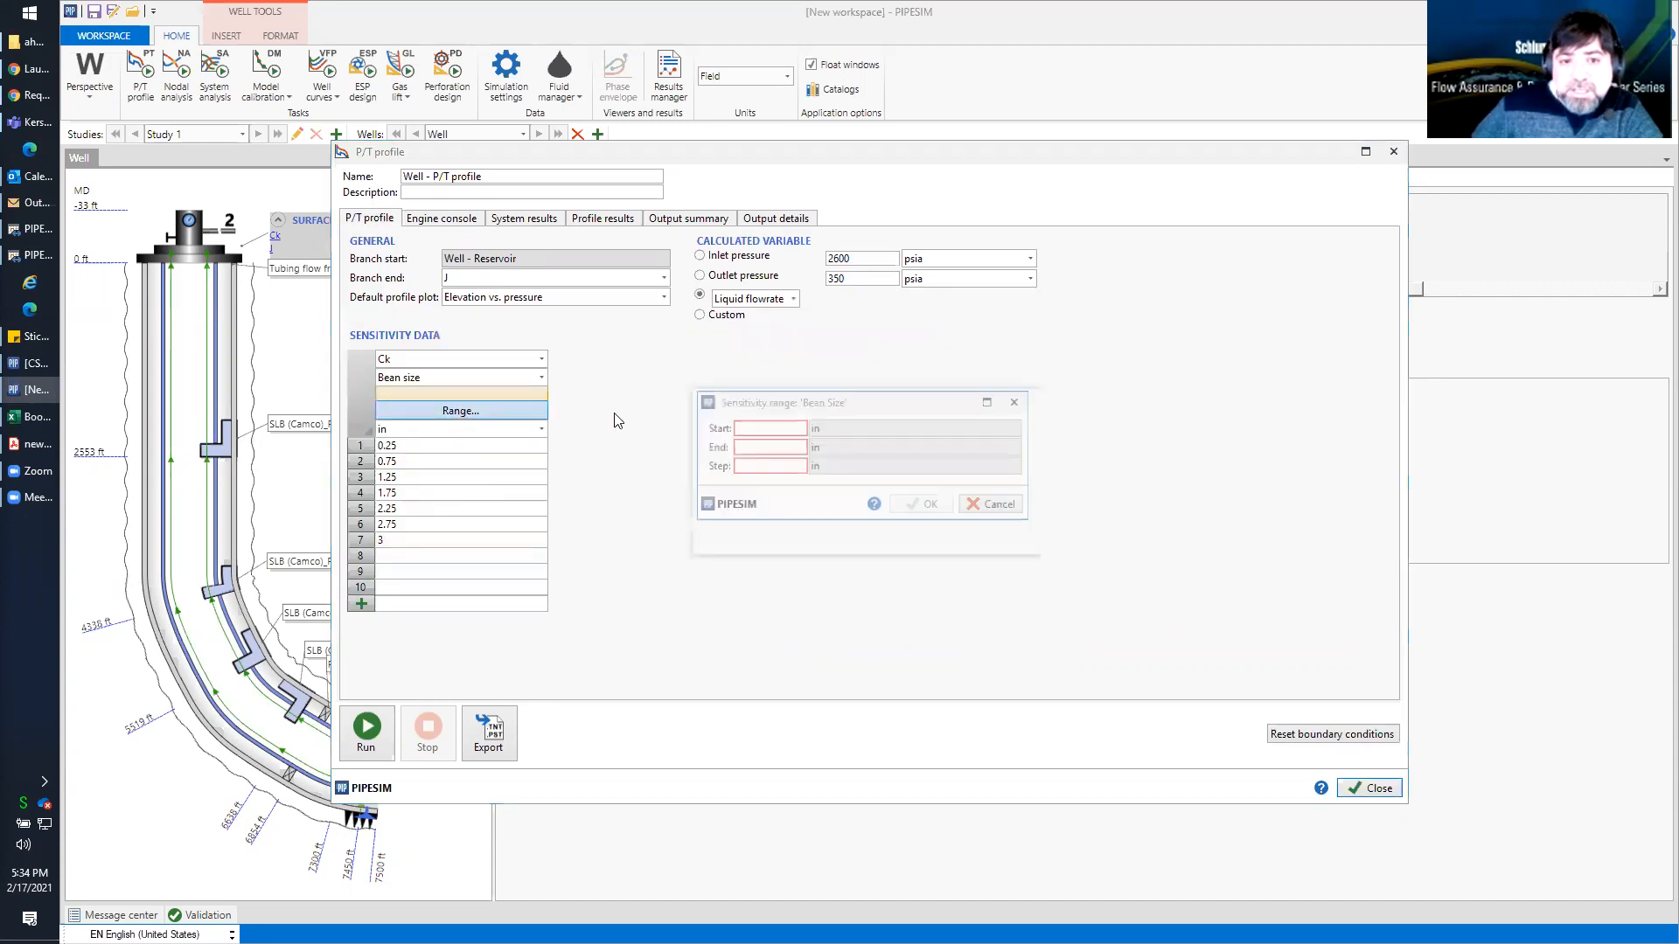
pyautogui.write('0.75')
pyautogui.click(745, 446)
pyautogui.write('1.25')
pyautogui.click(749, 466)
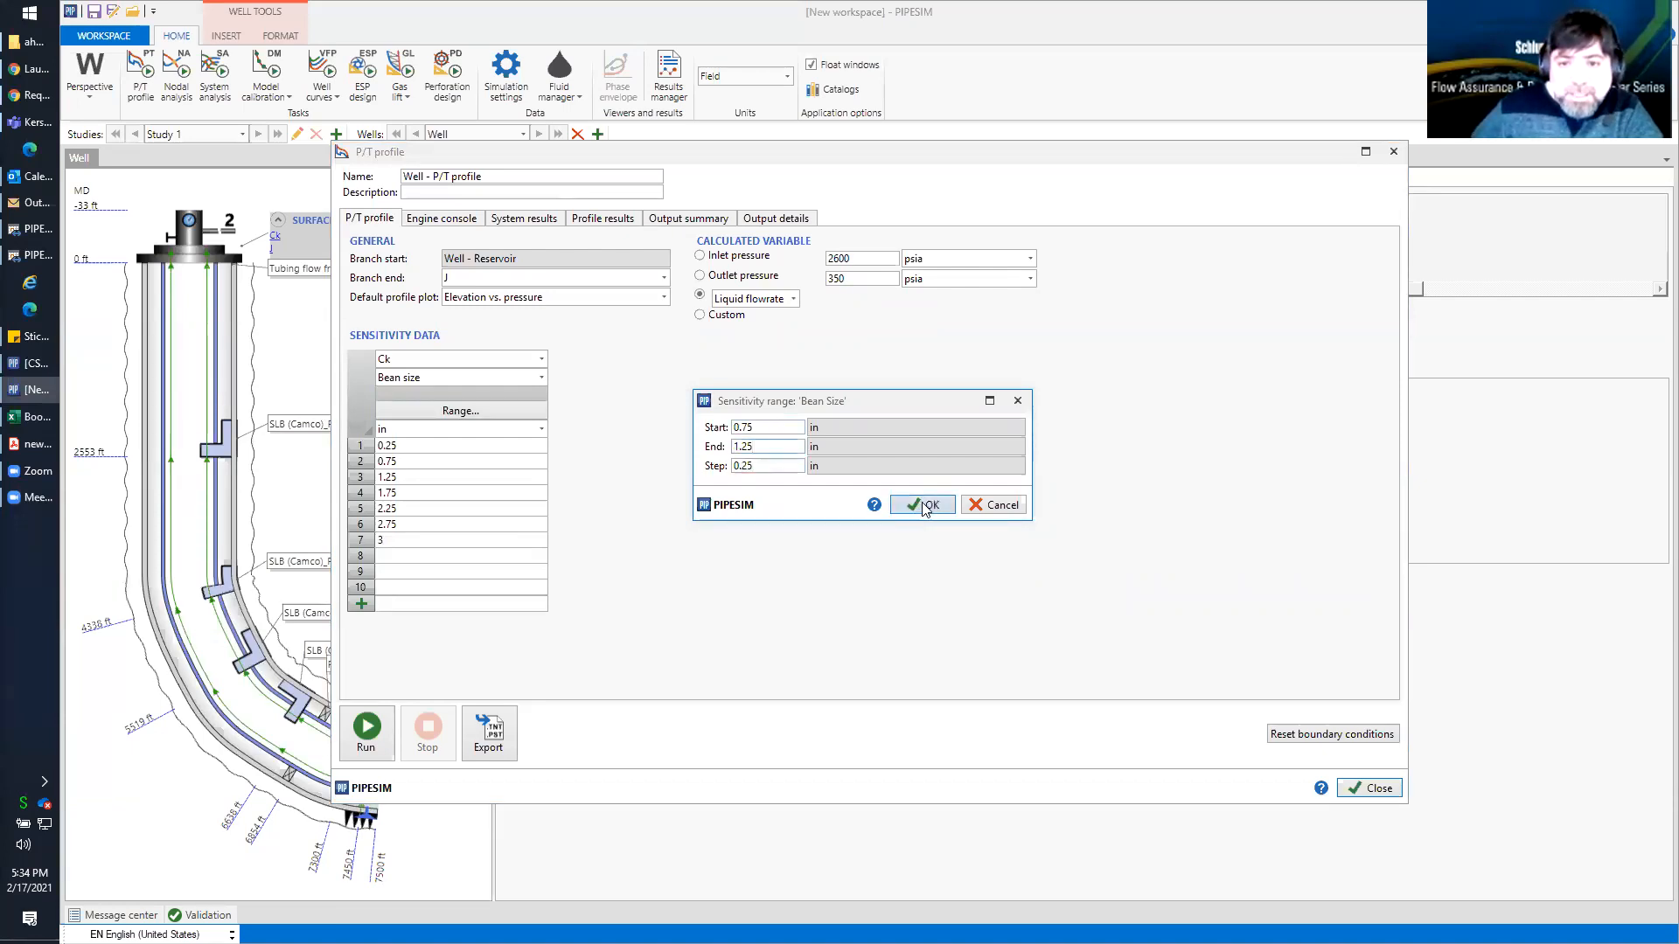
pyautogui.click(925, 506)
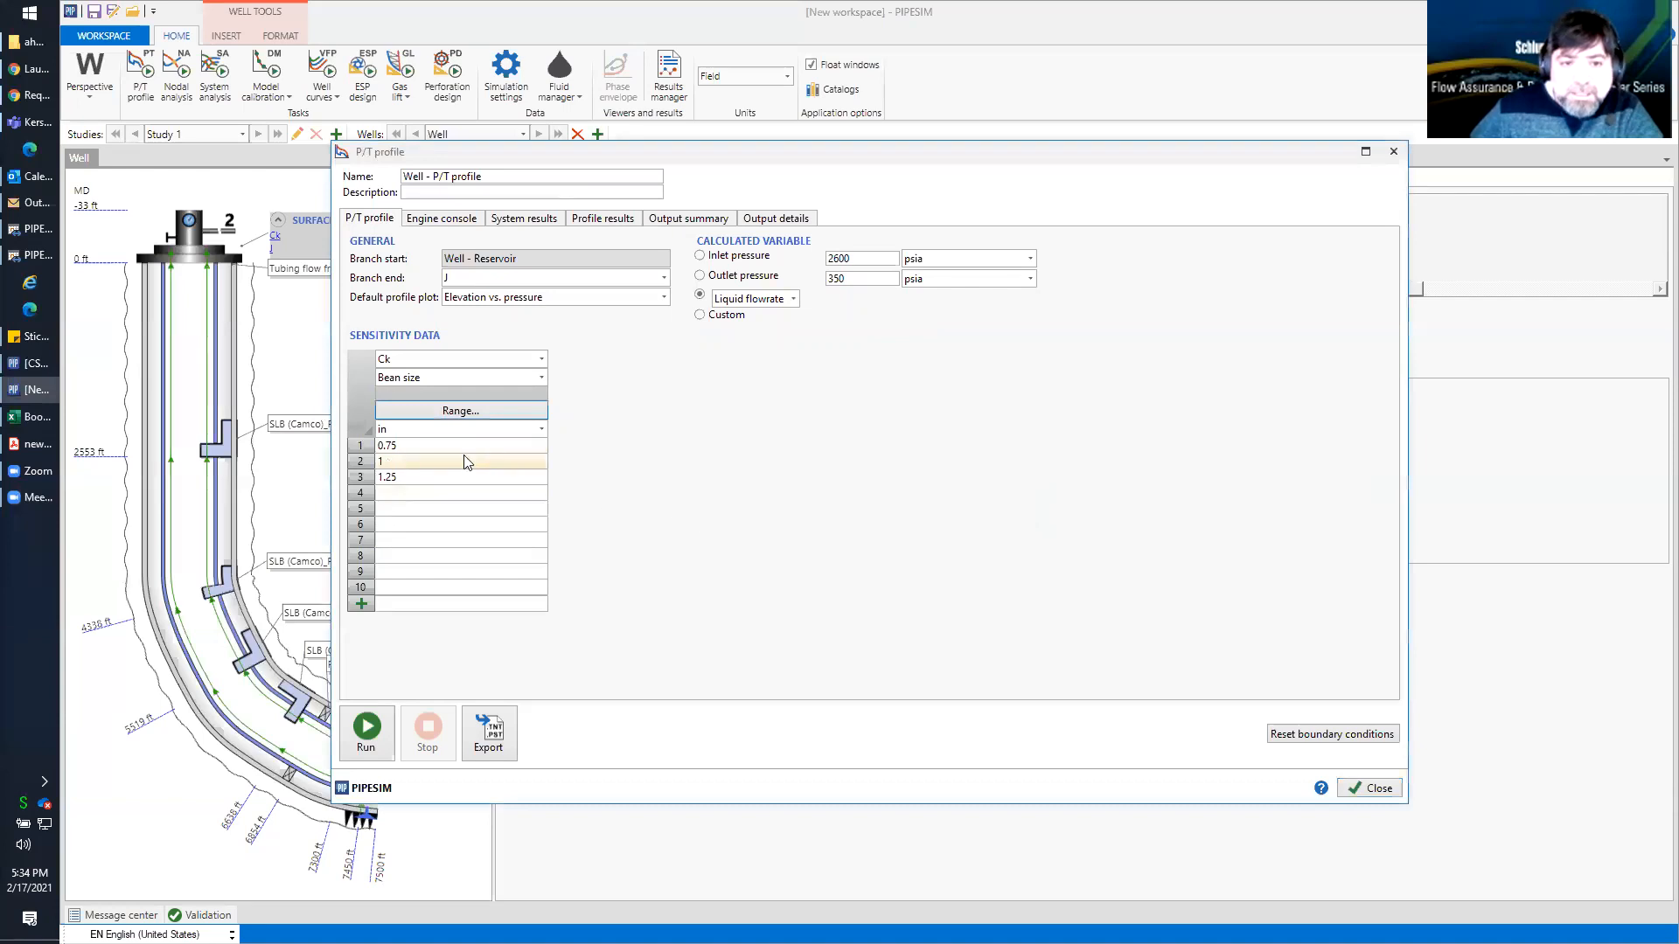
# Set the bean size sensitivity range from 0.75 to 1.25 in with a step of 0.15 in
pyautogui.click(457, 411)
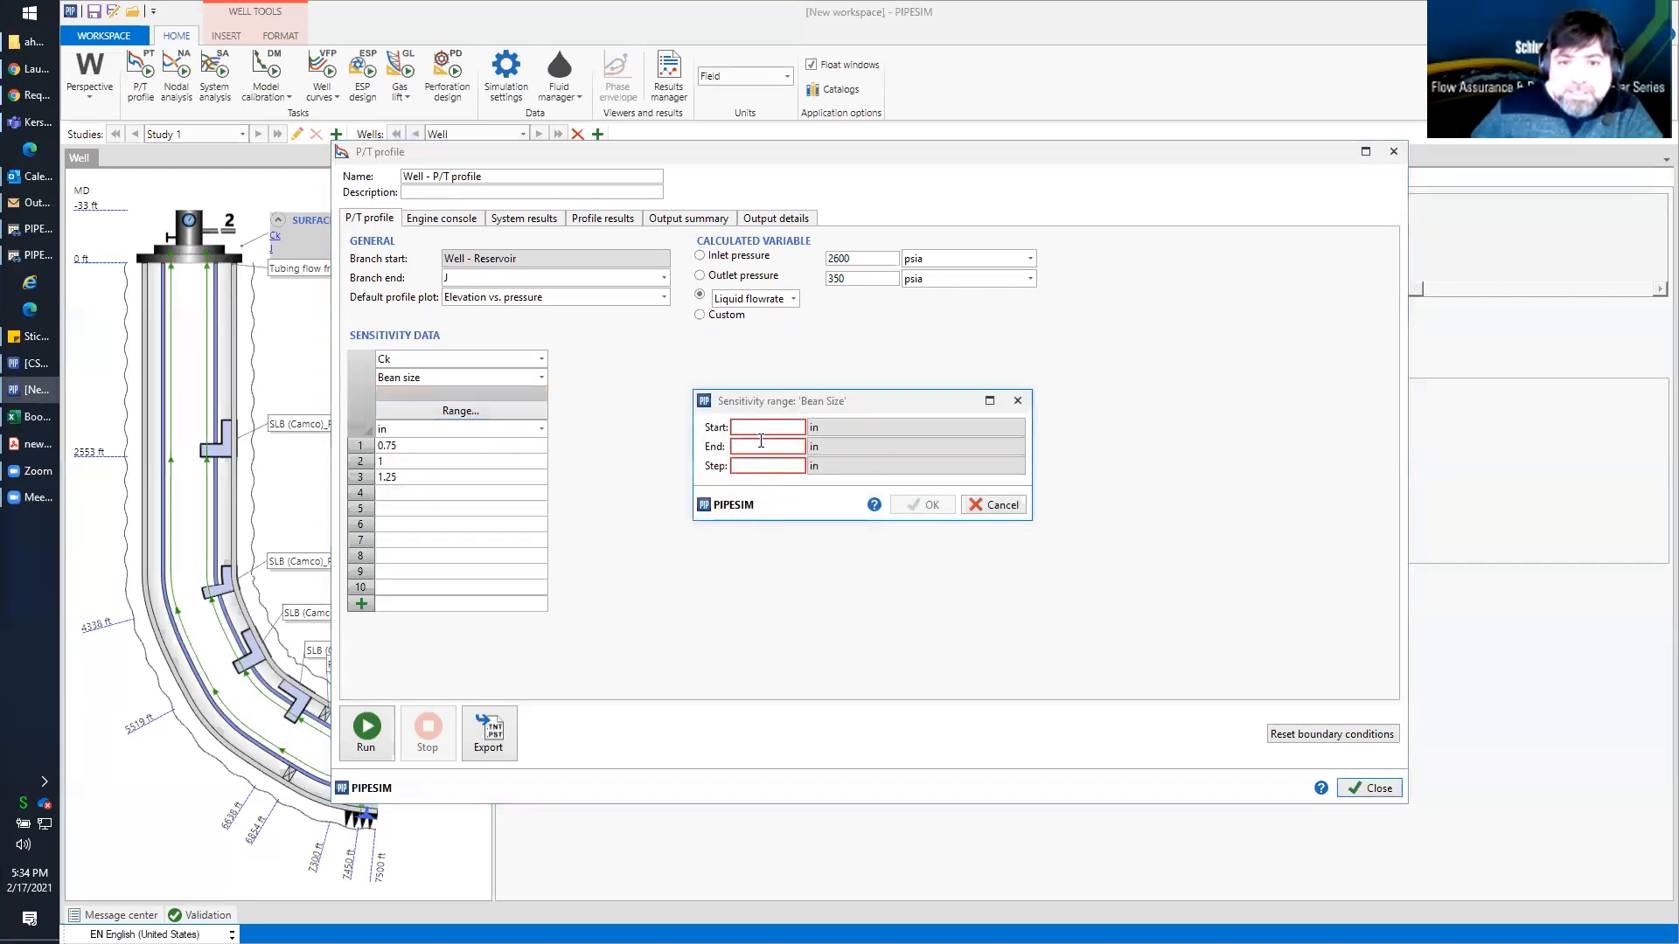
pyautogui.write('0.75')
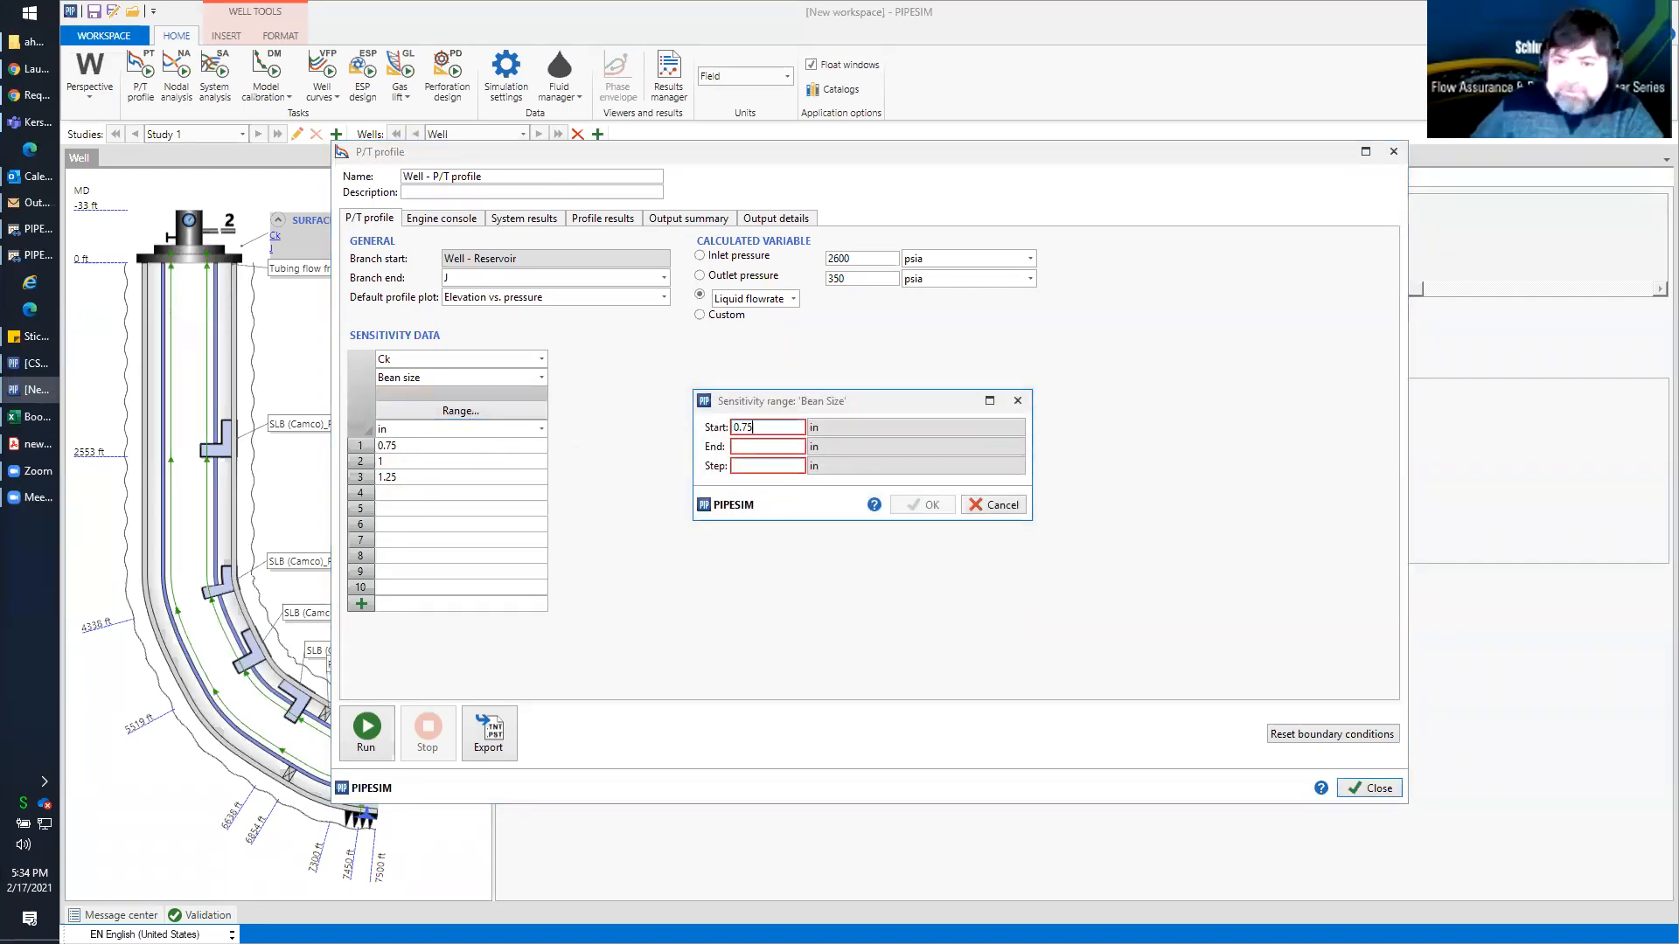
pyautogui.press('Tab')
pyautogui.write('1.2')
pyautogui.click(750, 465)
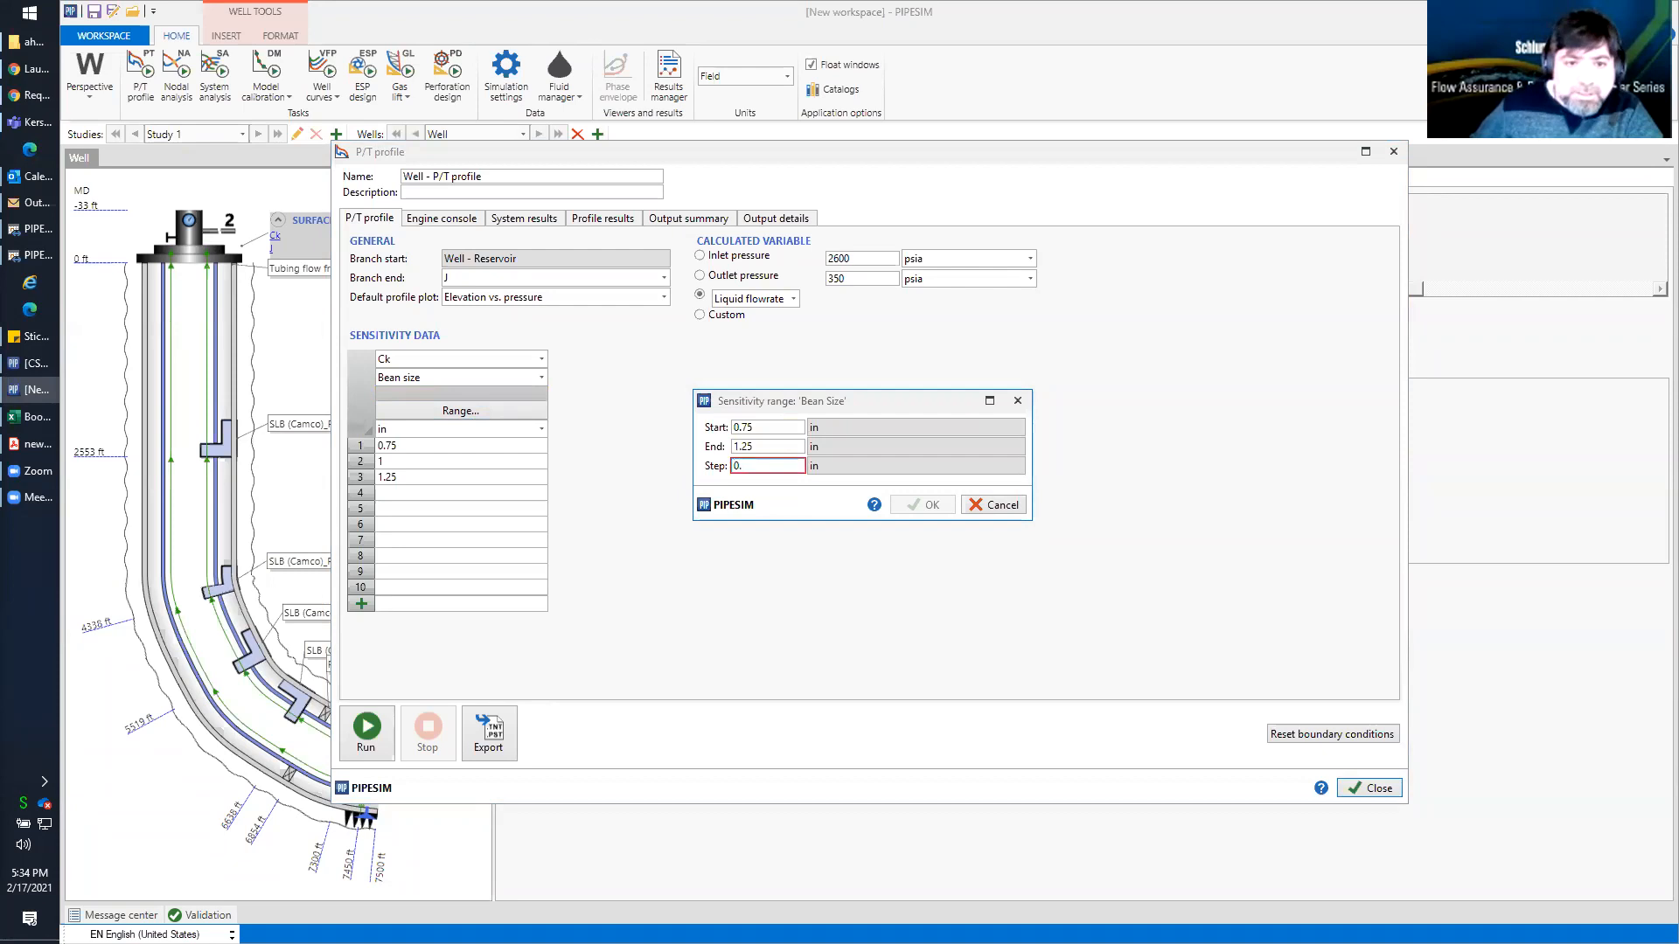
pyautogui.write('0.15')
pyautogui.click(918, 505)
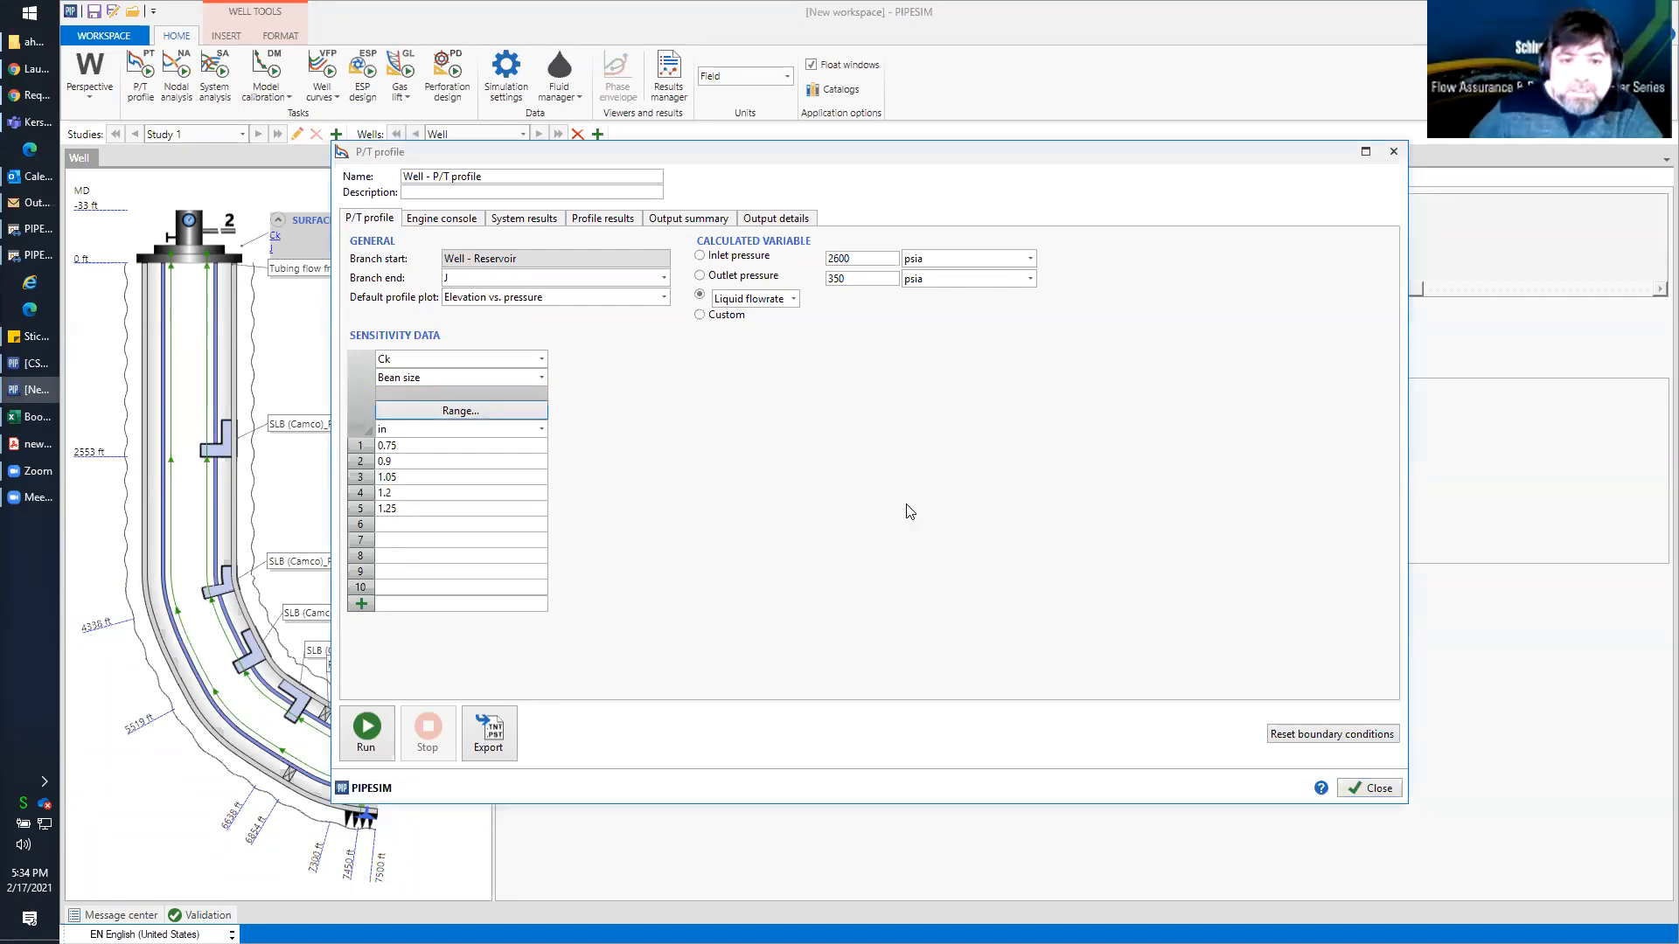
# Run the P/T profile over the narrowed bean sizes and plot only the 1.05 in case
pyautogui.click(367, 730)
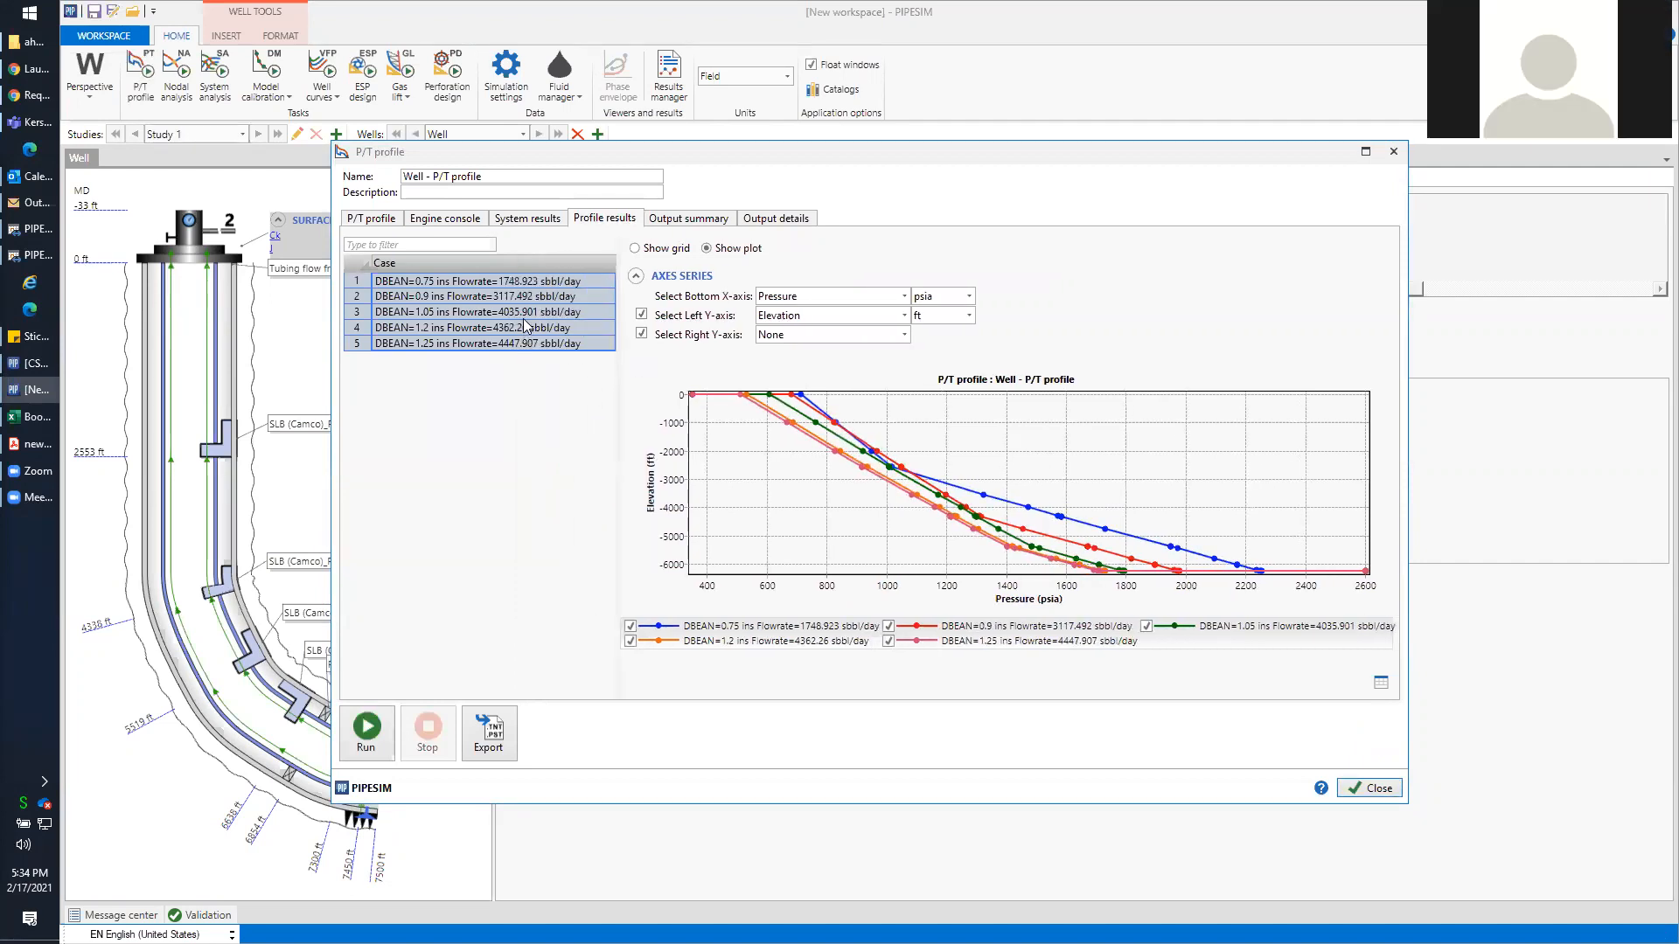
pyautogui.click(527, 312)
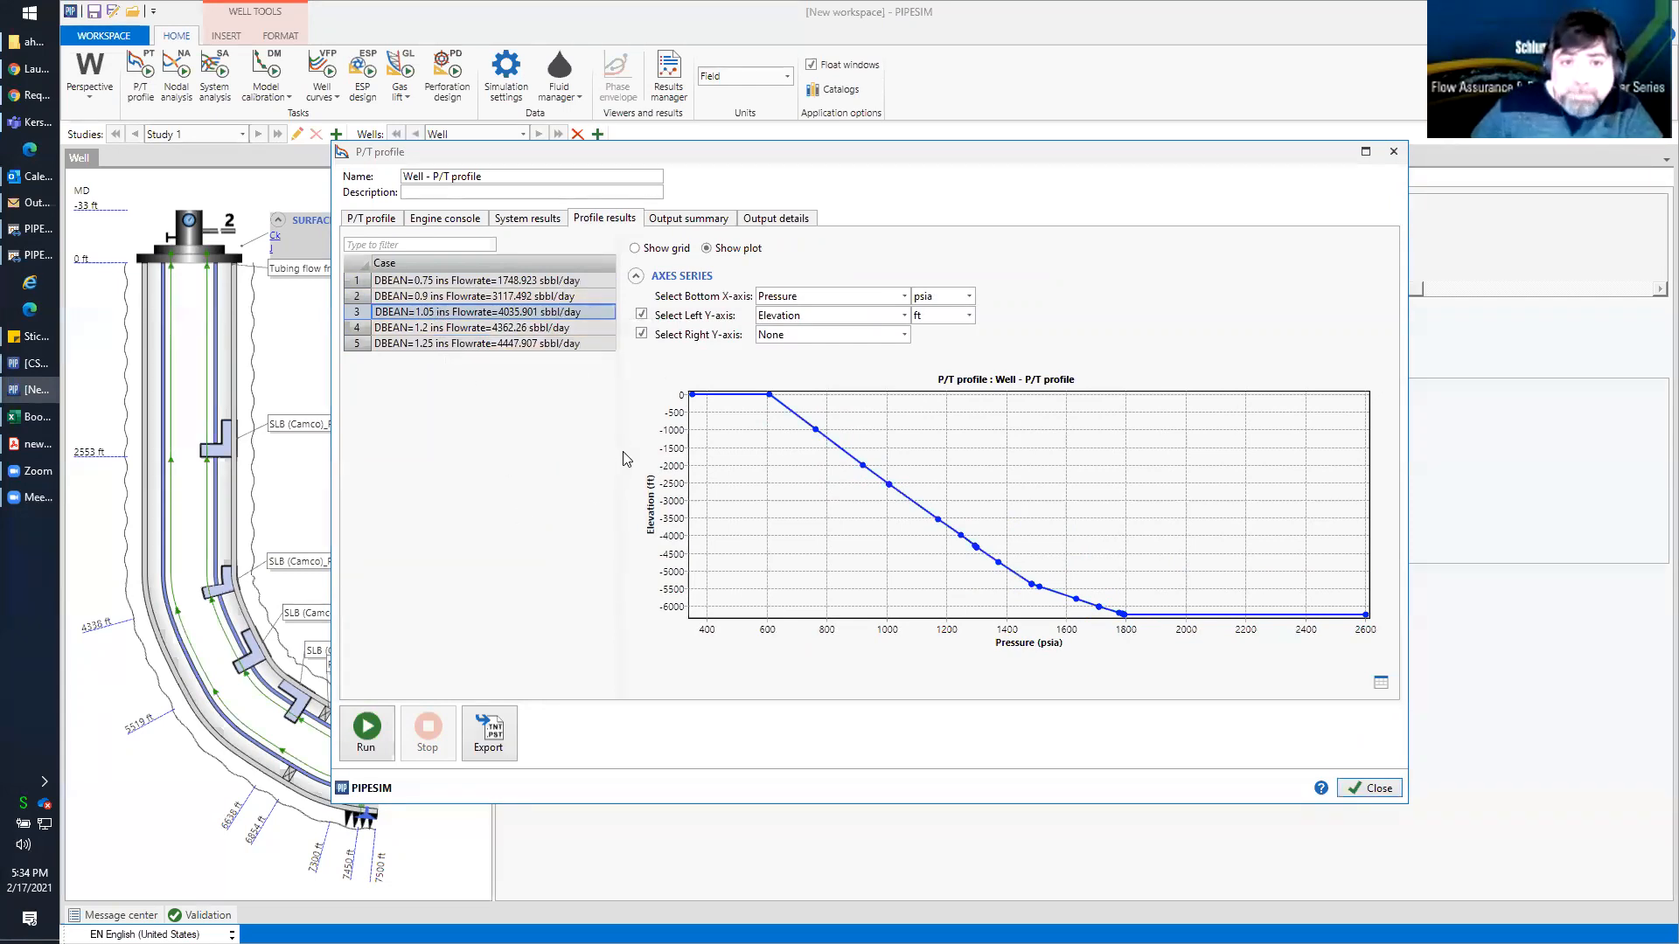
# Switch the P/T profile's calculated variable to Custom and clear the choke from the sensitivity data
pyautogui.click(369, 222)
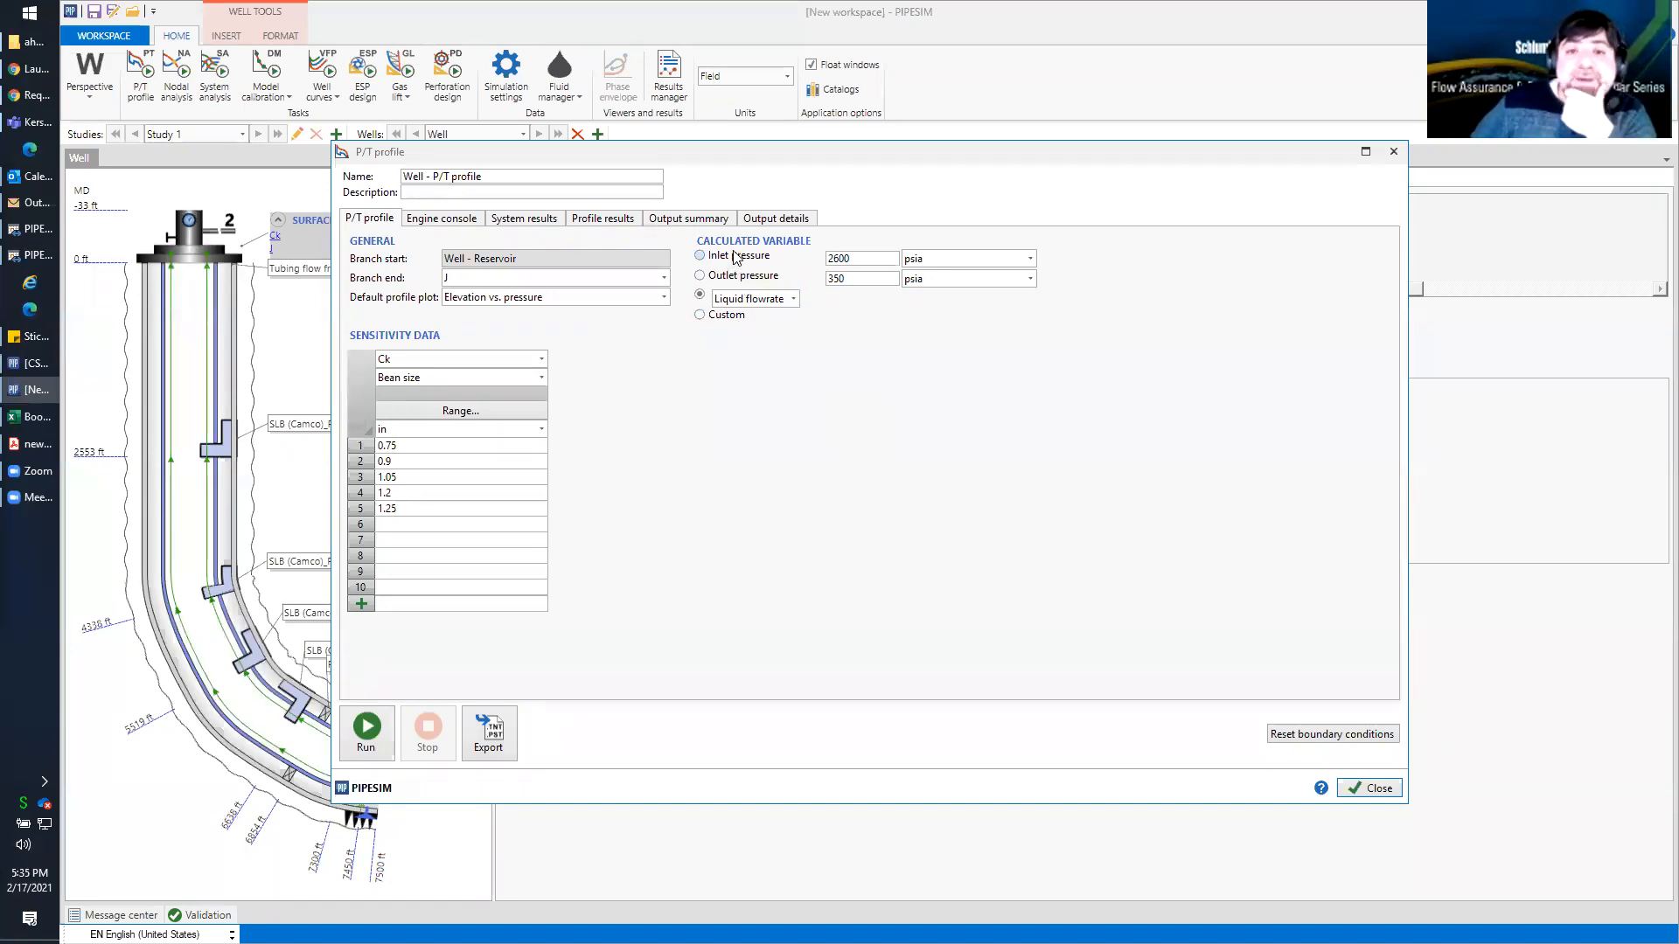
pyautogui.click(699, 316)
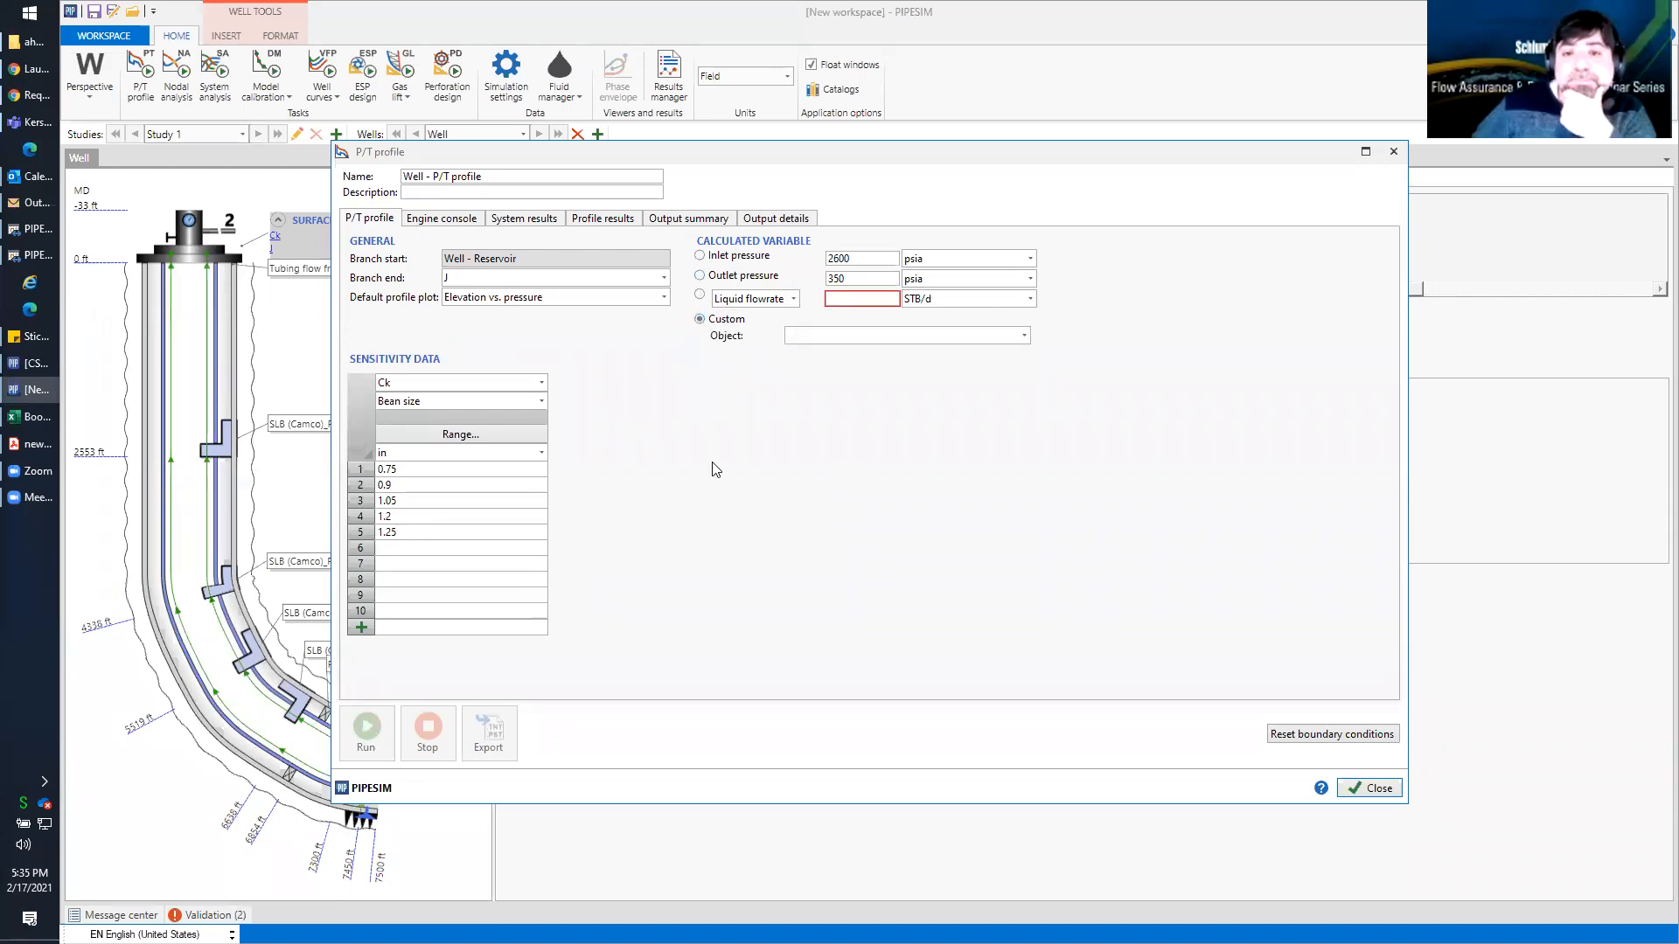
pyautogui.click(503, 383)
pyautogui.click(431, 398)
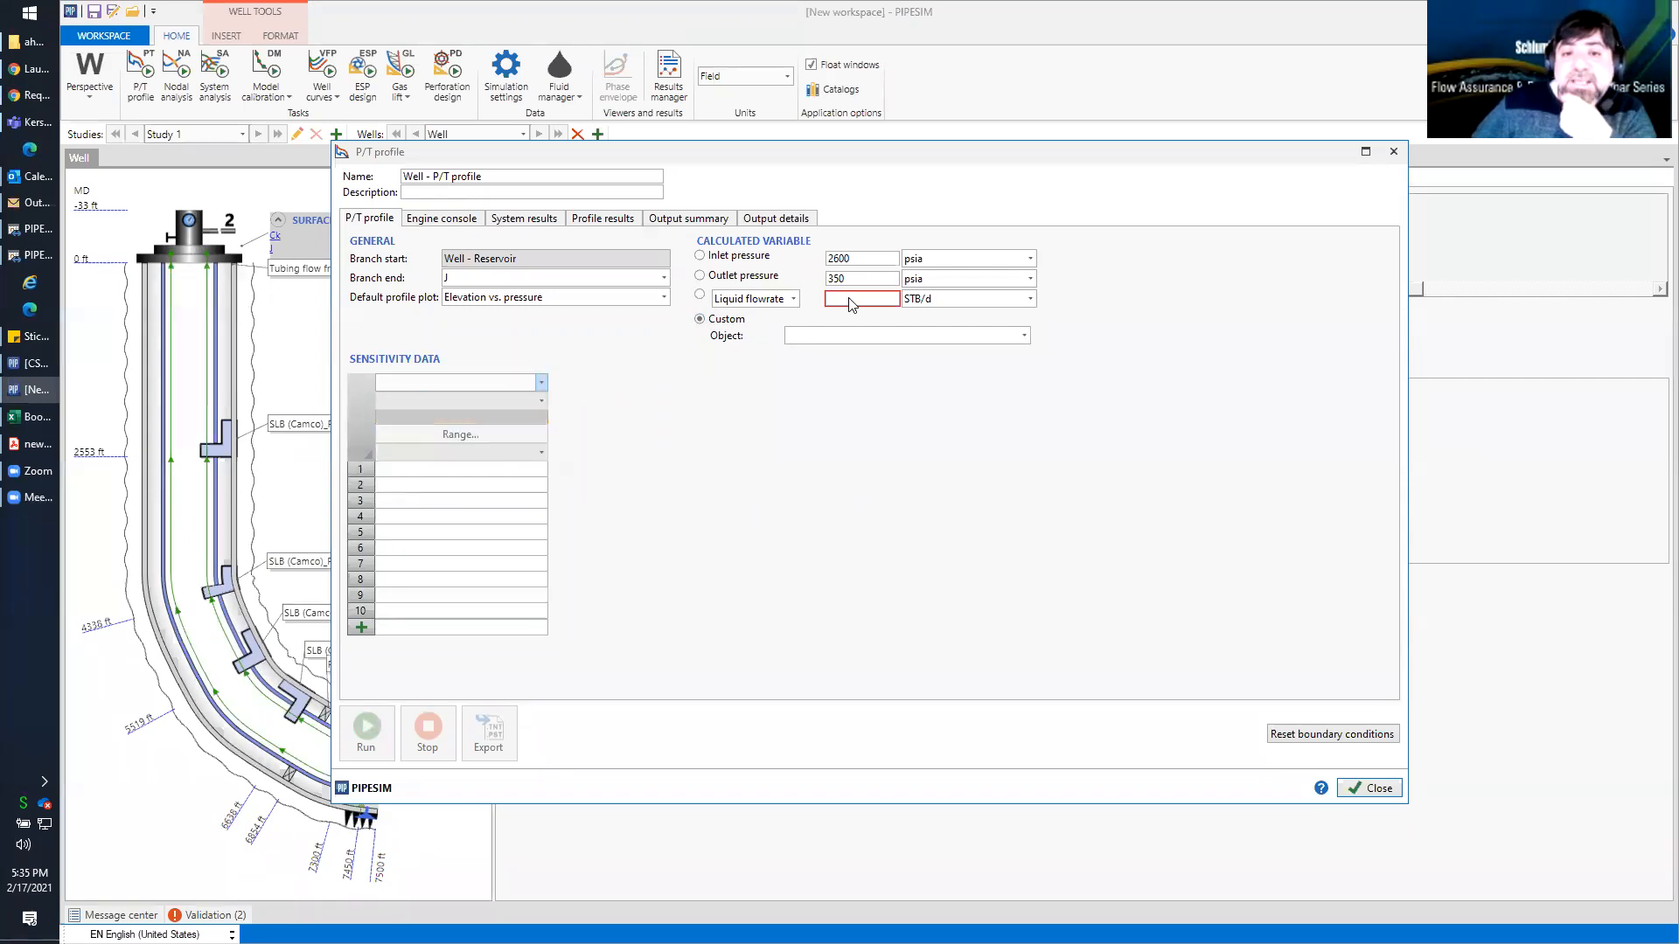
# Set the liquid flowrate to 4000 STB/d and choose the choke's bean size as the custom calculated variable
pyautogui.click(840, 300)
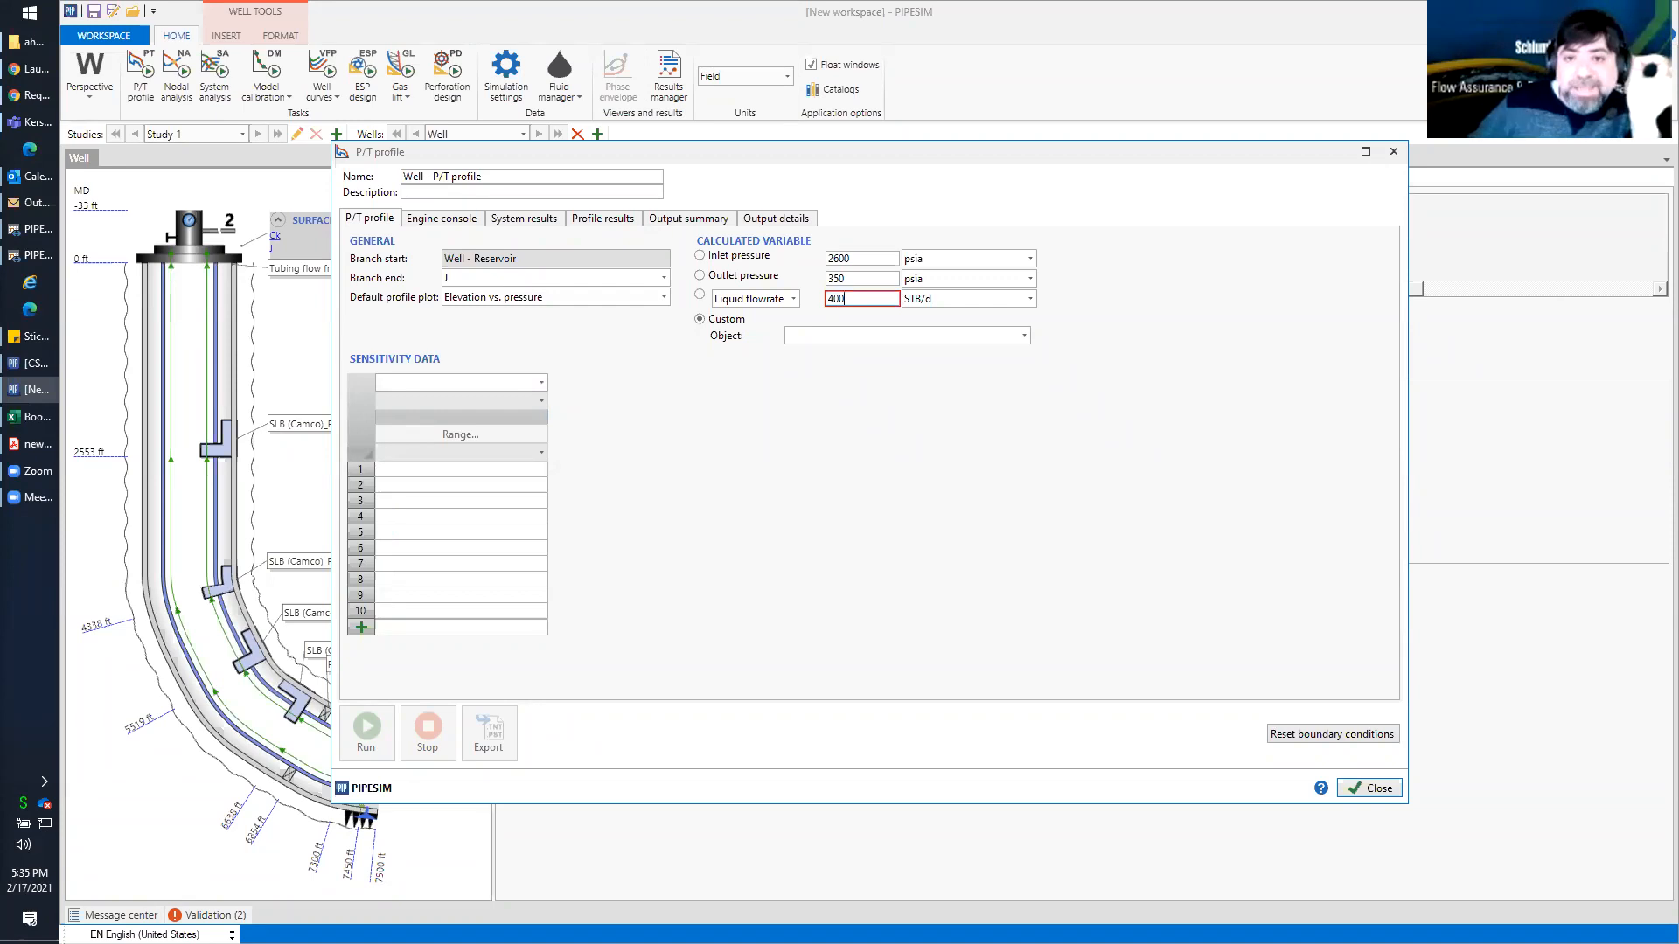
pyautogui.click(910, 319)
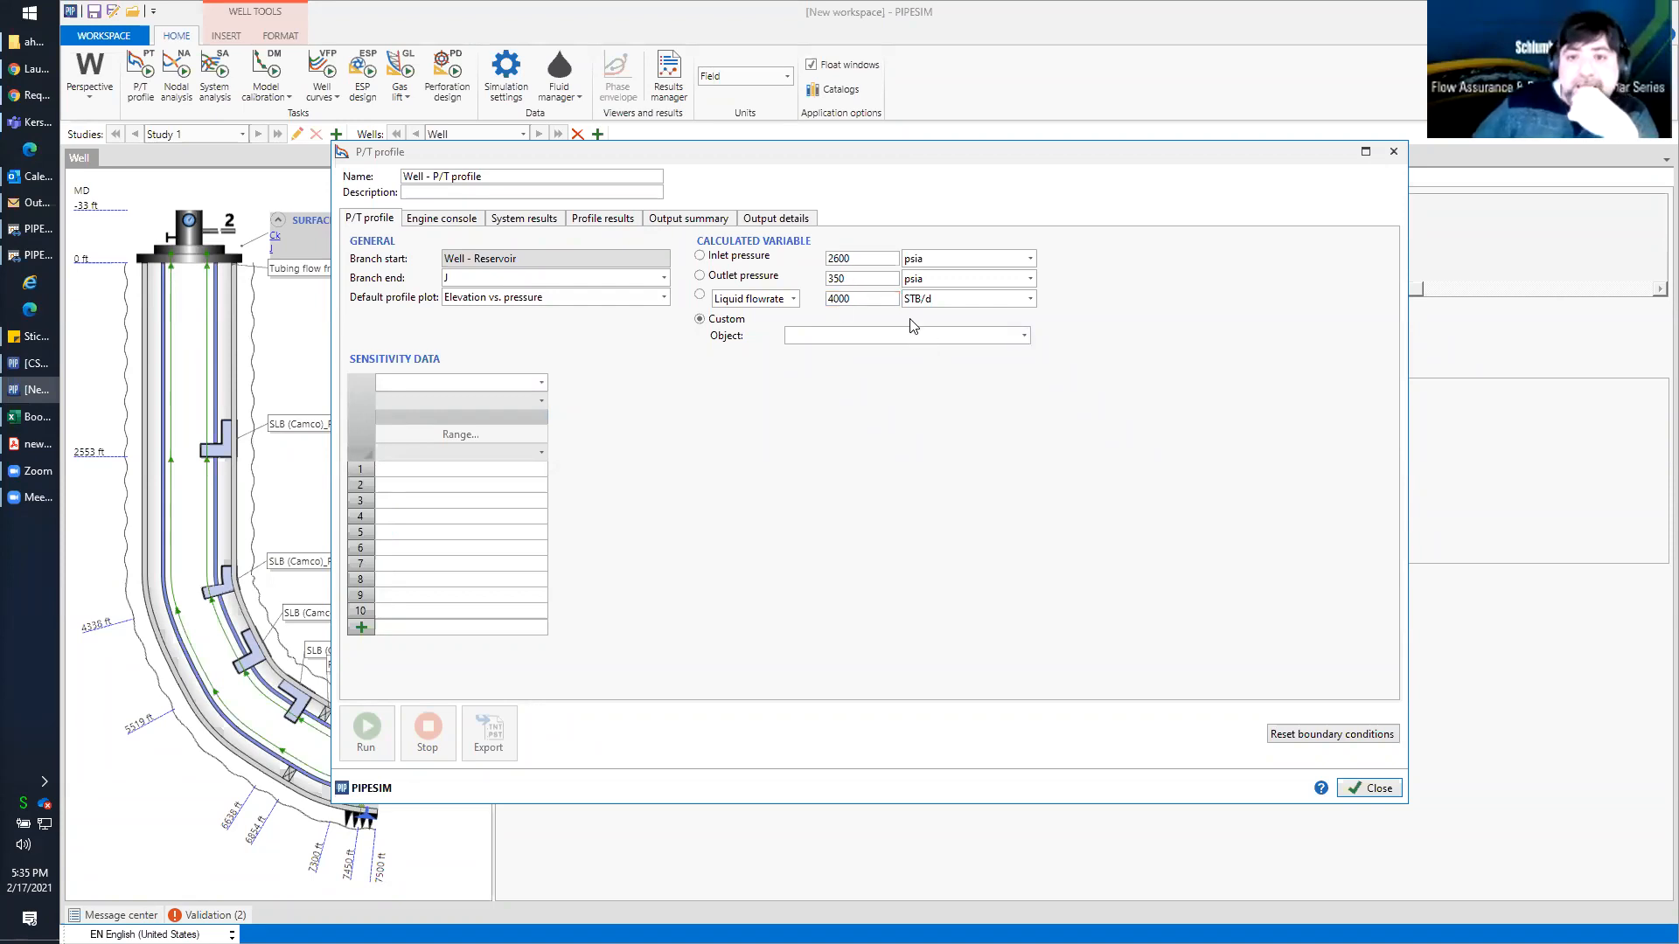
pyautogui.click(1024, 335)
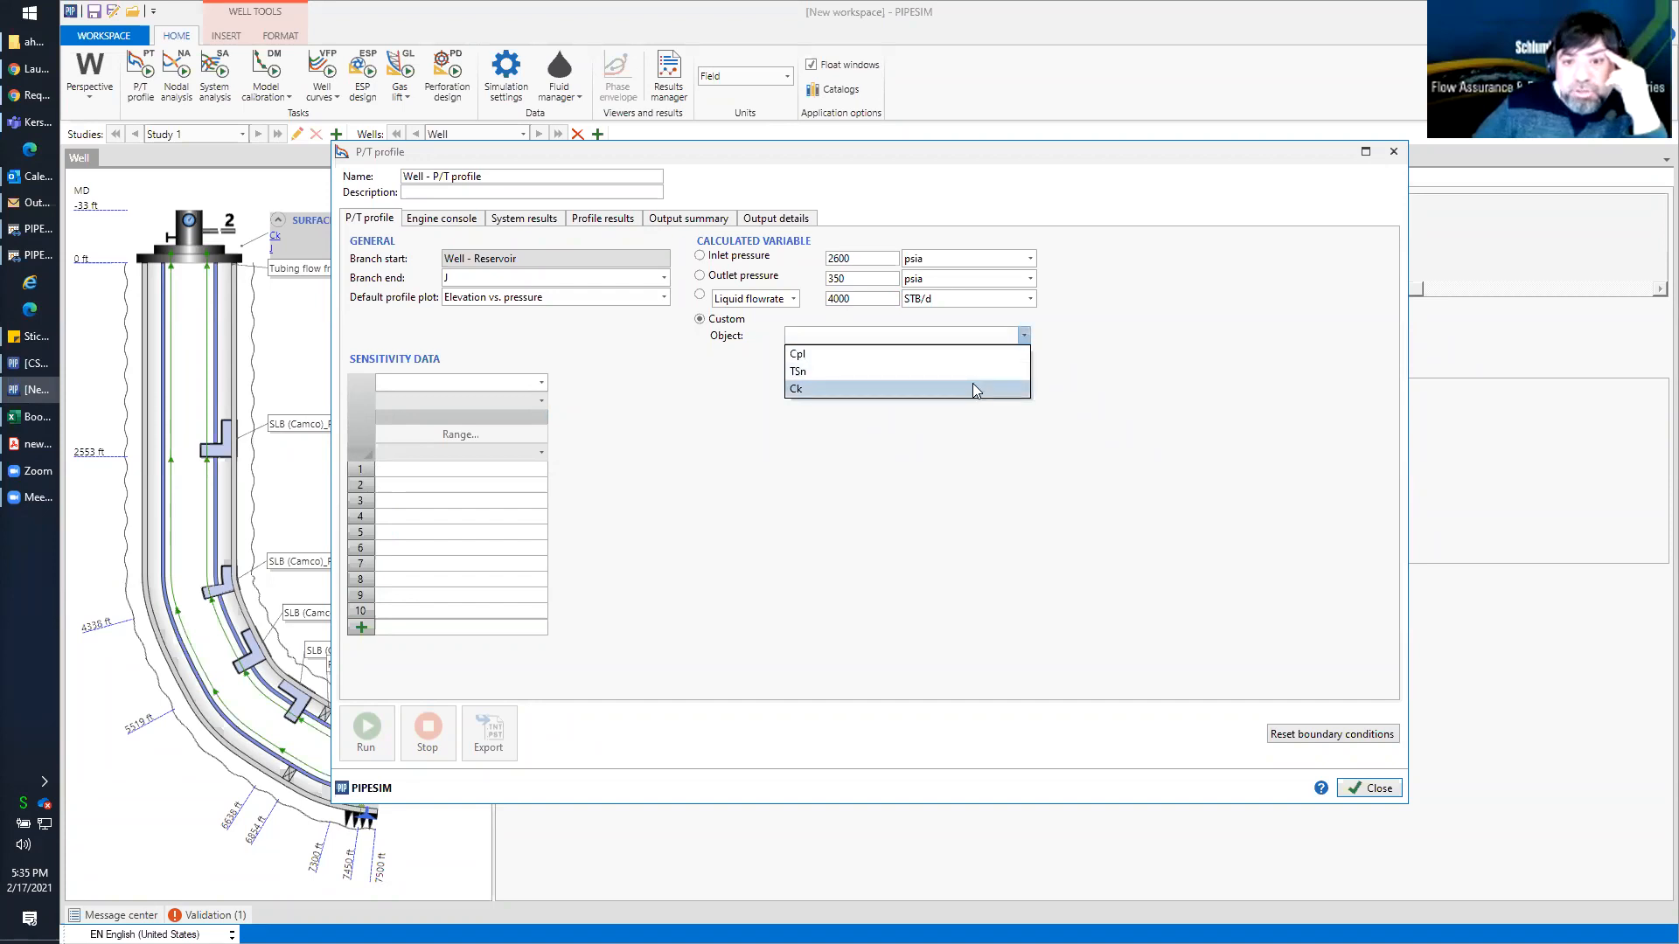
pyautogui.click(972, 385)
pyautogui.click(1023, 354)
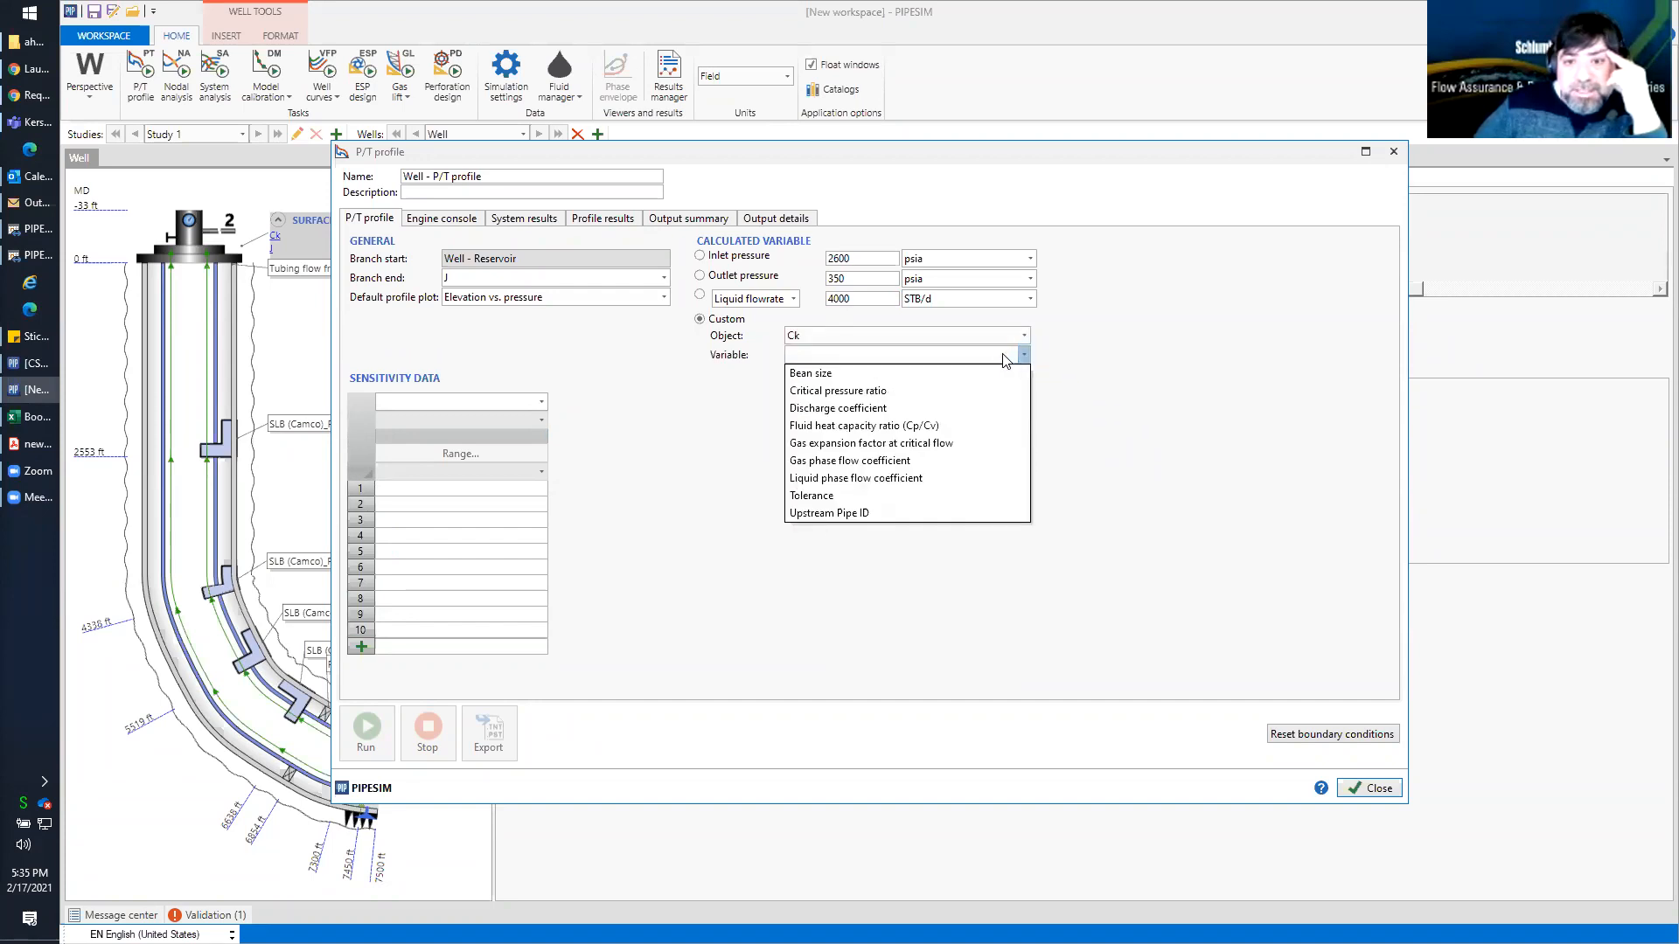
pyautogui.click(976, 371)
# Limit the calculated bean size to a minimum of 0.75 in and a maximum of 1.25 in
pyautogui.click(805, 374)
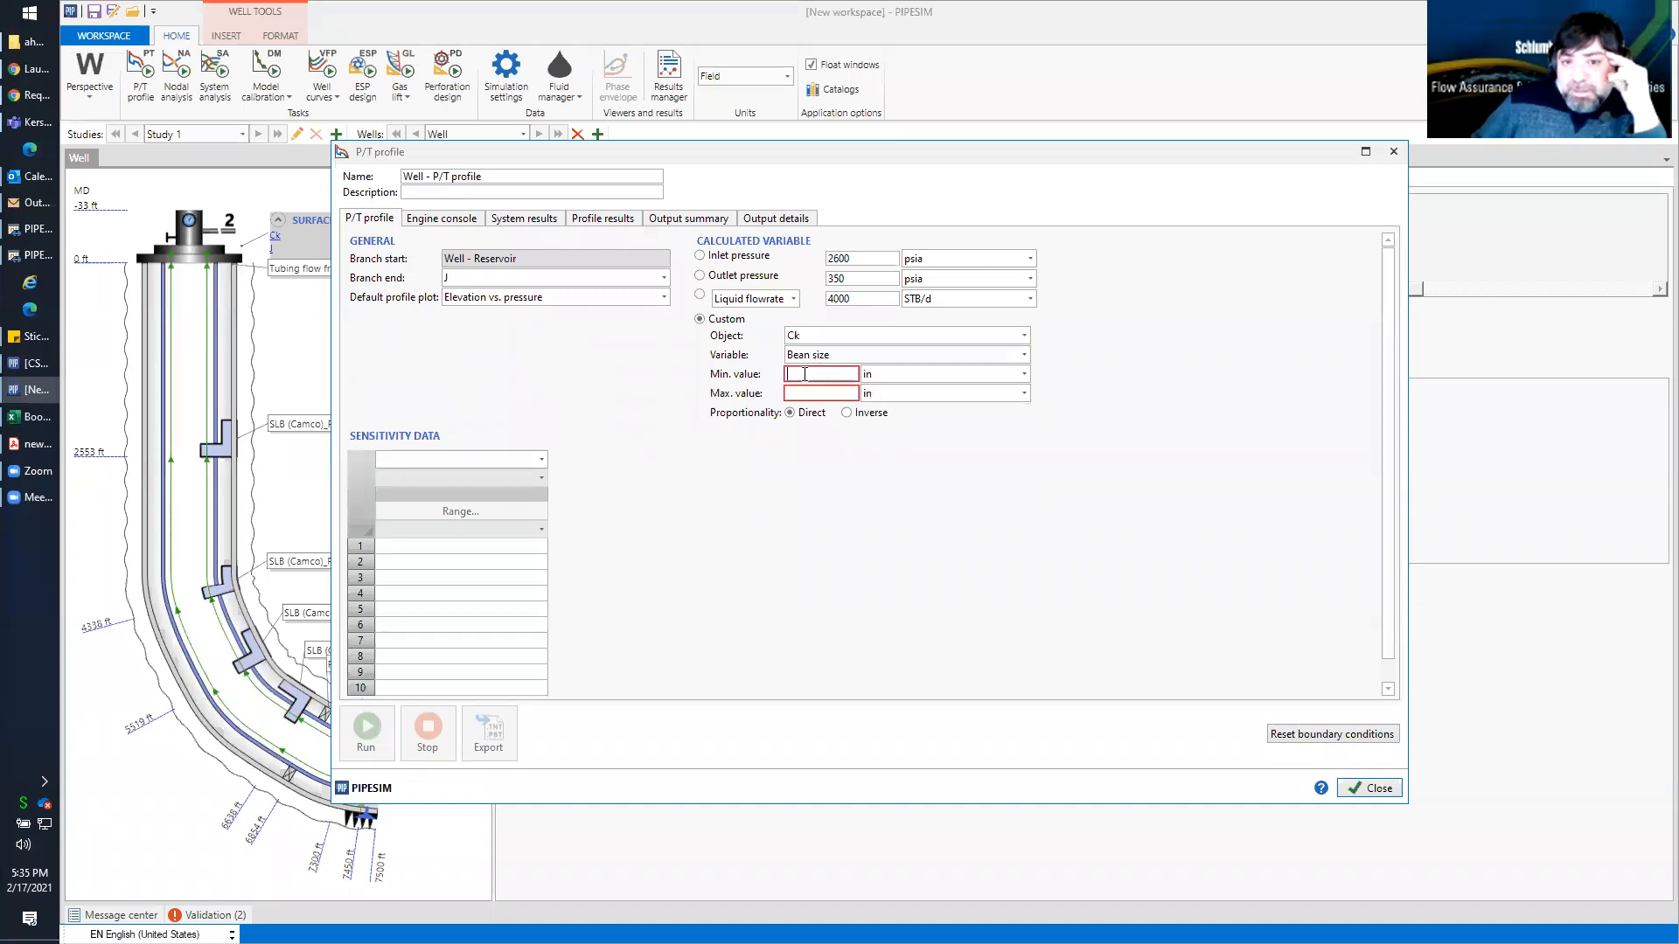
pyautogui.write('0.75')
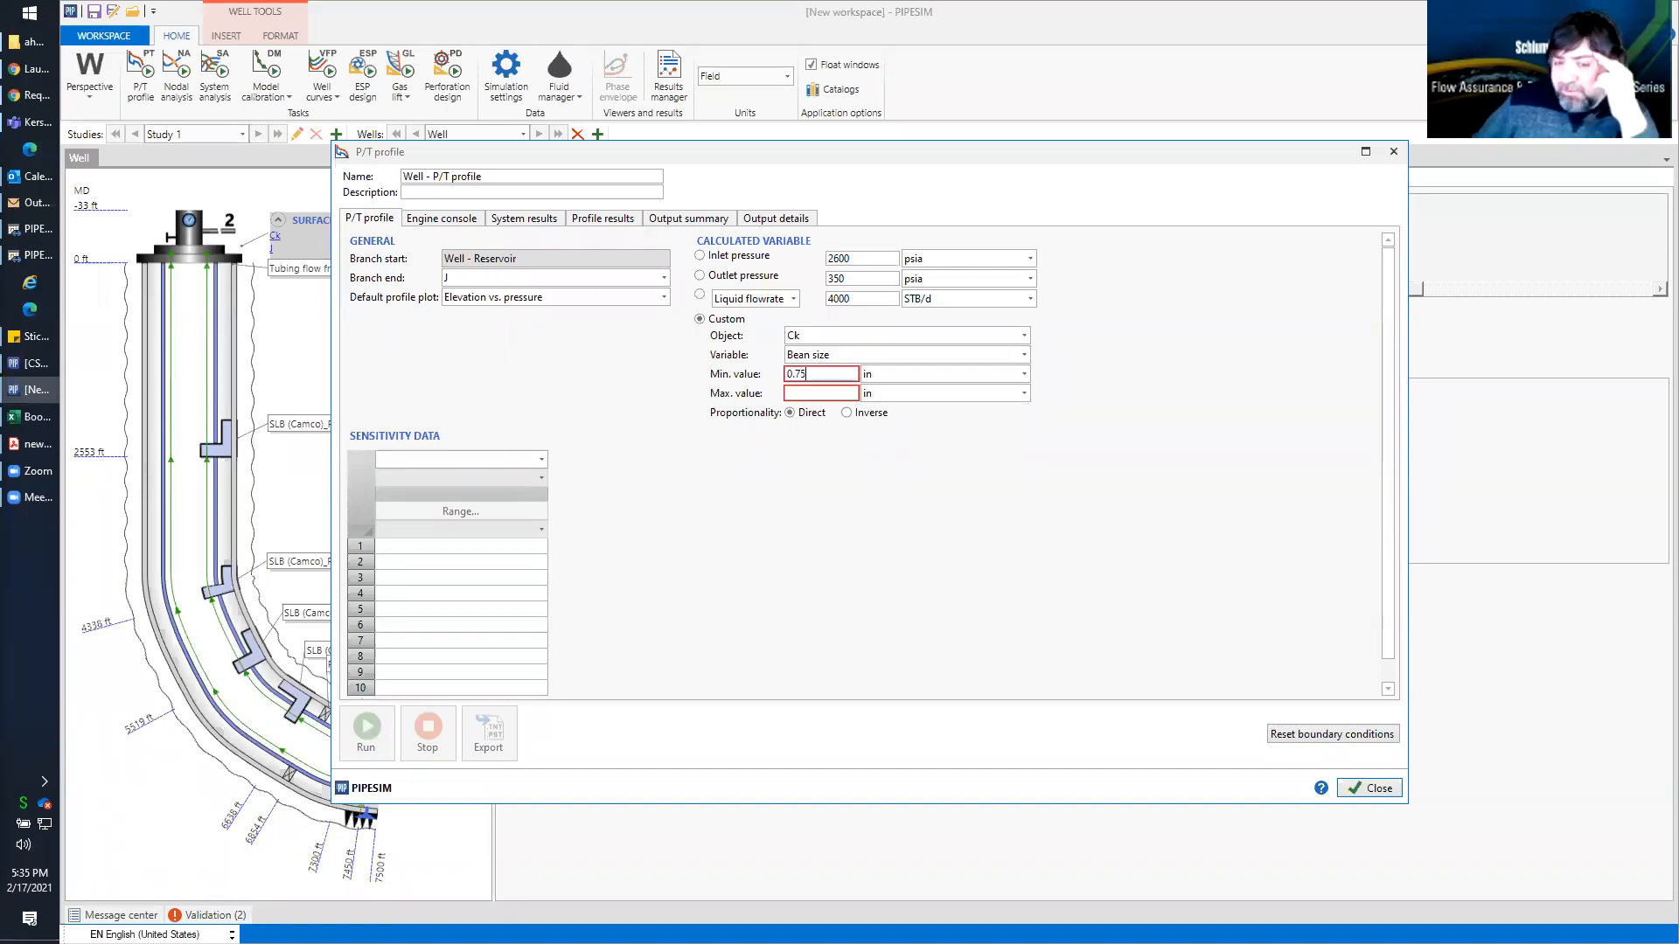
pyautogui.click(803, 393)
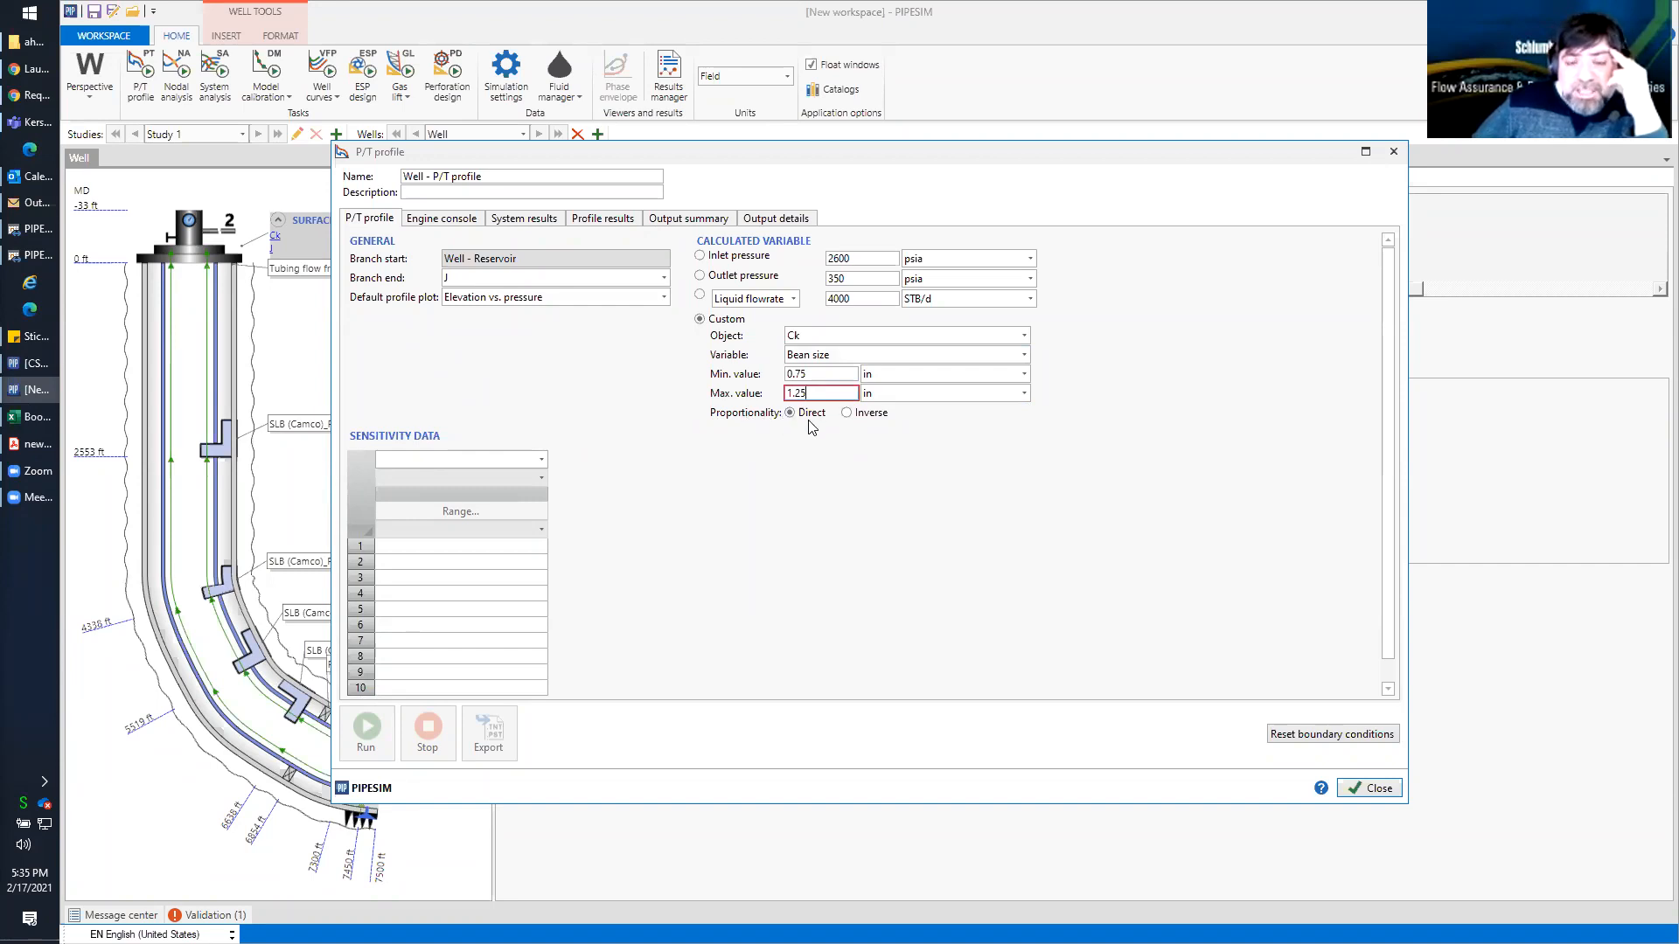
# Run the P/T profile to calculate the choke bean size within the set limits and widen the case list to read it in full
pyautogui.click(816, 375)
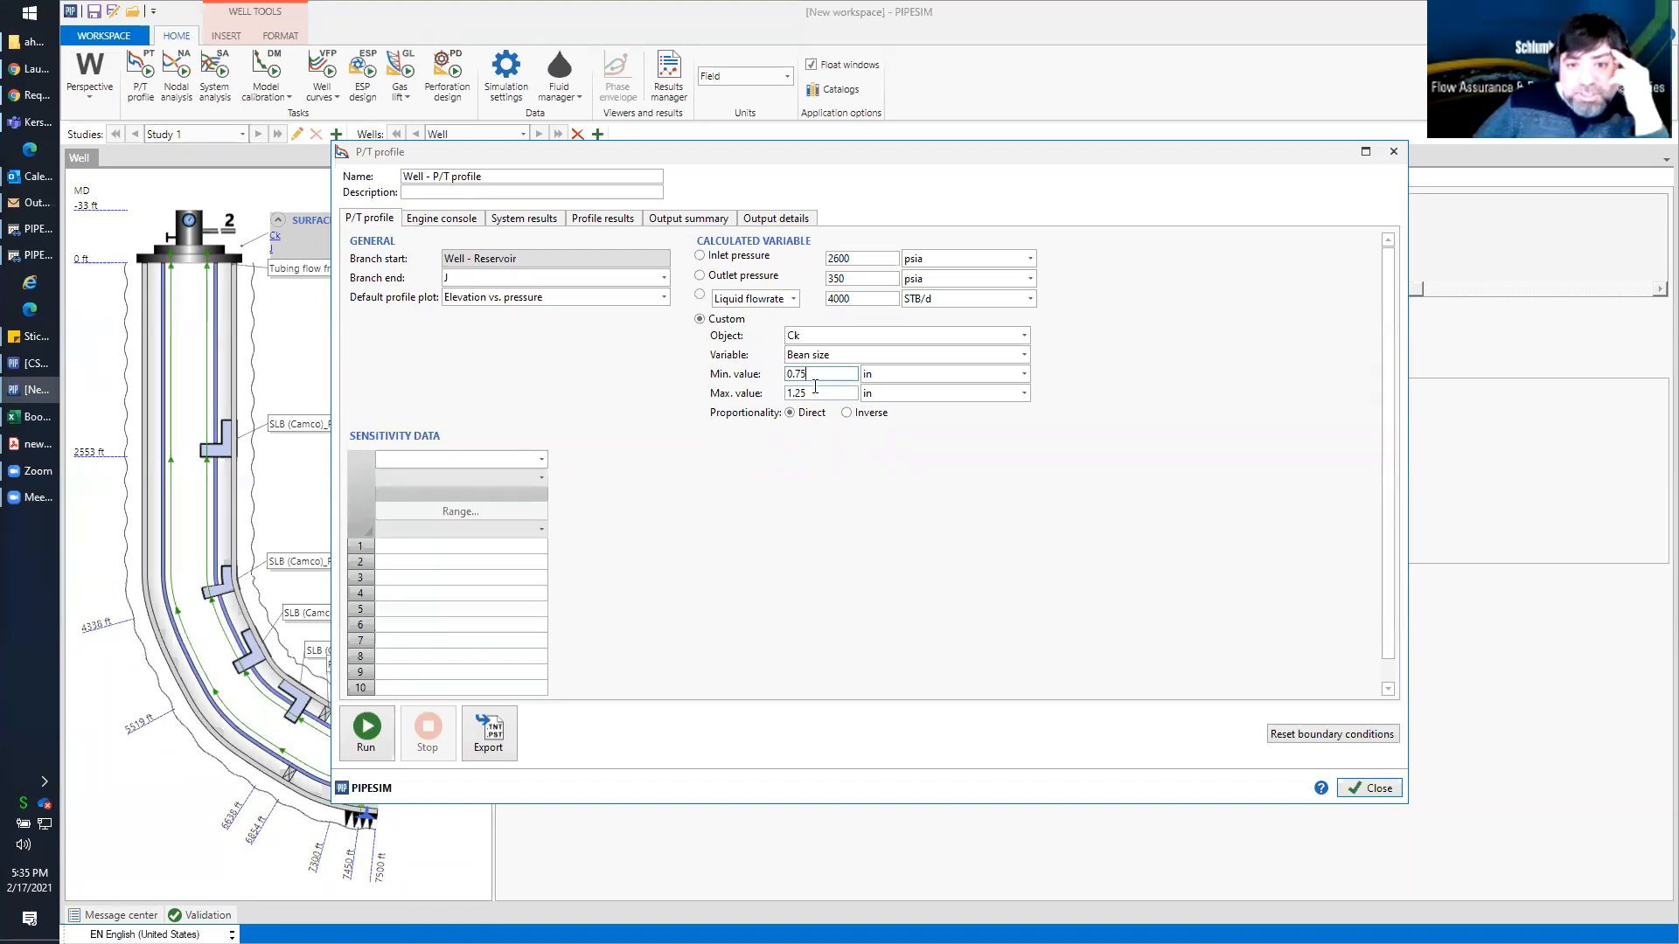
pyautogui.moveTo(810, 374); pyautogui.dragTo(764, 381)
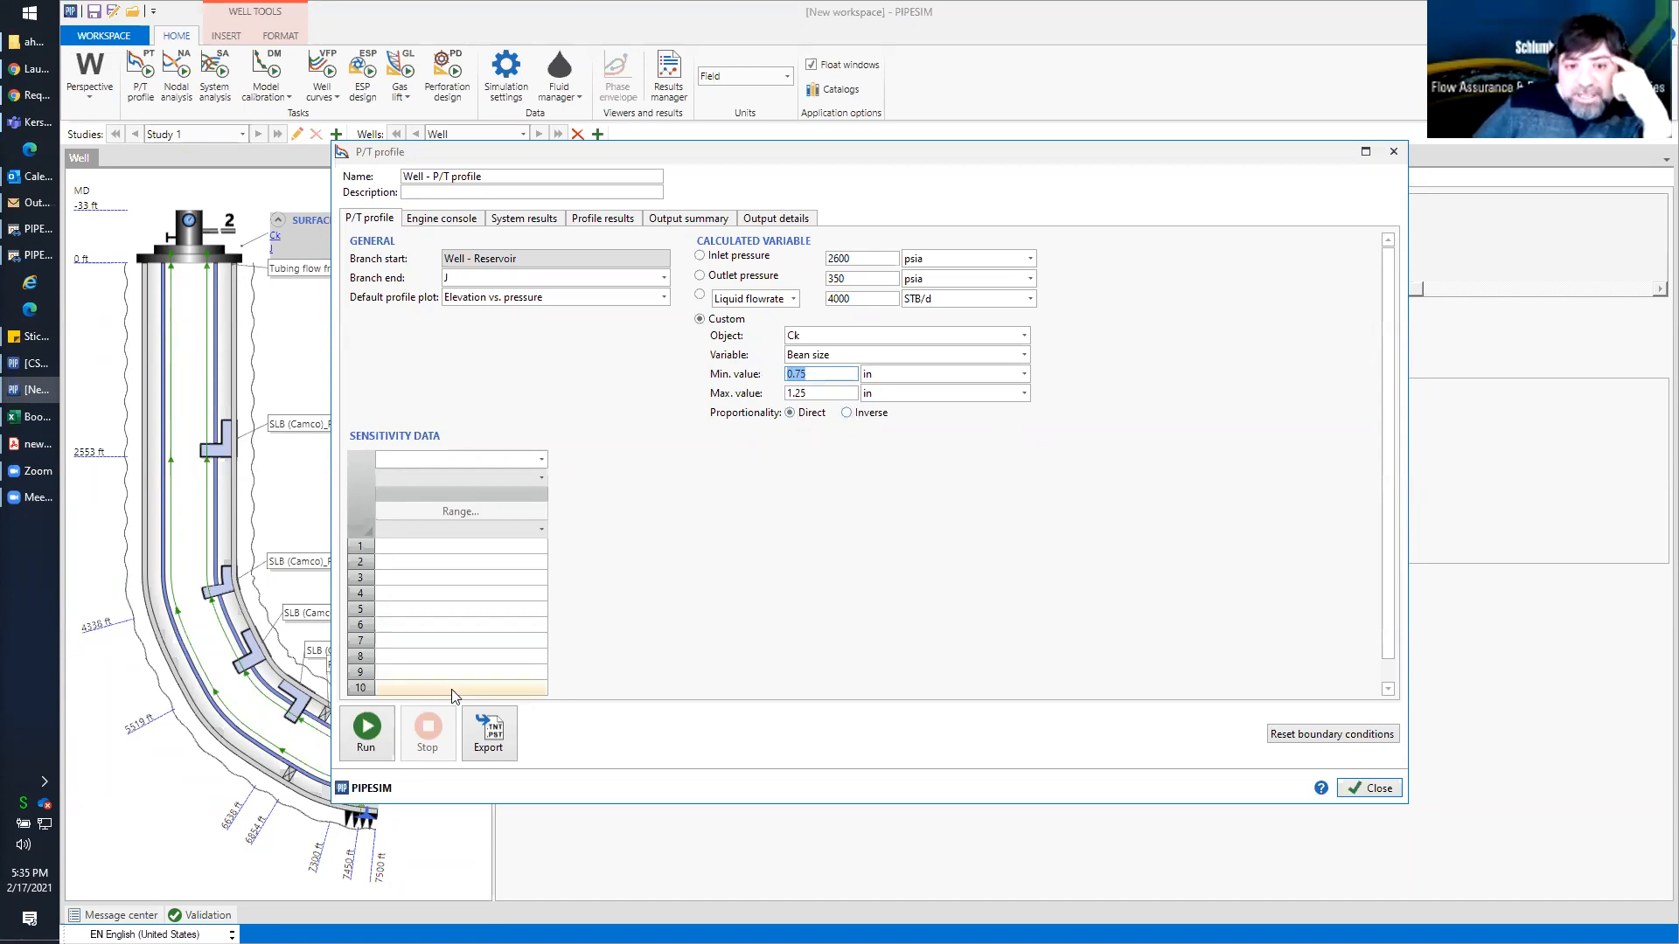
pyautogui.click(367, 728)
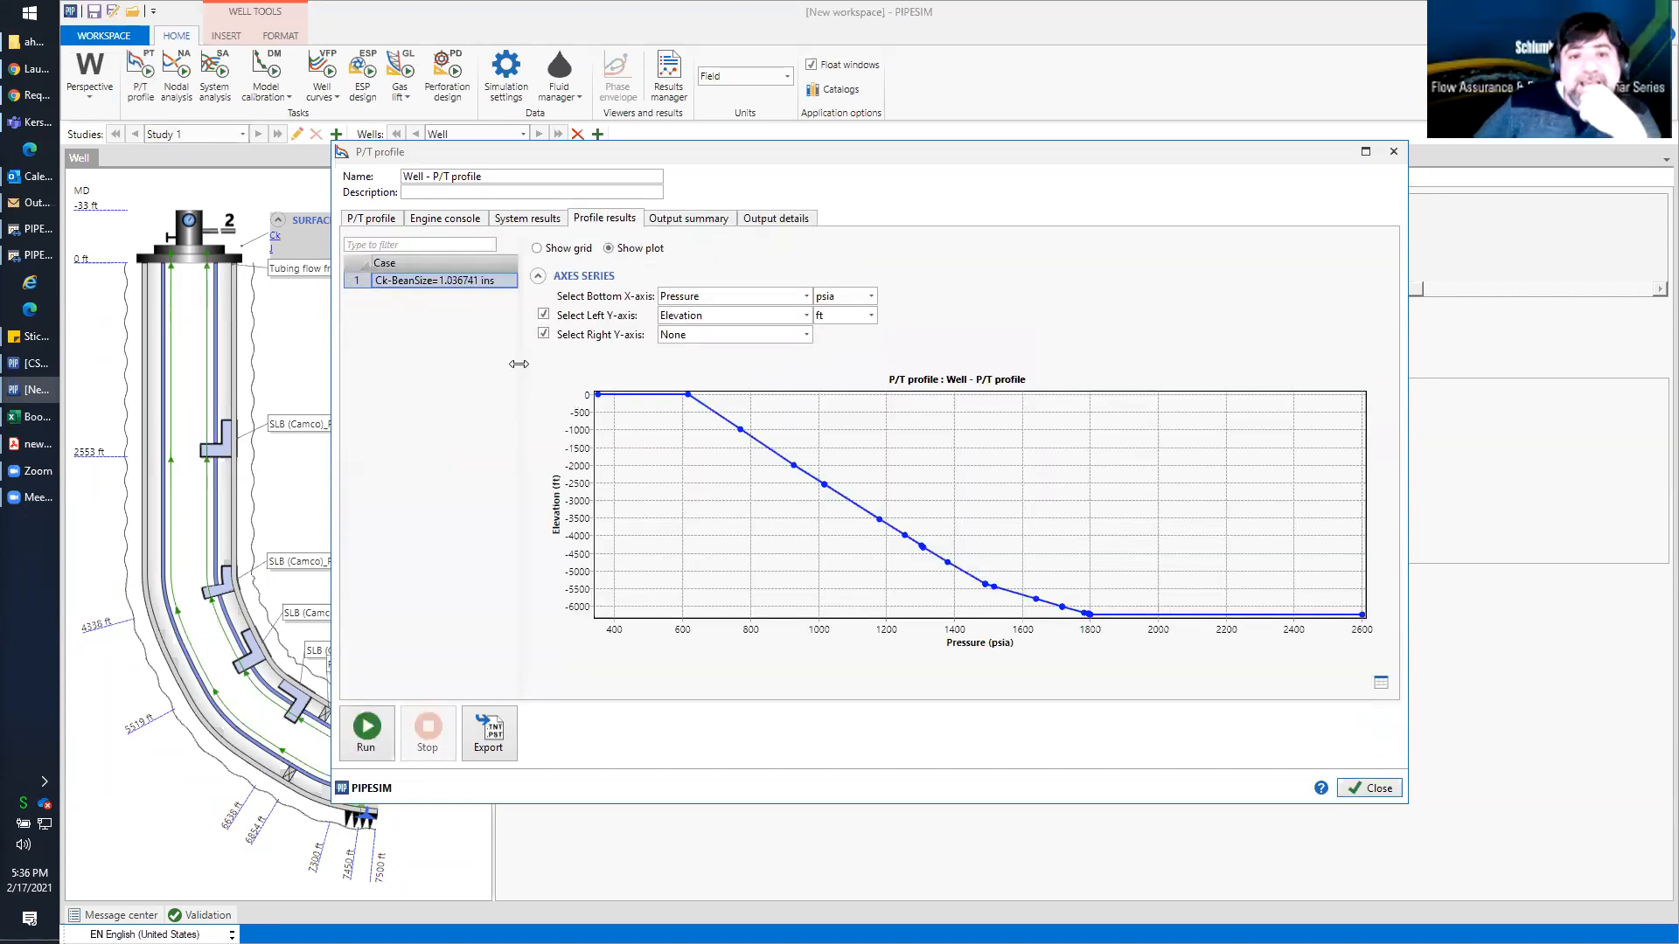
pyautogui.moveTo(518, 368); pyautogui.dragTo(577, 349)
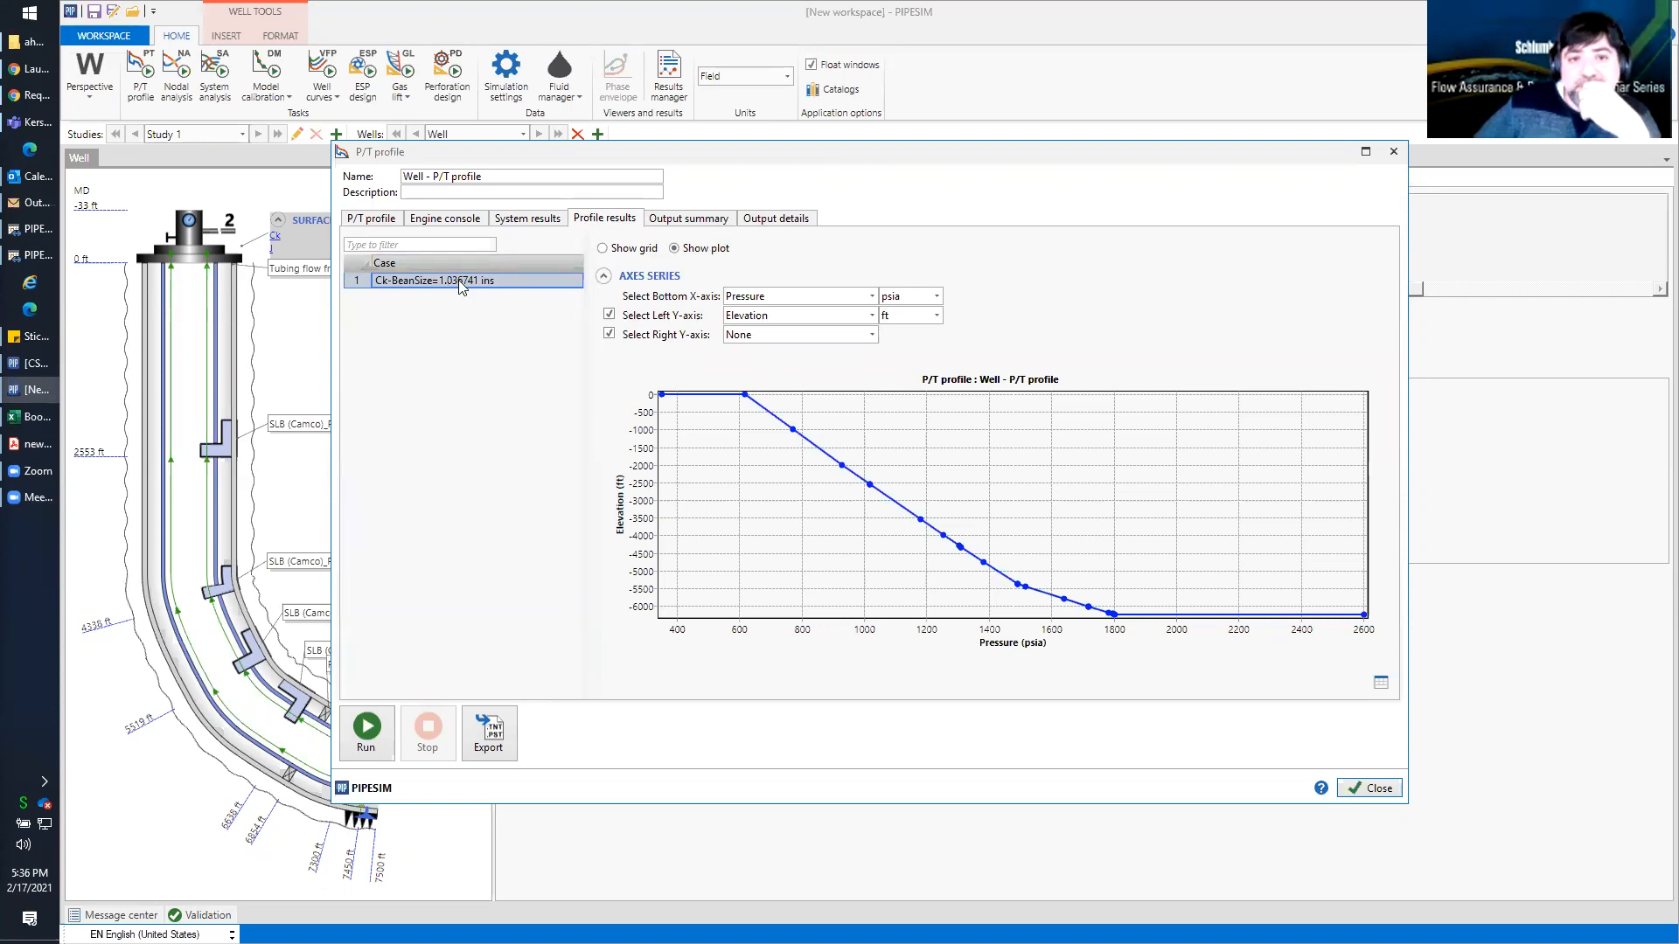
pyautogui.click(1369, 788)
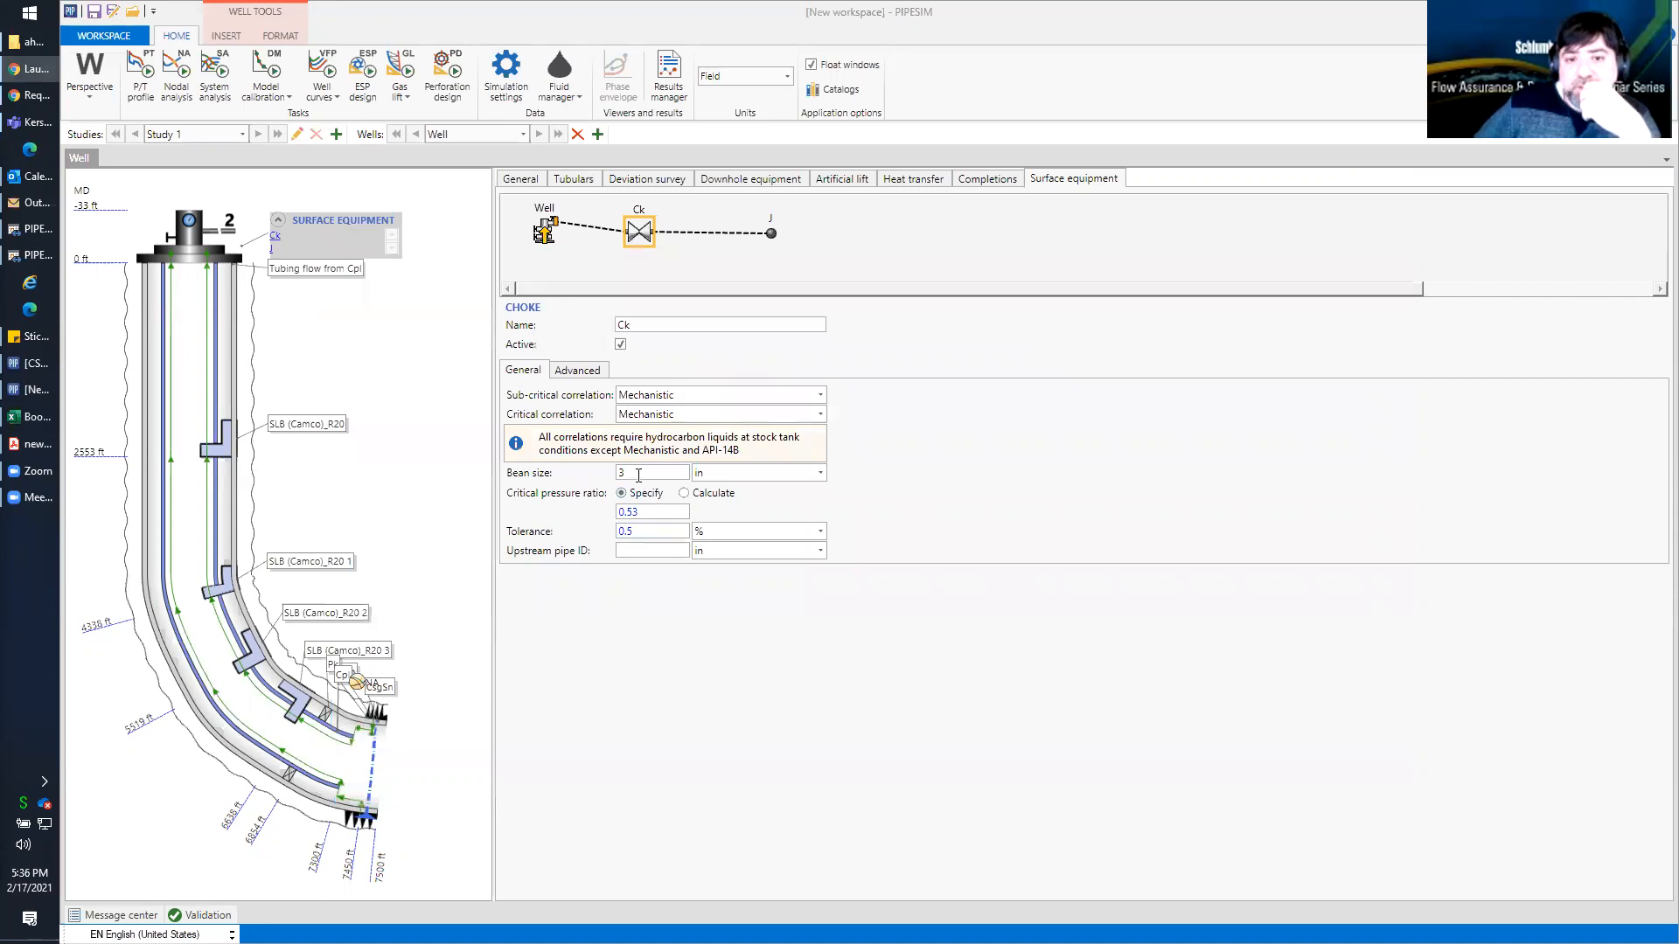
# Set the surface choke's bean size to 1.037 in
pyautogui.moveTo(637, 474); pyautogui.dragTo(589, 479)
pyautogui.write('1.037')
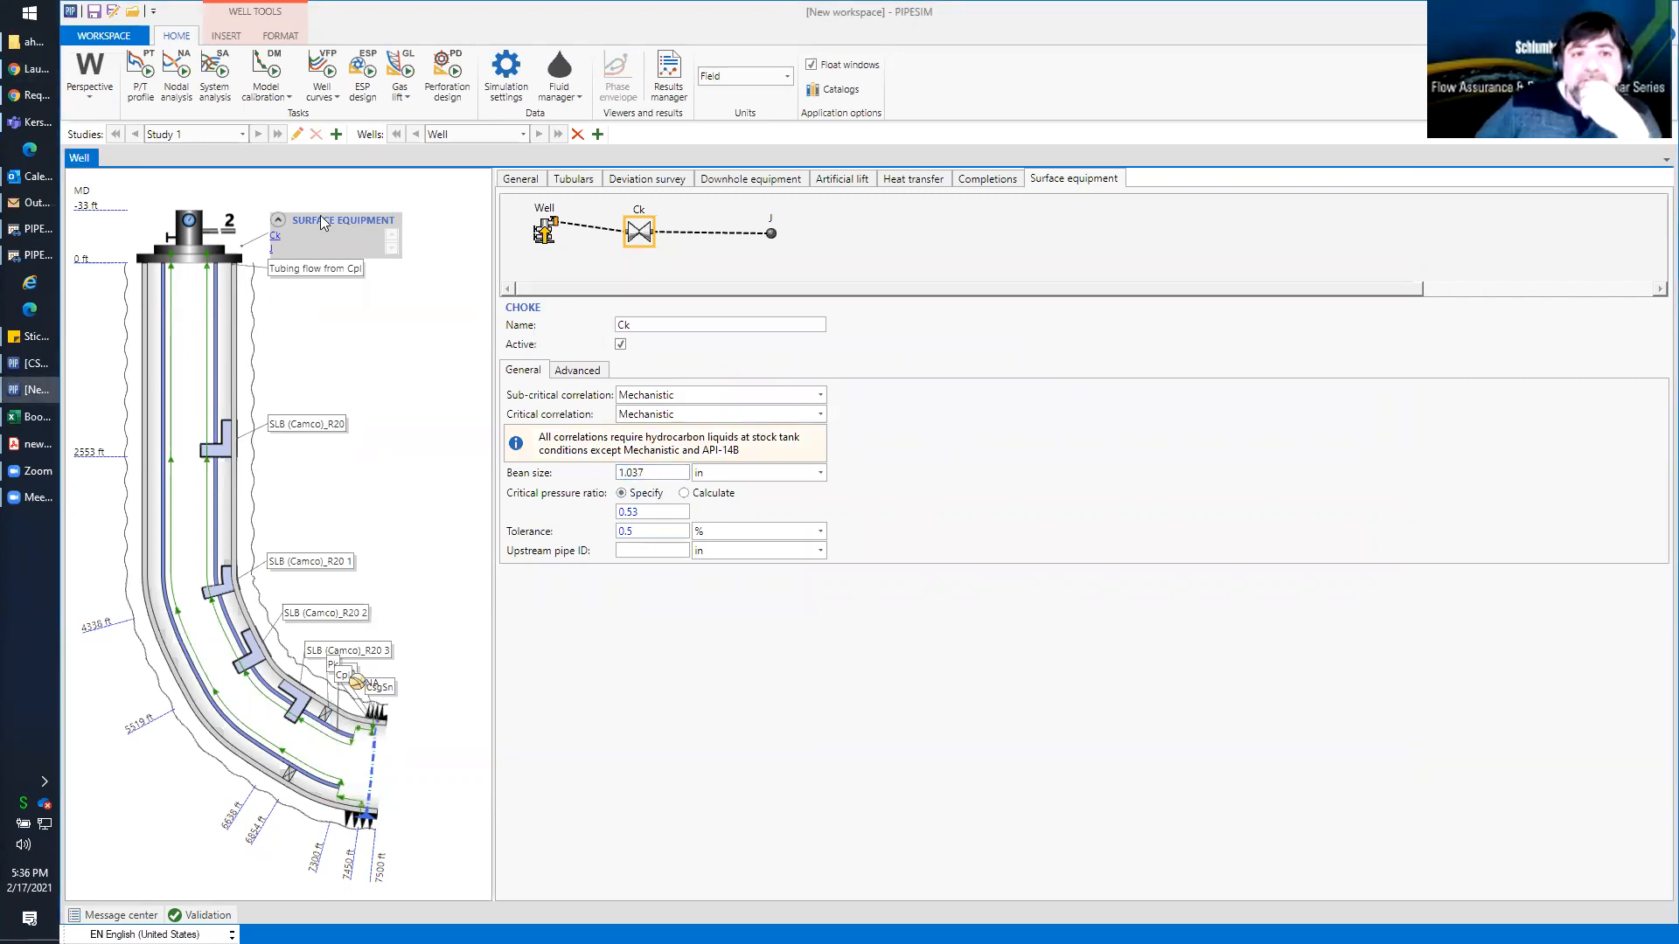
# Set the nodal analysis branch end to J and run the analysis with the 350 psia outlet pressure
pyautogui.click(176, 88)
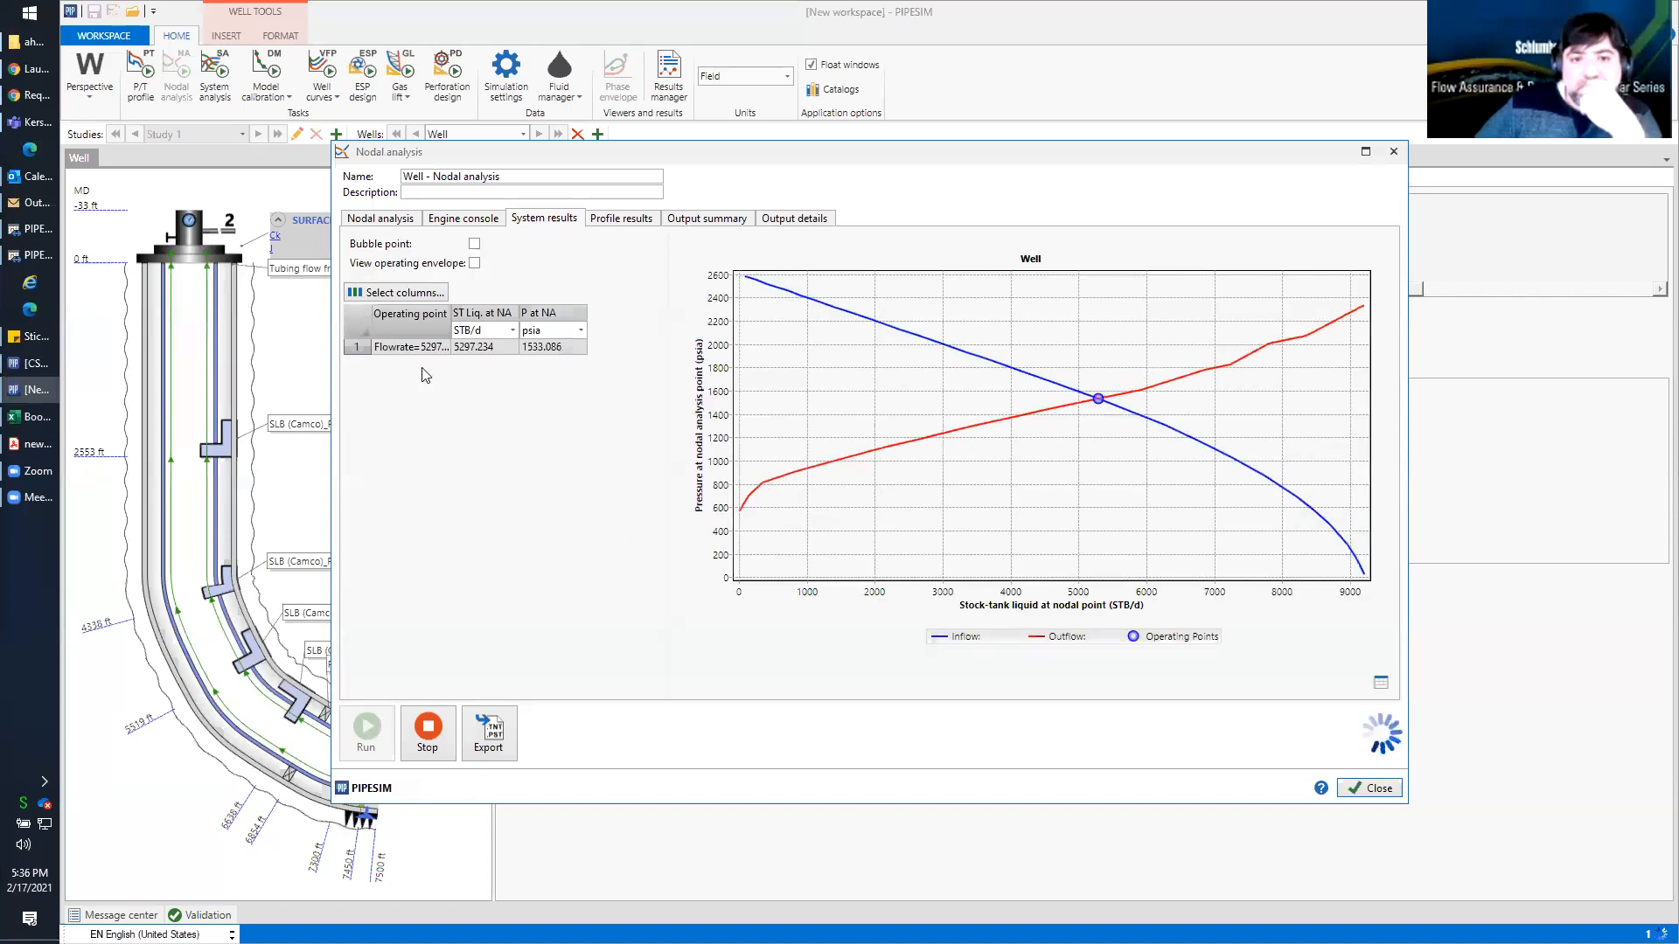
pyautogui.click(381, 219)
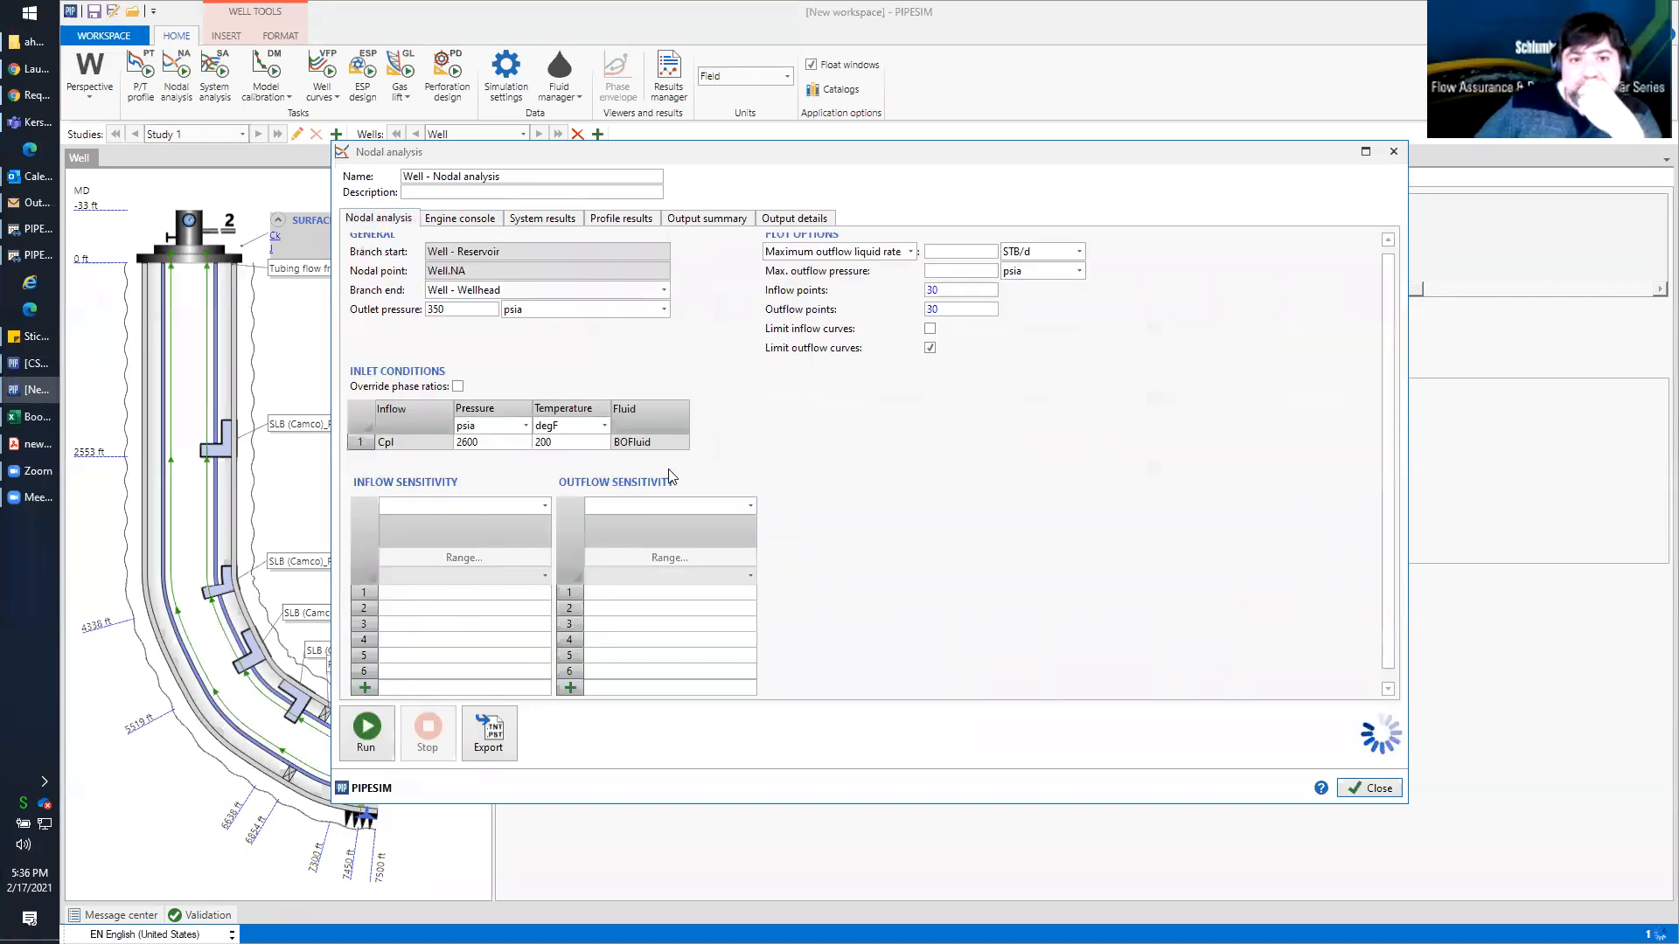
pyautogui.click(542, 297)
pyautogui.click(514, 350)
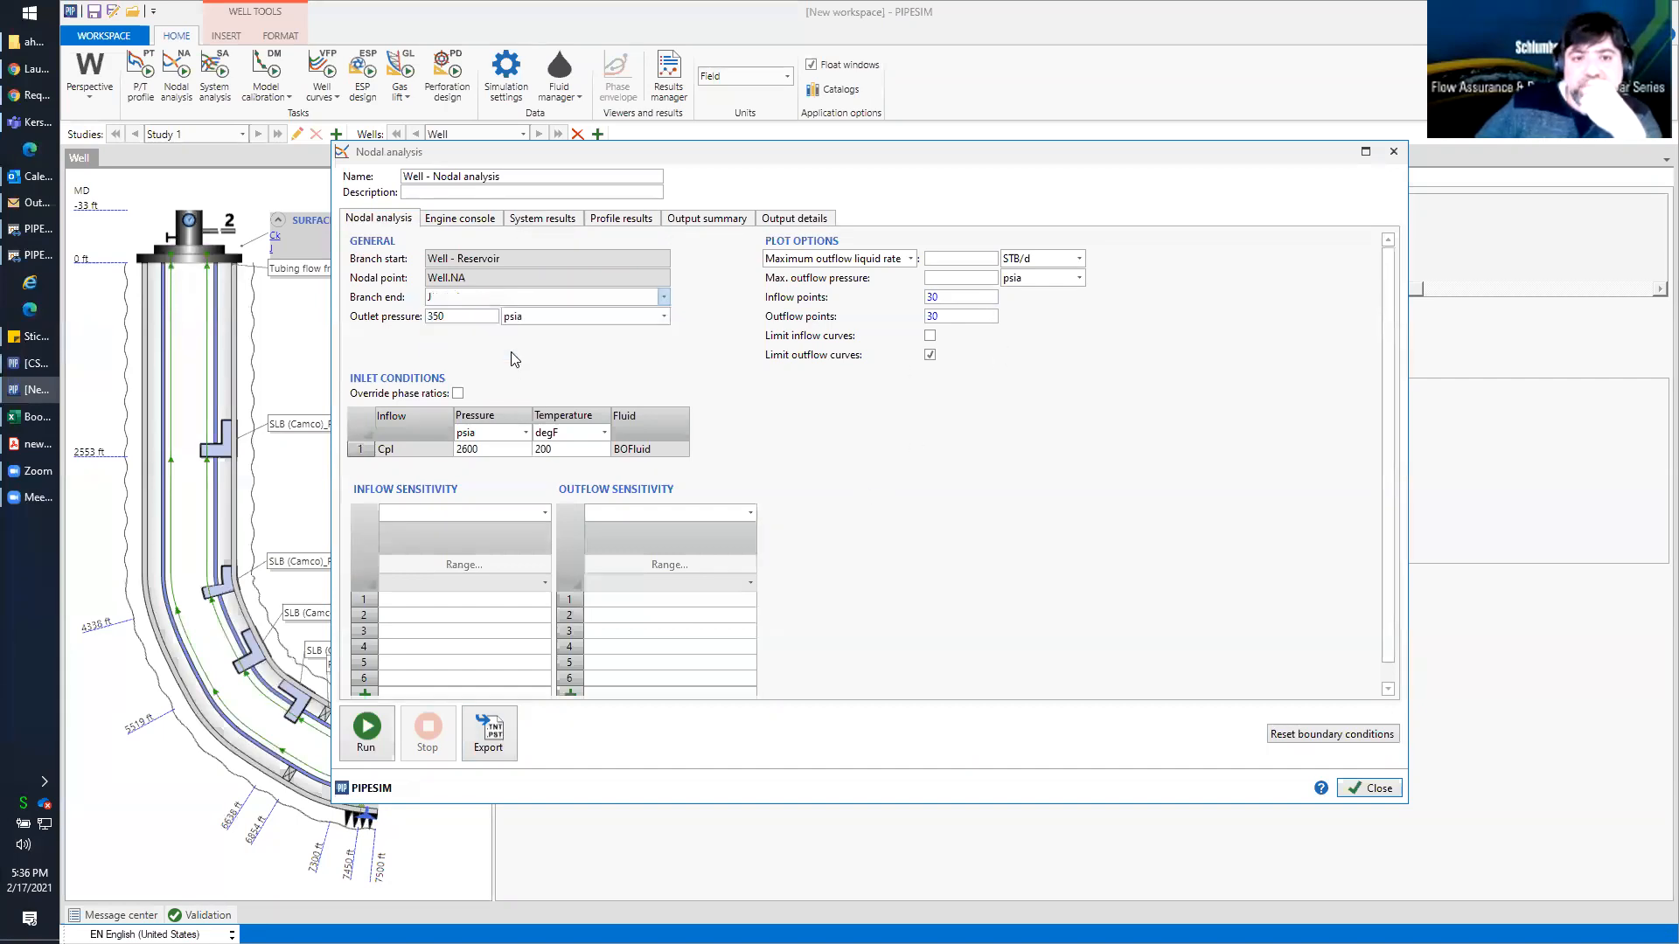
pyautogui.click(661, 298)
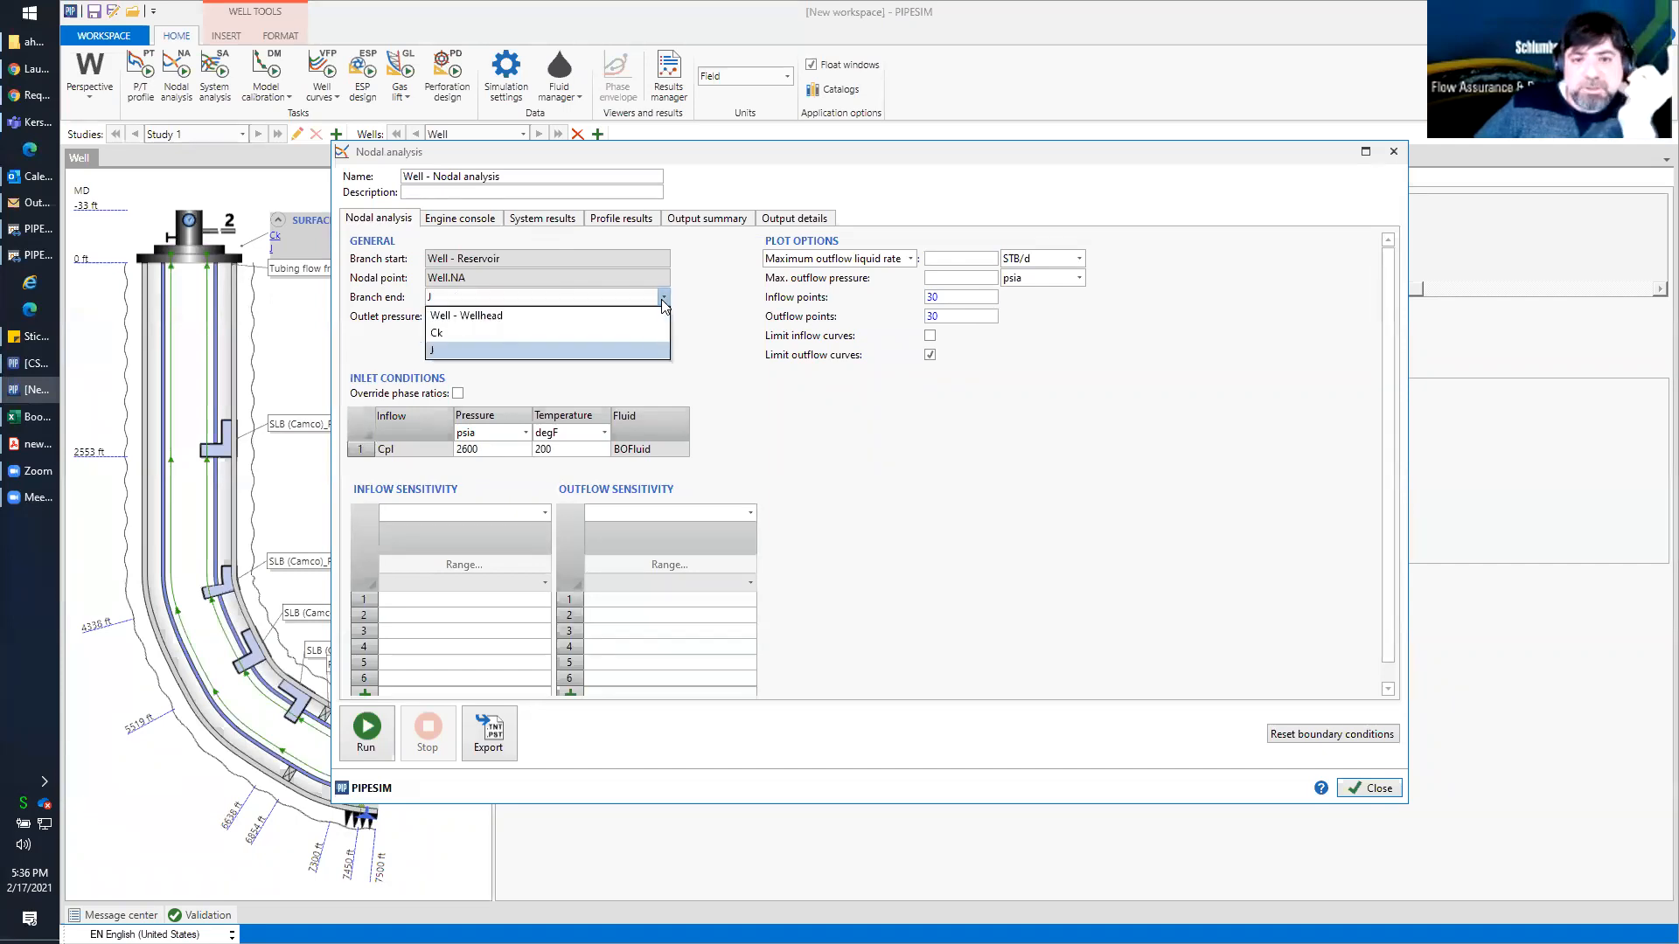
pyautogui.click(619, 317)
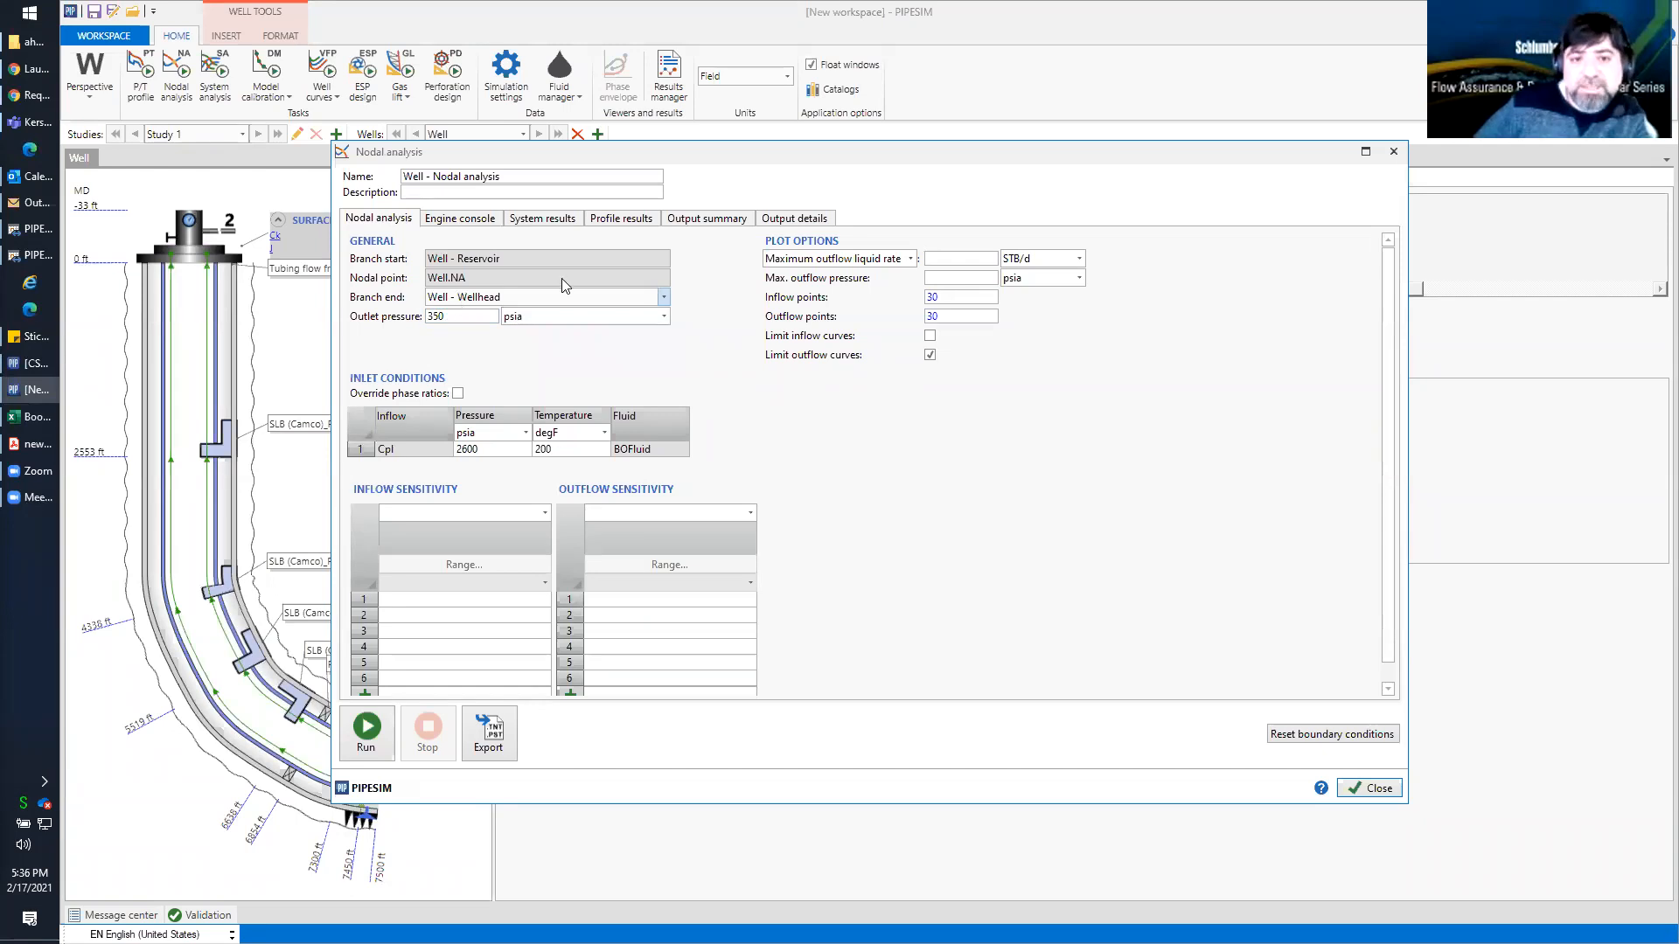
pyautogui.click(663, 297)
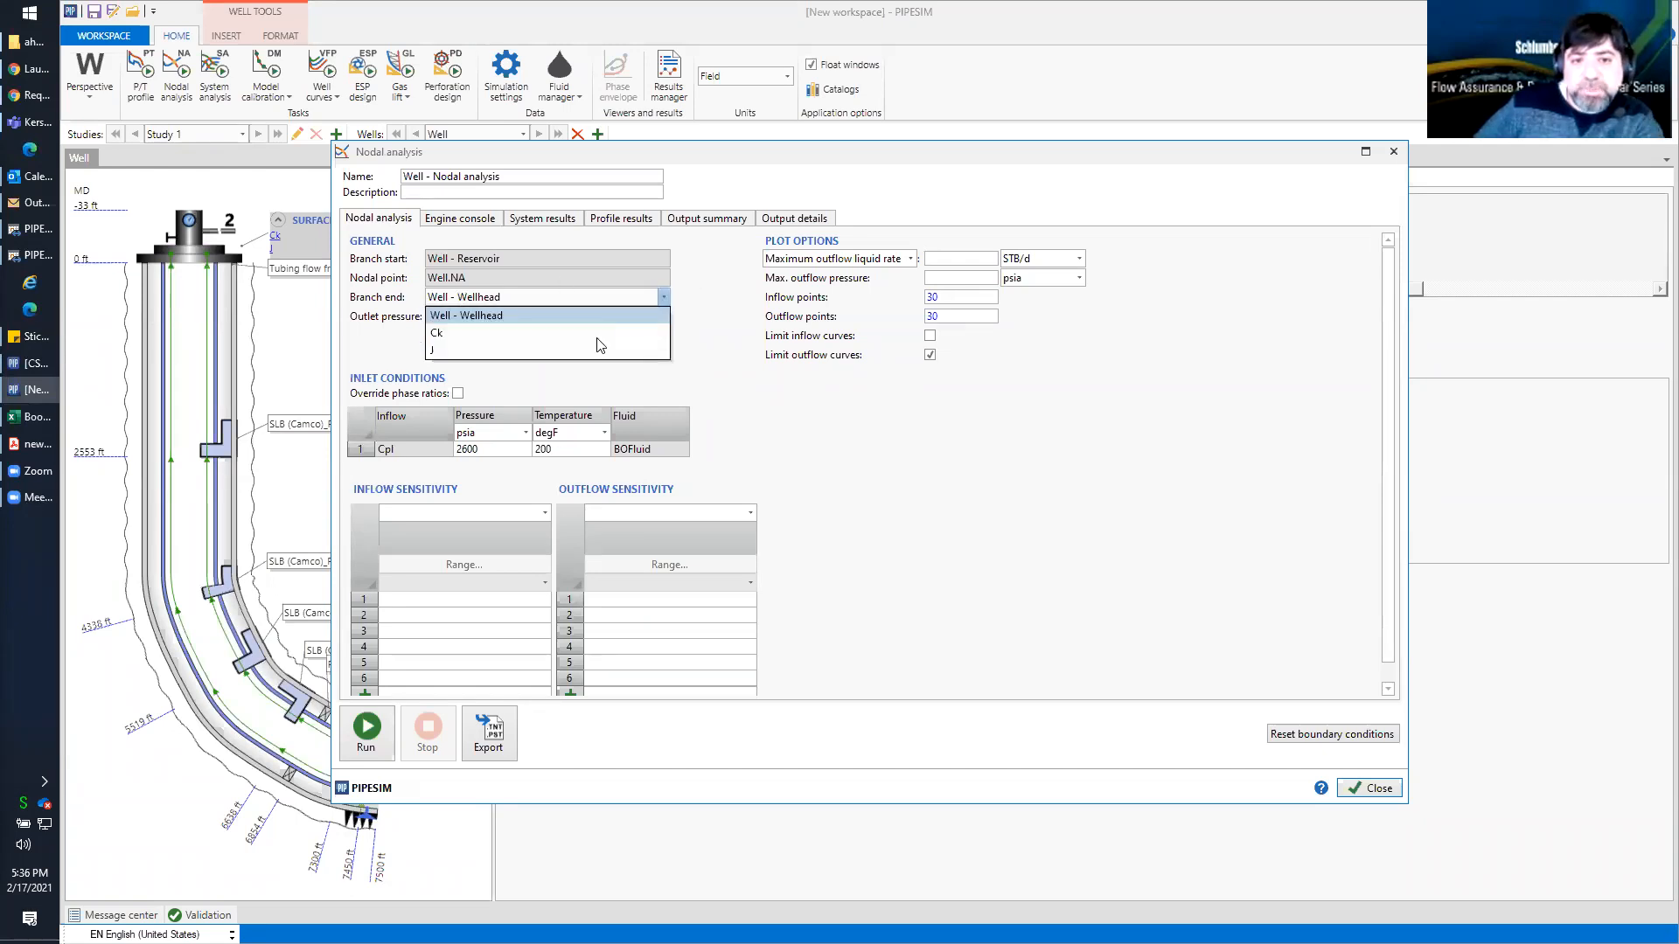
pyautogui.click(595, 349)
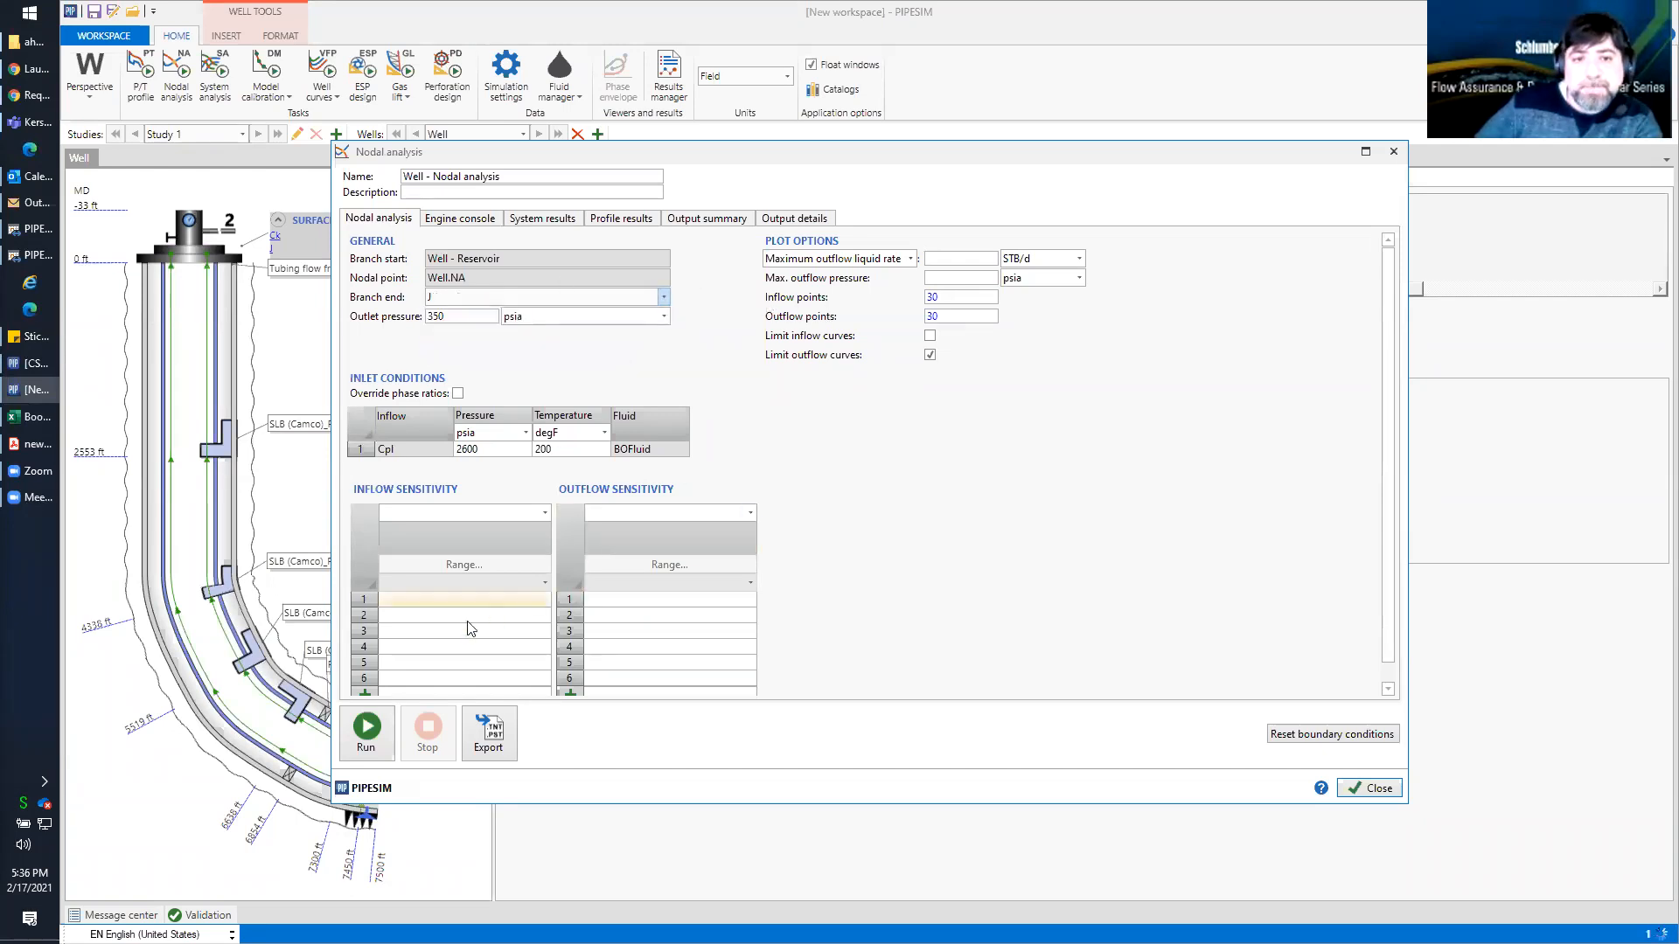
pyautogui.click(368, 733)
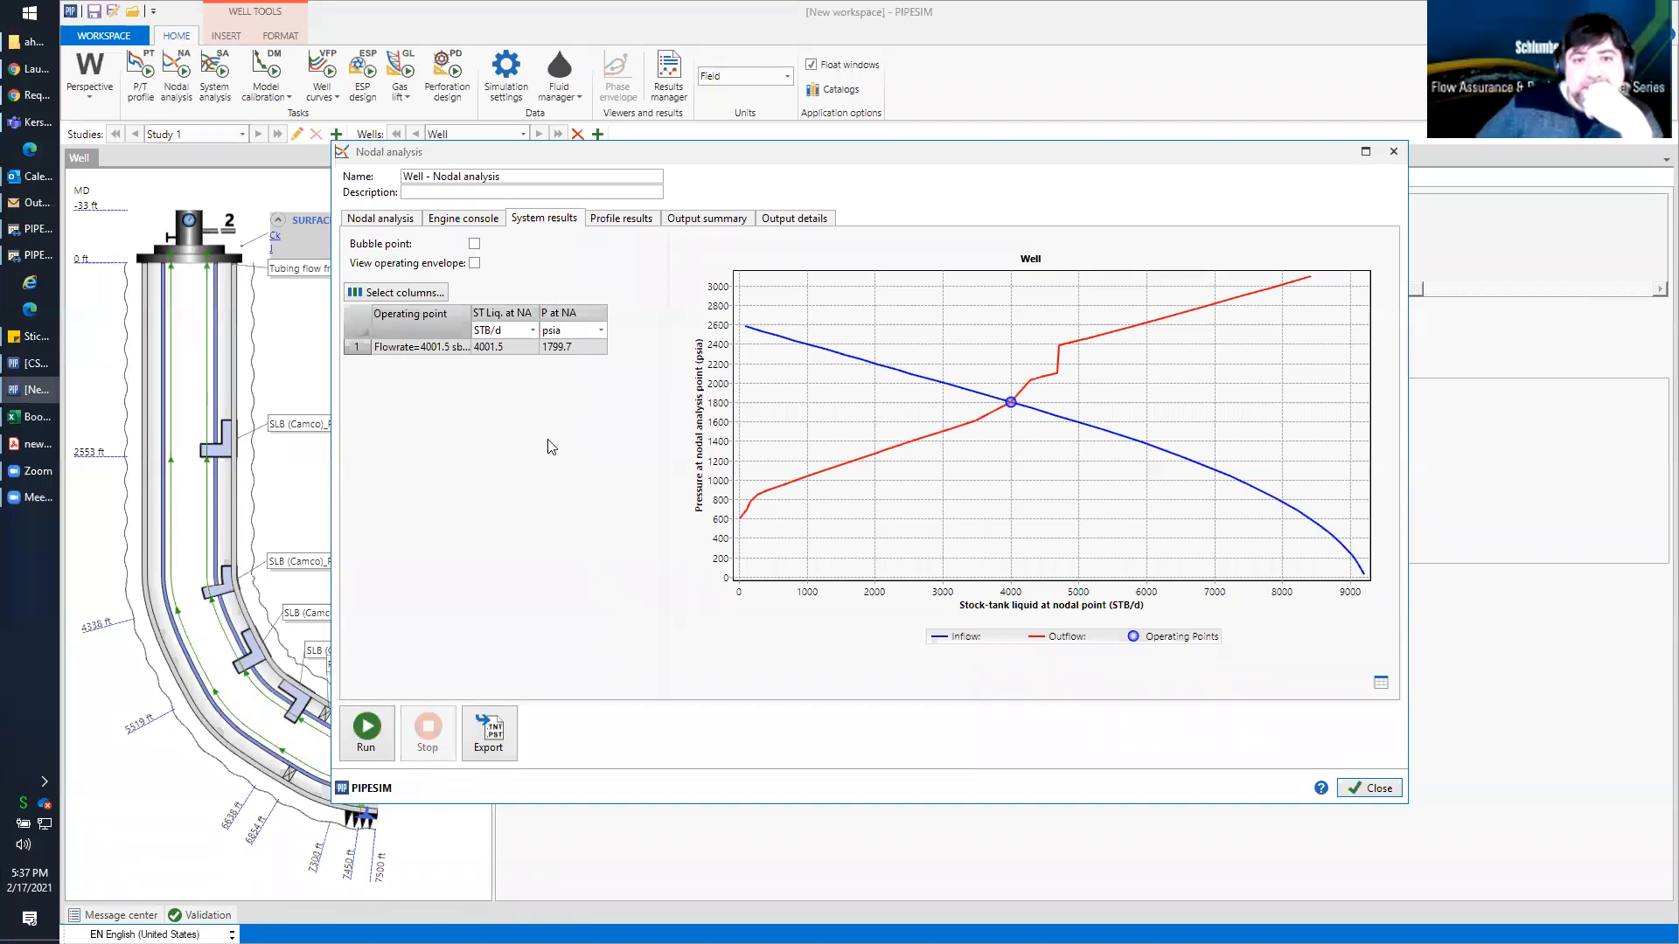
pyautogui.click(1372, 790)
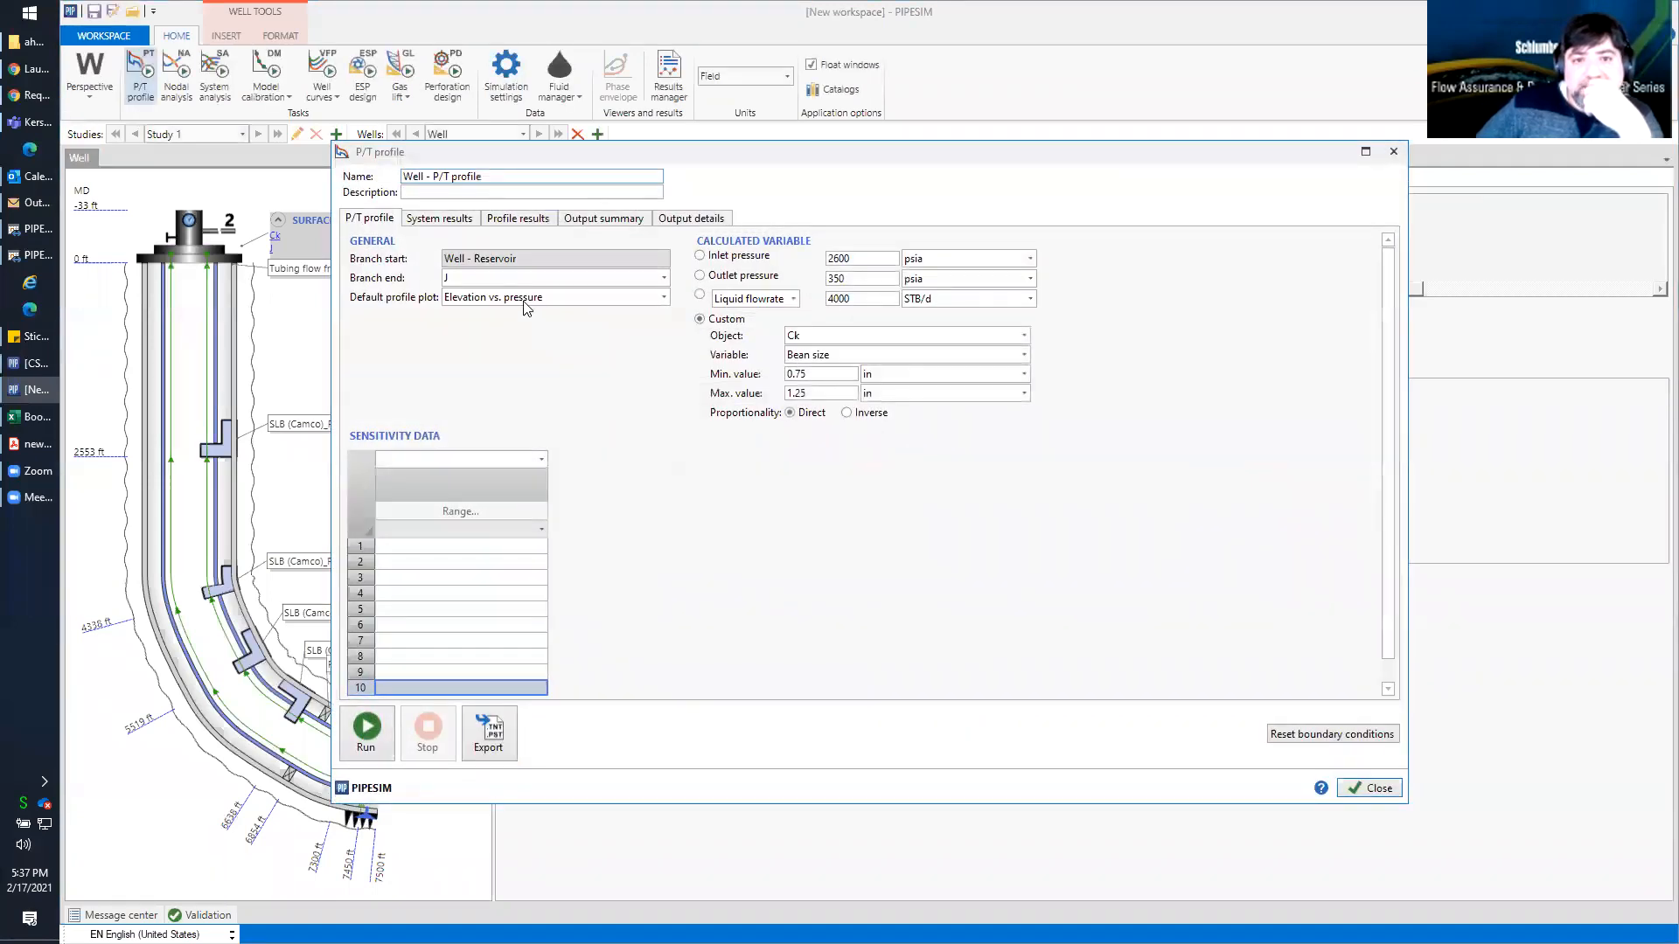
# Switch the P/T profile's calculated variable to Liquid flowrate and run it
pyautogui.click(701, 298)
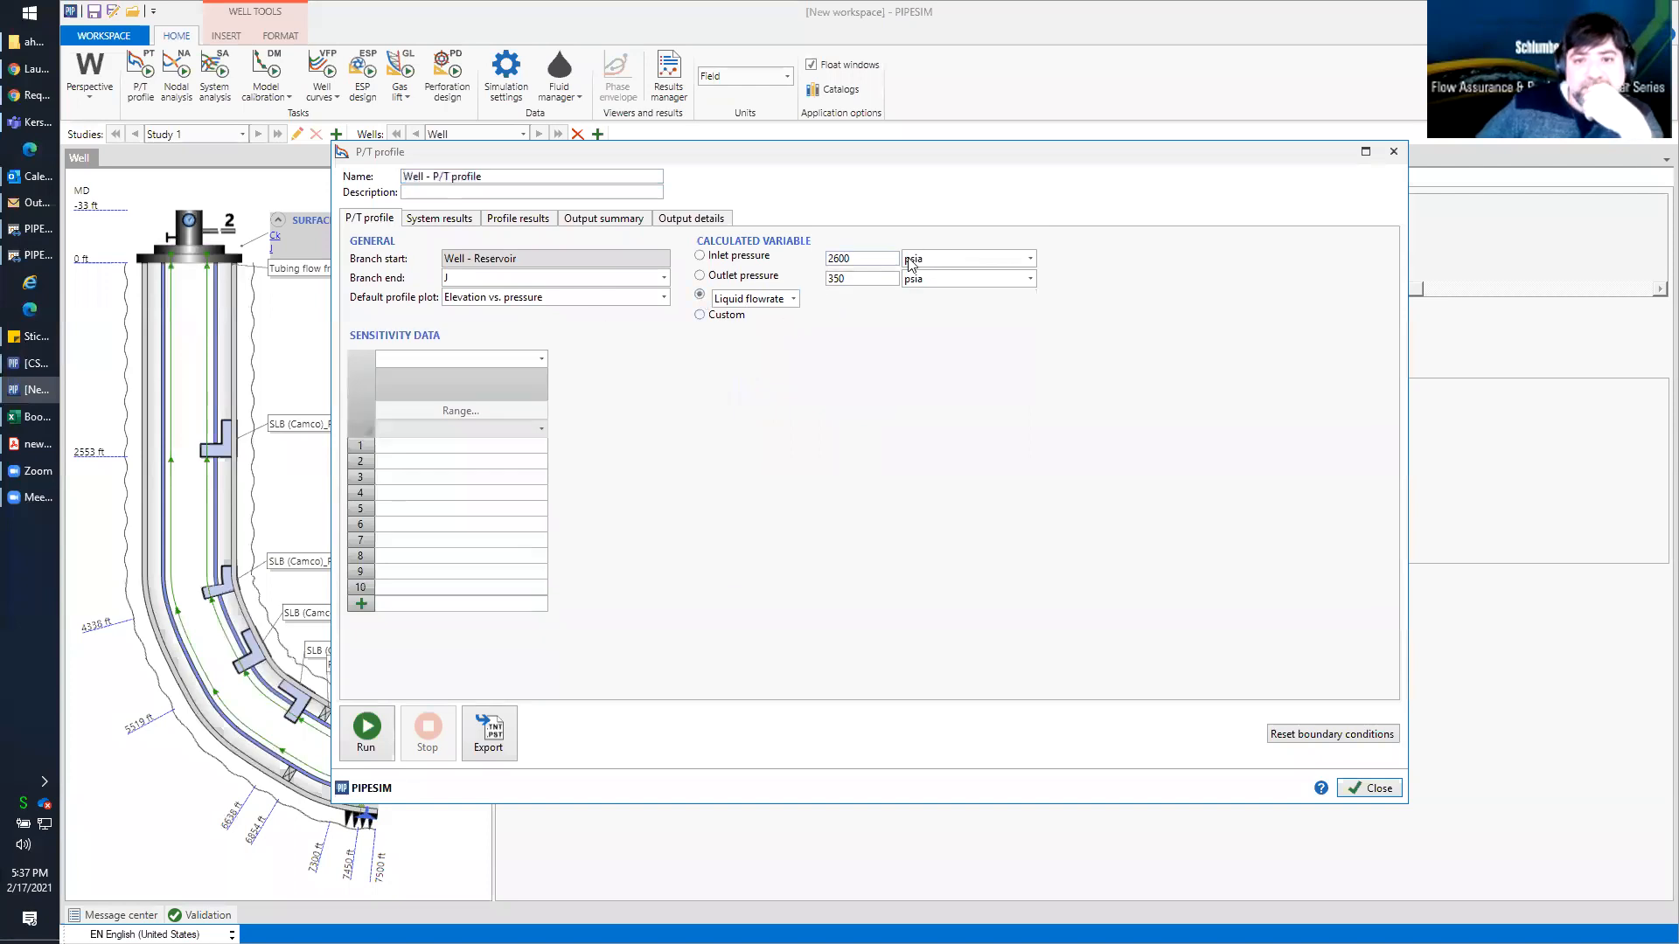
pyautogui.click(367, 728)
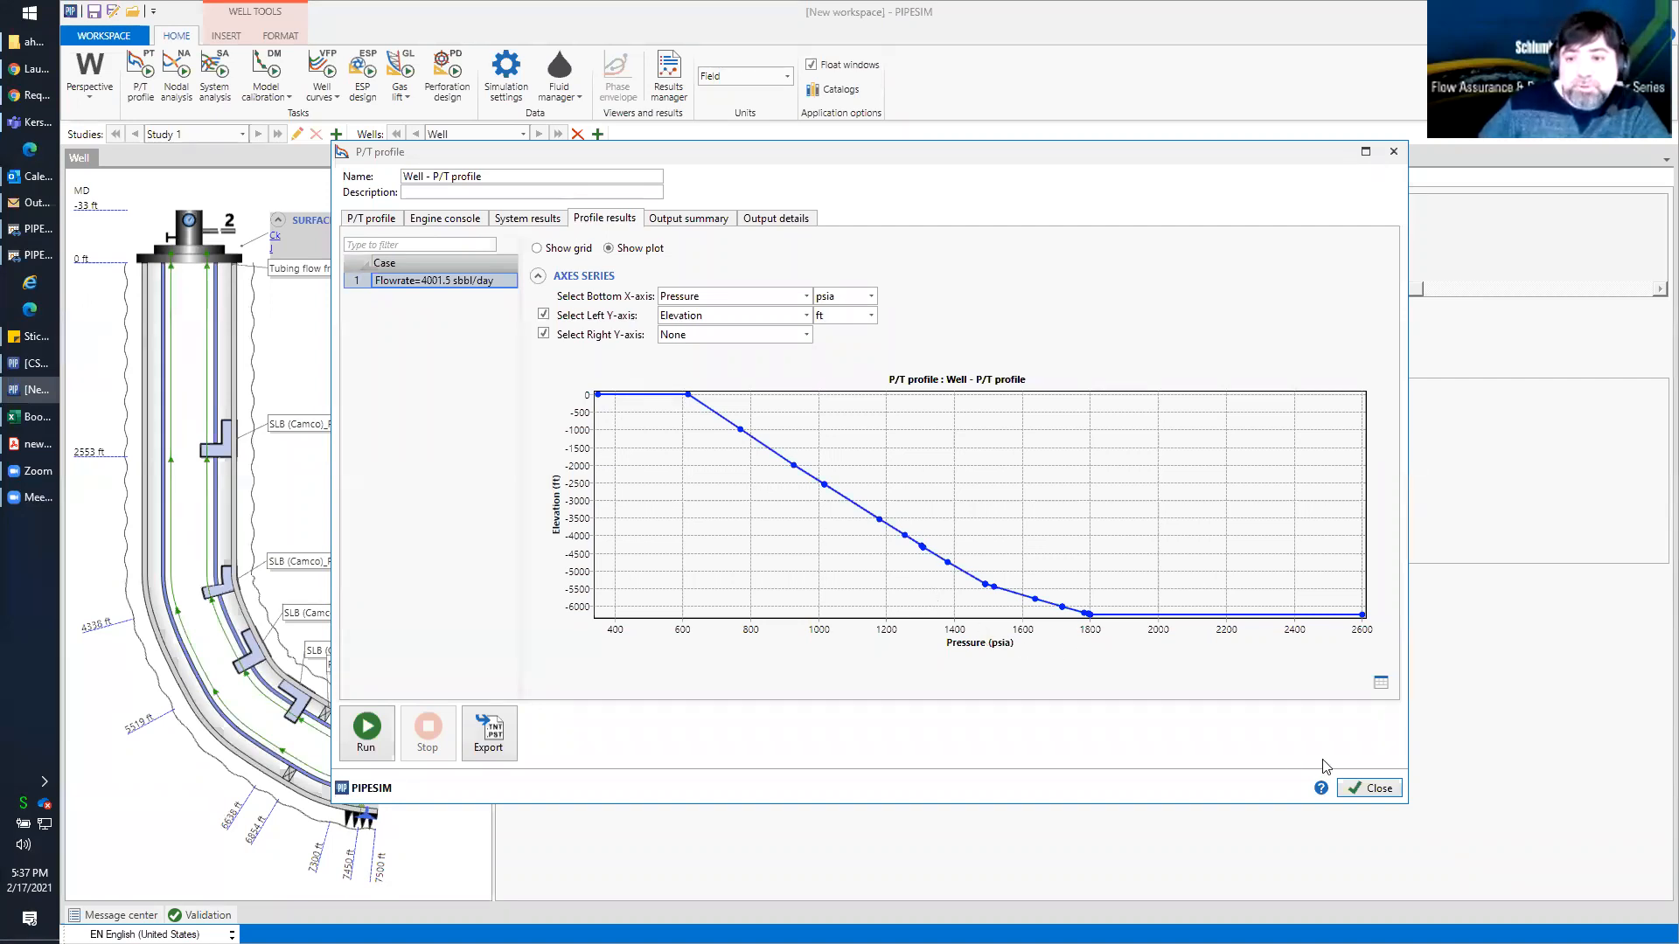
pyautogui.click(1369, 788)
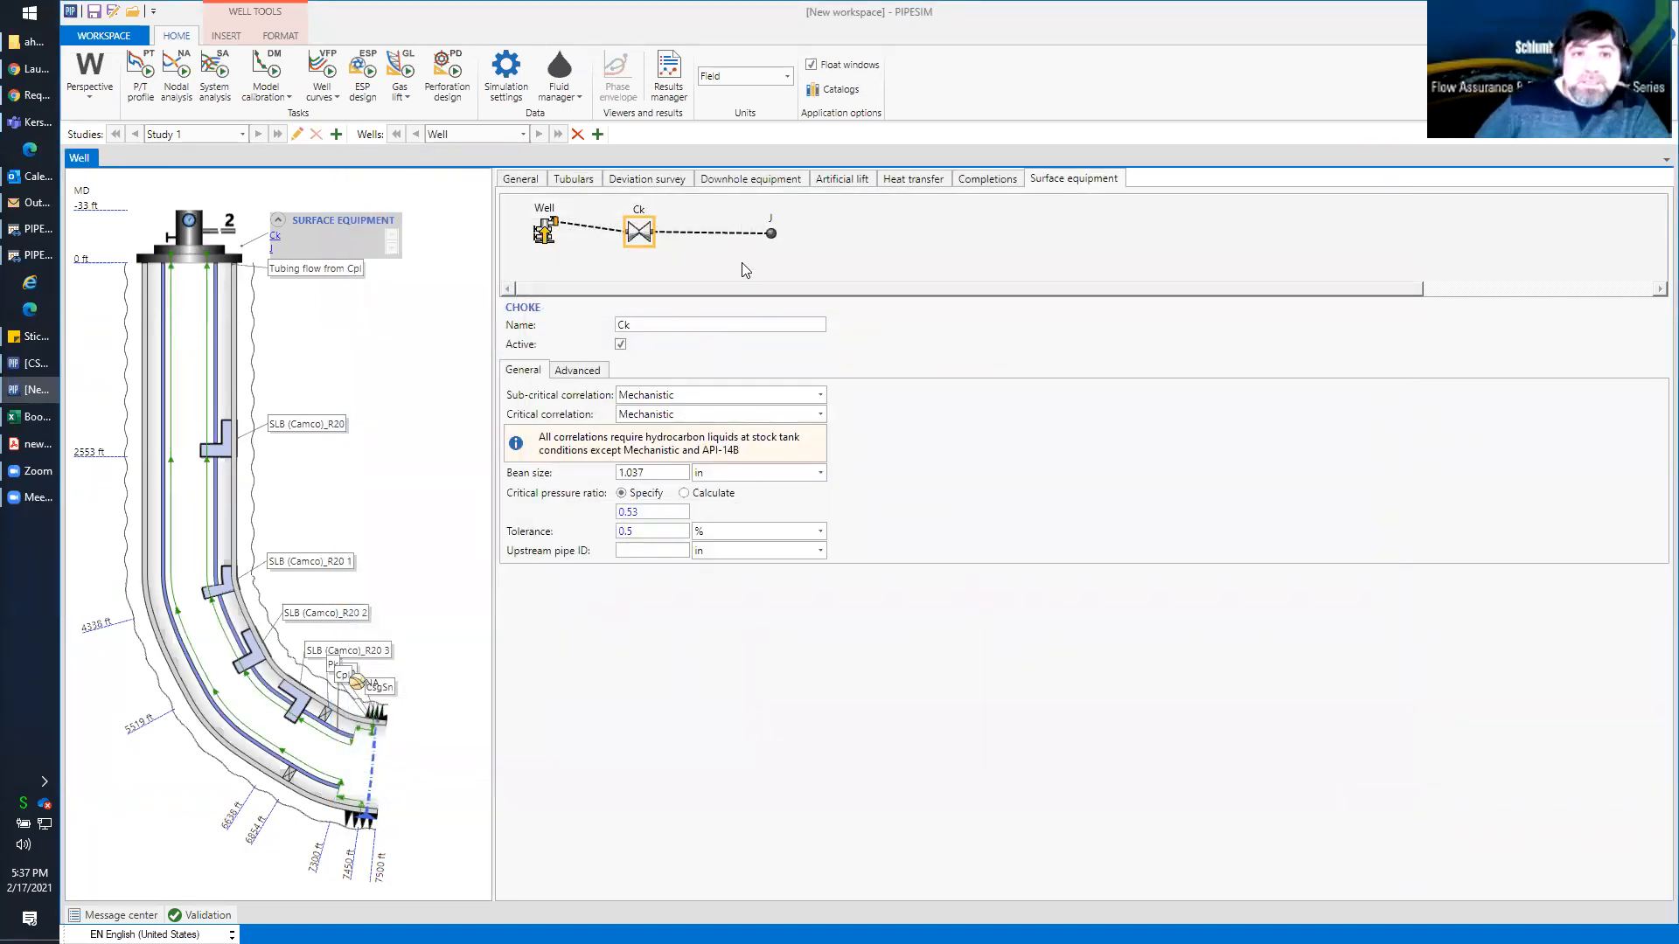
# Start a gas lift response task for the well and set its production outlet pressure to 350 psia
pyautogui.click(328, 93)
pyautogui.click(383, 24)
pyautogui.click(405, 96)
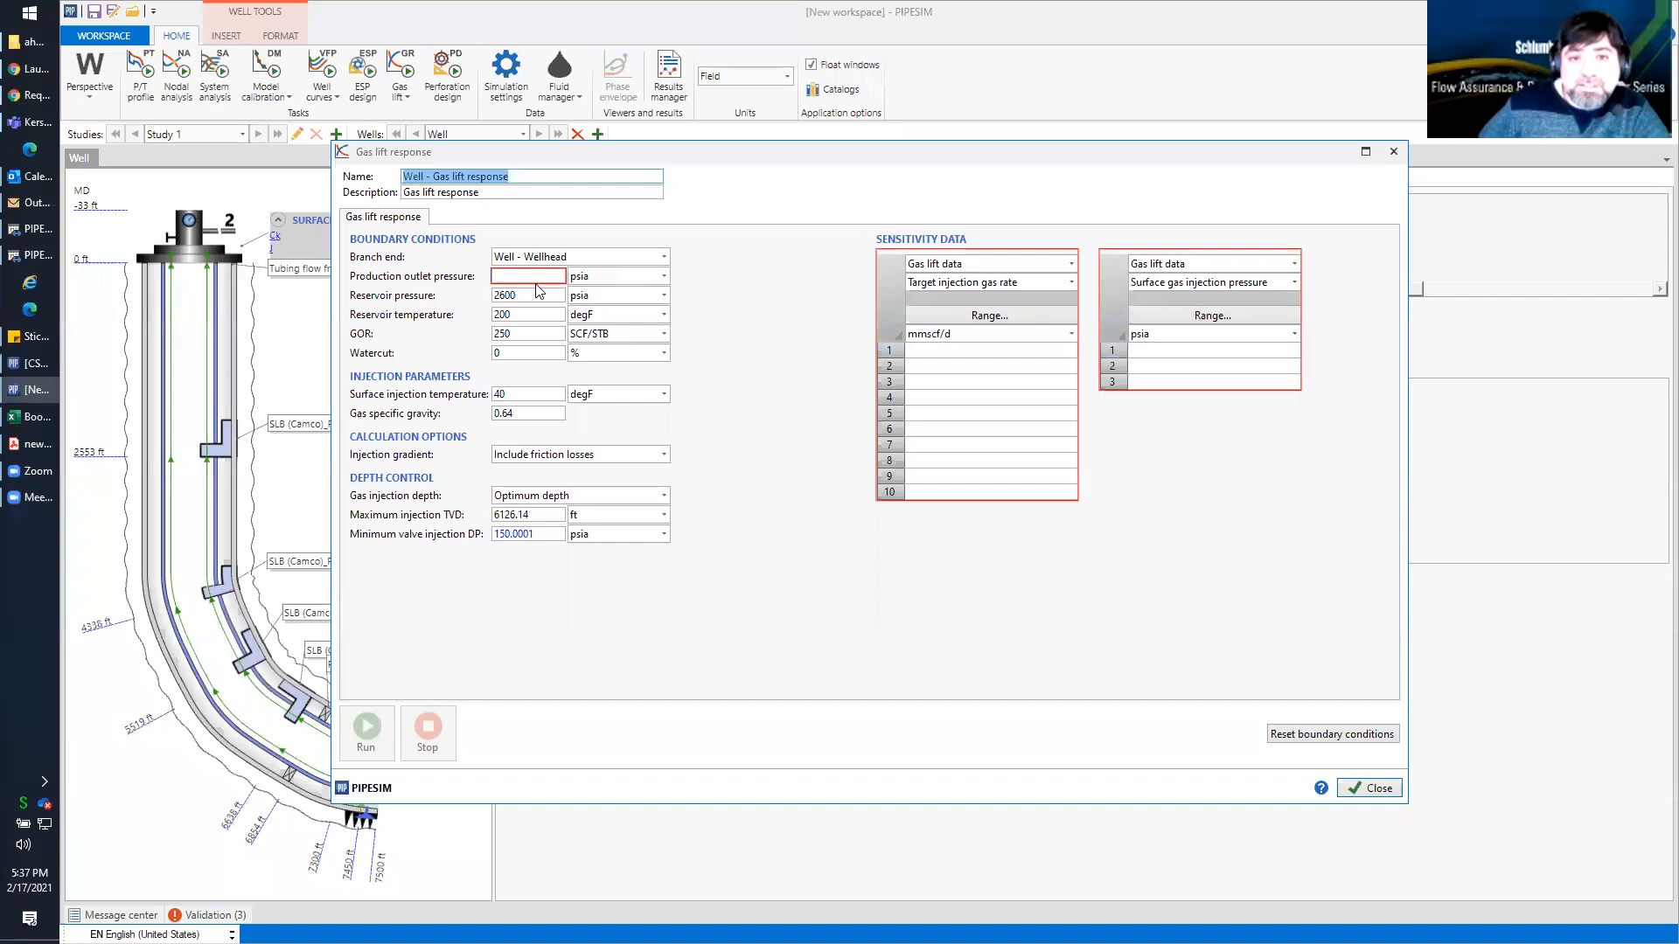
pyautogui.click(498, 277)
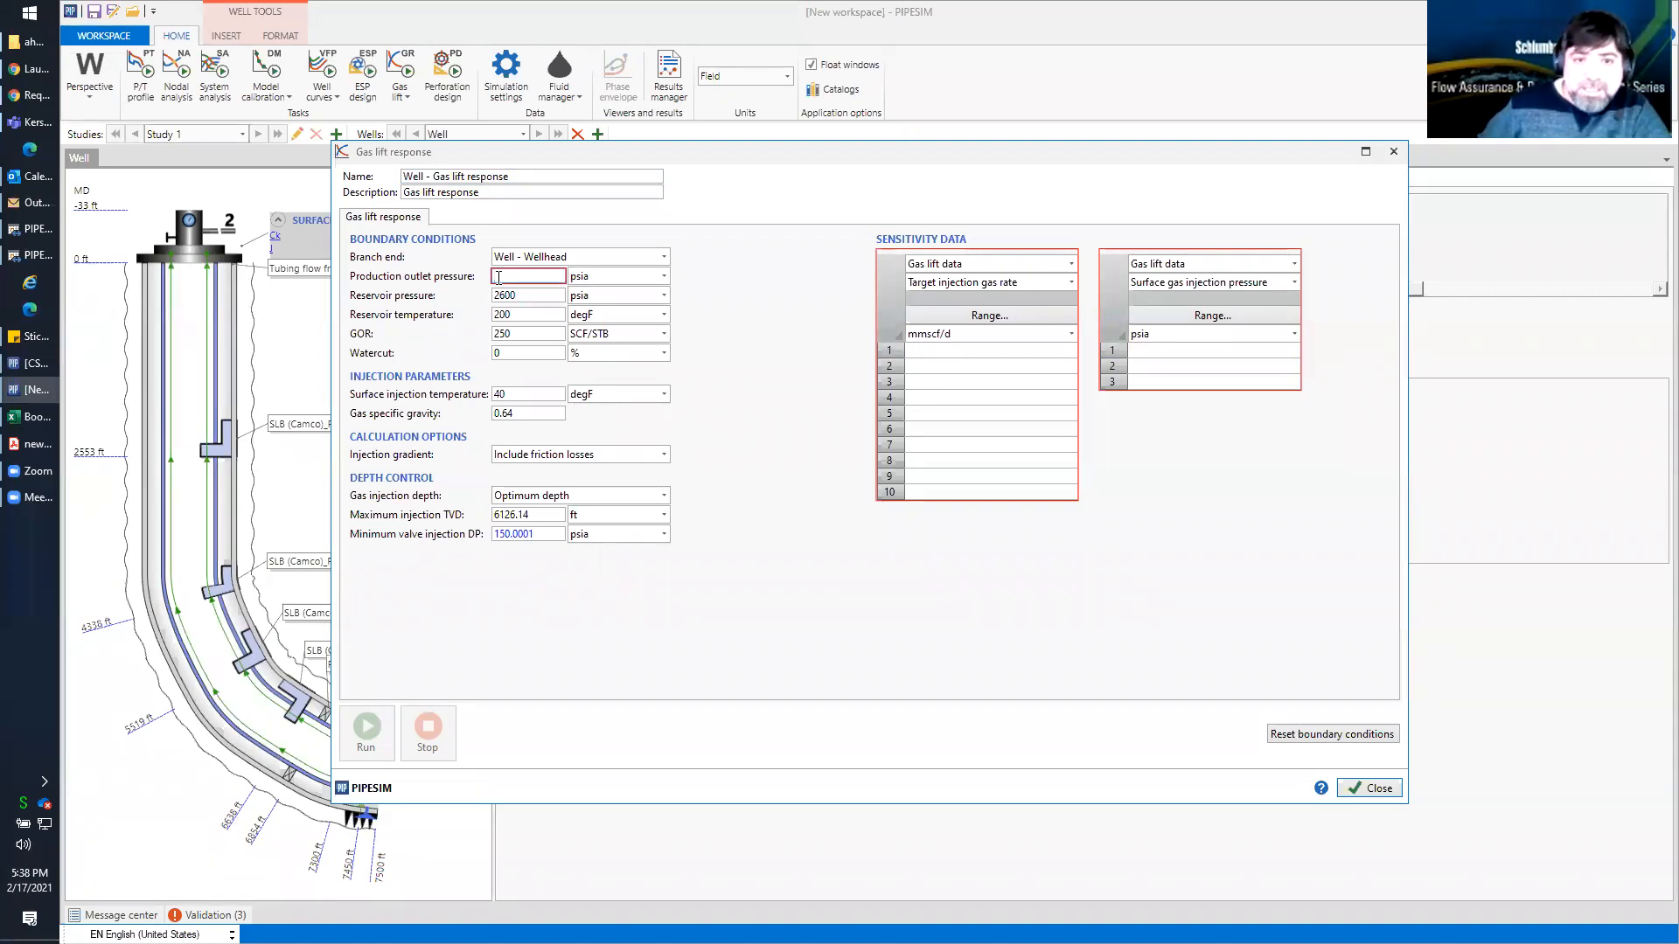
pyautogui.write('350')
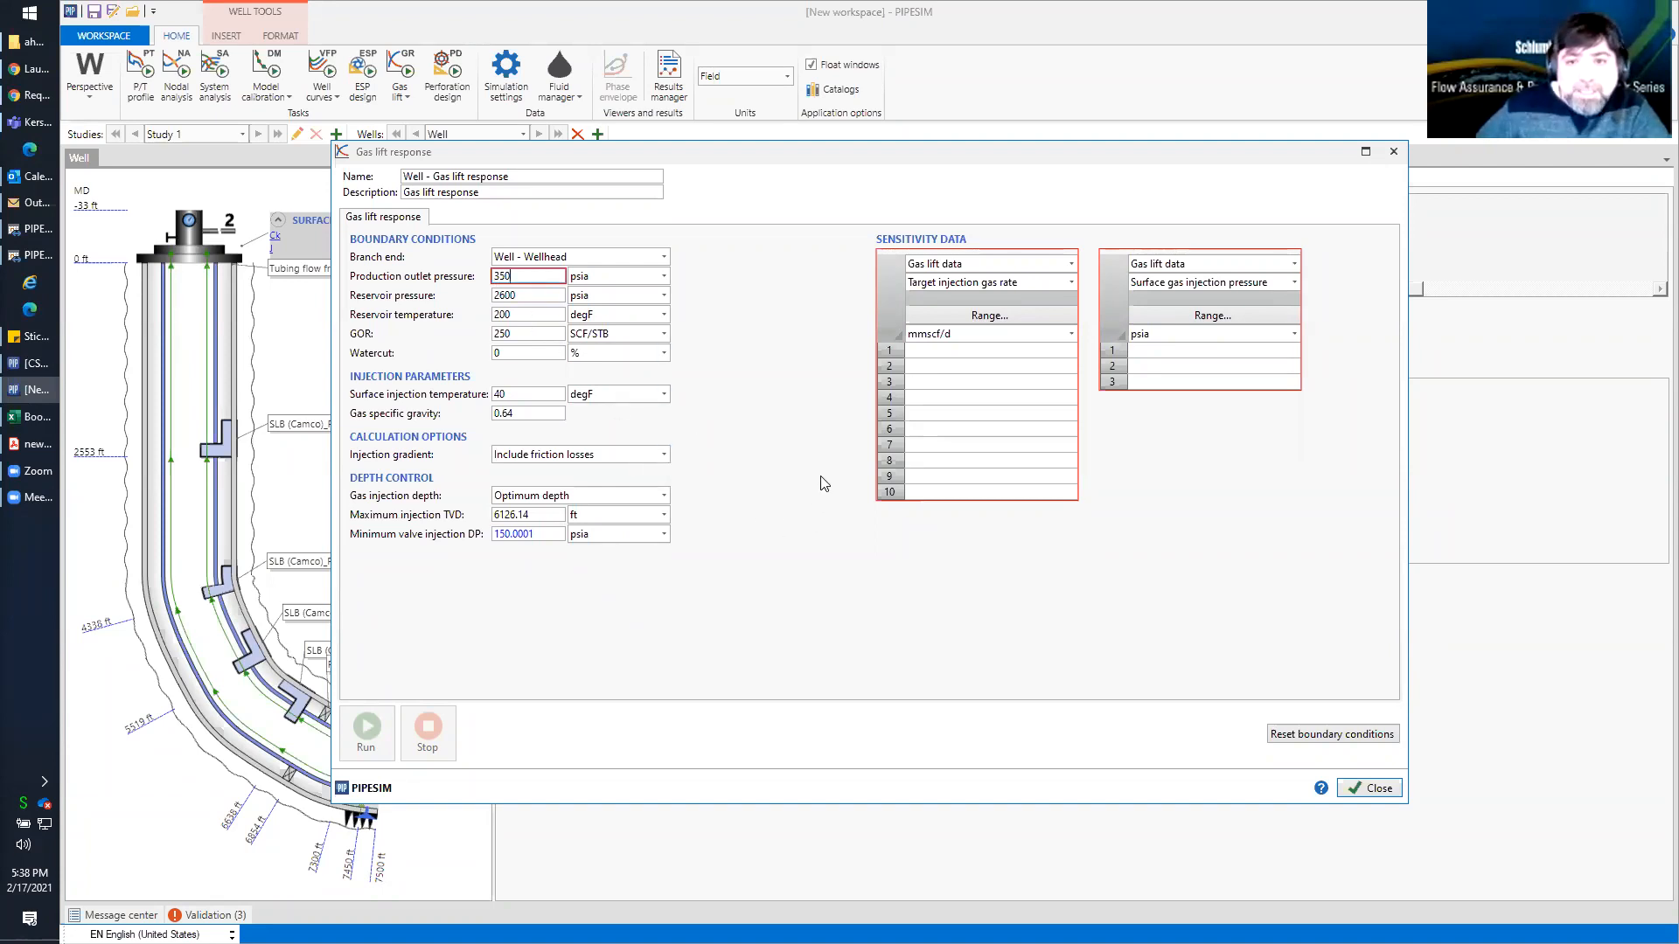
# Define a target injection gas rate range starting at 0.1 and ending at 6 mmscf/d, with a step of 0.3 mmscf/d
pyautogui.click(989, 315)
pyautogui.click(773, 427)
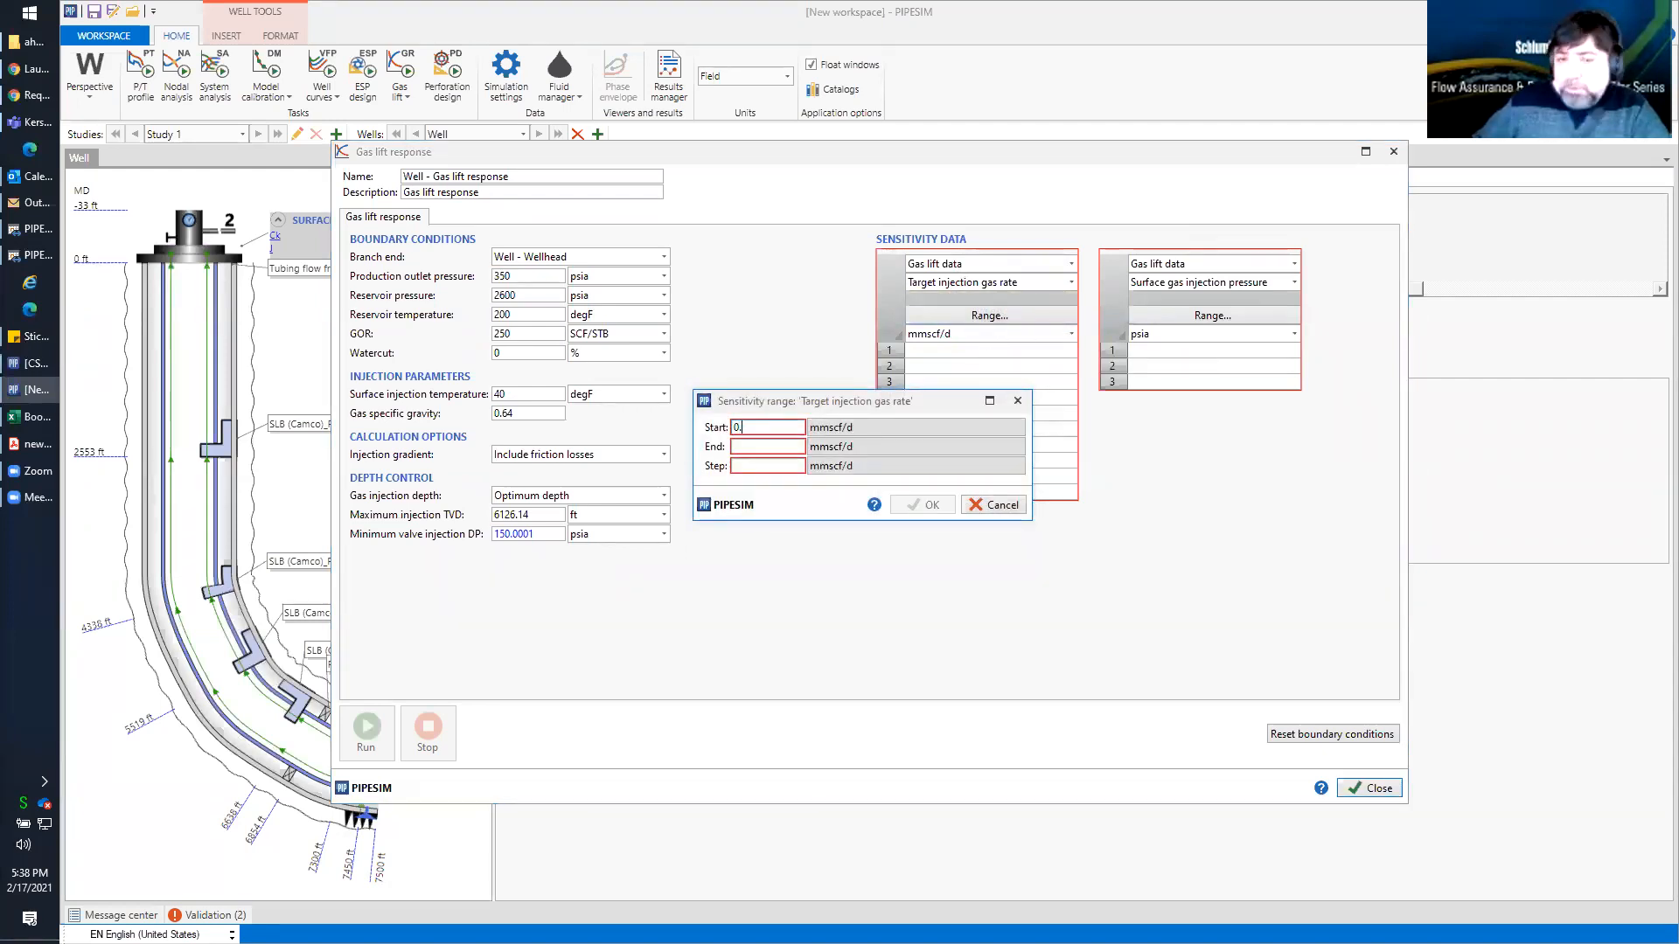
pyautogui.write('0.1')
pyautogui.press('Tab')
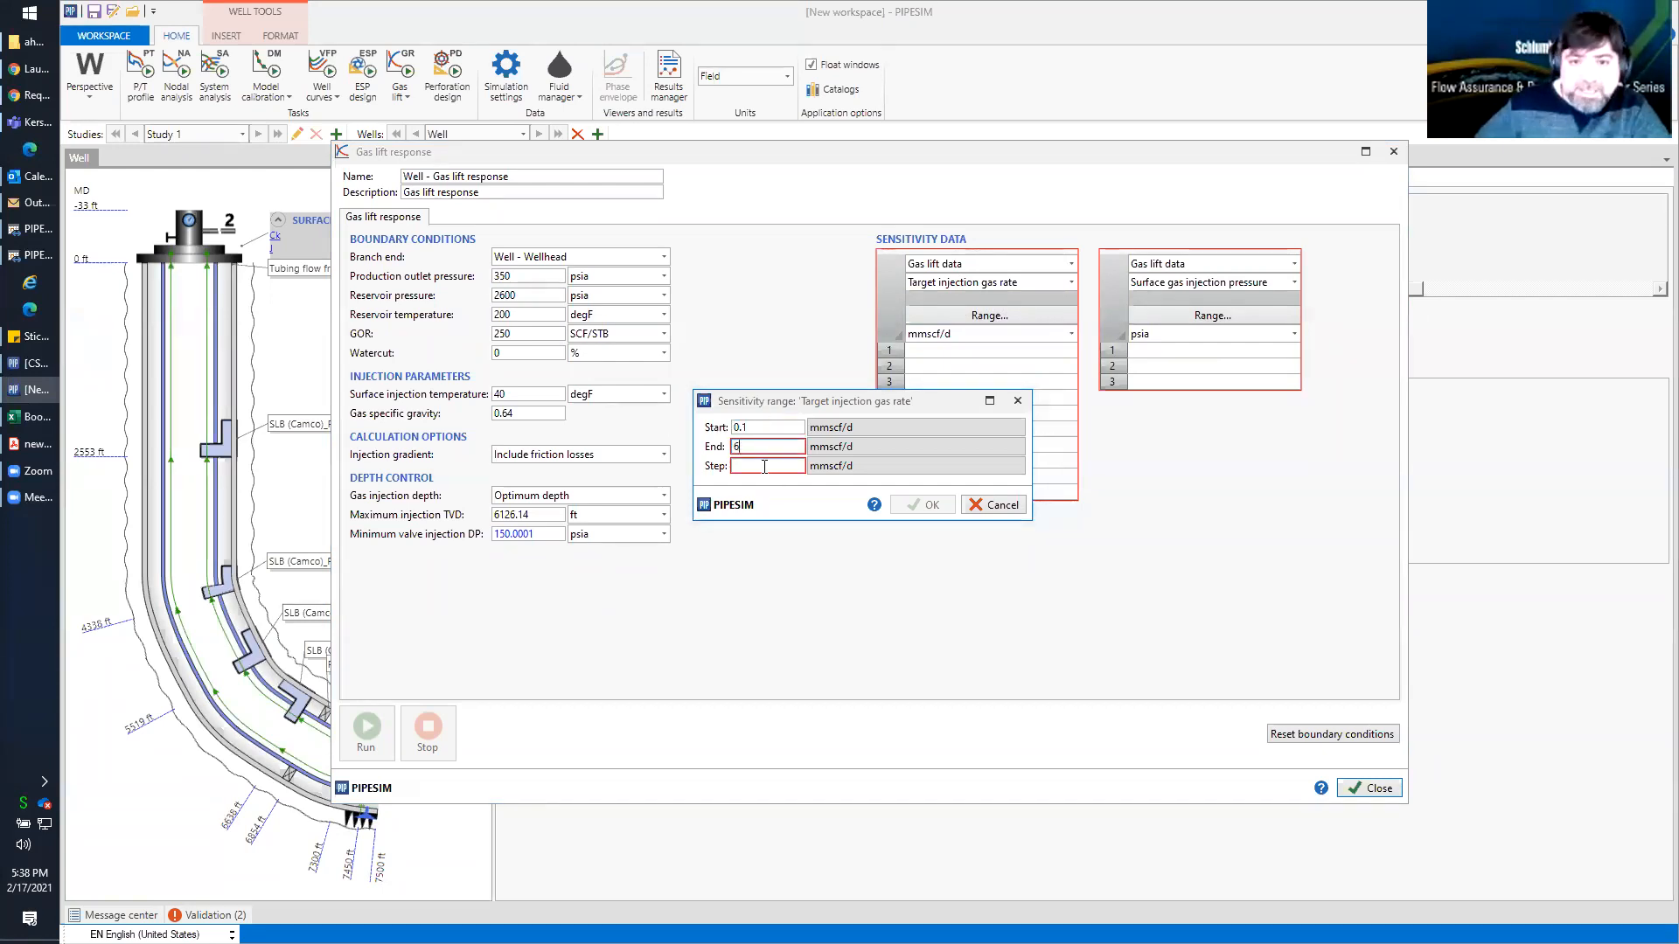
pyautogui.click(761, 468)
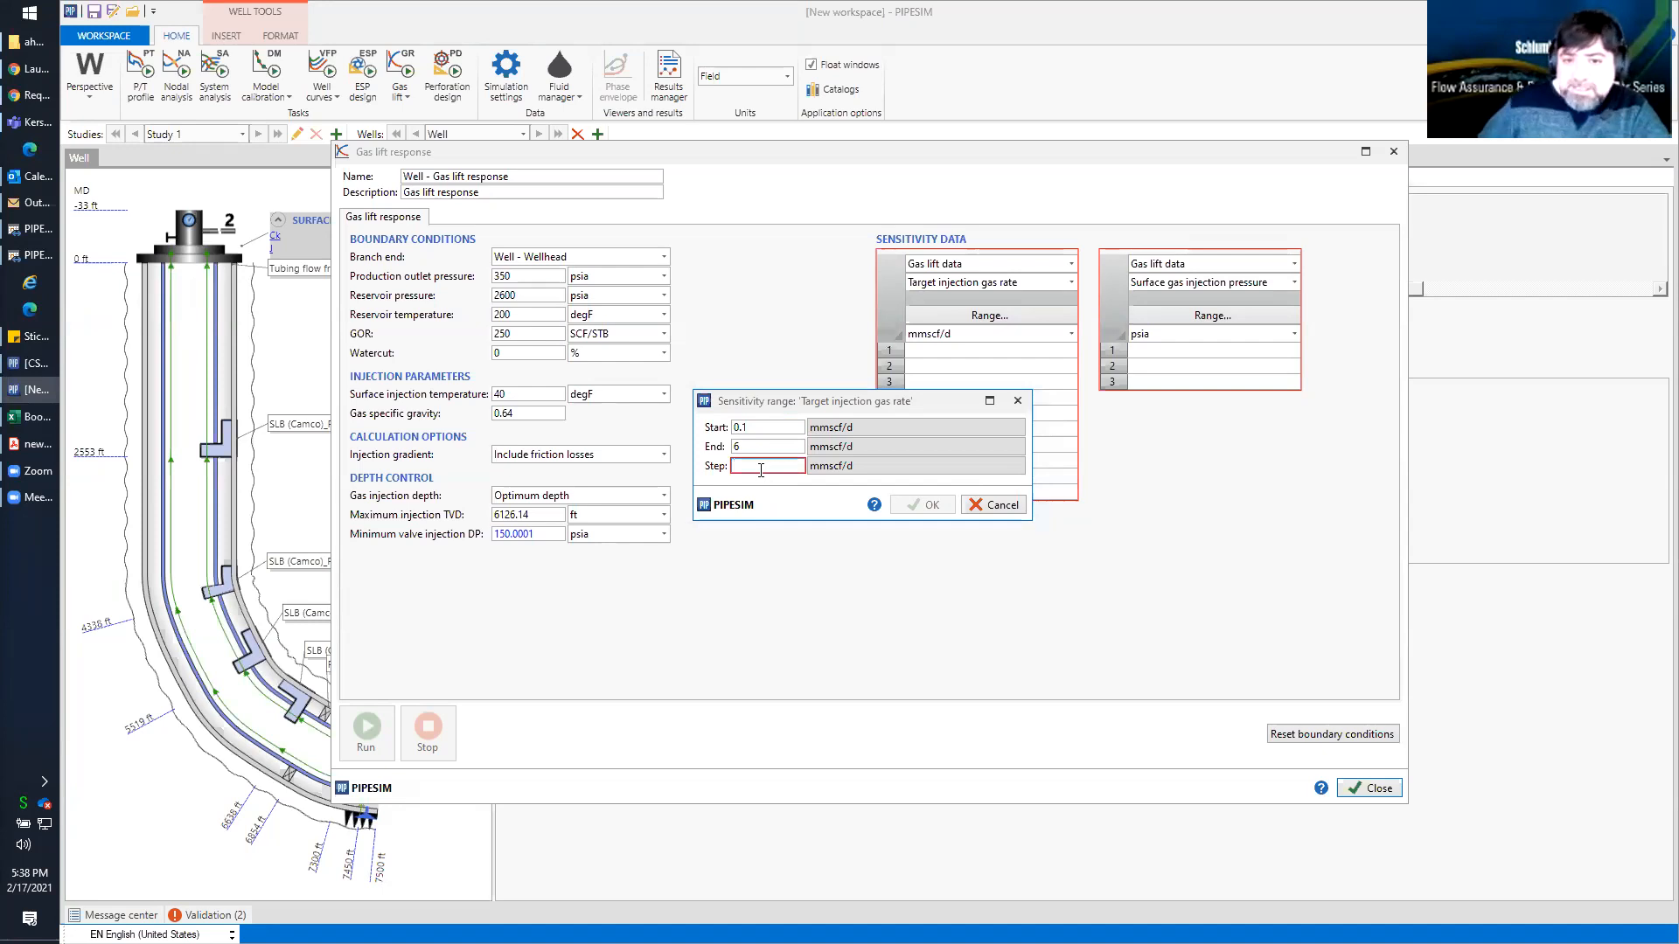
pyautogui.write('0.3')
# Set the step of the target injection gas rate range to 0.5 mmscf/d
pyautogui.click(768, 451)
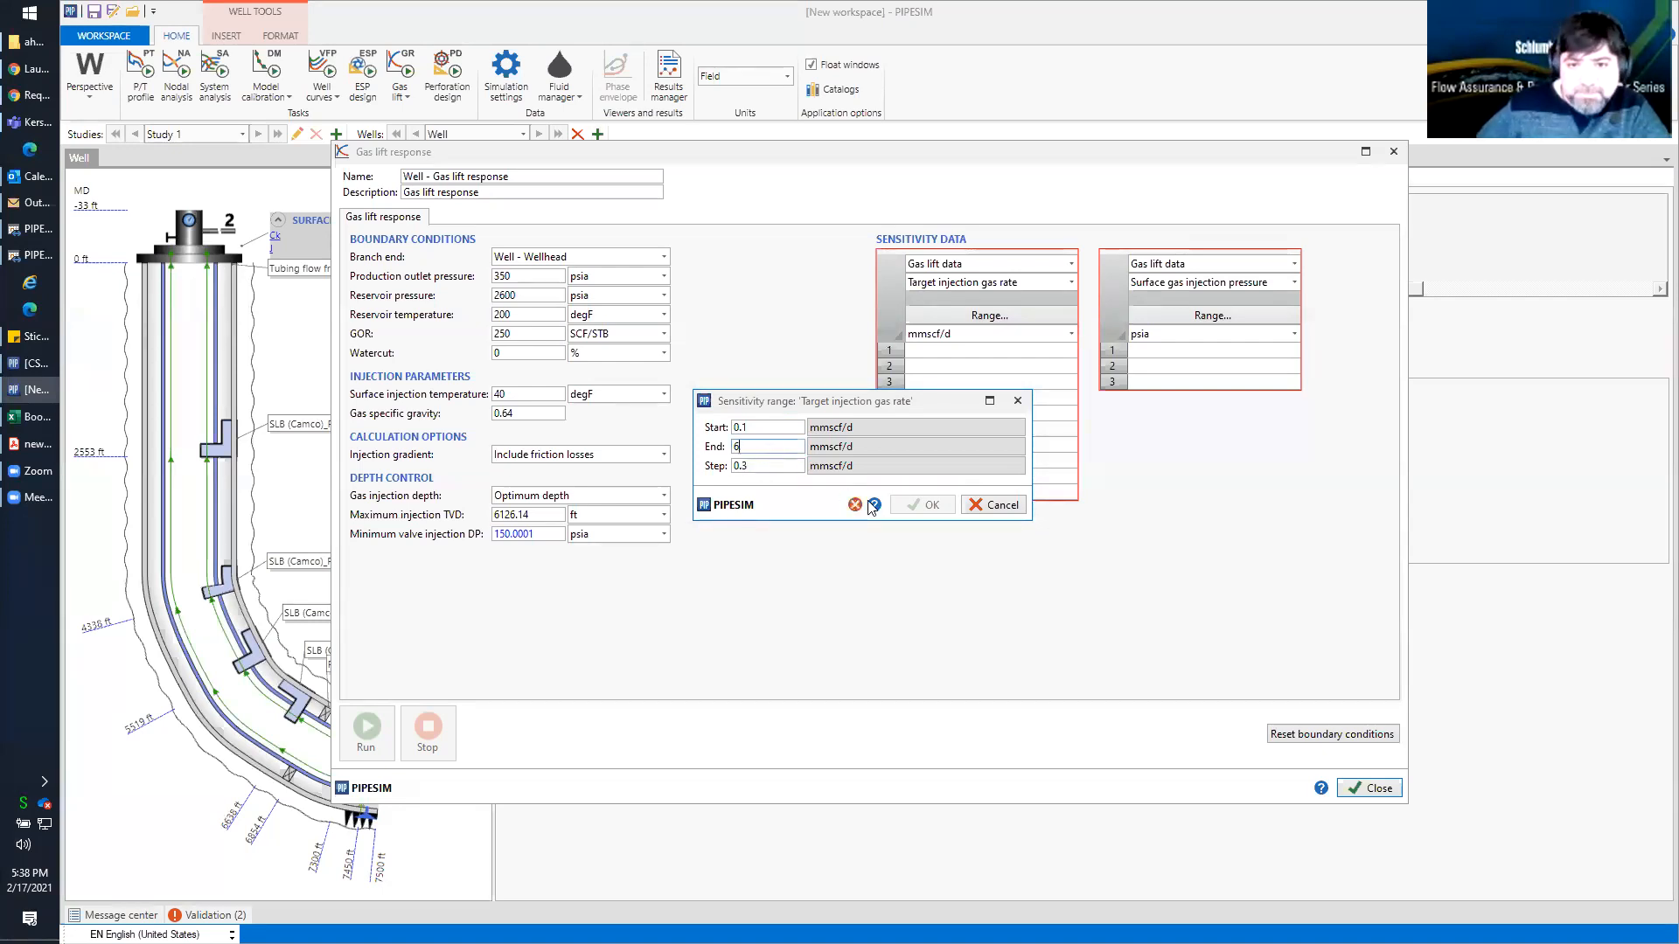
pyautogui.click(779, 469)
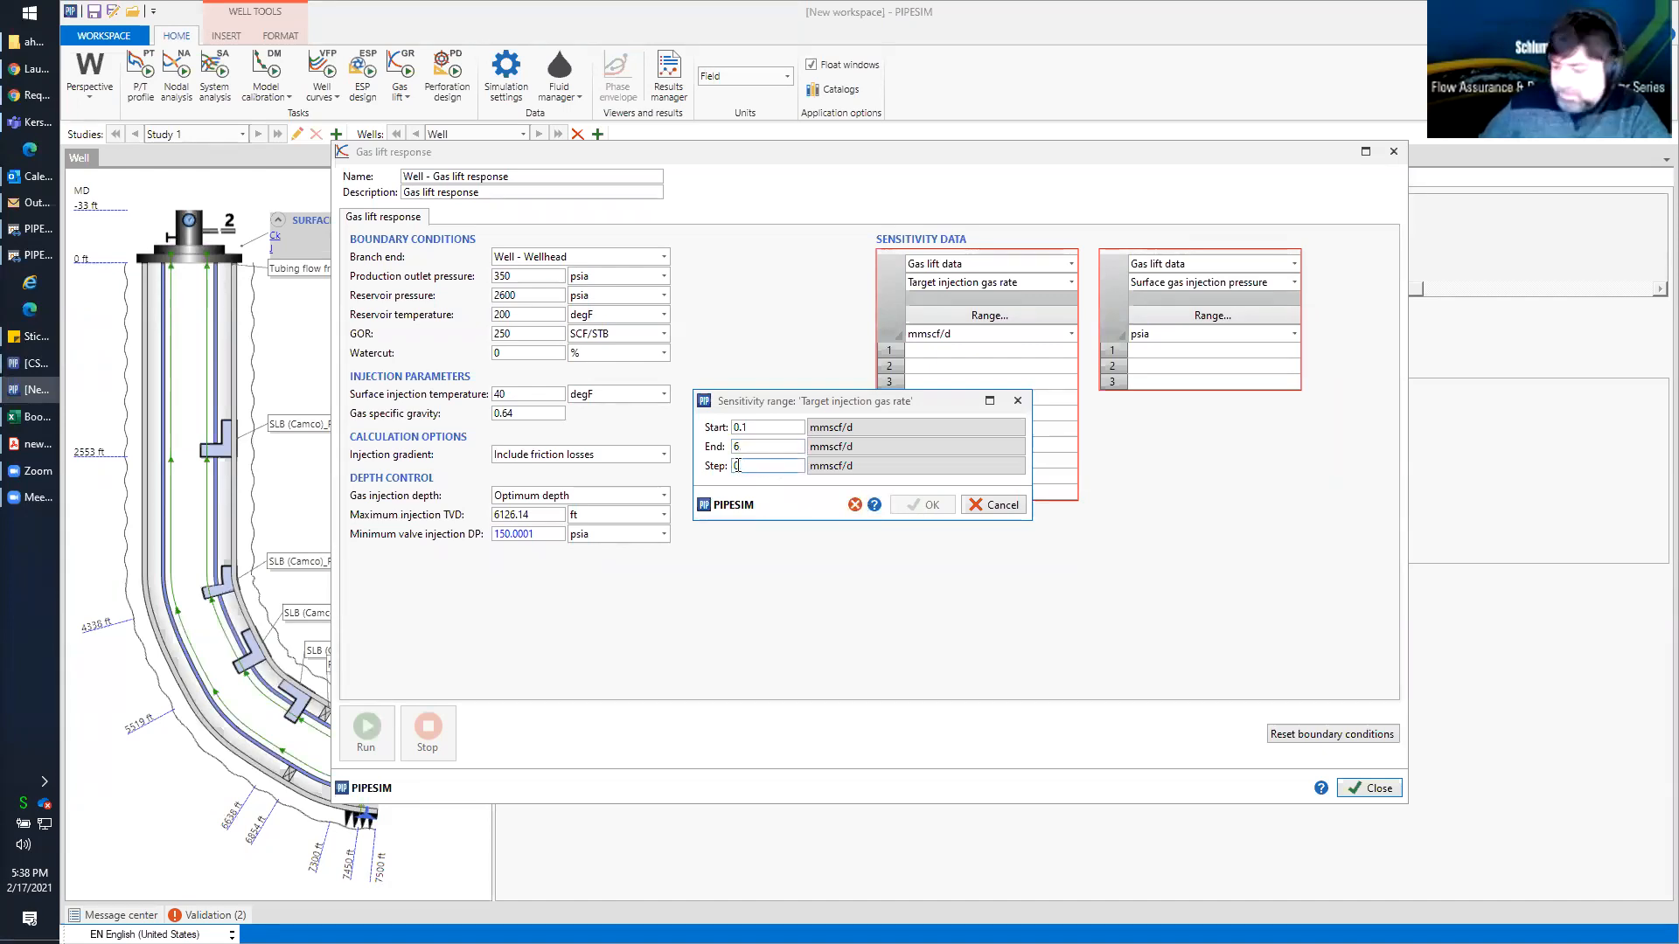
pyautogui.click(751, 446)
pyautogui.click(754, 465)
pyautogui.write('0.5')
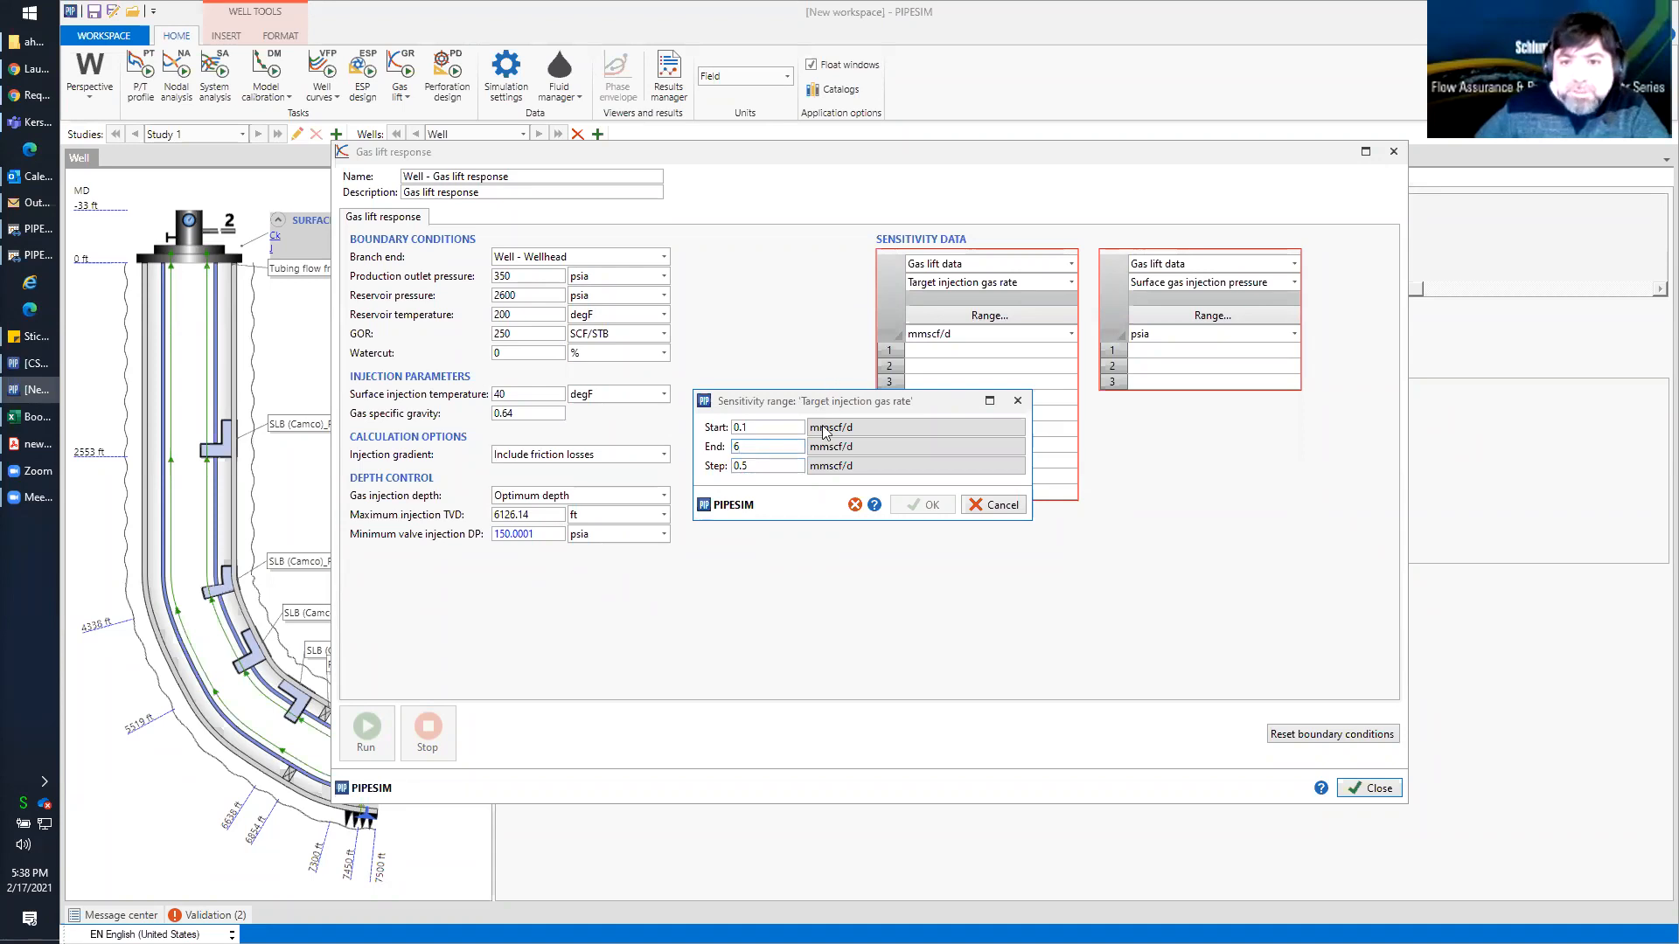
# Set the end of the target injection gas rate range to 4.5 mmscf/d and fill the sensitivity table with it
pyautogui.moveTo(823, 427); pyautogui.dragTo(815, 420)
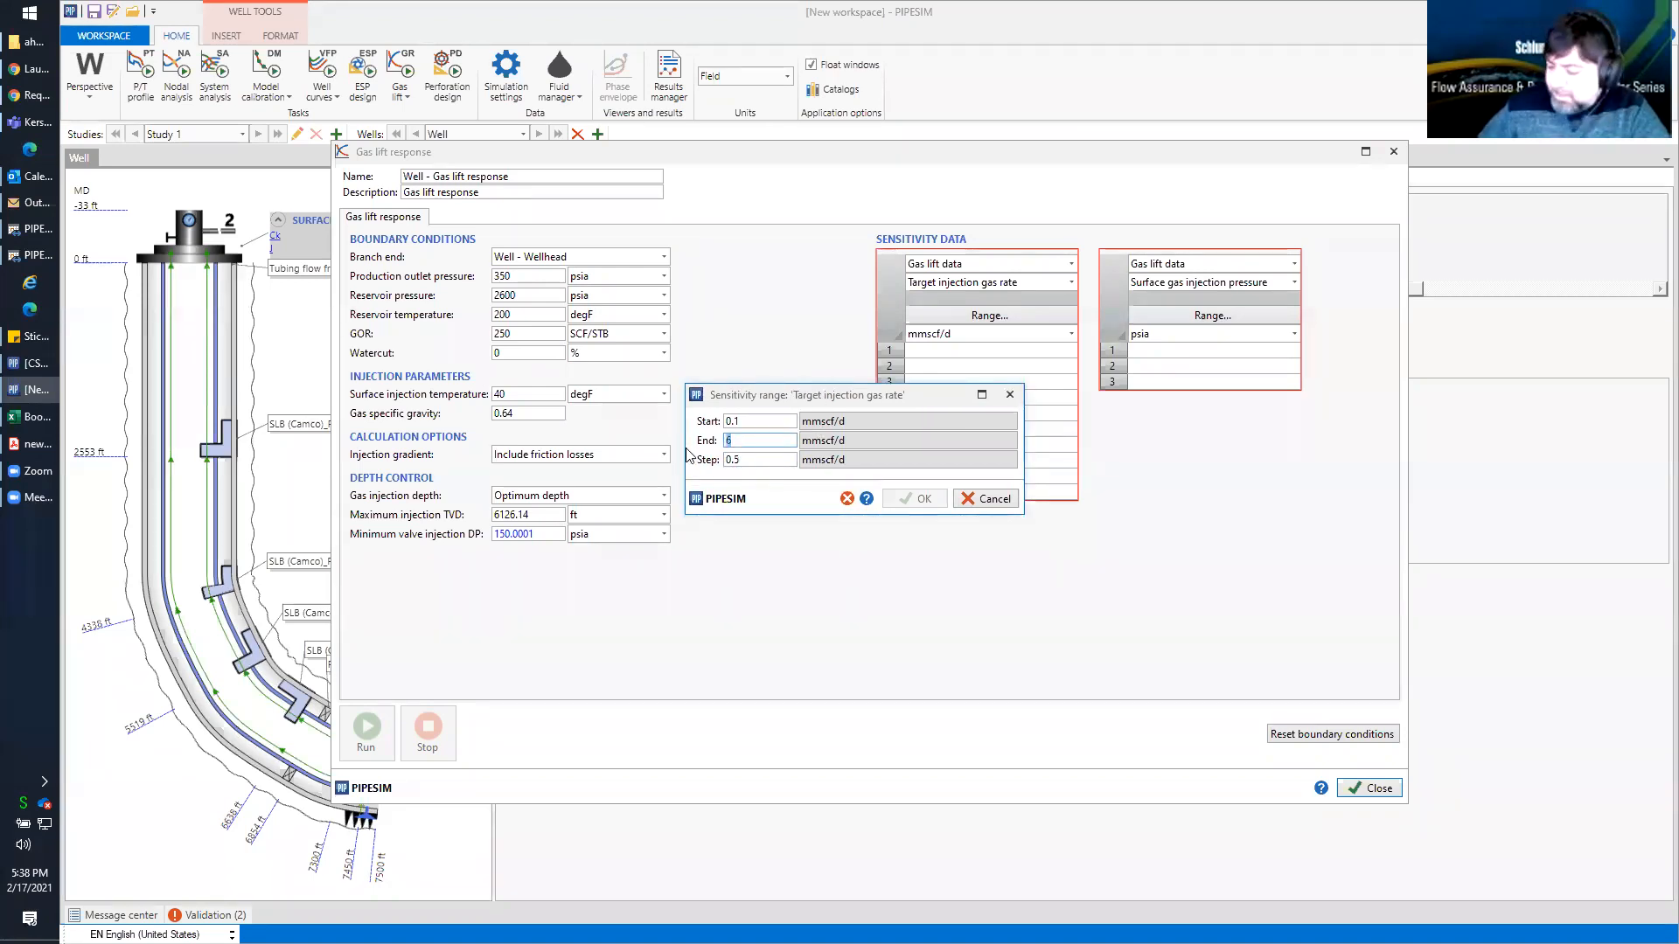
pyautogui.click(747, 461)
pyautogui.doubleClick(747, 443)
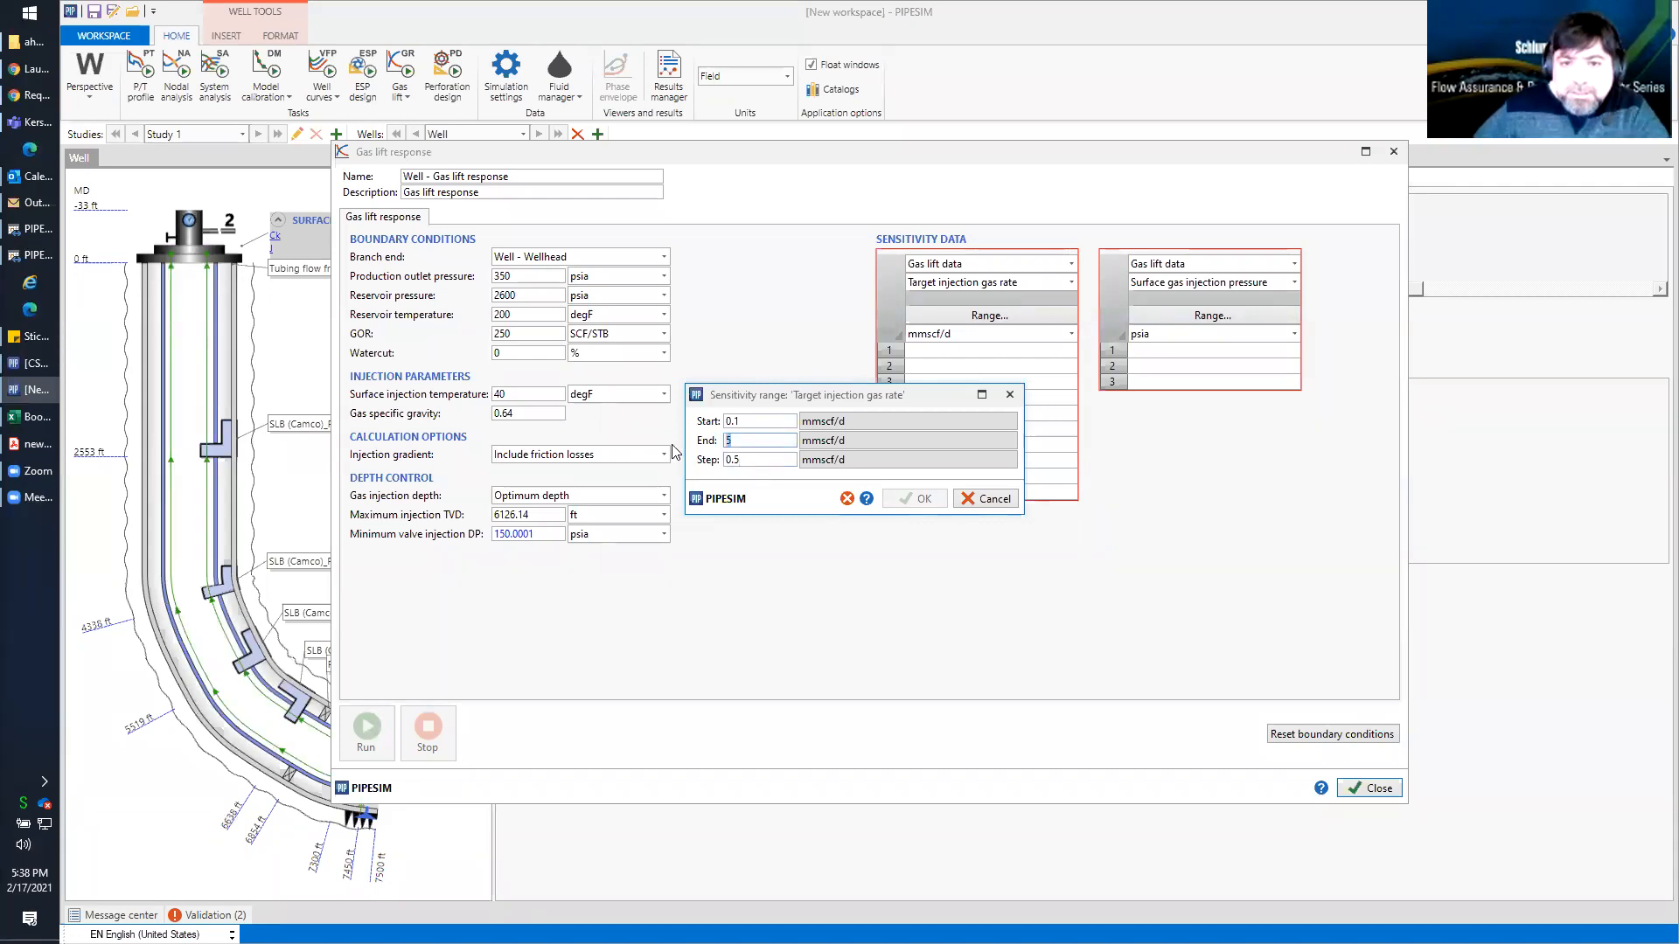
pyautogui.click(760, 462)
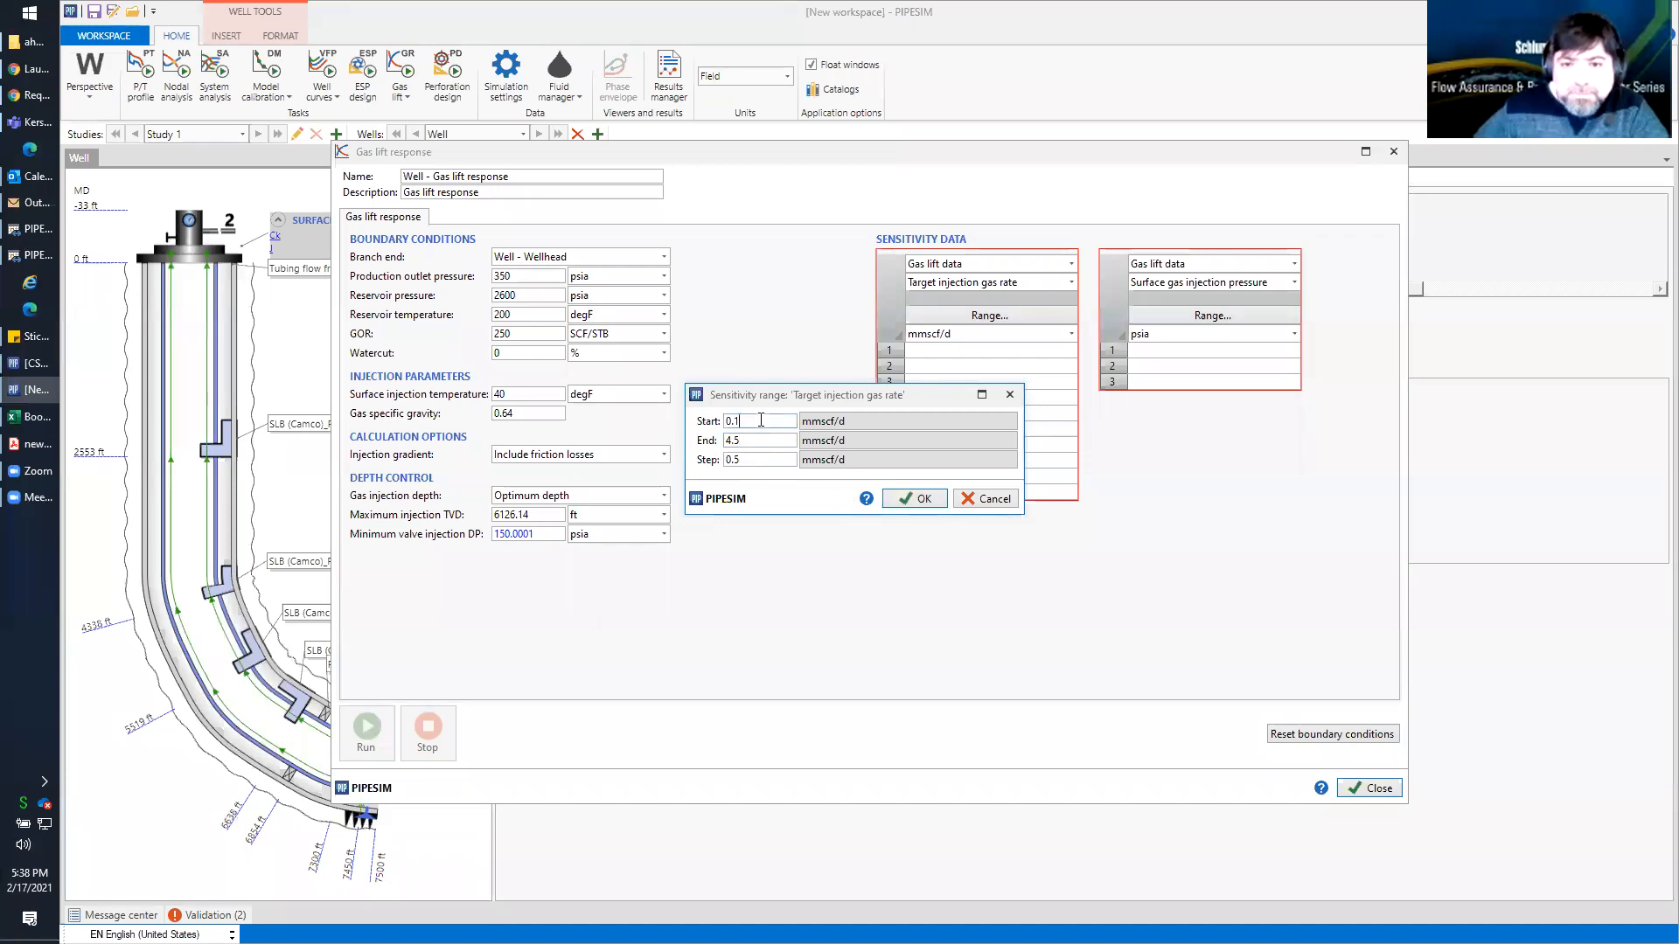
pyautogui.doubleClick(737, 442)
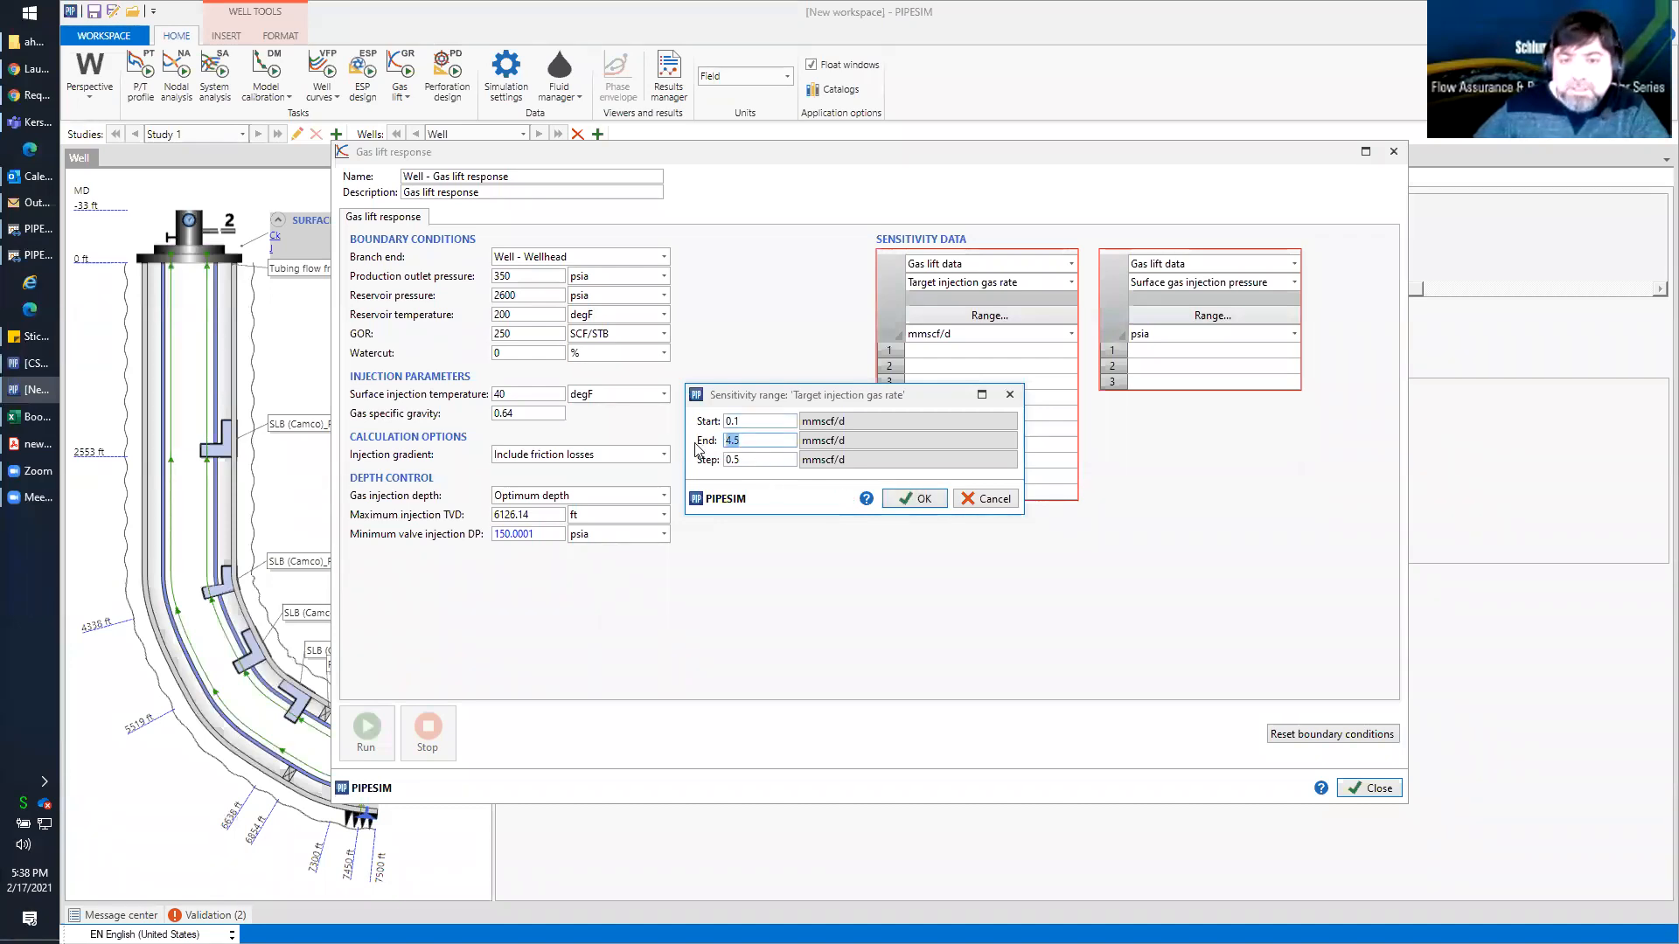
pyautogui.click(754, 422)
pyautogui.doubleClick(750, 443)
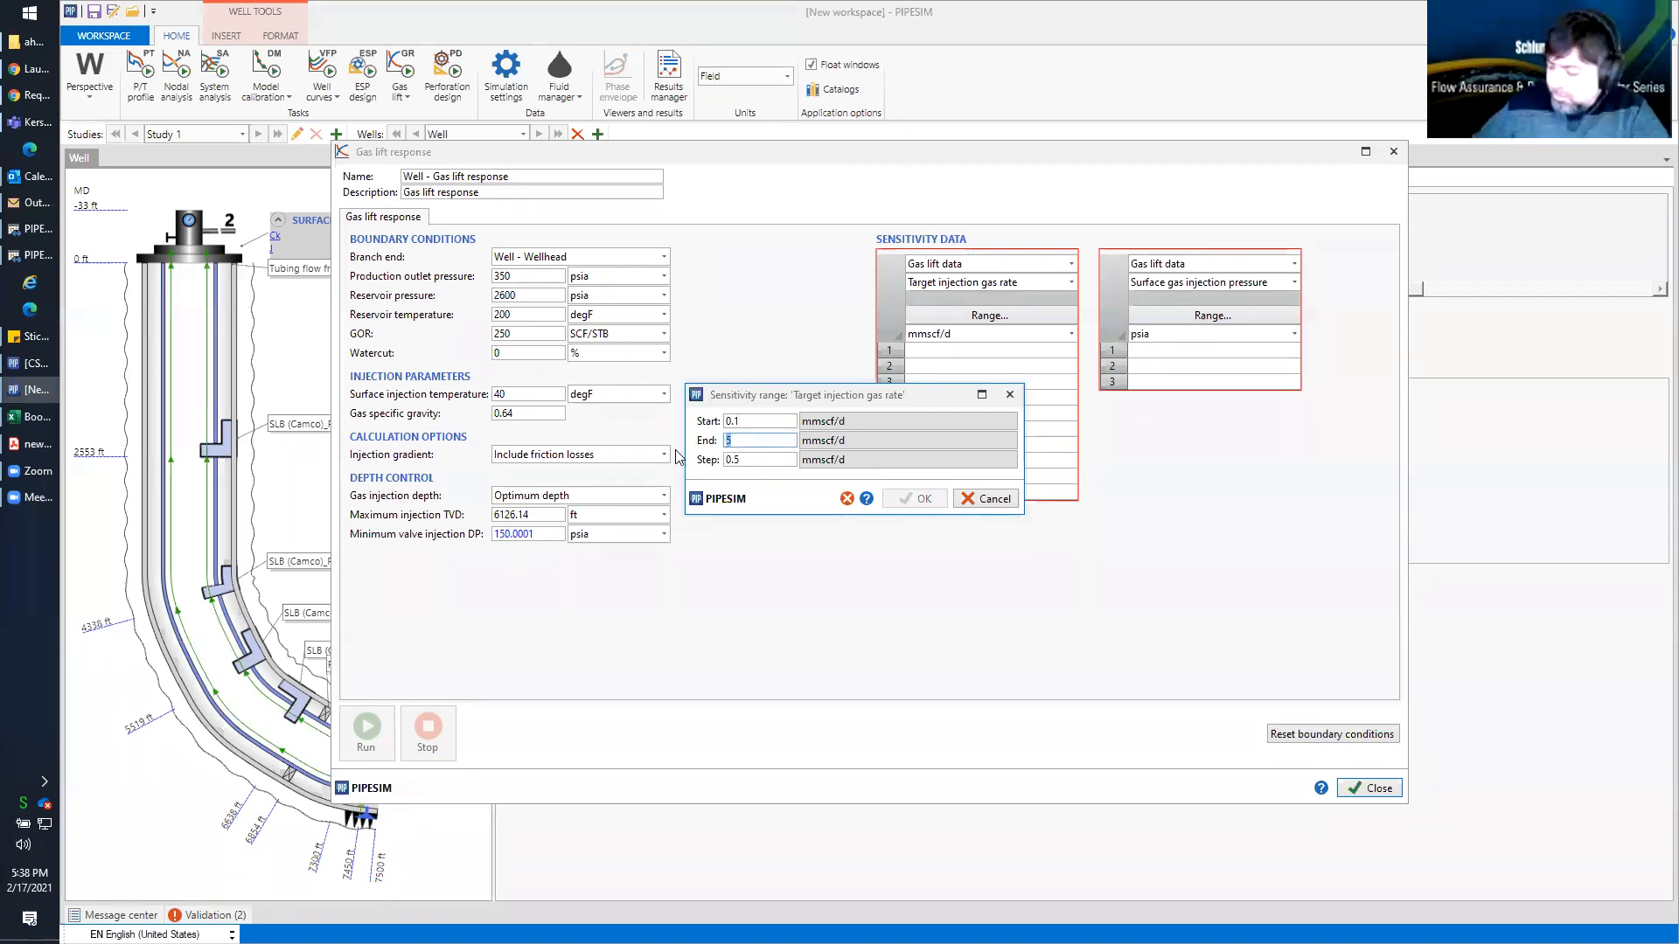
pyautogui.press('BackSpace')
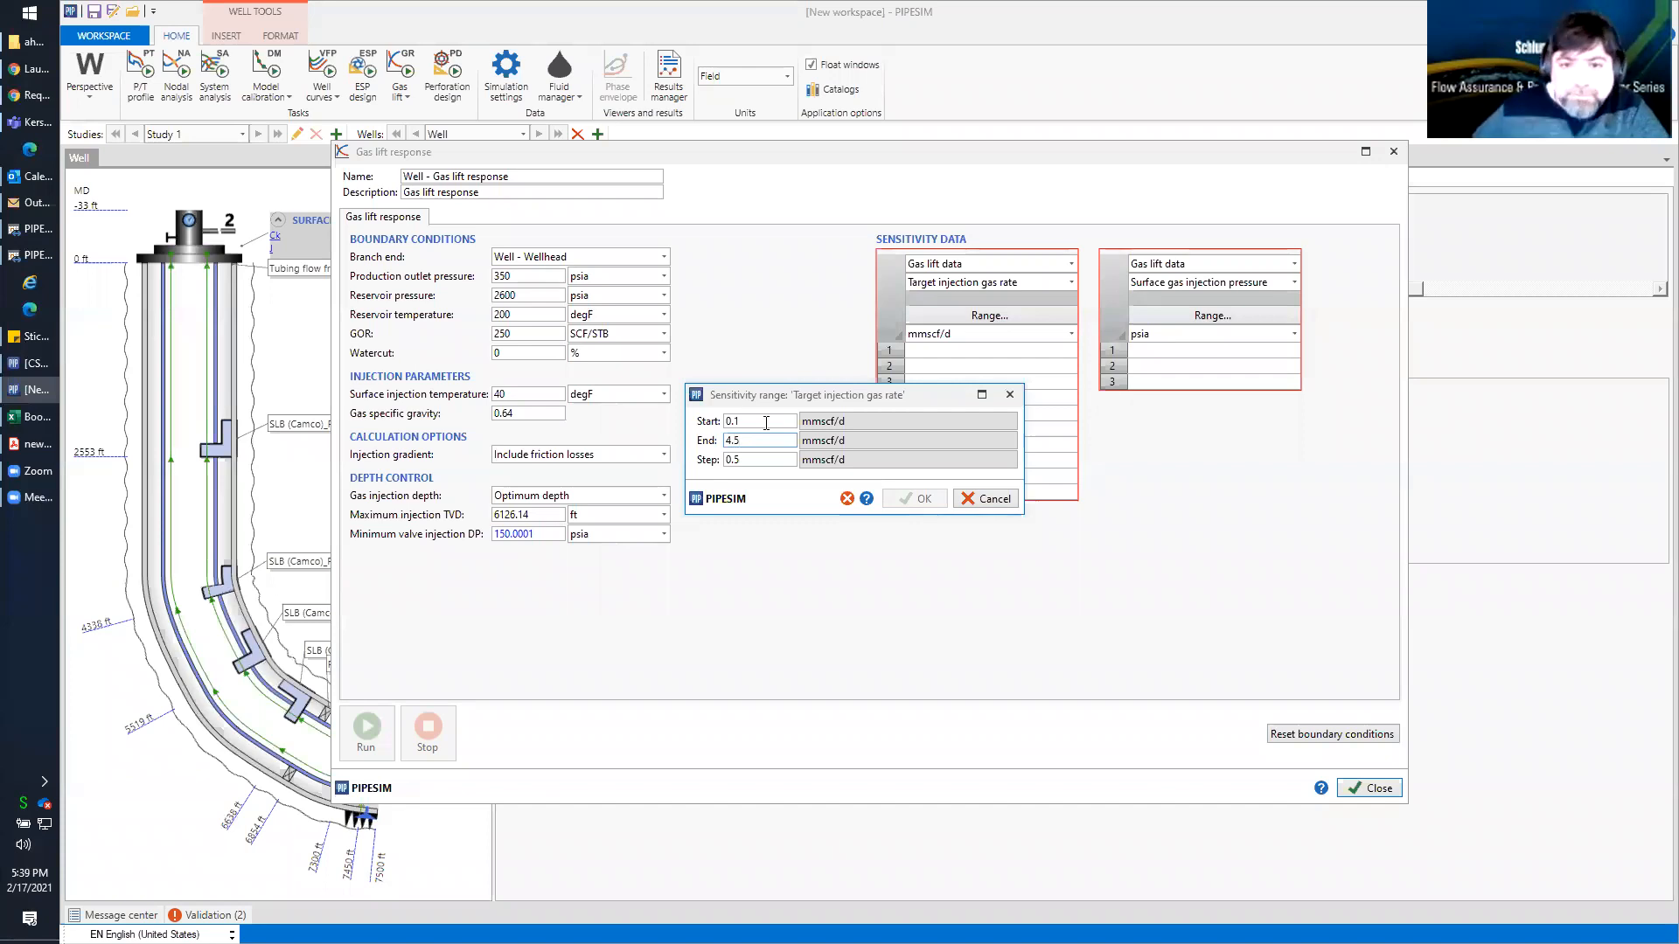
pyautogui.click(901, 499)
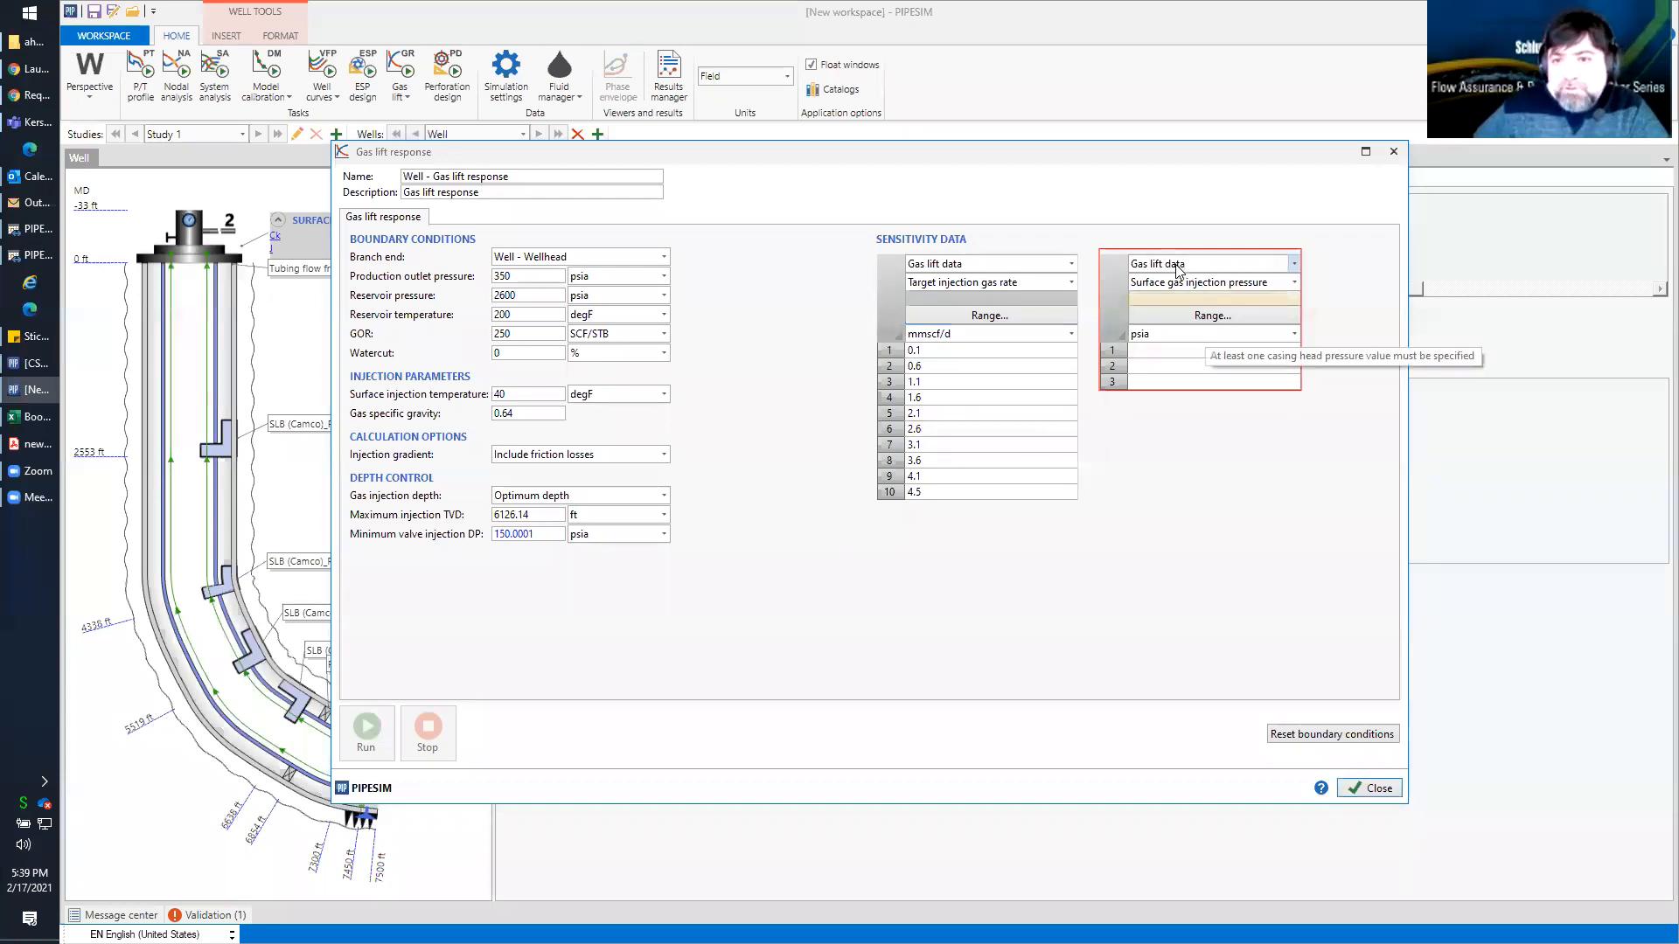
# Set the surface gas injection pressure sensitivity to 1500 psia and run the gas lift response
pyautogui.click(1141, 351)
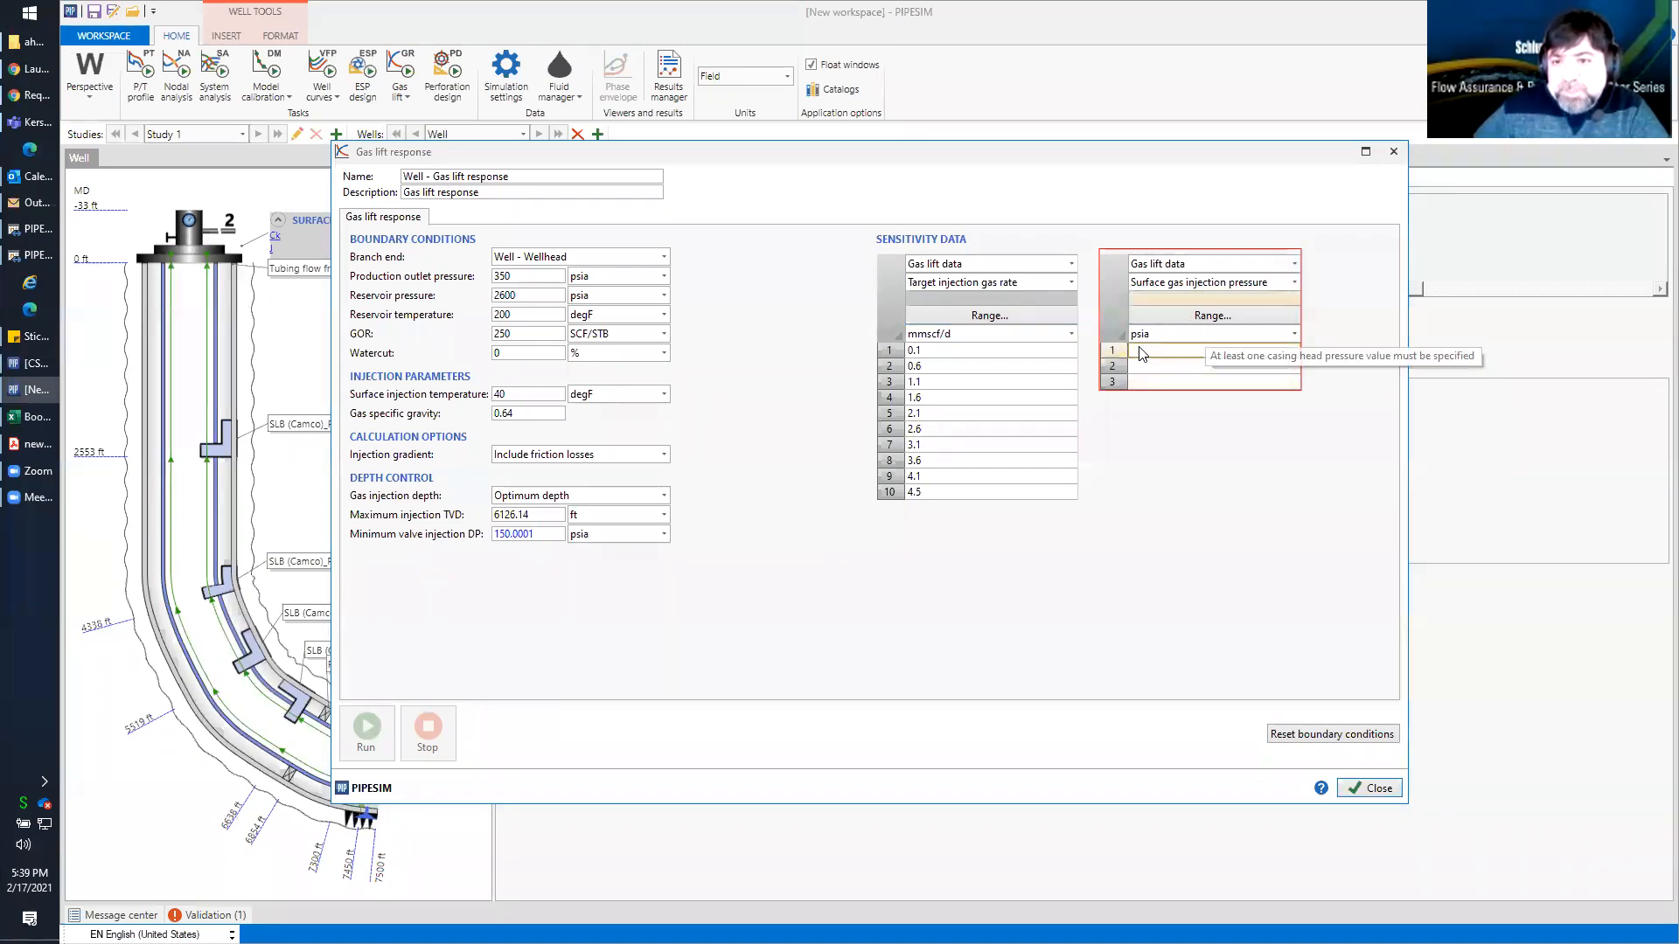
pyautogui.write('1500')
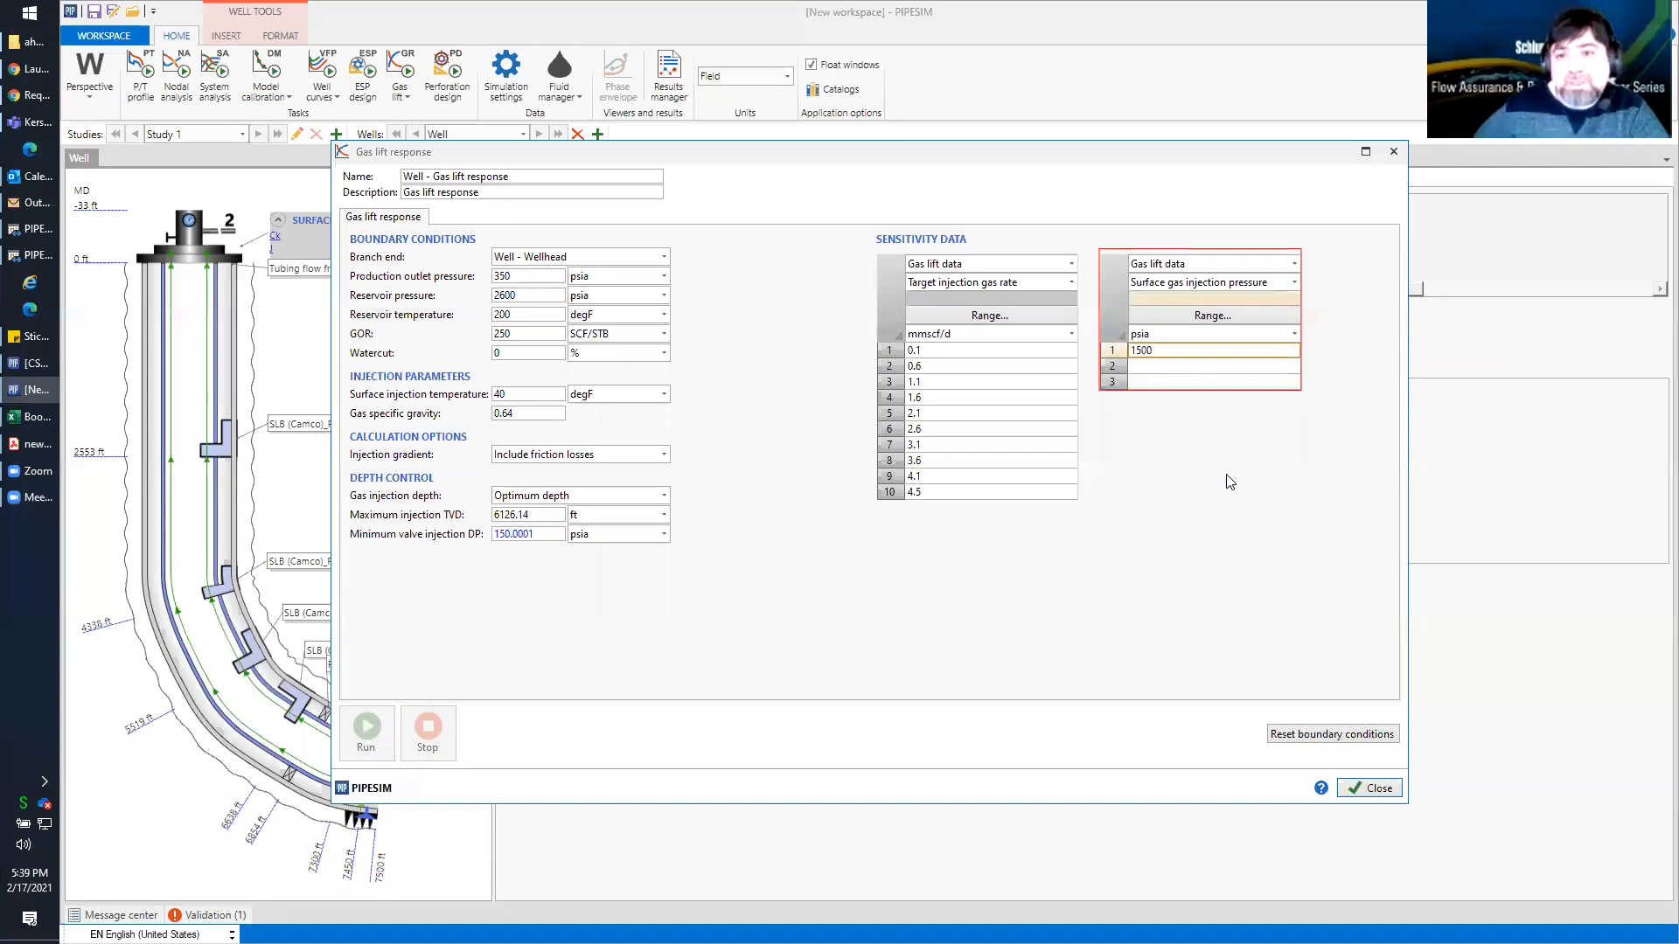
pyautogui.press('Return')
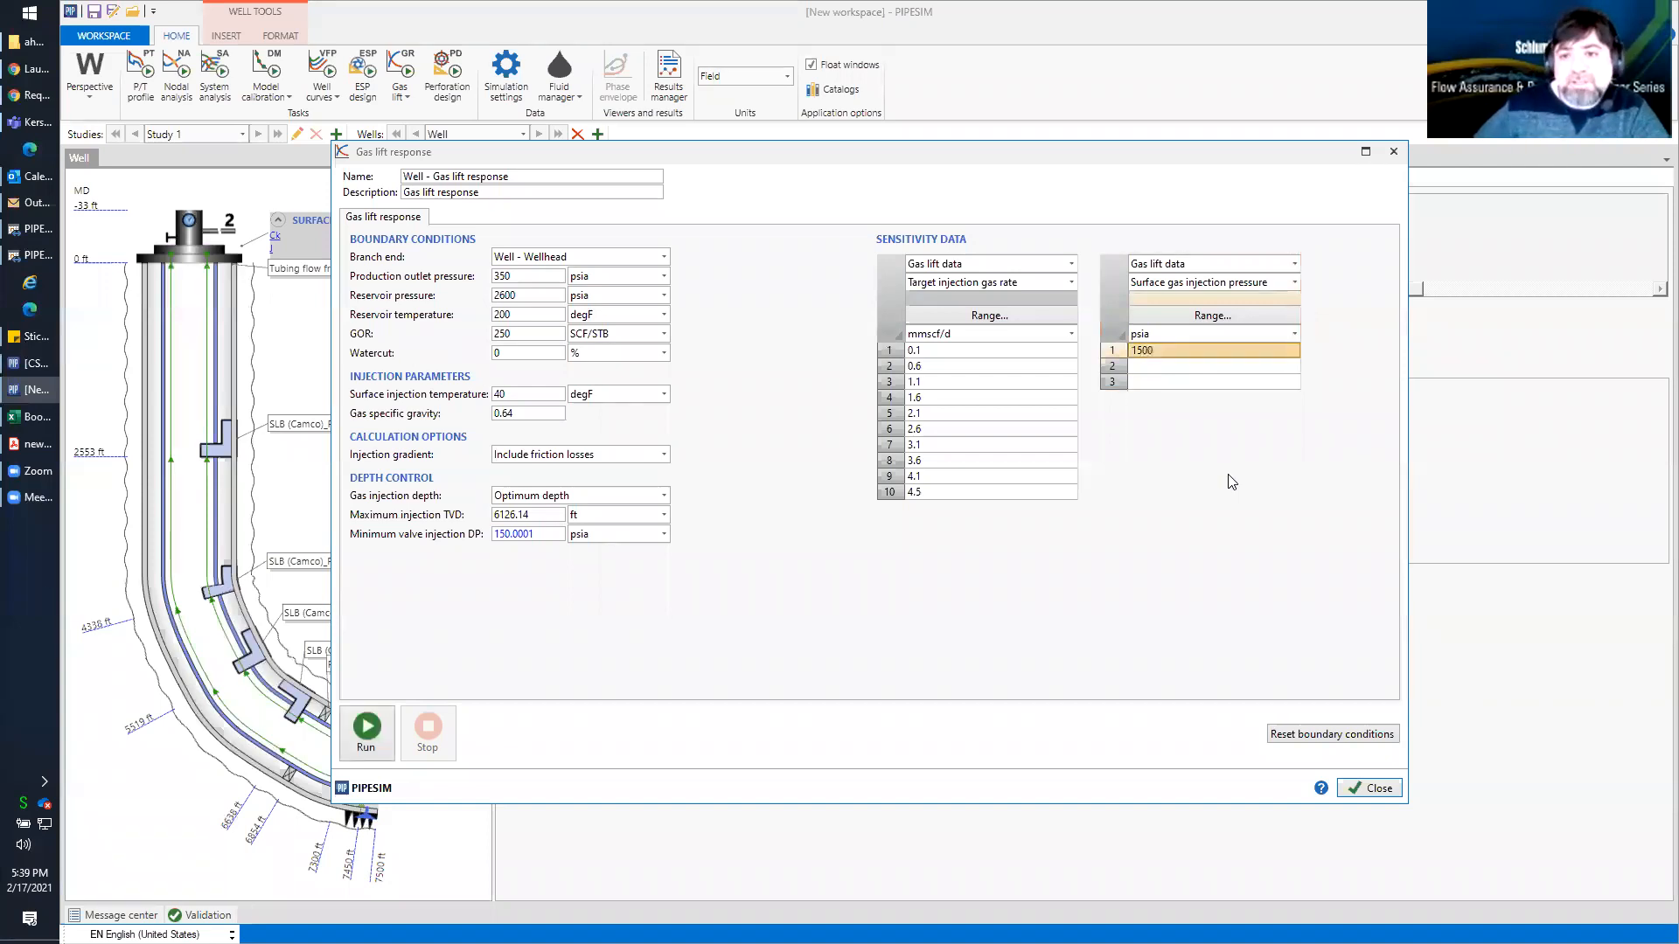
pyautogui.click(367, 748)
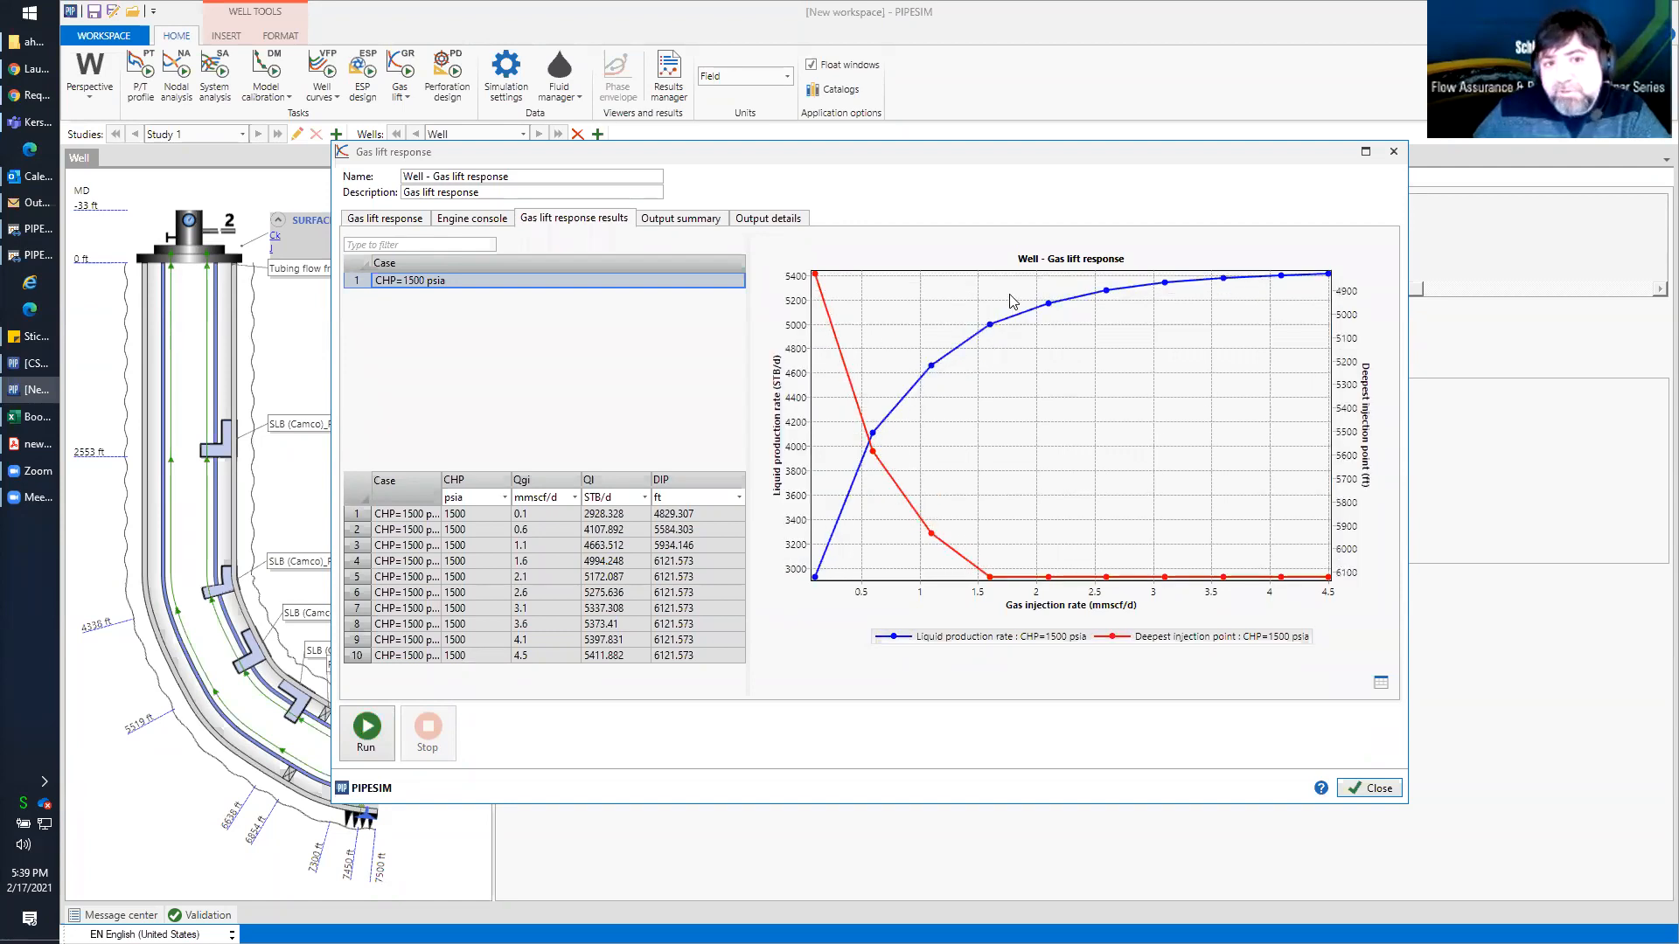
# Change the gas lift response's branch end to J, rerun the task and close it
pyautogui.click(382, 223)
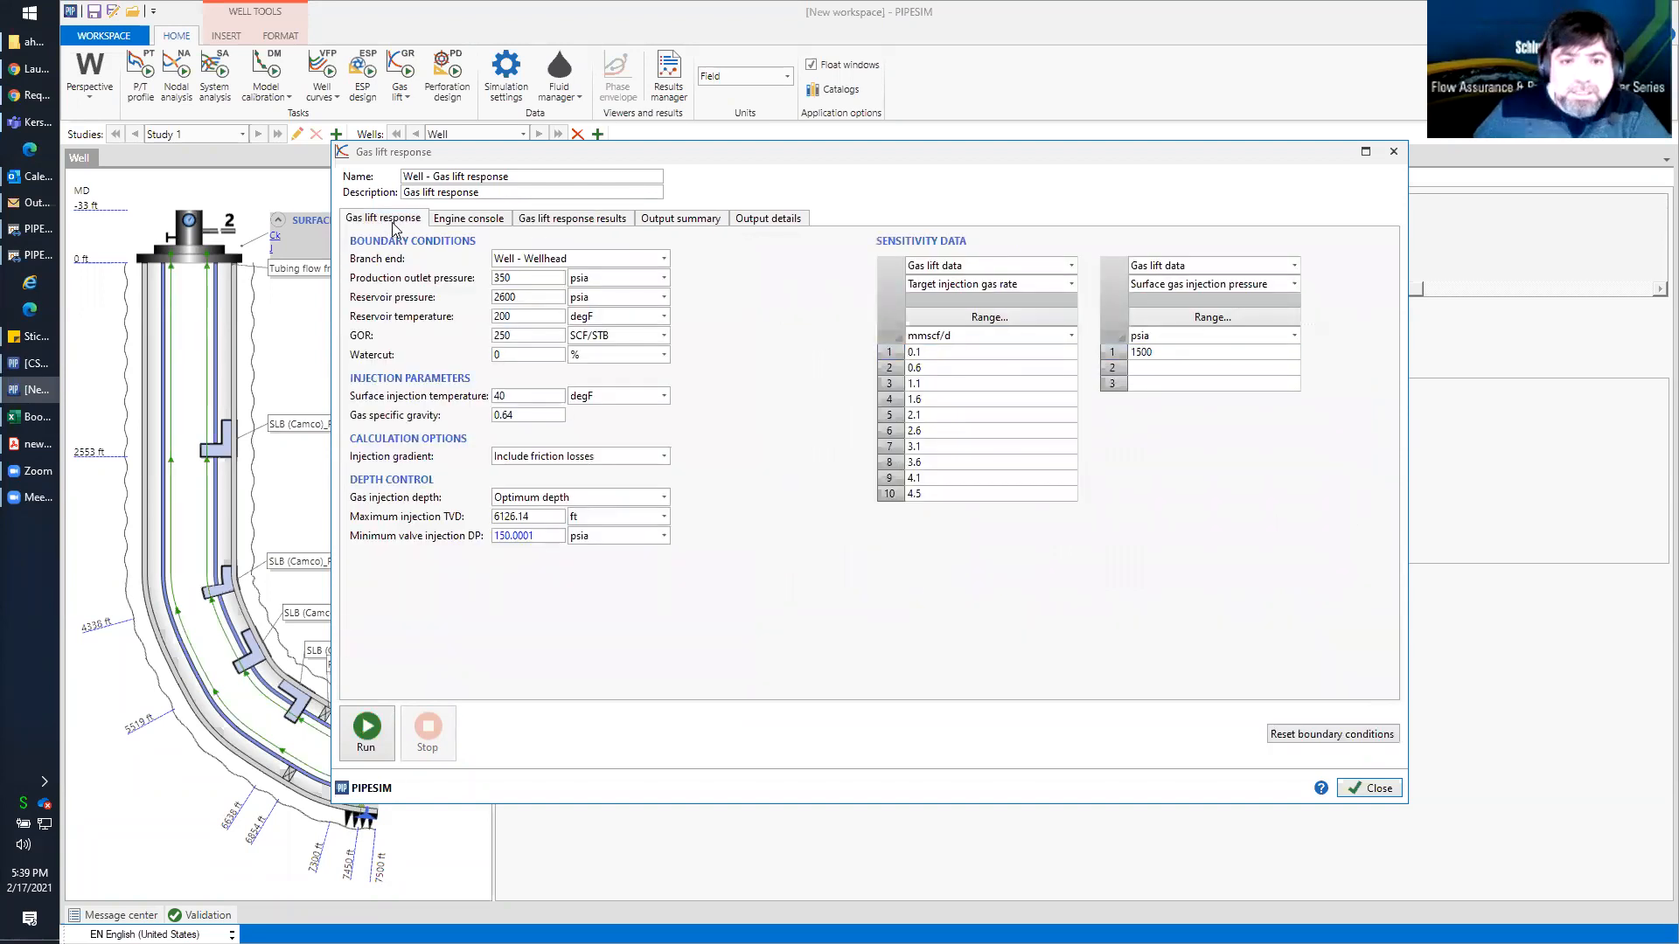
pyautogui.click(568, 258)
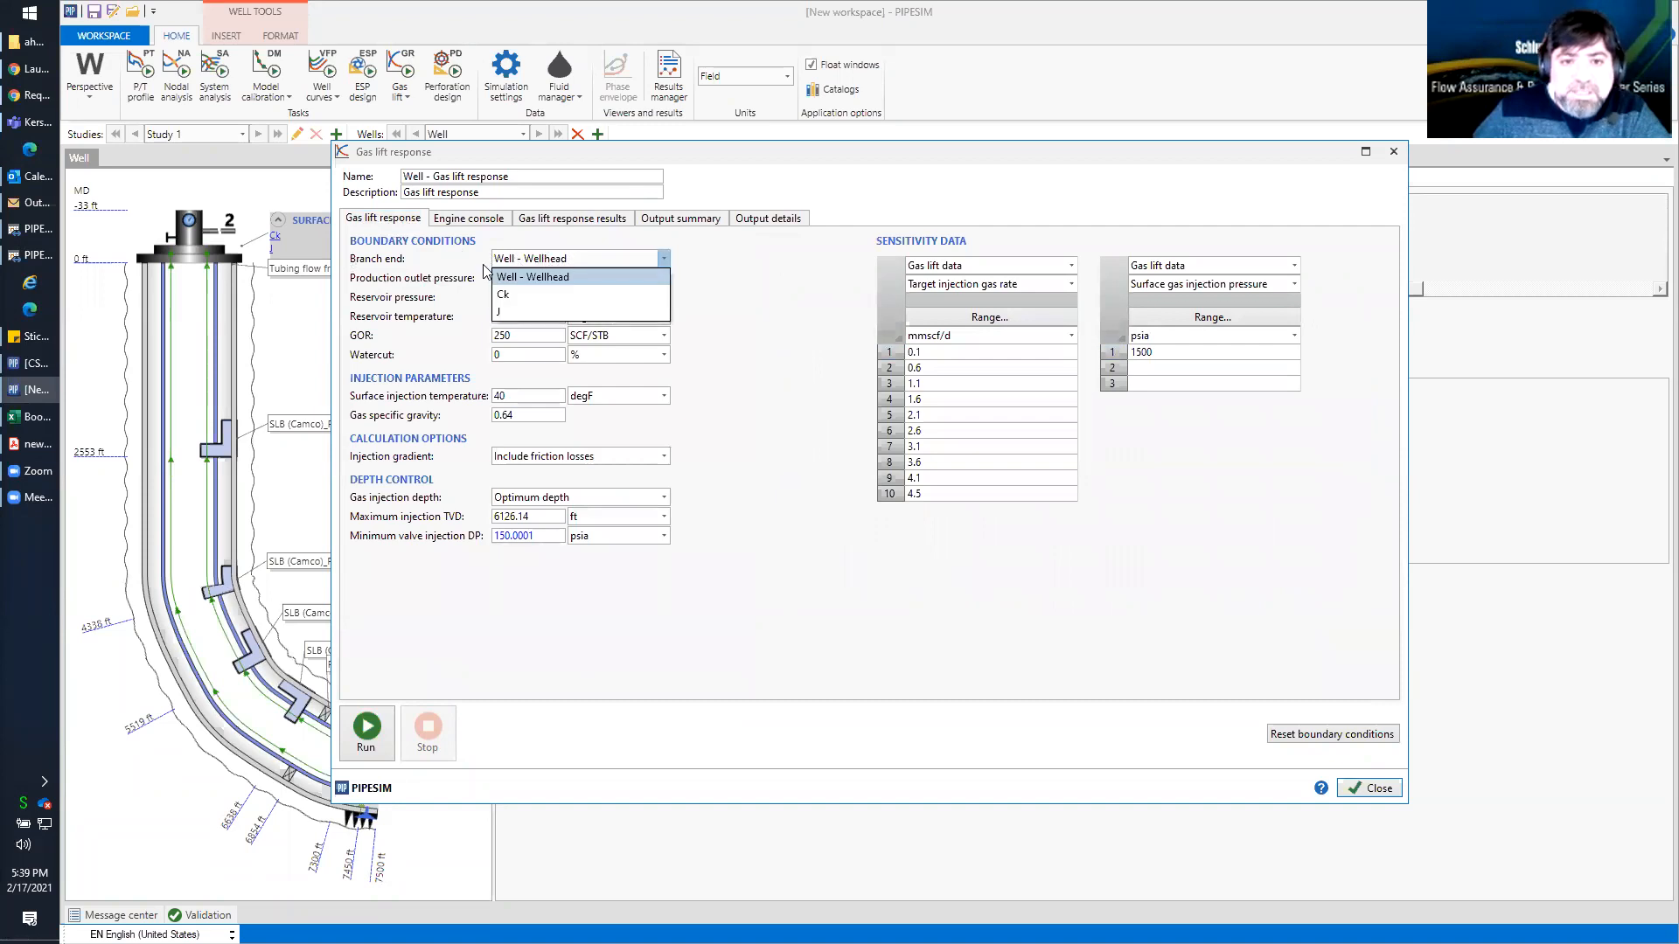
pyautogui.click(512, 313)
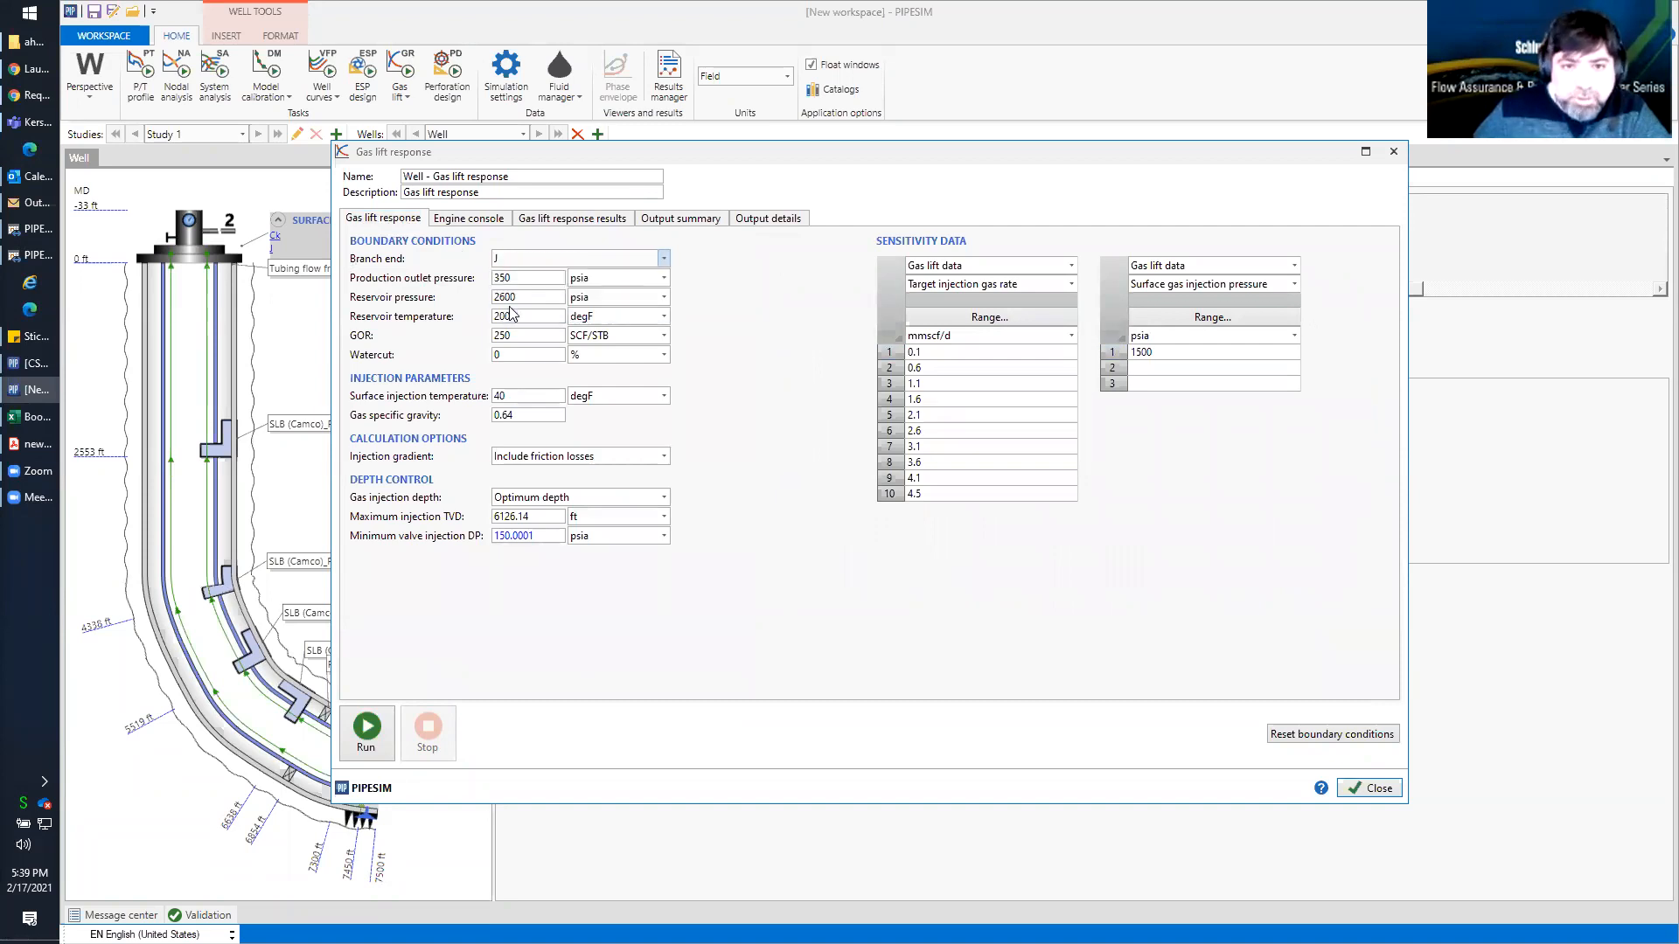
pyautogui.click(366, 726)
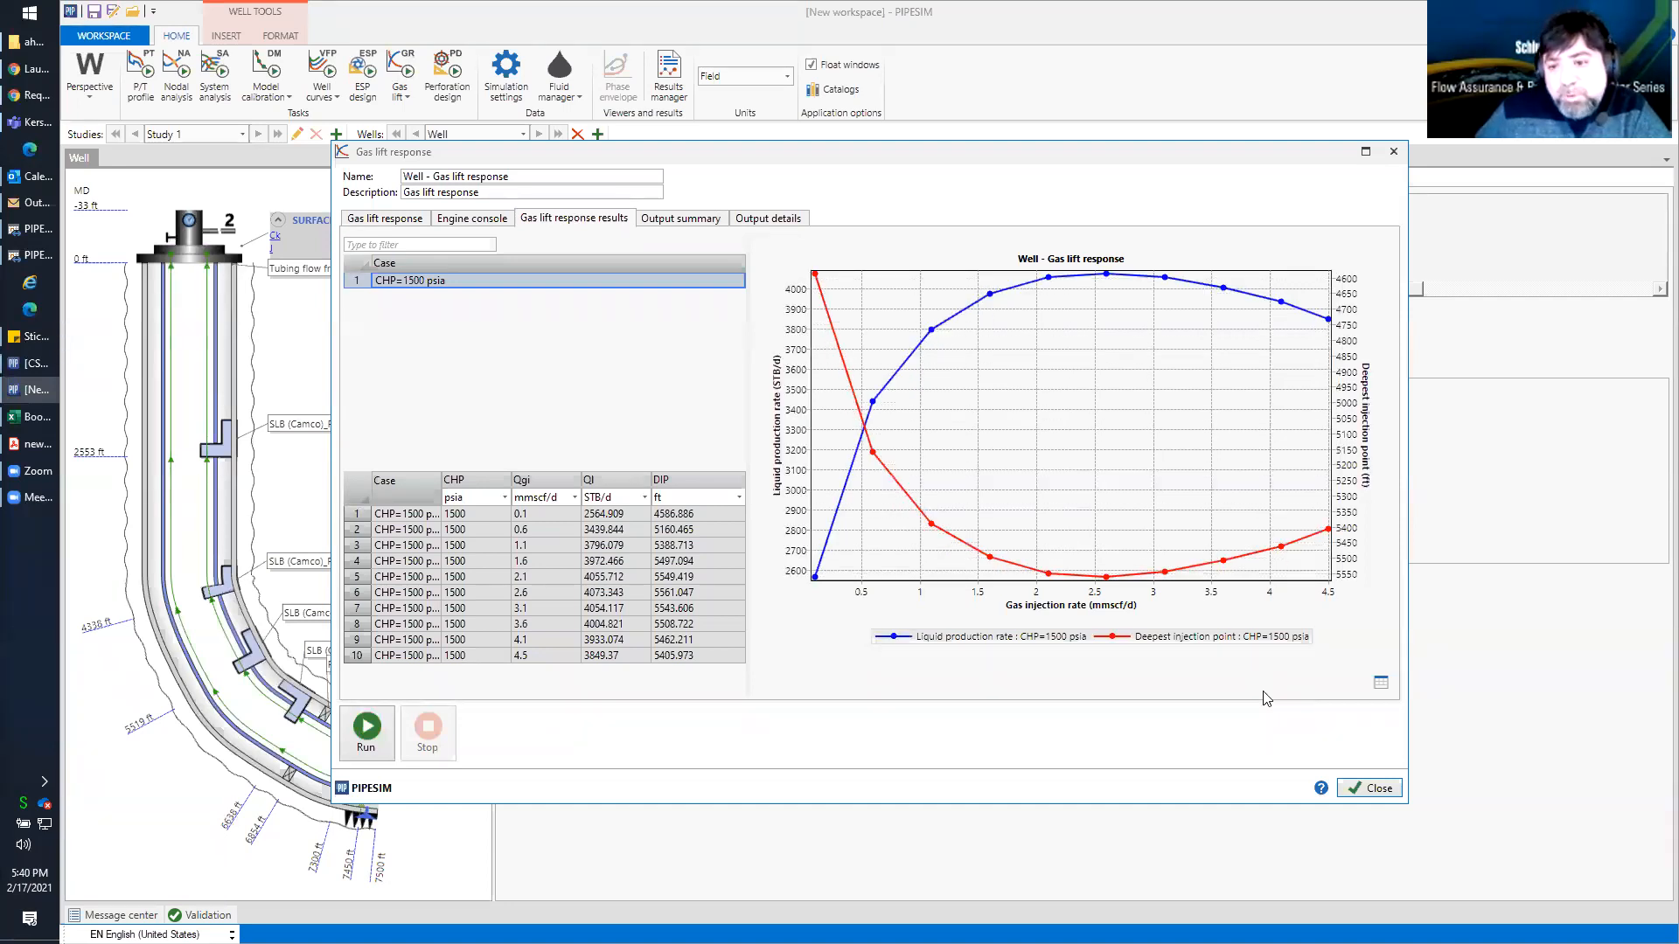
pyautogui.click(1371, 787)
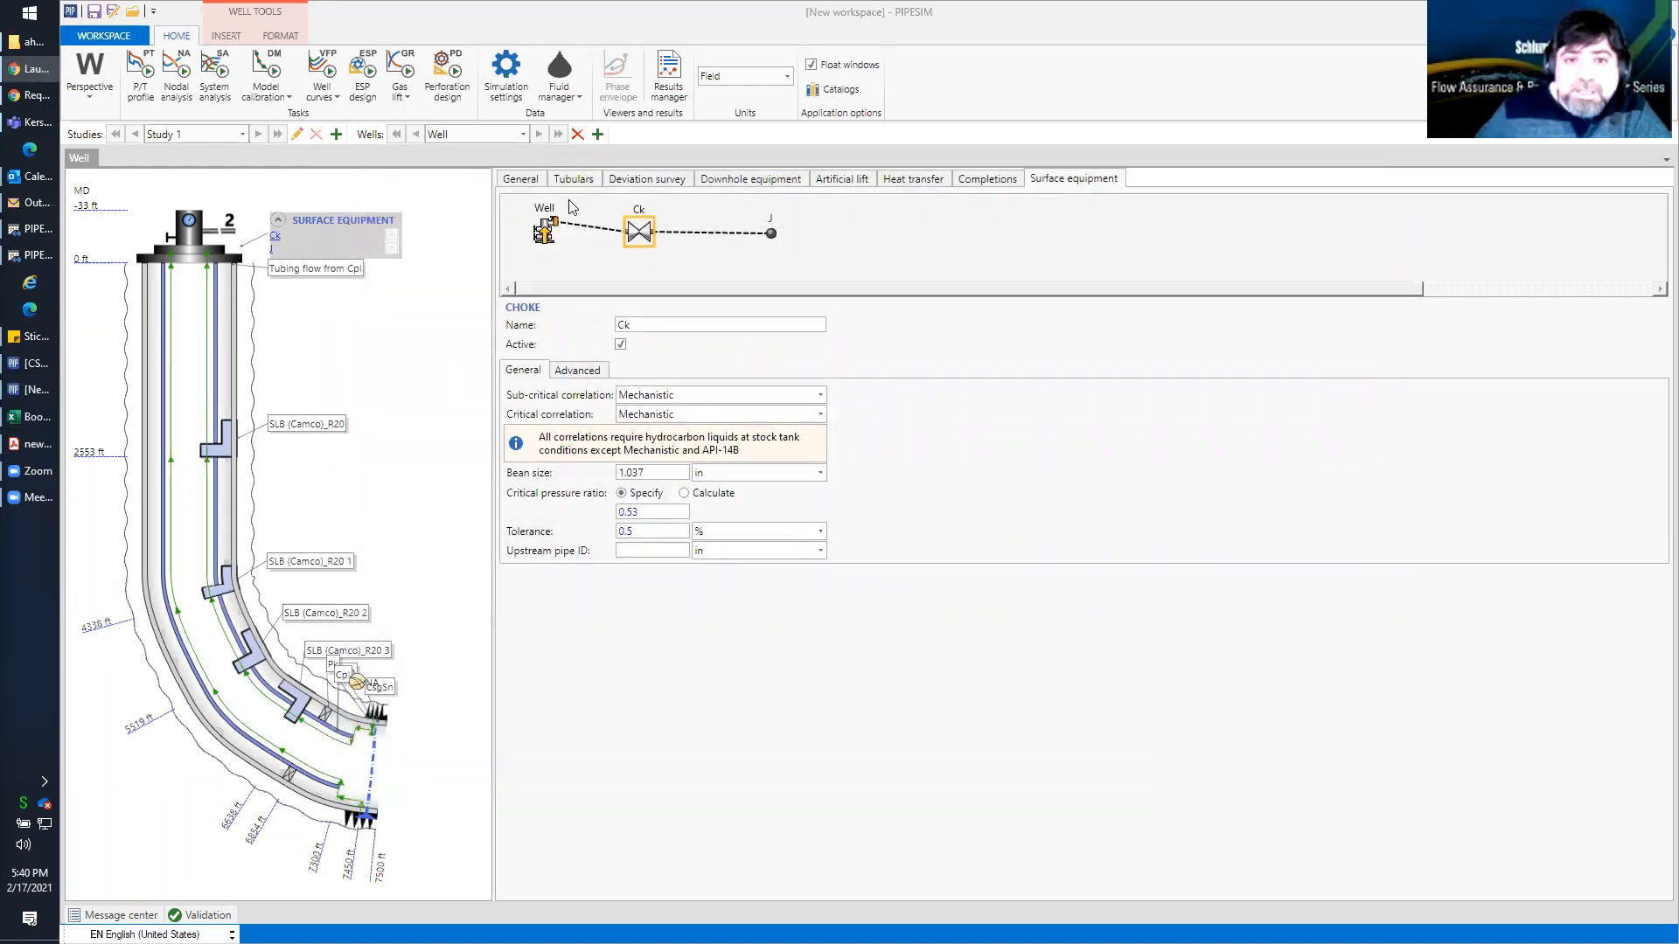
# Set the gas lift system's target injection rate to 1.5 mmscf/d
pyautogui.click(295, 700)
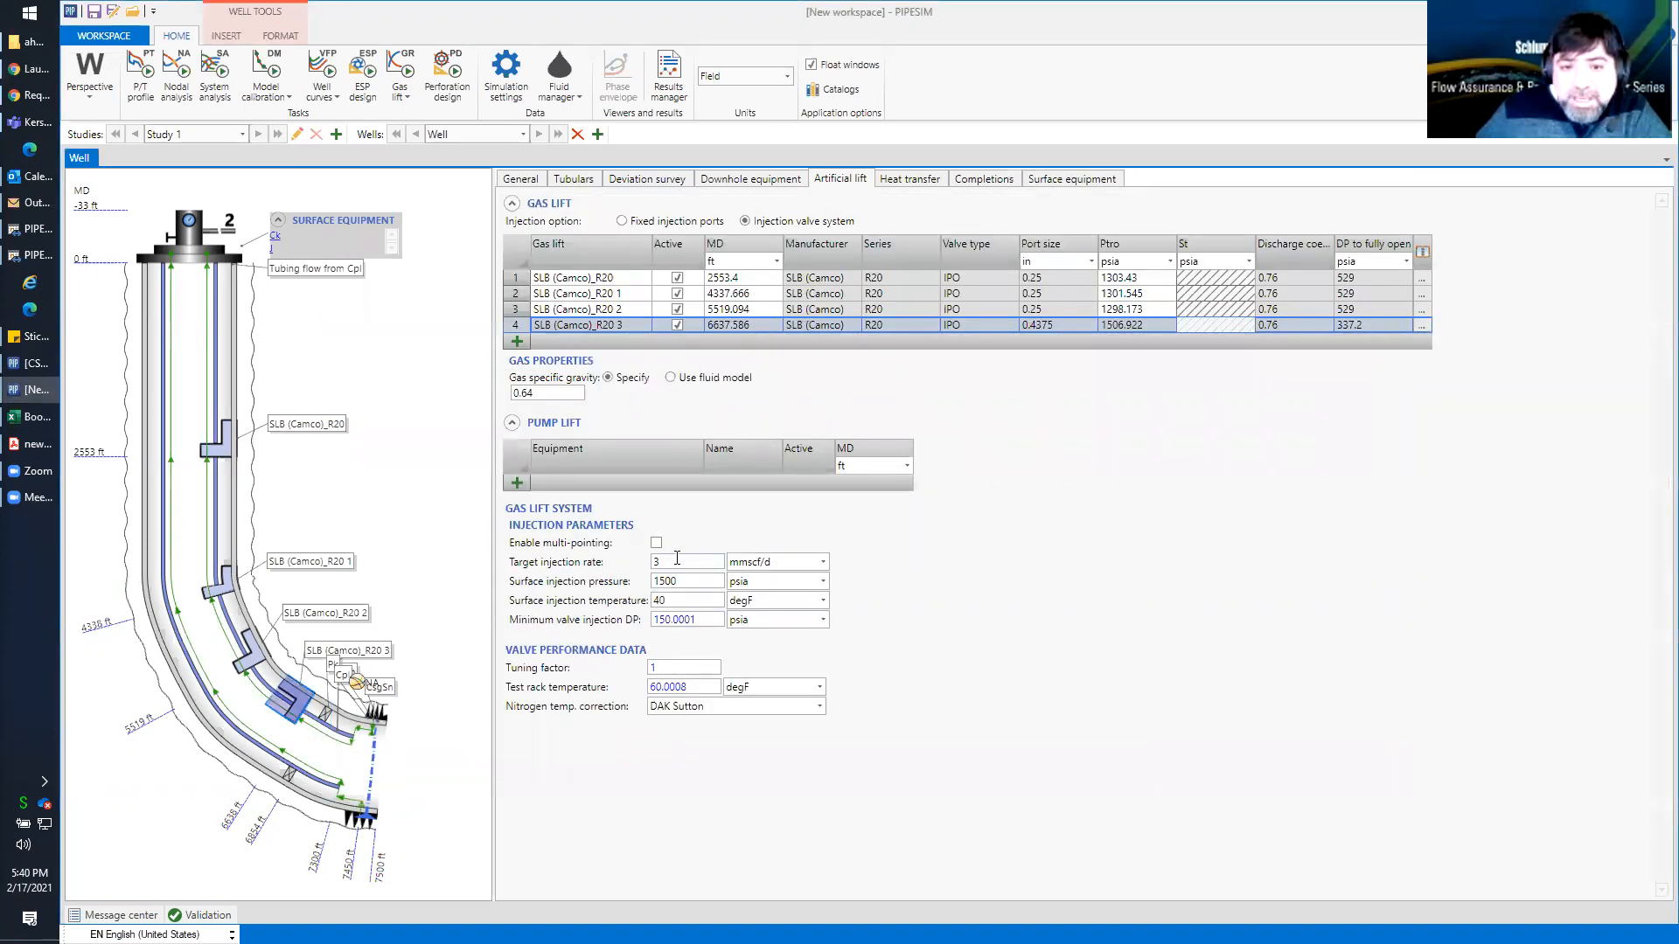
pyautogui.click(674, 560)
pyautogui.doubleClick(654, 562)
pyautogui.write('1.5')
pyautogui.click(715, 581)
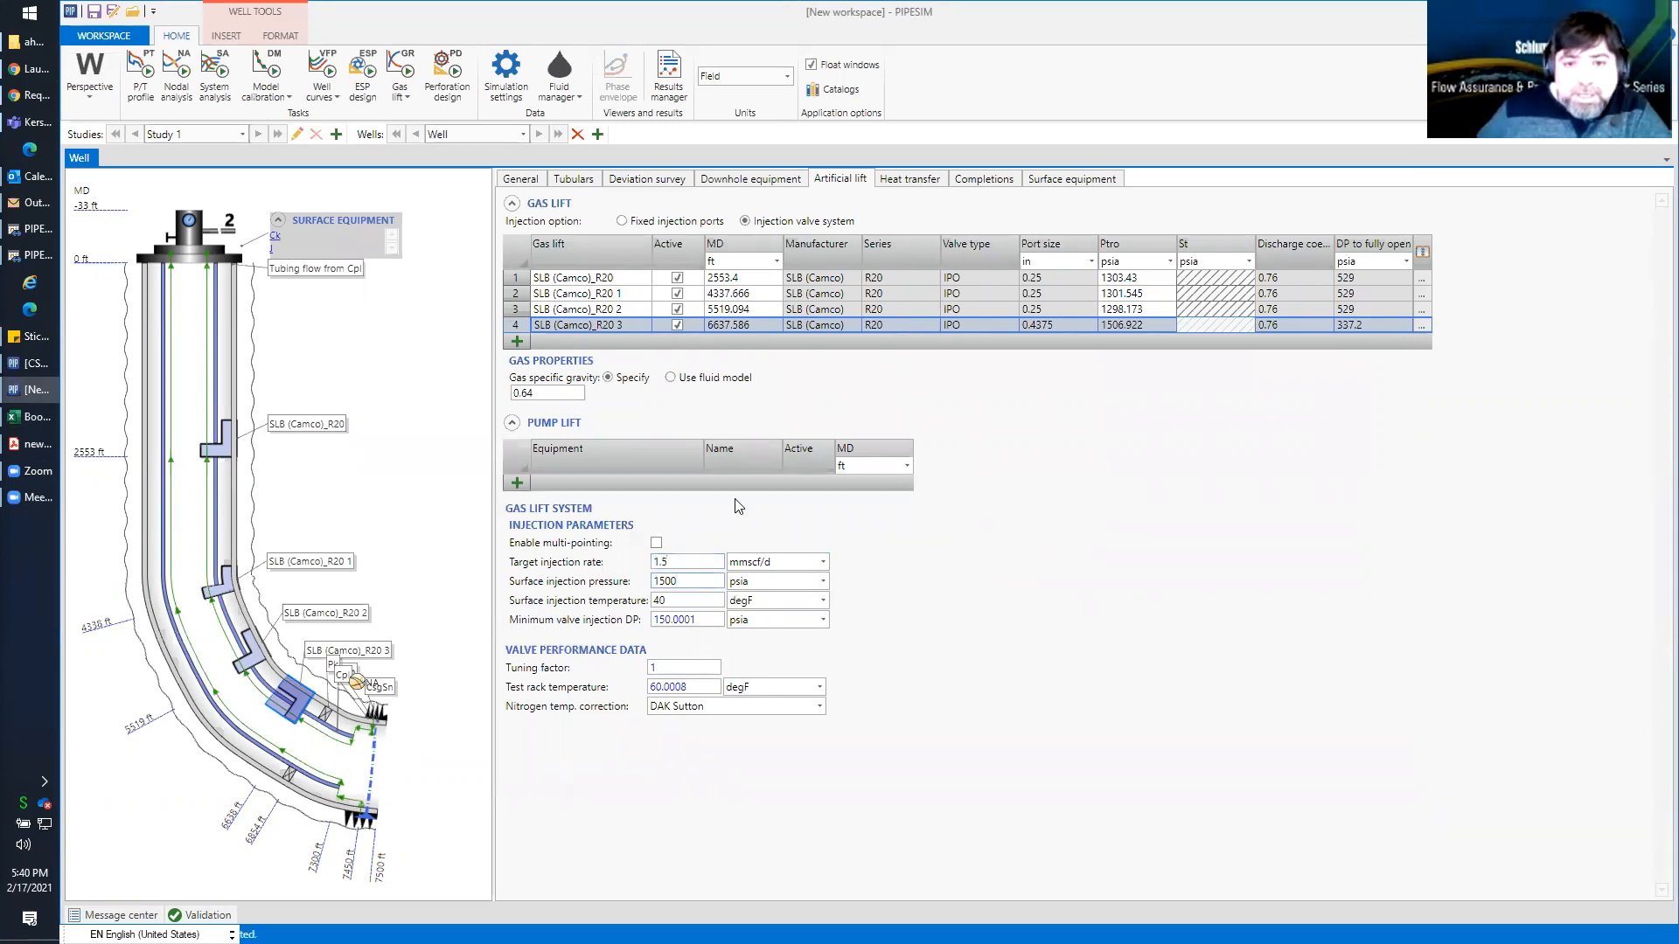
# Run the well's nodal analysis with the new injection rate and close its results
pyautogui.click(178, 68)
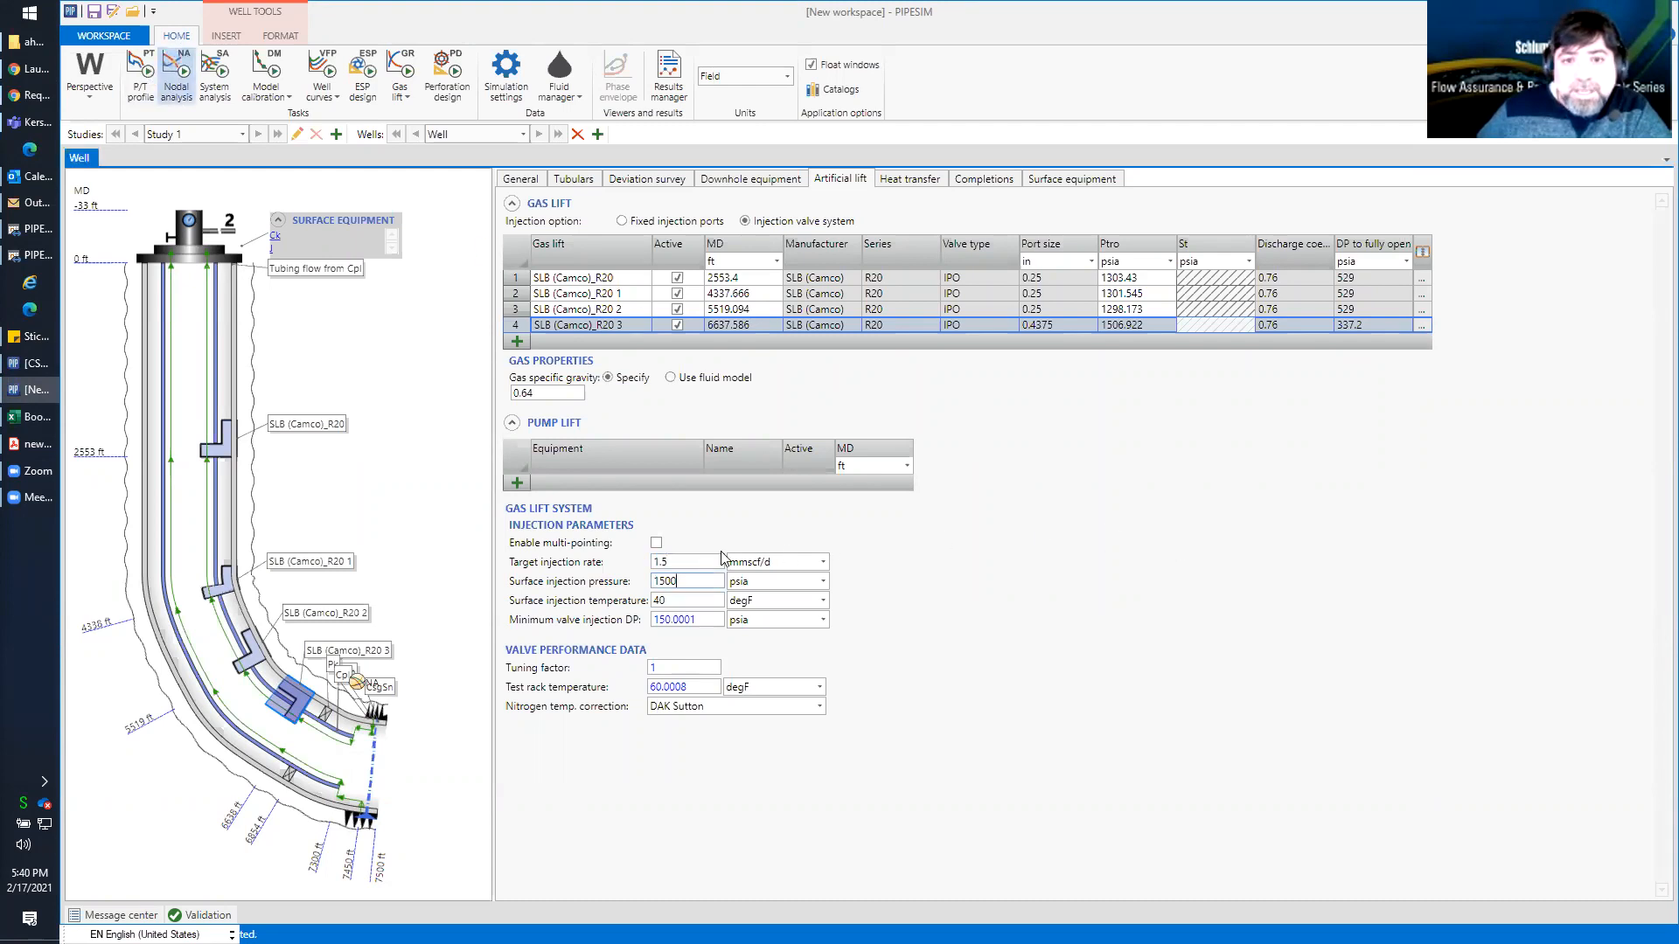
pyautogui.click(366, 732)
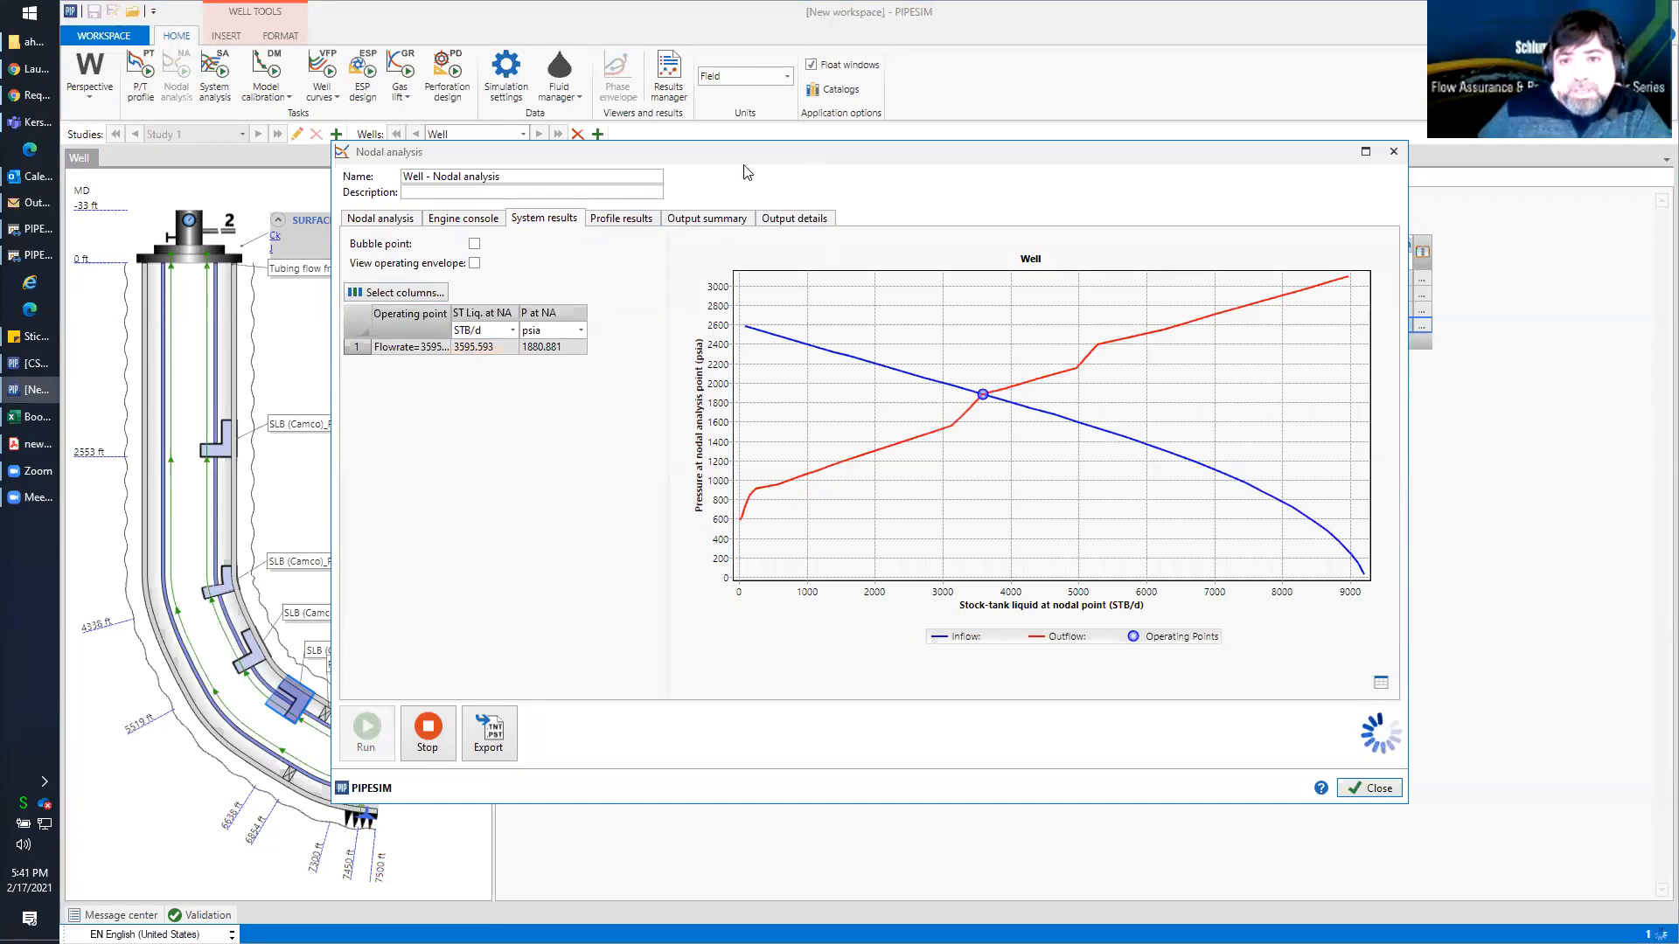
pyautogui.moveTo(745, 166); pyautogui.dragTo(836, 384)
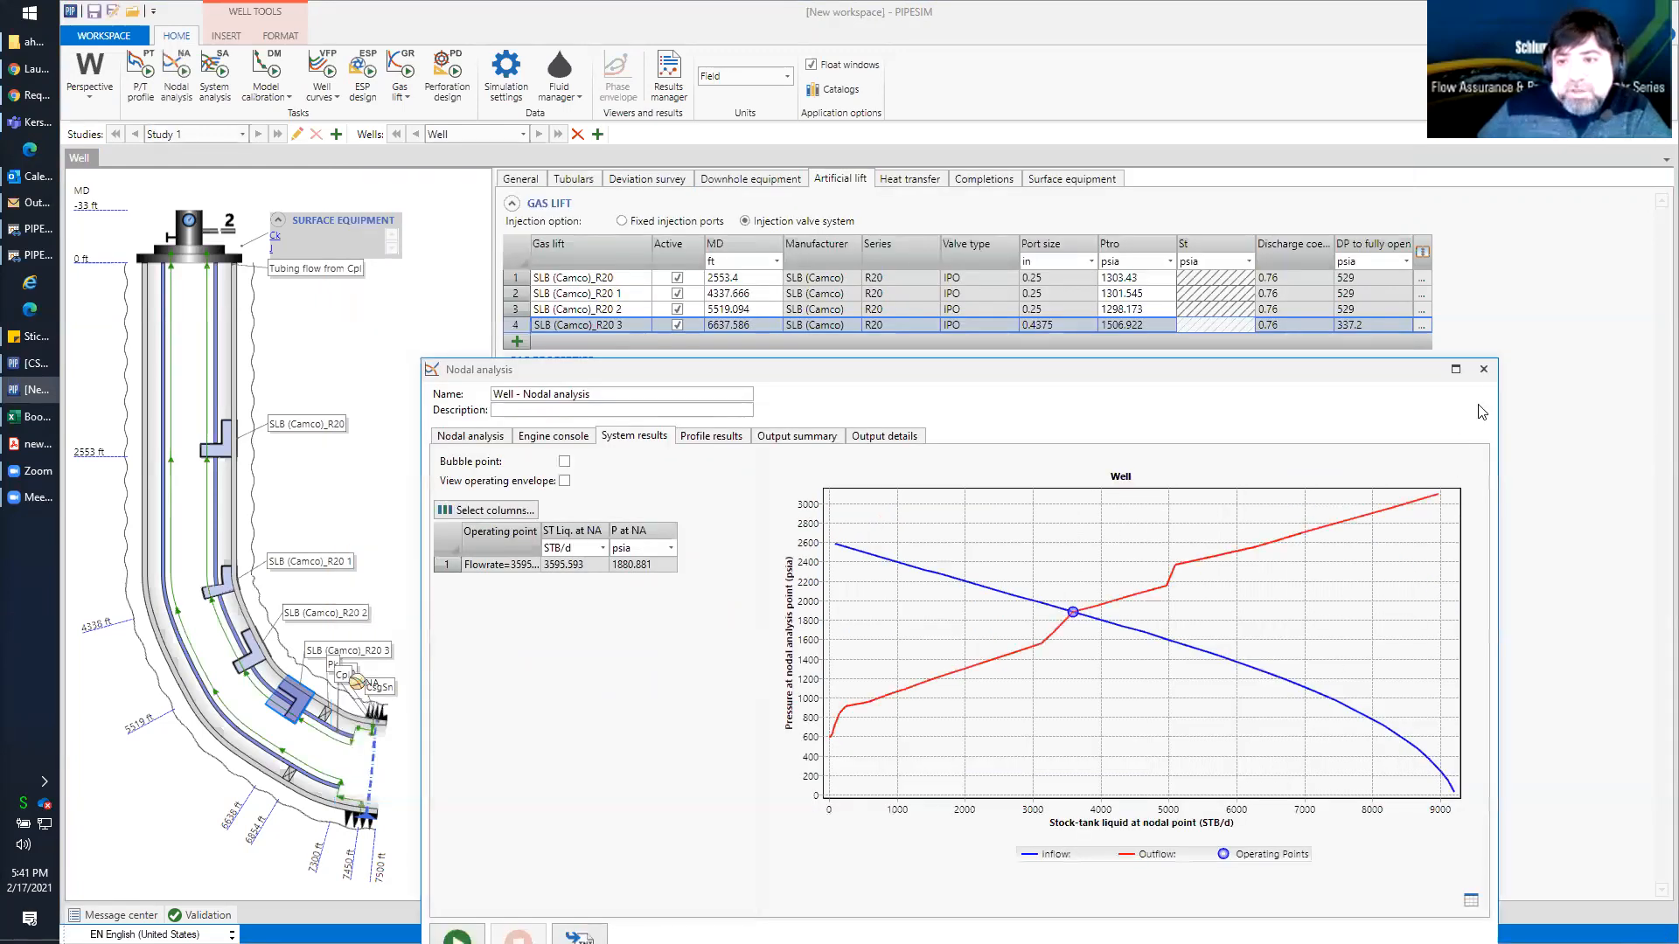
pyautogui.click(1484, 369)
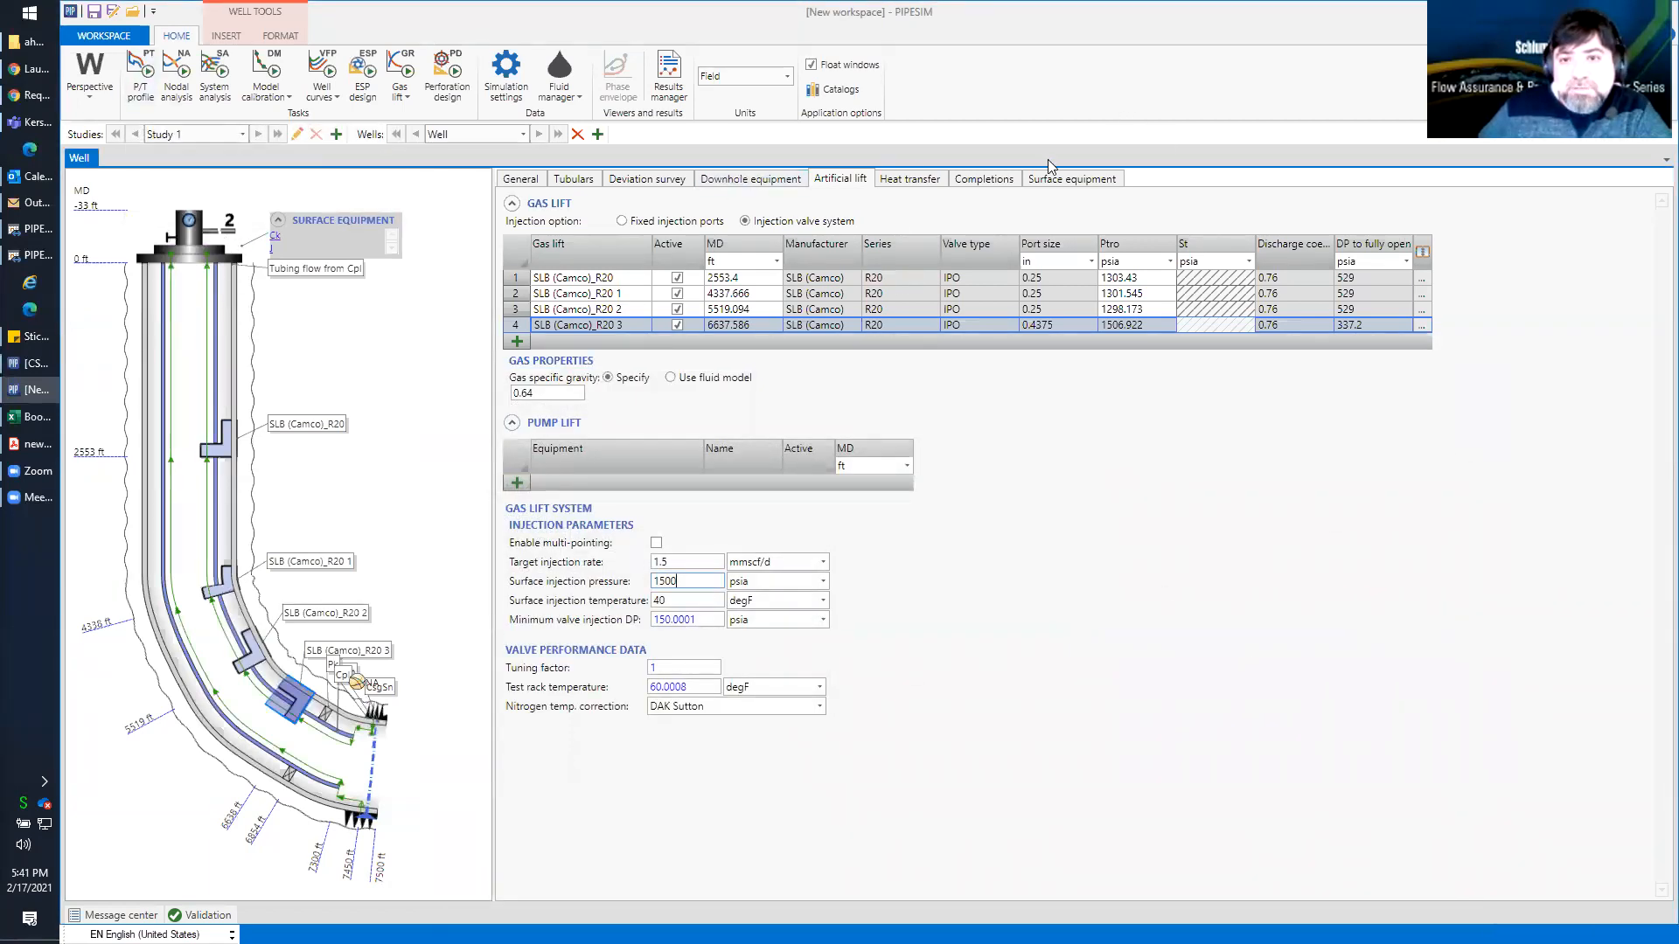
# Set the bean size of surface choke Ck to 1.5 in and run the P/T profile
pyautogui.click(1072, 179)
pyautogui.click(641, 234)
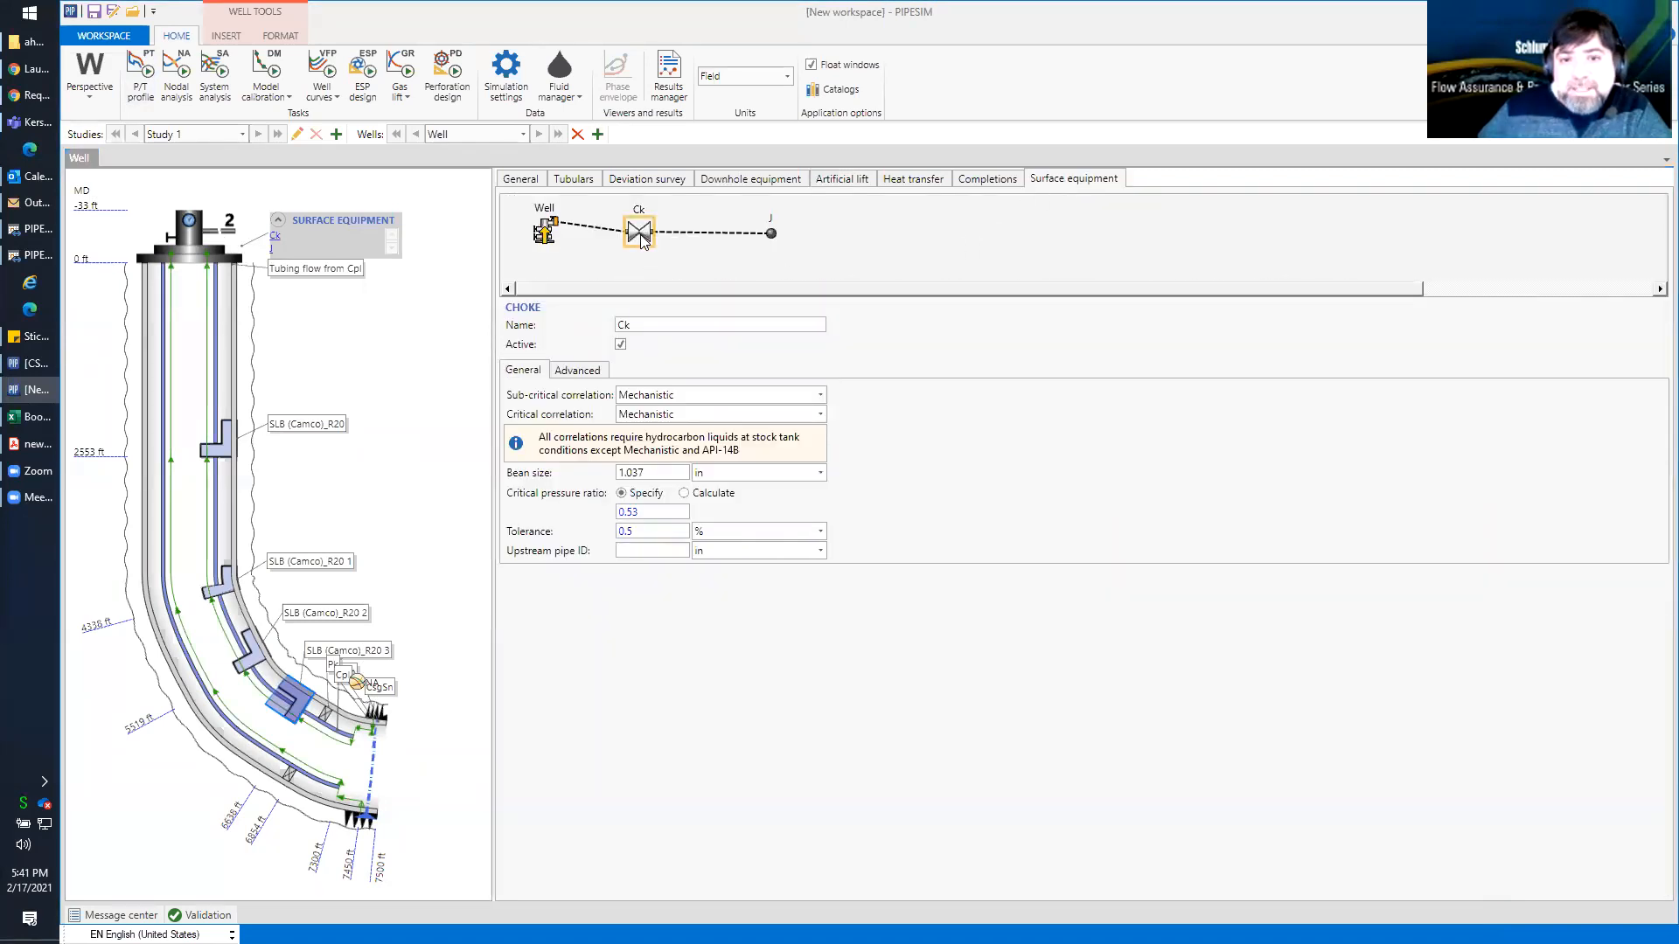
pyautogui.click(654, 471)
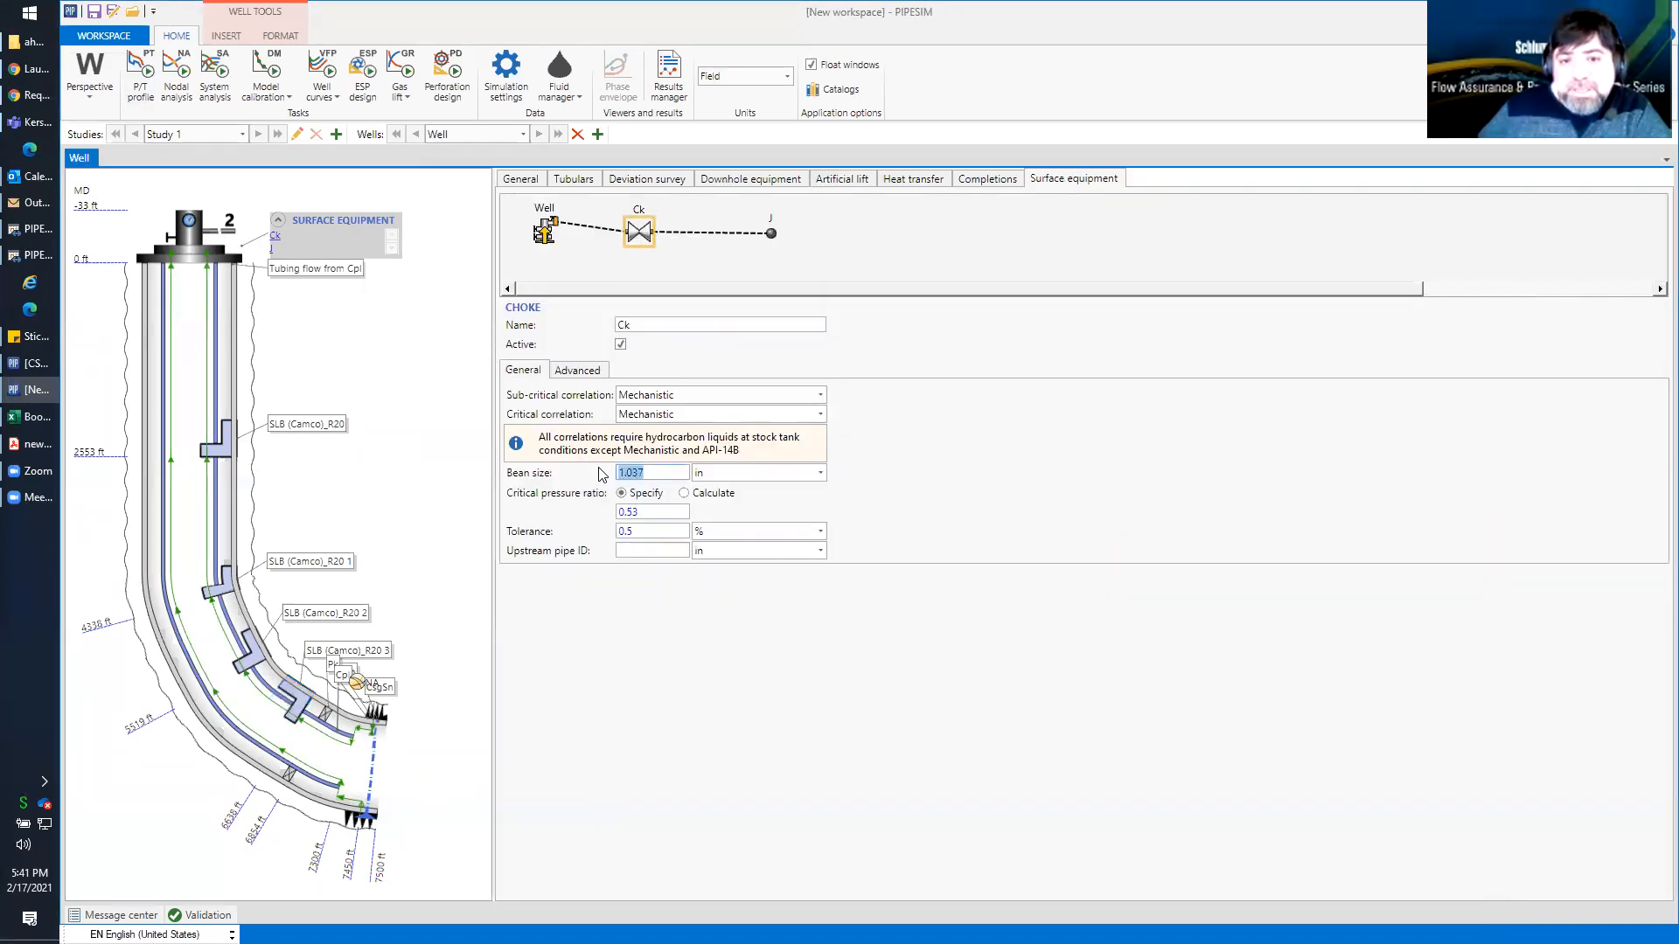
pyautogui.write('1.5')
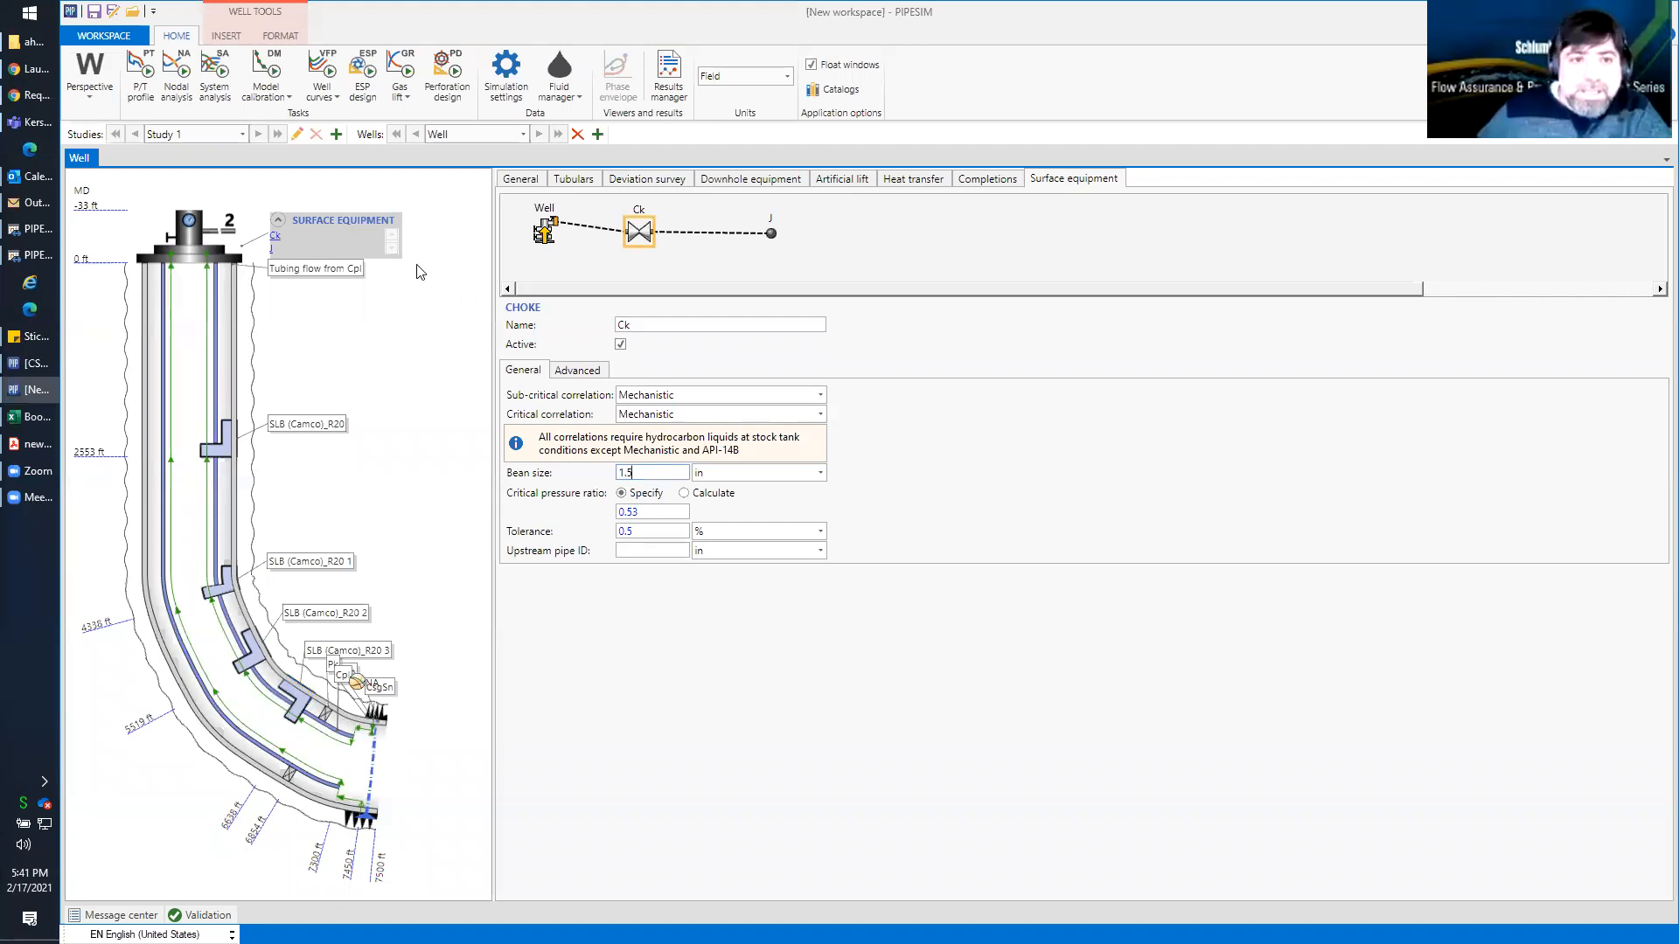
pyautogui.click(140, 77)
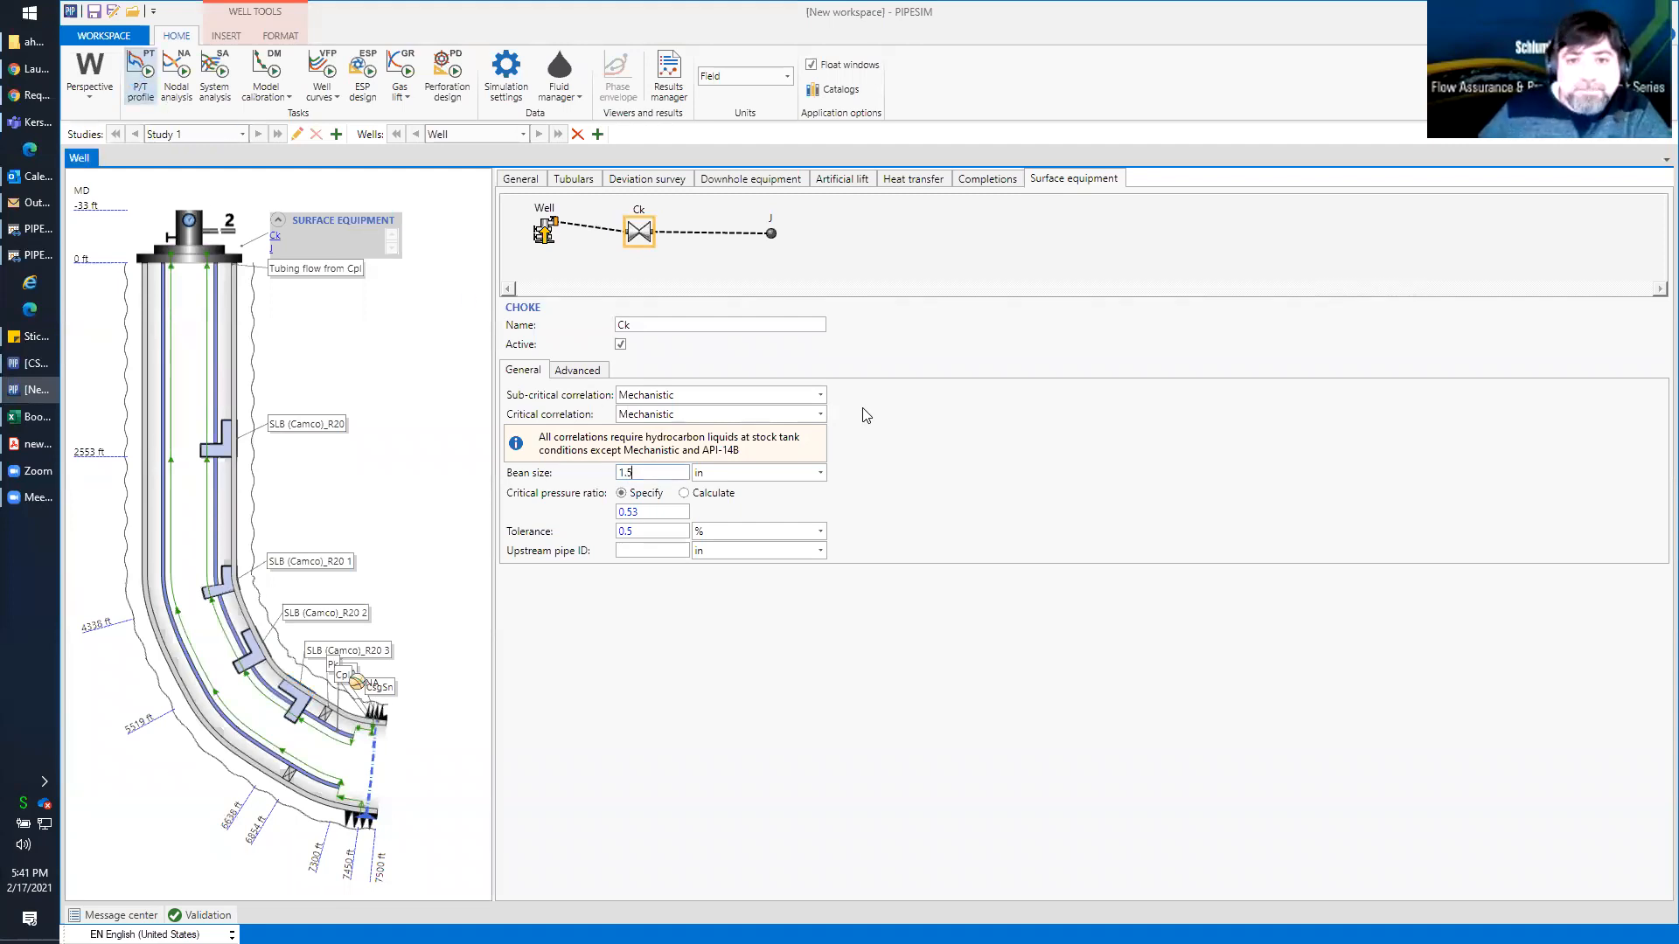
pyautogui.click(365, 733)
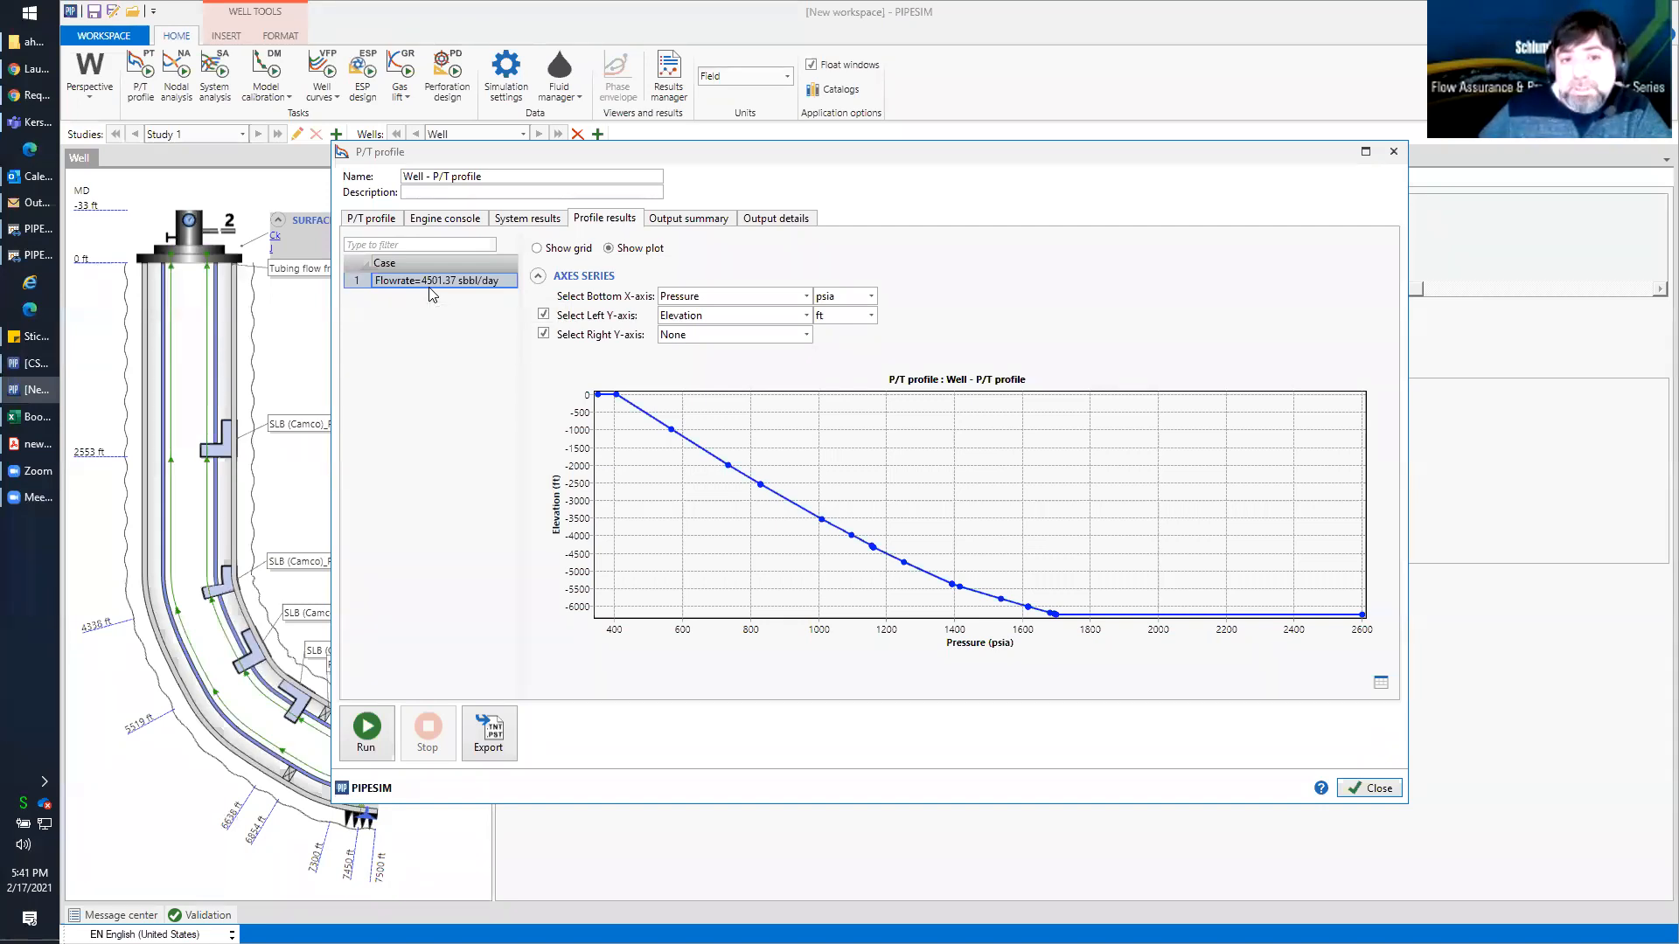
# Make the P/T profile's calculated variable custom, using the bean size of choke Ck
pyautogui.click(371, 217)
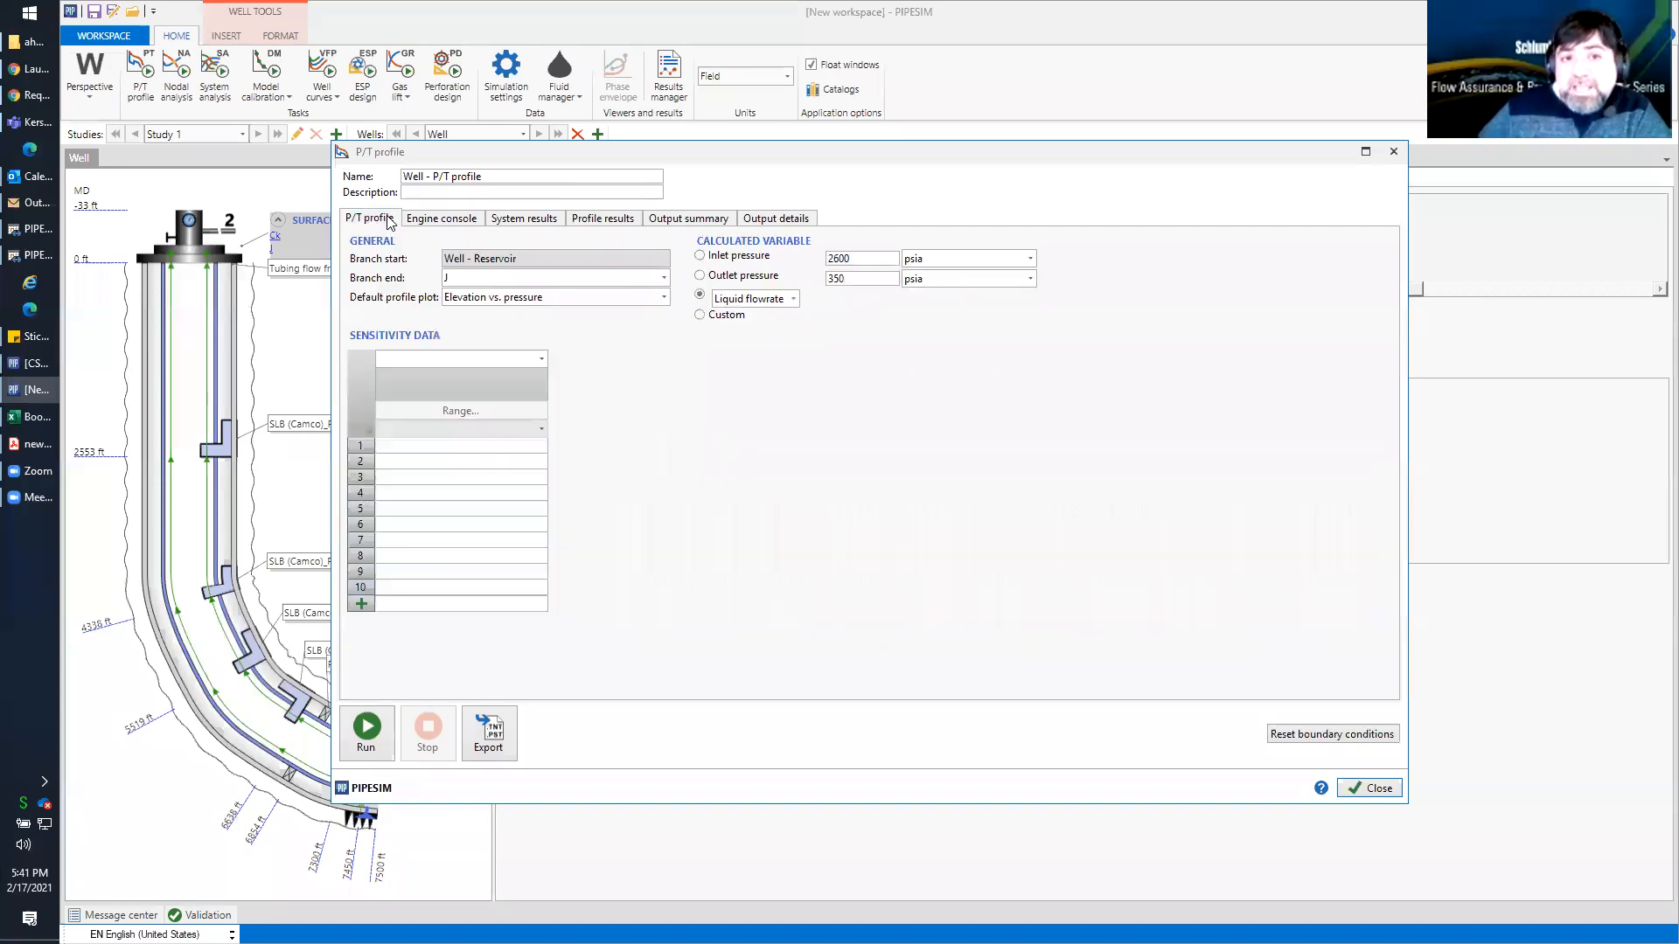
pyautogui.click(700, 317)
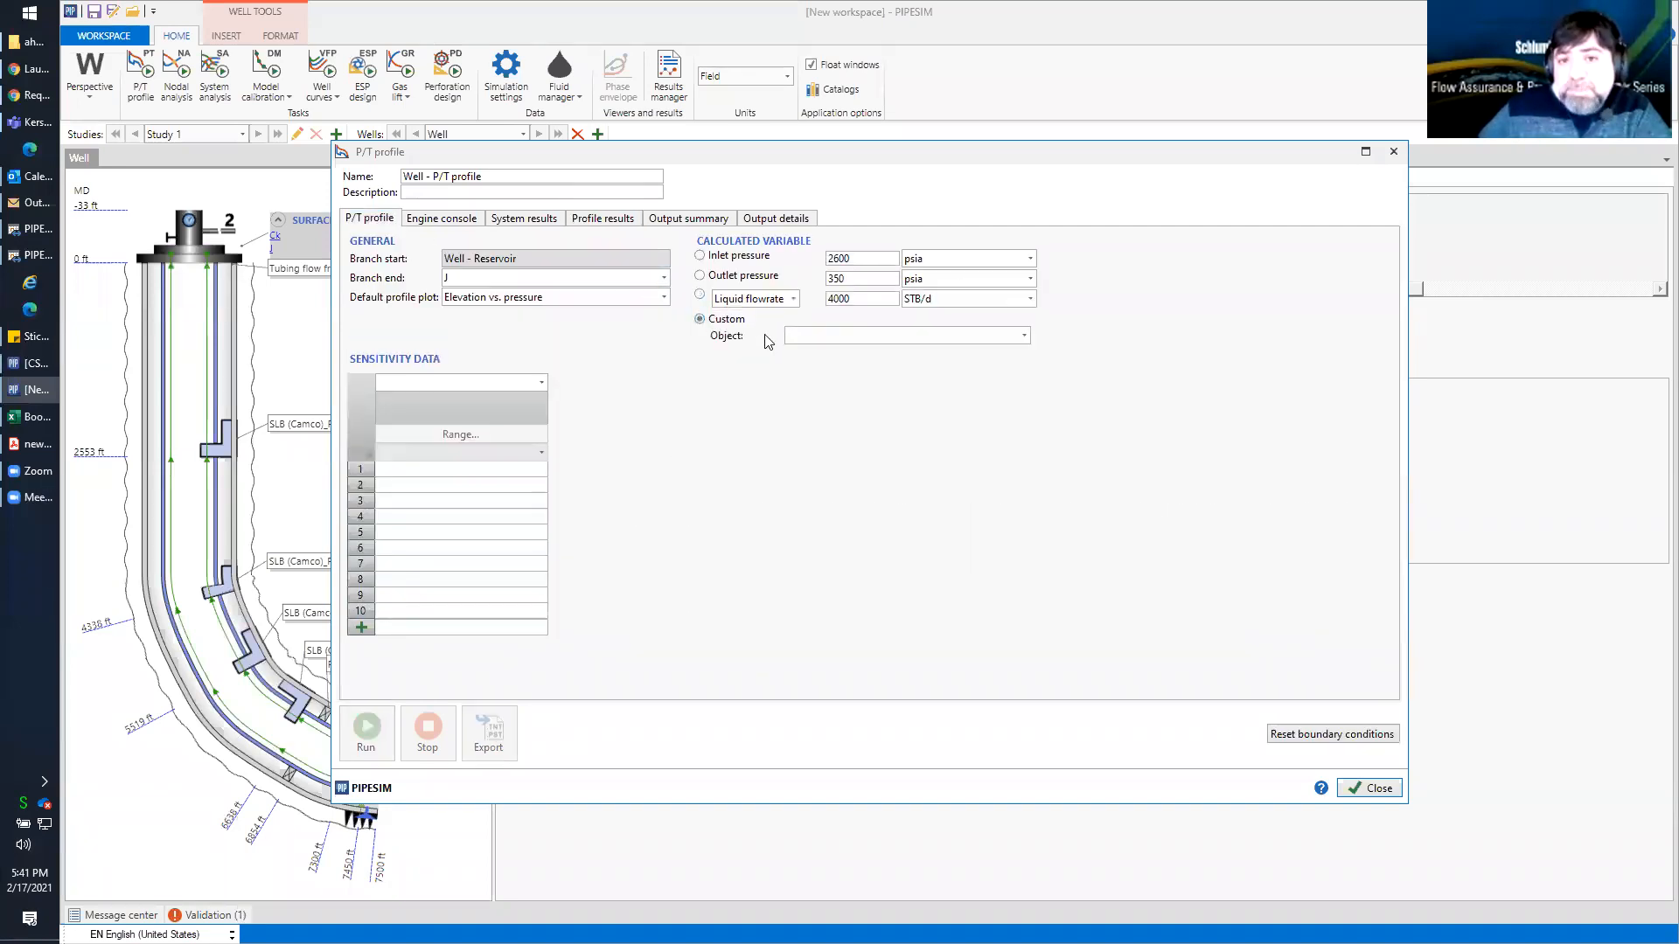
pyautogui.click(859, 337)
pyautogui.click(866, 347)
pyautogui.click(860, 339)
pyautogui.click(856, 382)
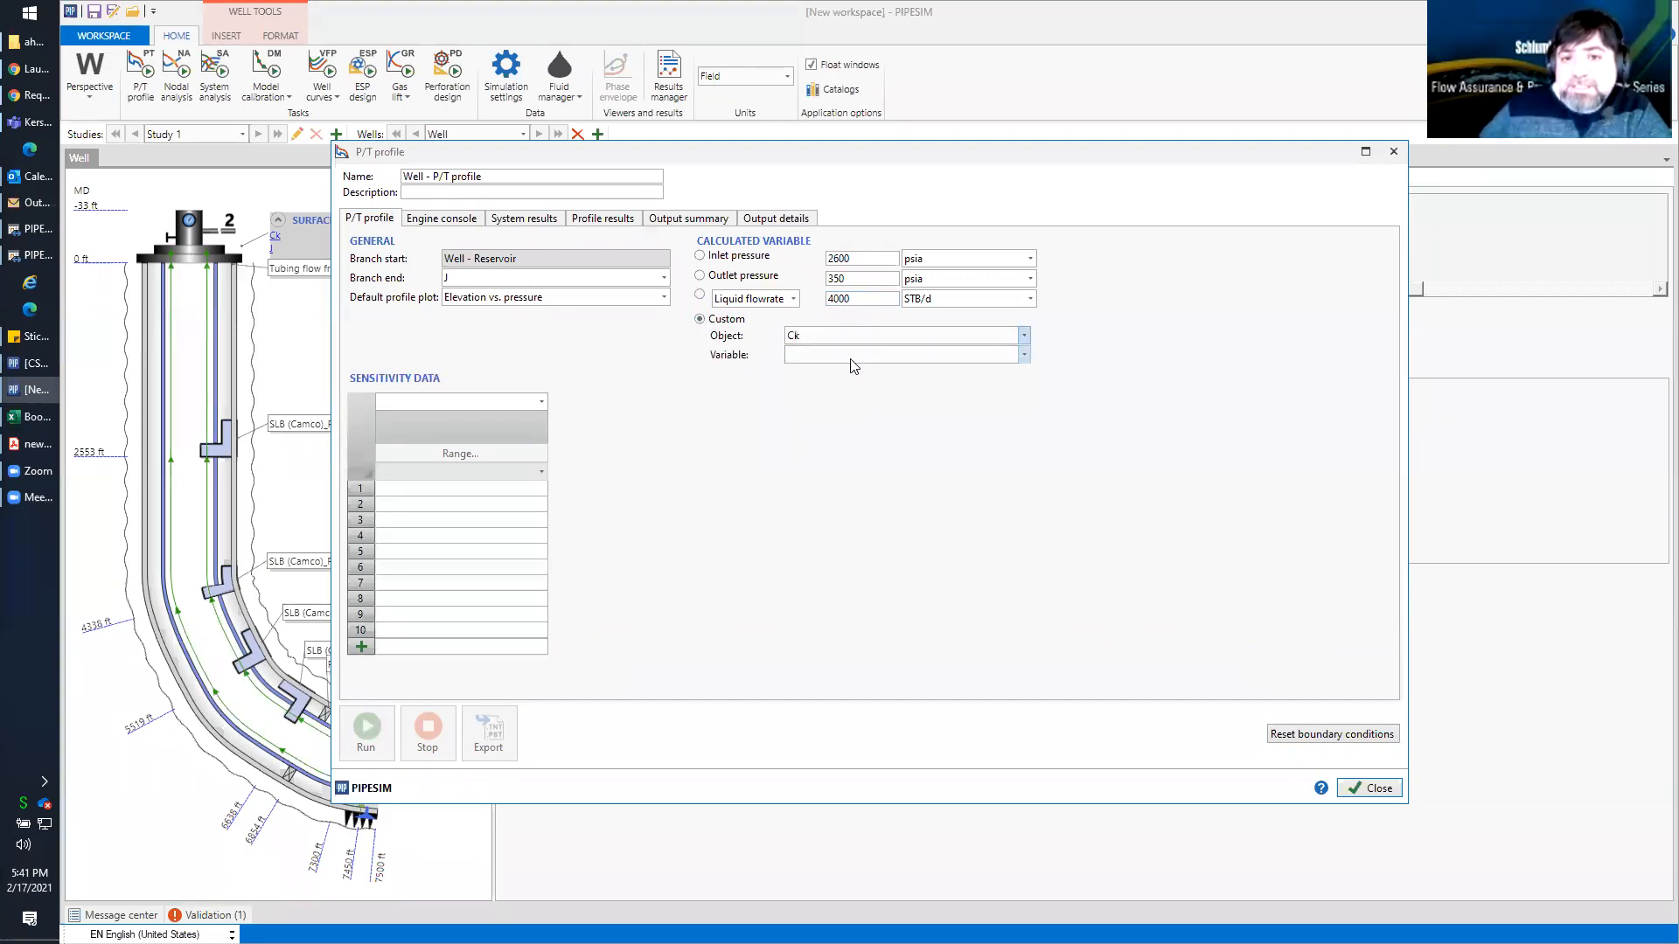
pyautogui.click(854, 356)
pyautogui.click(855, 370)
# Bound the choke bean size between 0.5 and 1.25 in, run the P/T profile and close the task
pyautogui.click(806, 379)
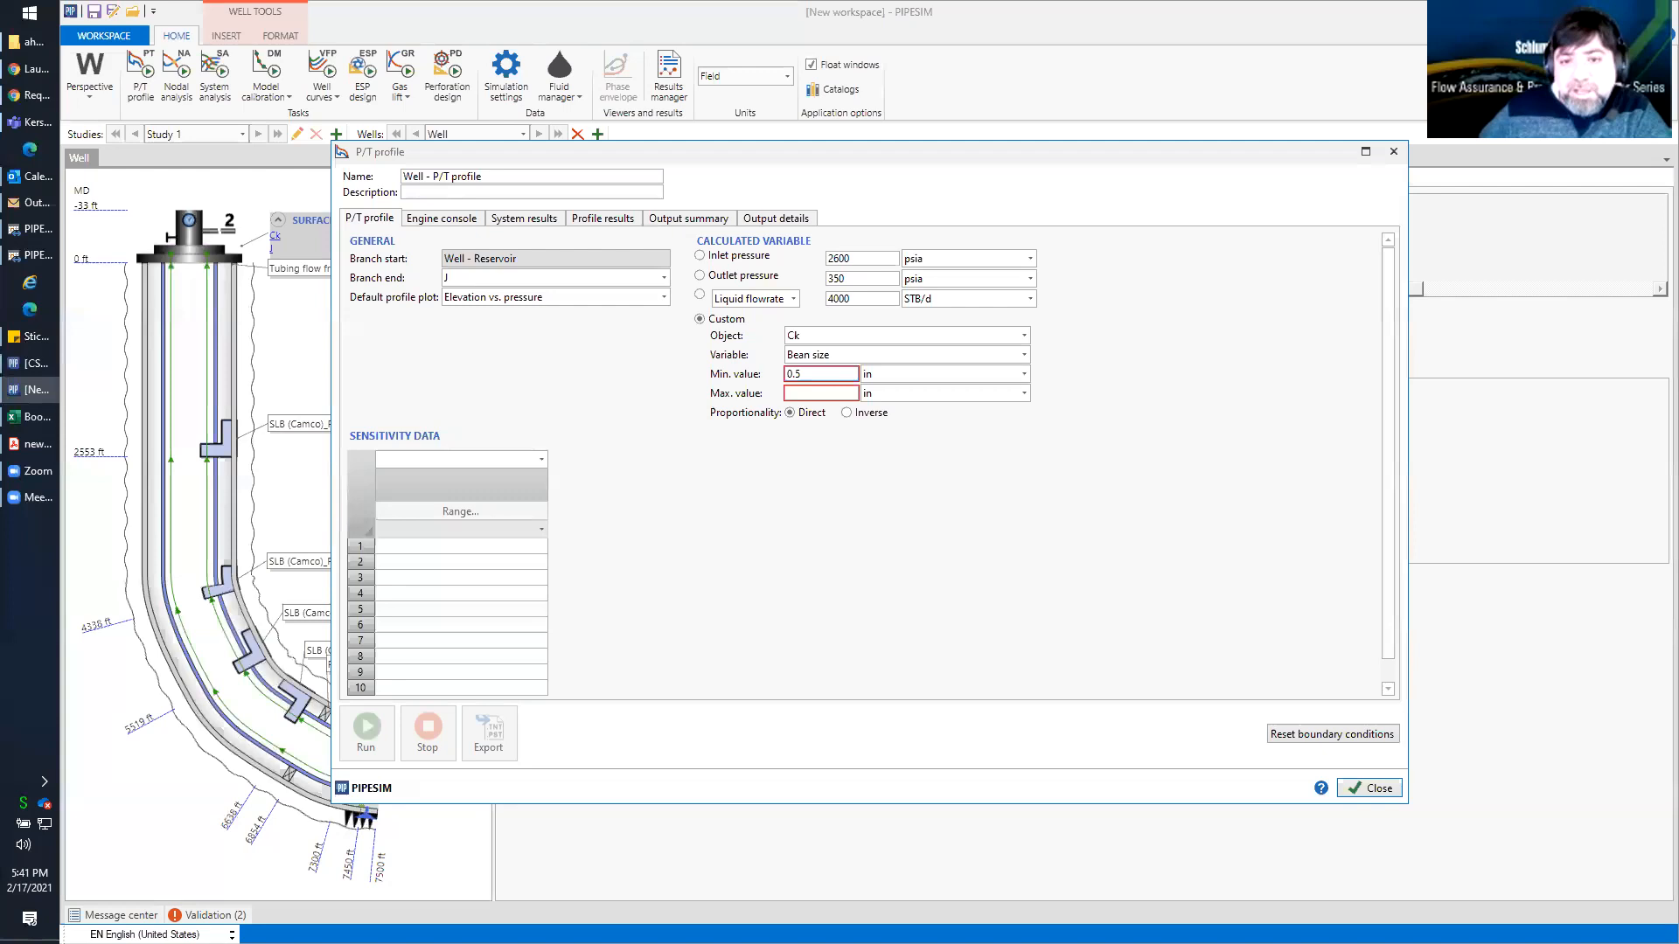
pyautogui.click(811, 395)
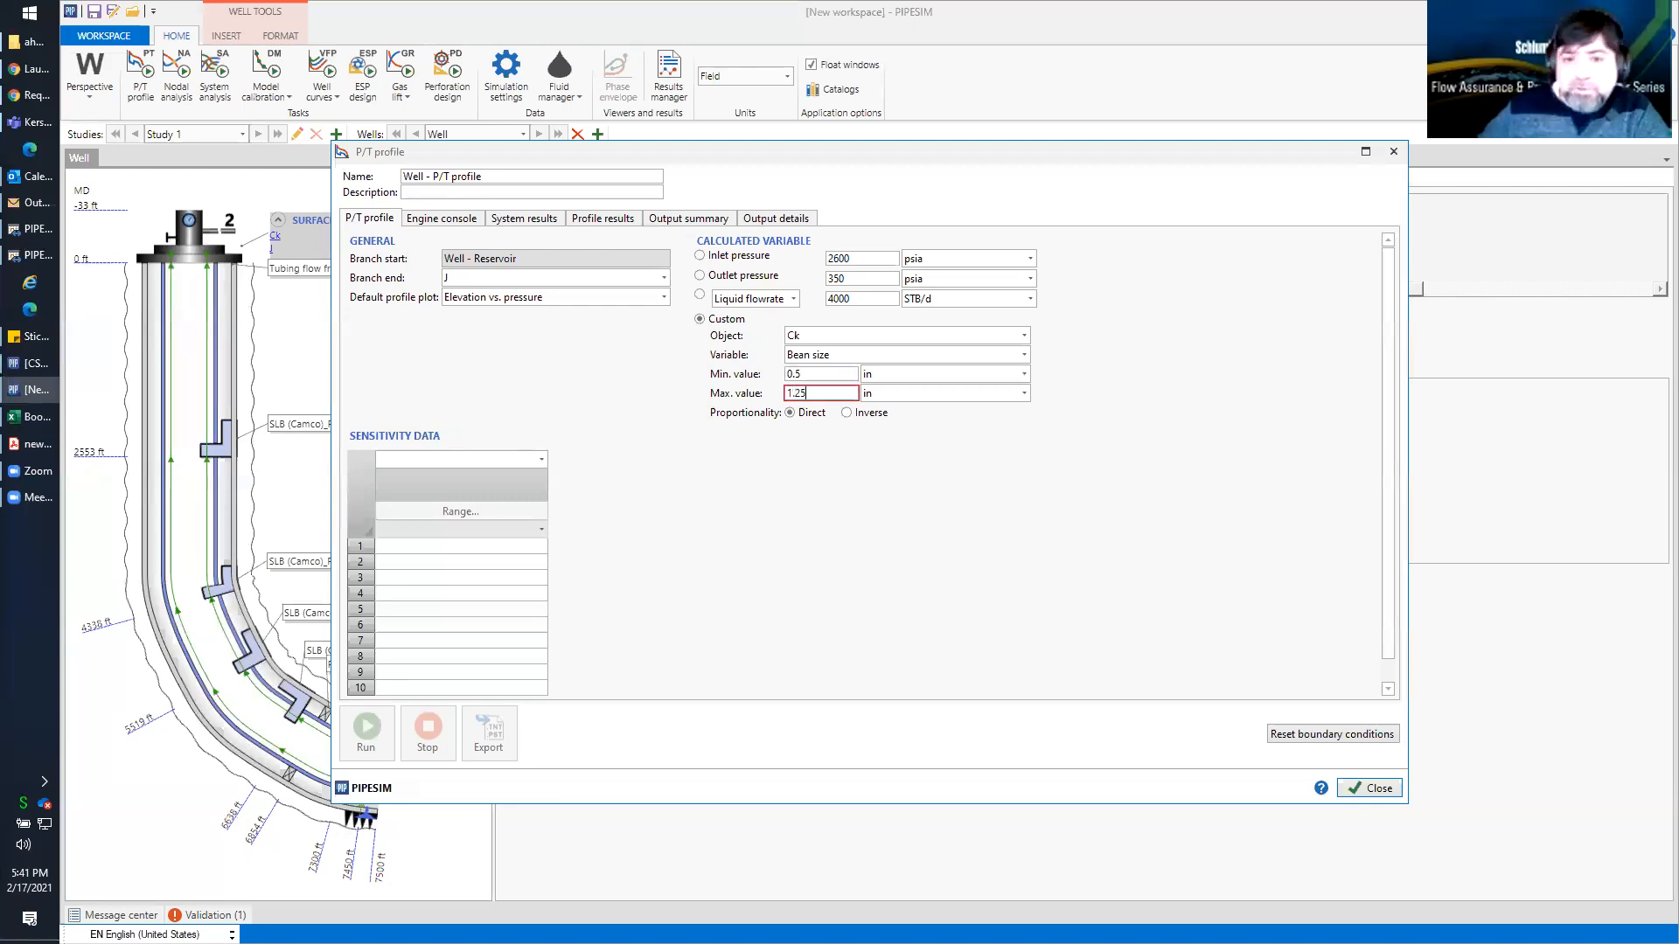
pyautogui.click(690, 534)
pyautogui.click(370, 729)
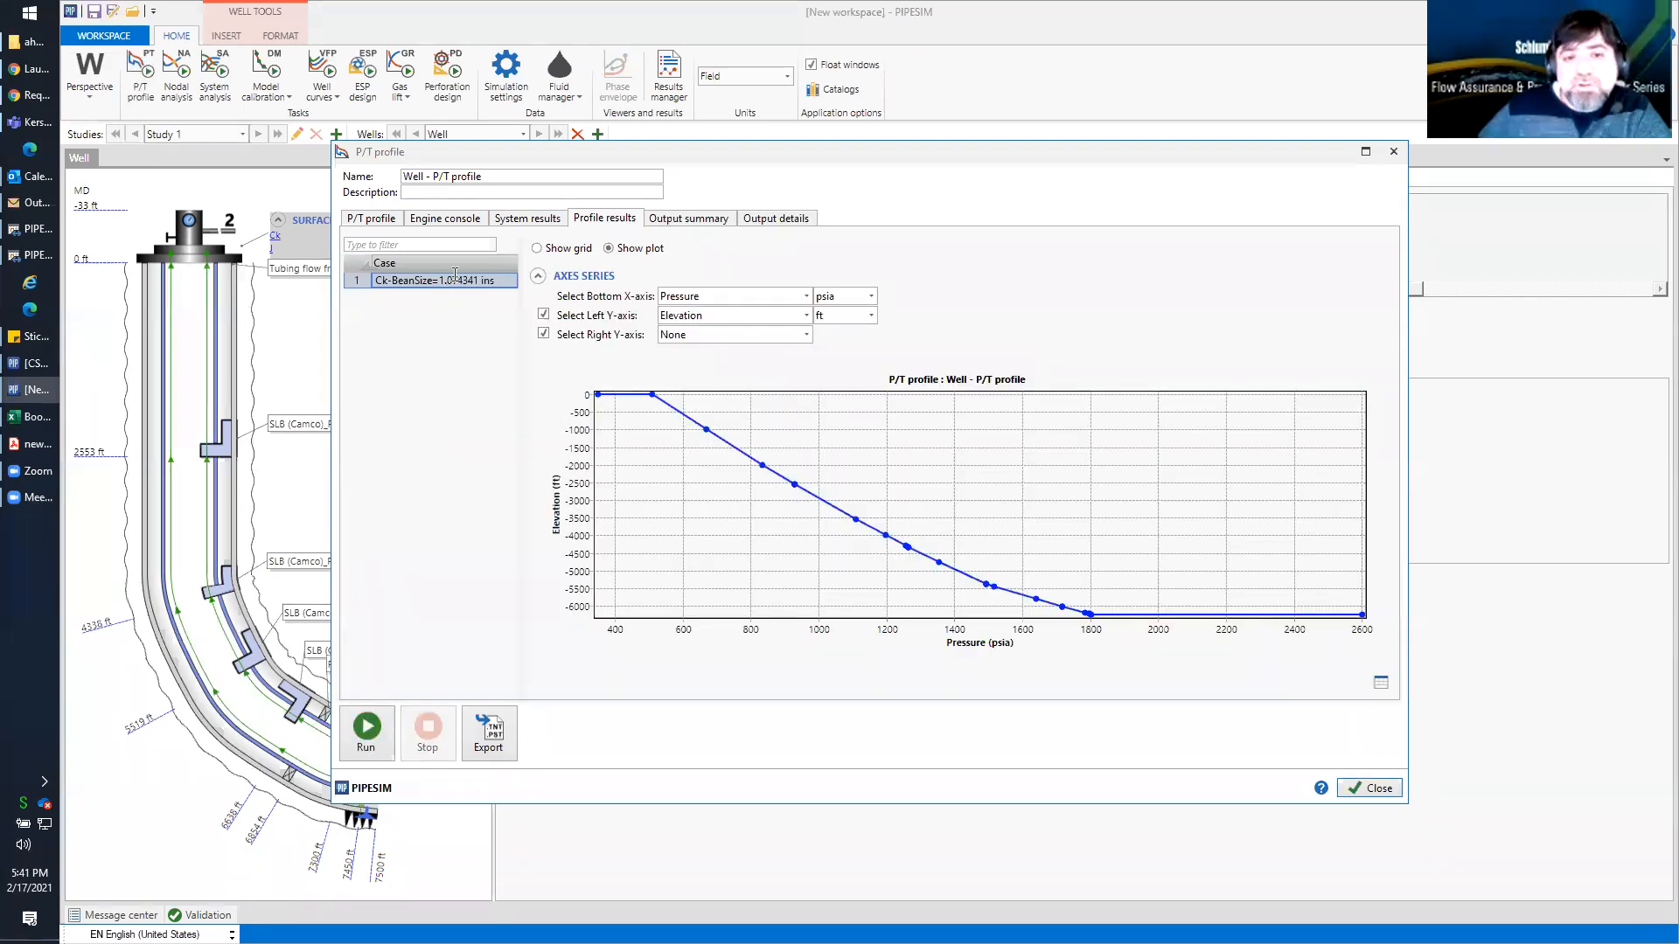
pyautogui.click(386, 223)
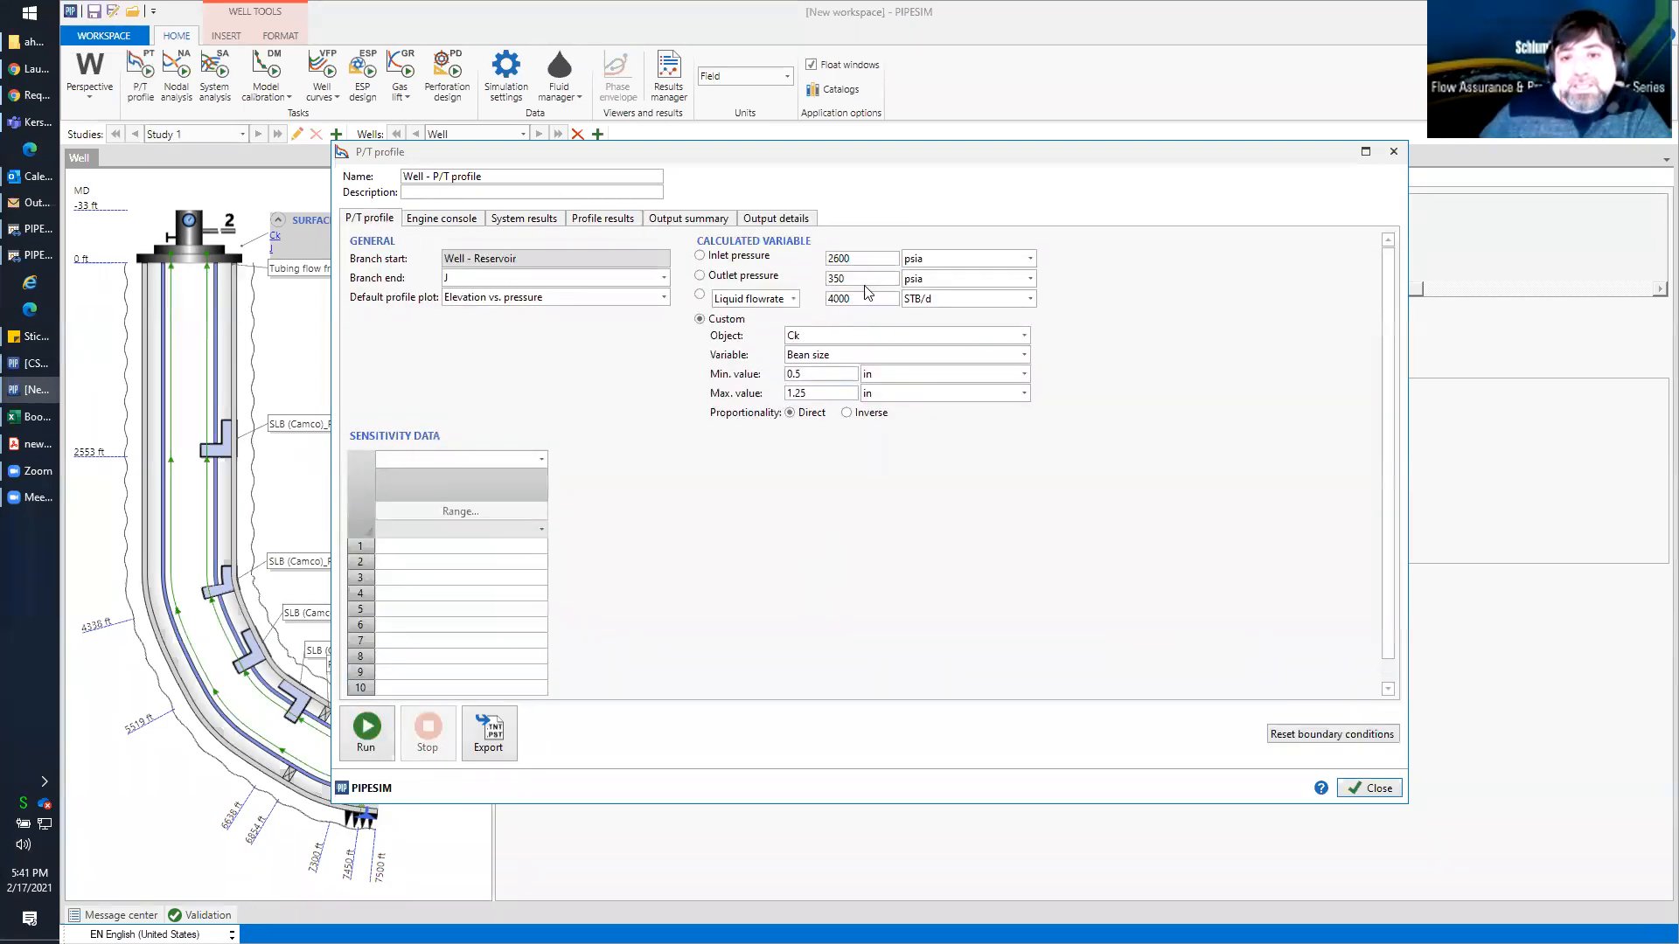
pyautogui.click(1370, 789)
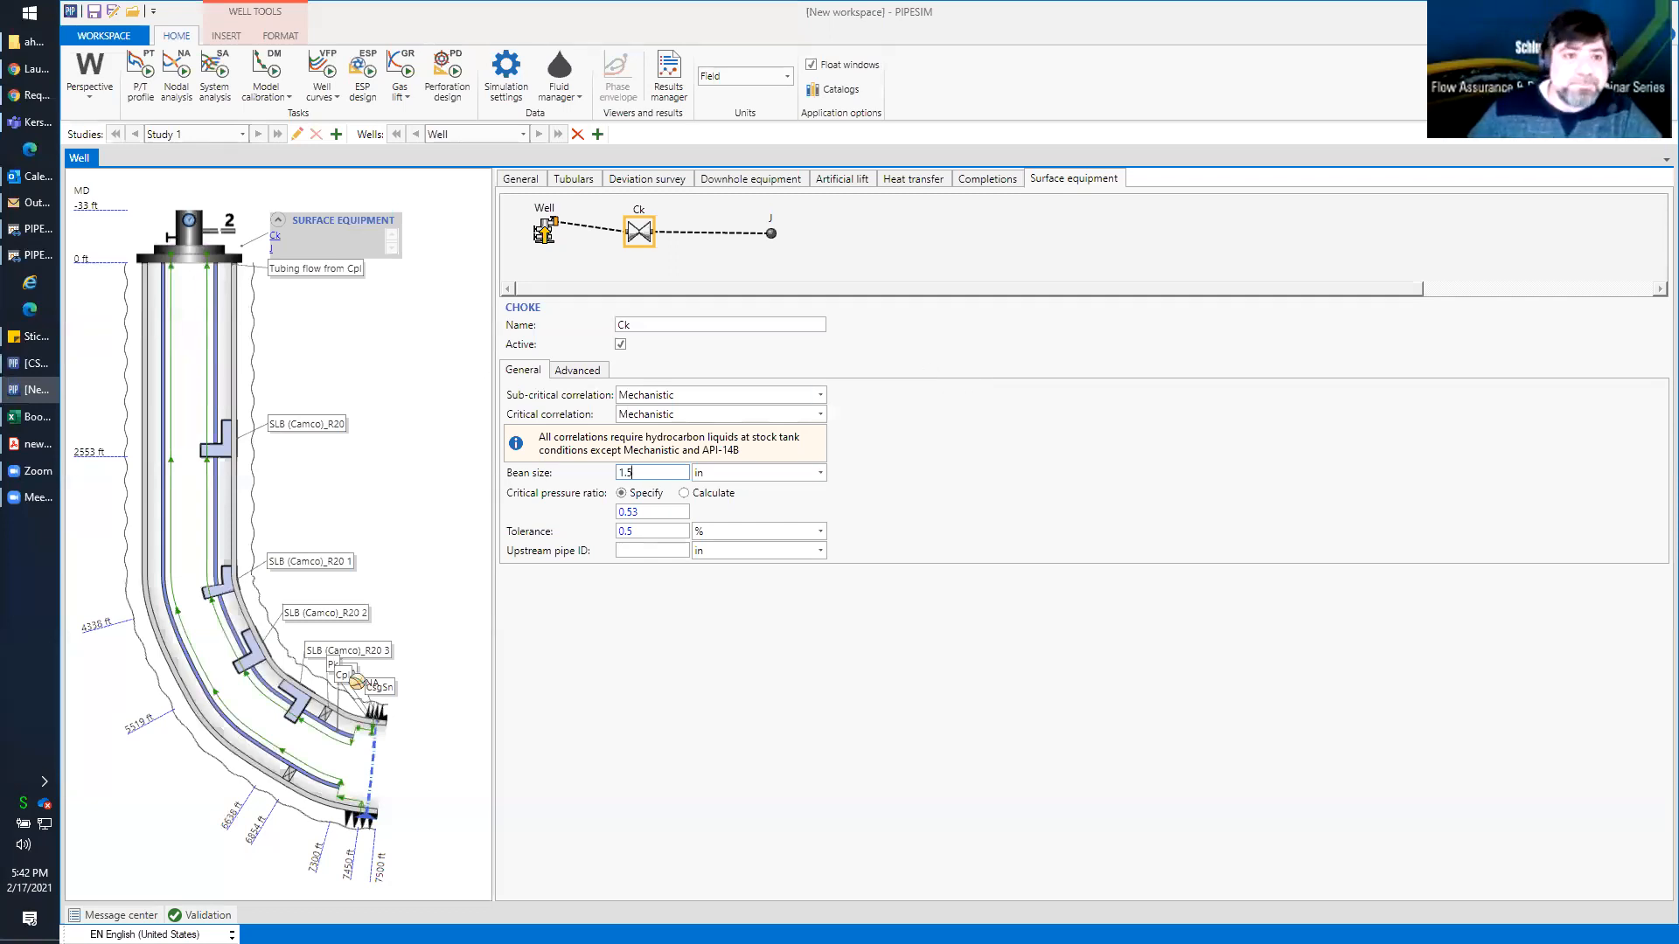
pyautogui.click(36, 477)
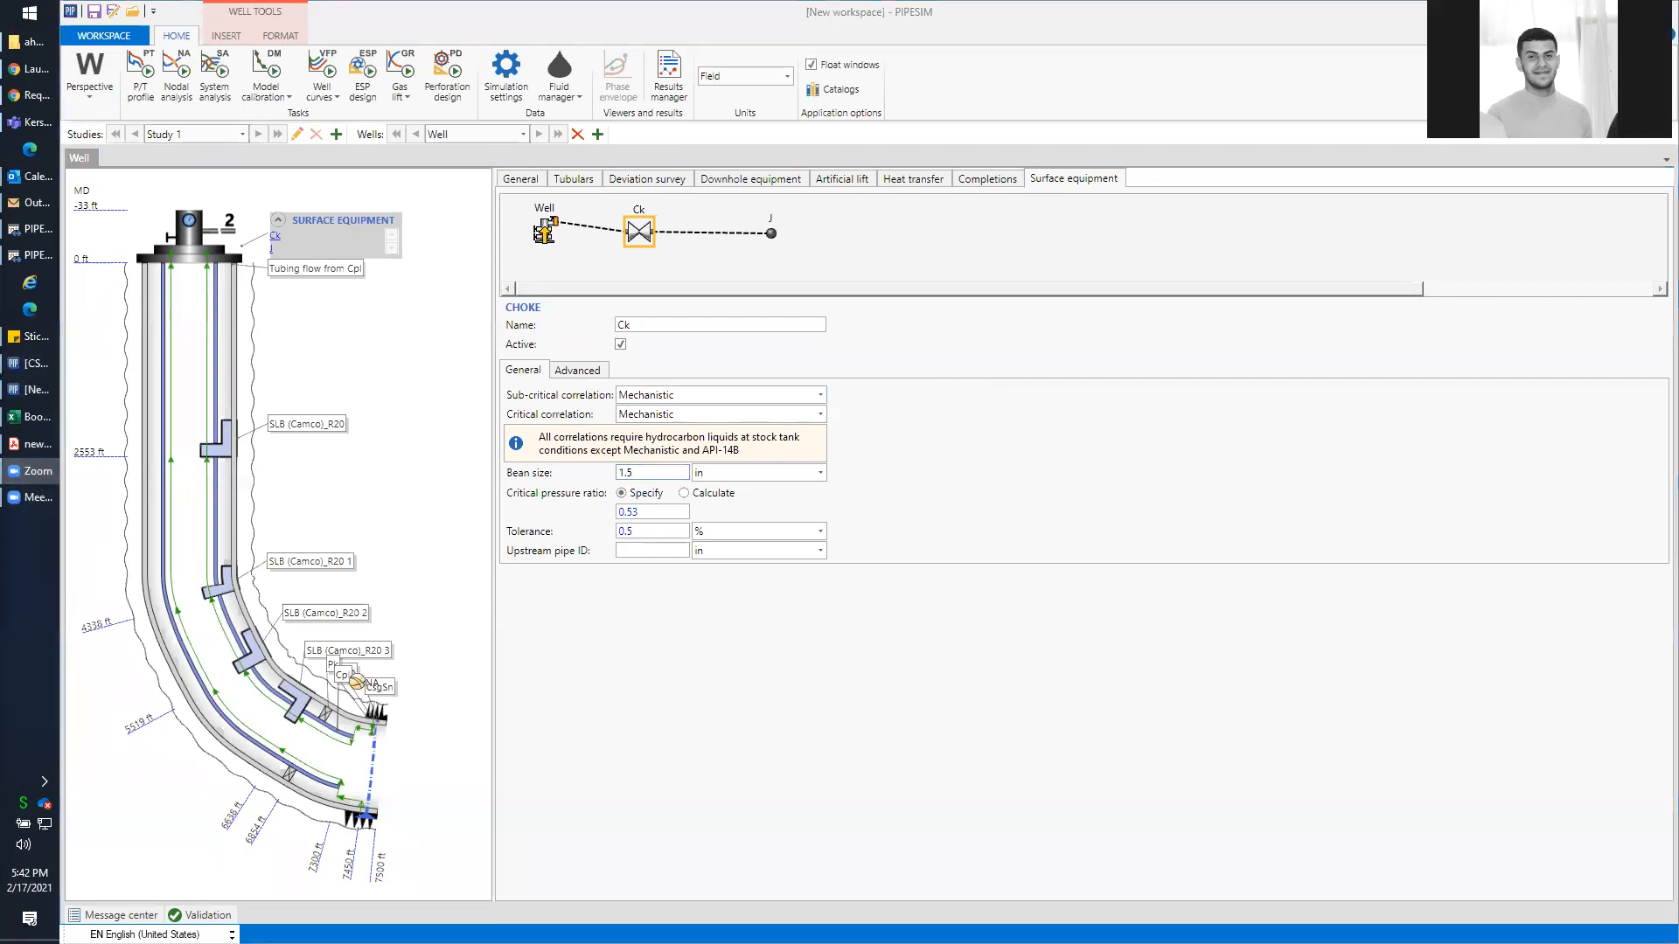
pyautogui.click(37, 498)
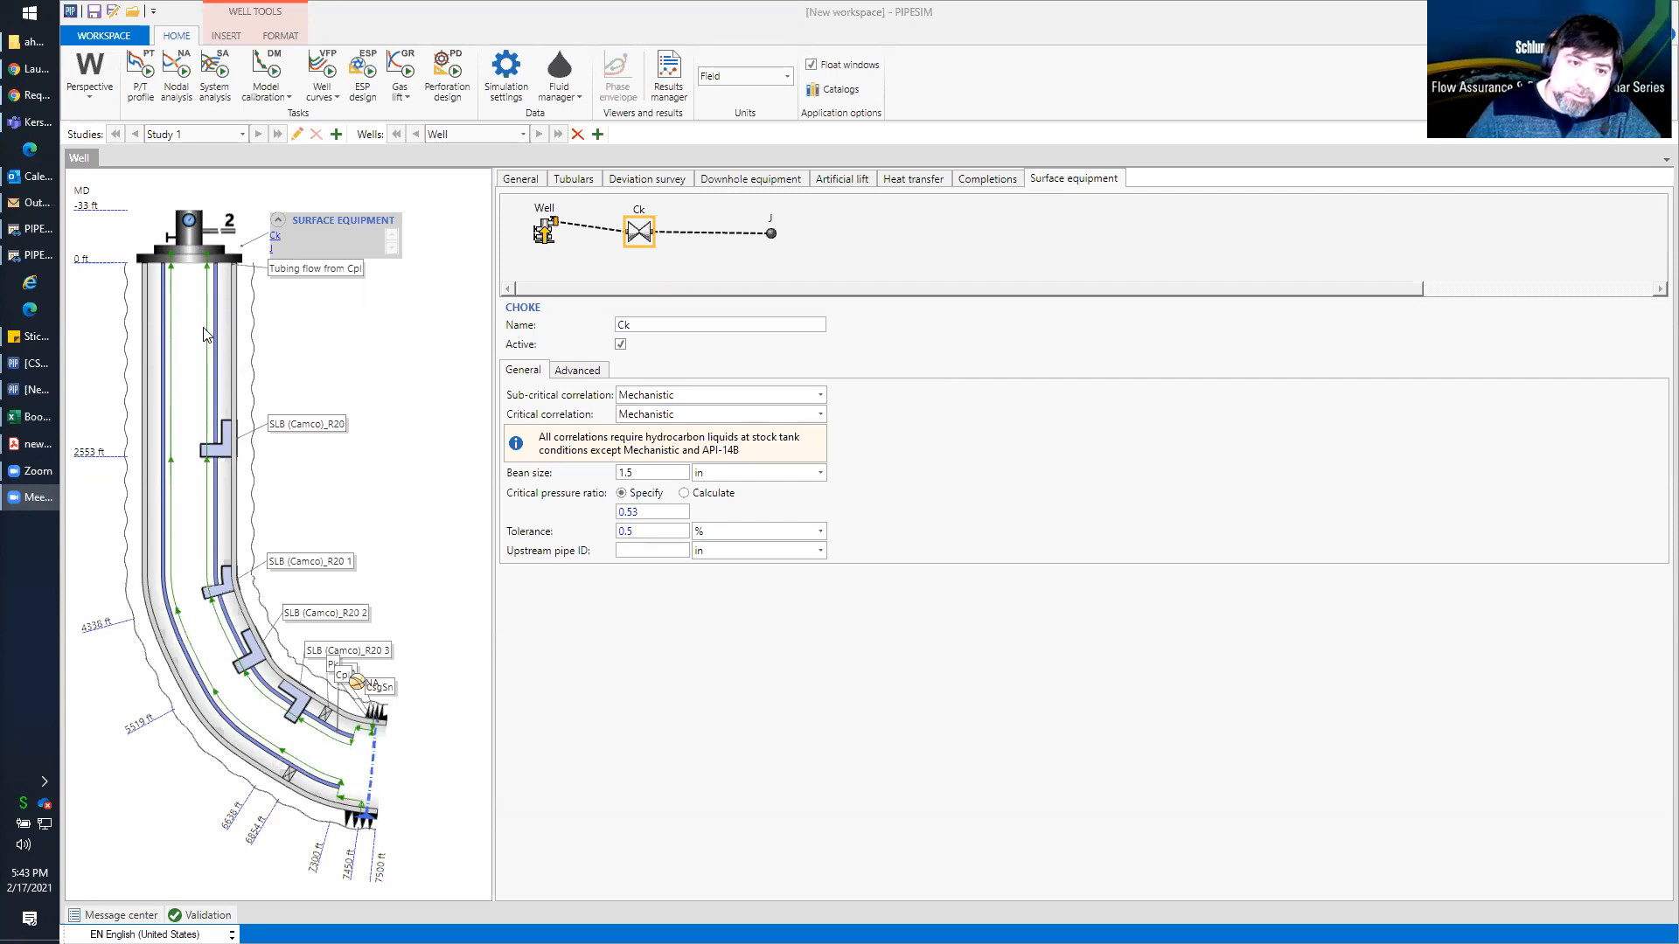
# In the simulation settings, review the vertical multiphase flow correlation choices and set the correlation source to OLGAS
pyautogui.click(505, 63)
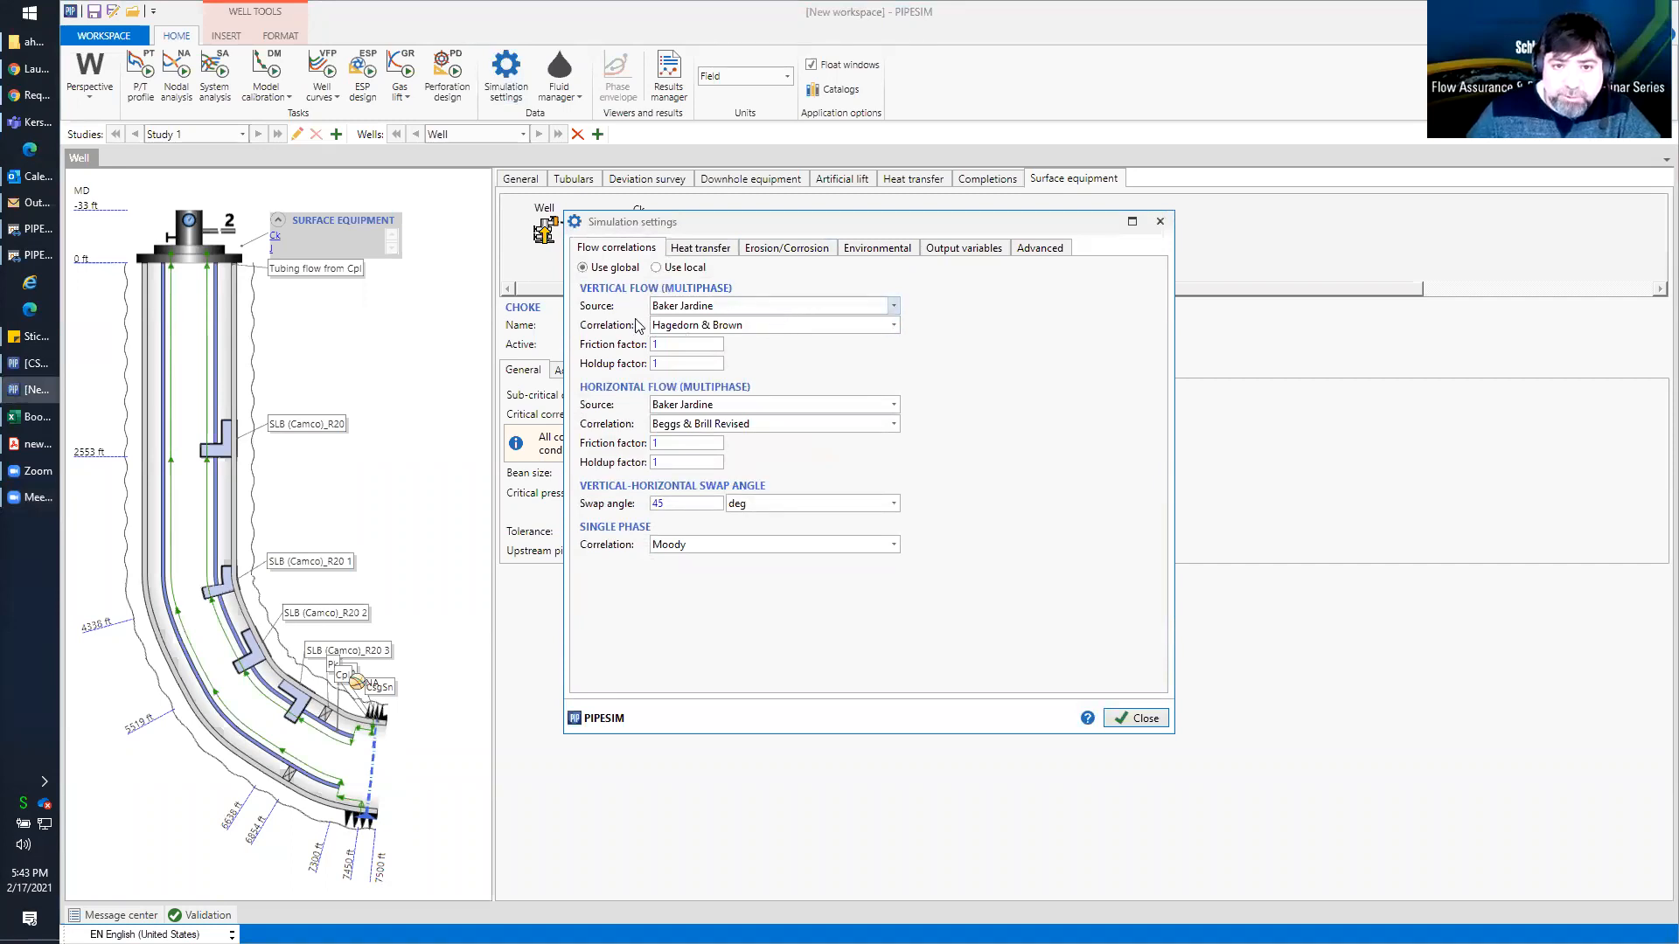
pyautogui.click(702, 307)
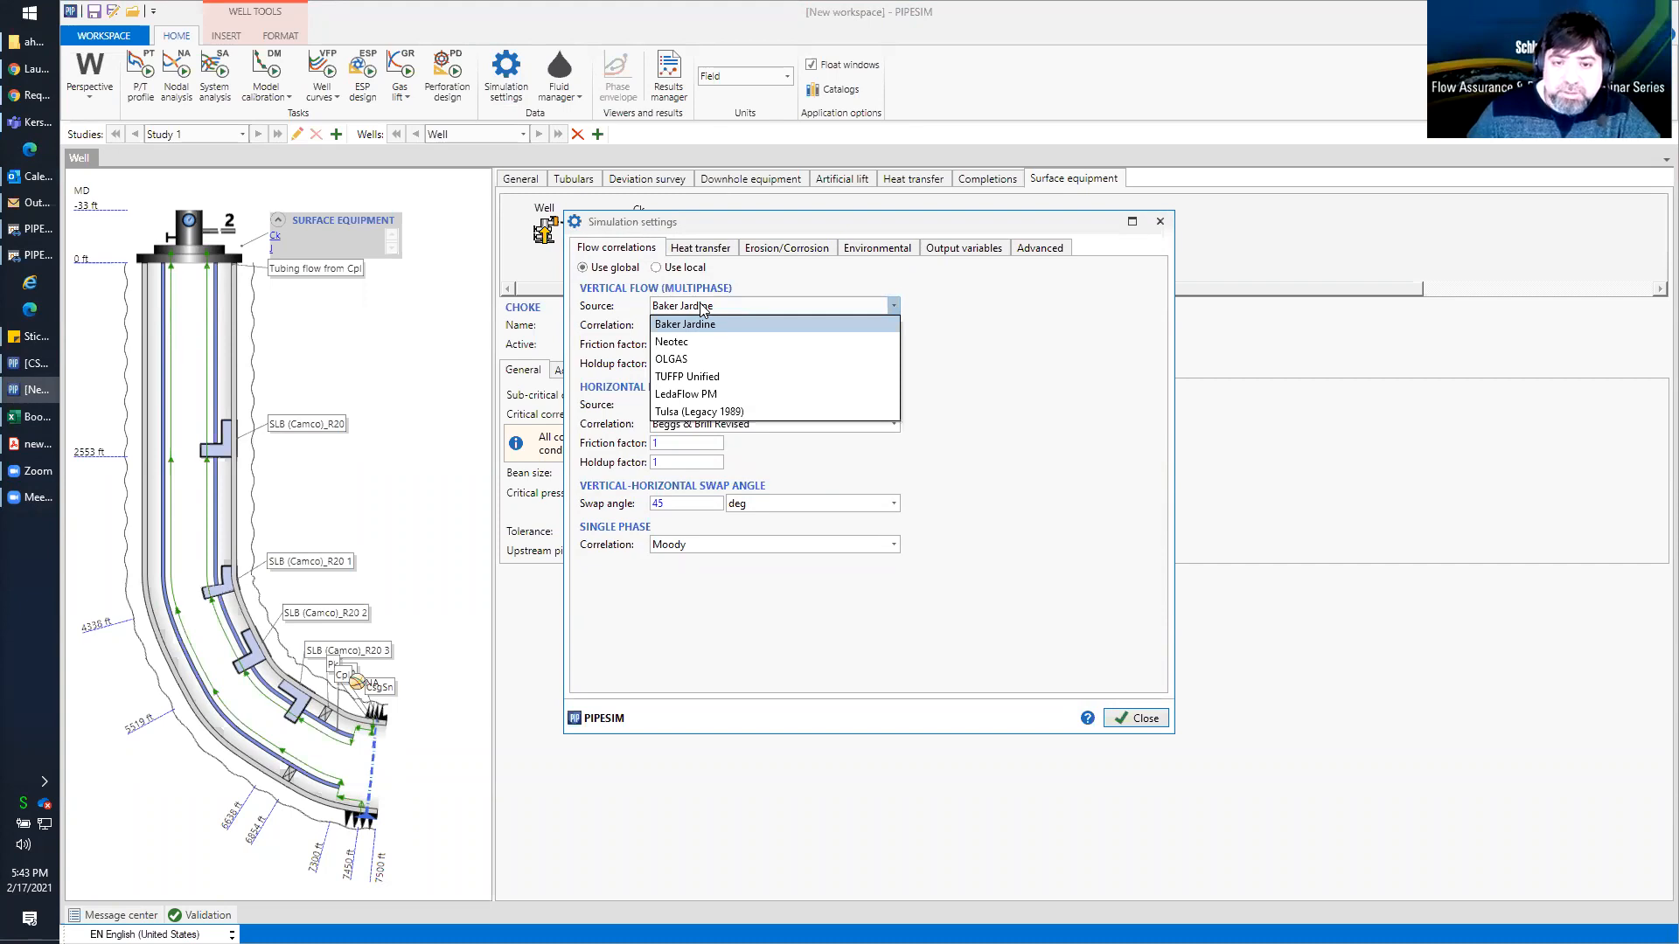
pyautogui.click(929, 311)
pyautogui.click(892, 325)
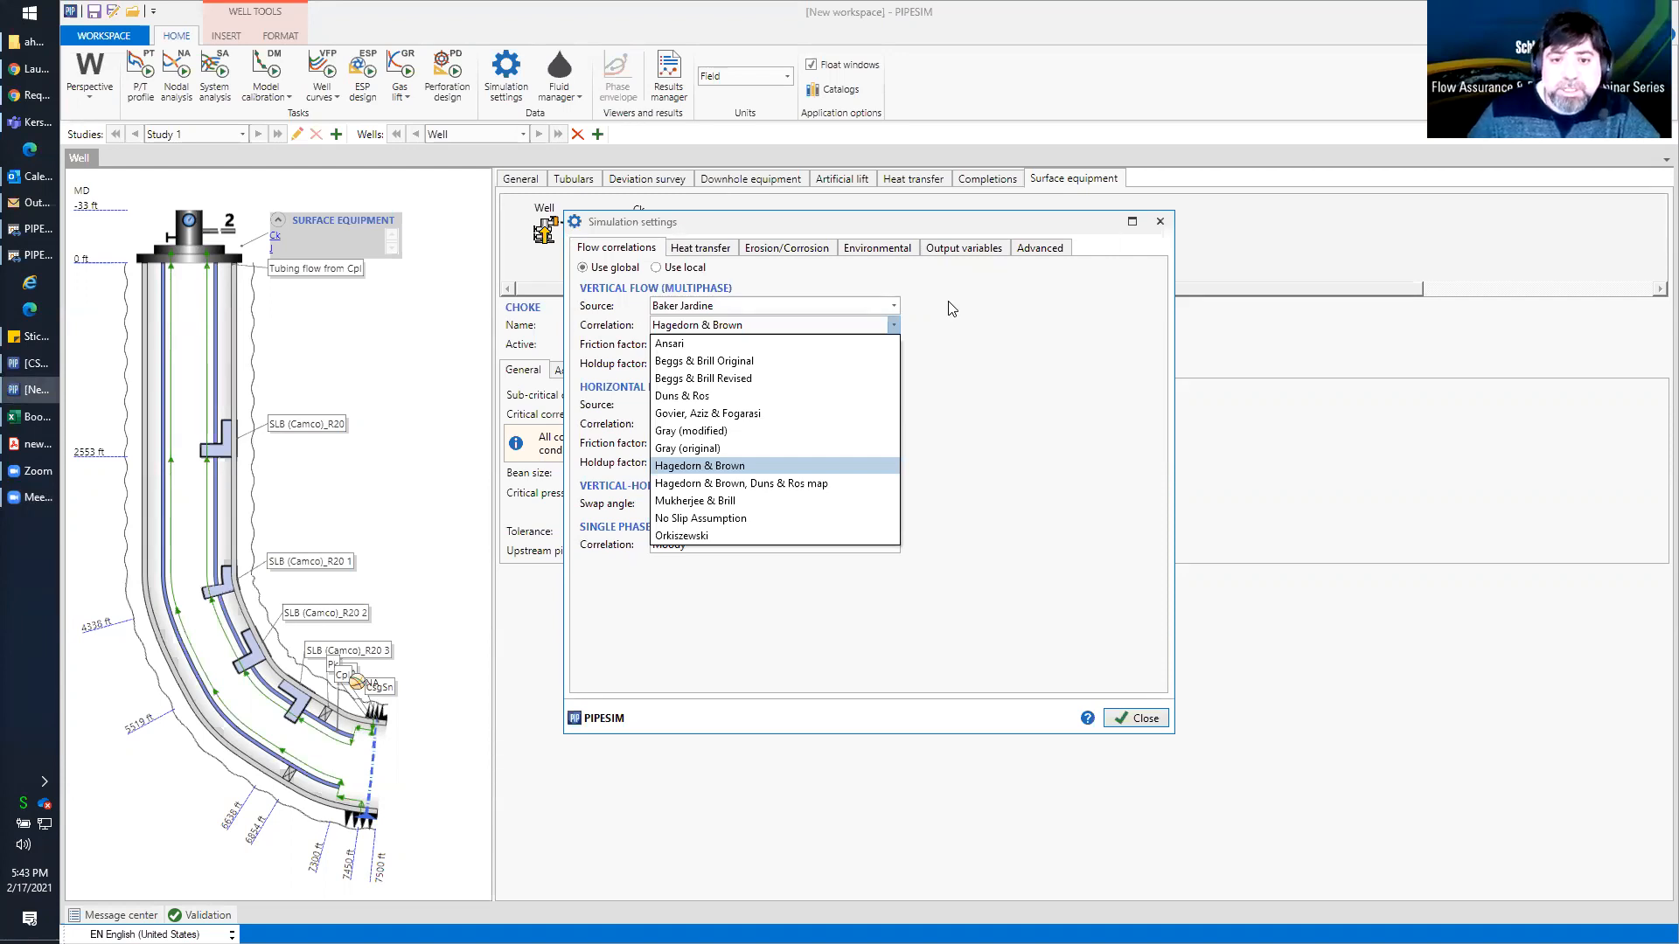
pyautogui.click(953, 306)
pyautogui.click(895, 307)
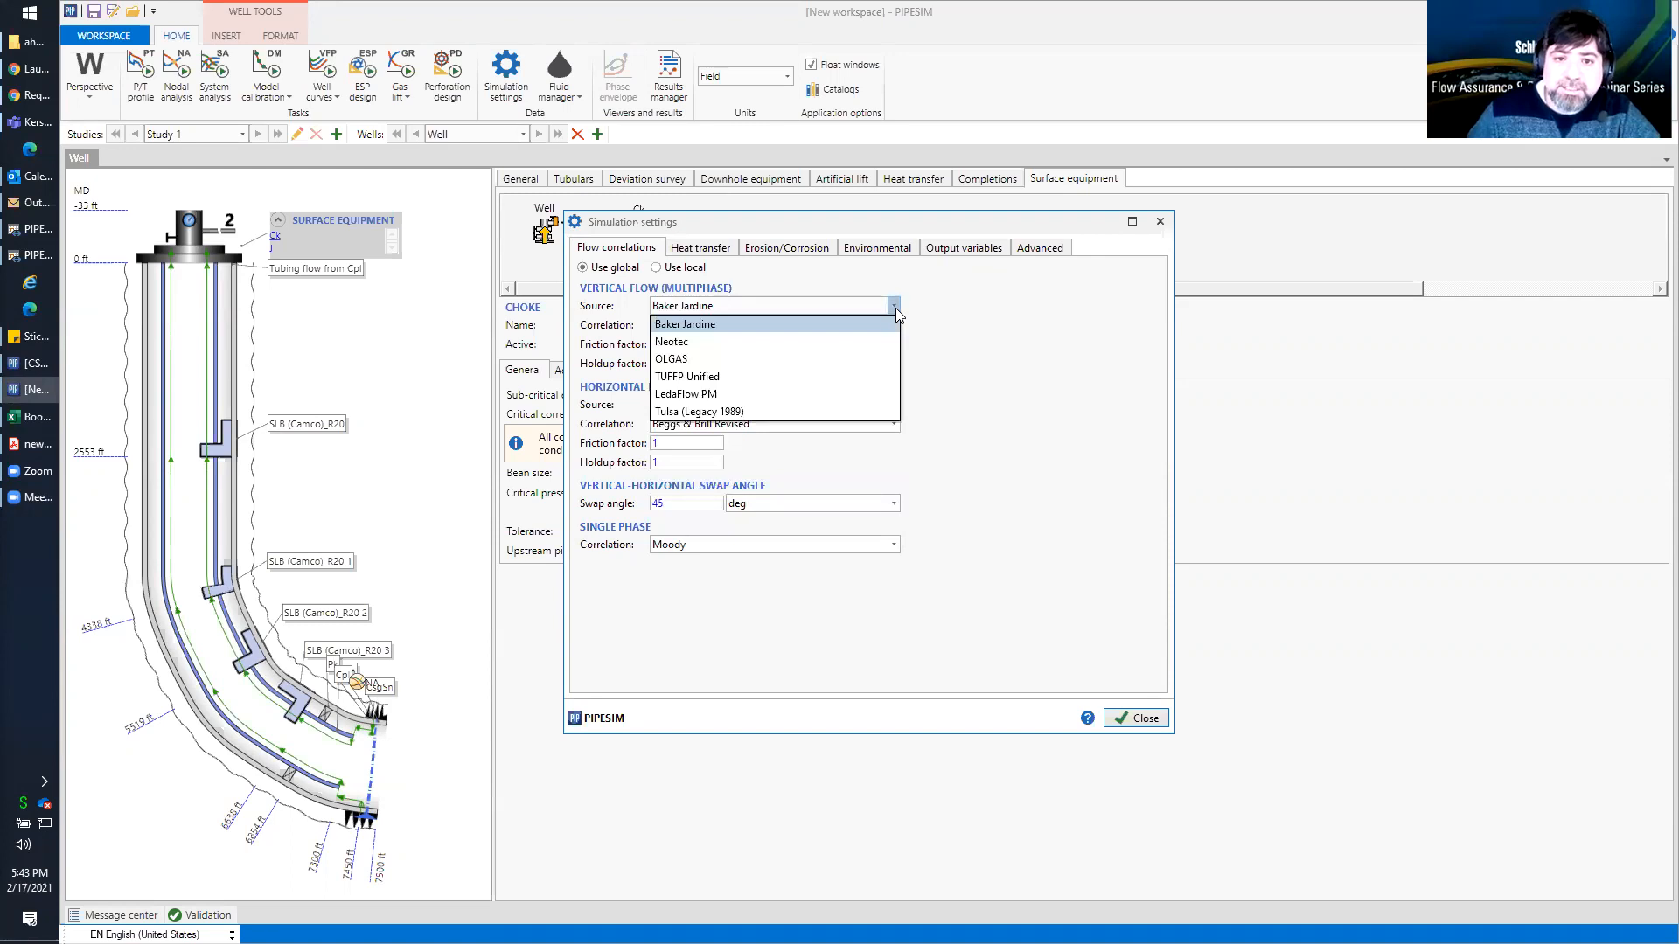
pyautogui.click(825, 359)
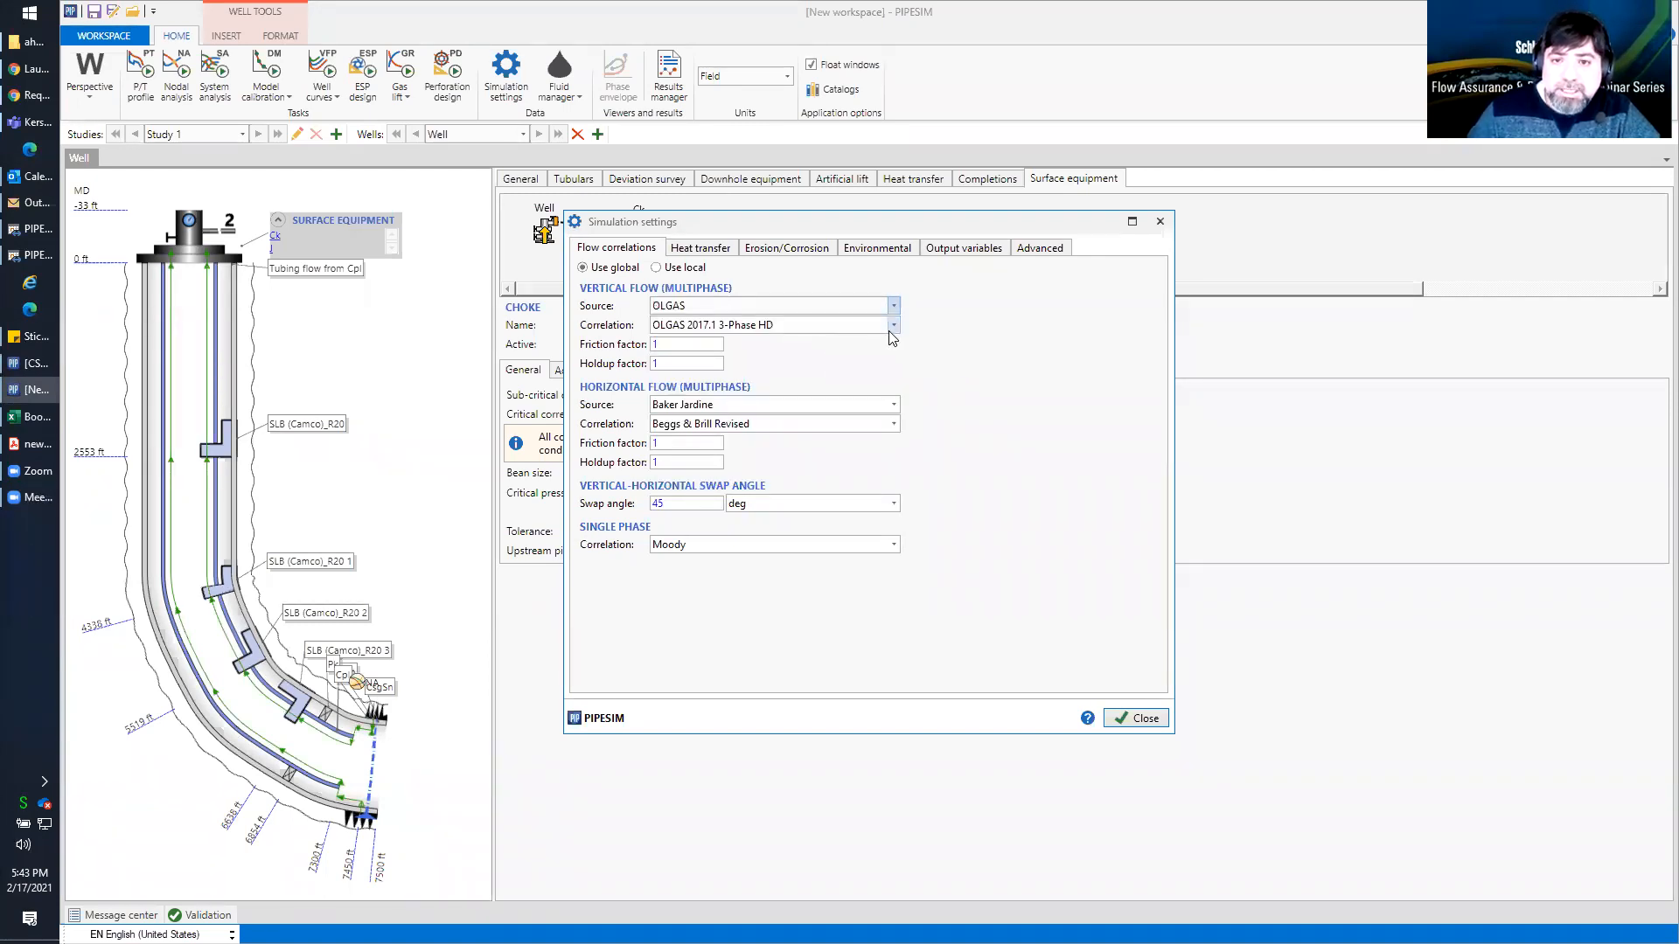
# Set the vertical multiphase flow correlation to OLGAS 2017.1 3-Phase and close the simulation settings
pyautogui.click(892, 324)
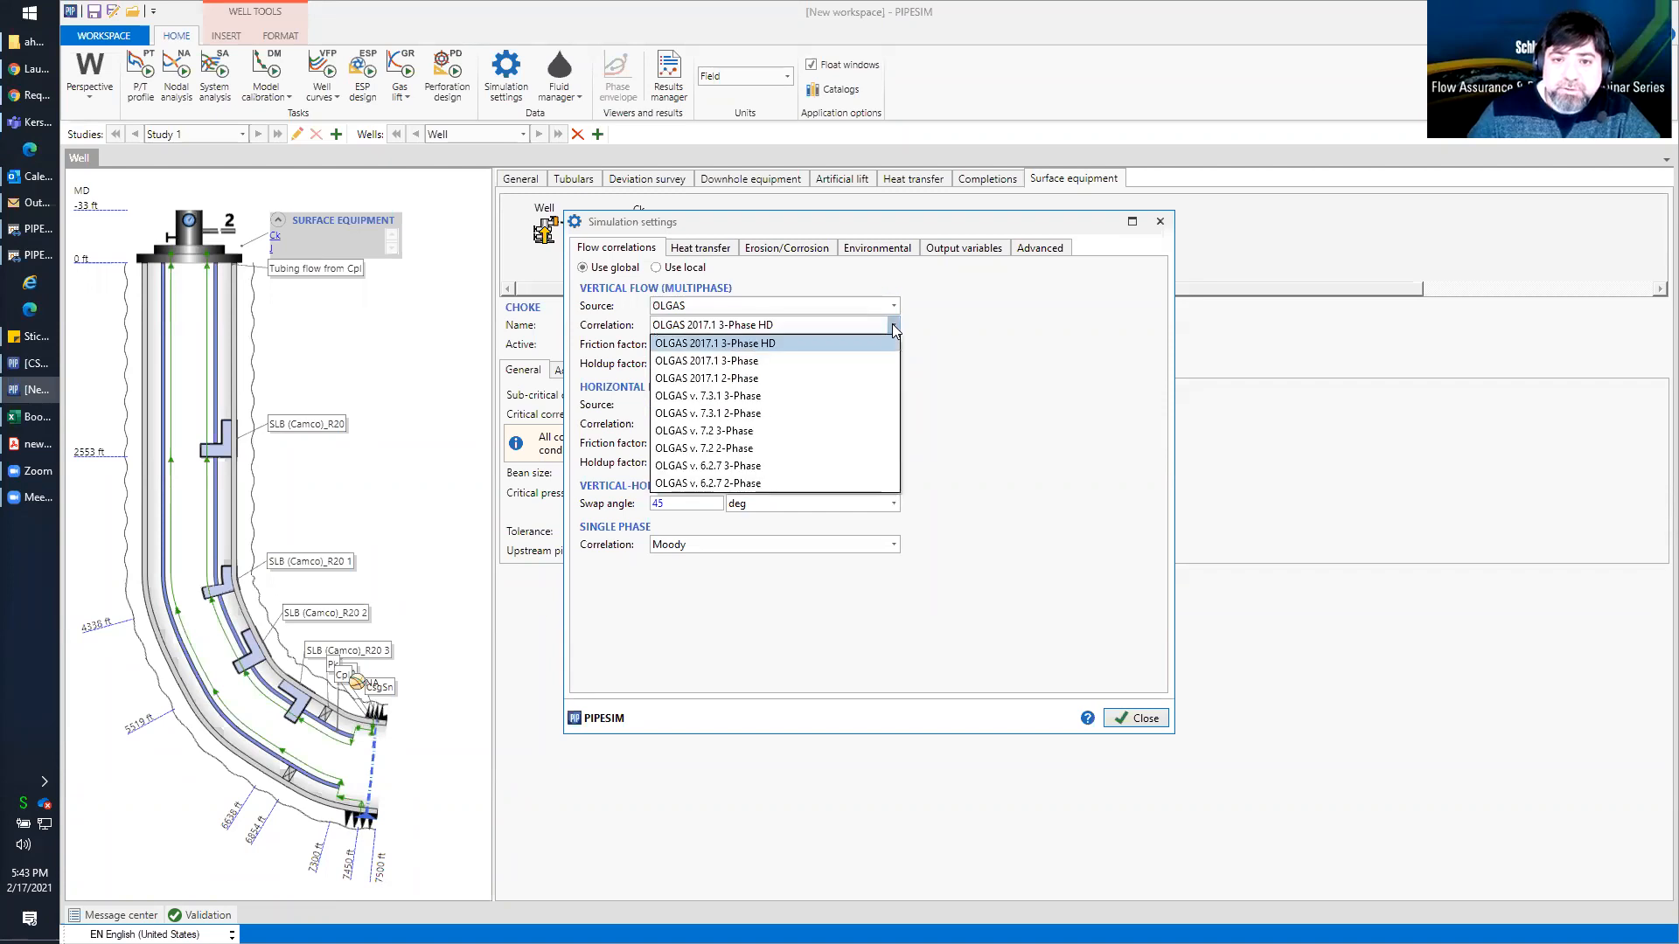
pyautogui.click(832, 360)
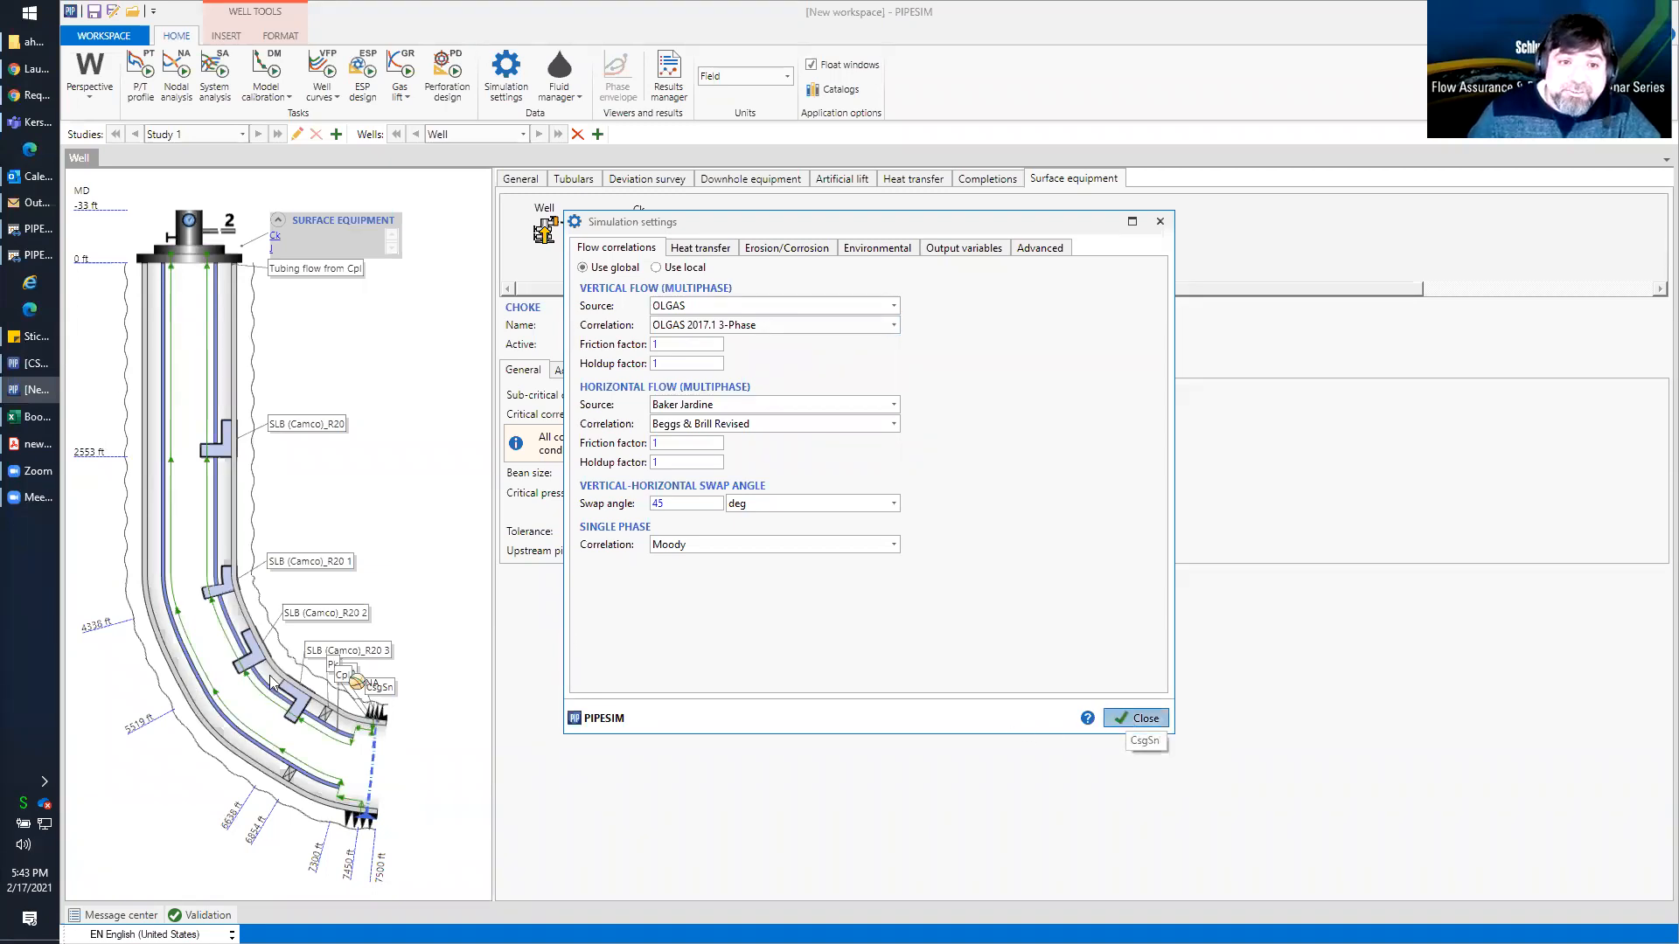
pyautogui.click(1136, 718)
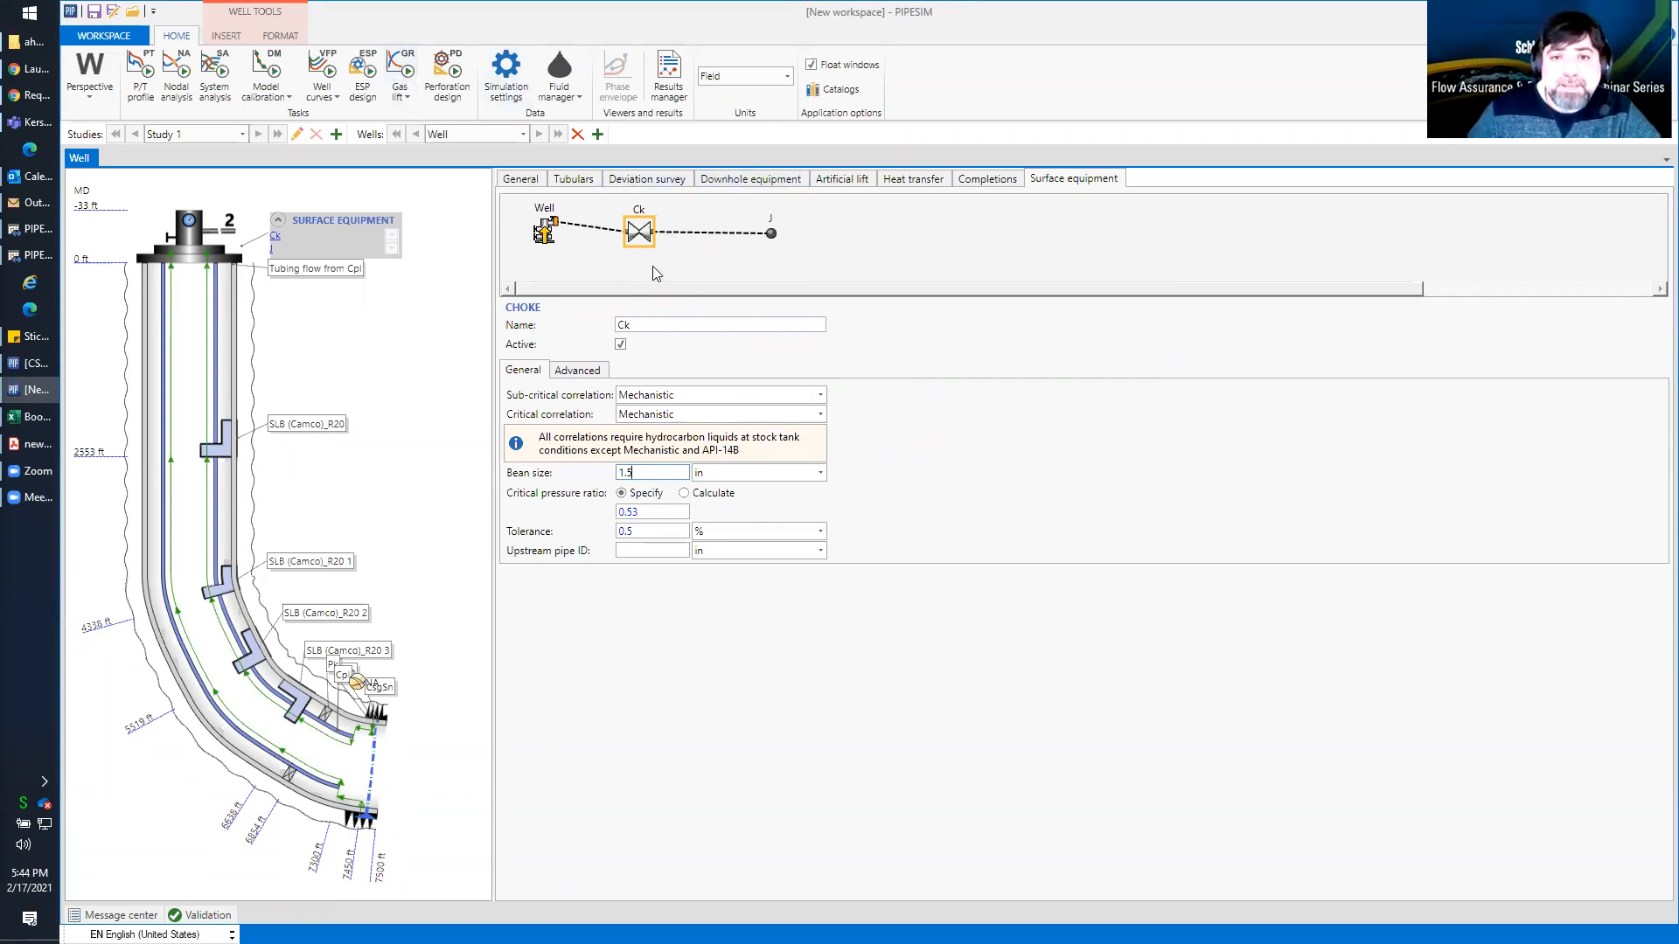
# Enable multi-pointing for the gas lift system to review its extra injection parameters, and disable it again
pyautogui.click(223, 584)
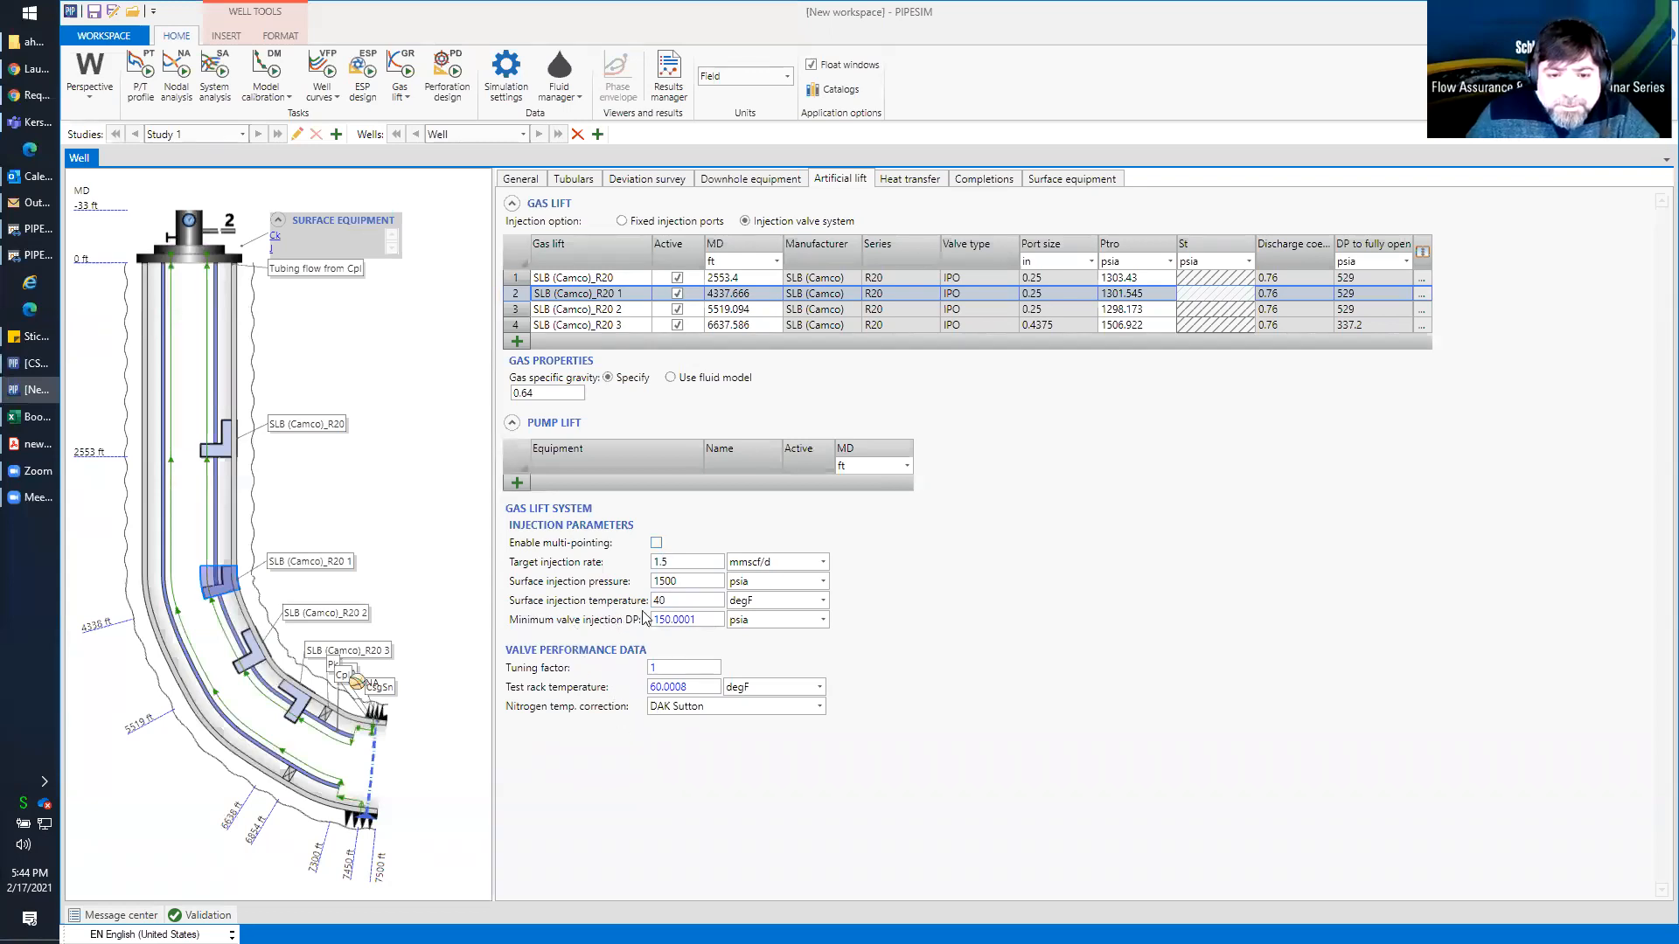
pyautogui.click(657, 543)
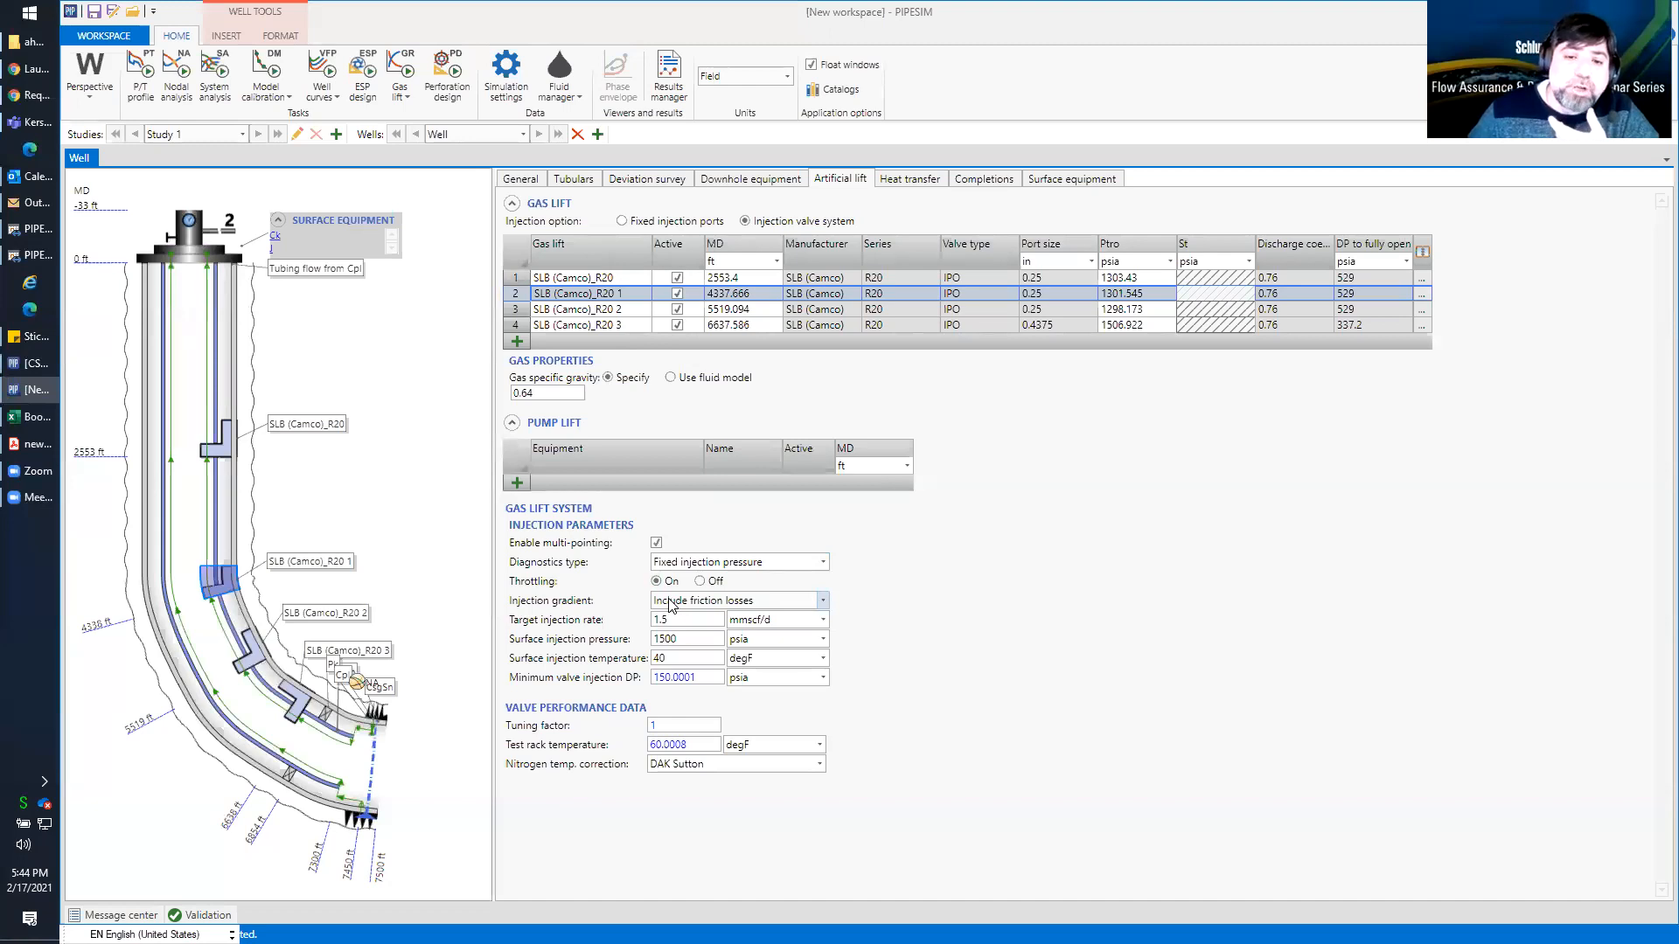
pyautogui.click(657, 543)
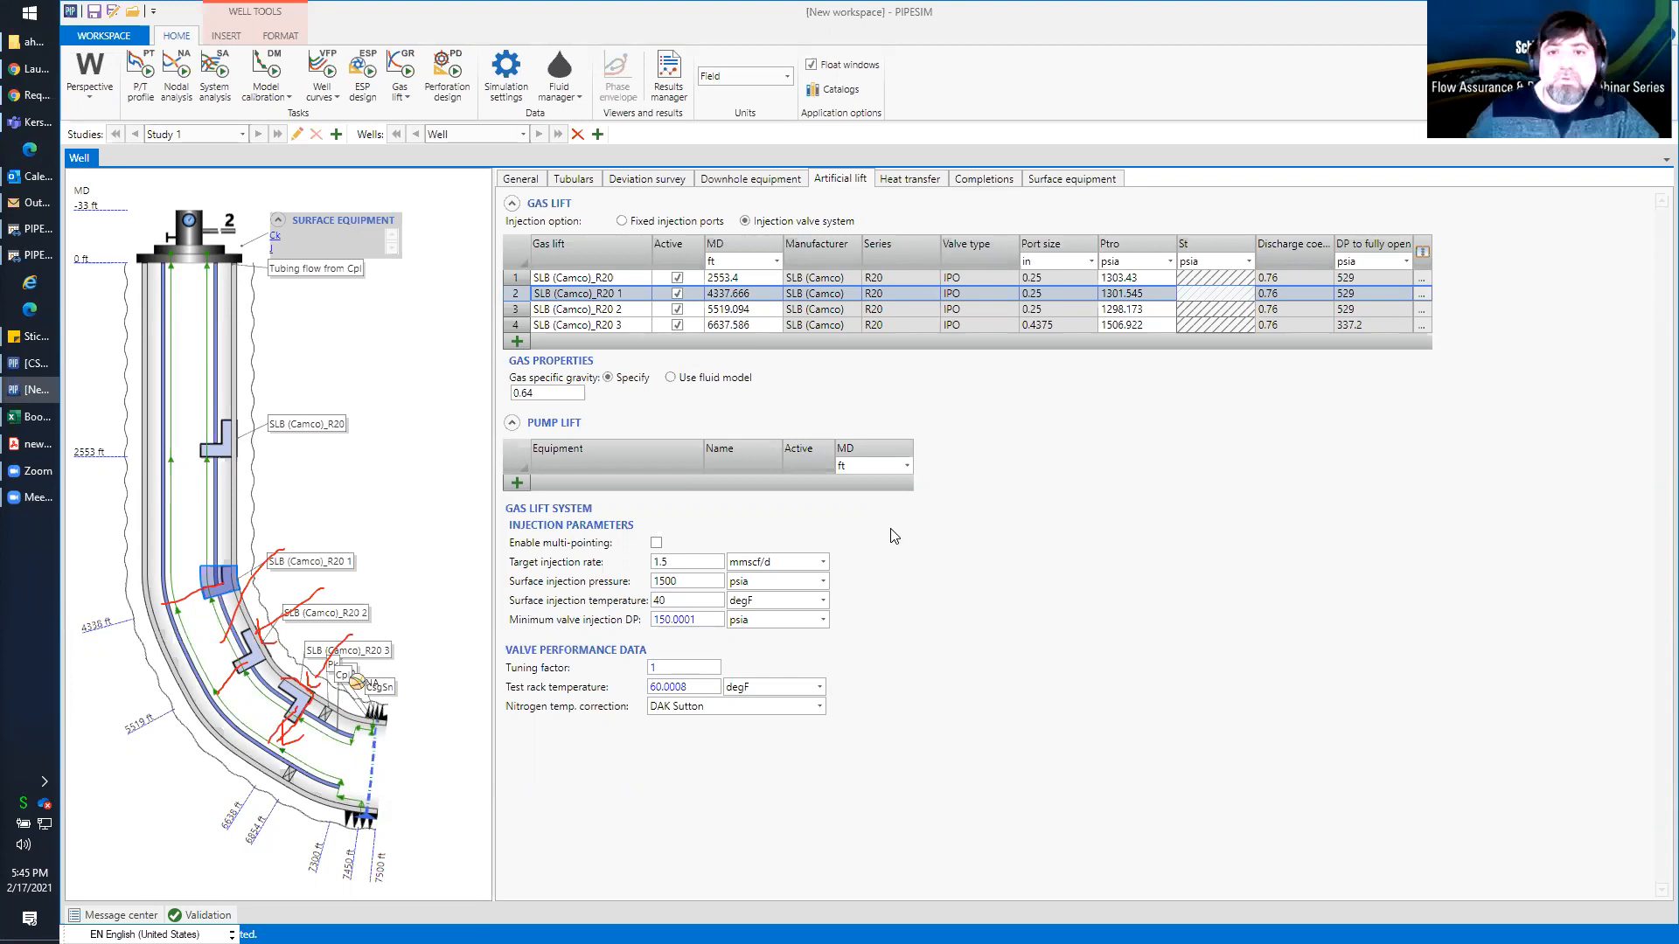
# Set the P/T profile's calculated variable to liquid flowrate and run the task
pyautogui.click(158, 70)
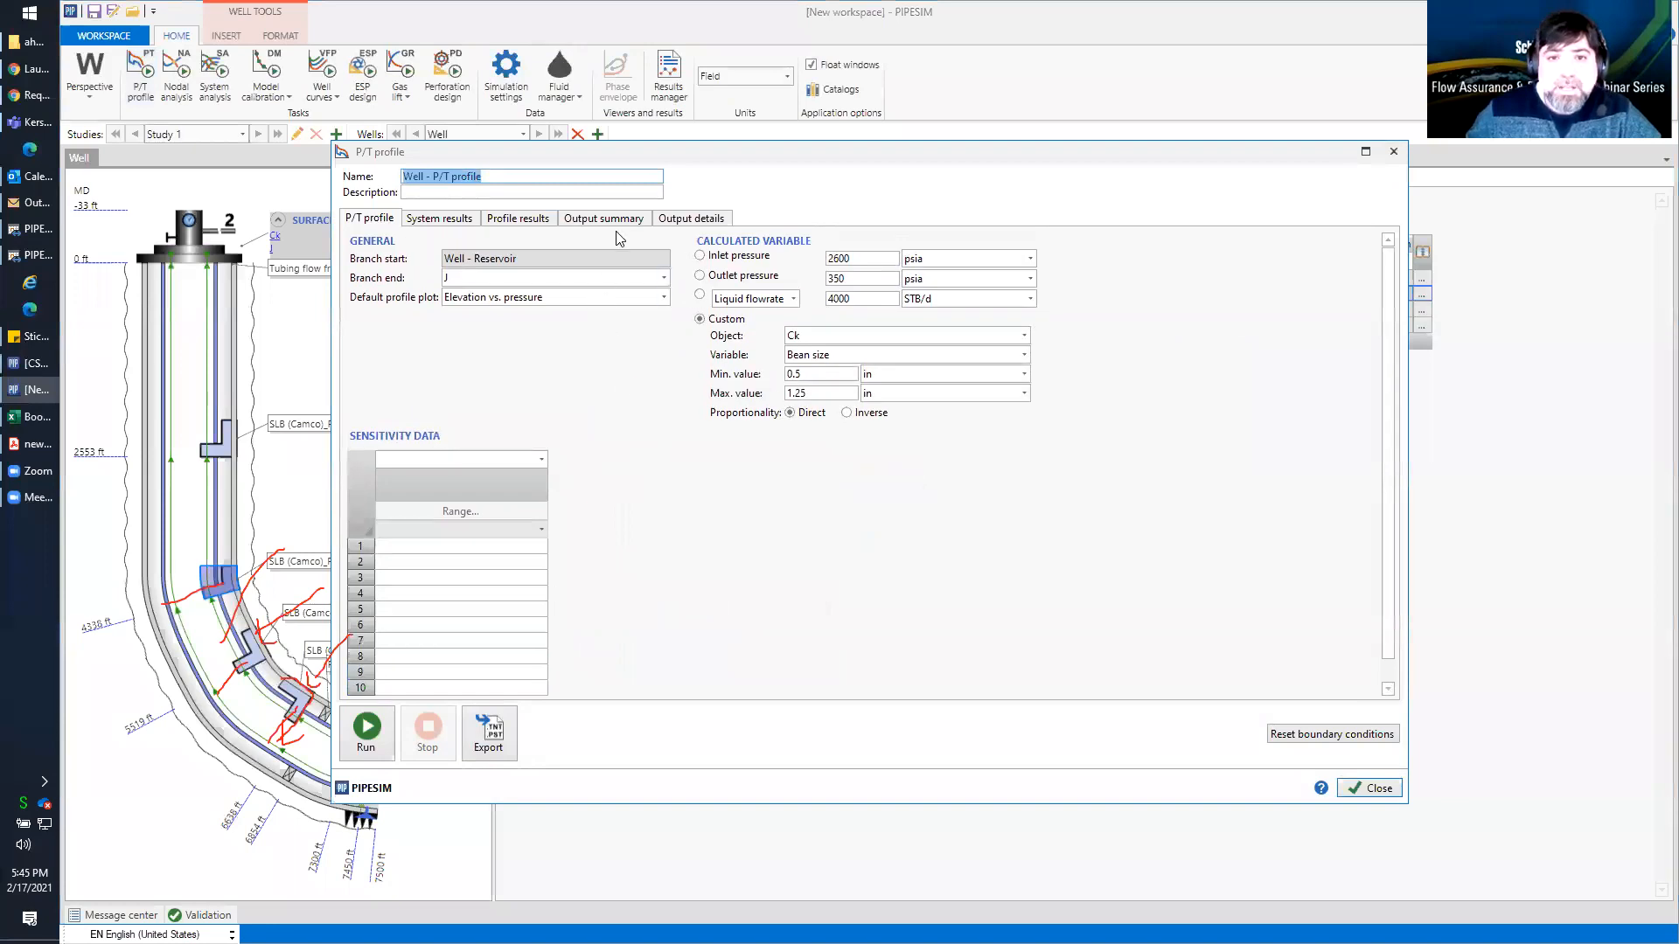
pyautogui.click(699, 294)
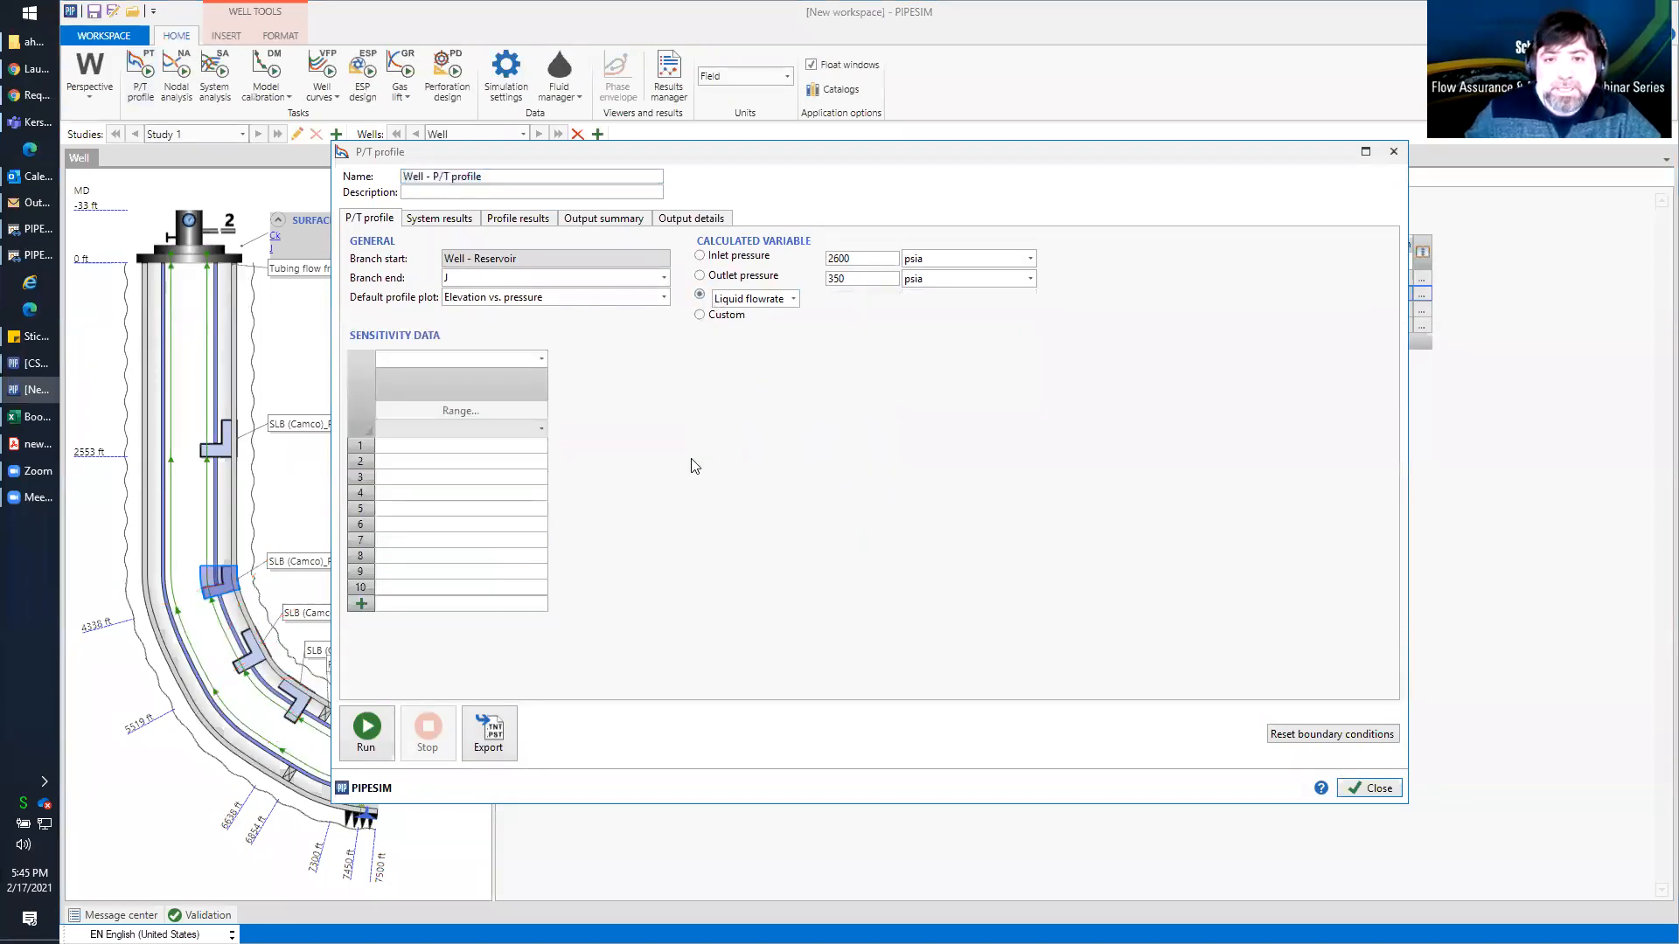
pyautogui.click(368, 730)
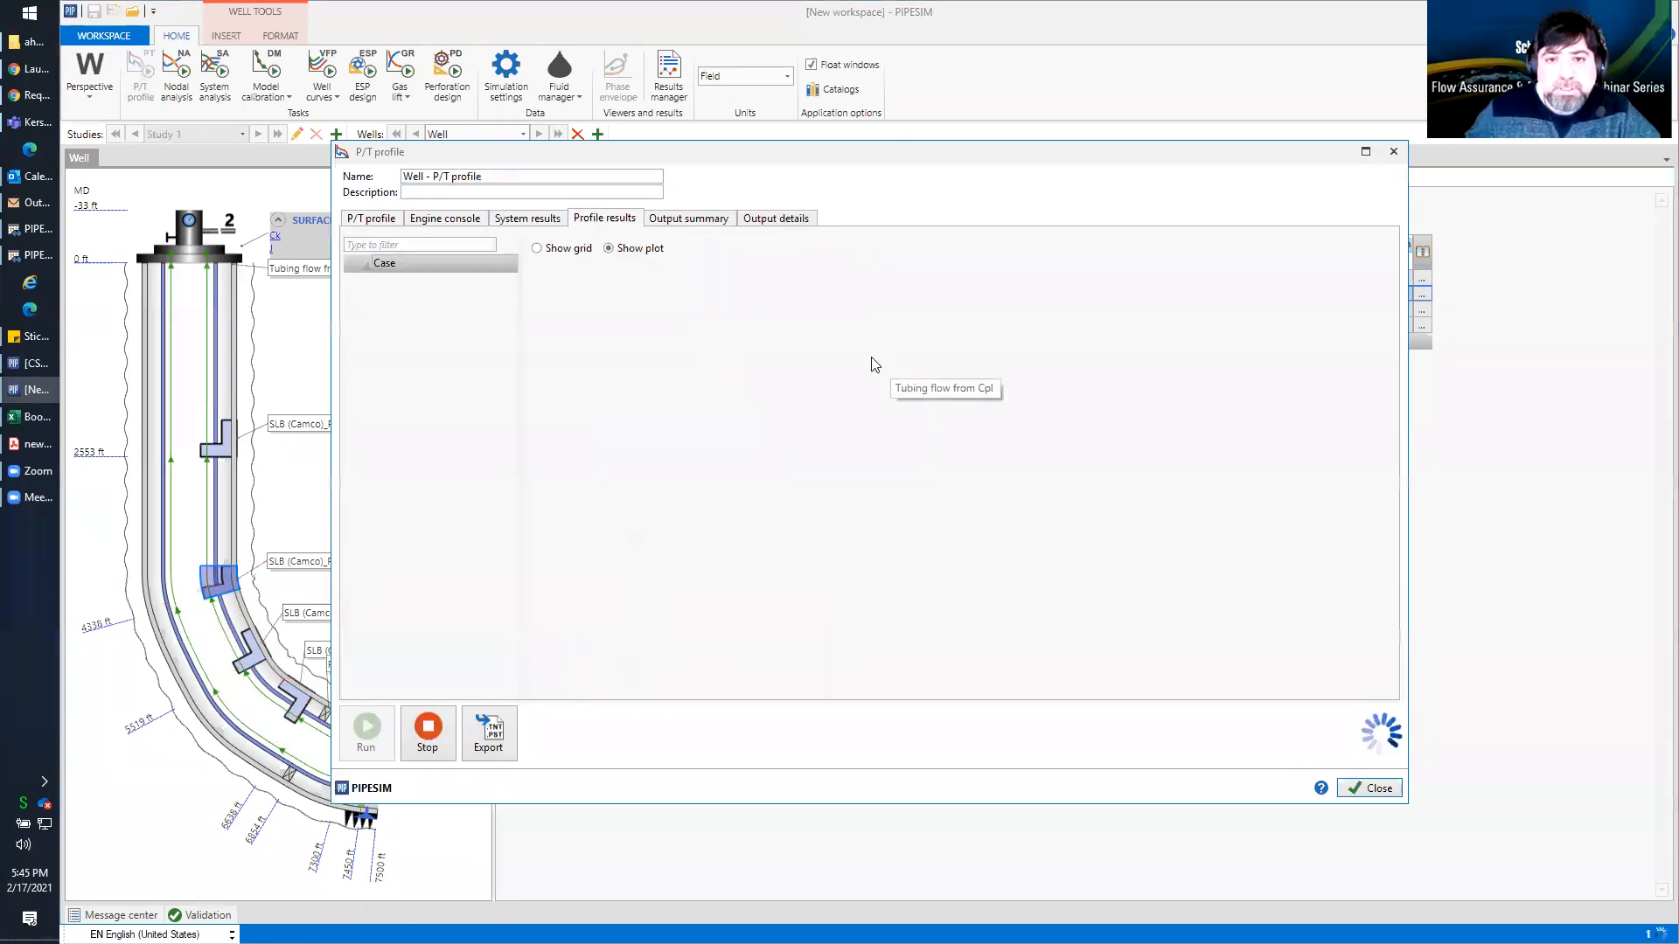
# Examine the P/T profile's detailed output for the lift gas and production cases, highlight the gas injection line and close the task
pyautogui.click(770, 220)
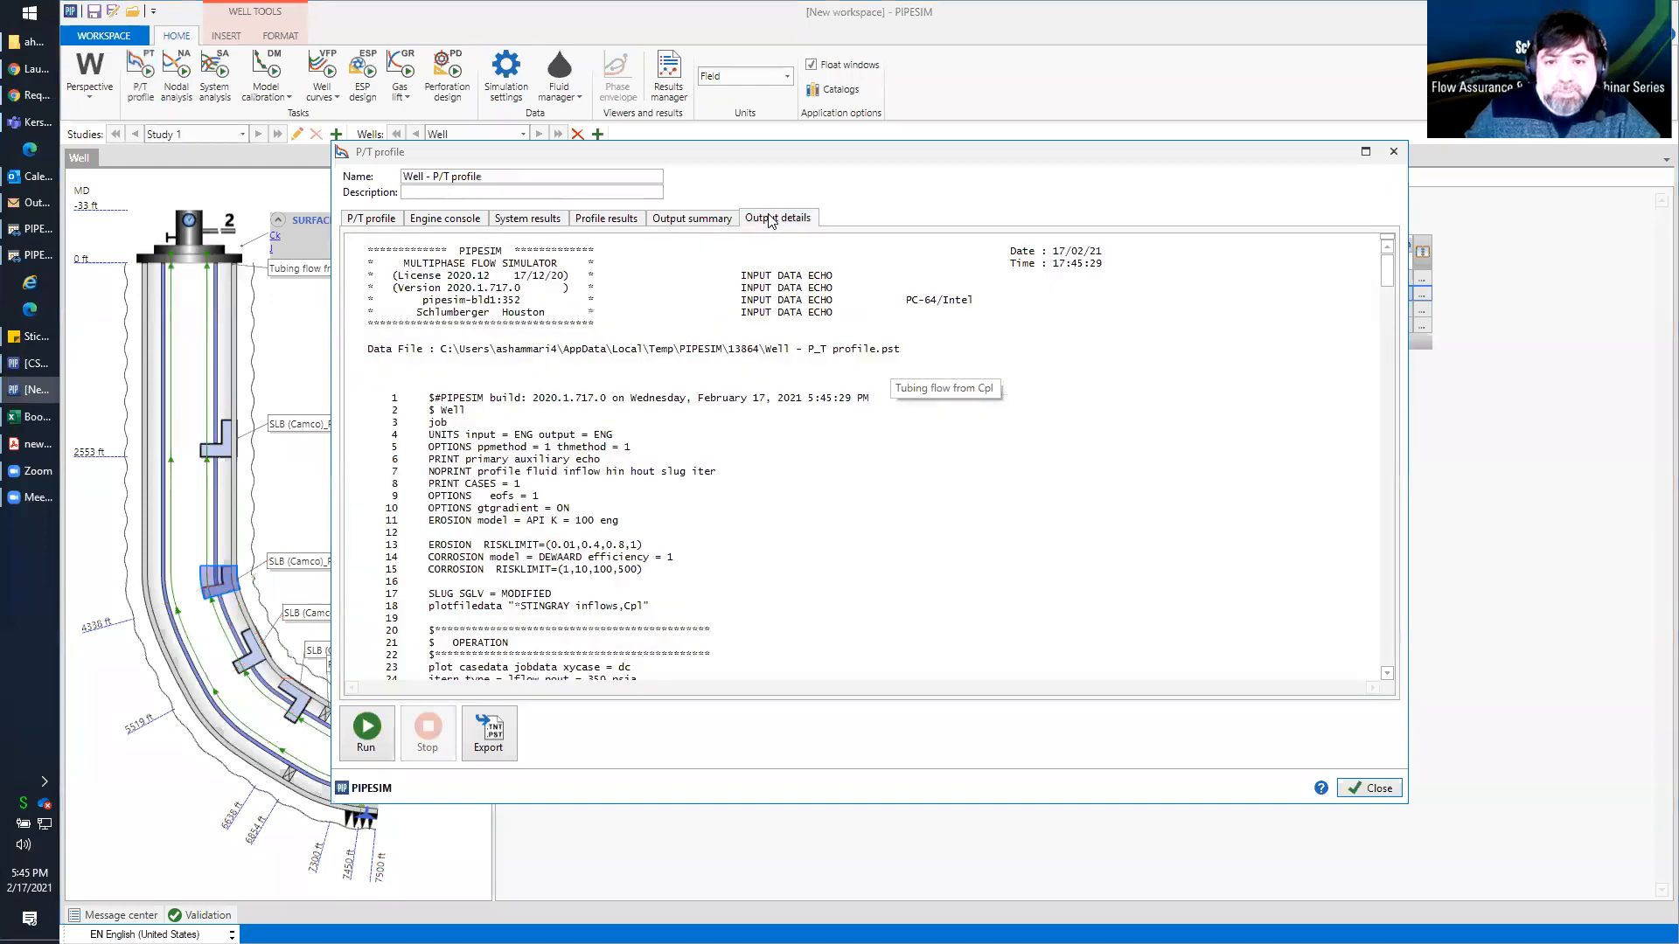
pyautogui.scroll(-10, 772, 469)
pyautogui.scroll(-20, 773, 468)
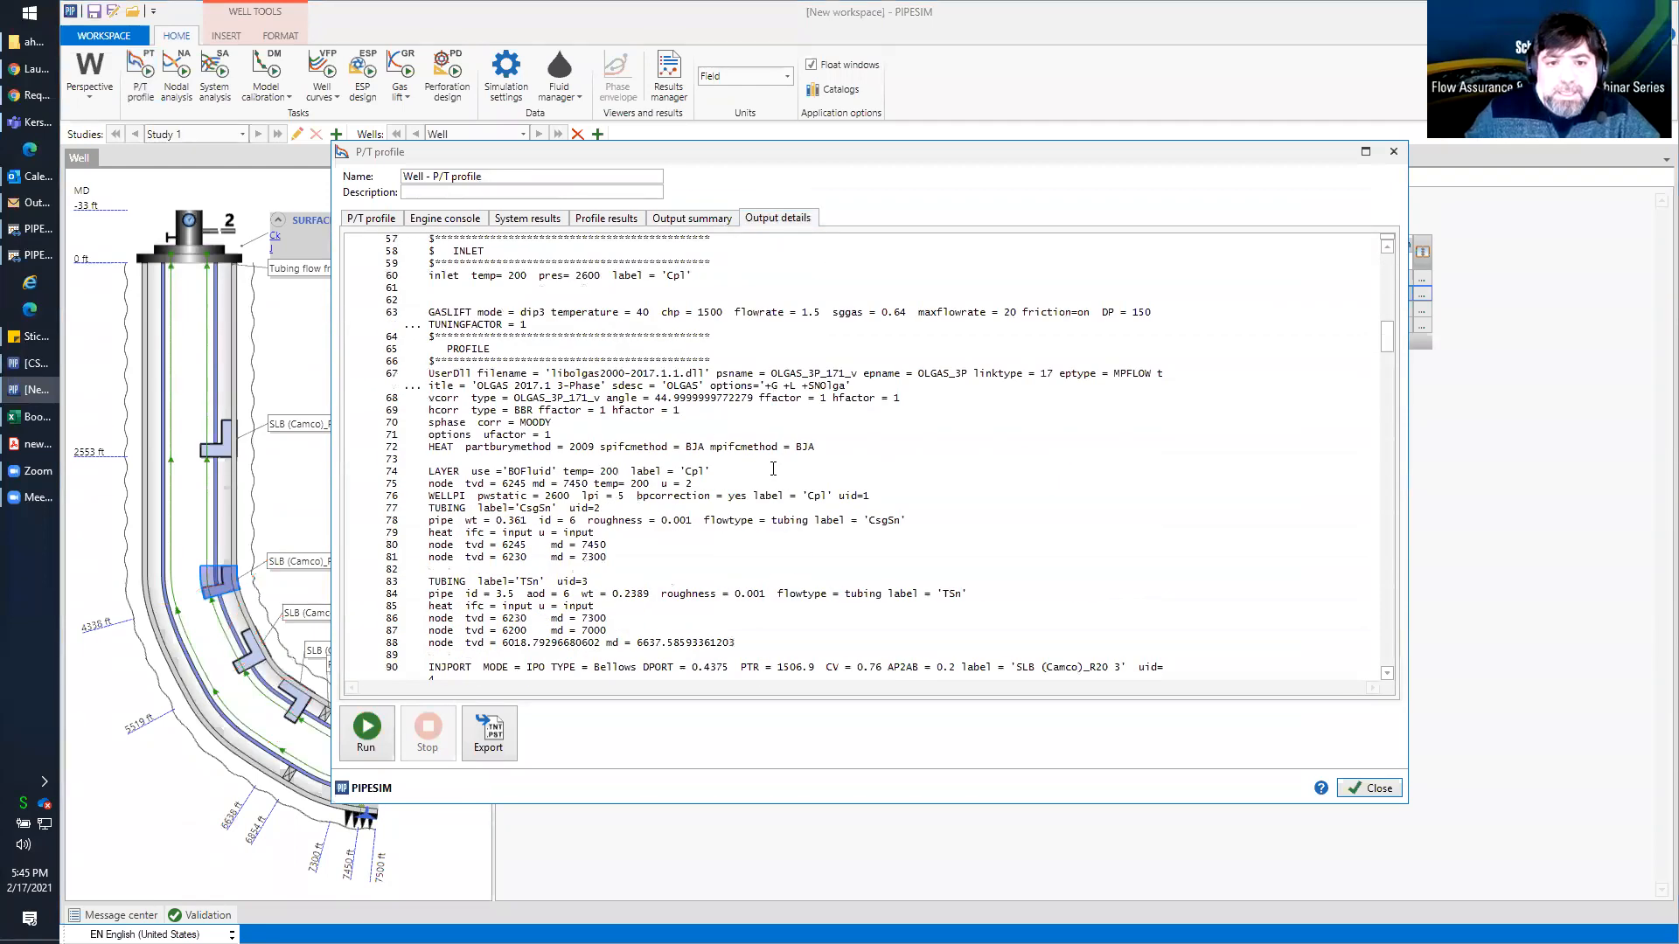
pyautogui.scroll(-6, 773, 468)
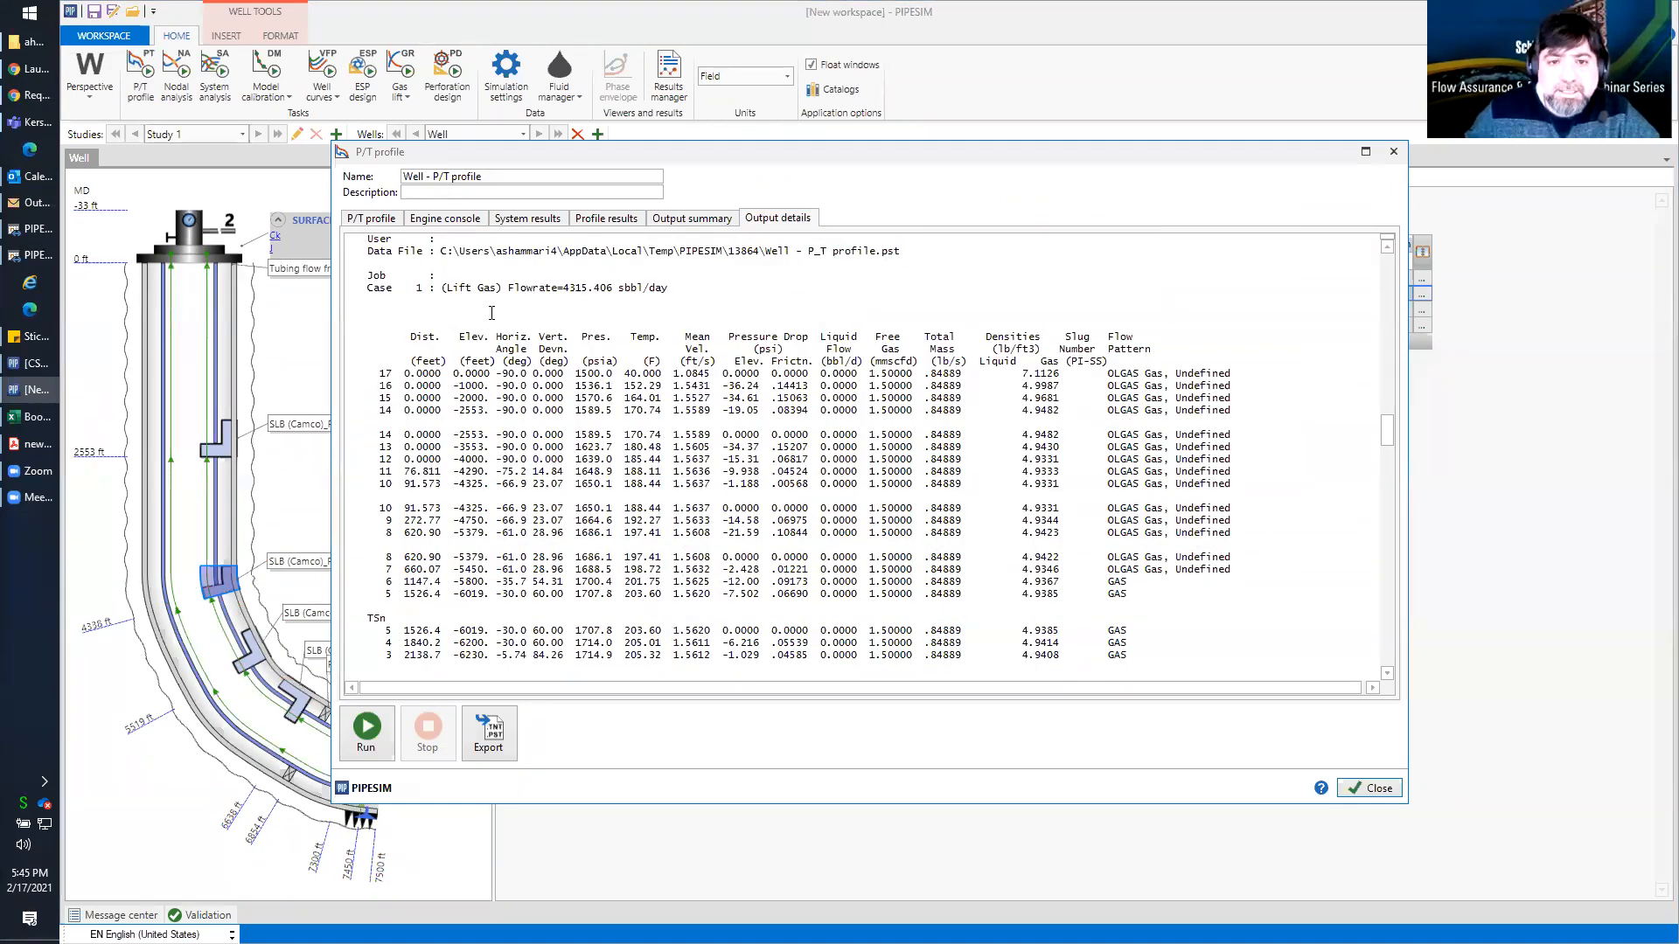
pyautogui.scroll(-4, 491, 313)
pyautogui.scroll(2, 491, 313)
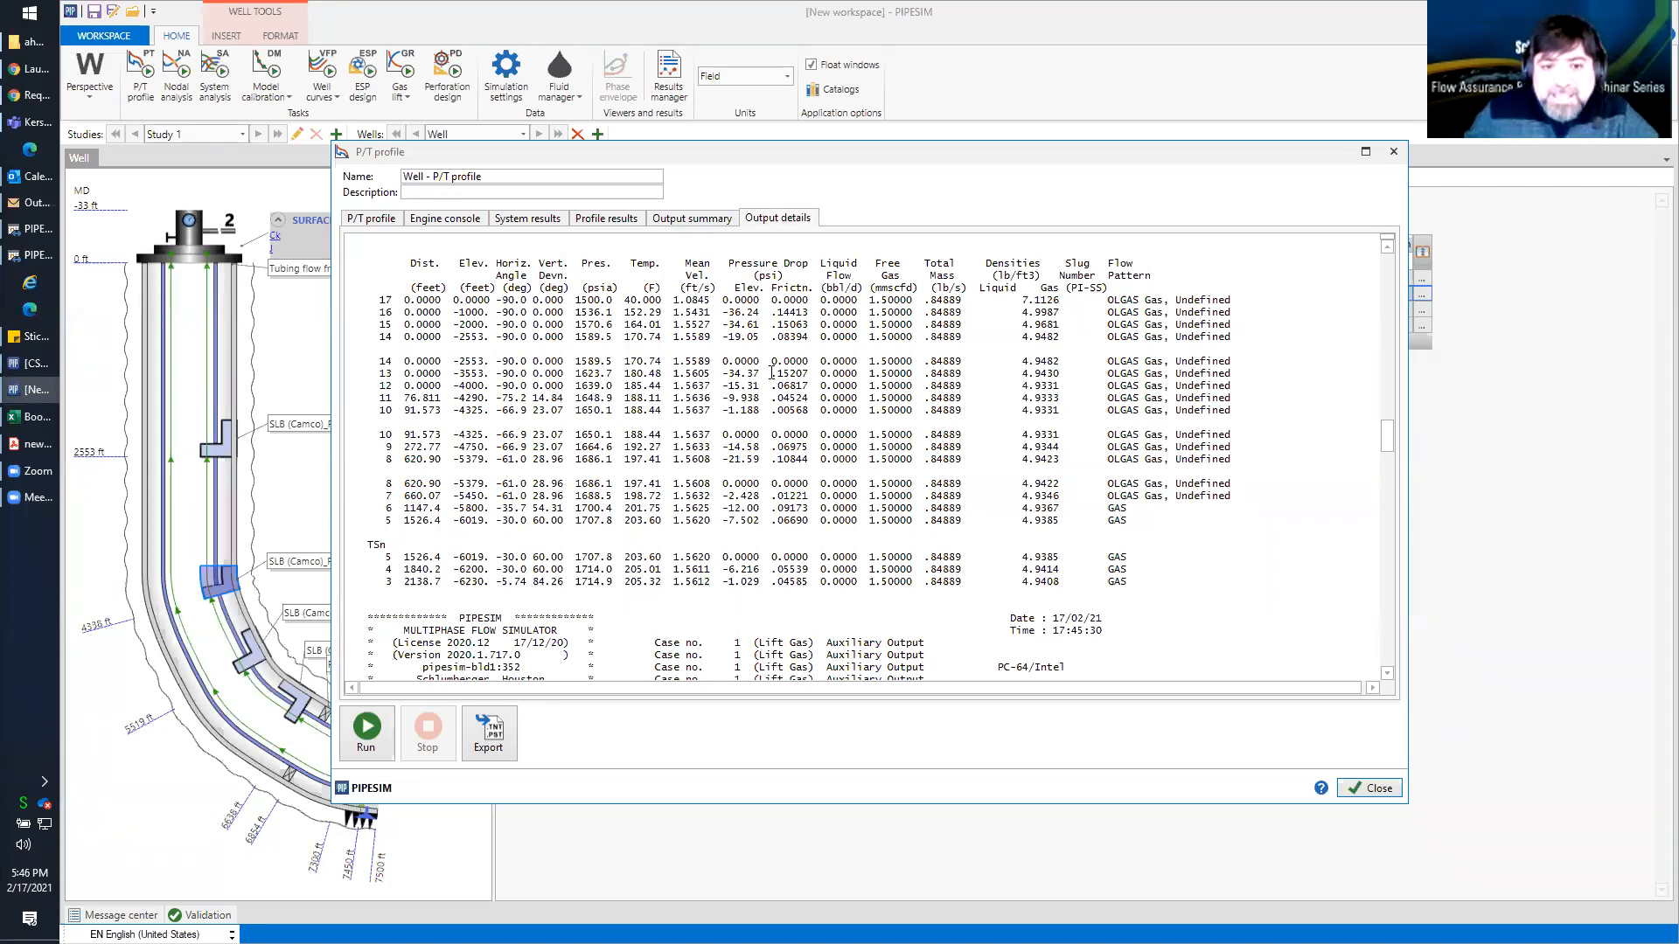
pyautogui.scroll(2, 772, 373)
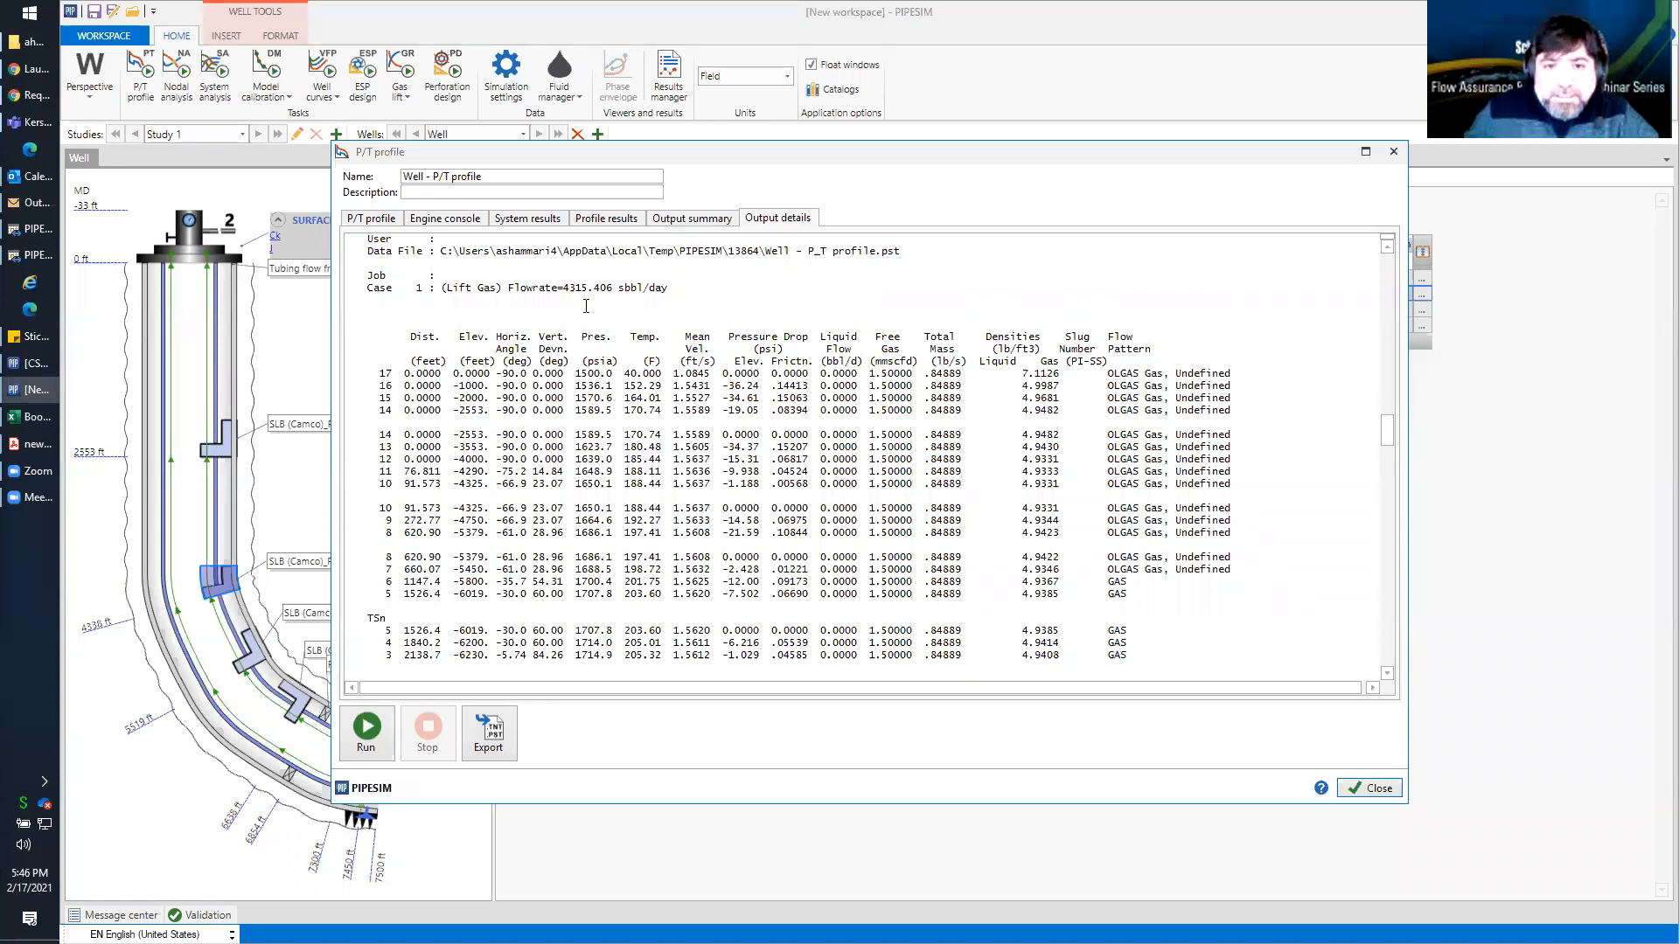
pyautogui.scroll(-15, 832, 444)
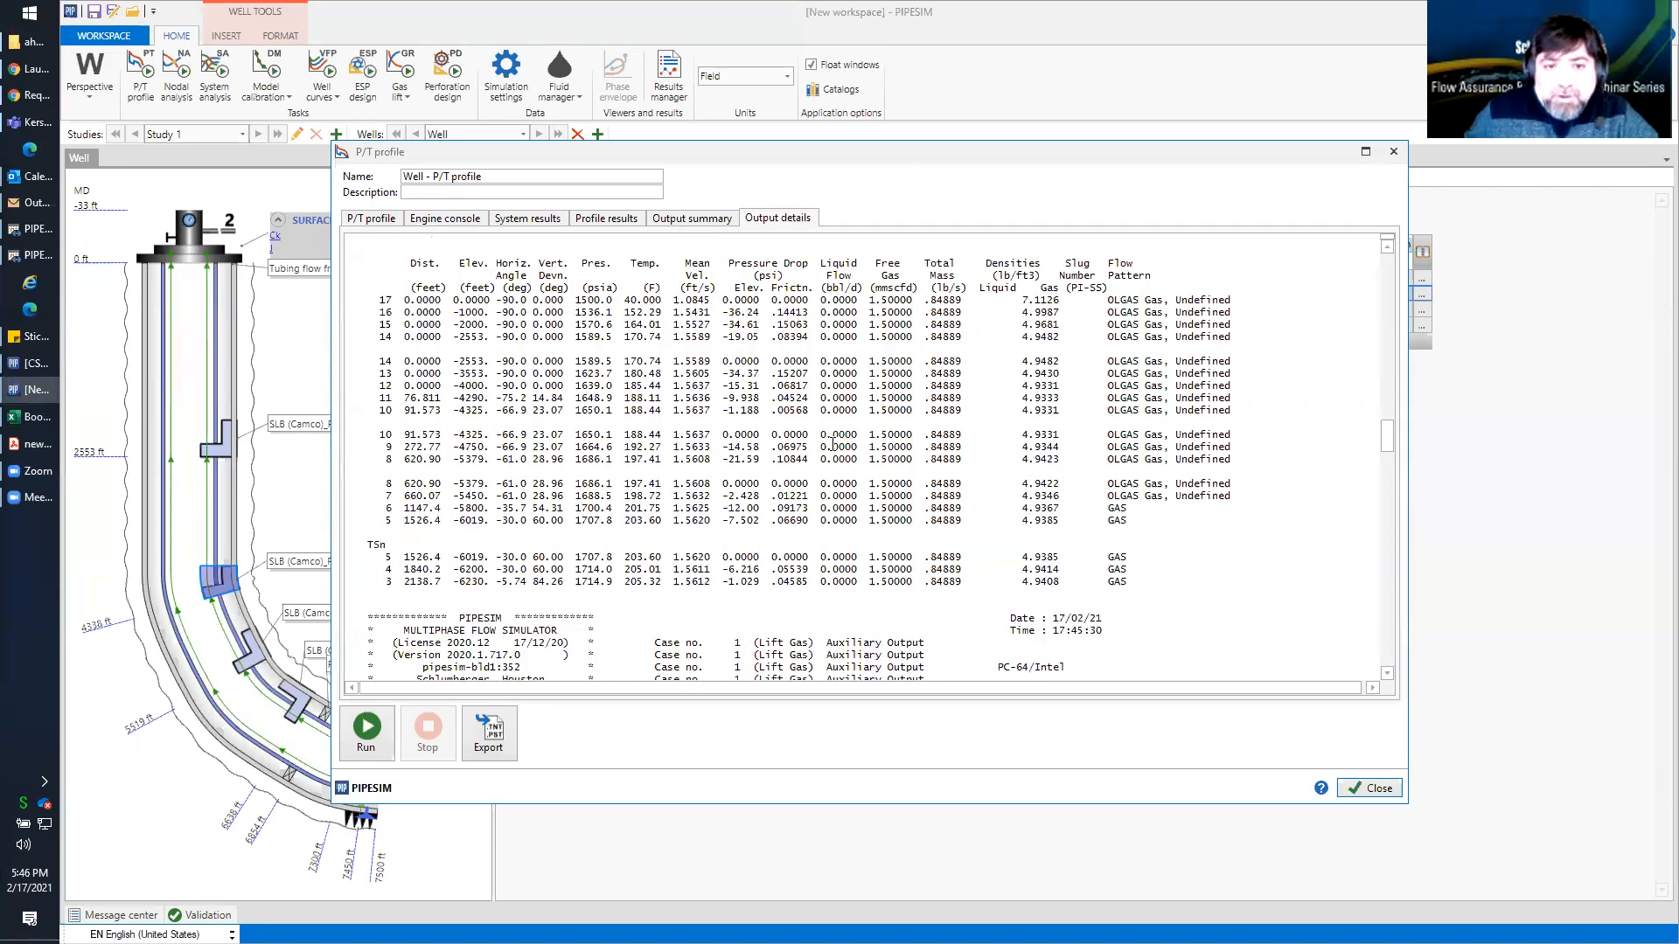
pyautogui.scroll(-6, 833, 444)
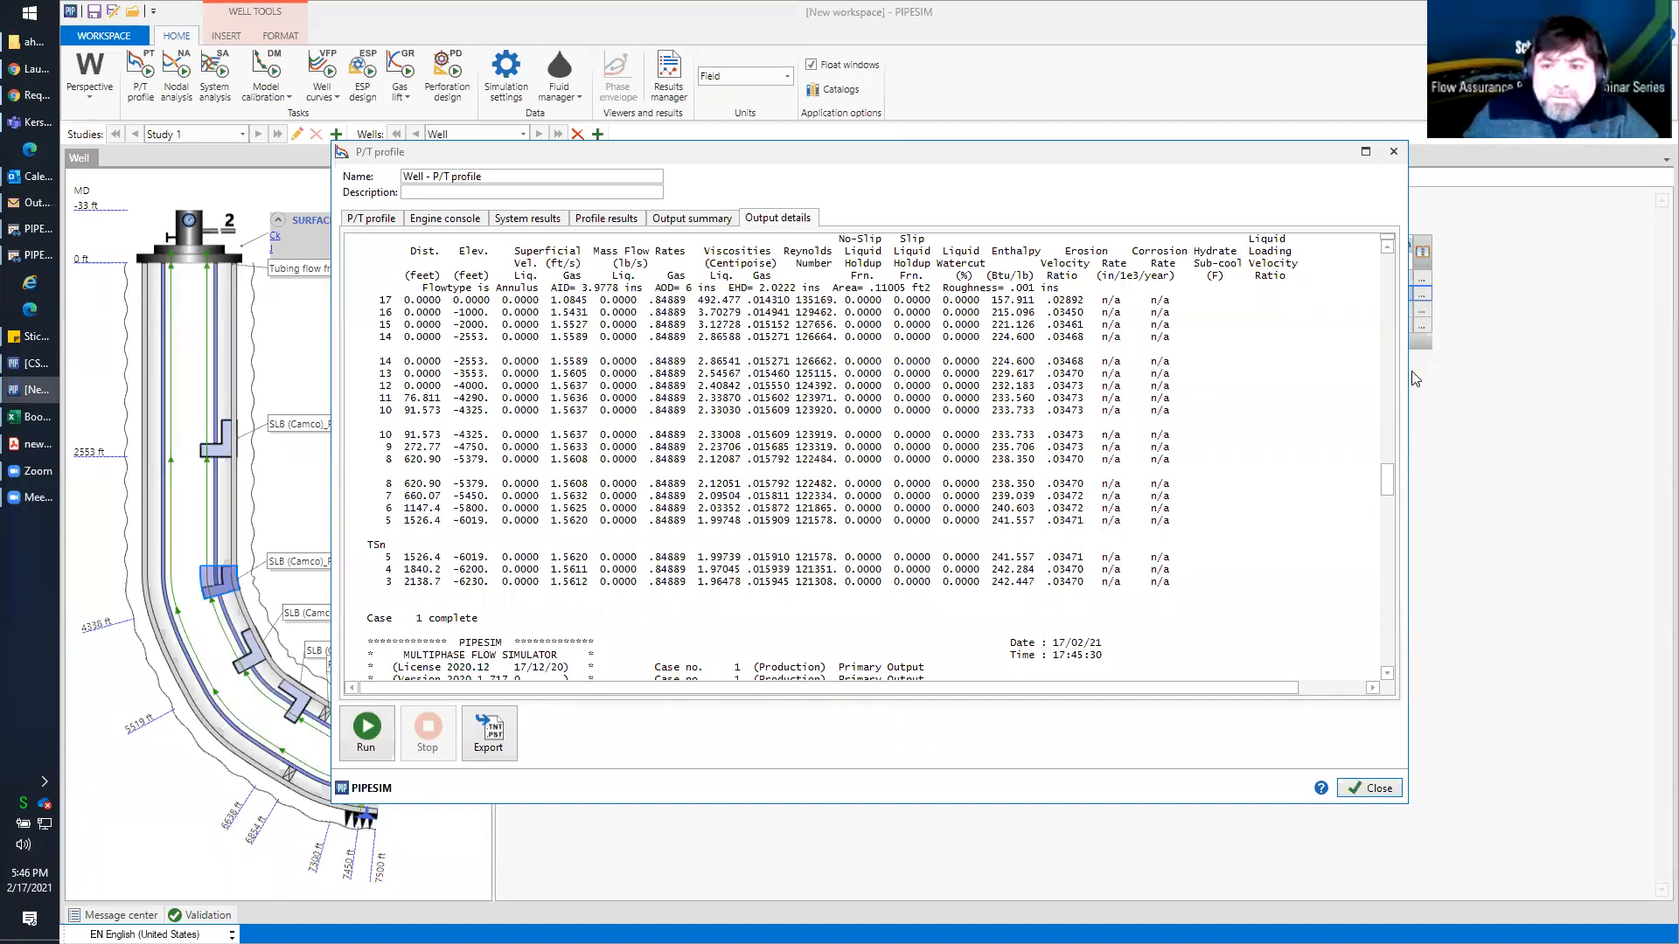
pyautogui.moveTo(1386, 481); pyautogui.dragTo(1389, 529)
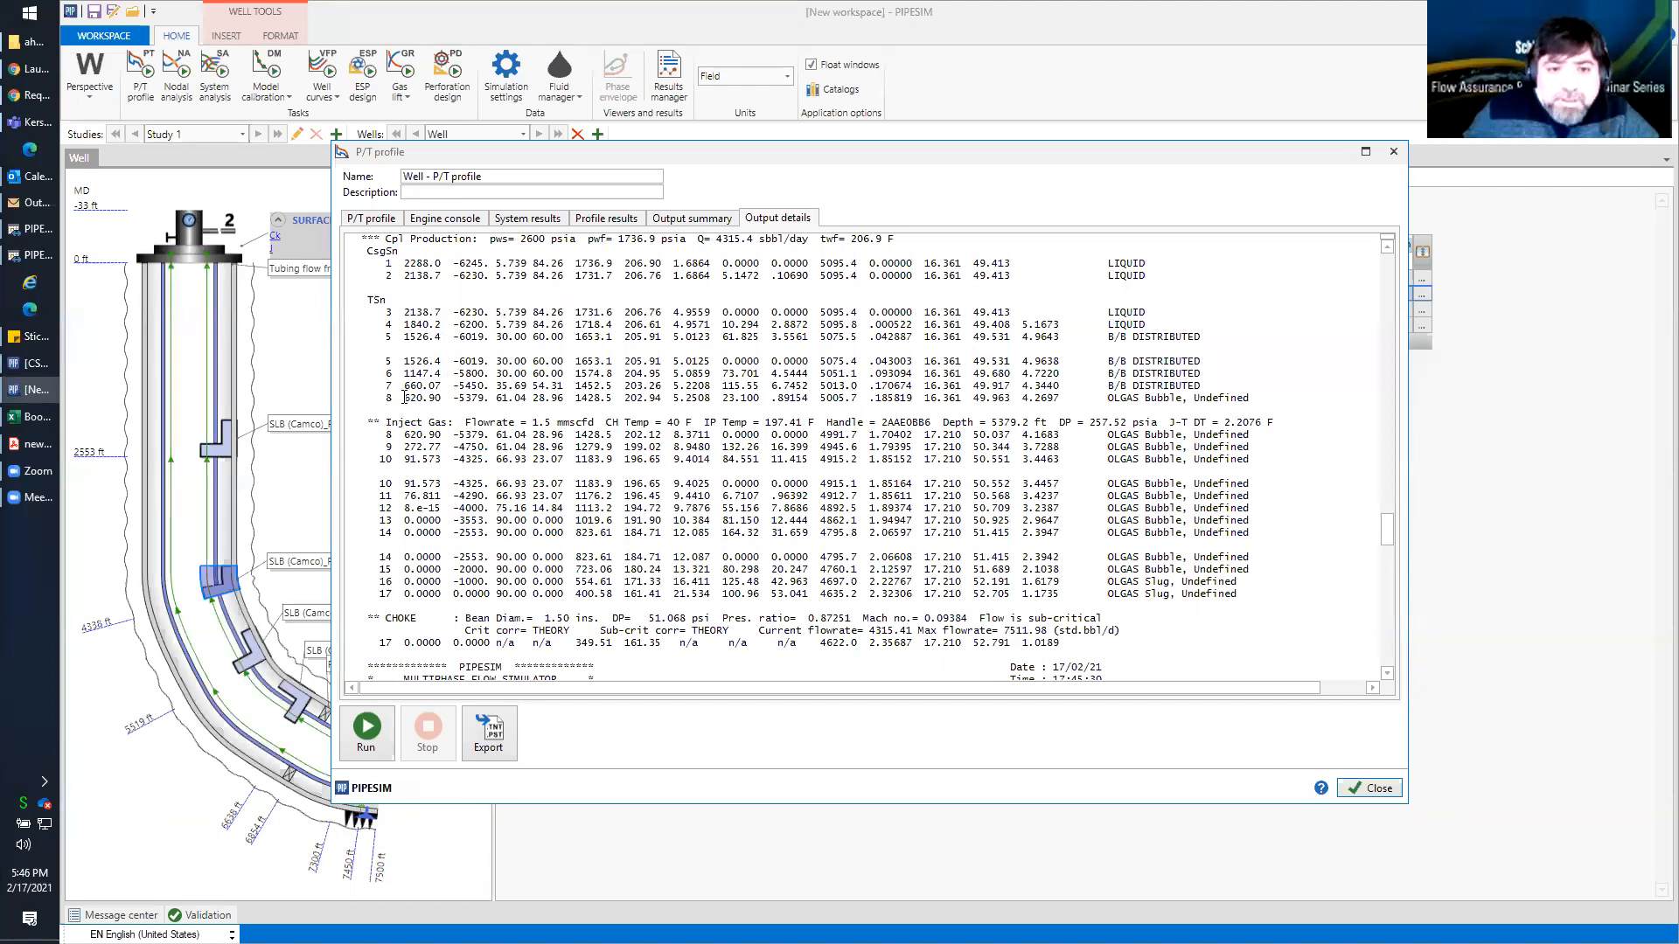
pyautogui.moveTo(404, 399); pyautogui.dragTo(1280, 418)
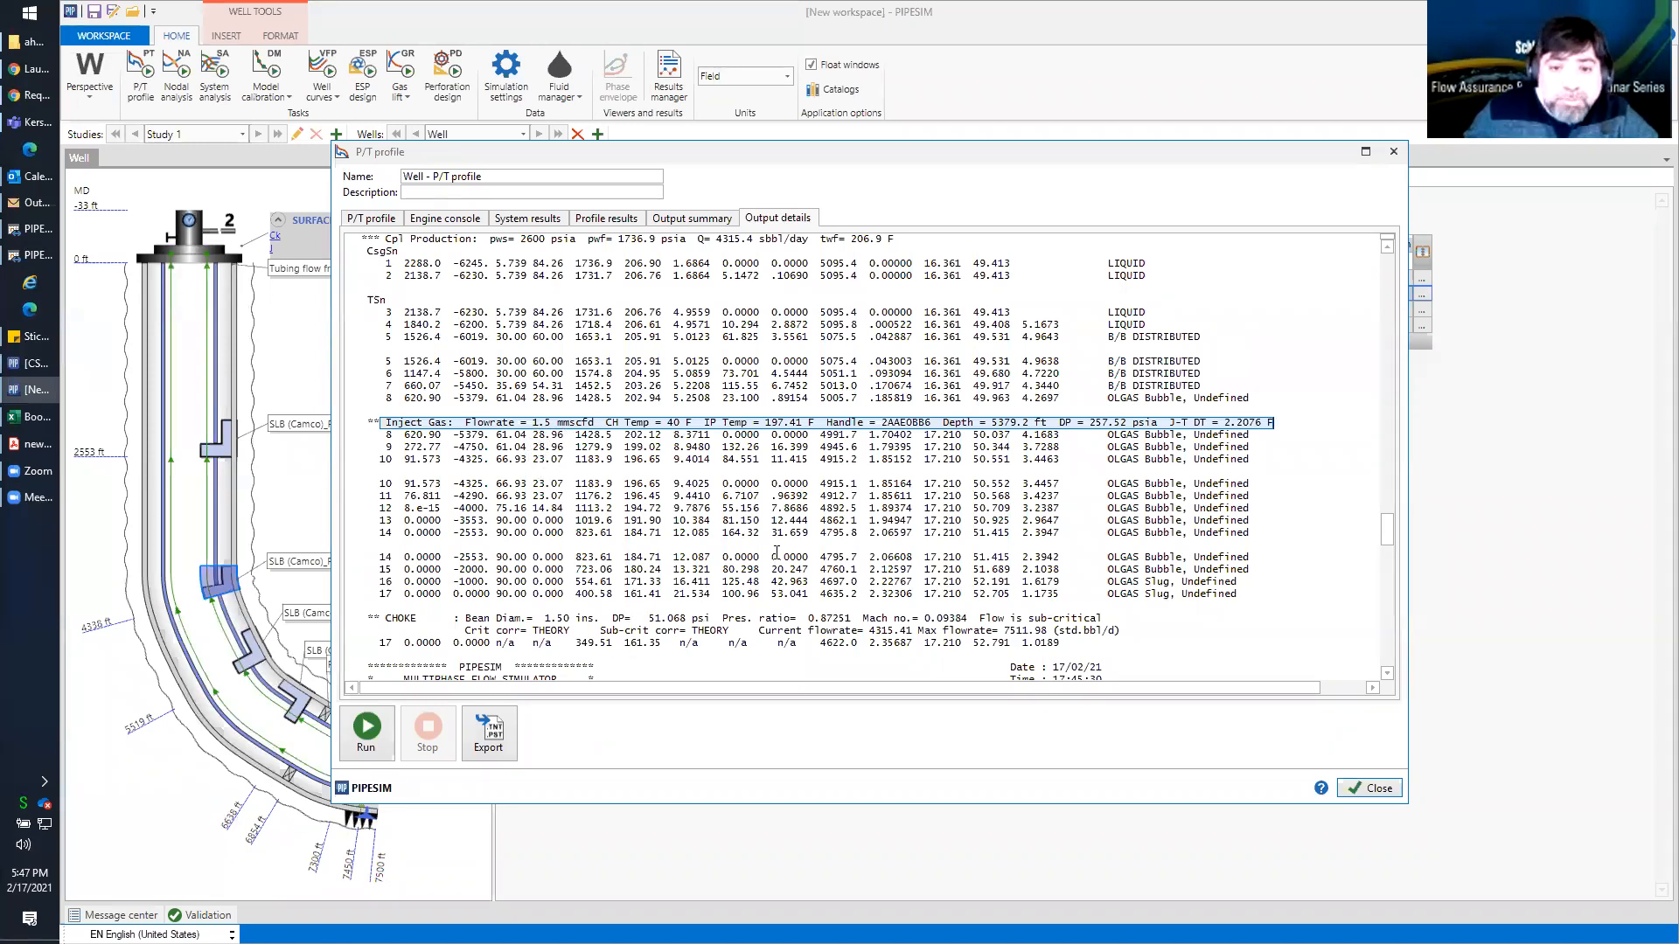
pyautogui.click(1393, 154)
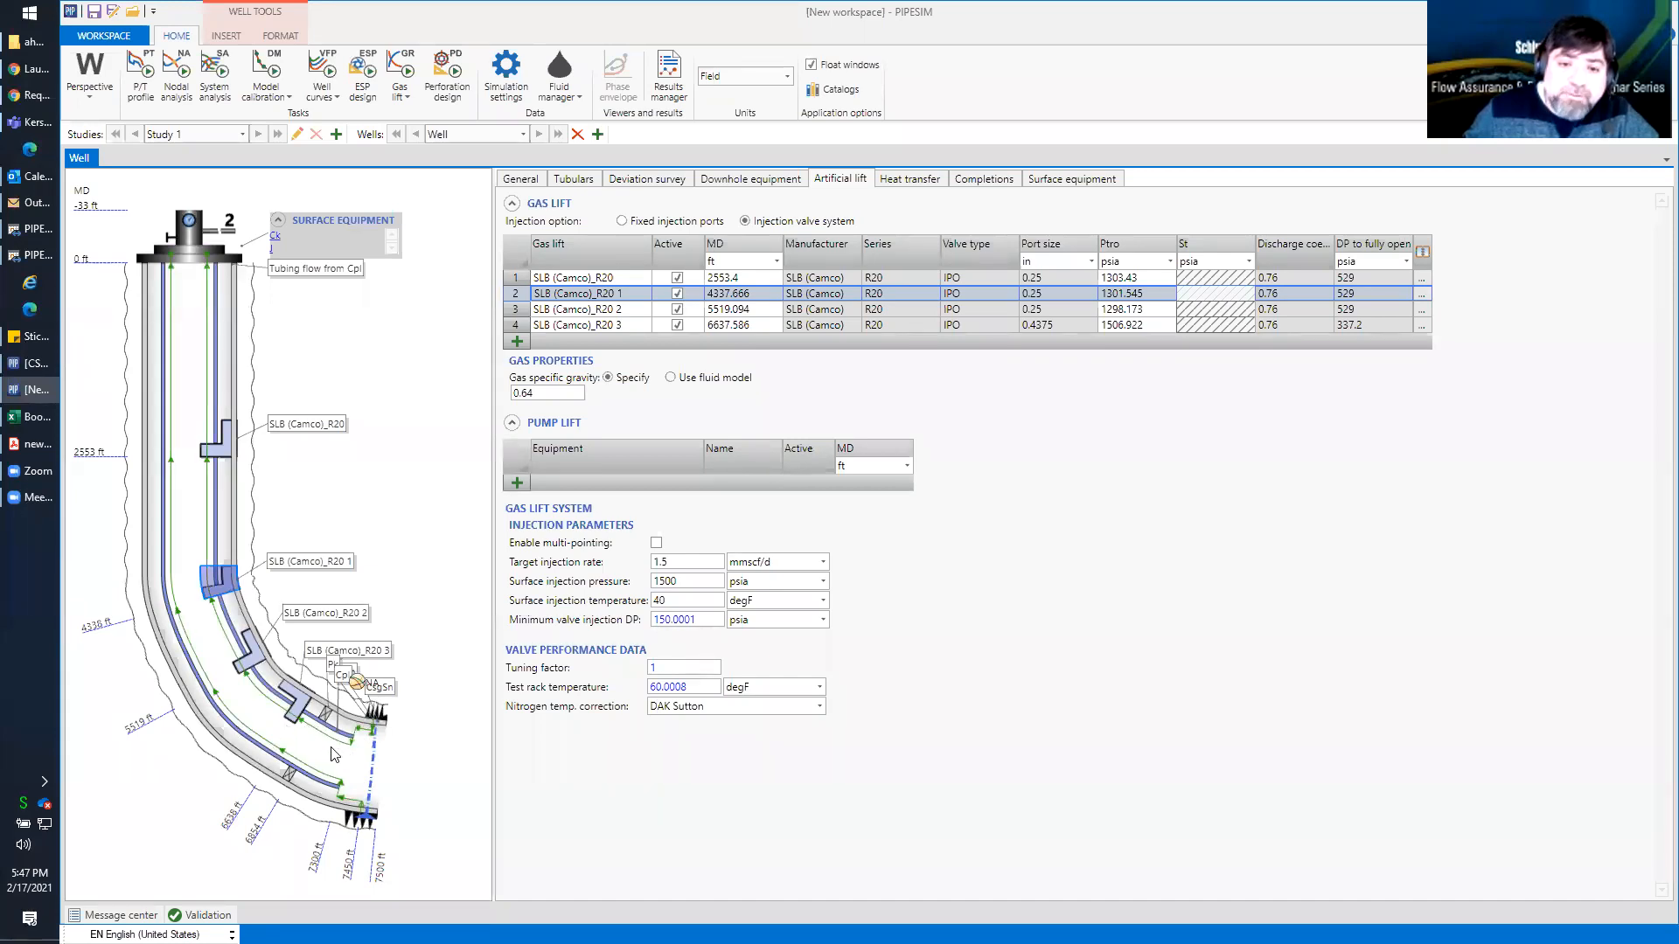
# View the completion's fluid model and run the well's nodal analysis
pyautogui.click(983, 179)
pyautogui.click(629, 308)
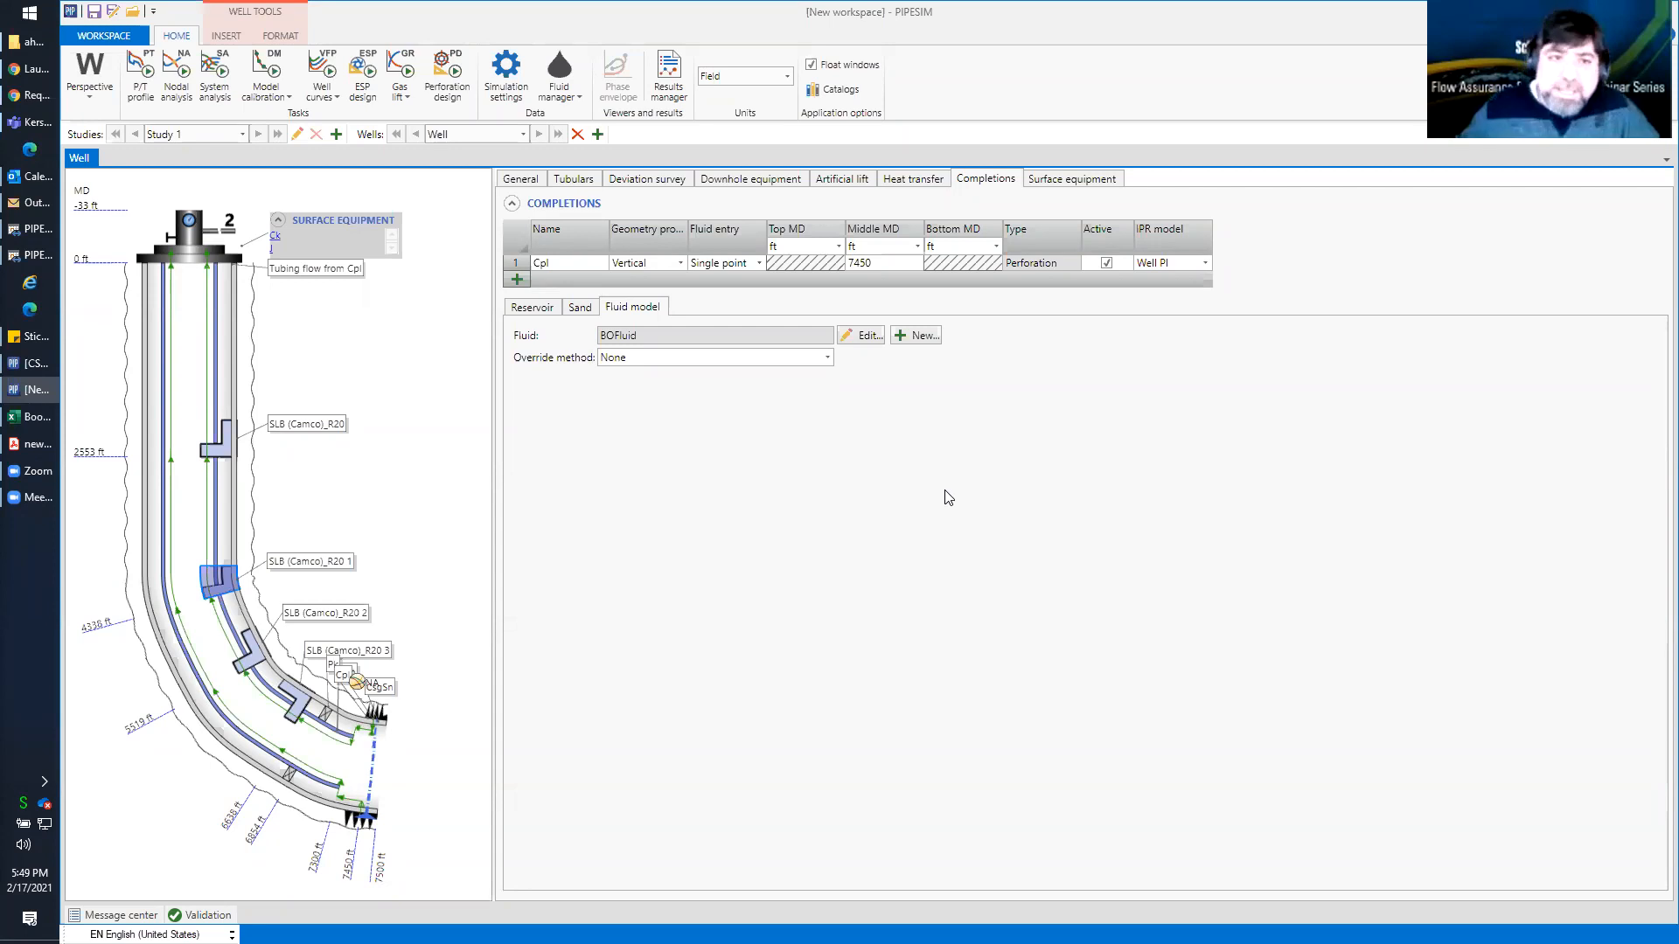
pyautogui.click(178, 74)
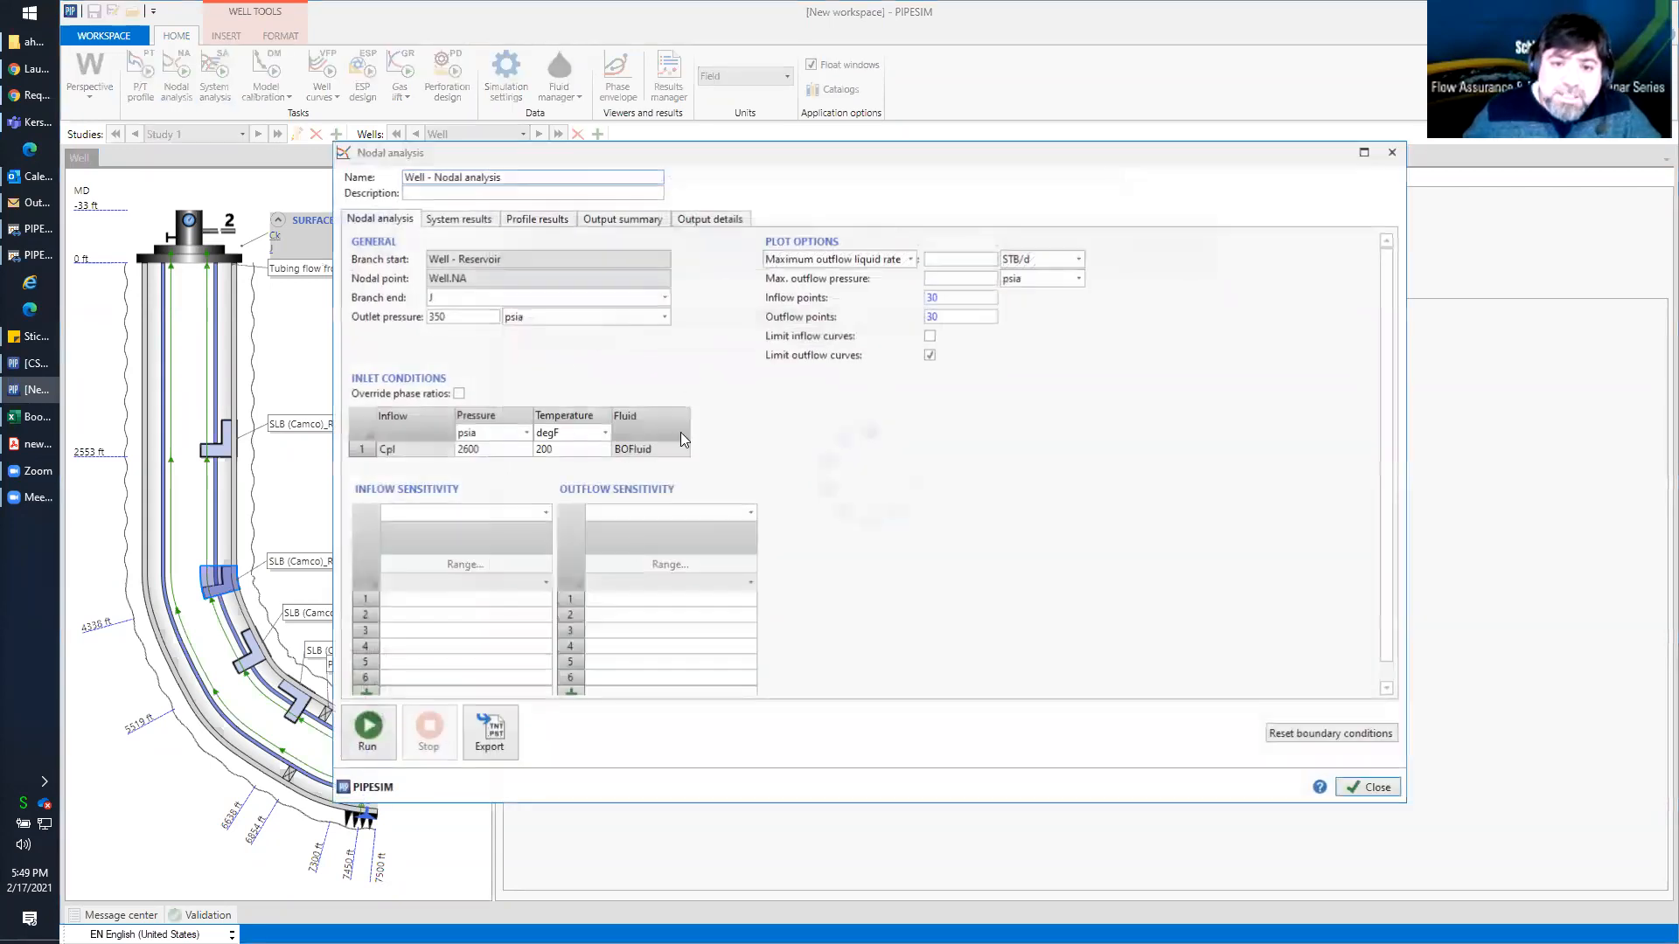
pyautogui.click(366, 730)
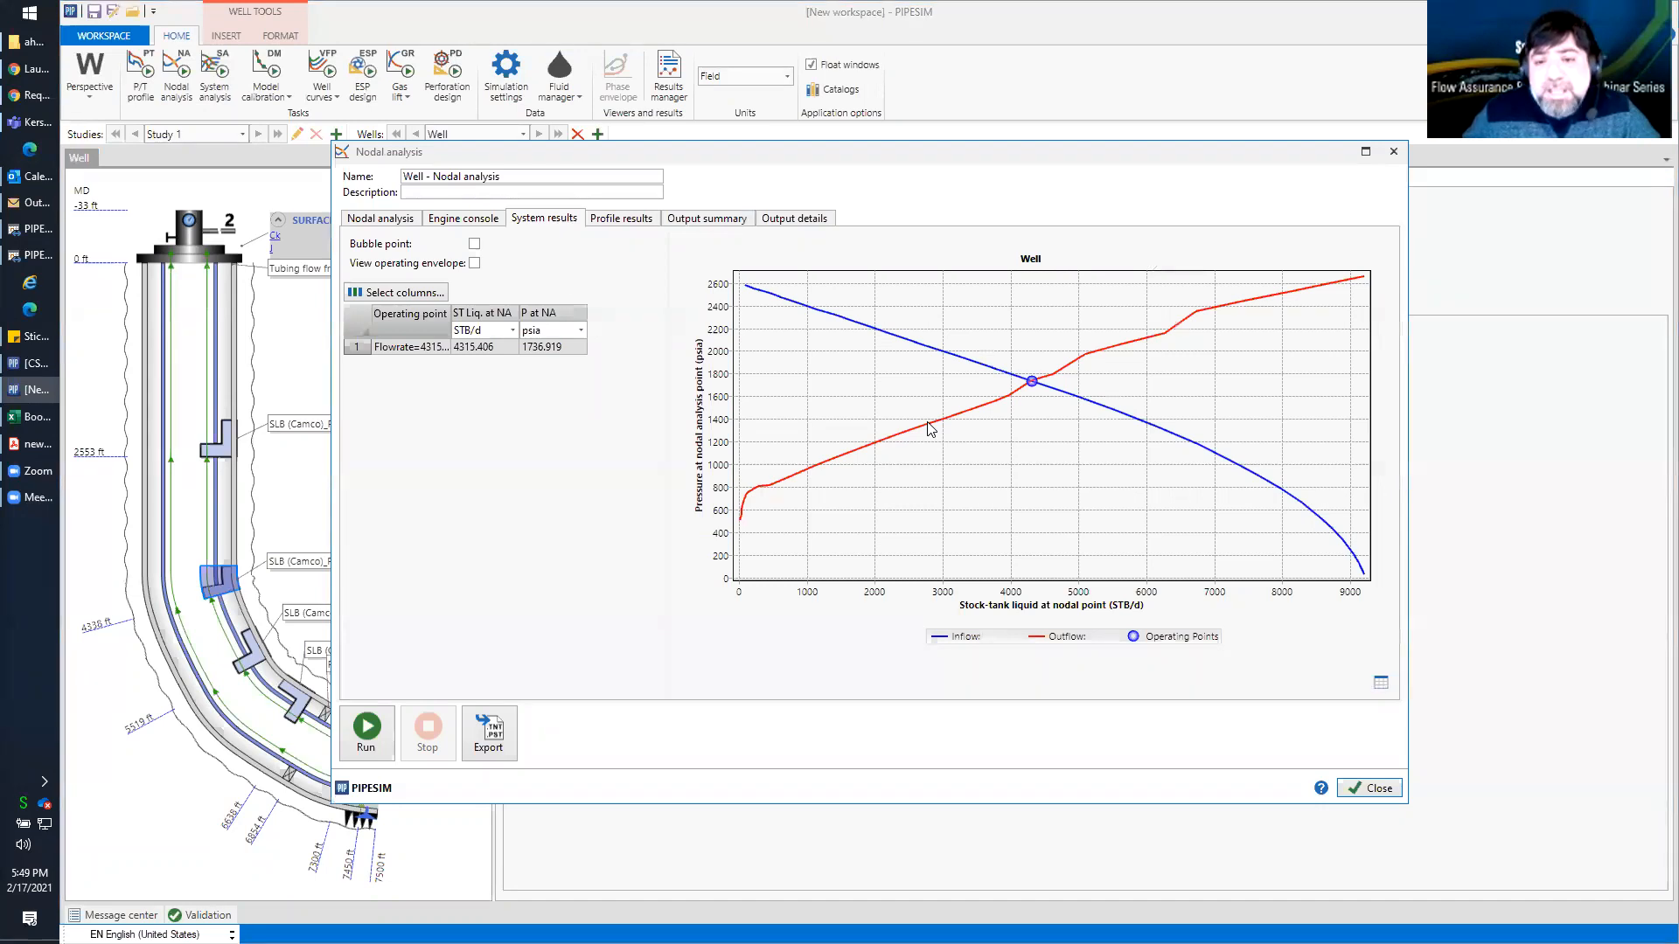
# Make the data points visible on the outflow series of the nodal analysis chart
pyautogui.rightClick(958, 455)
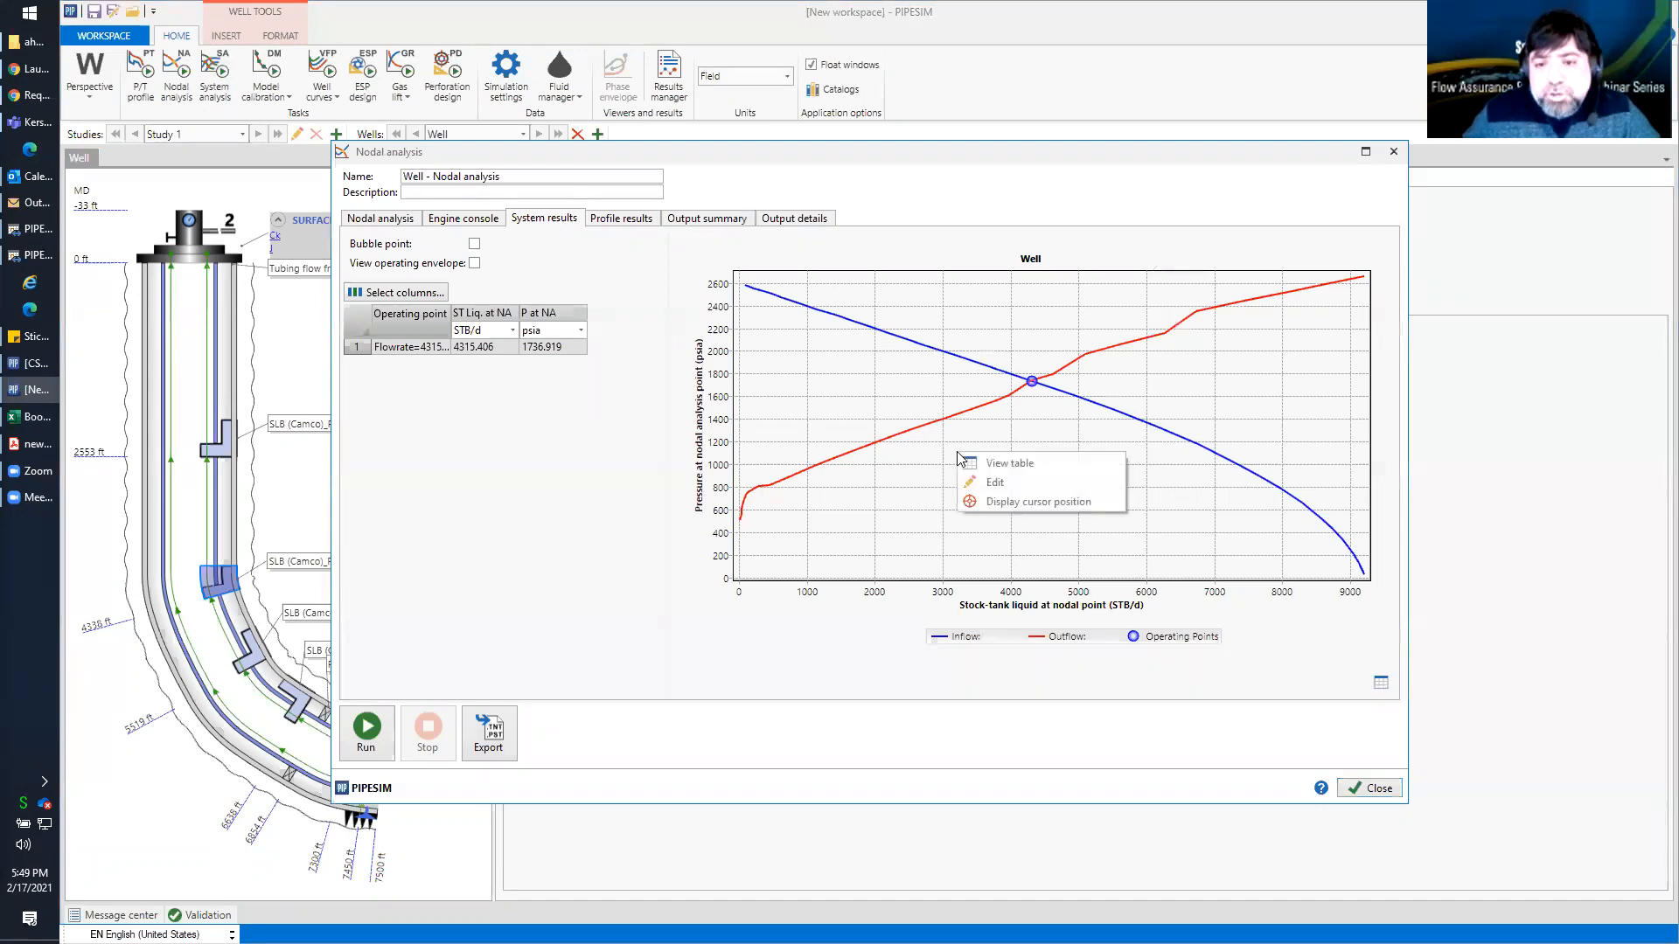
pyautogui.click(994, 482)
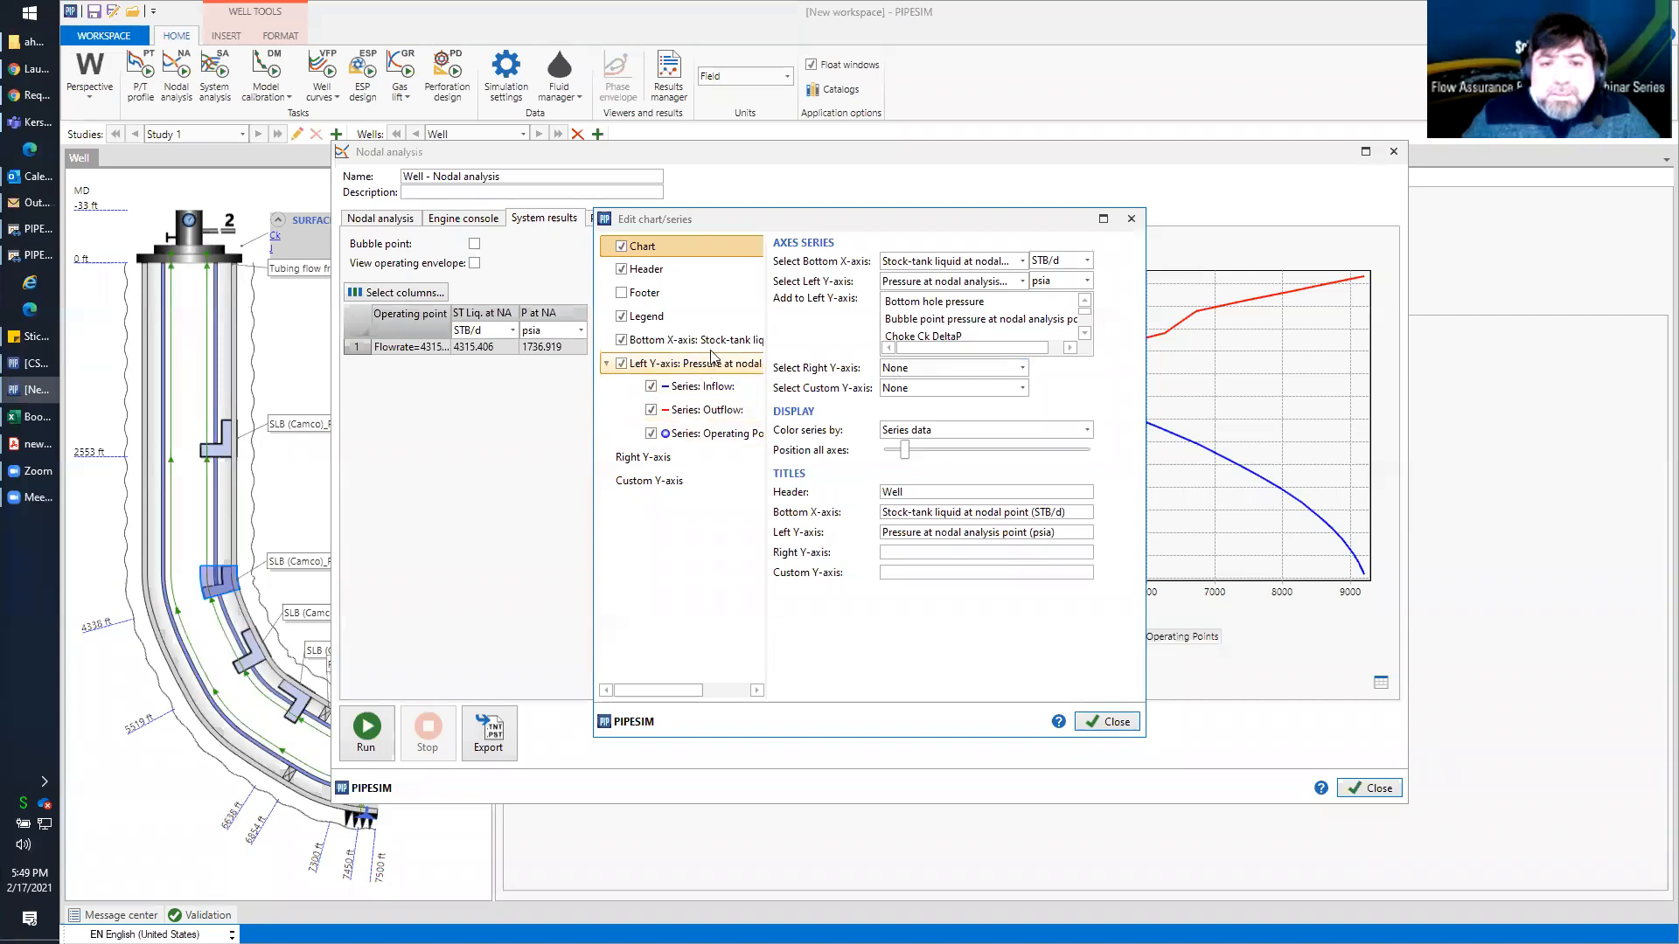
pyautogui.click(721, 411)
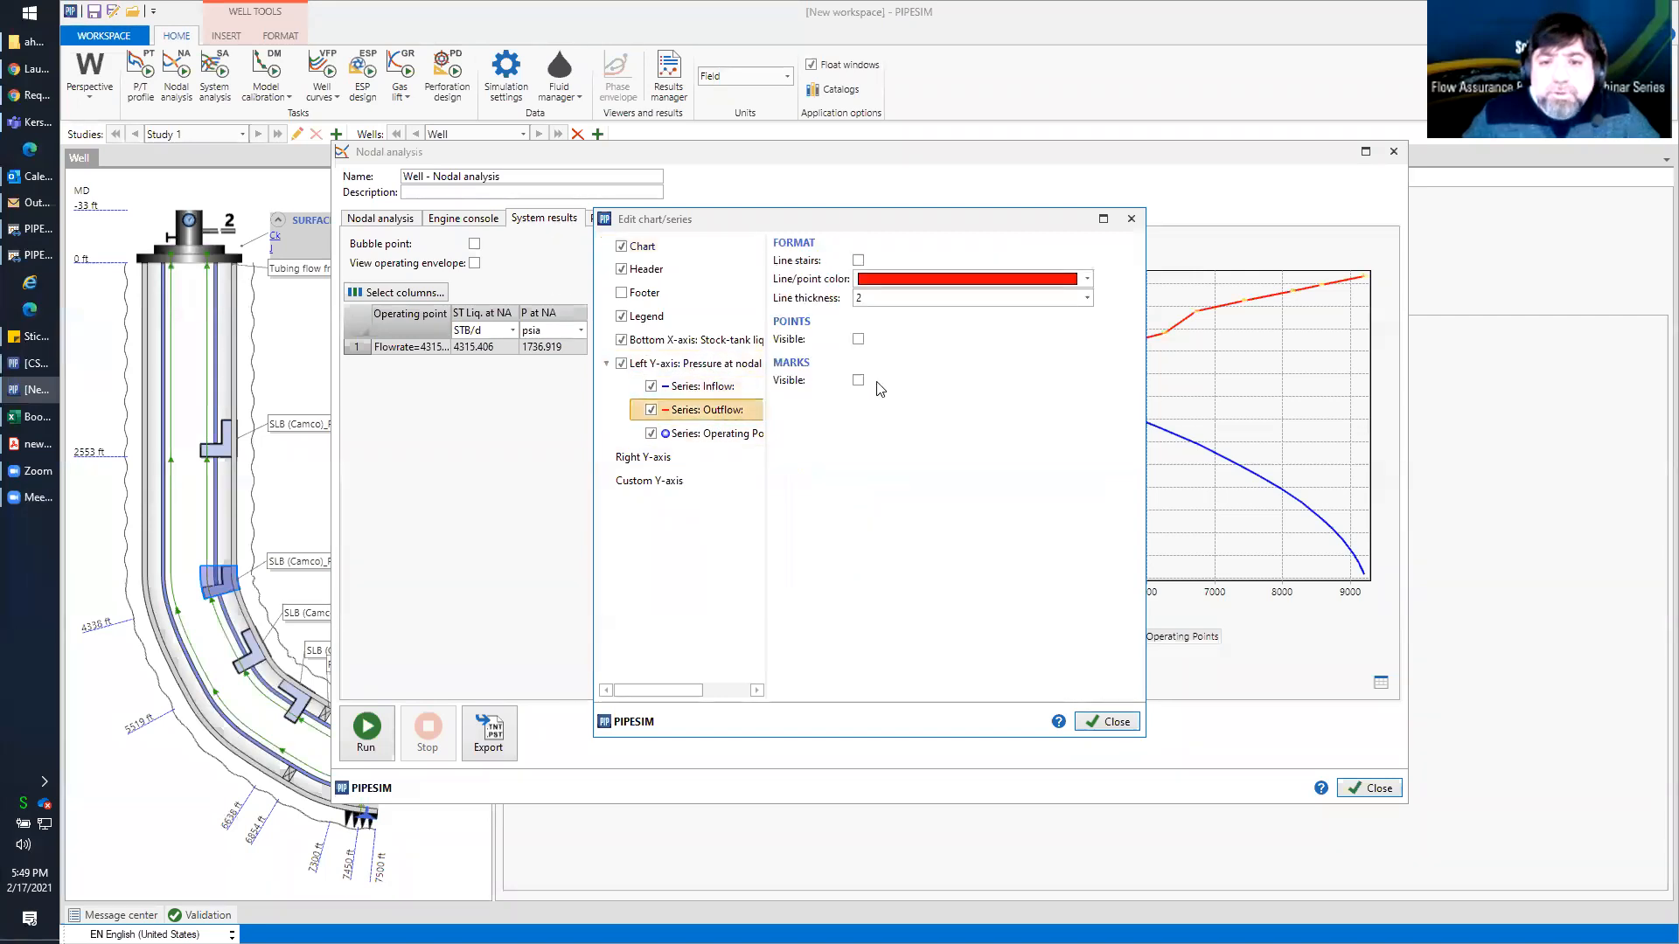
pyautogui.click(857, 339)
pyautogui.click(1111, 722)
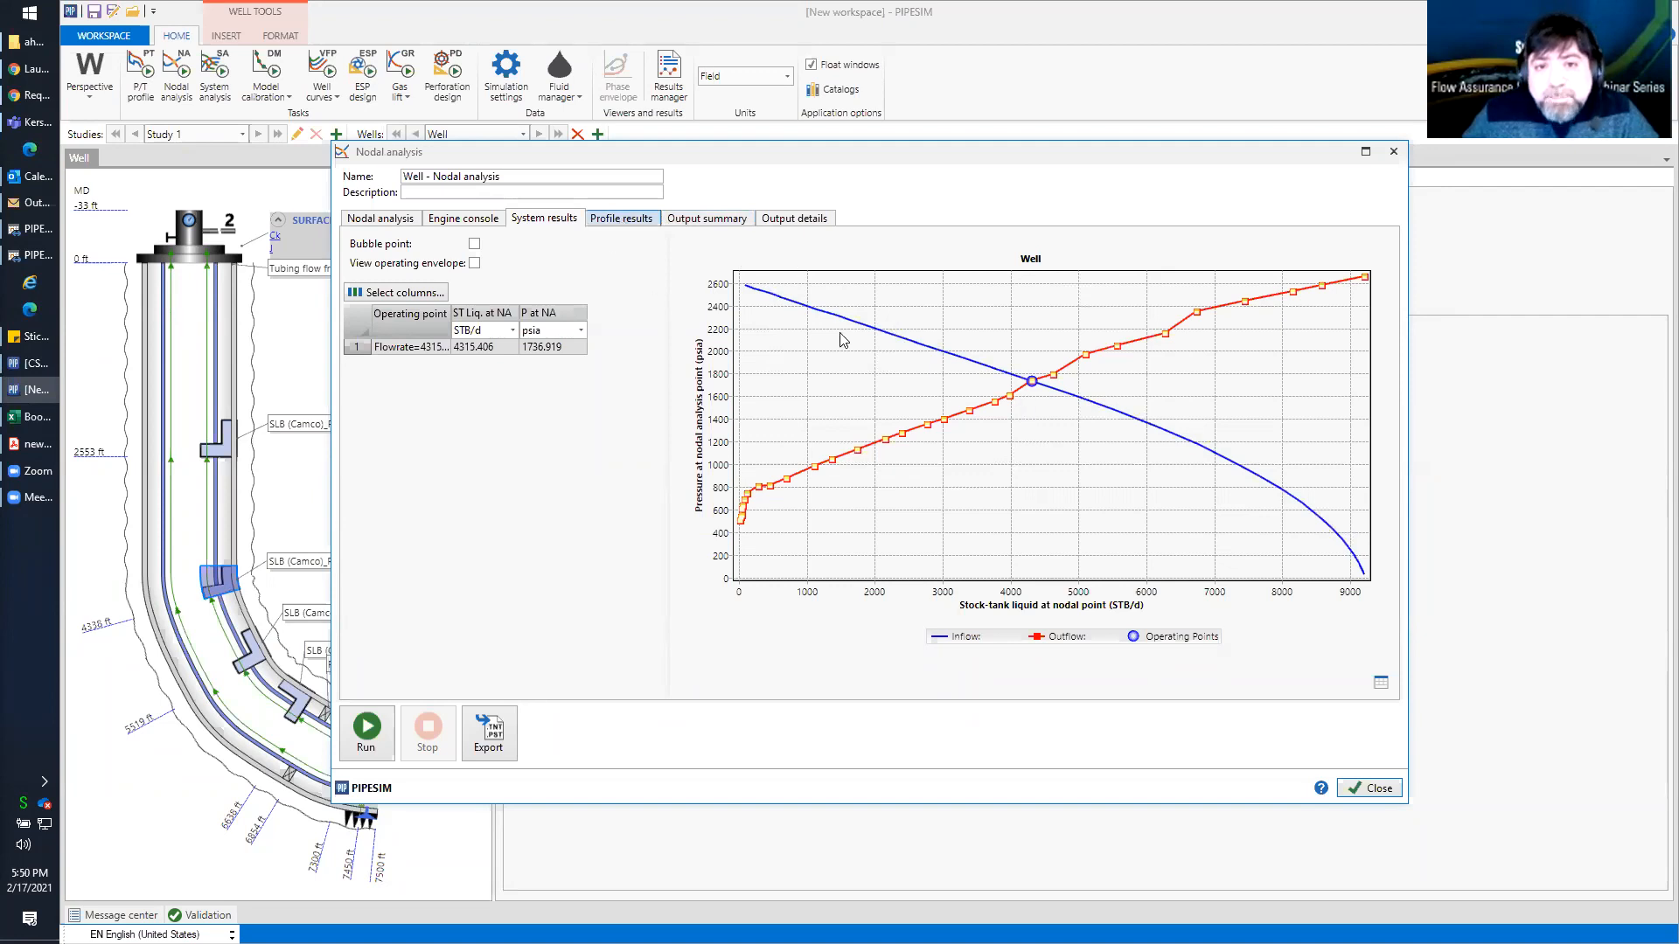
# Review the nodal analysis profile plot and the inflow/outflow system plot, and close the task
pyautogui.click(620, 220)
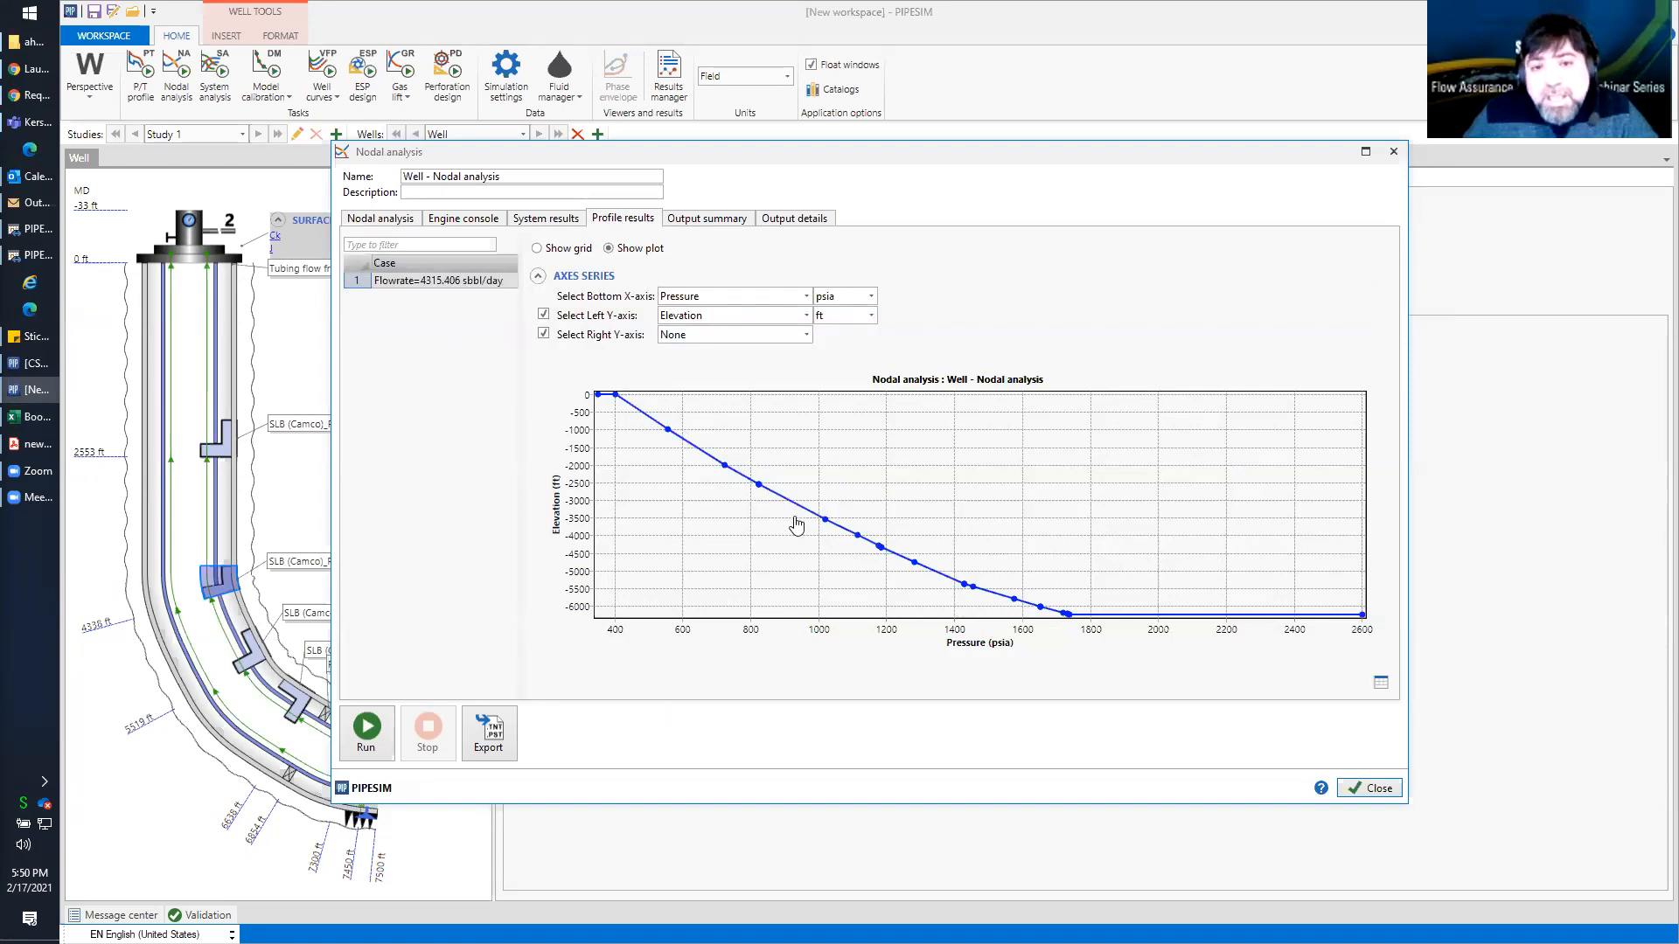
pyautogui.click(545, 218)
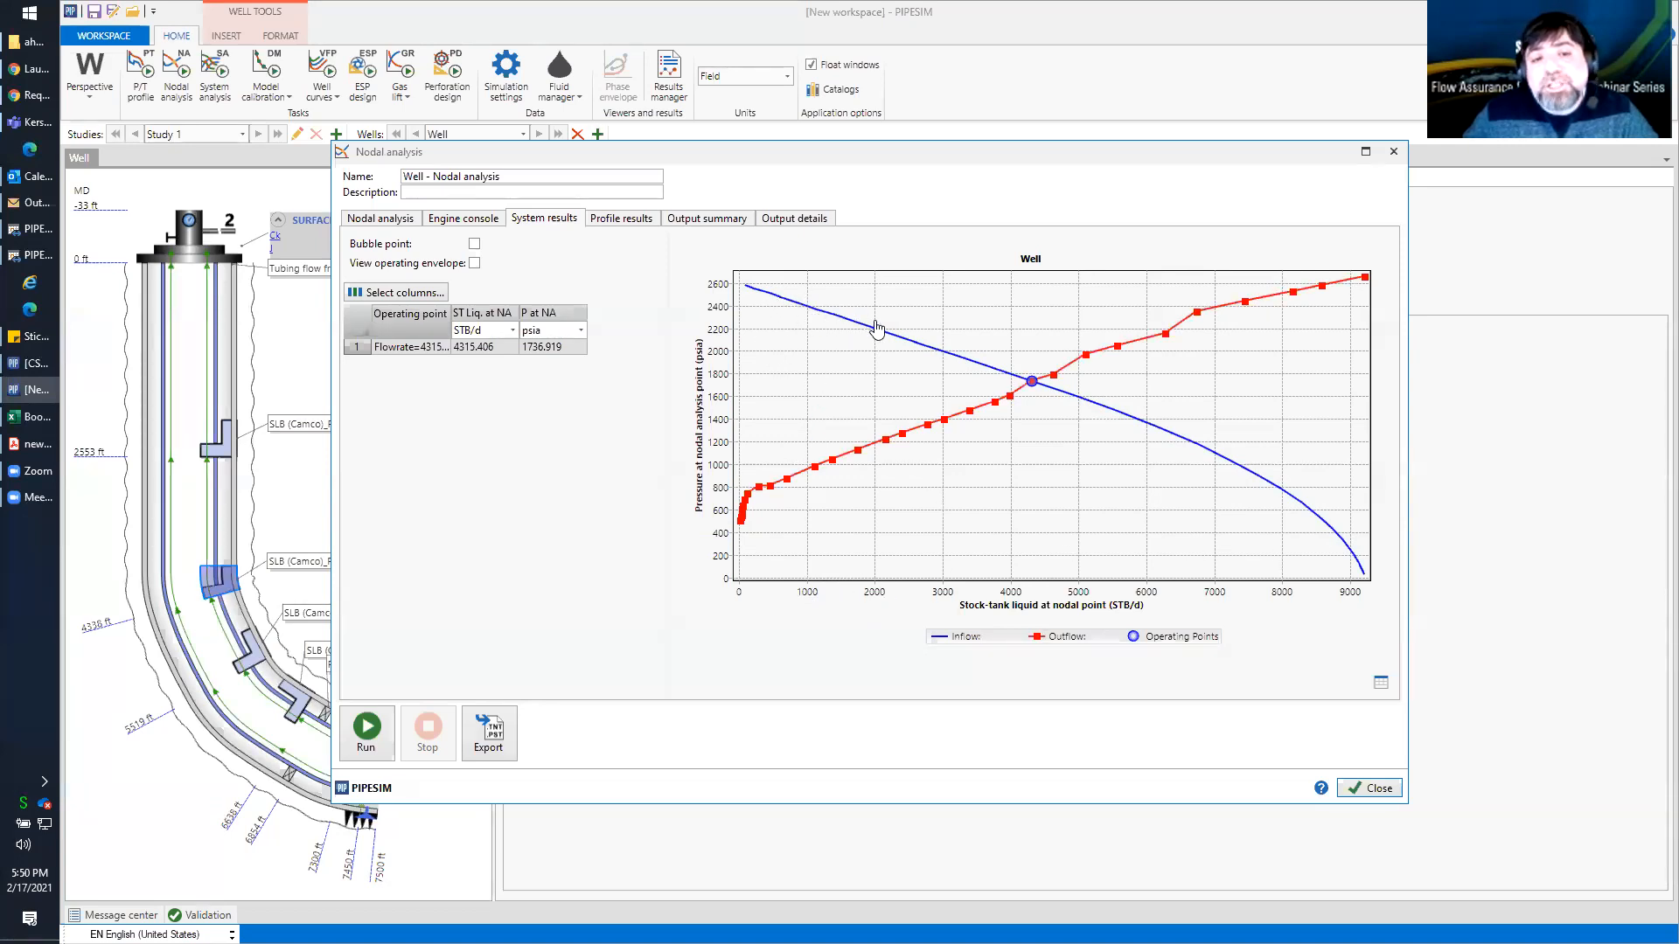
pyautogui.moveTo(678, 153); pyautogui.dragTo(828, 146)
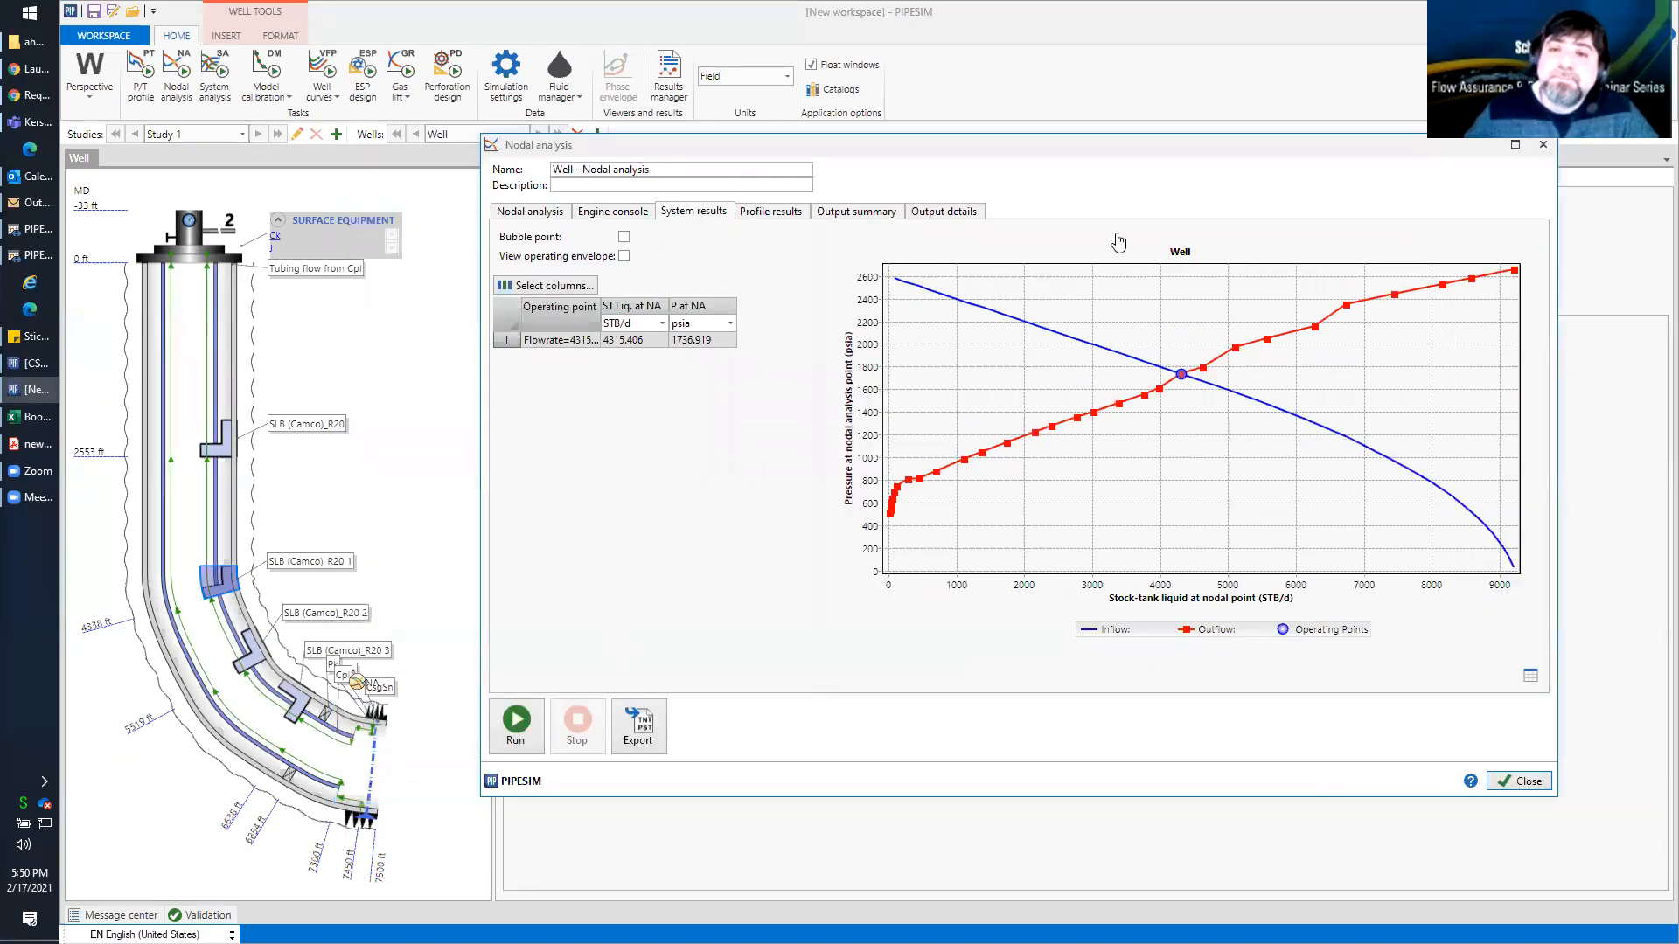
pyautogui.moveTo(1092, 153); pyautogui.dragTo(1034, 161)
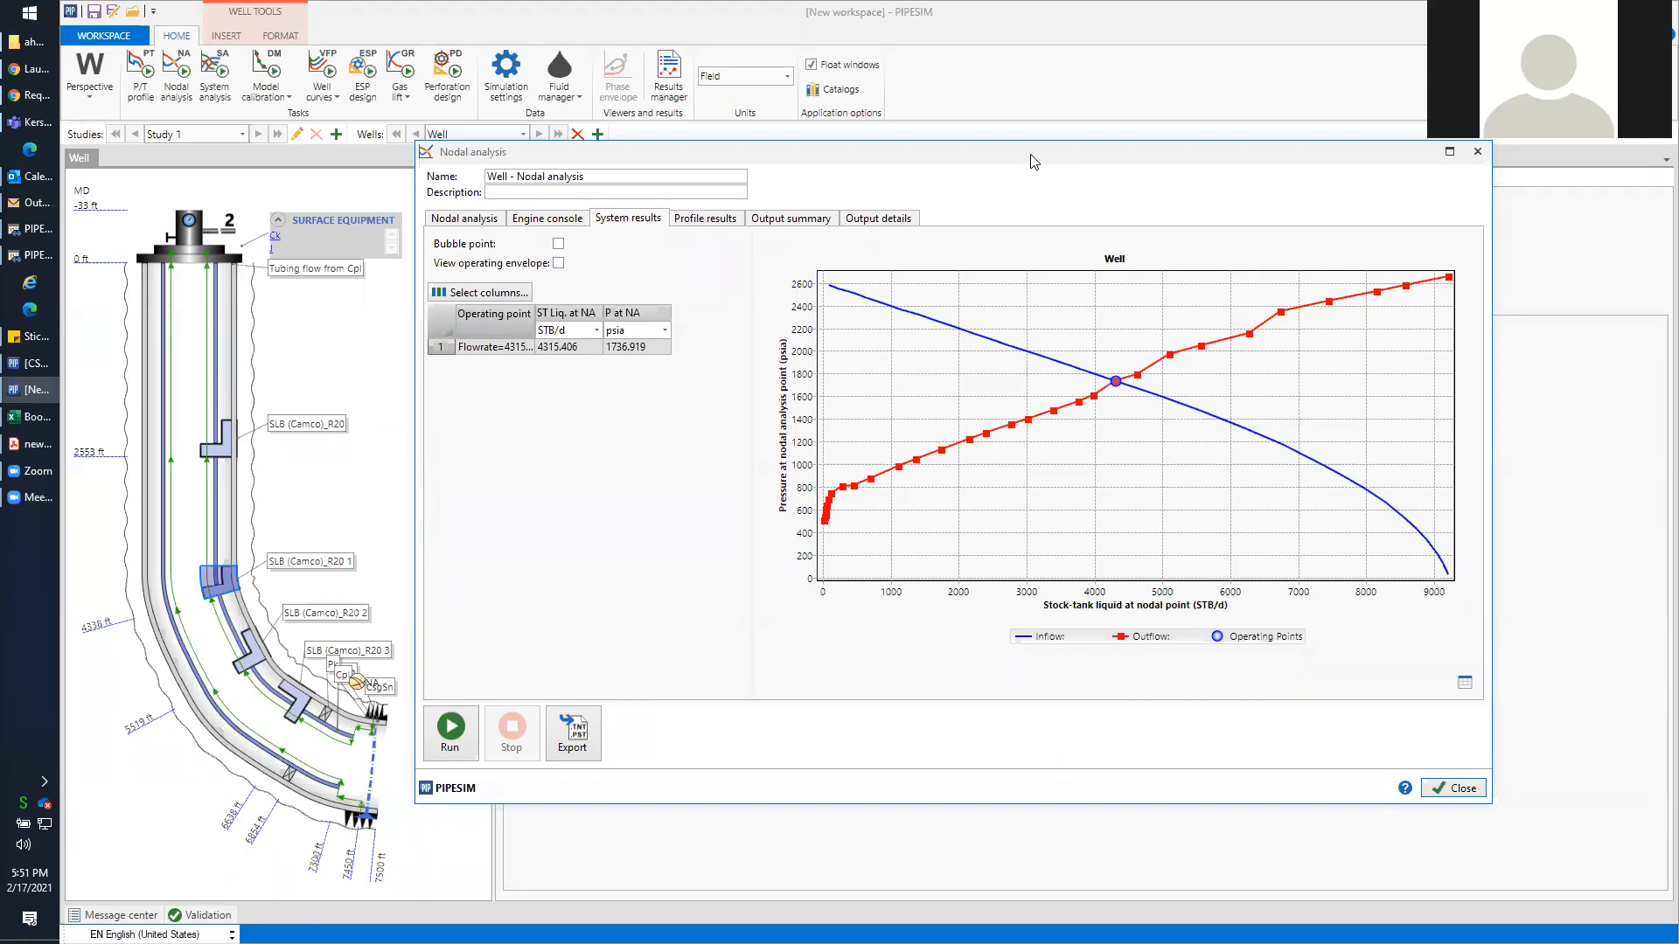
pyautogui.click(1442, 789)
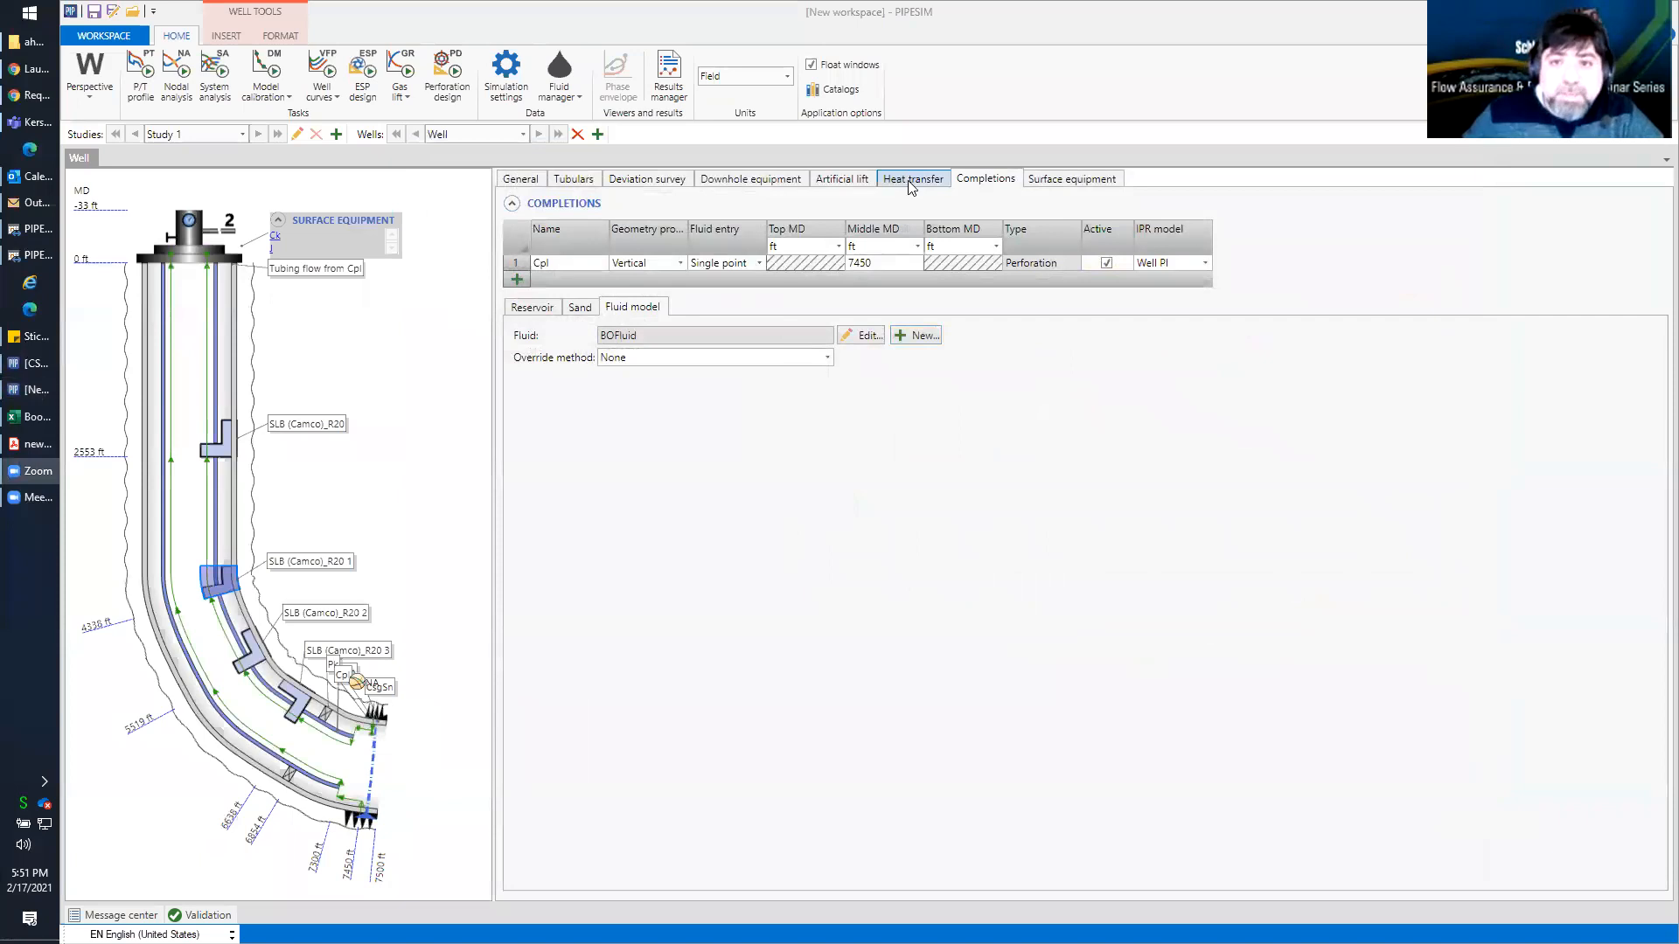
# Switch the well's heat transfer ambient temperature input to Multiple and enter 60 degF at 0 ft MD
pyautogui.click(910, 181)
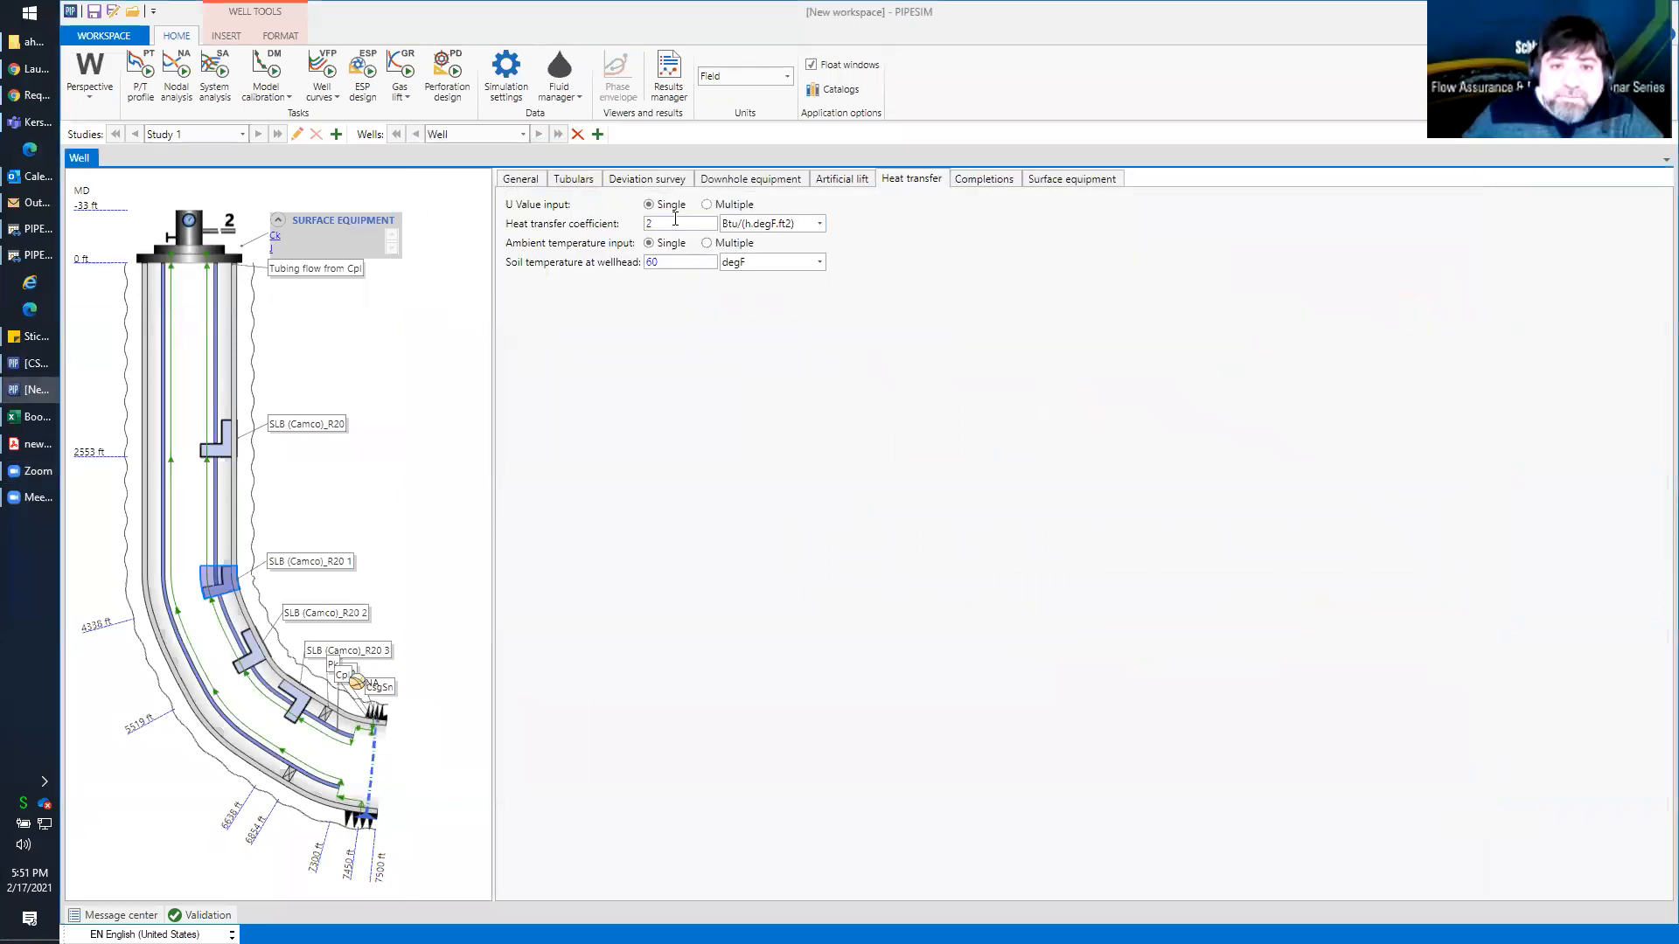
pyautogui.moveTo(668, 221); pyautogui.dragTo(635, 223)
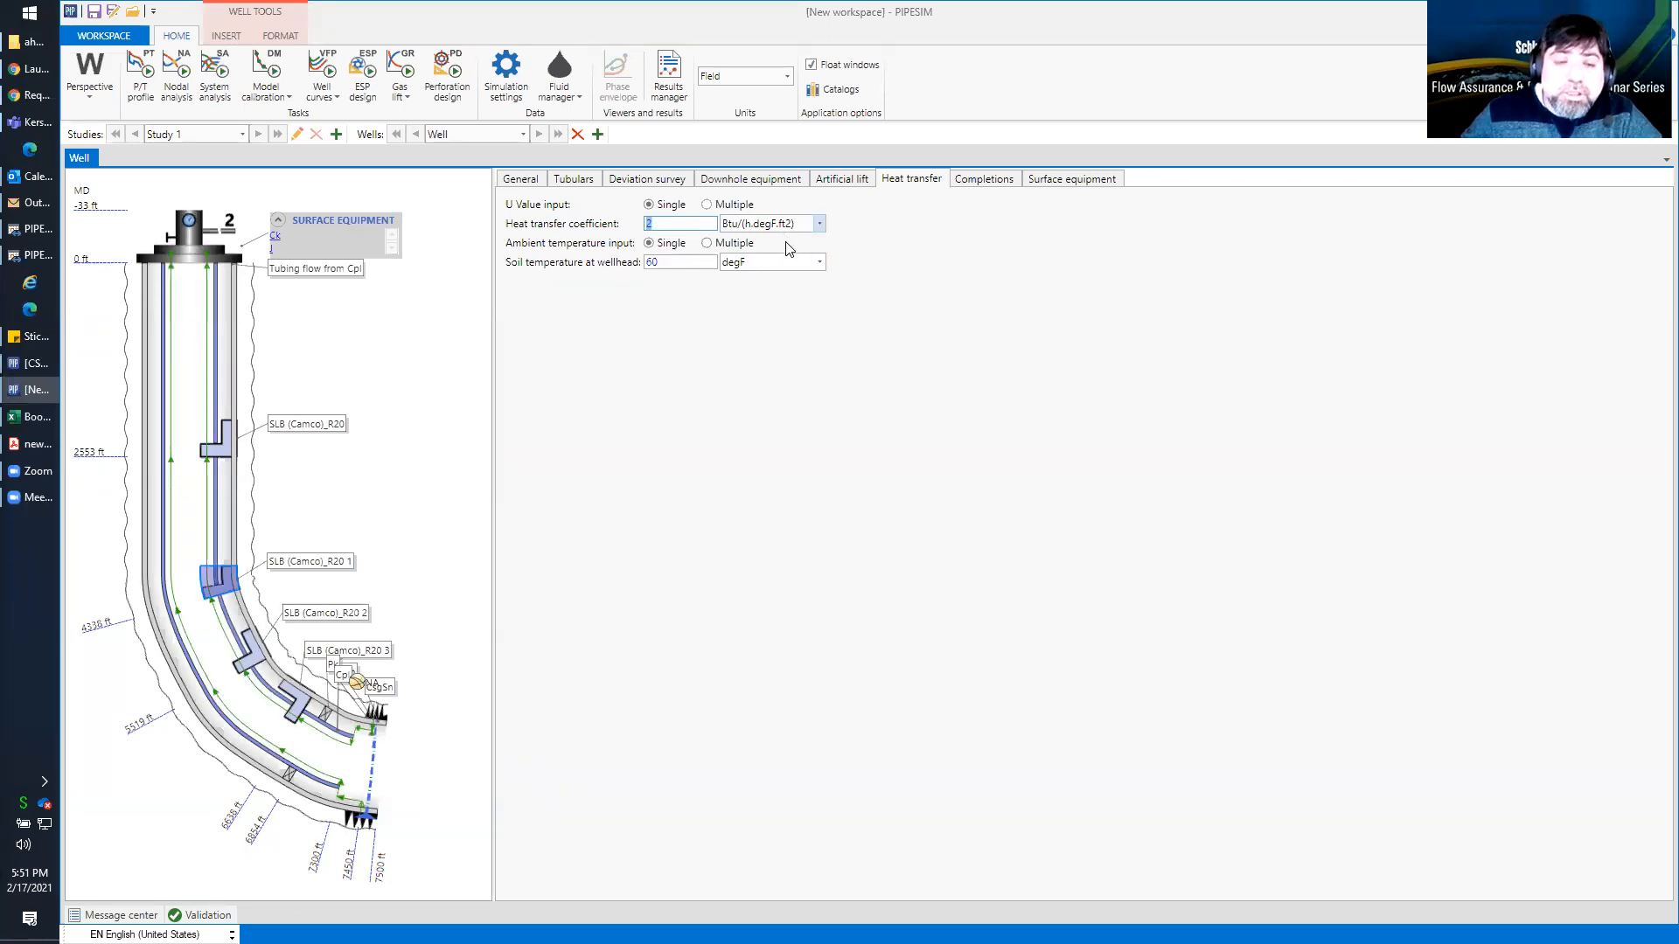
pyautogui.click(706, 244)
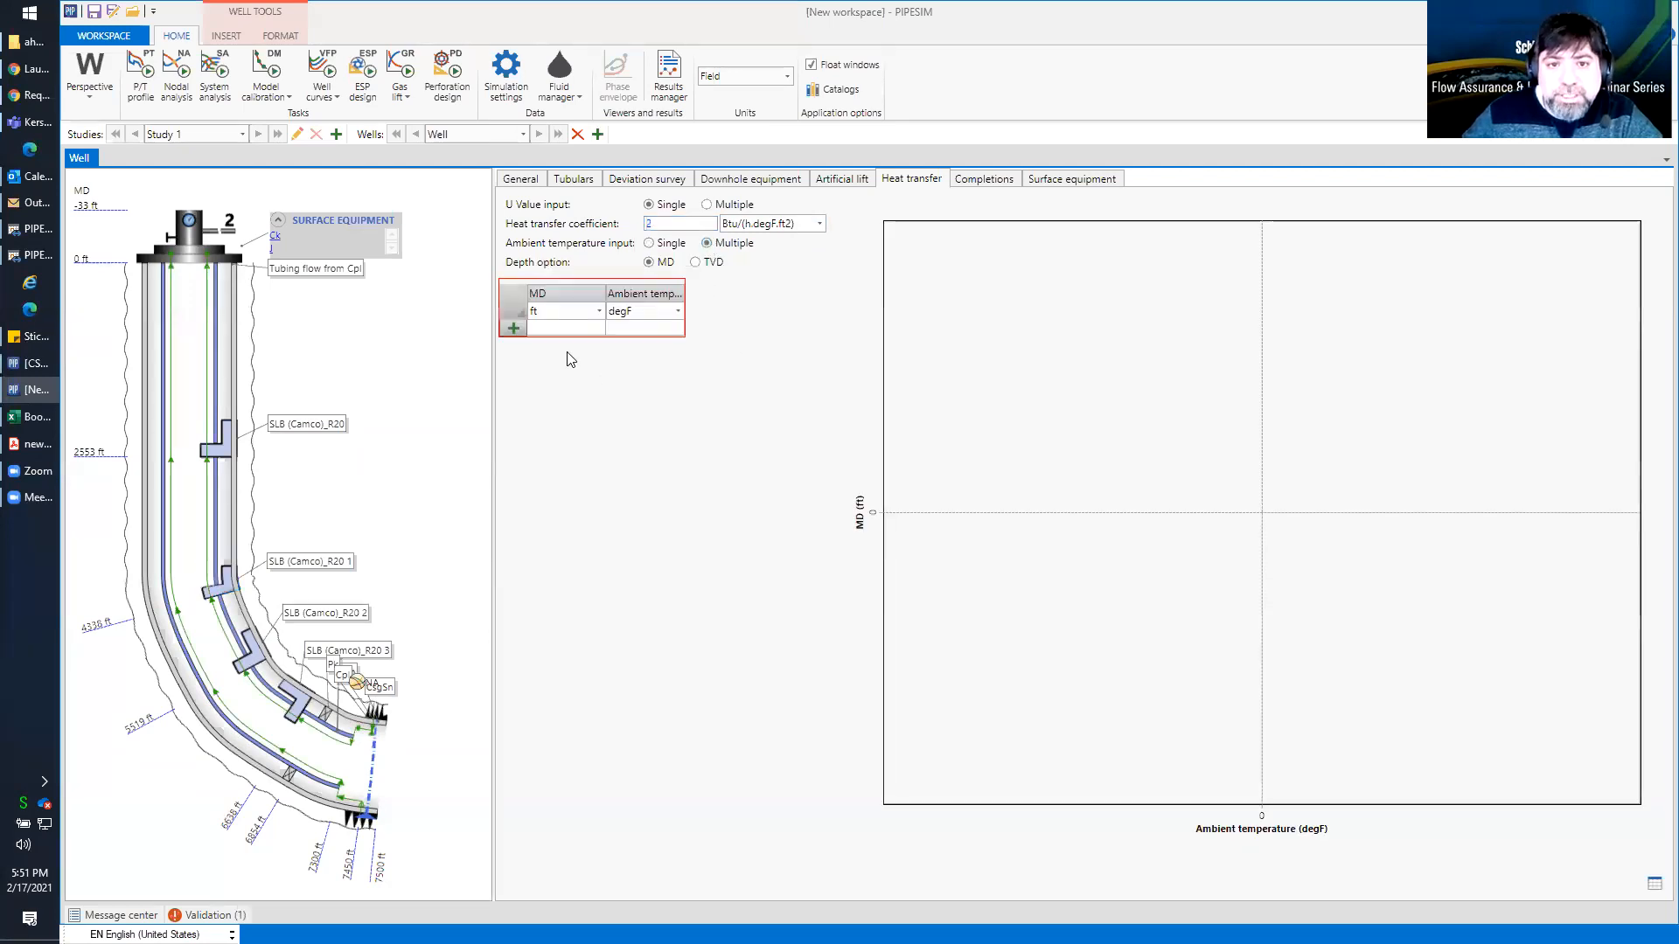
pyautogui.click(568, 330)
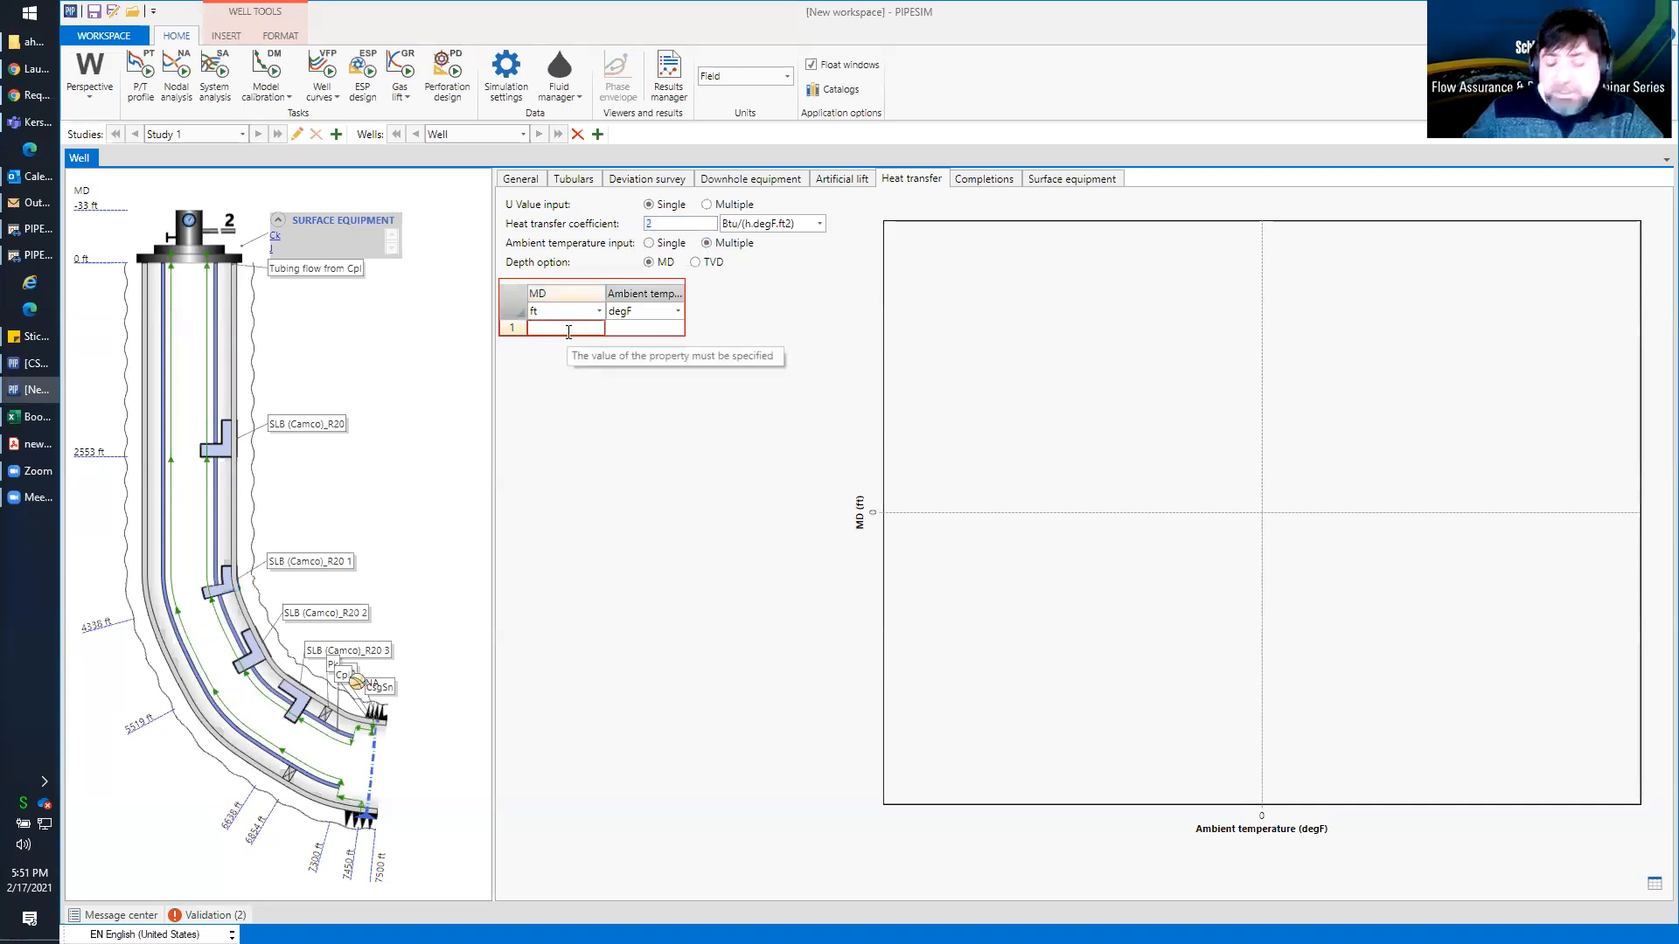
pyautogui.write('0')
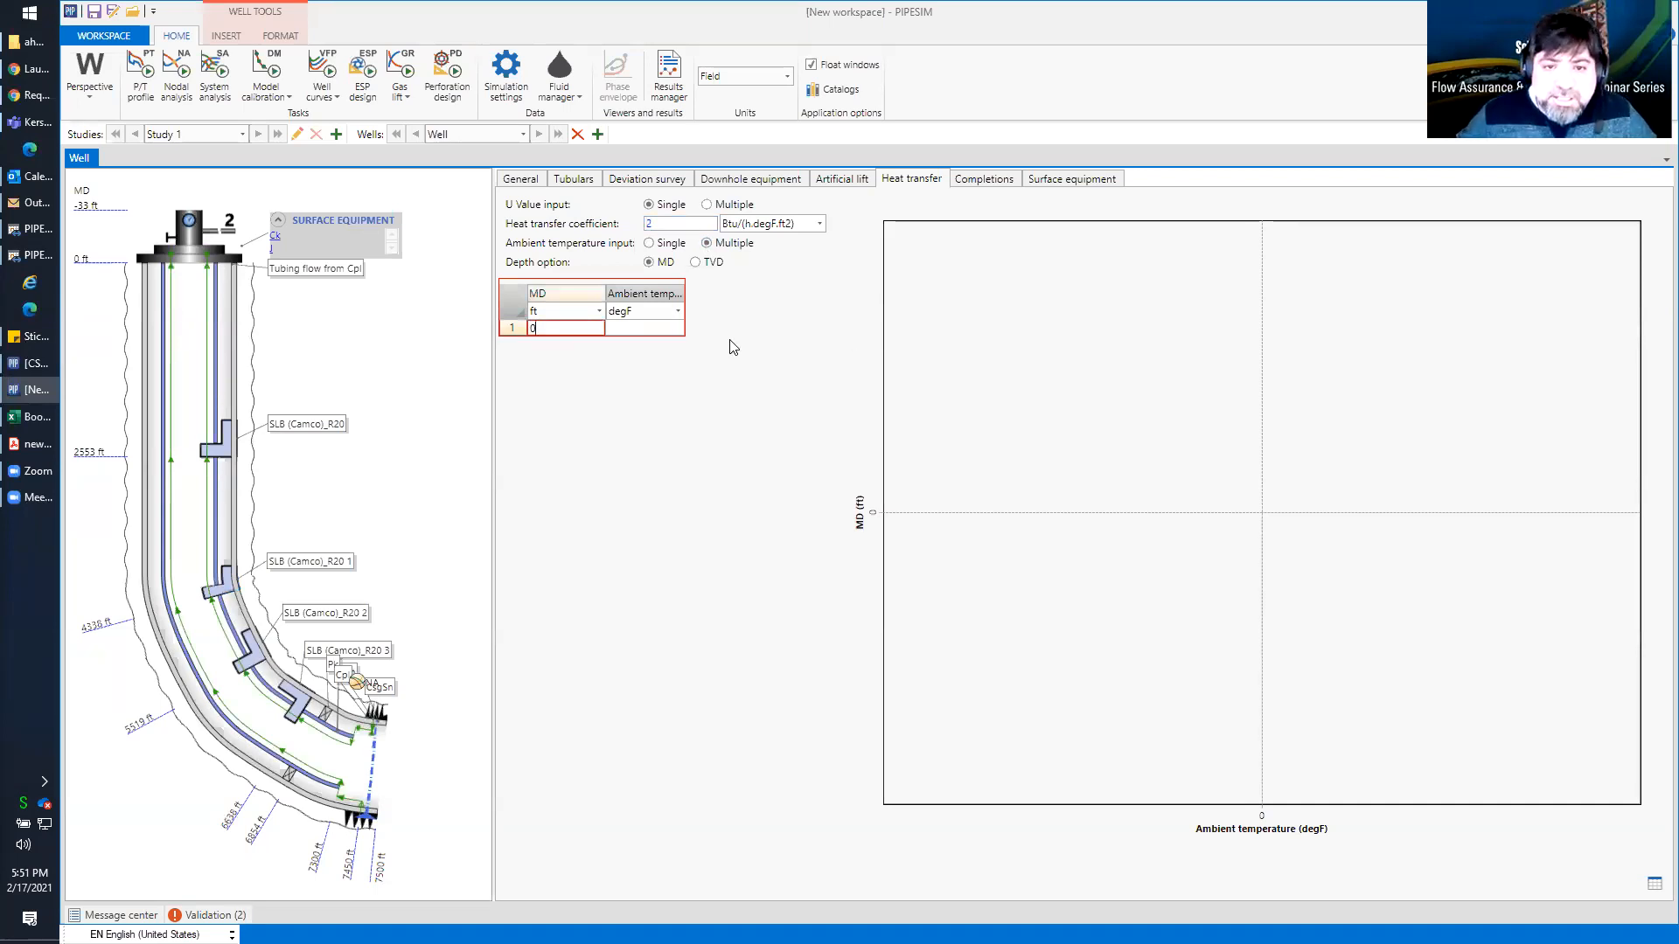
pyautogui.click(642, 331)
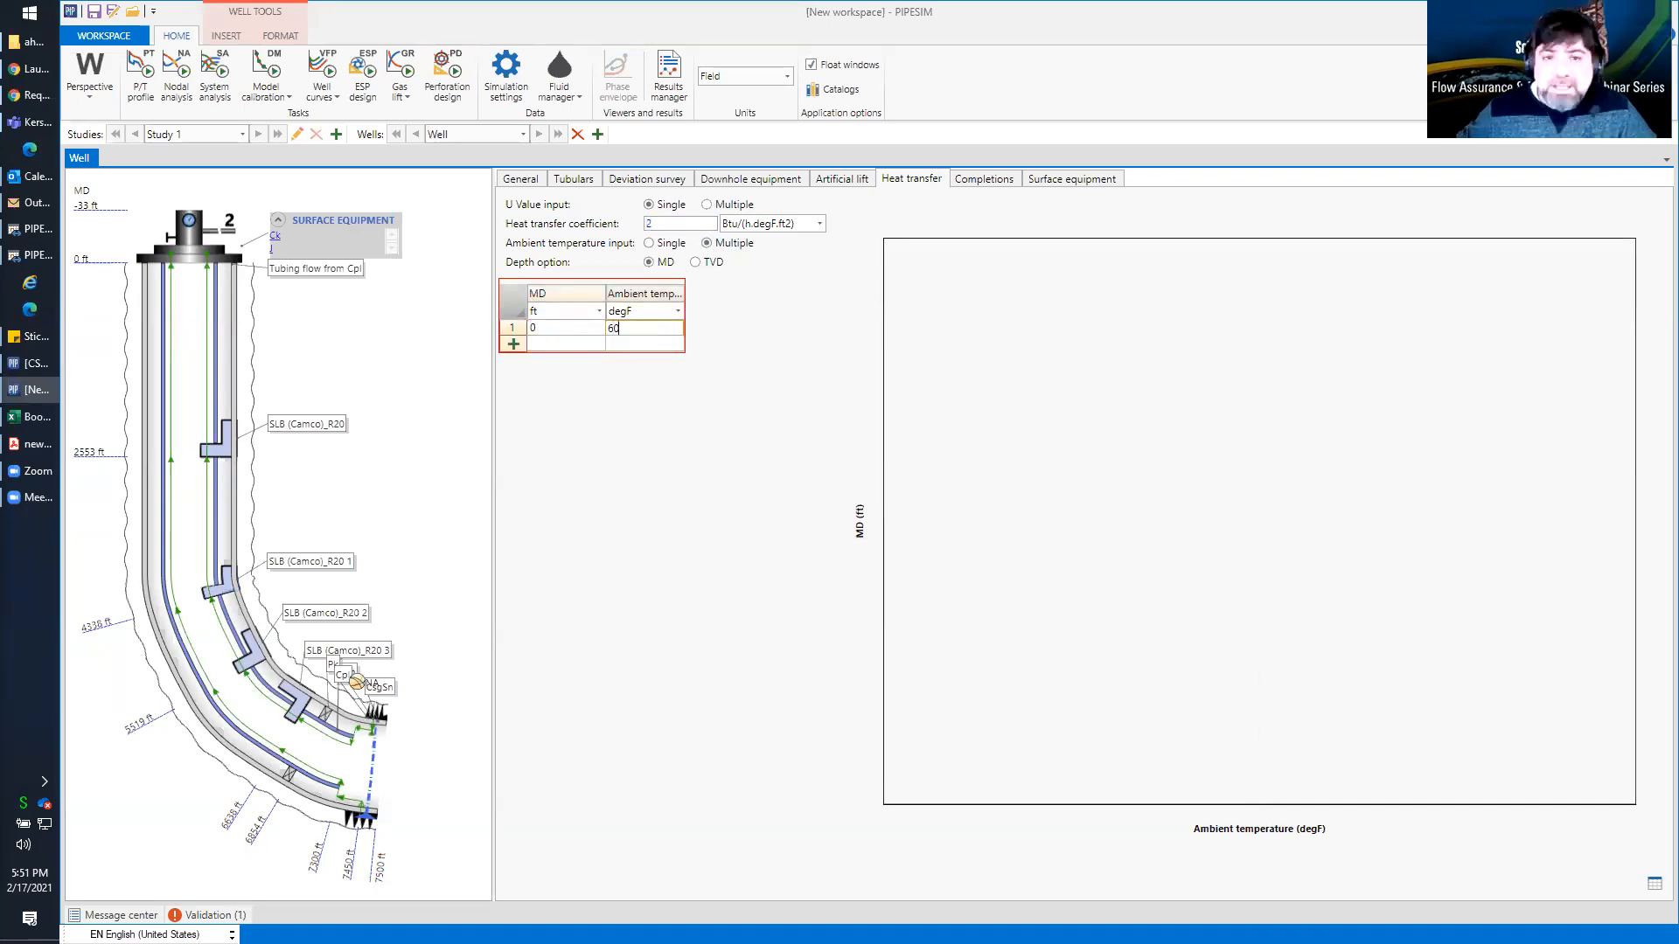
pyautogui.press('Return')
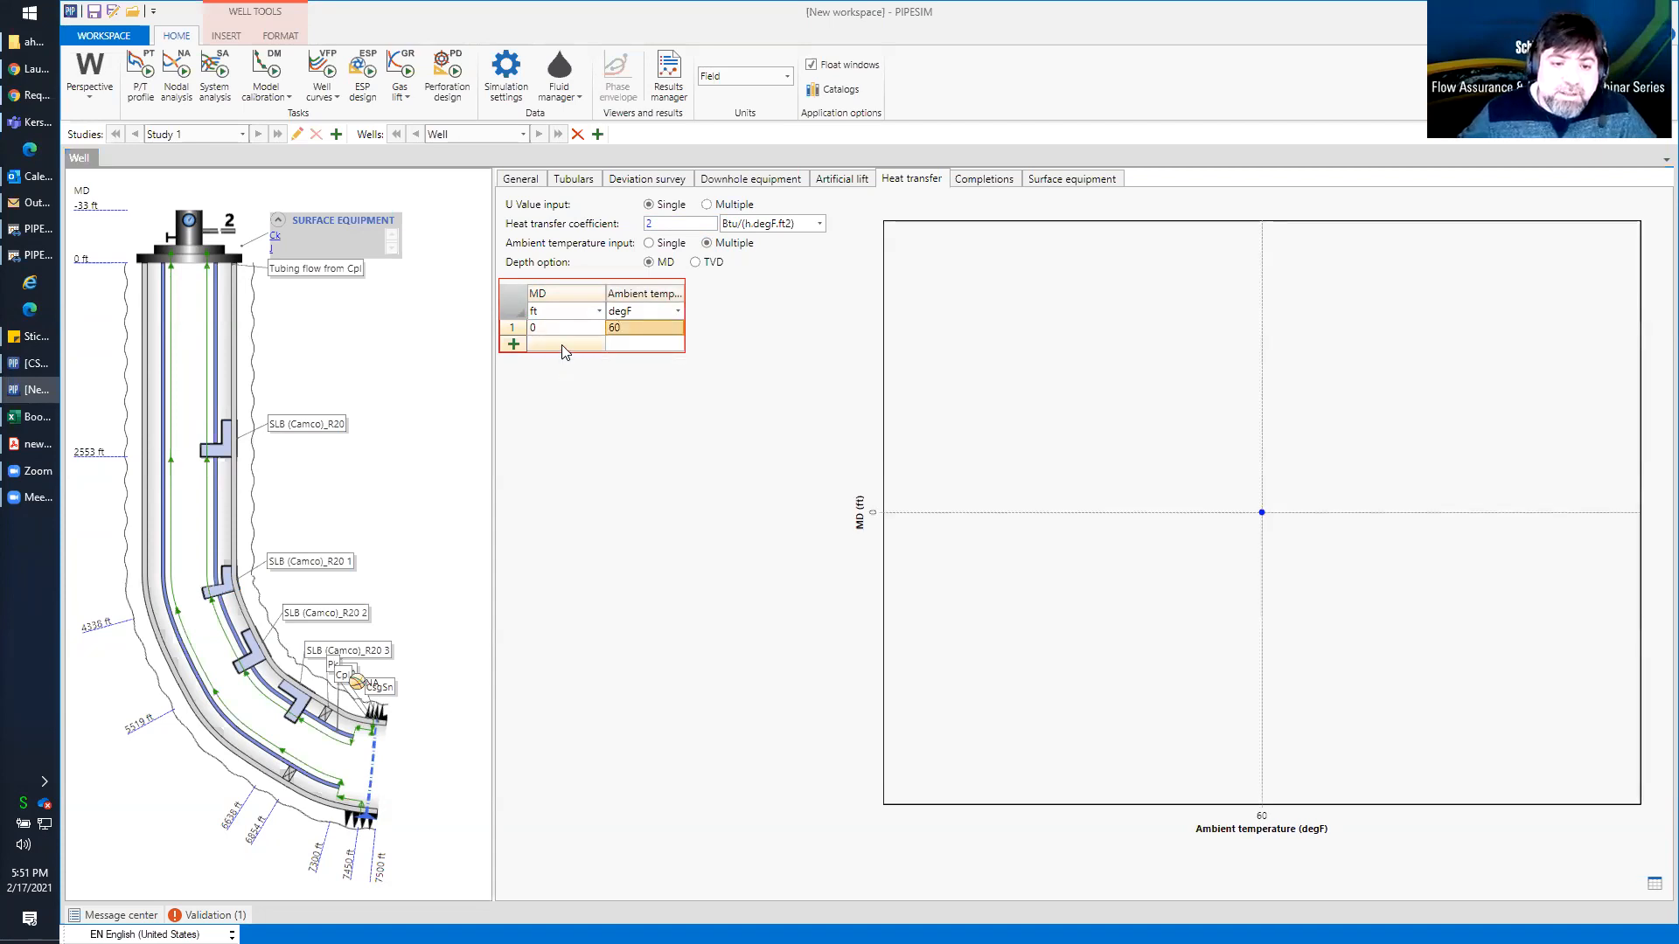
# Add a second ambient temperature point of 190 degF at 7500 ft MD
pyautogui.click(564, 352)
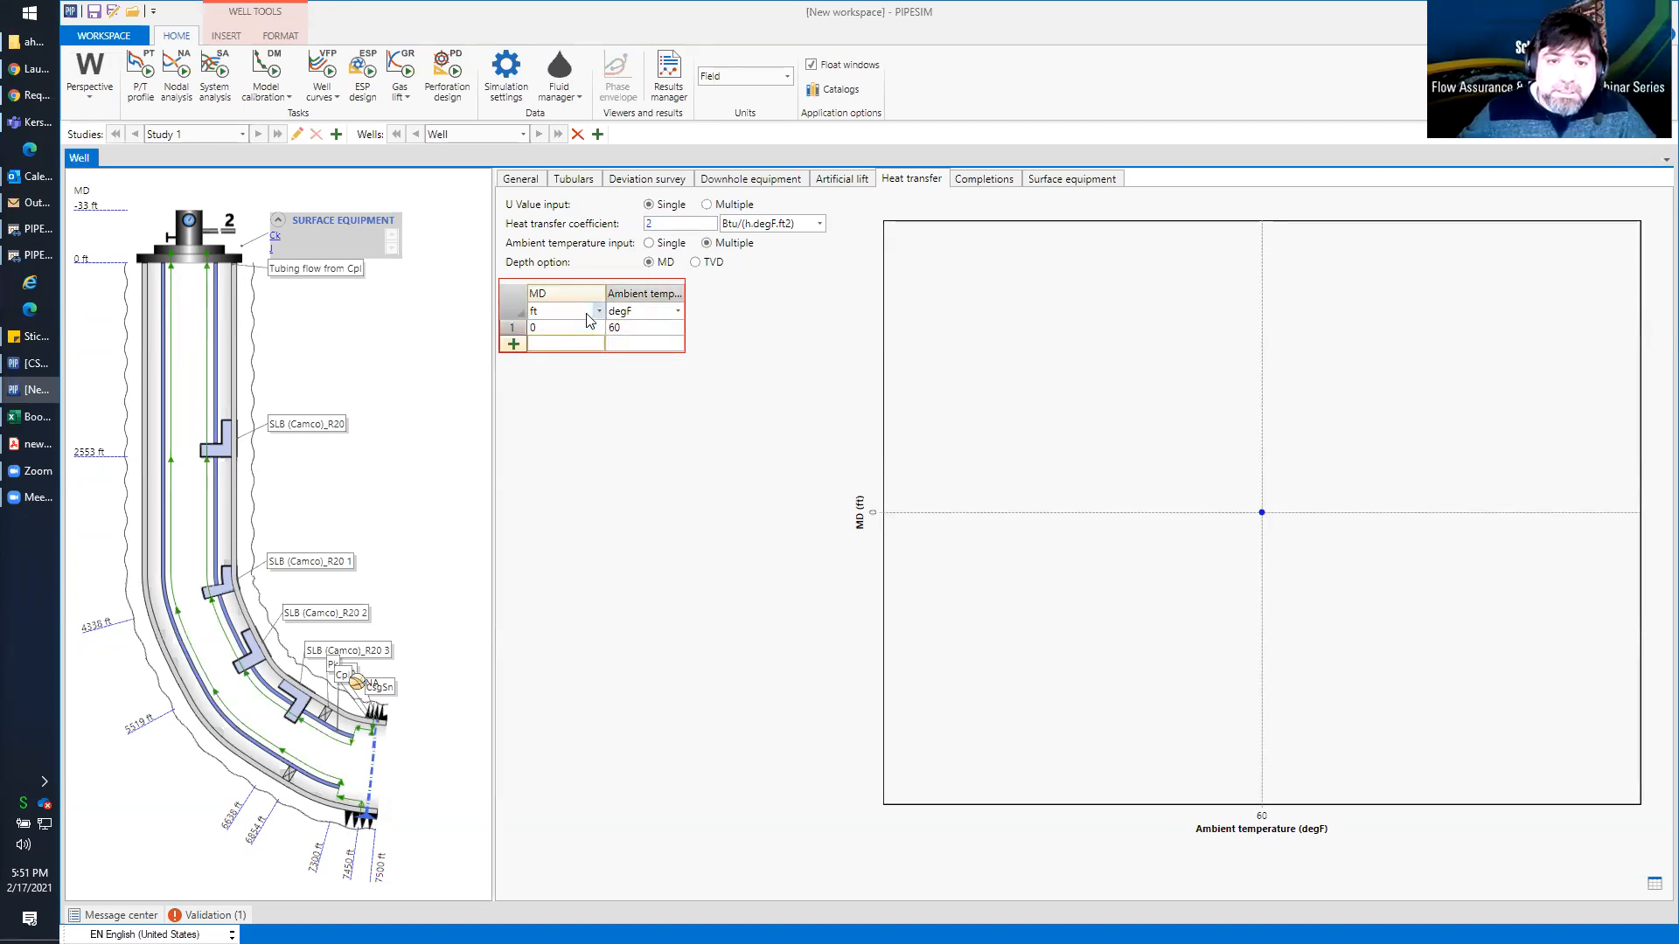
pyautogui.write('7500')
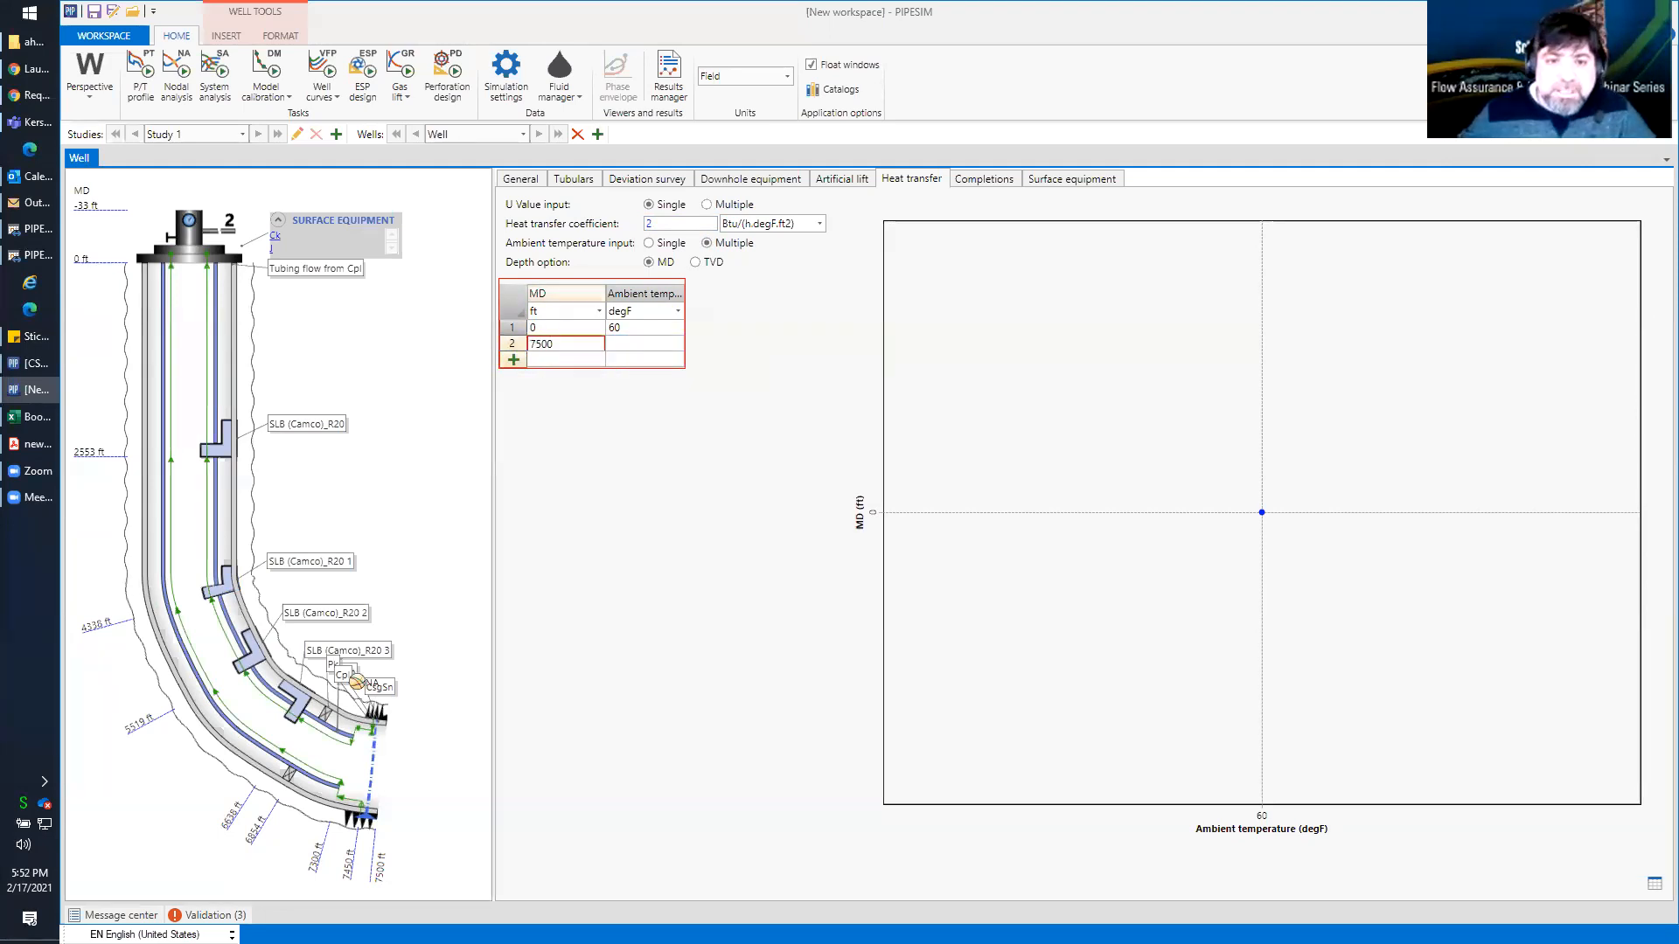
pyautogui.click(642, 350)
pyautogui.write('190')
pyautogui.press('Return')
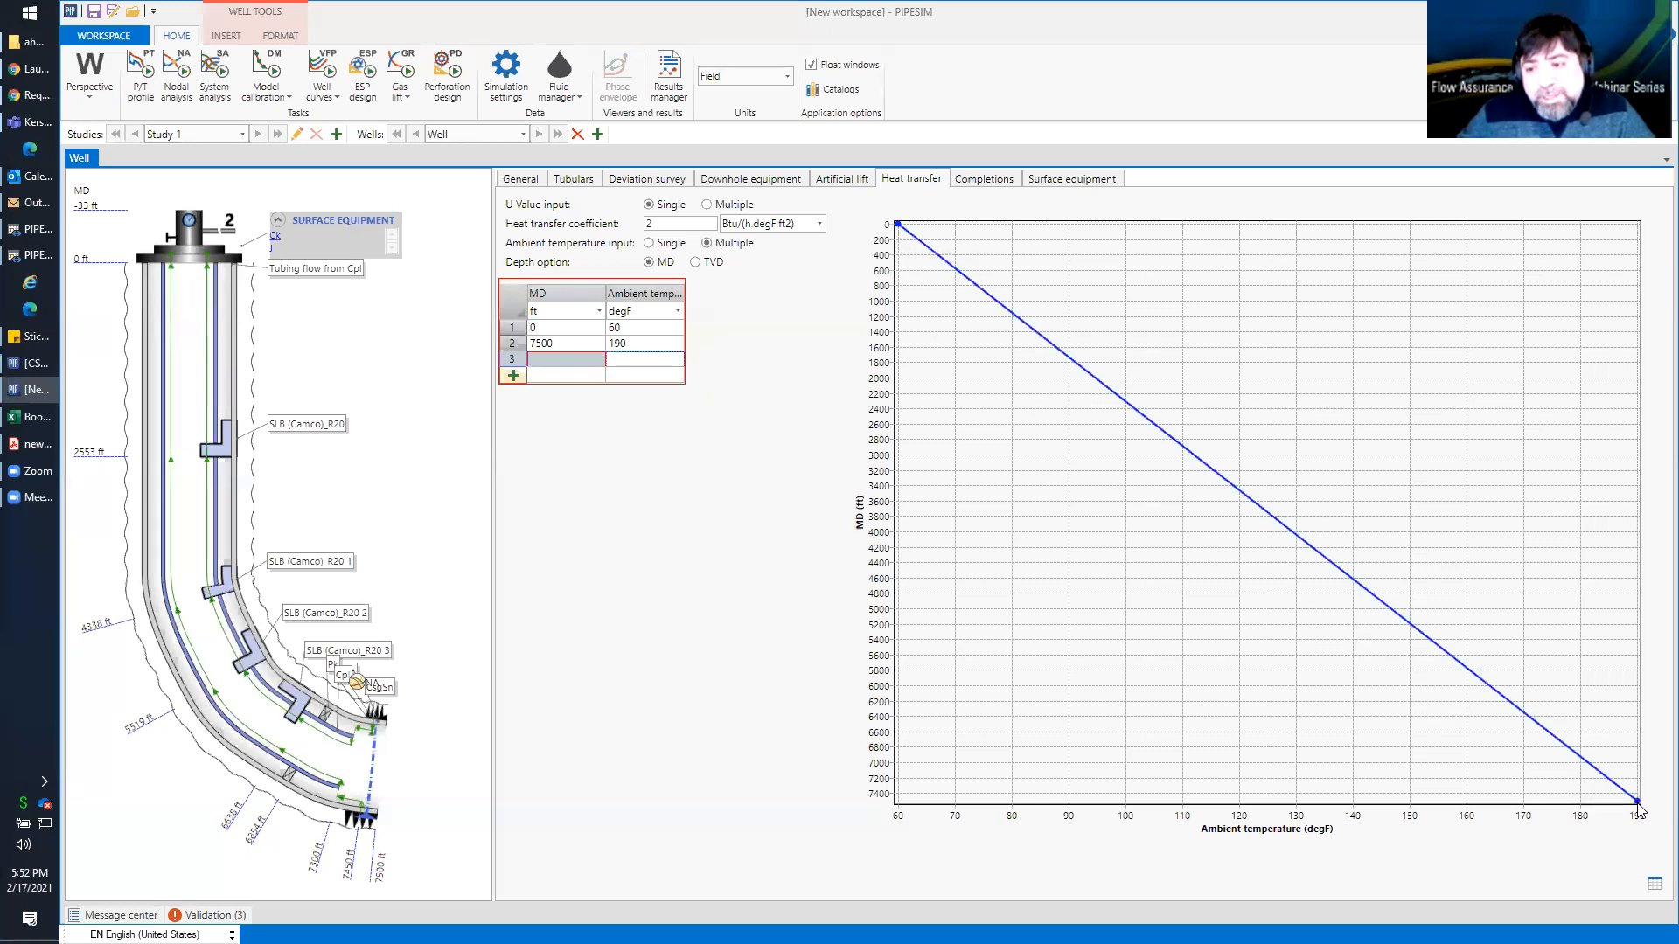
# Try to delete the empty third row of the ambient temperature table
pyautogui.rightClick(514, 367)
pyautogui.click(561, 385)
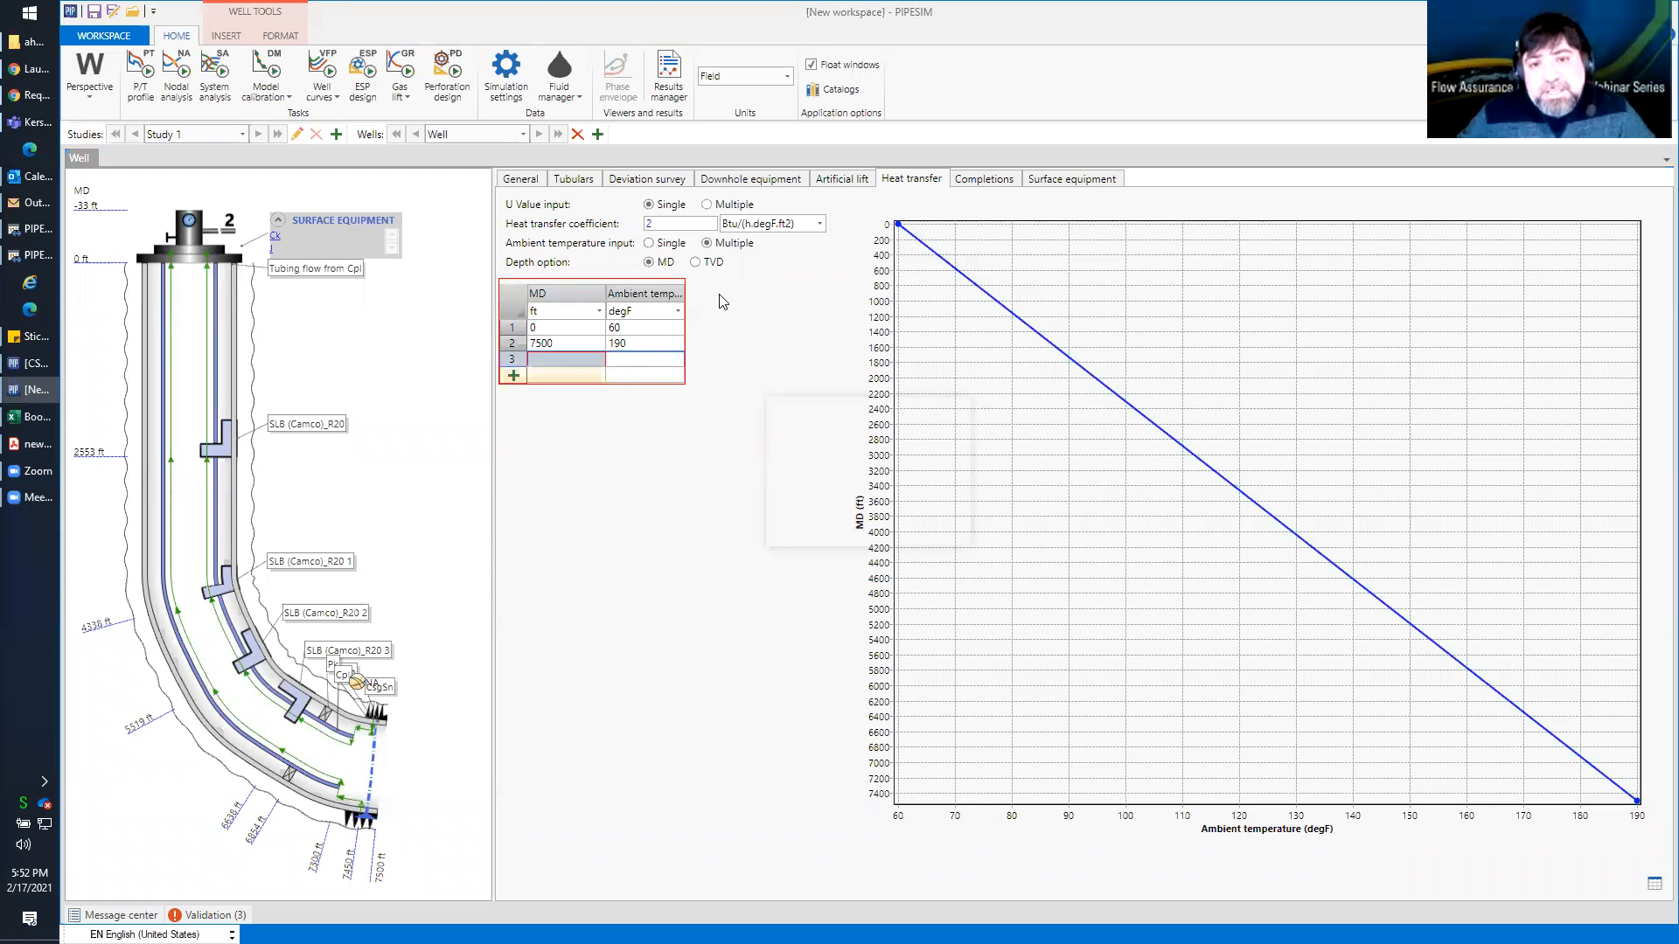
pyautogui.click(853, 506)
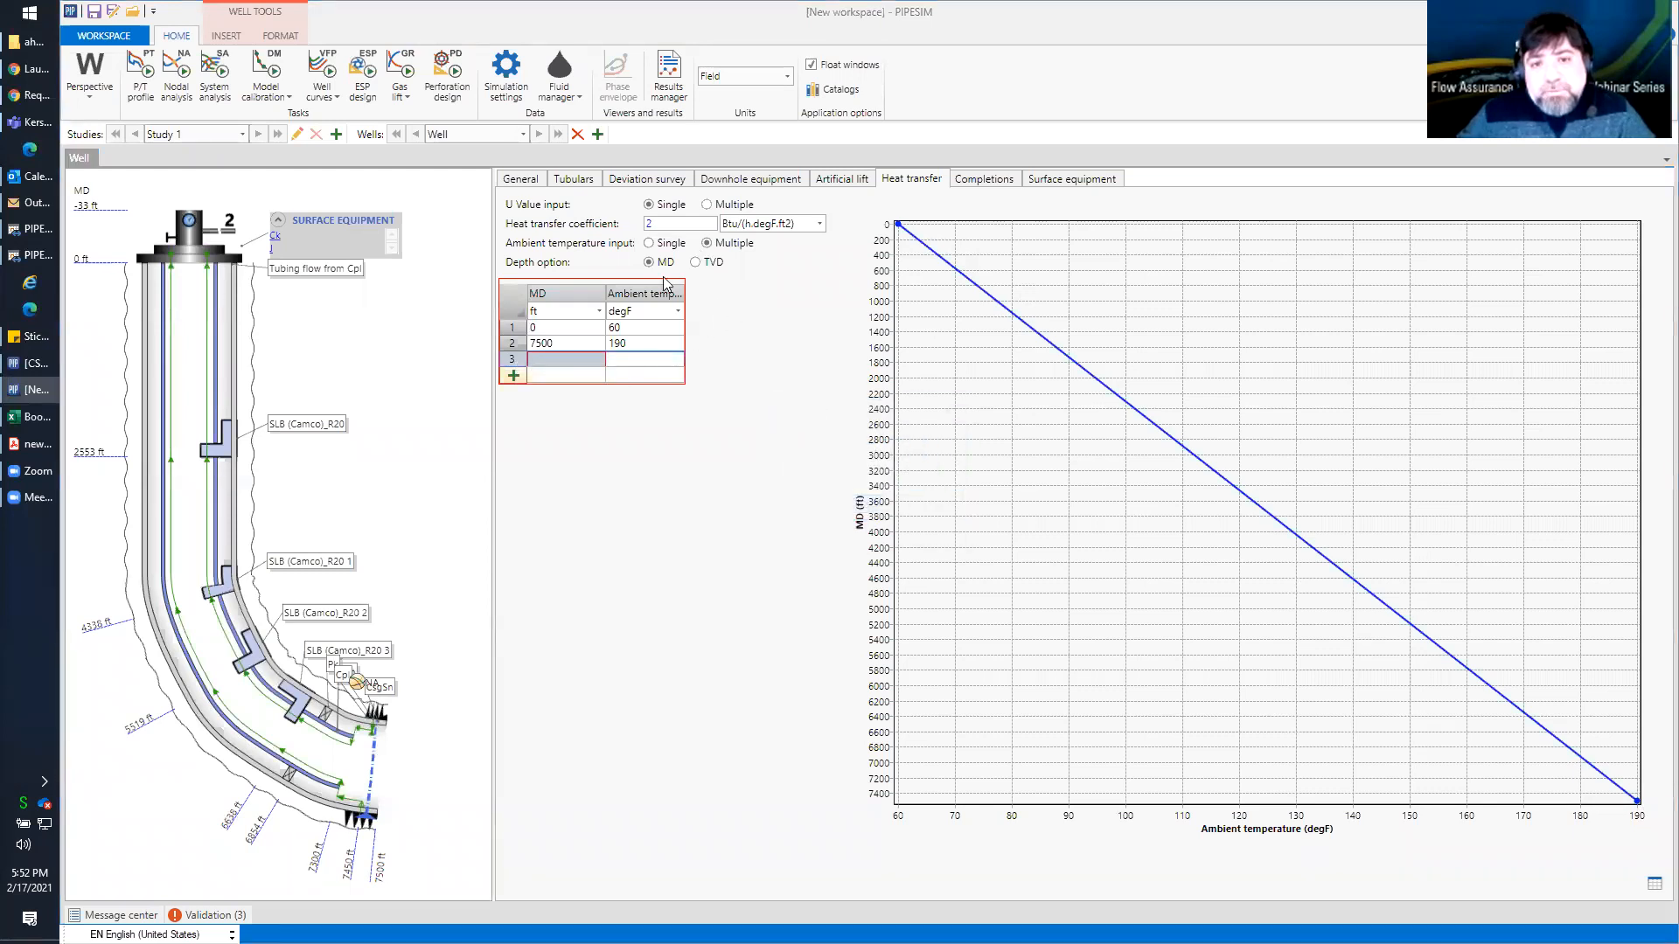
pyautogui.click(576, 343)
pyautogui.click(517, 357)
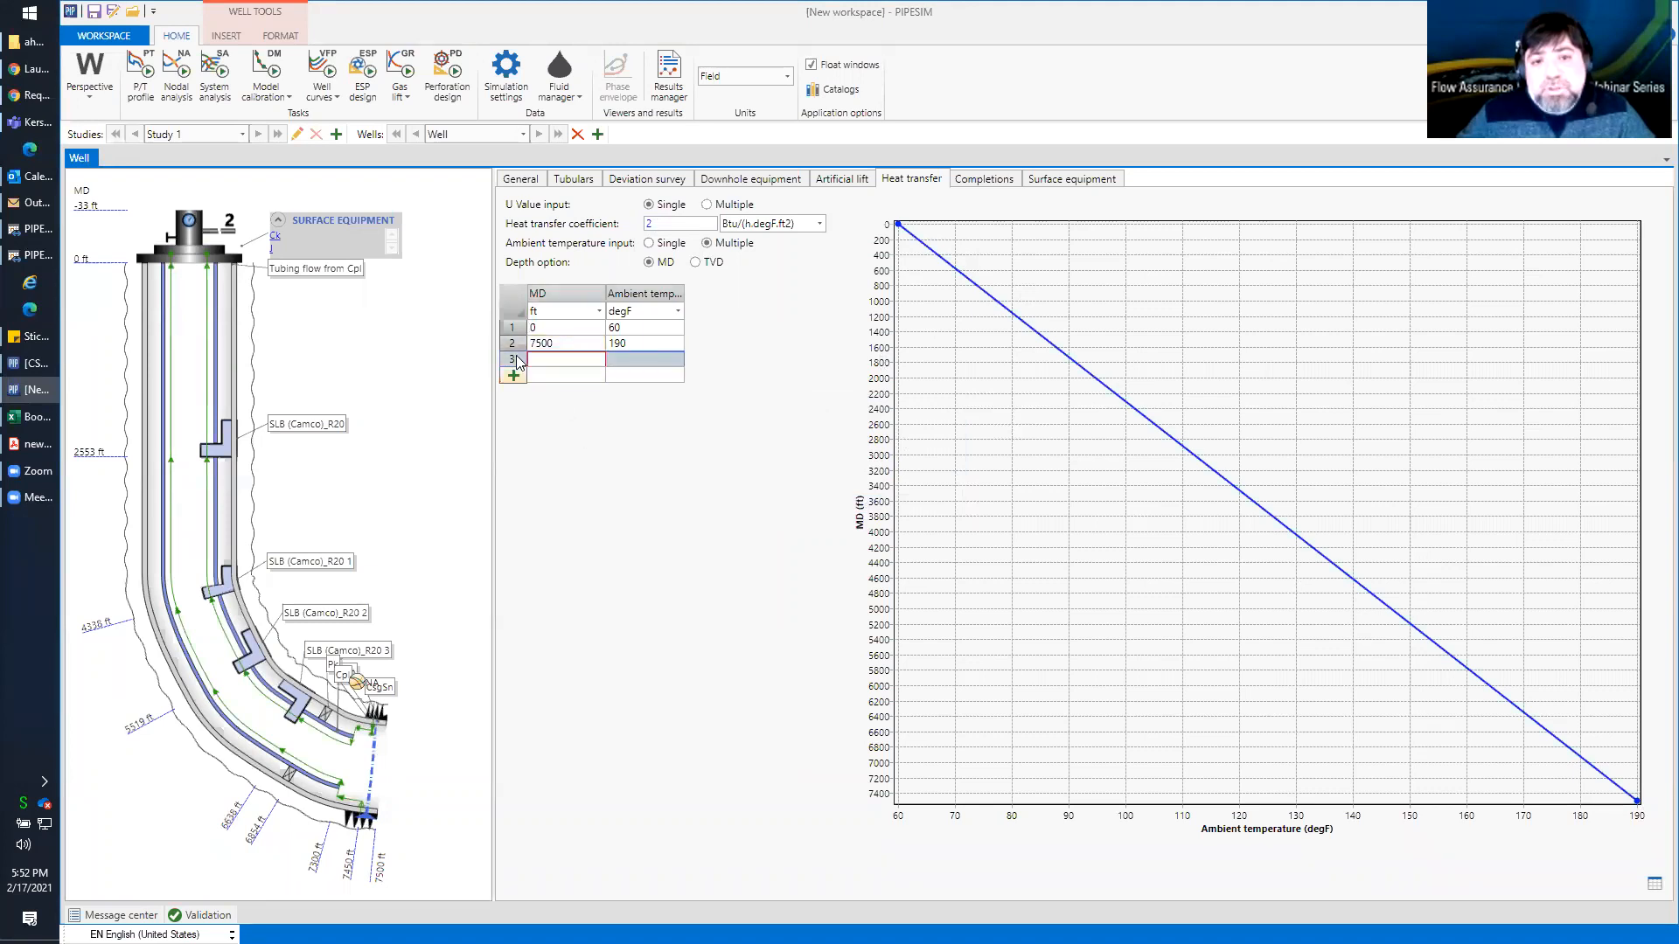
pyautogui.rightClick(523, 366)
pyautogui.click(535, 369)
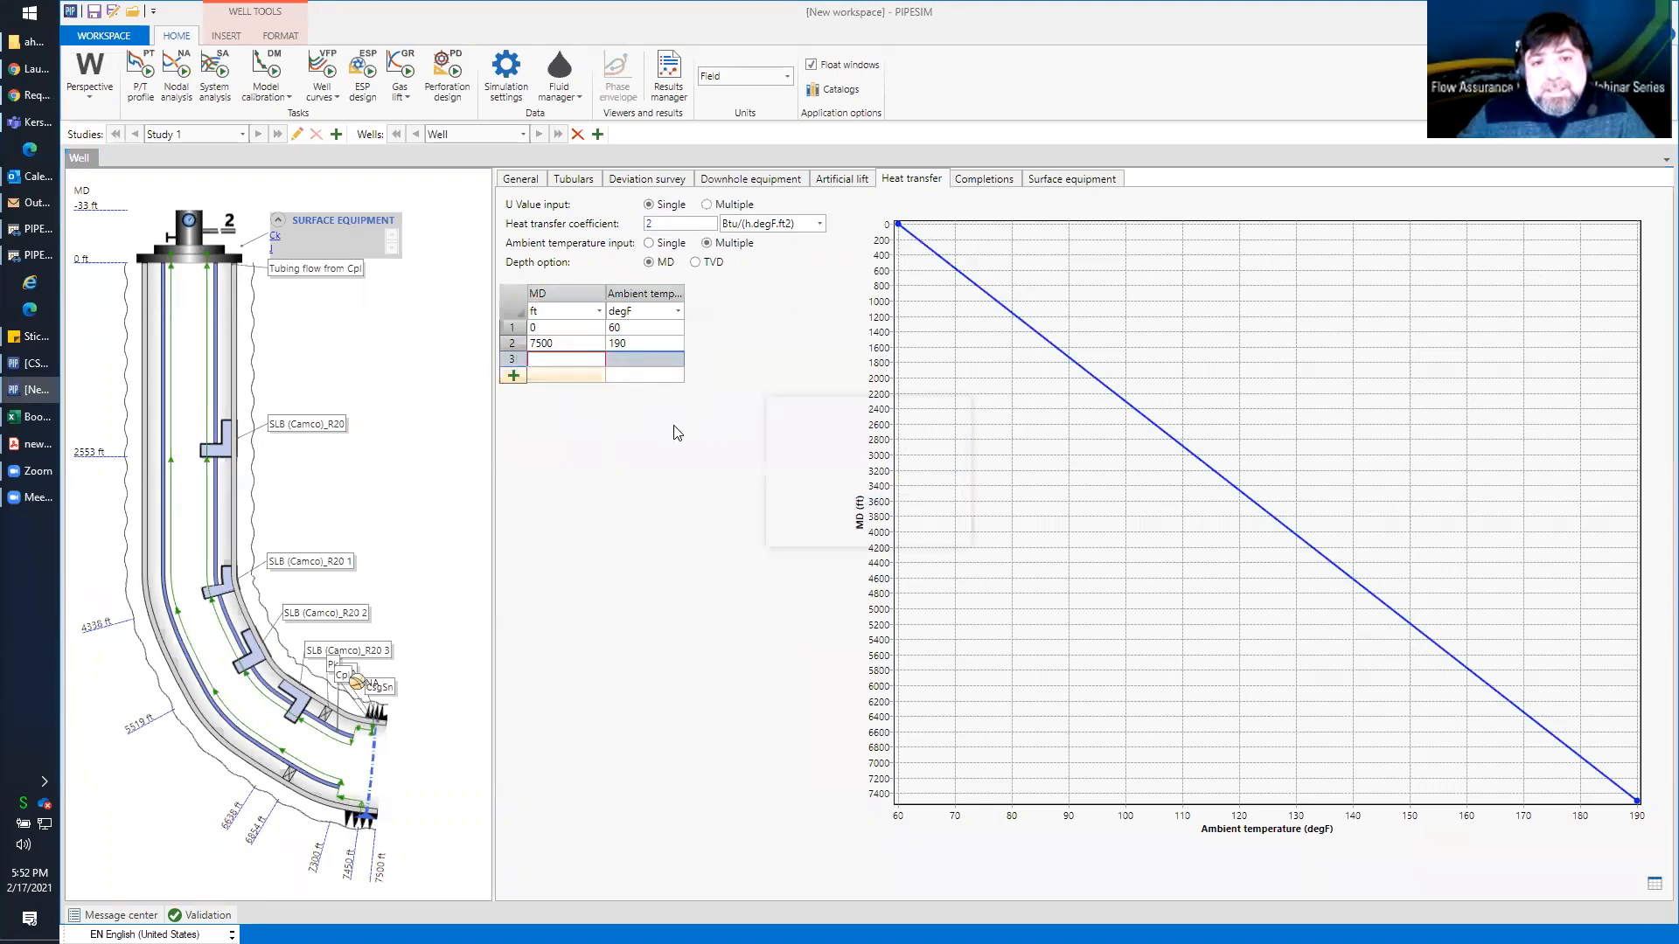
pyautogui.click(861, 508)
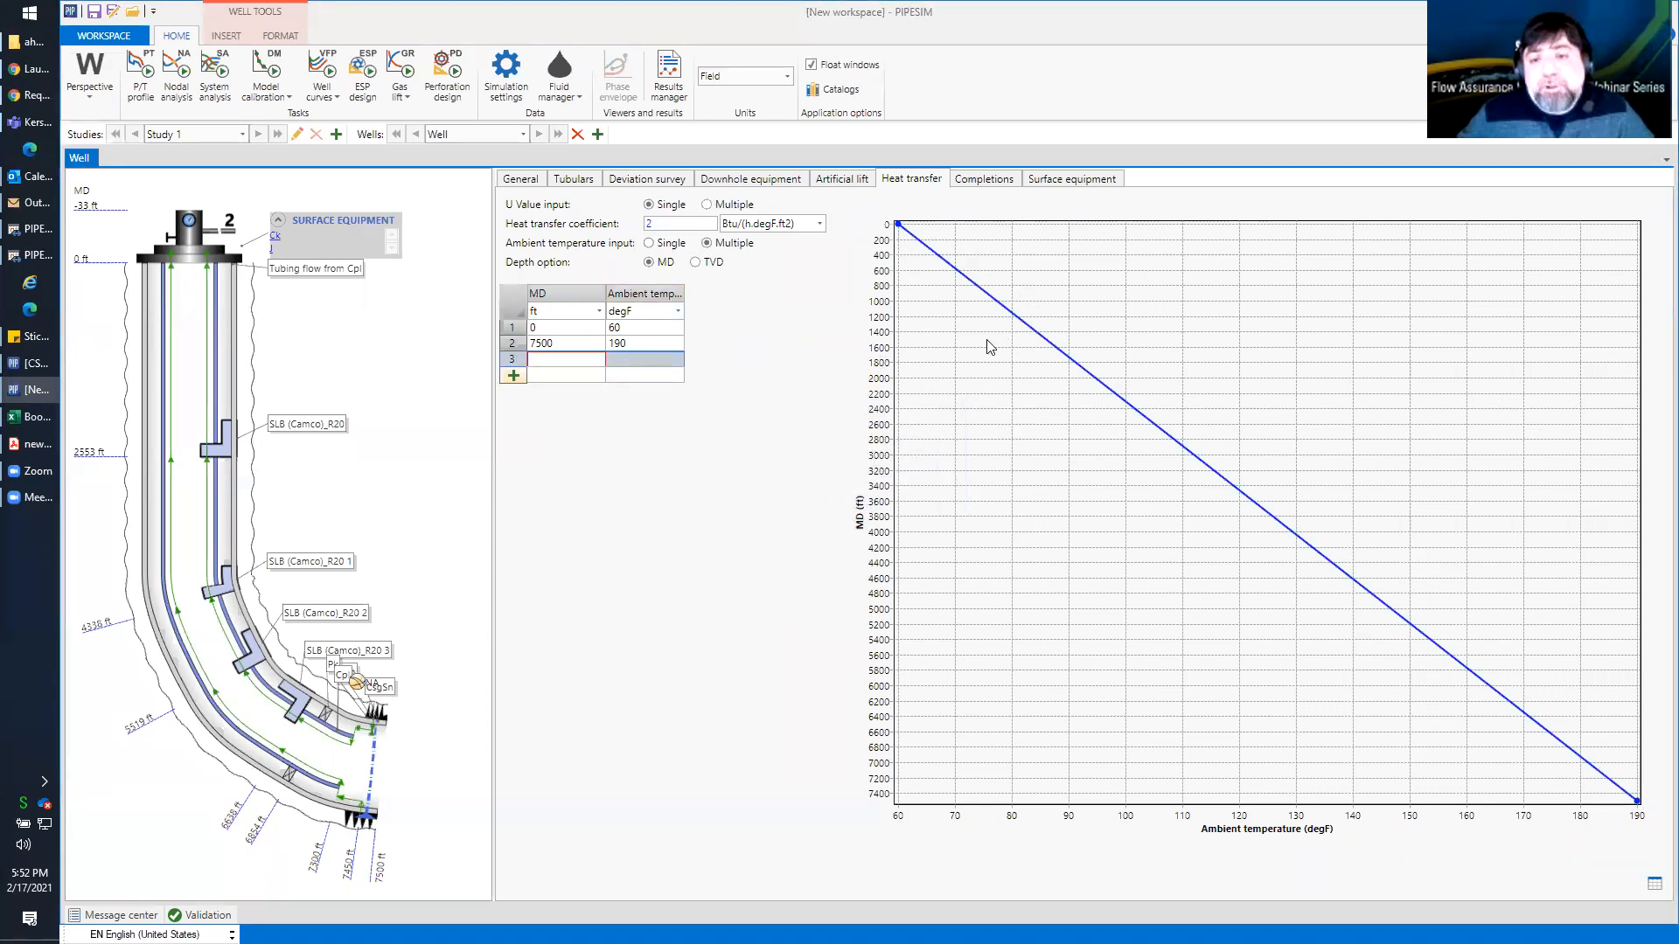
# Set the well's ambient temperature input back to Single
pyautogui.click(648, 224)
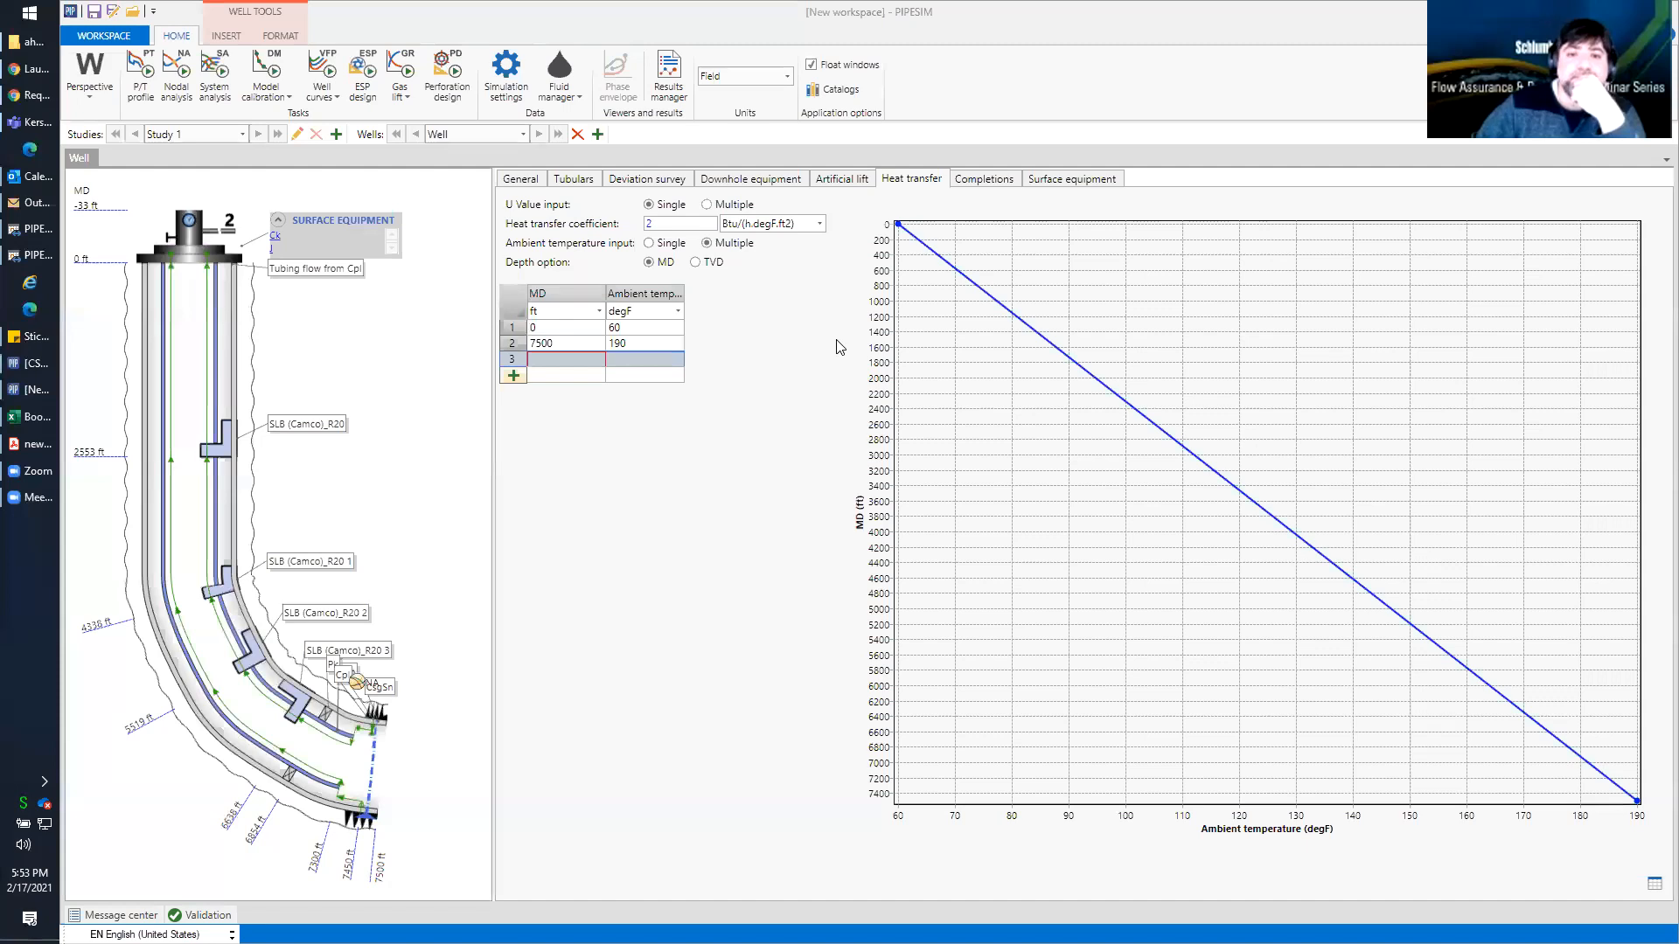
pyautogui.click(650, 244)
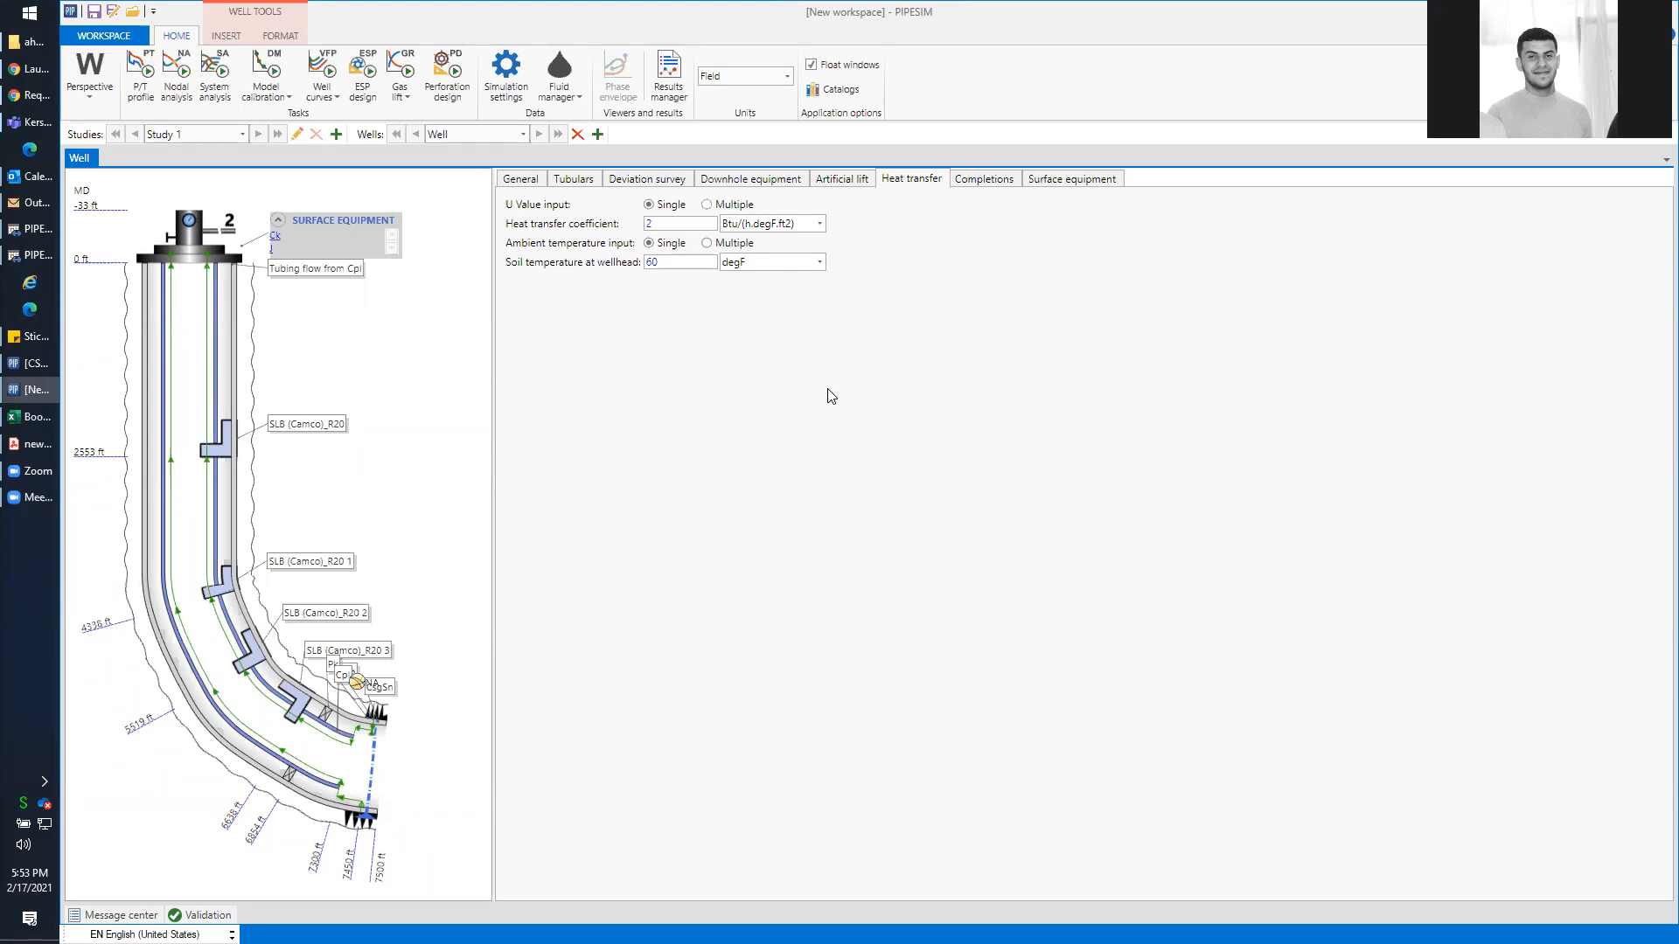
# Open the P/T profile task and try inlet pressure and outlet pressure as the calculated variable
pyautogui.click(163, 87)
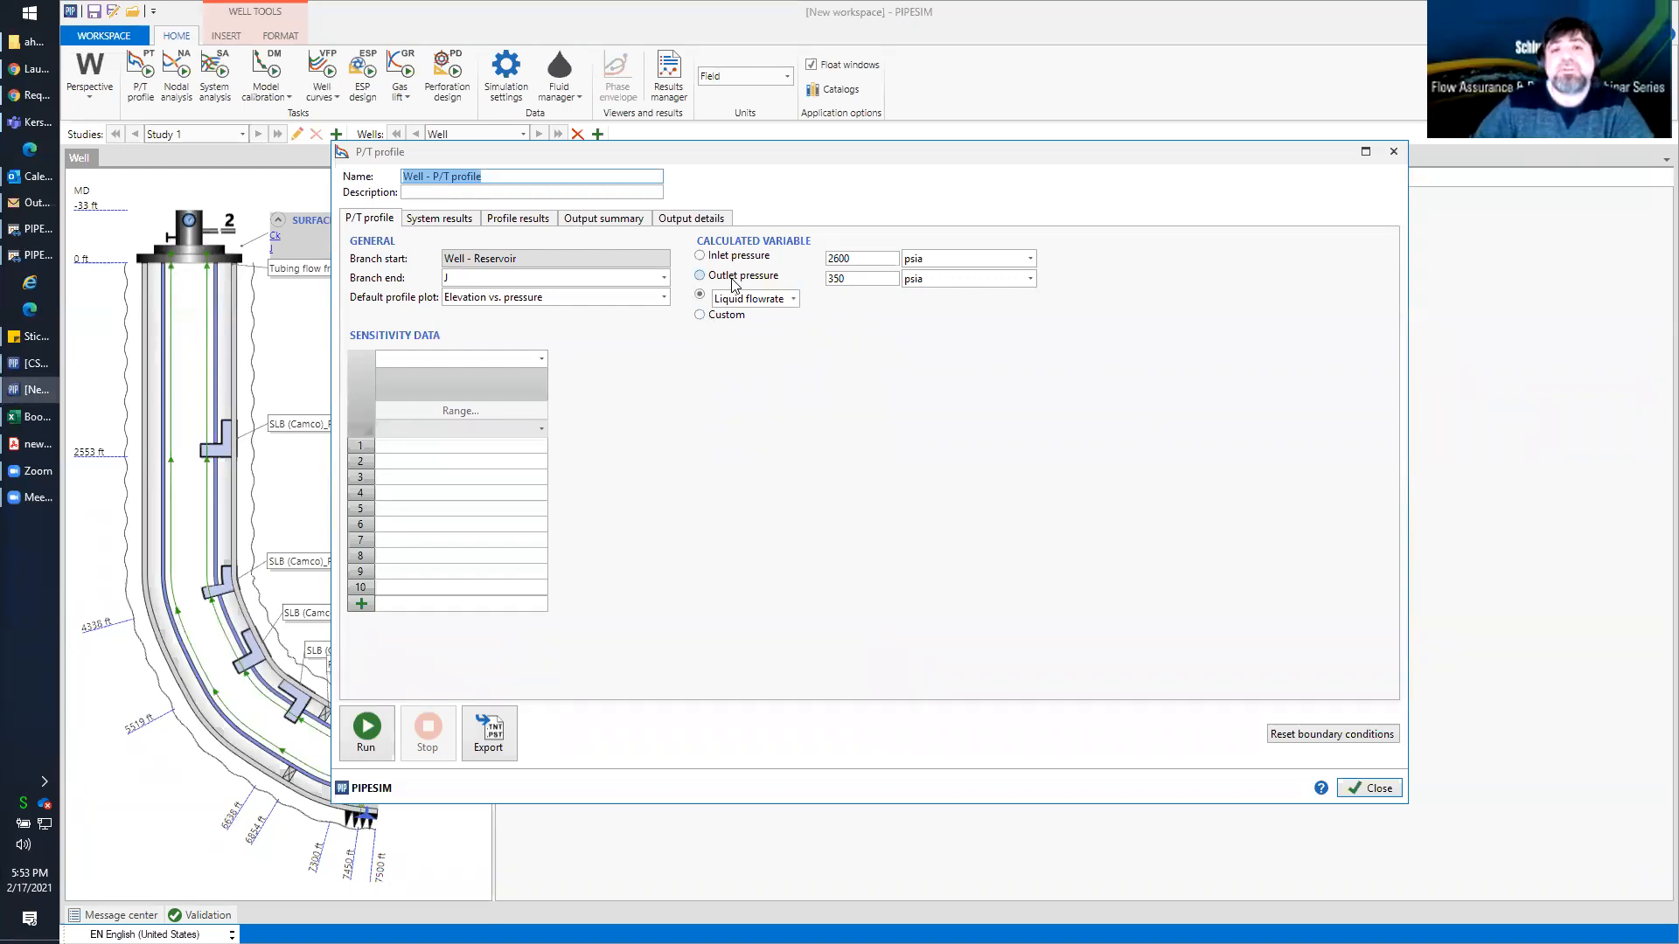
pyautogui.click(700, 256)
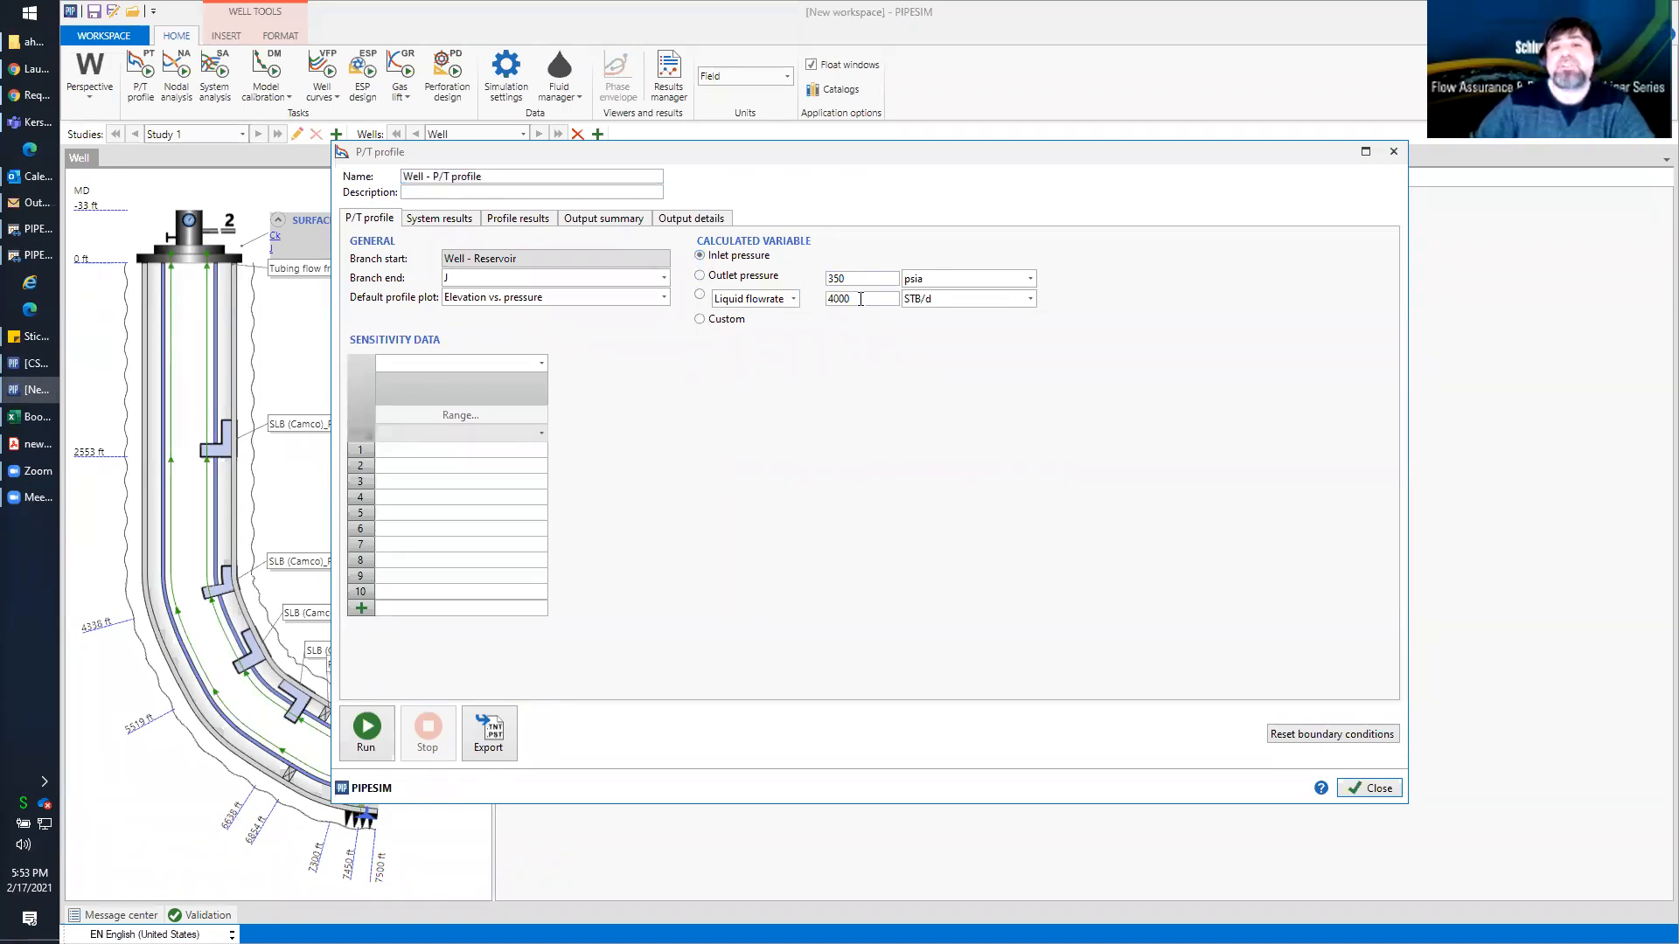
pyautogui.click(700, 276)
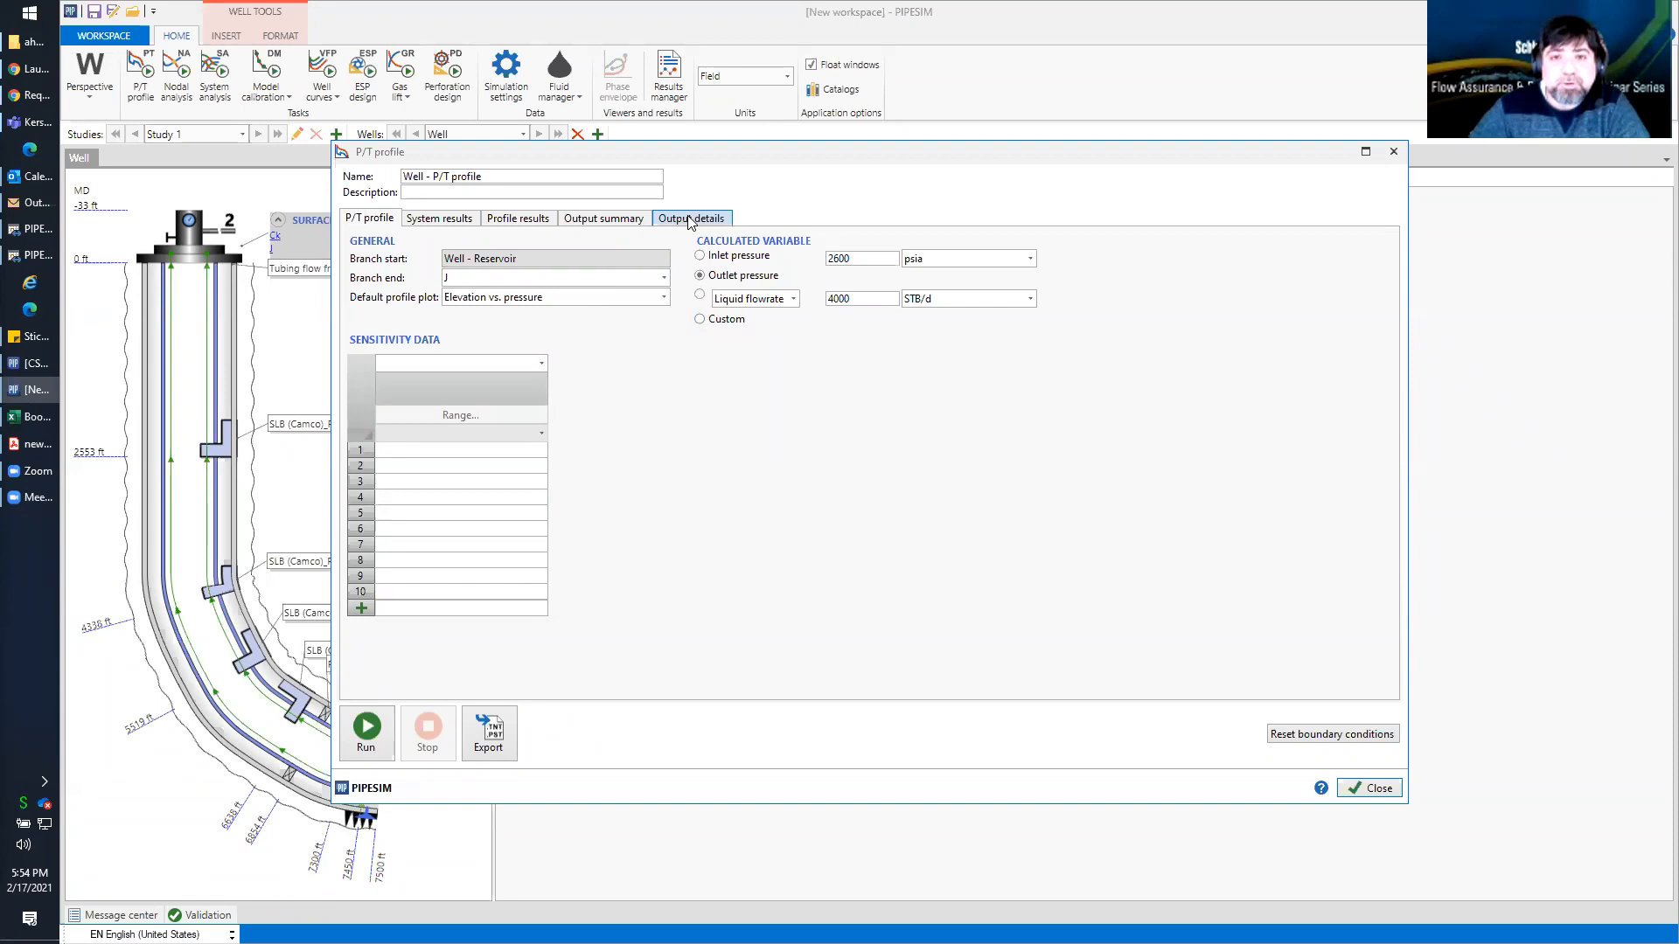
# View the P/T profile results of the existing flowrate case as a plot and as a grid, and widen the window
pyautogui.click(518, 224)
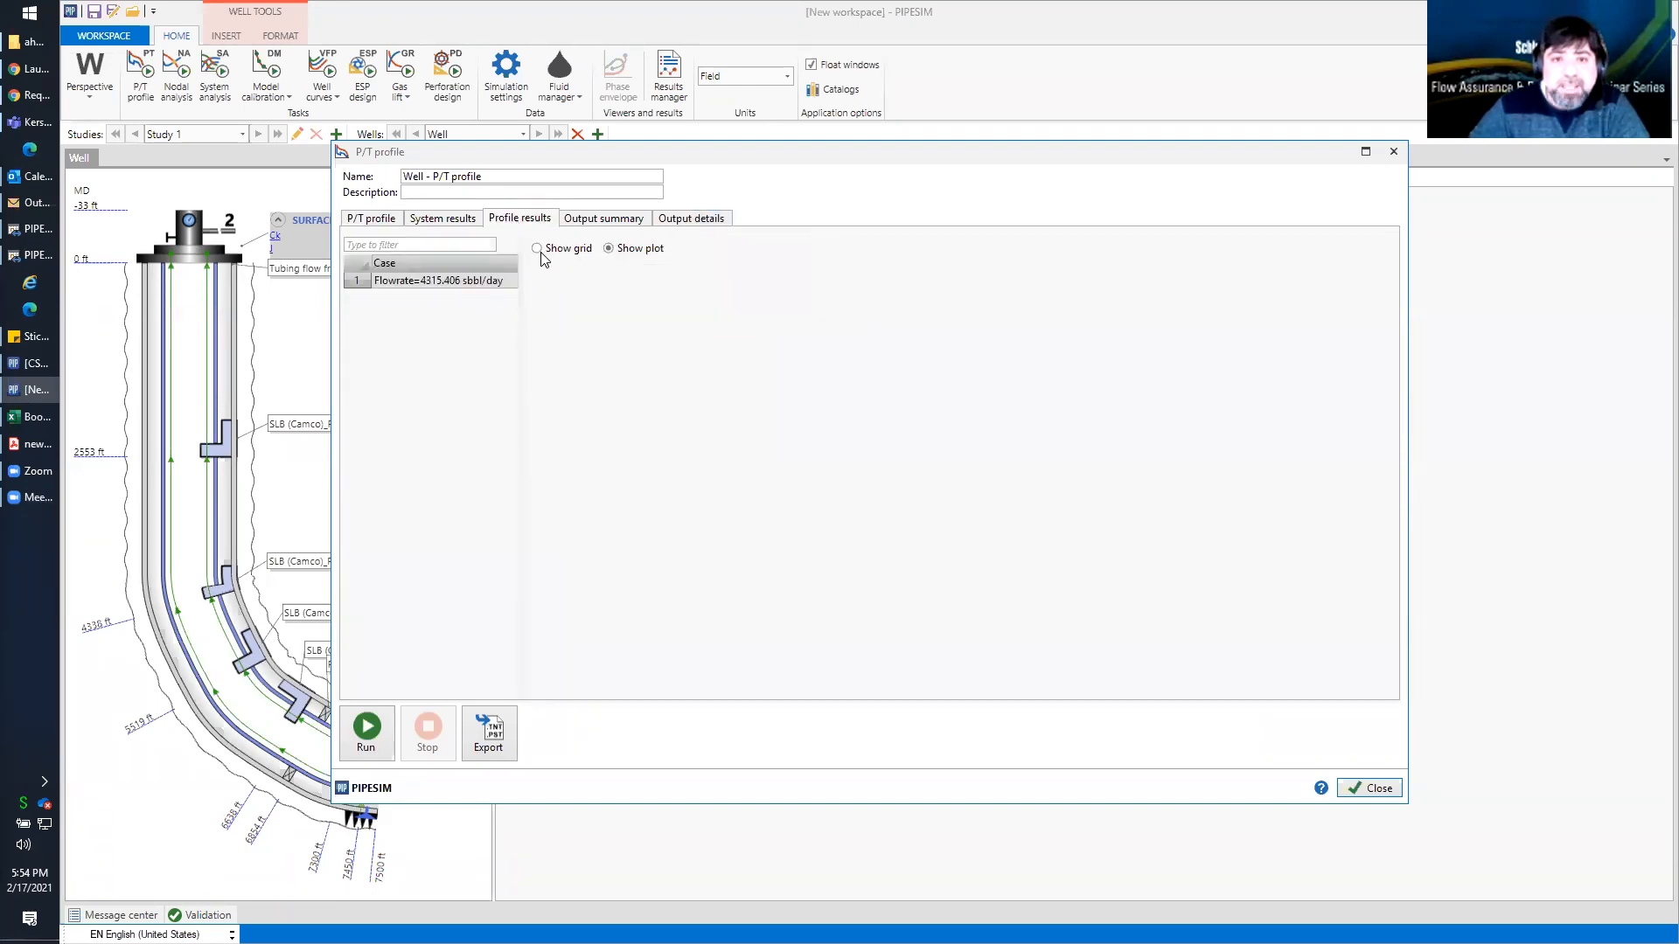
pyautogui.click(459, 281)
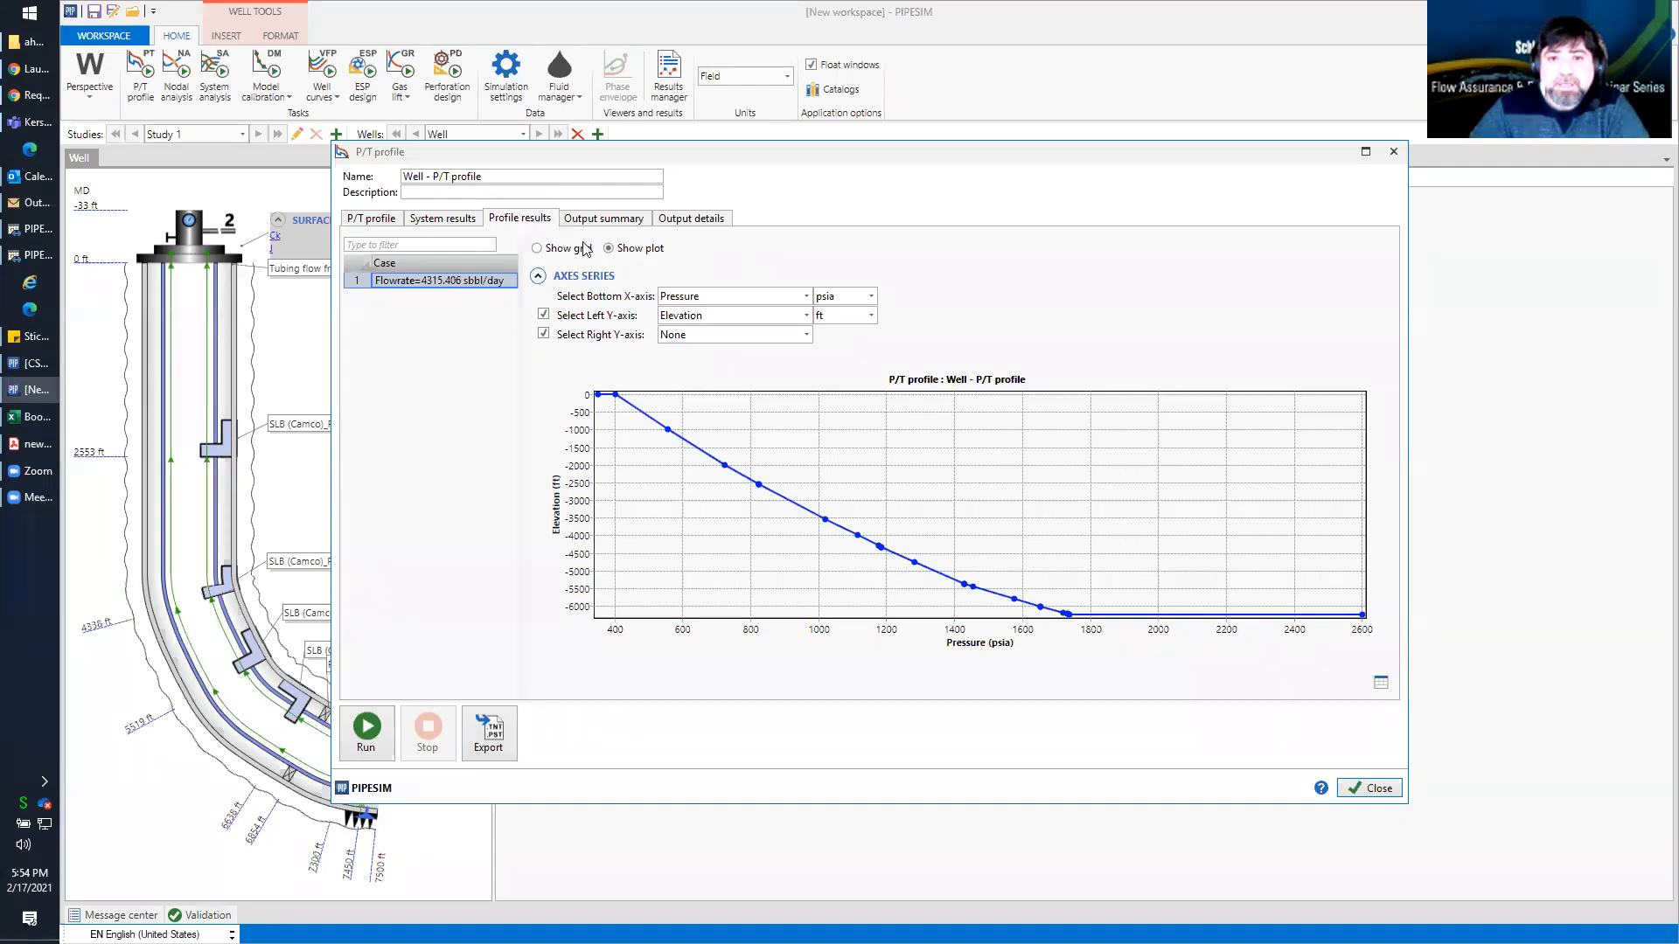
pyautogui.click(536, 248)
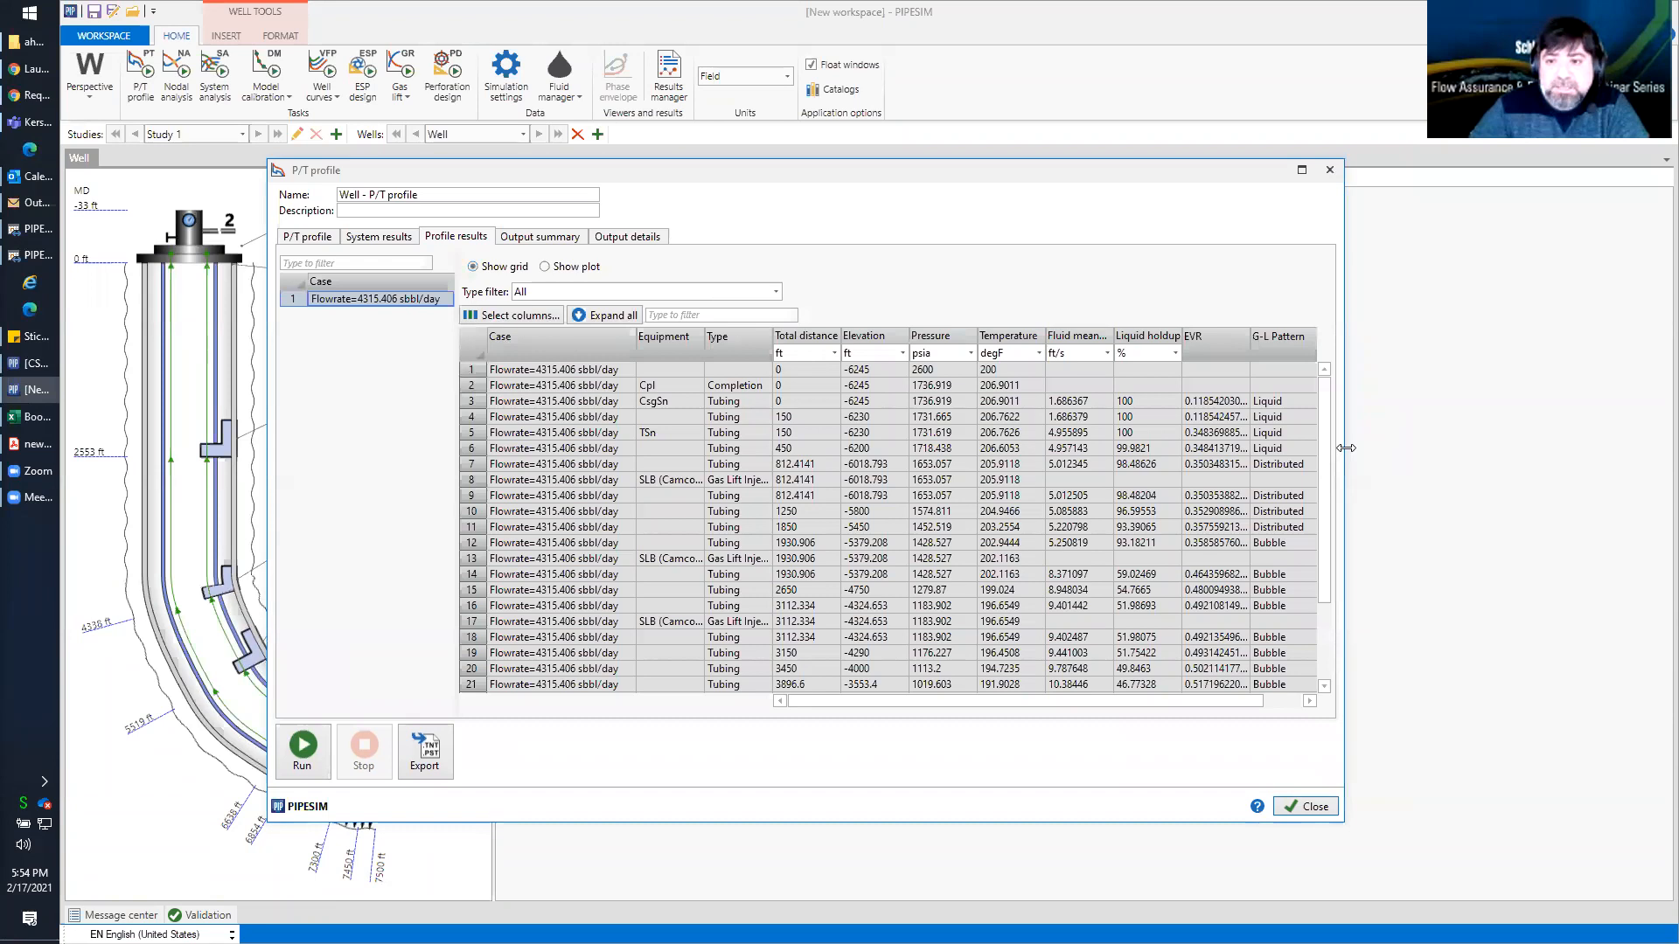
pyautogui.moveTo(1346, 447); pyautogui.dragTo(1493, 447)
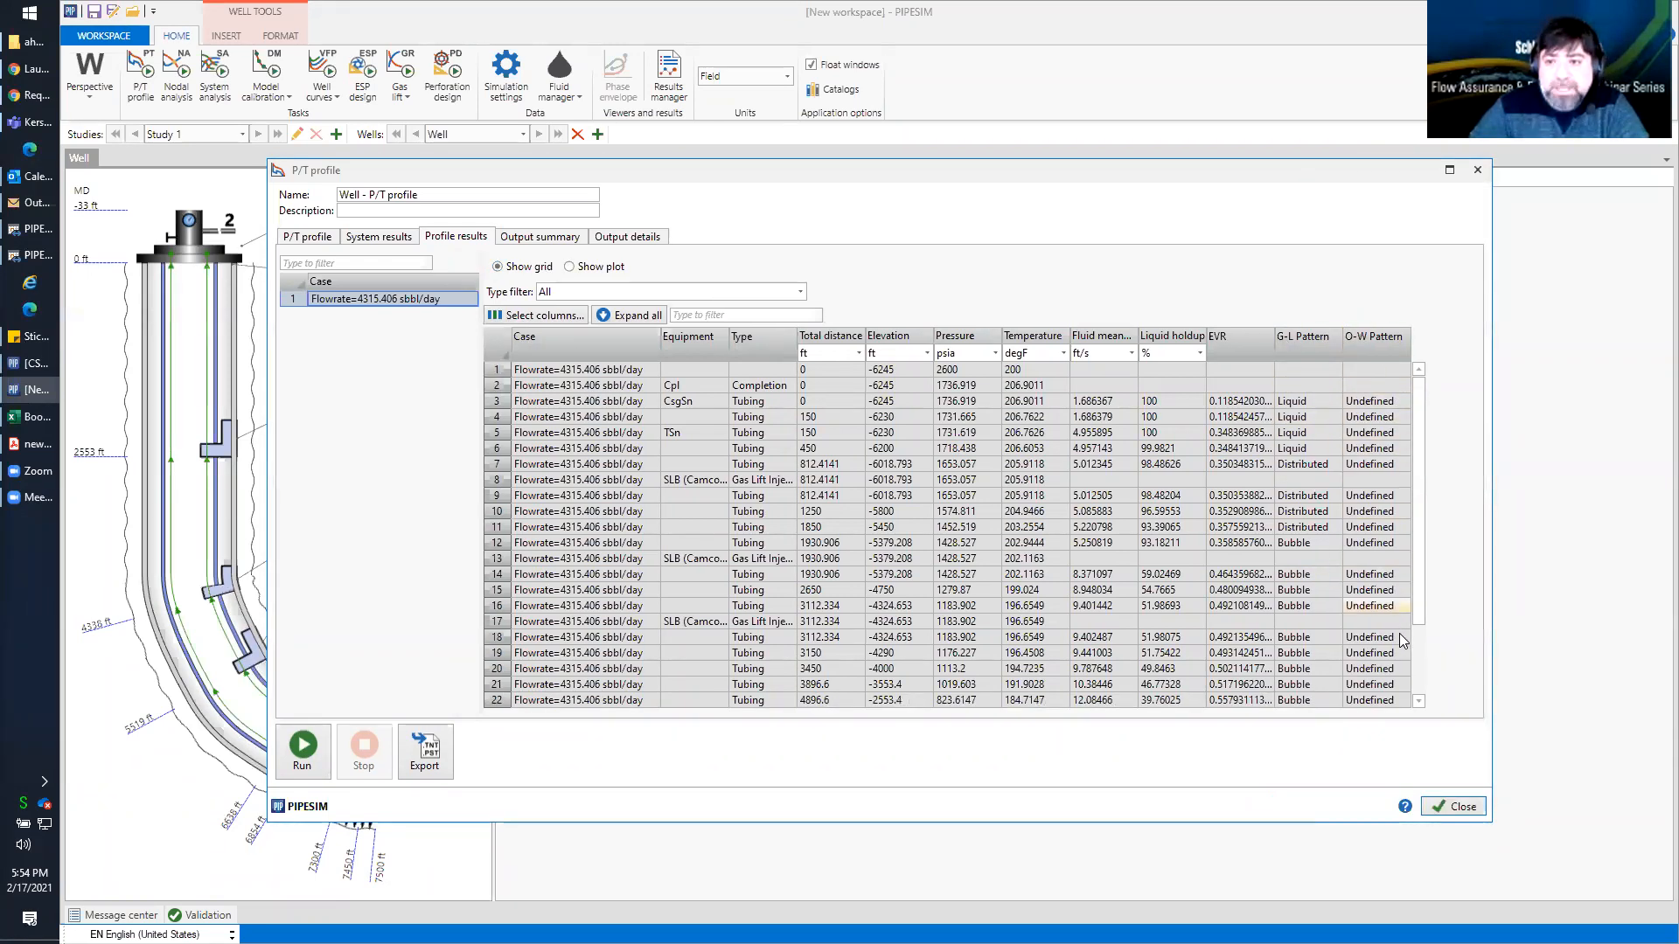
# Examine the gas-liquid flow patterns along the well in the profile results grid and close the task
pyautogui.moveTo(1320, 401); pyautogui.dragTo(1318, 449)
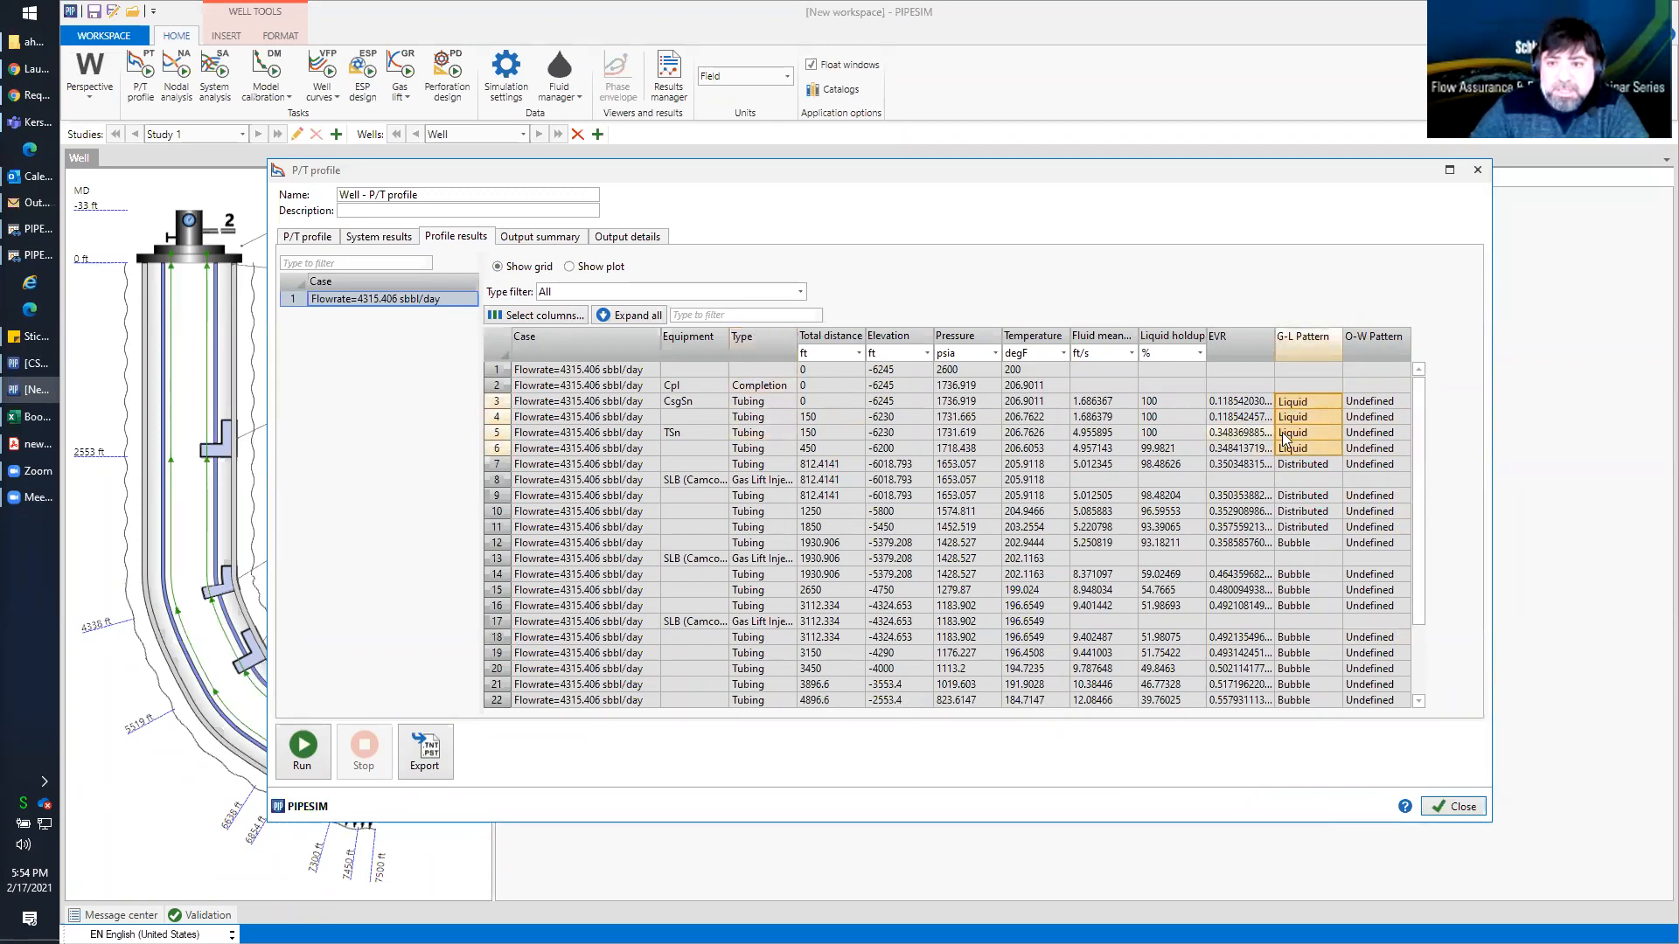
pyautogui.click(1322, 464)
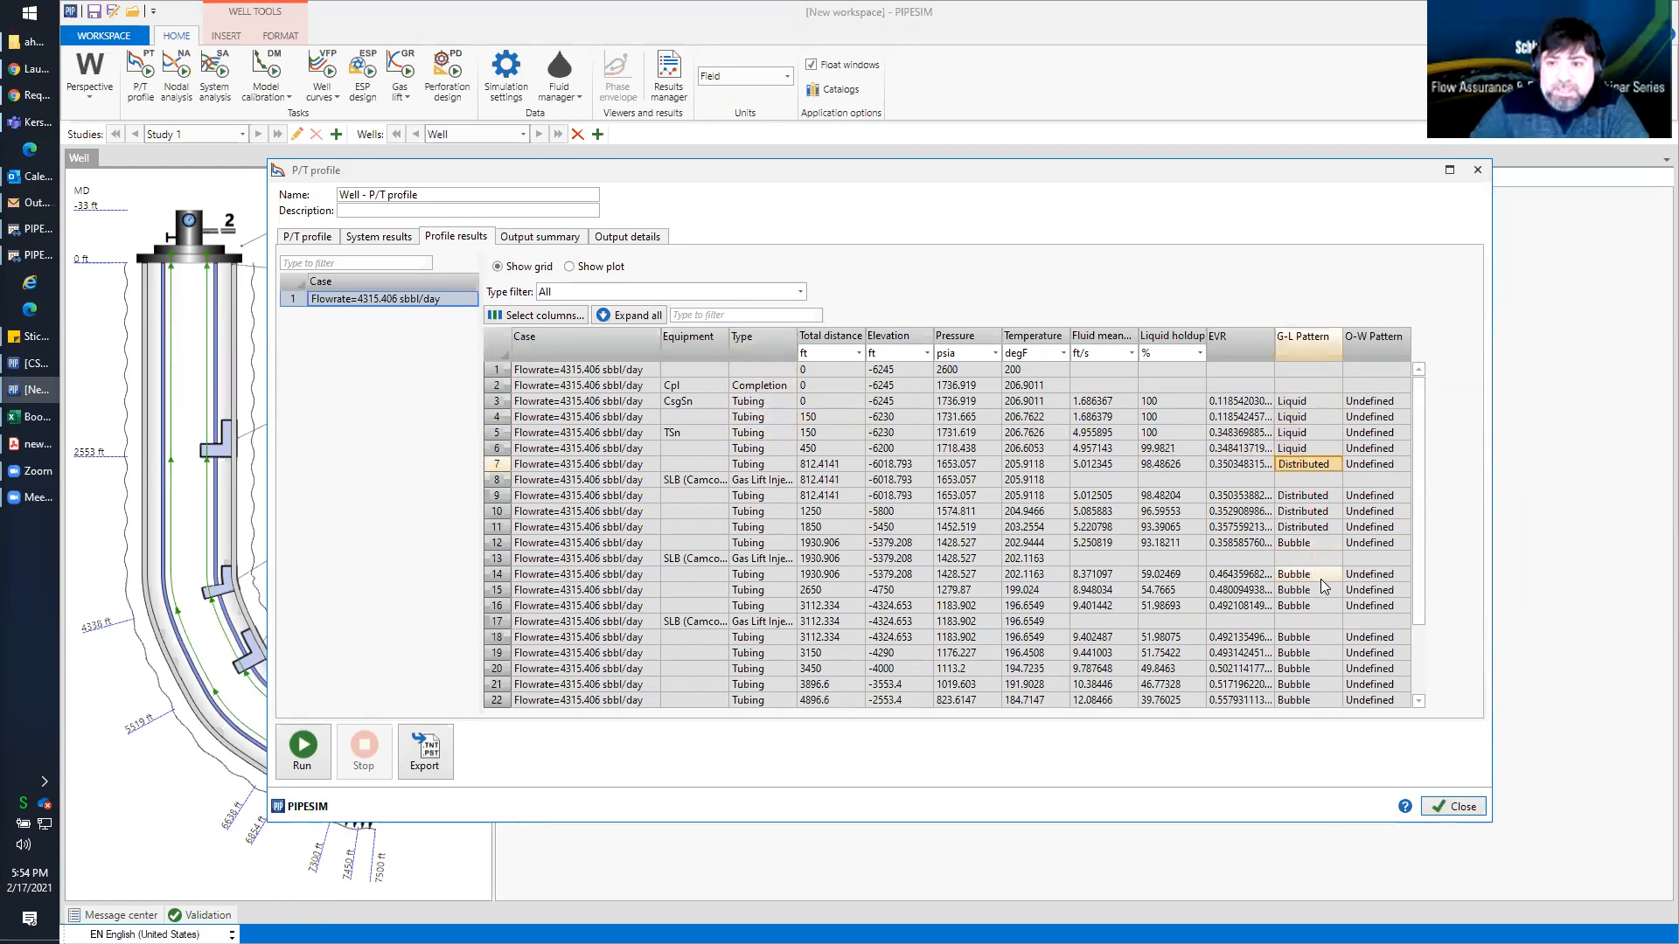
pyautogui.scroll(-2, 1411, 497)
pyautogui.scroll(2, 1411, 496)
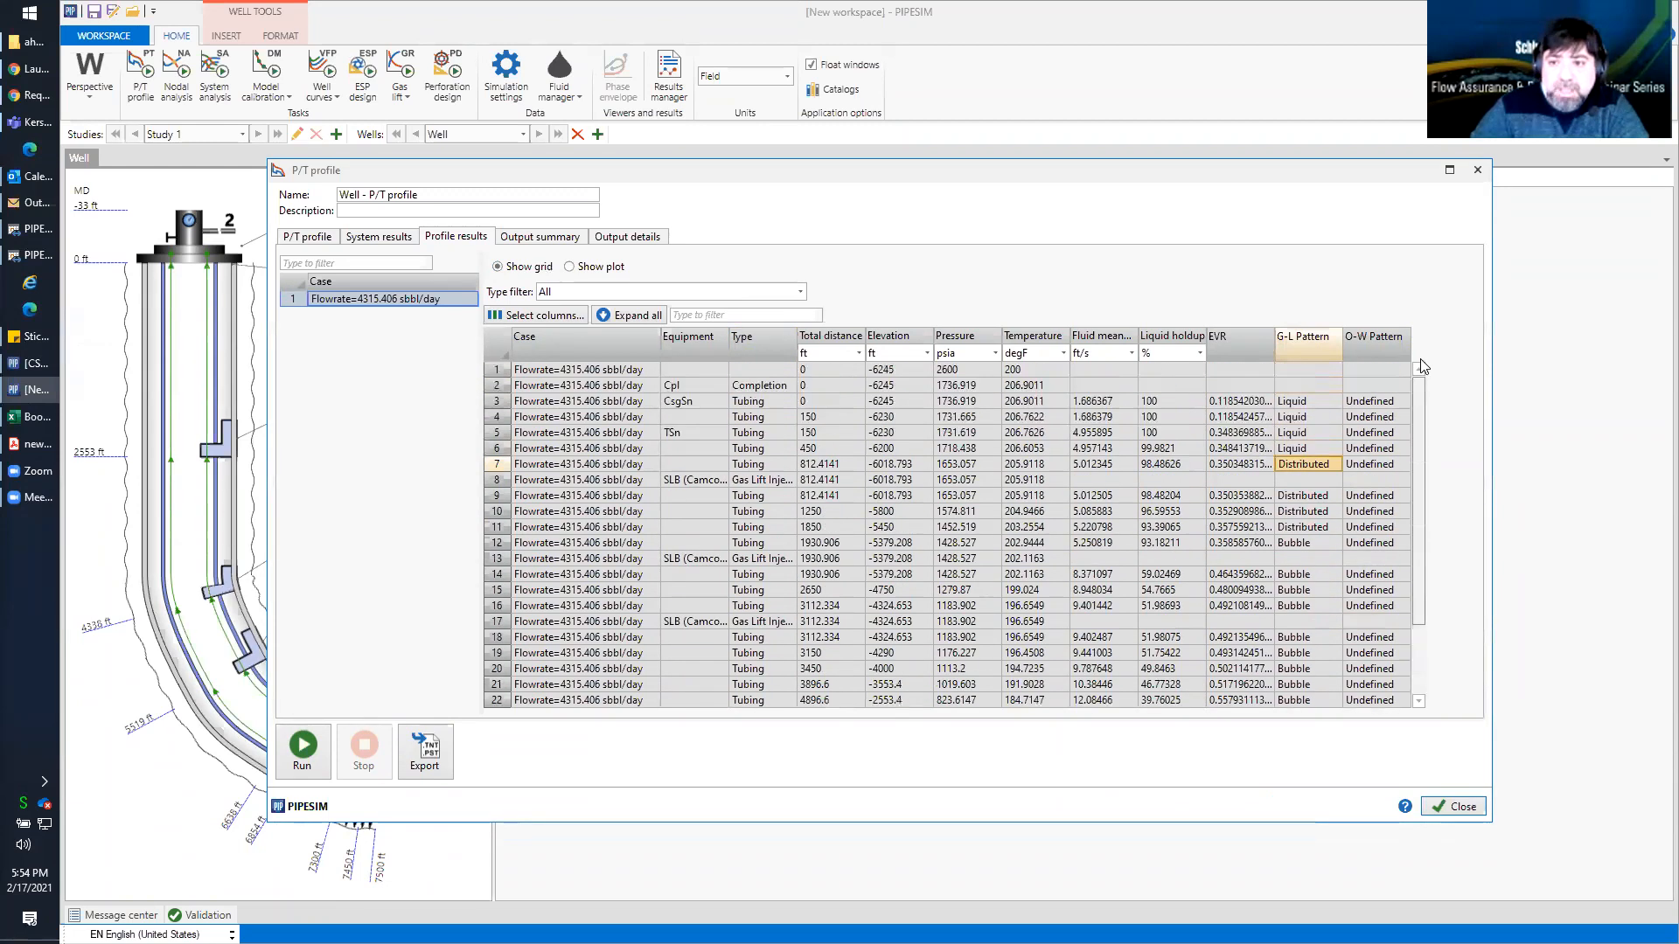
pyautogui.click(1451, 804)
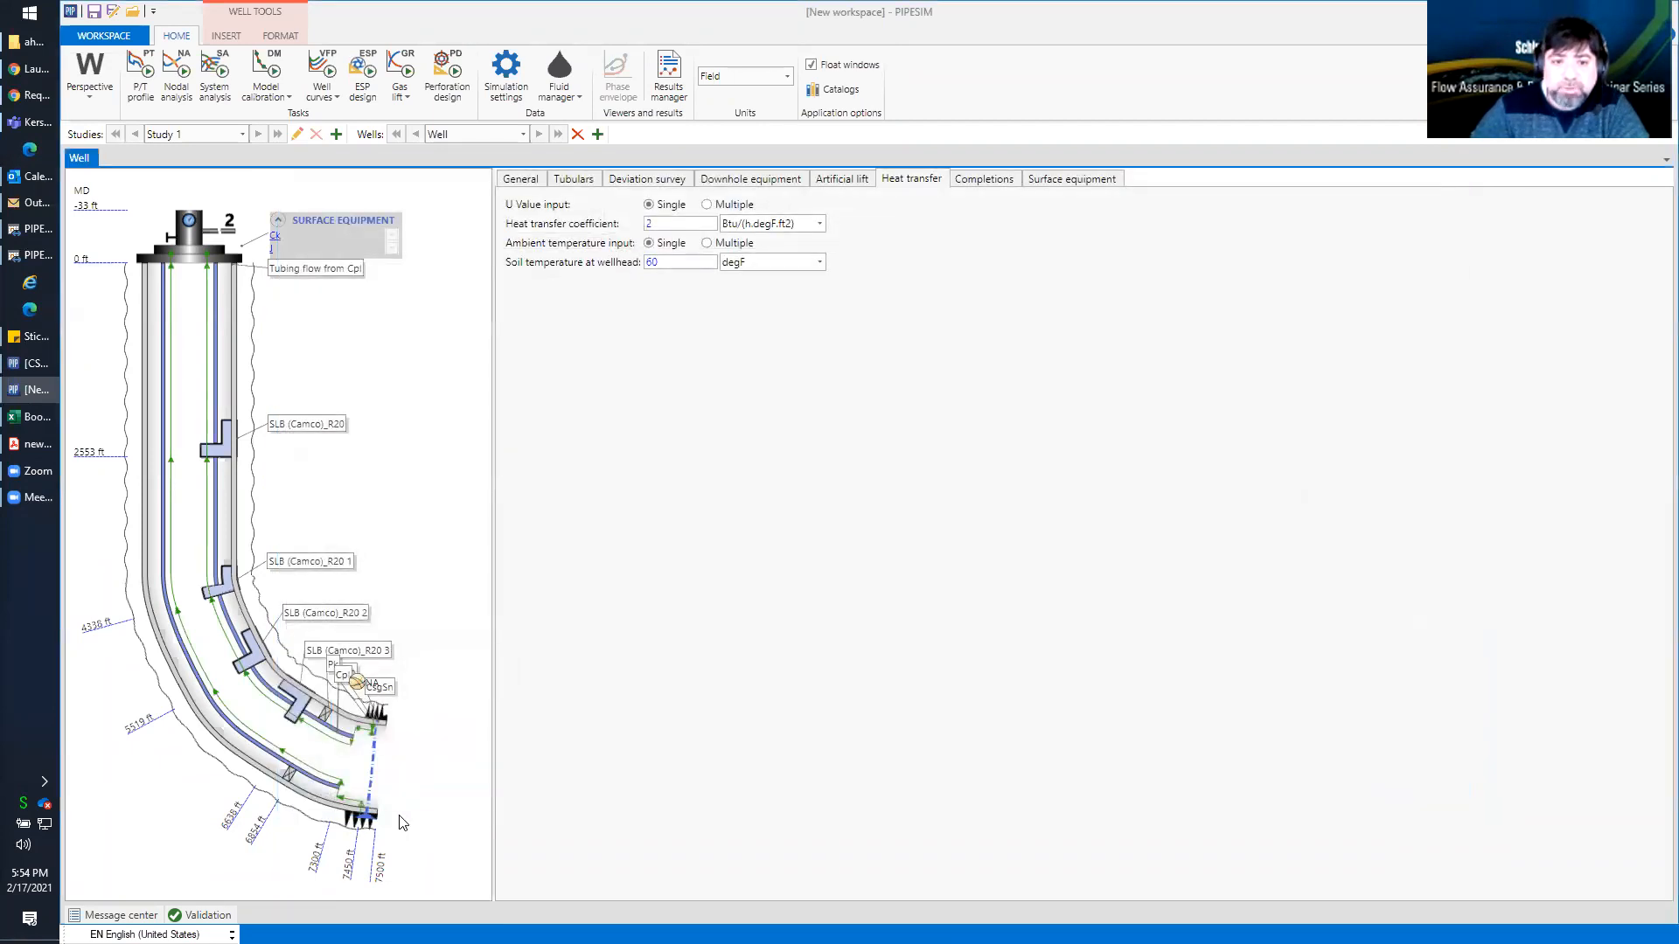
# Edit the completion's BOFluid fluid model and set its watercut to 25%
pyautogui.click(365, 822)
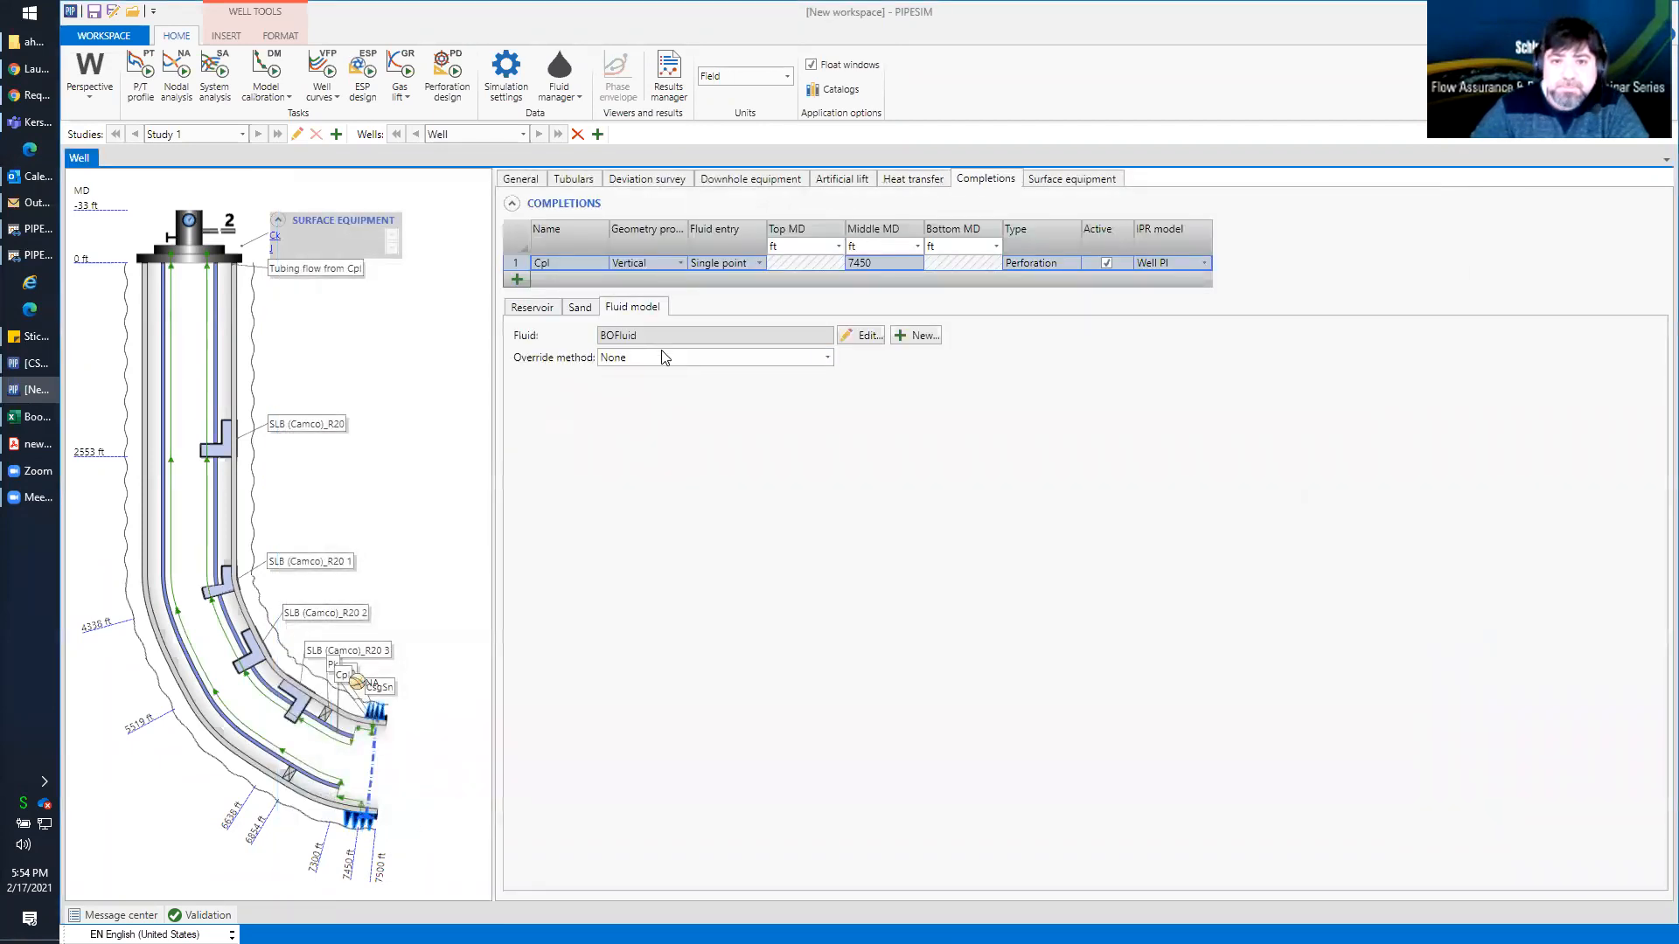
pyautogui.click(868, 335)
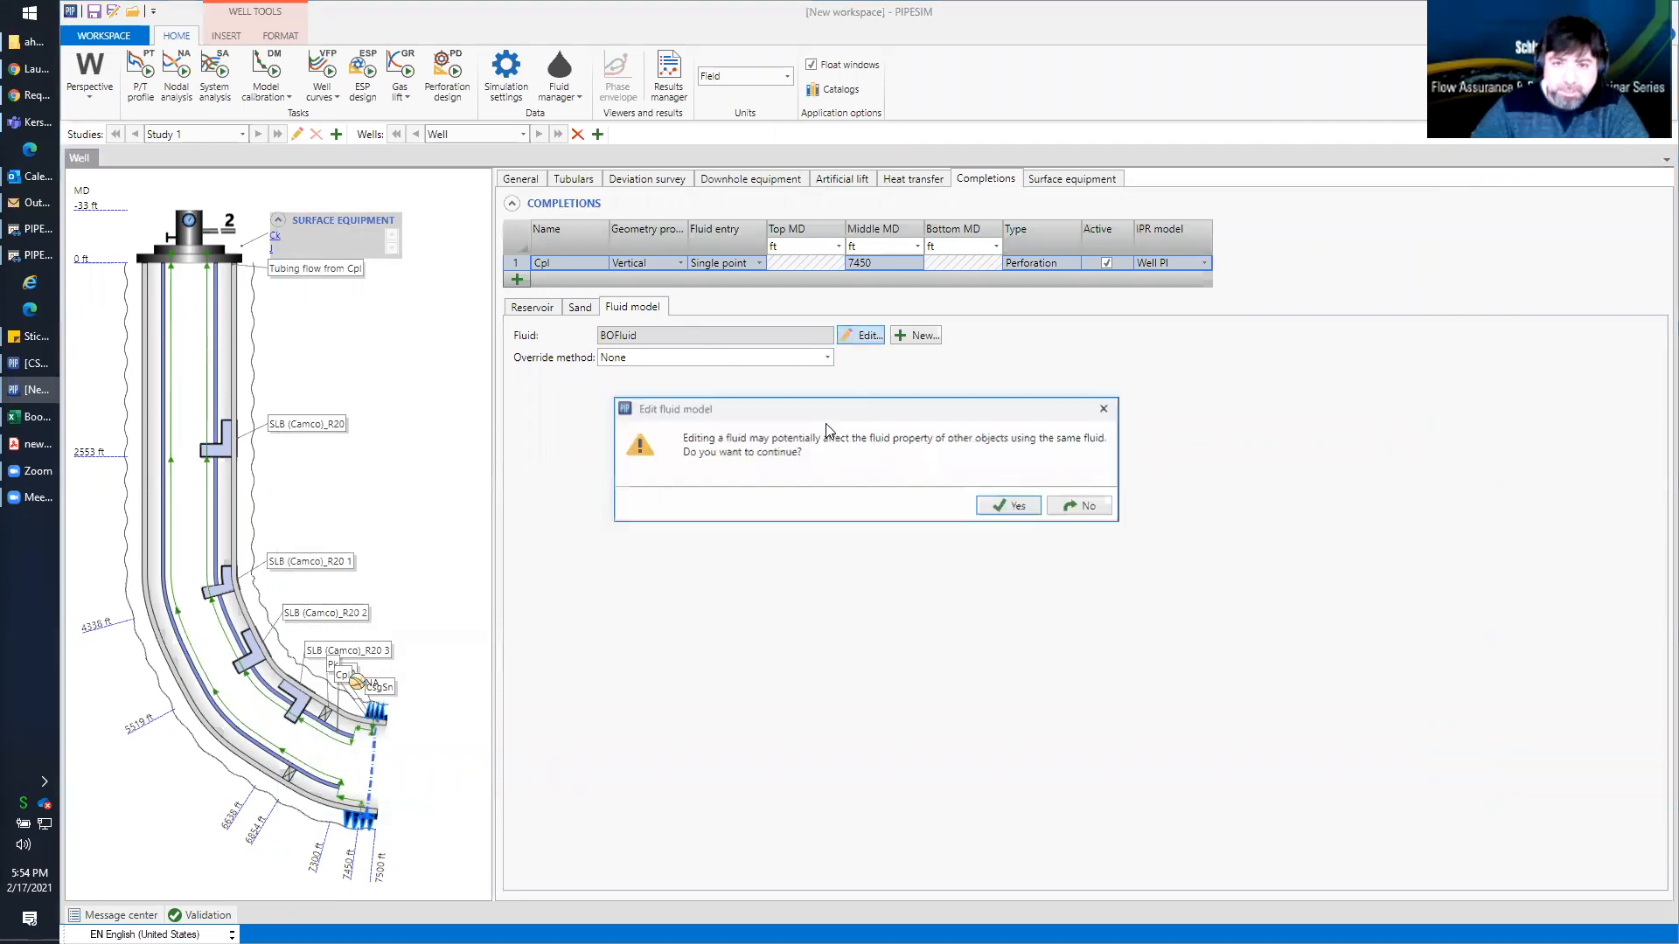
pyautogui.click(986, 505)
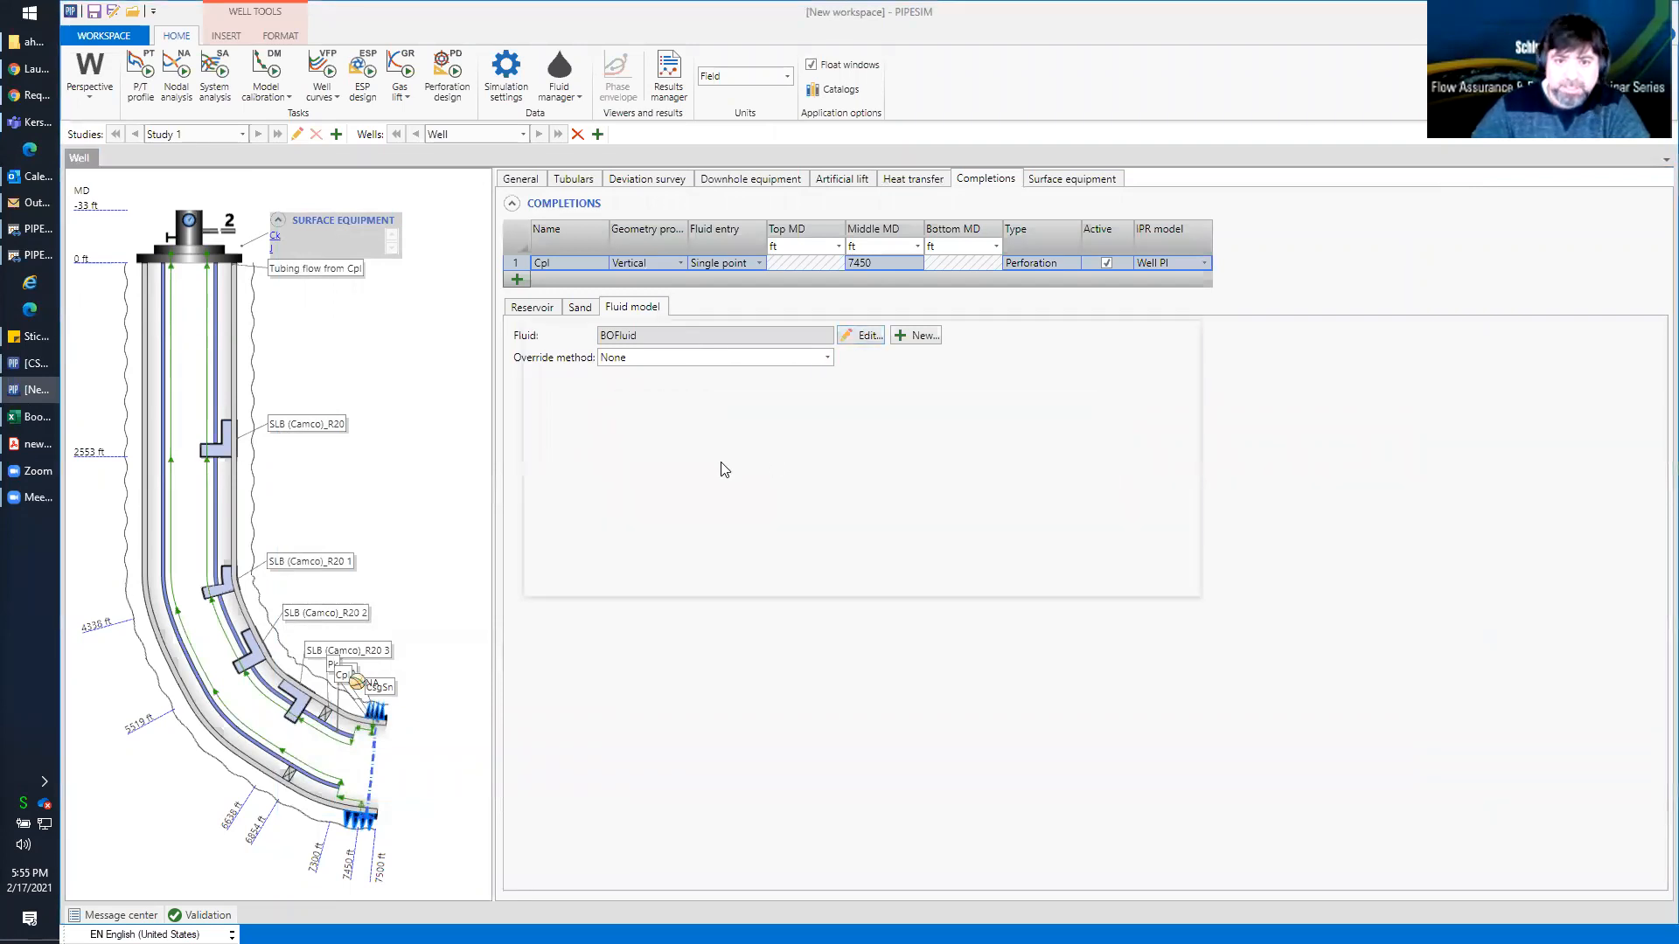
pyautogui.write('25')
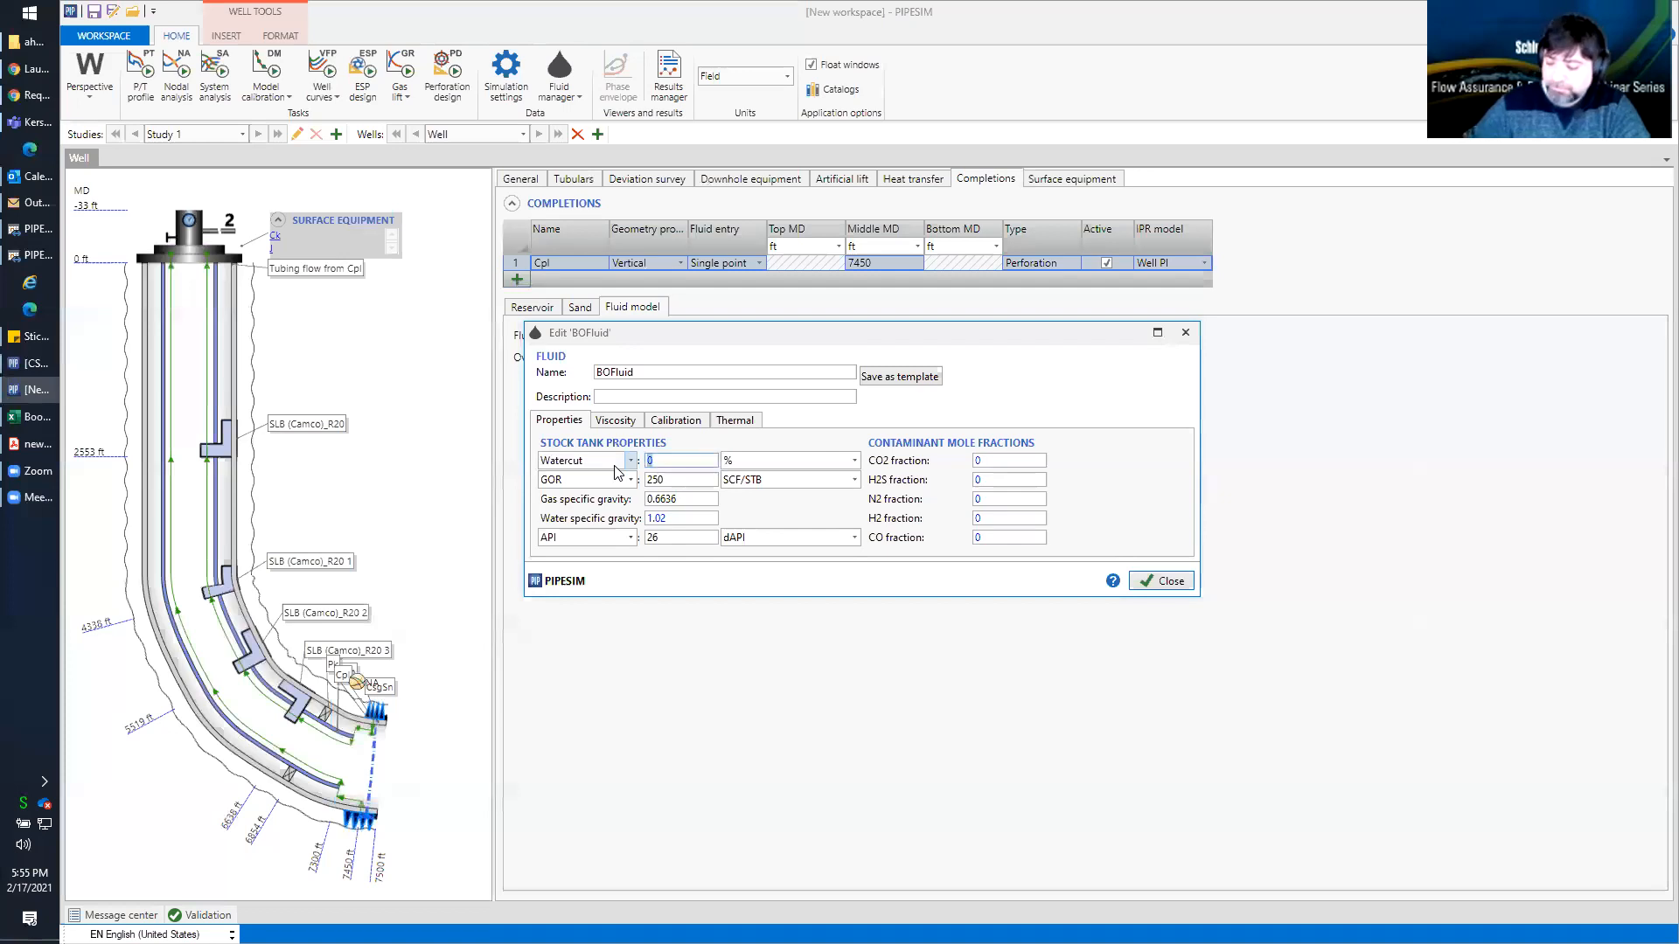
pyautogui.click(1163, 580)
# Set liquid flowrate as the calculated variable of the P/T profile task and run it
pyautogui.click(141, 76)
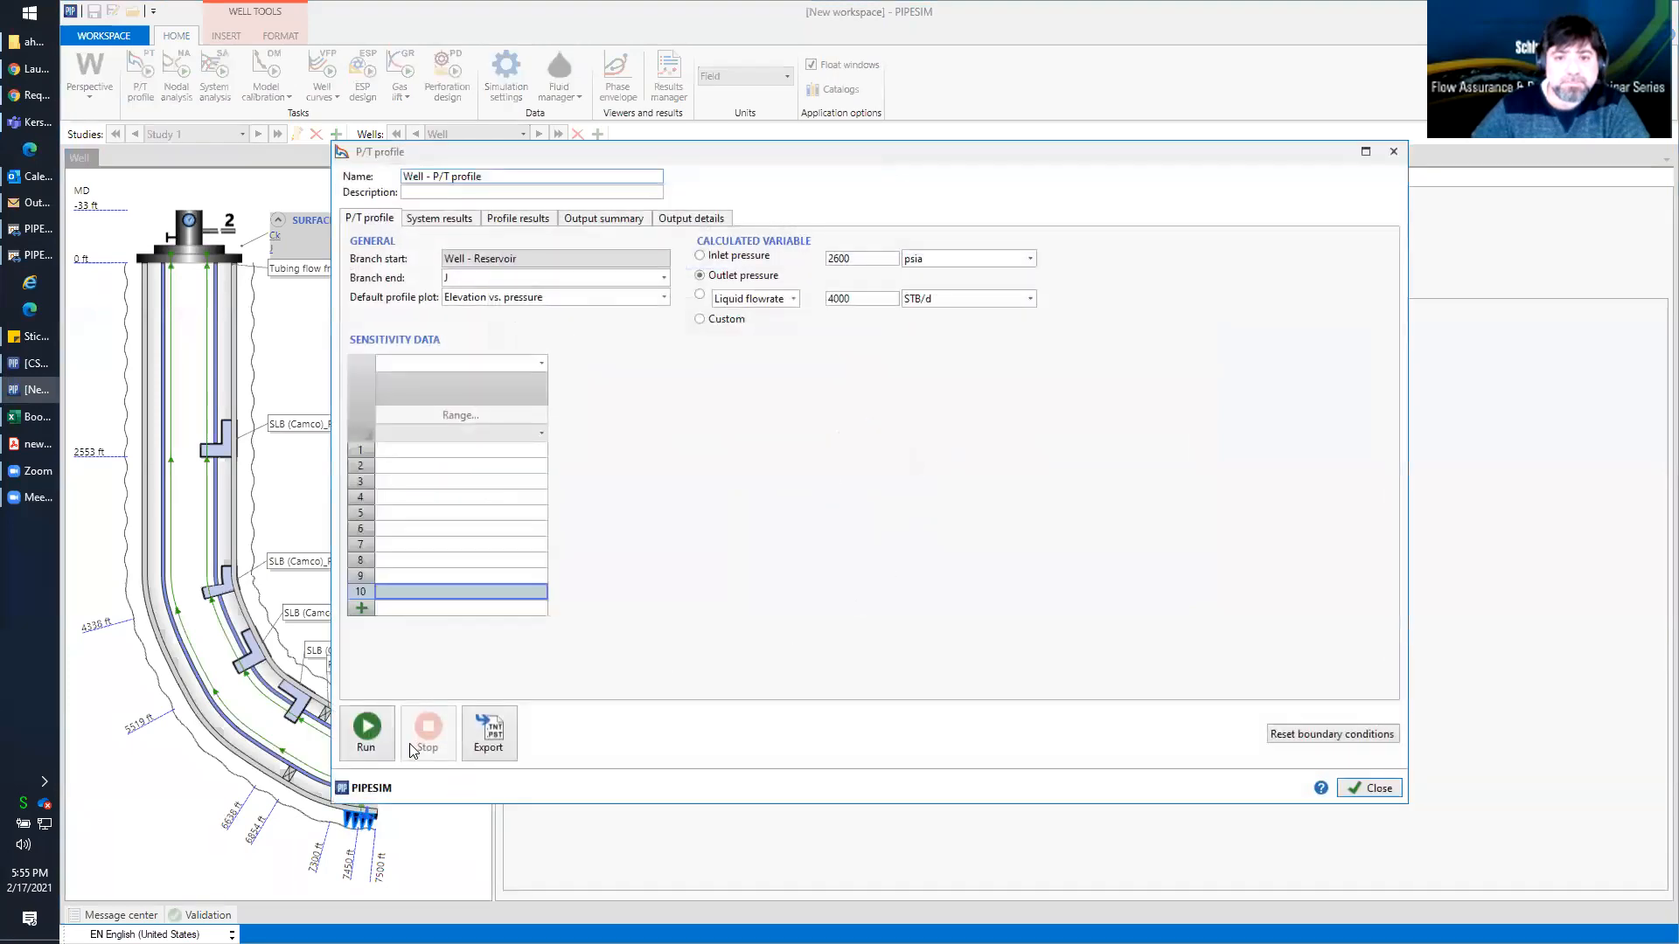
pyautogui.click(700, 297)
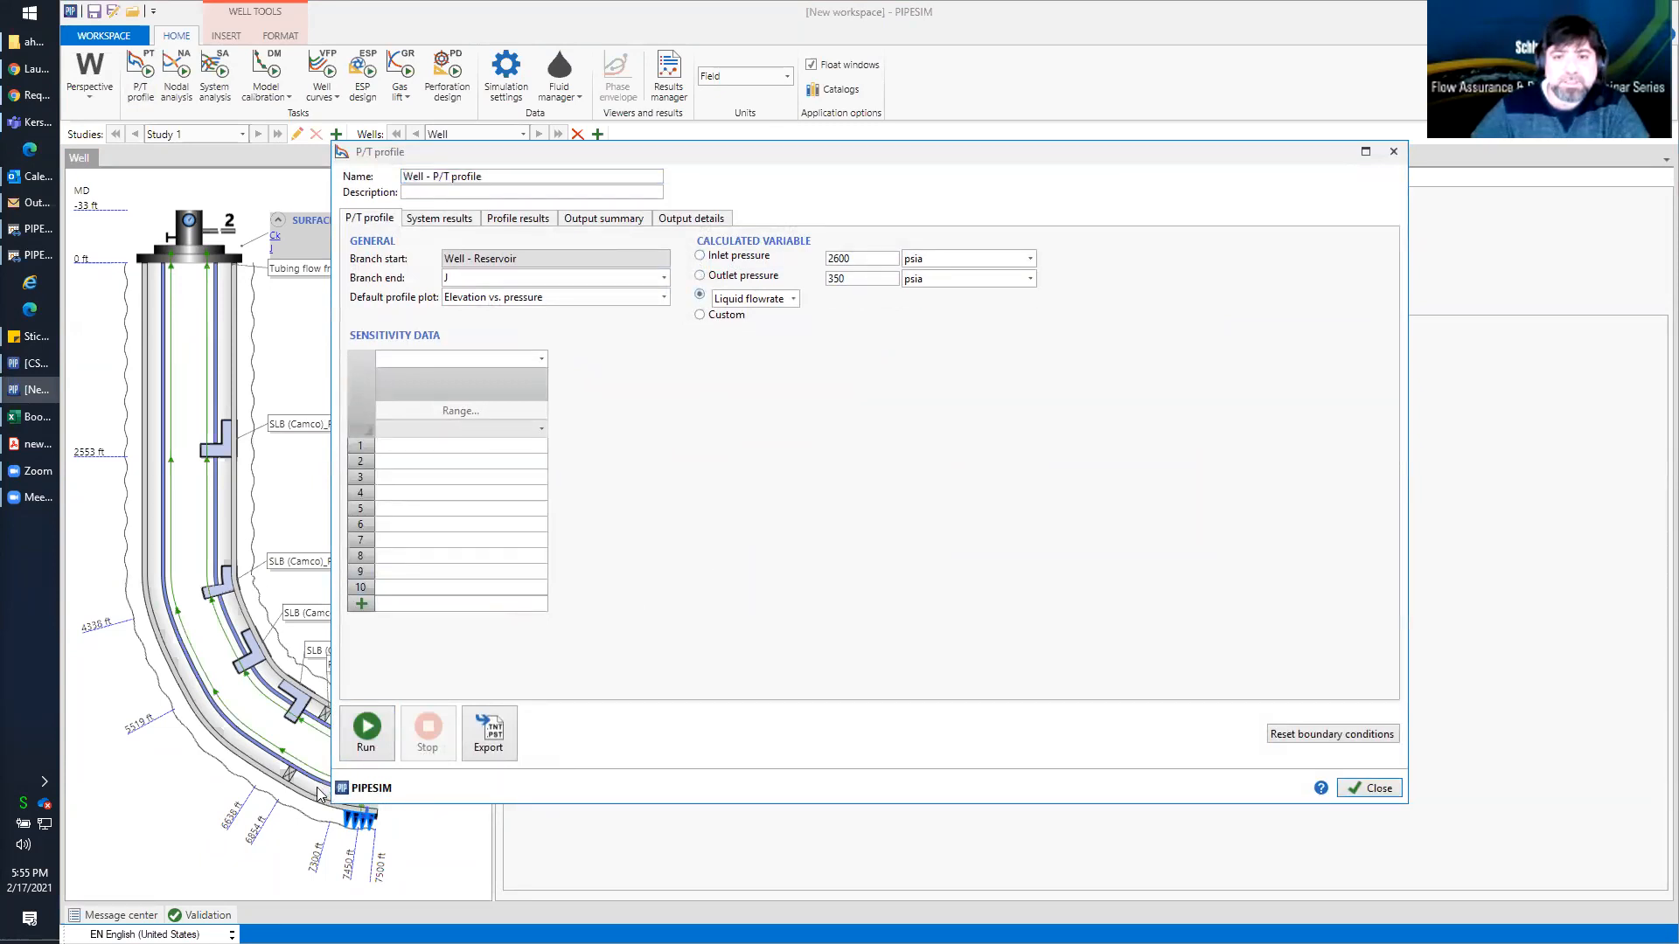
pyautogui.click(368, 717)
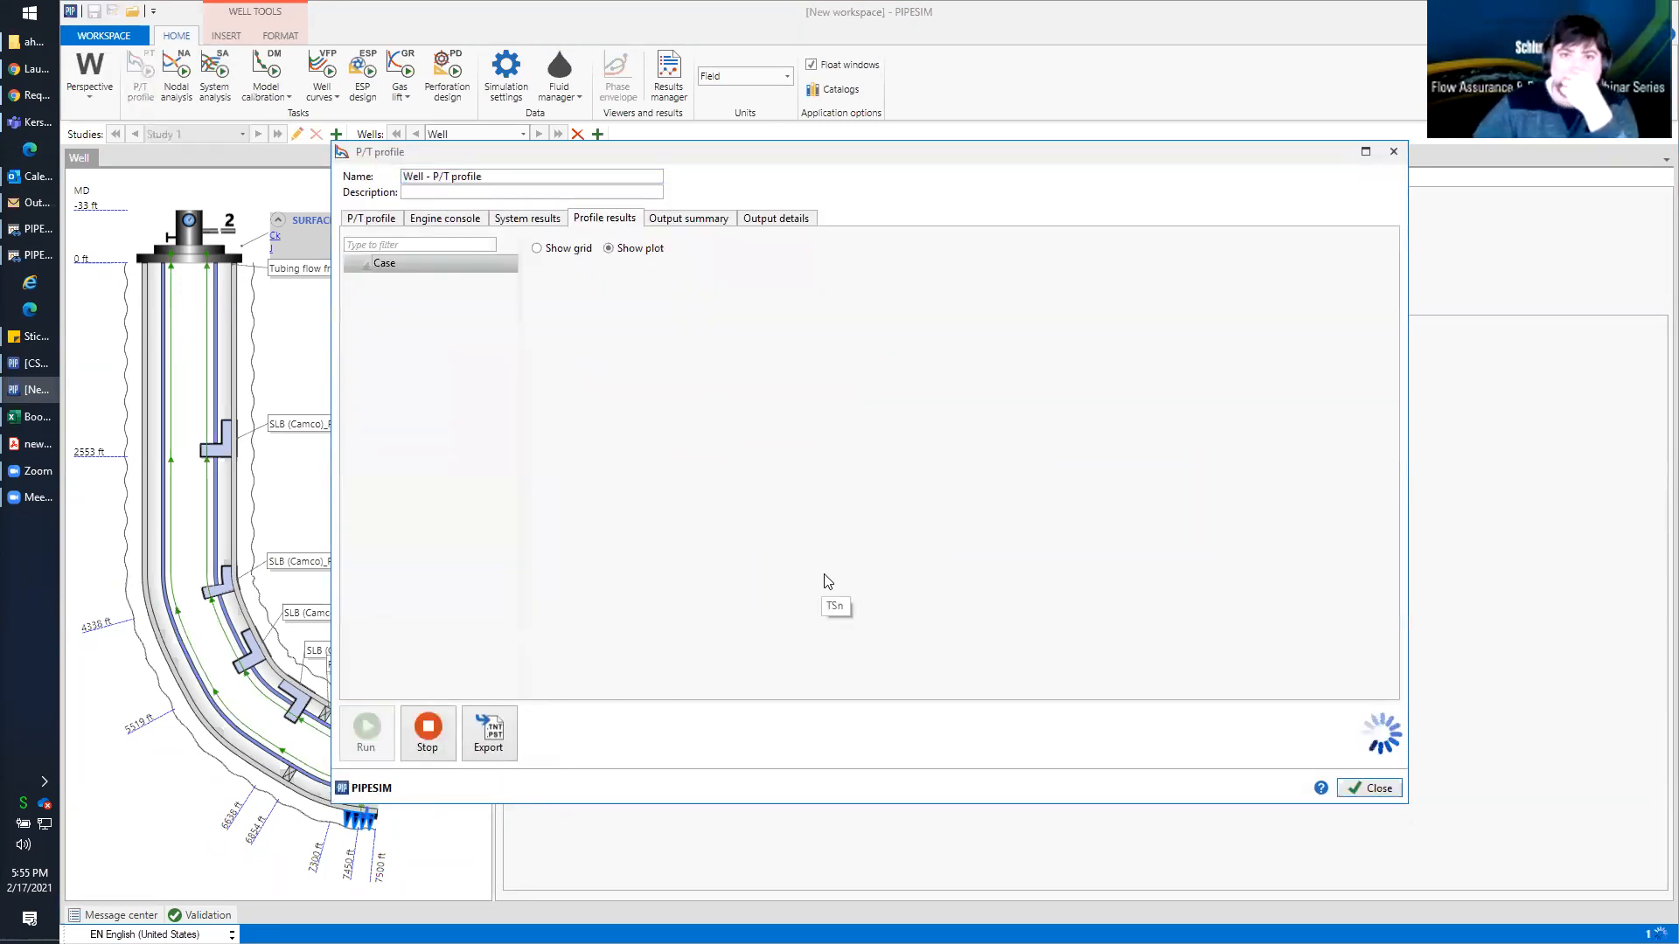
# Show the P/T profile results as a grid, widen the window, and examine the gas-liquid and oil-water flow patterns along the well
pyautogui.click(538, 249)
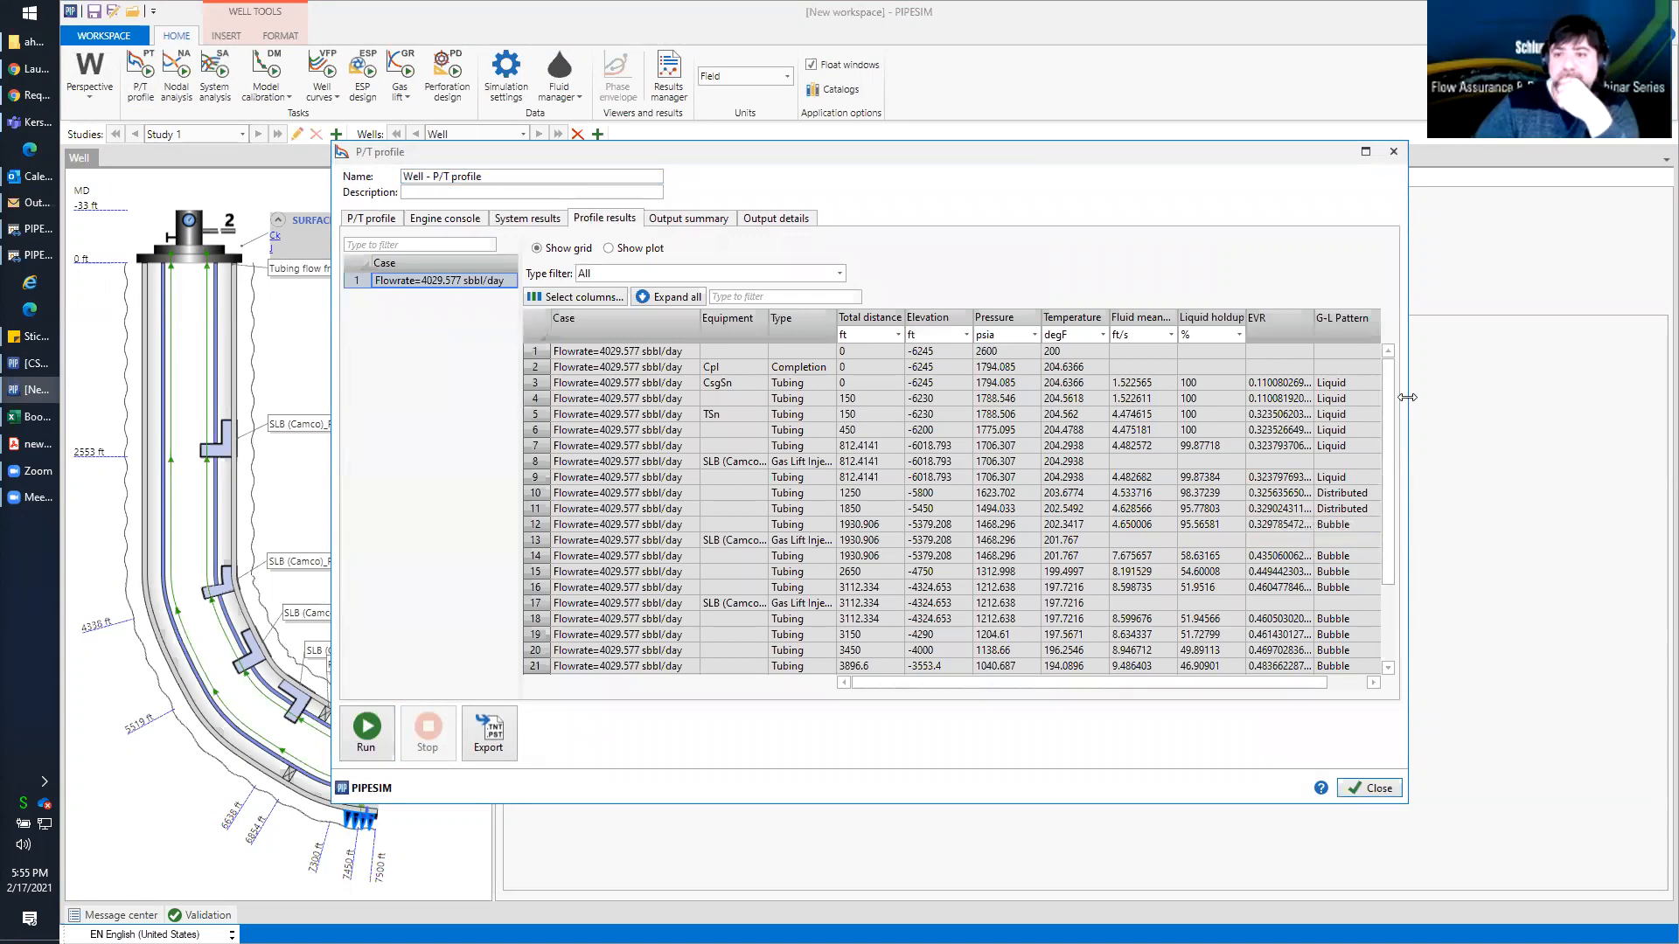
pyautogui.moveTo(1407, 397); pyautogui.dragTo(1568, 372)
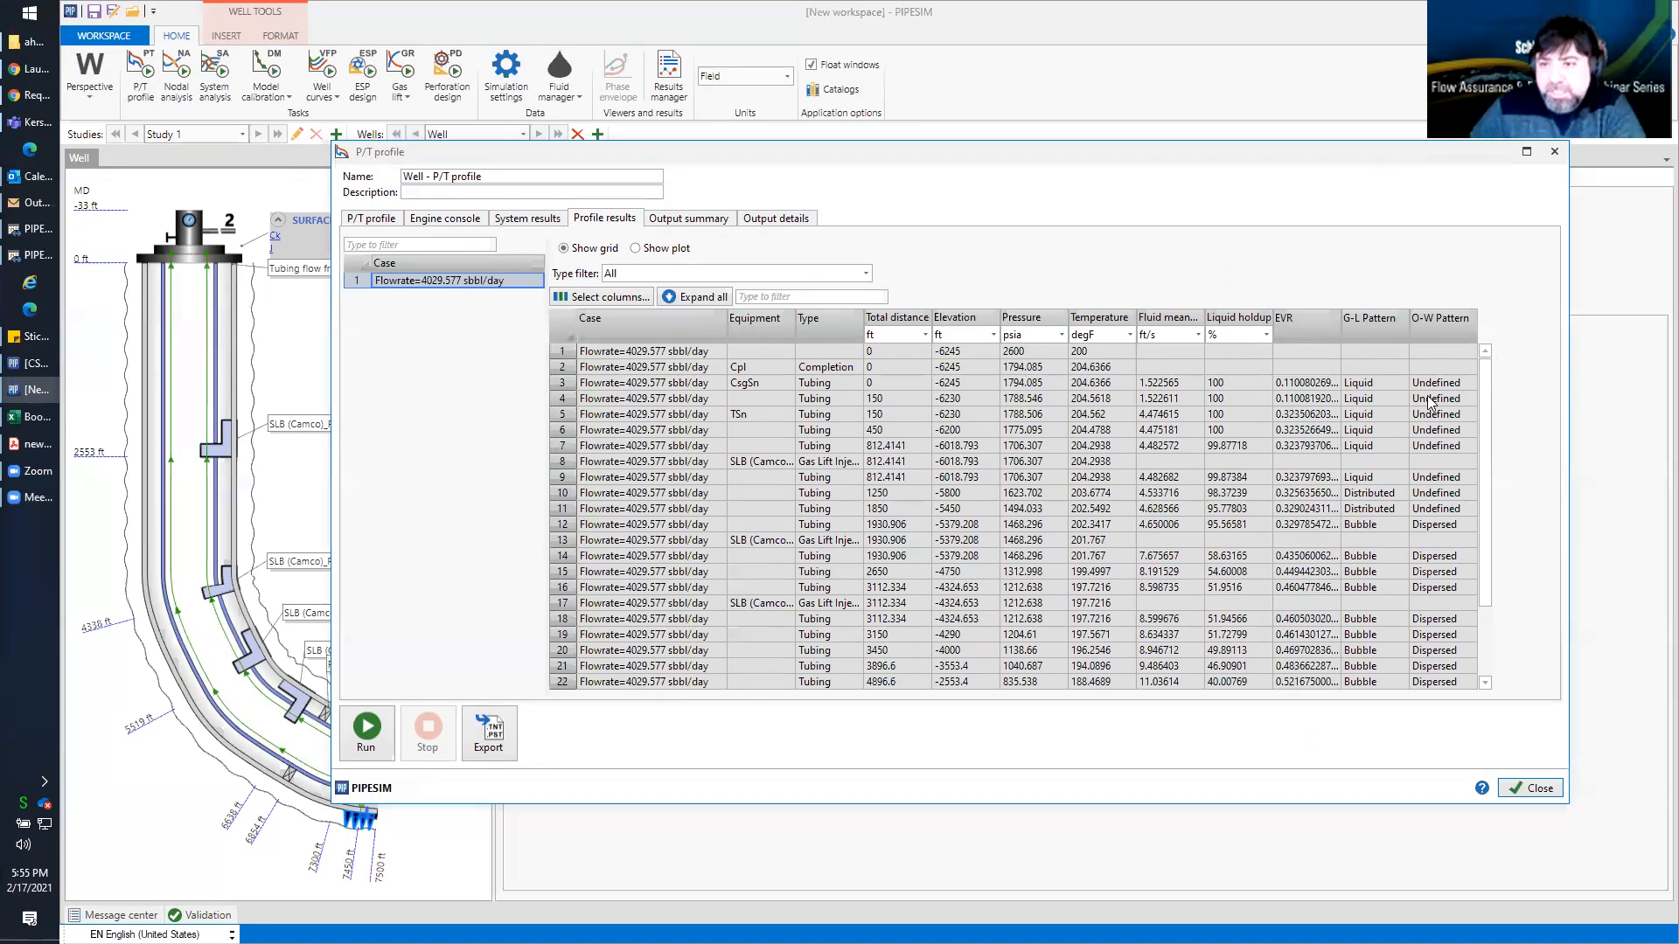
pyautogui.moveTo(1390, 382); pyautogui.dragTo(1385, 445)
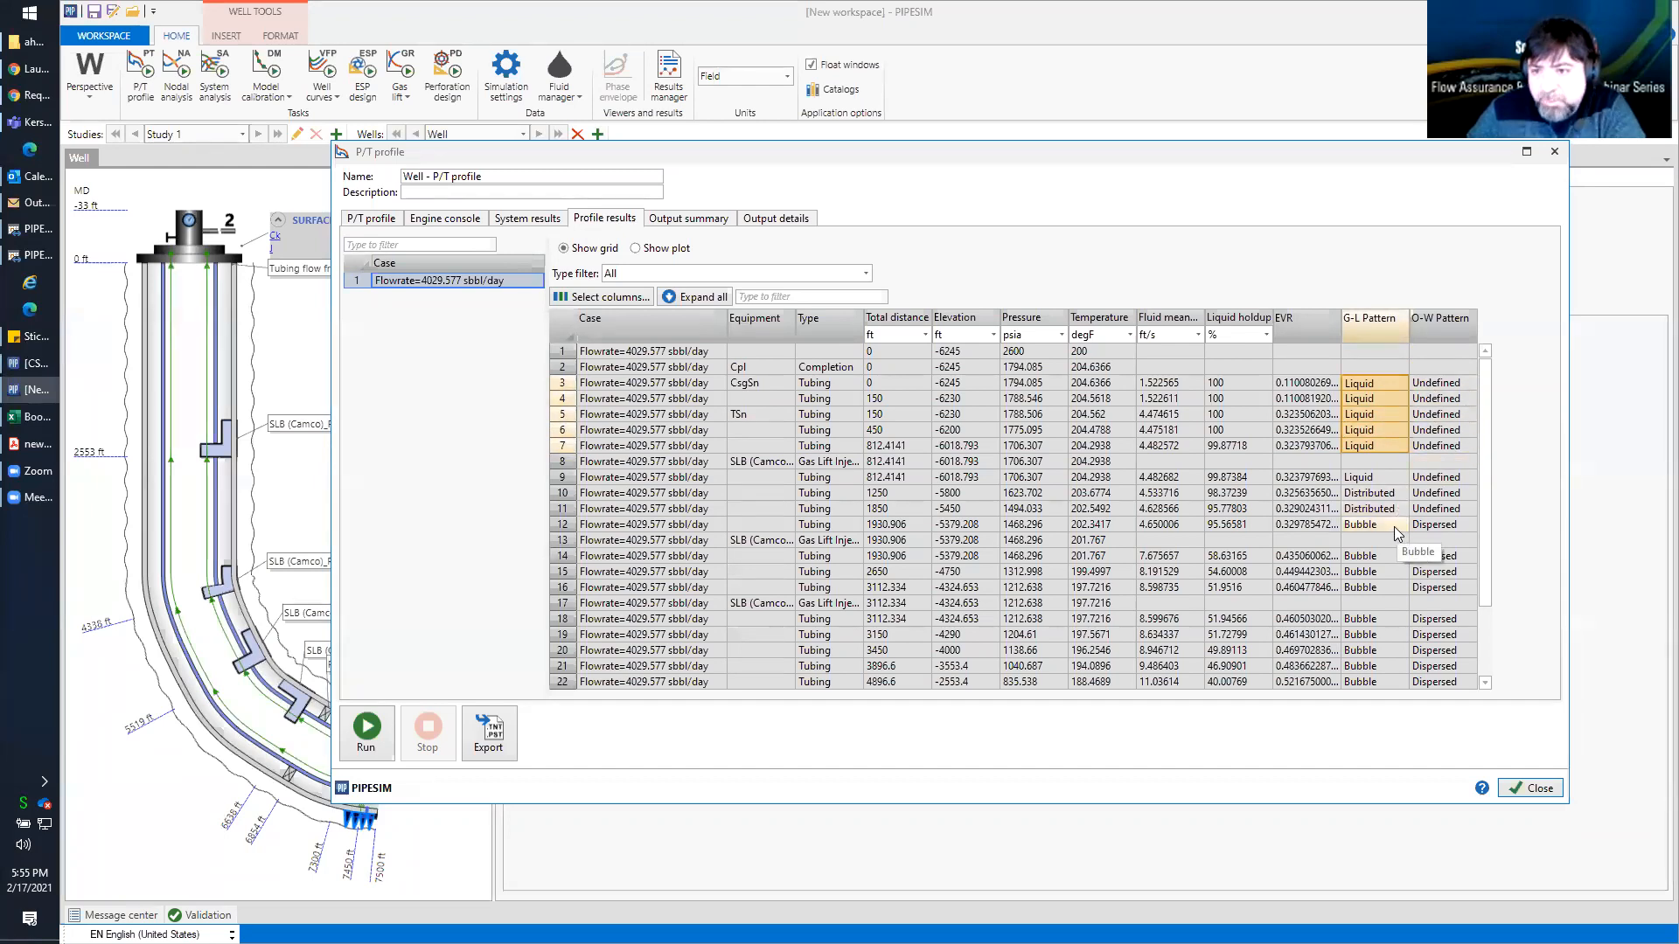
pyautogui.click(1468, 521)
pyautogui.moveTo(1377, 560); pyautogui.dragTo(1379, 678)
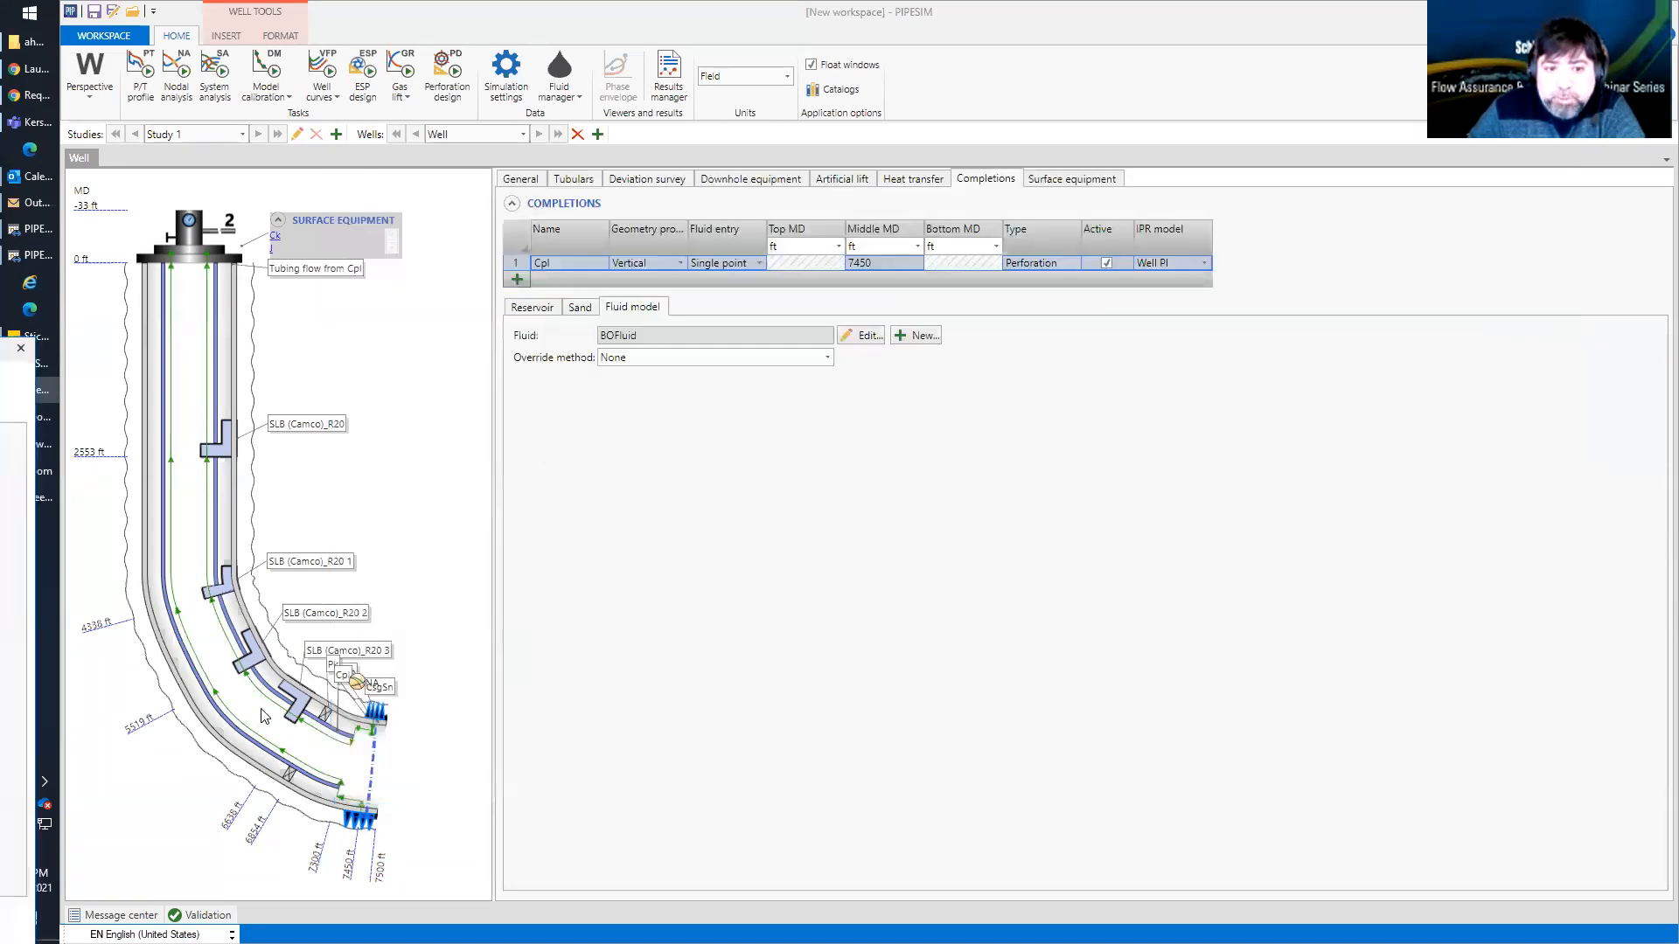
# Enable multi-pointing in the well's gas lift injection parameters and rerun the P/T profile task
pyautogui.click(840, 179)
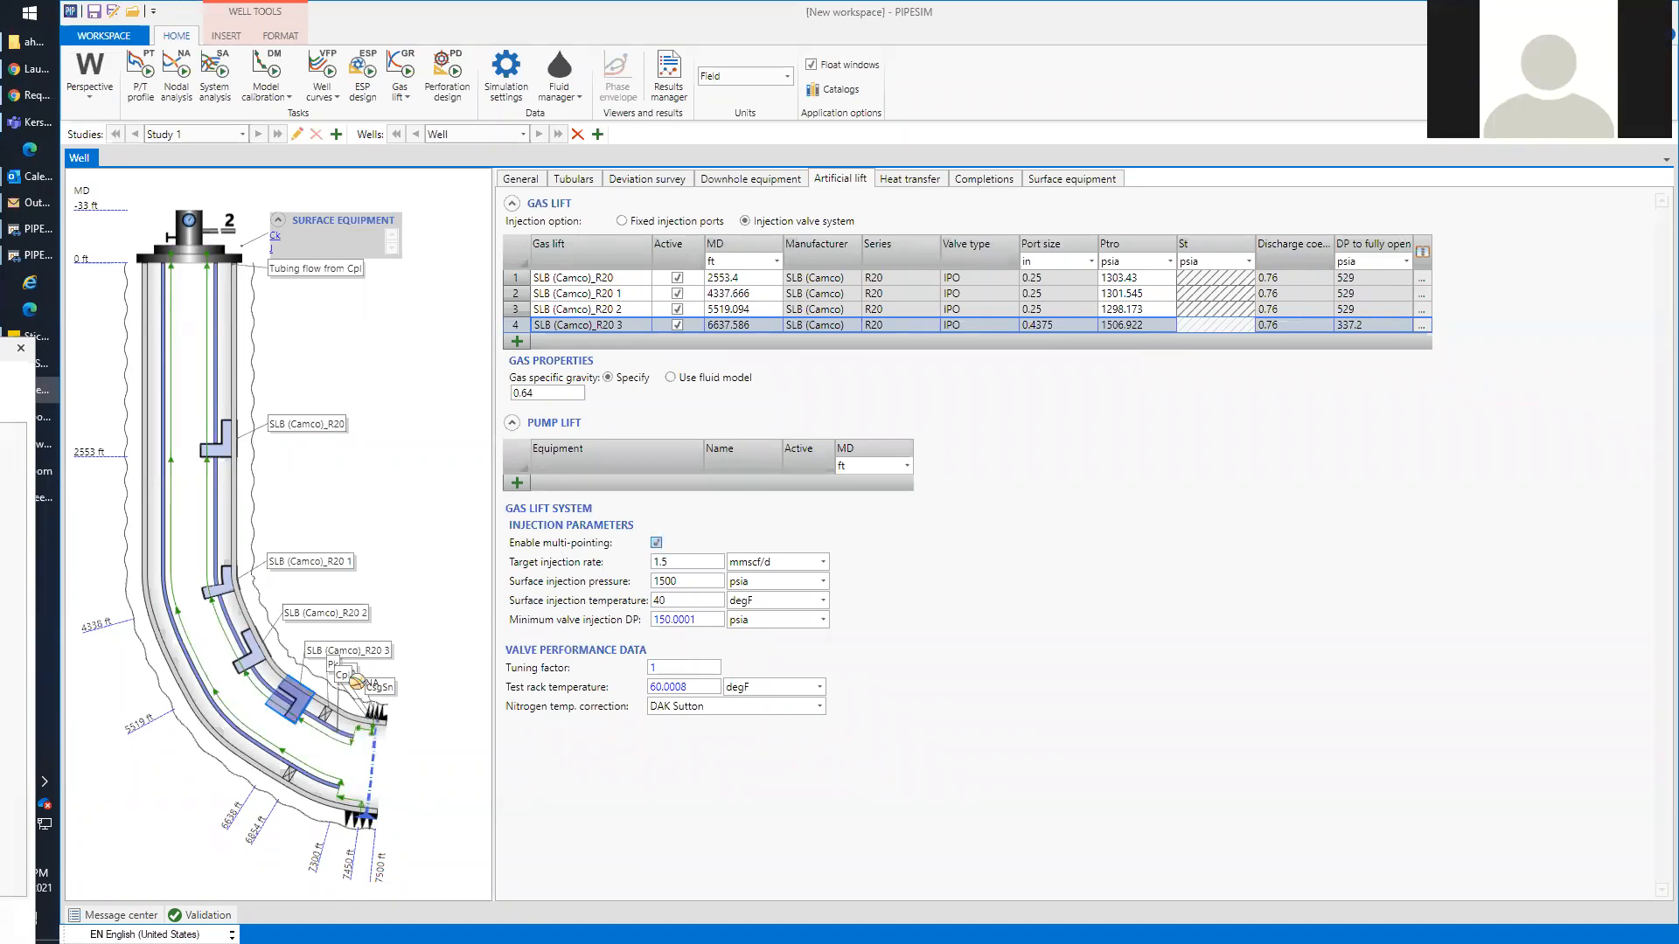
pyautogui.moveTo(0, 346); pyautogui.dragTo(417, 249)
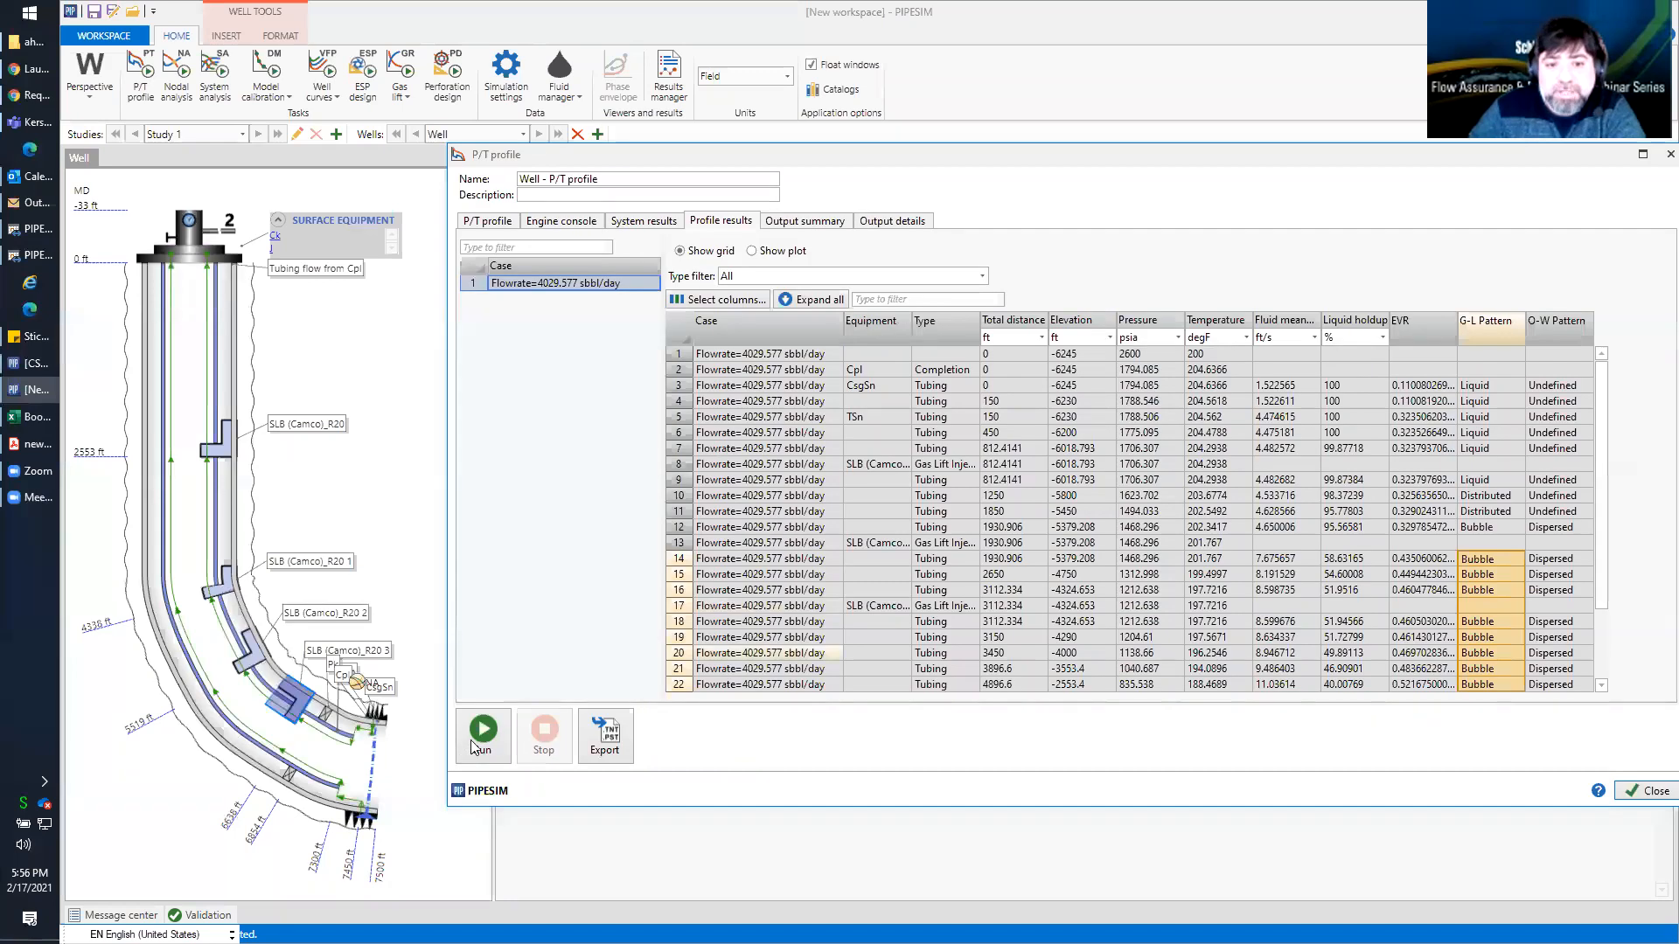
pyautogui.click(479, 736)
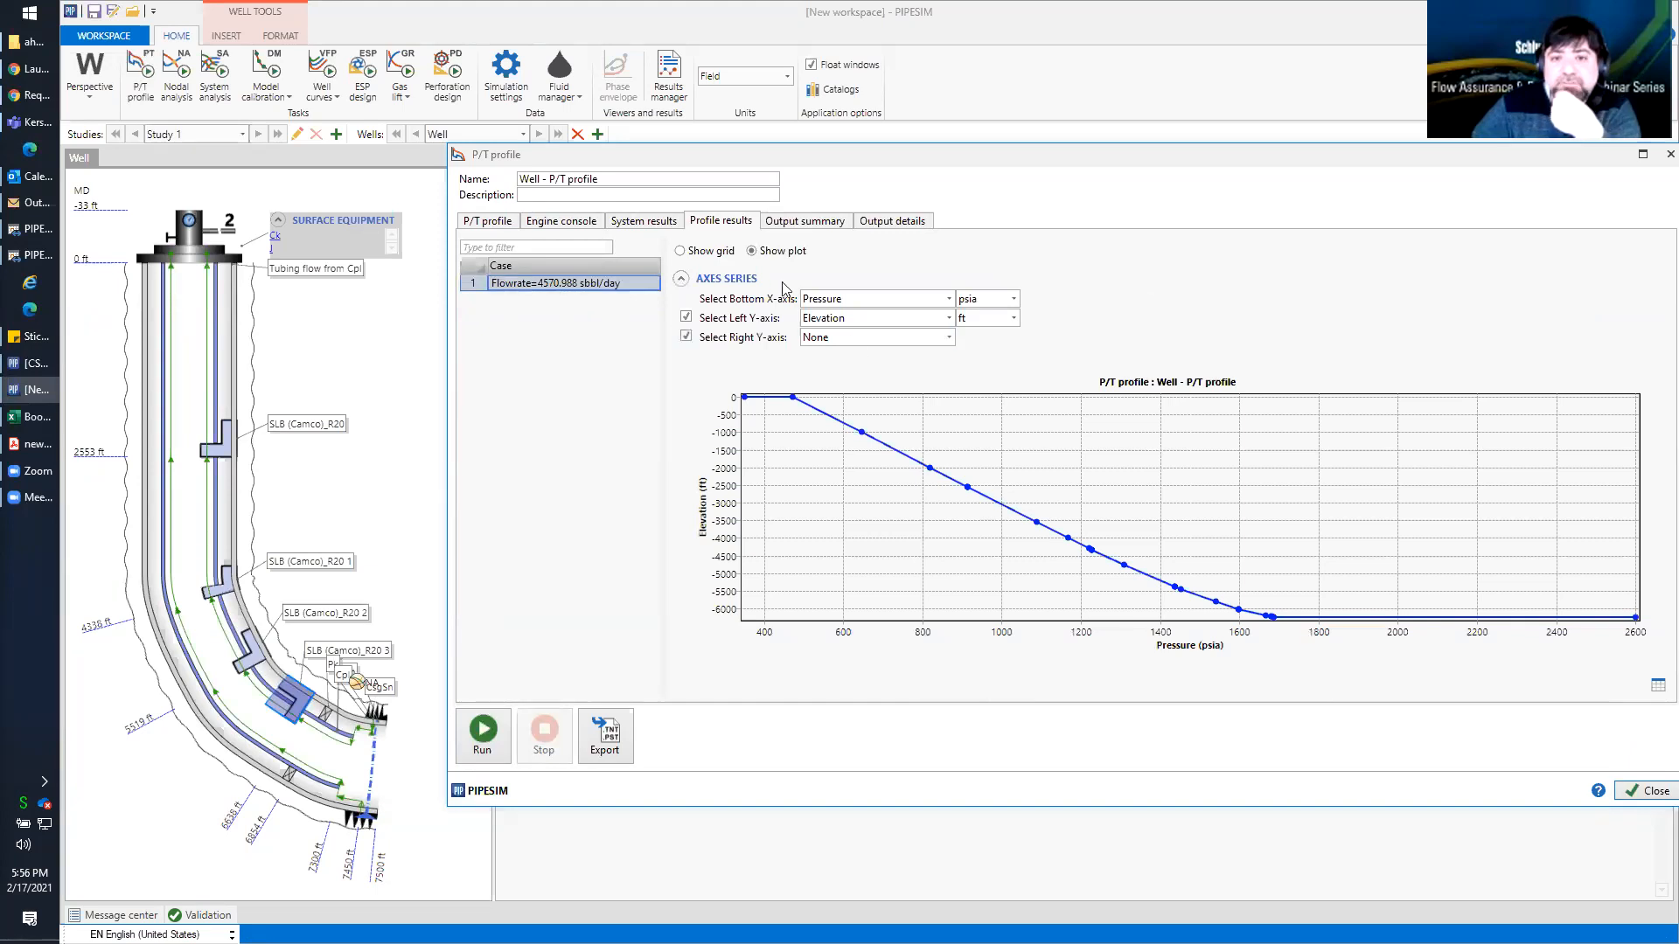
# Show the new profile results as a grid and inspect the injection details of the three deepest gas lift valves
pyautogui.click(707, 255)
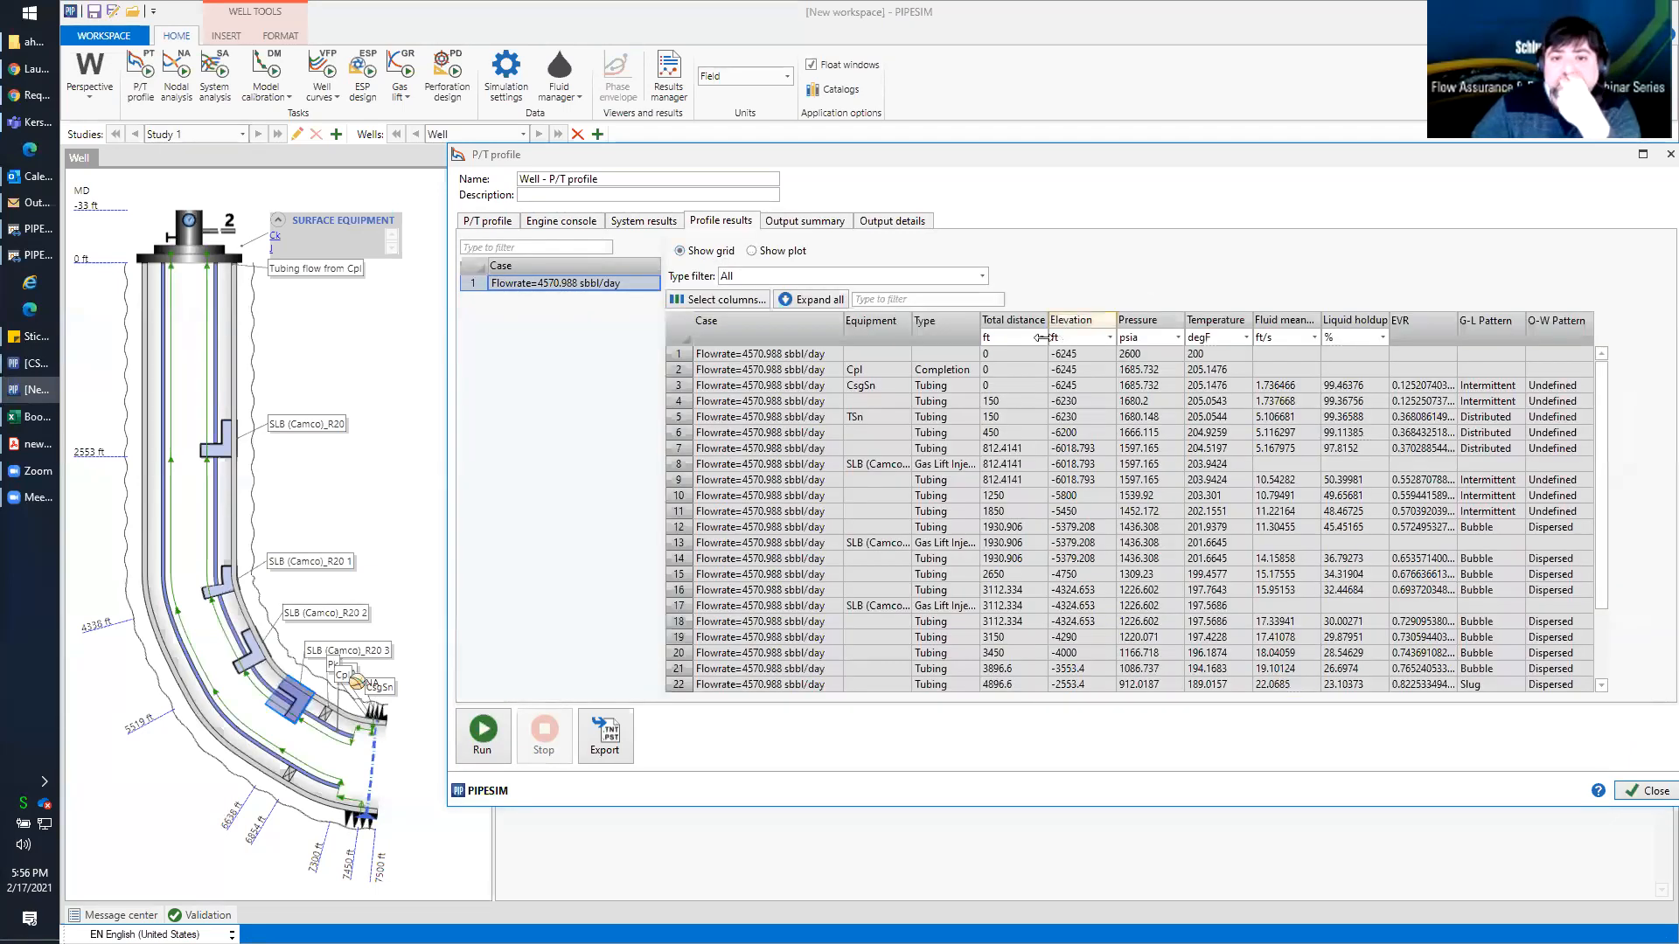
pyautogui.click(680, 465)
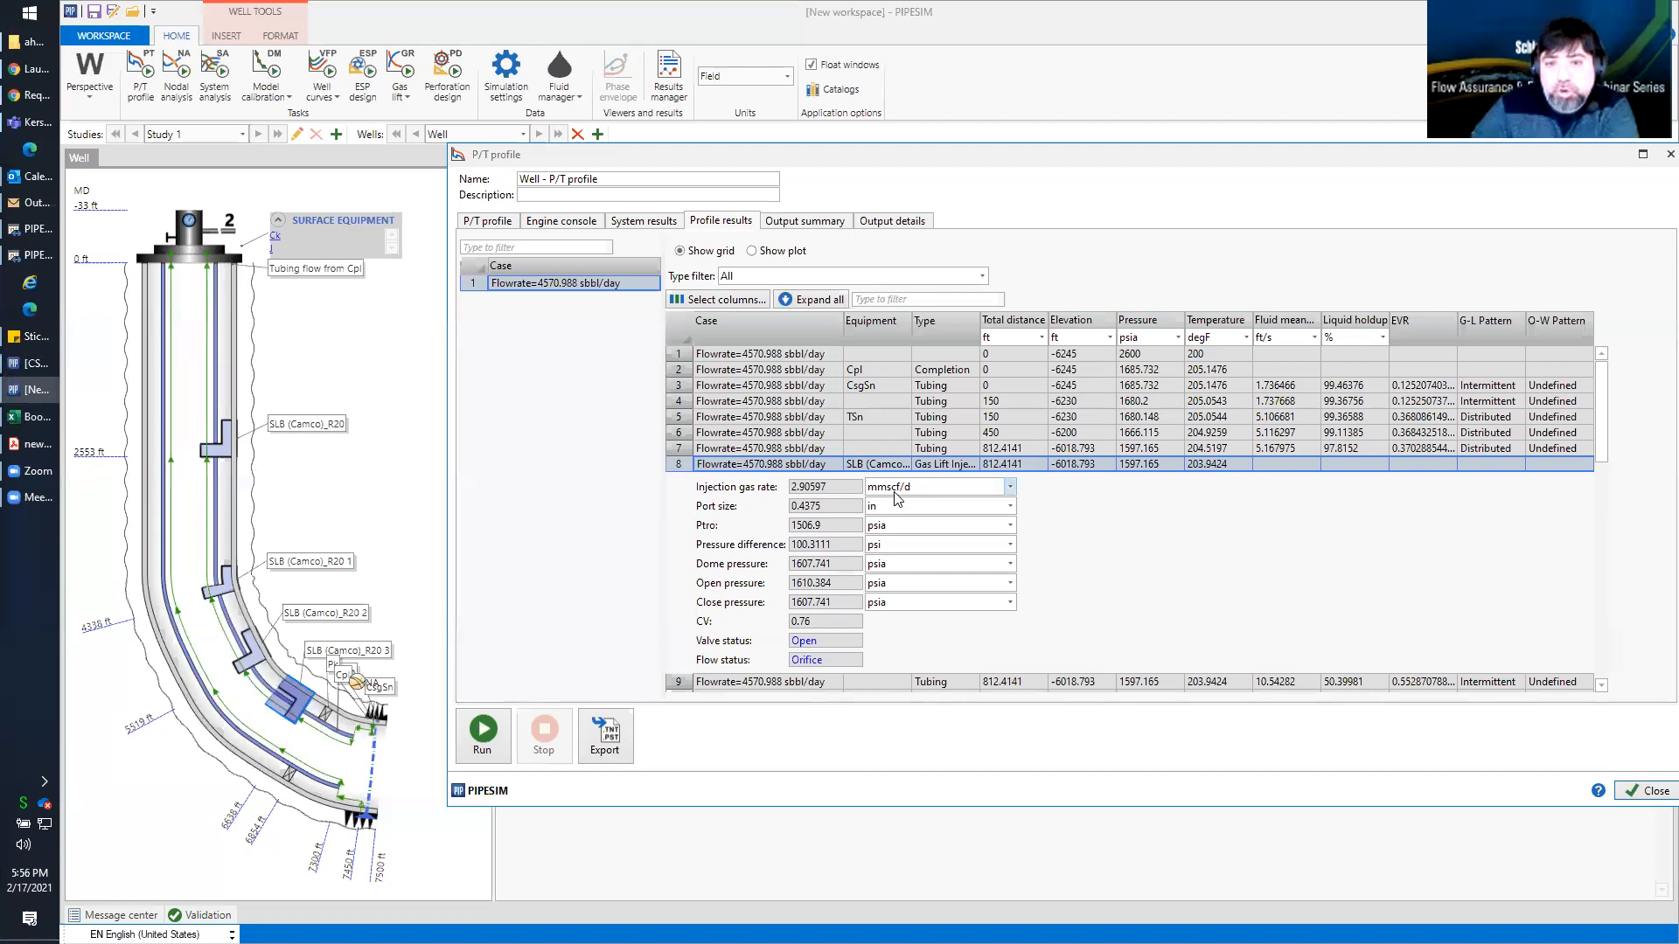
pyautogui.scroll(-2, 893, 500)
pyautogui.scroll(-2, 891, 496)
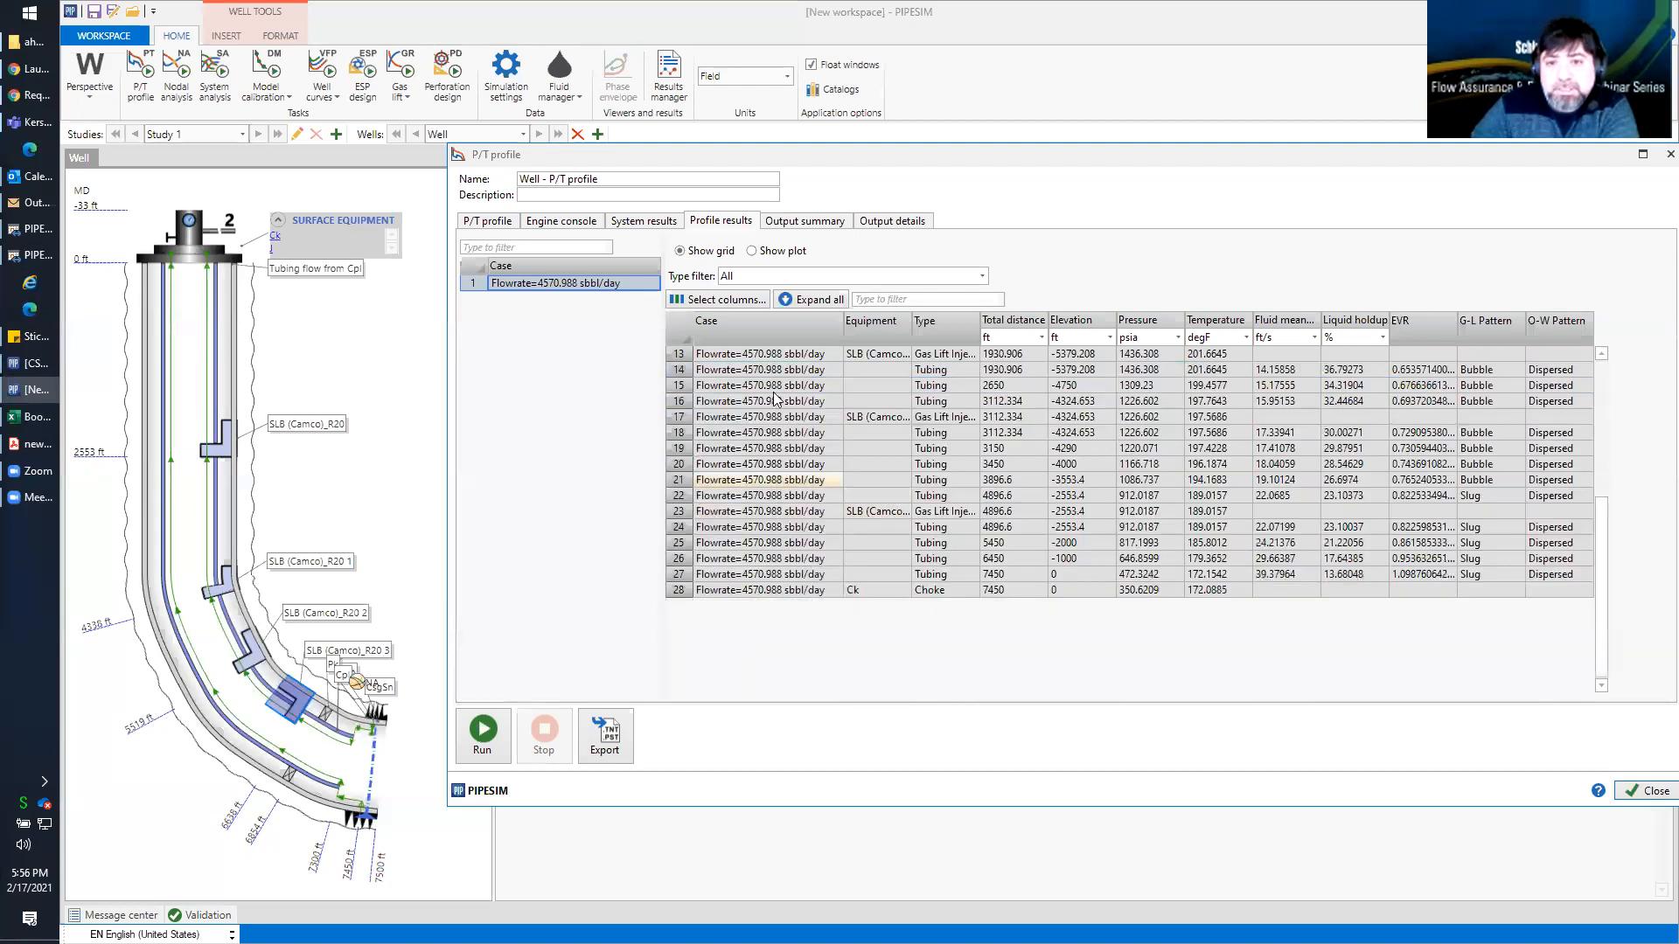
pyautogui.click(672, 356)
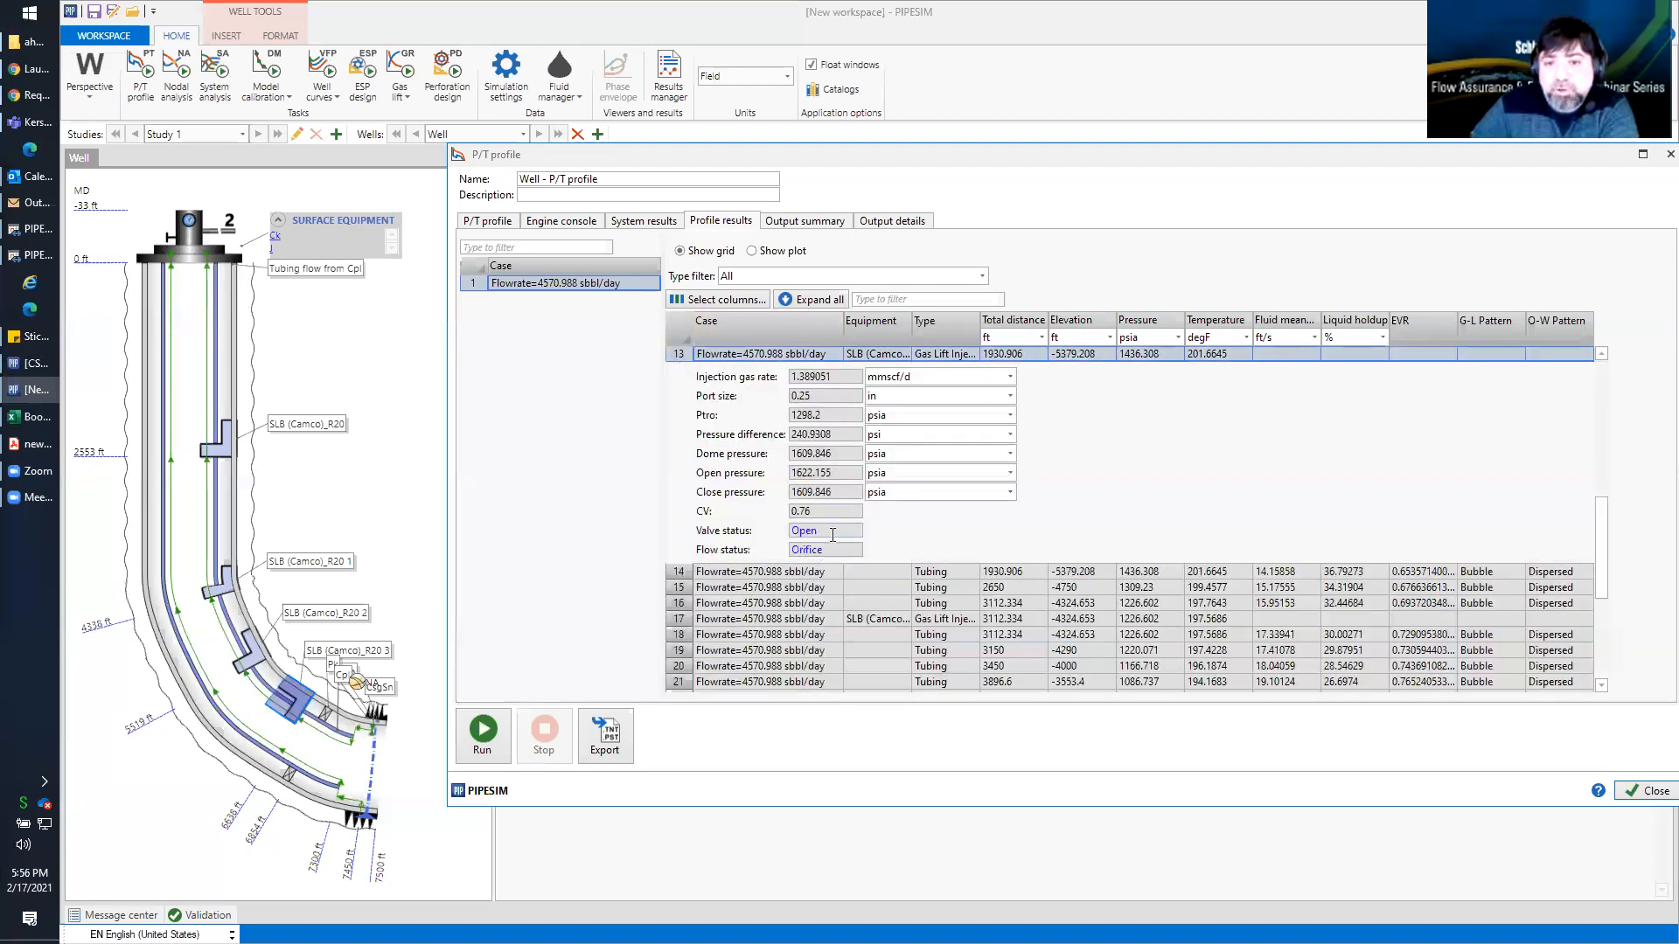
pyautogui.click(685, 618)
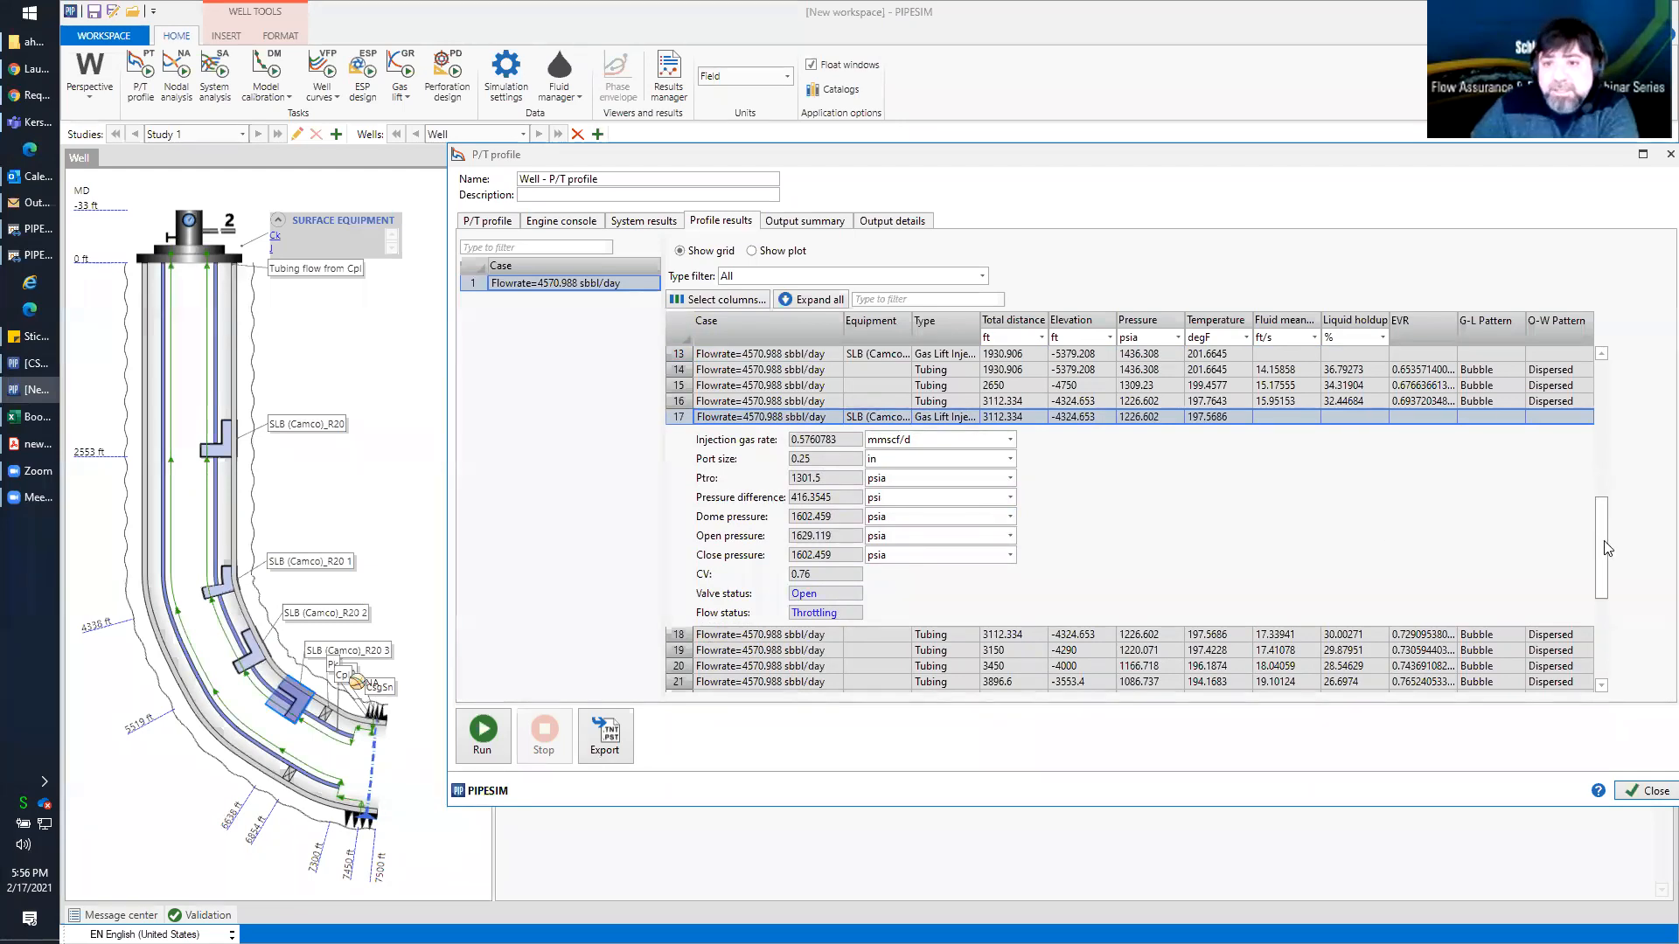
pyautogui.moveTo(1601, 546); pyautogui.dragTo(1601, 491)
# View the pressure-elevation plot of the new case, and return to the grid to examine gas-liquid flow patterns around the deepest gas lift valve
pyautogui.click(751, 251)
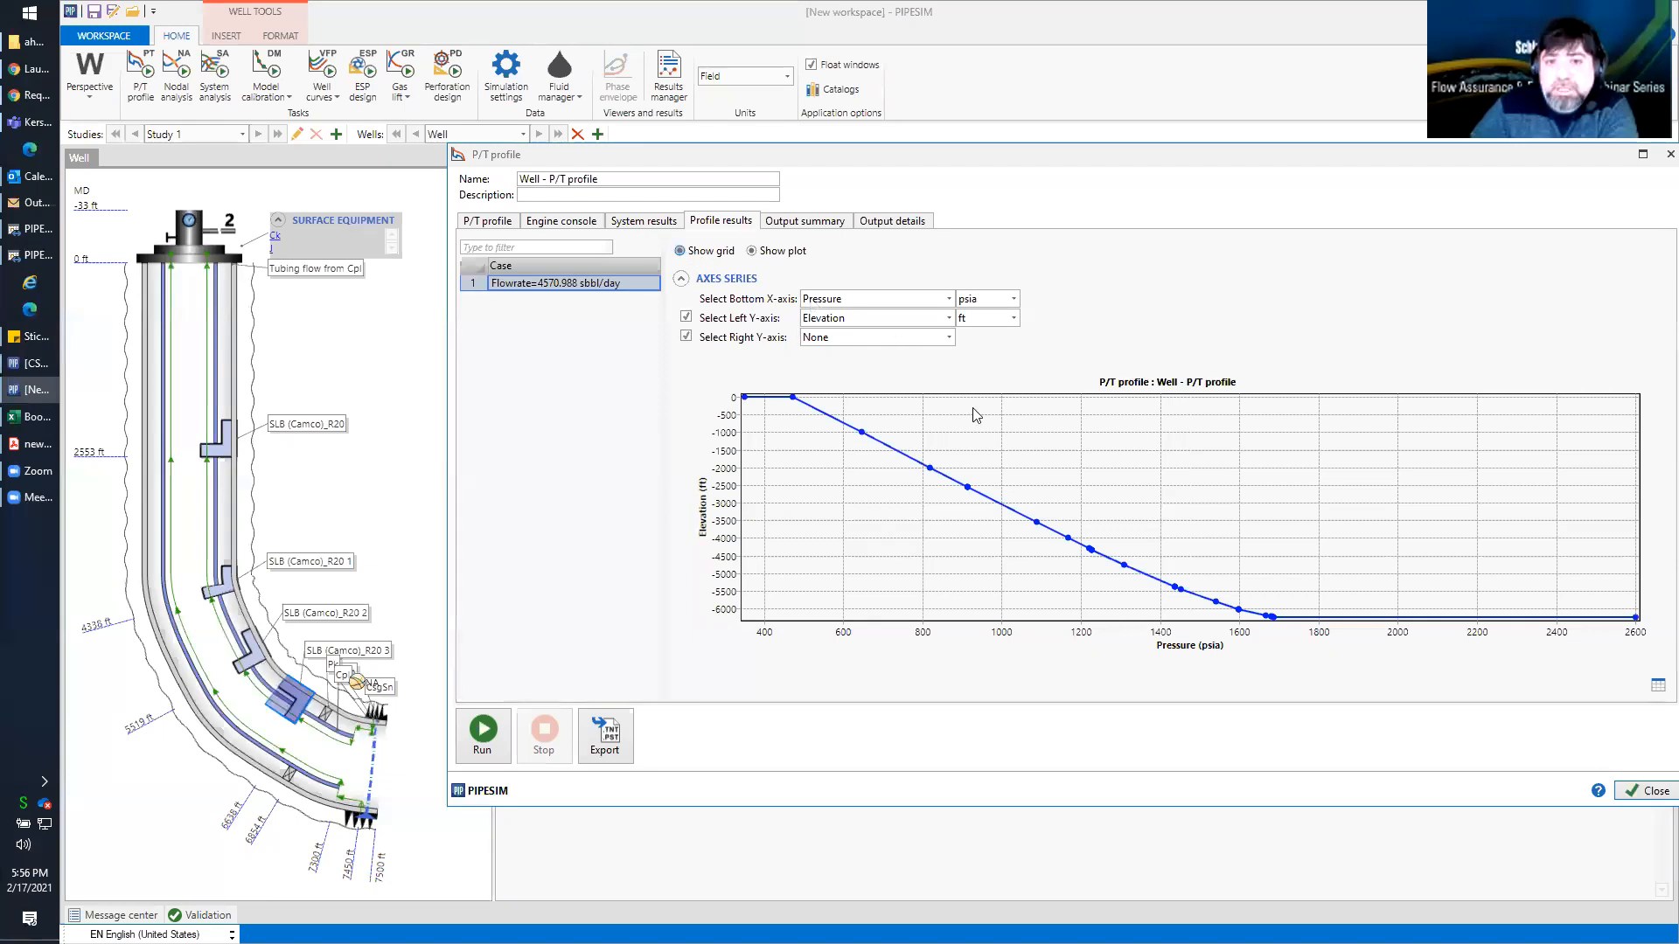
pyautogui.click(680, 251)
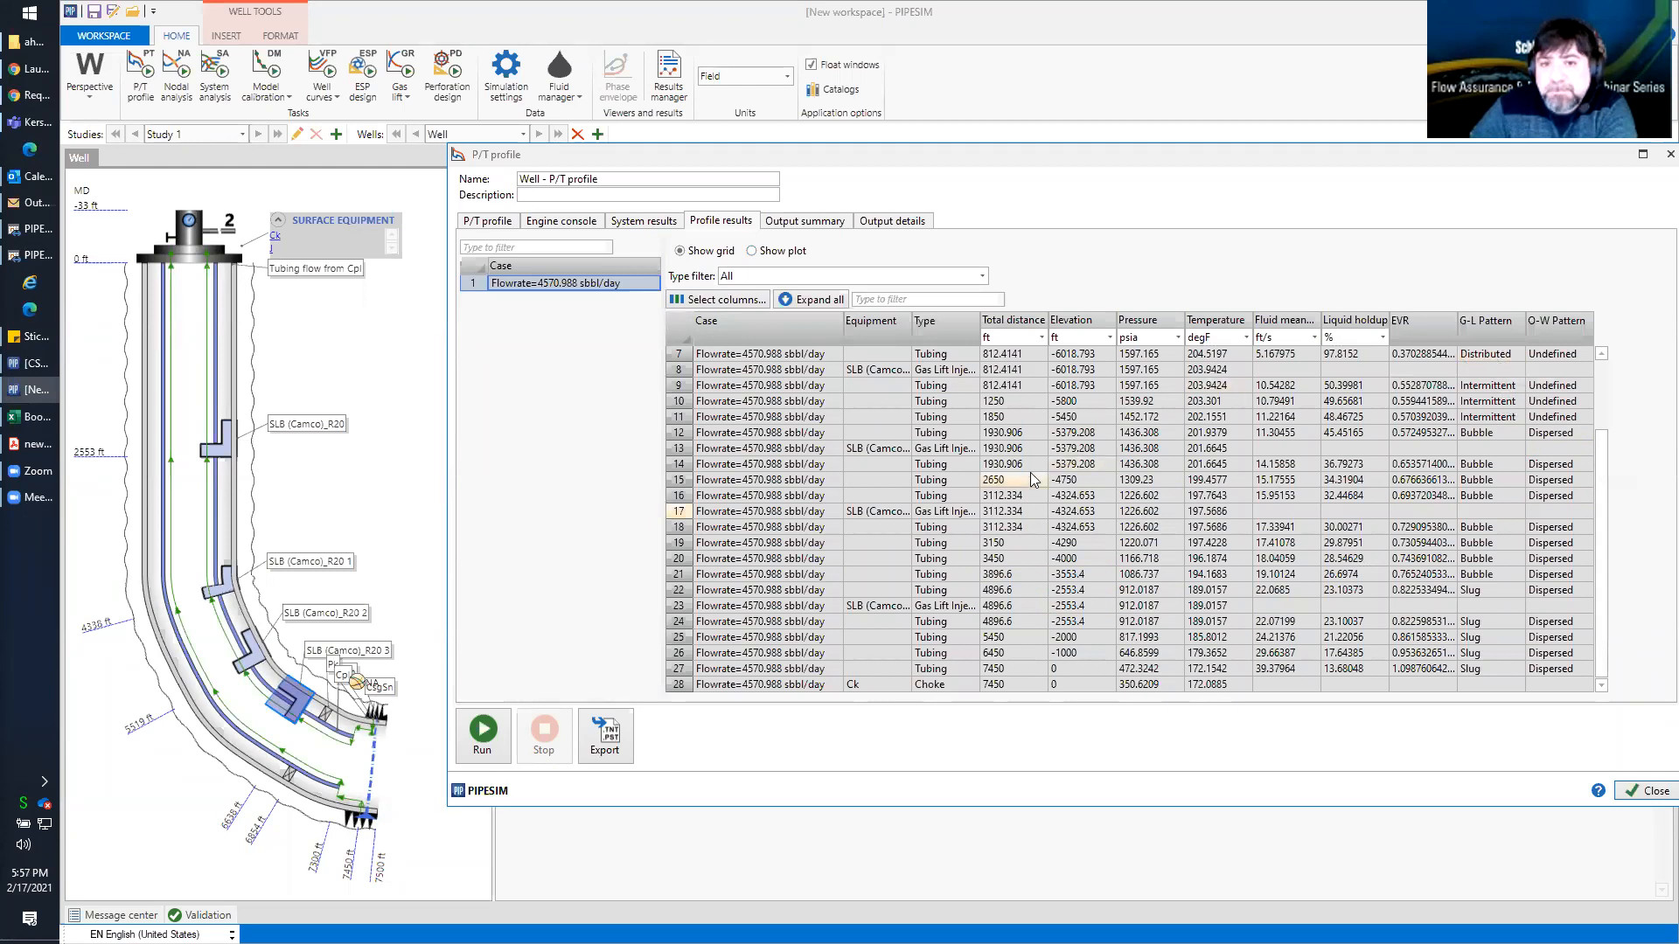
pyautogui.scroll(2, 1035, 479)
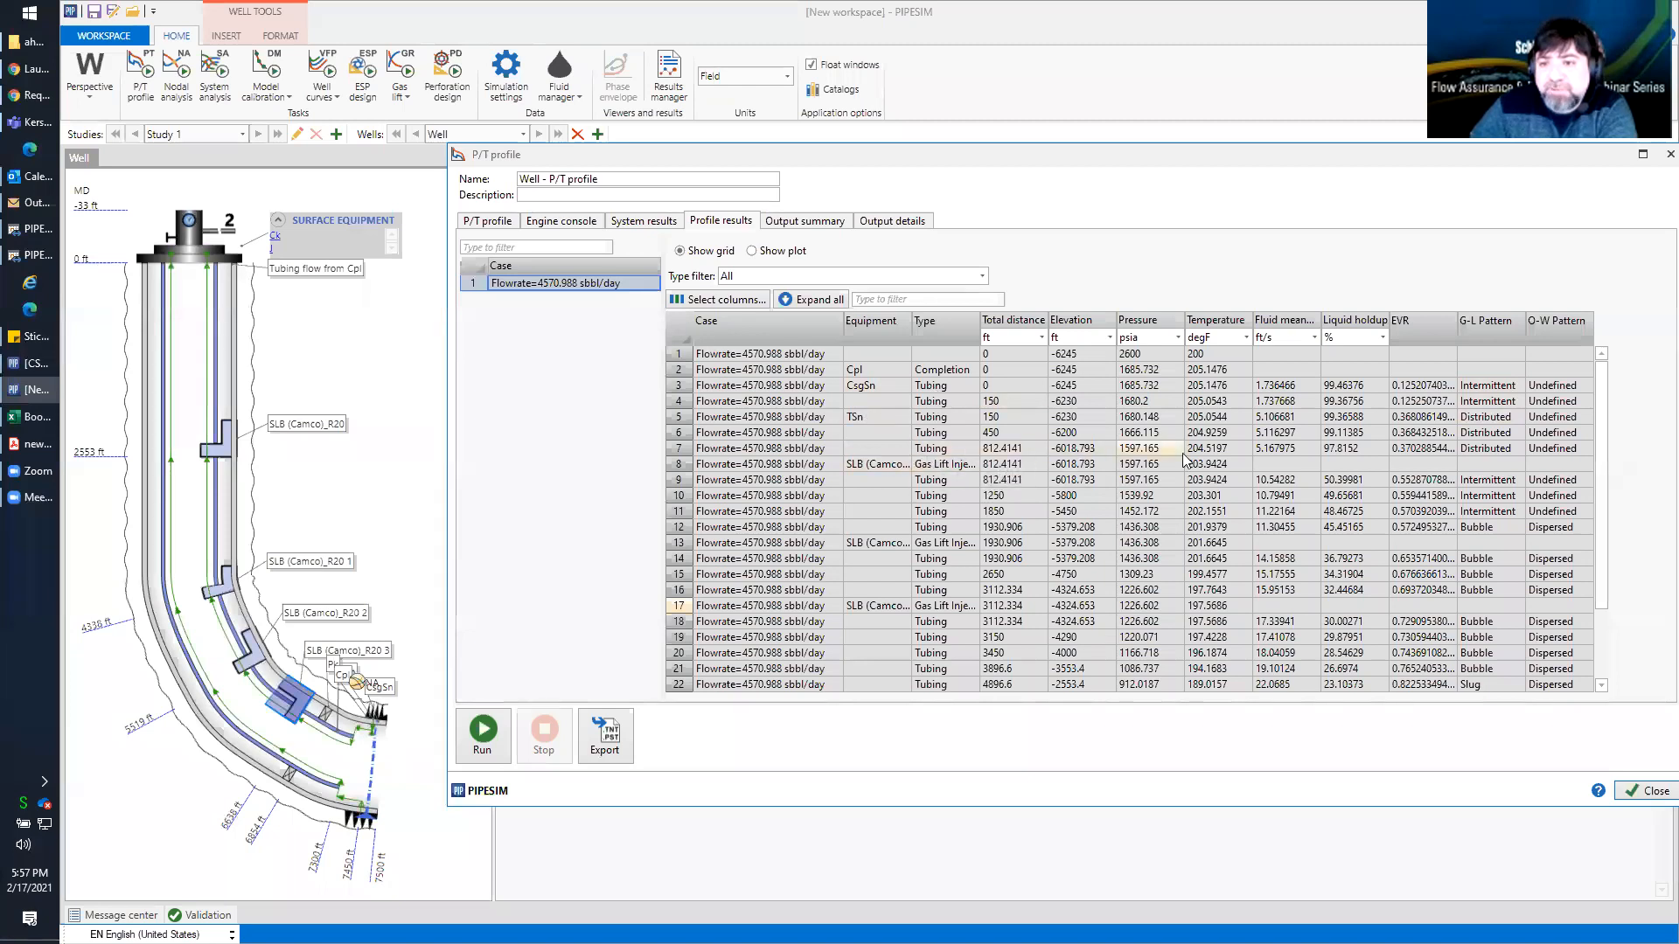
pyautogui.click(1512, 450)
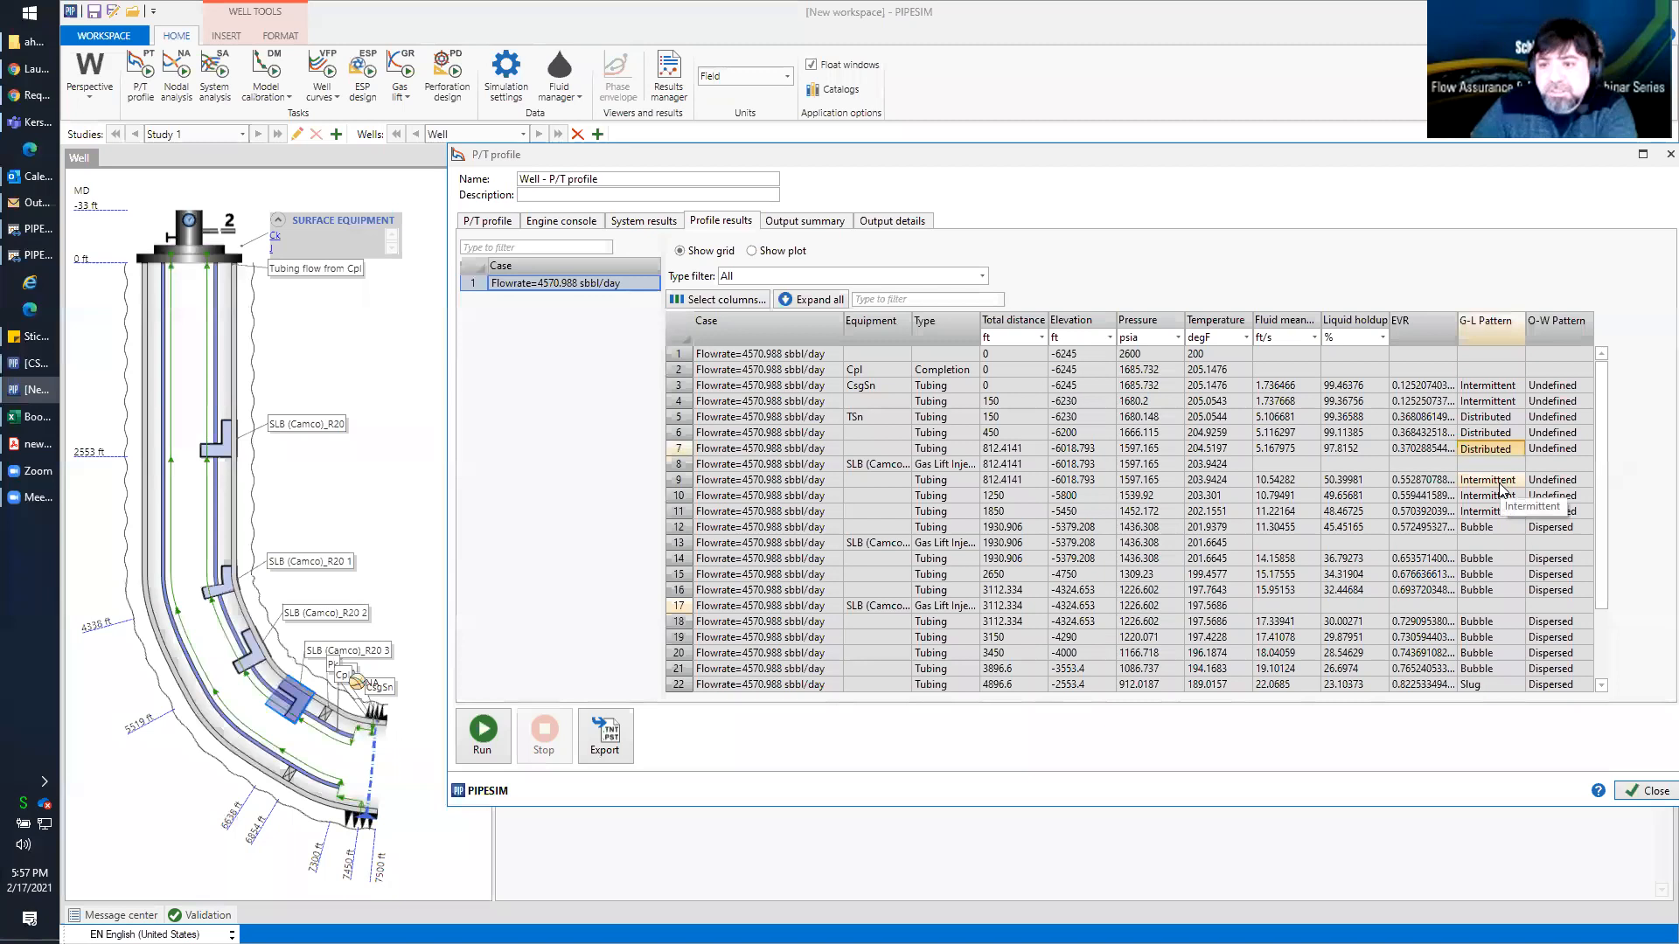
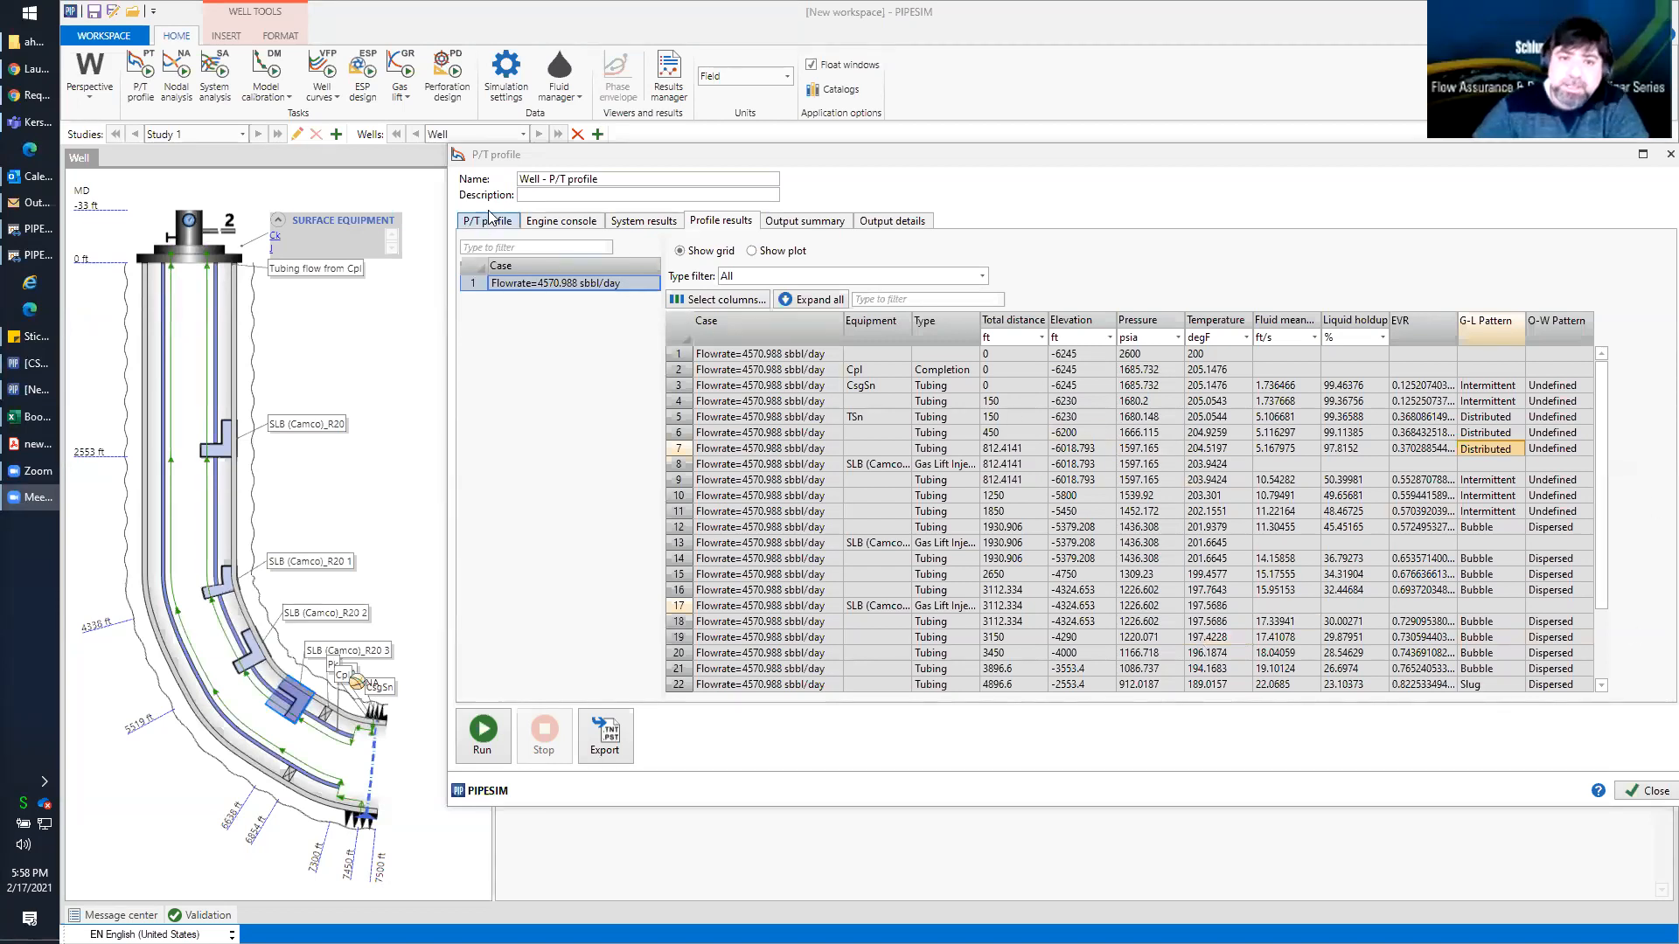
# Switch the gas lift to fixed injection ports and deactivate the three shallowest injection points, leaving only the deepest active
pyautogui.click(1643, 786)
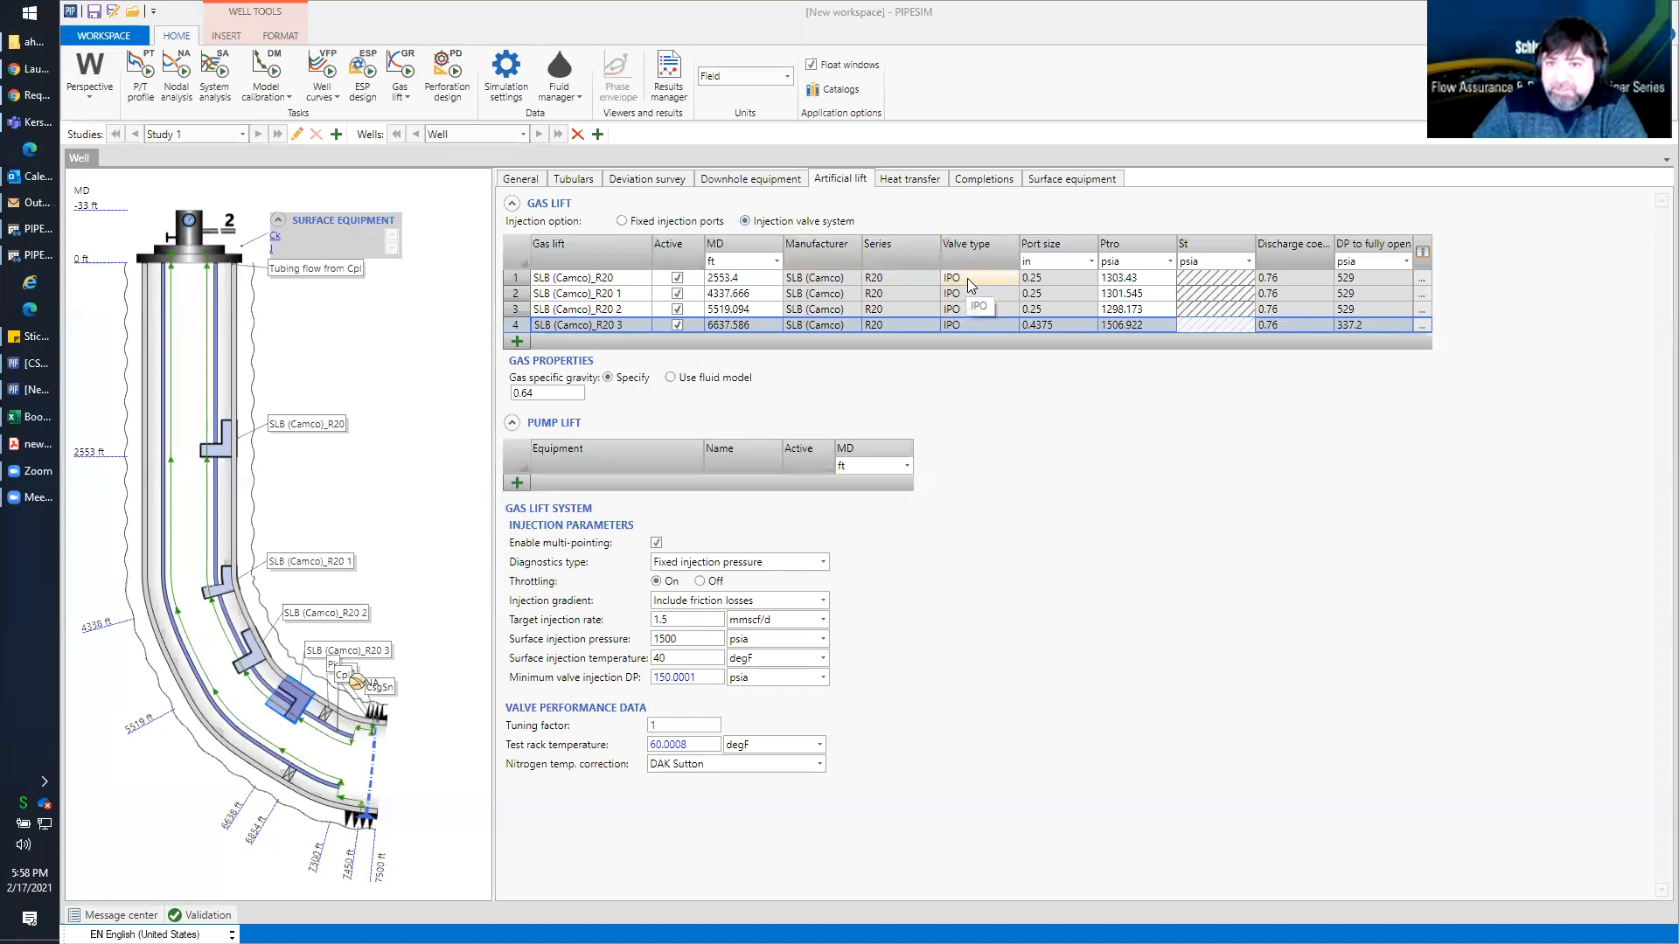
pyautogui.click(623, 221)
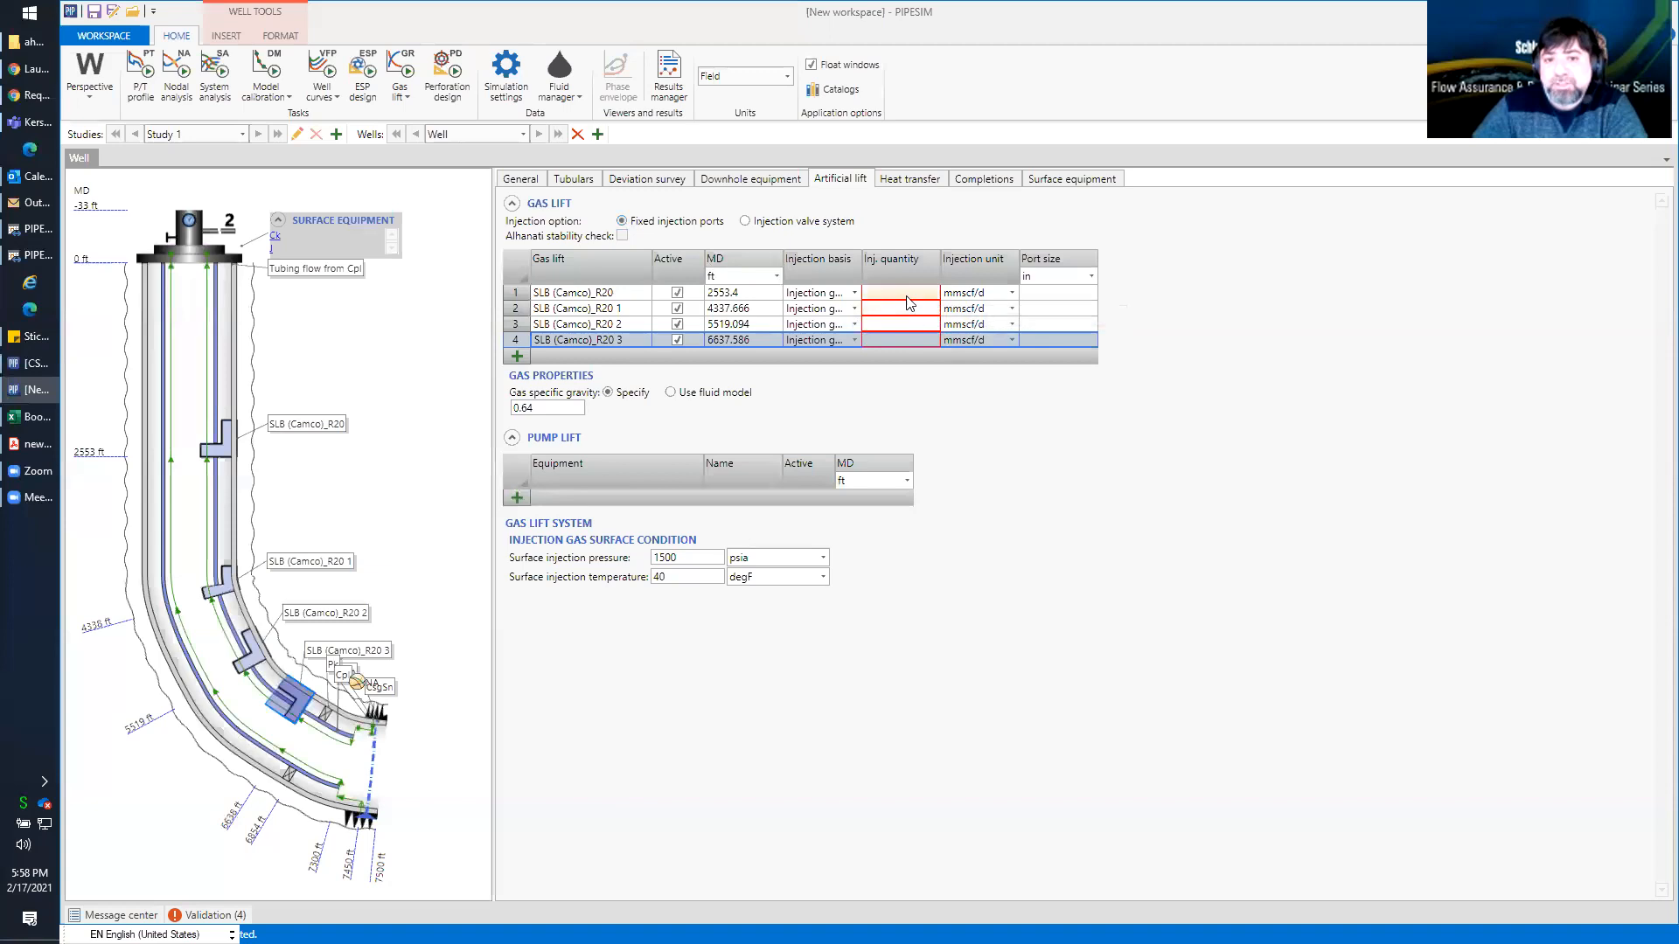
pyautogui.click(525, 327)
pyautogui.click(526, 310)
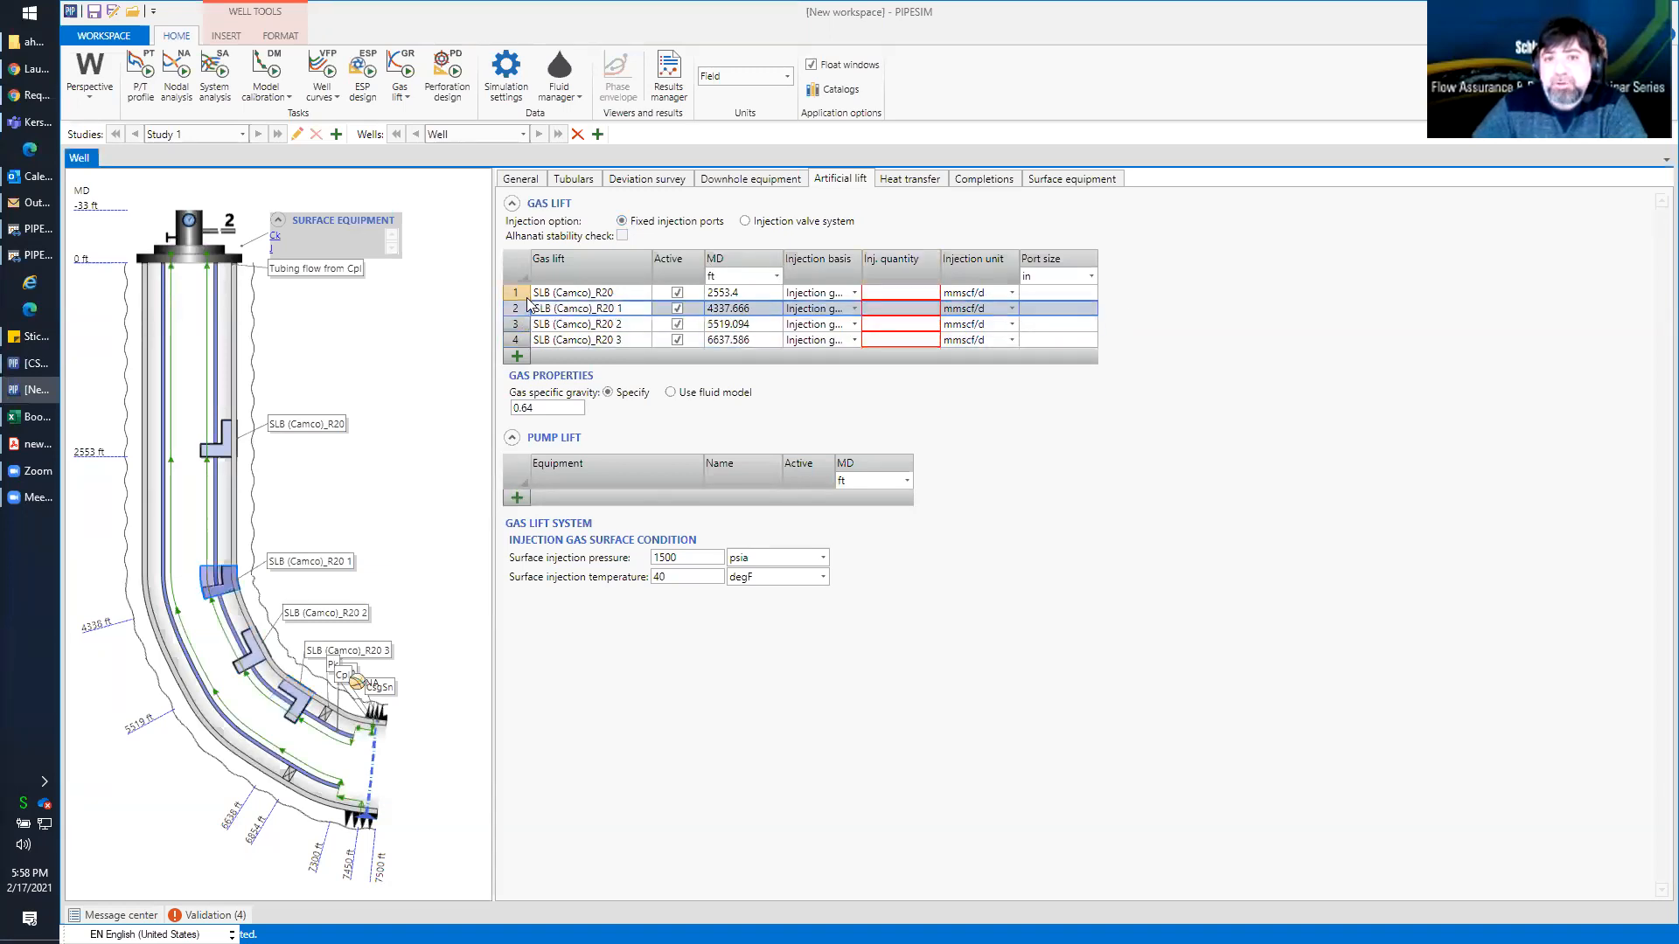
pyautogui.click(677, 292)
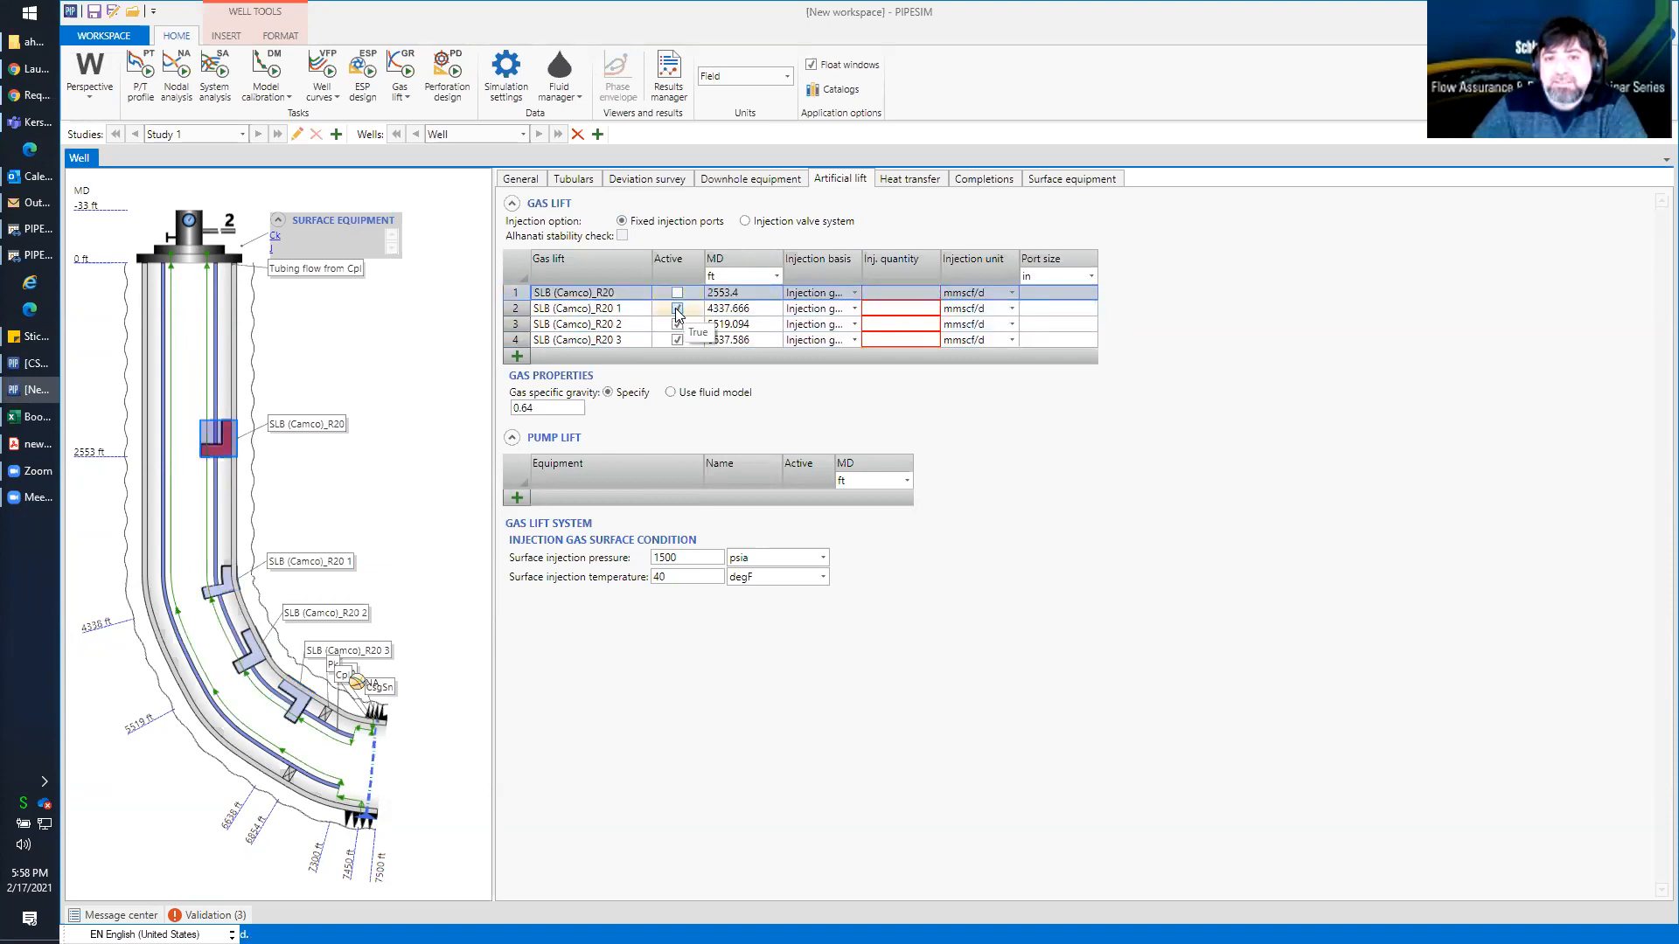
pyautogui.click(677, 307)
pyautogui.click(677, 324)
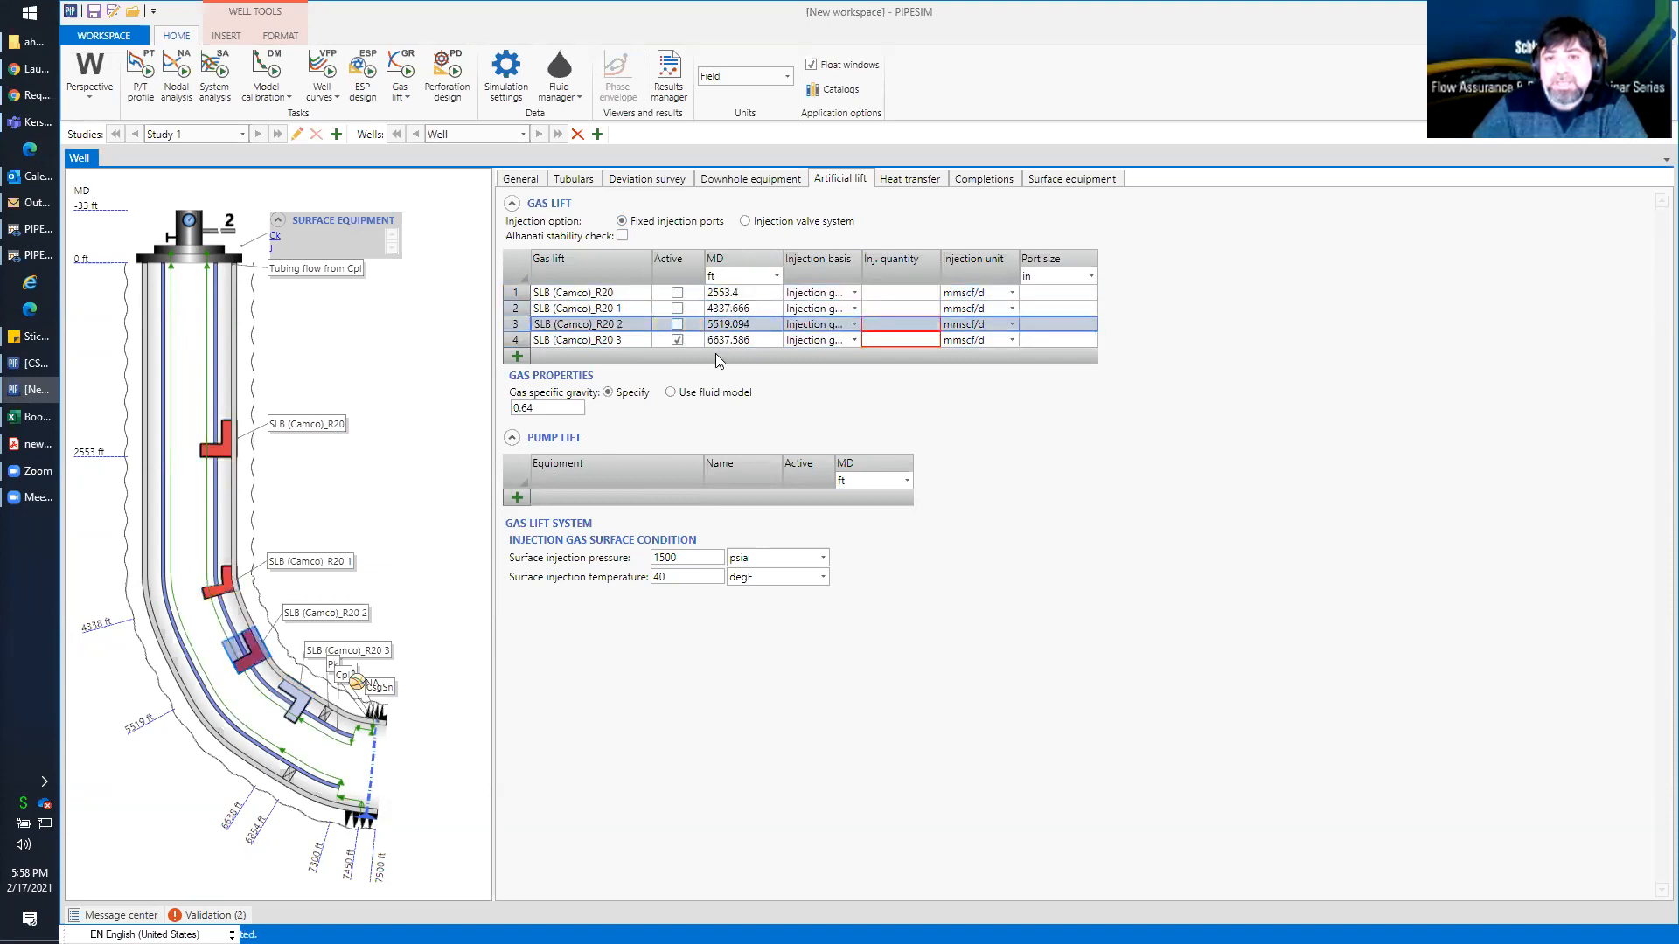
# Enable the Alhanati stability check and give the deepest injection port a 0.2 in port size and 1.5 mmscf/d injection quantity
pyautogui.click(917, 341)
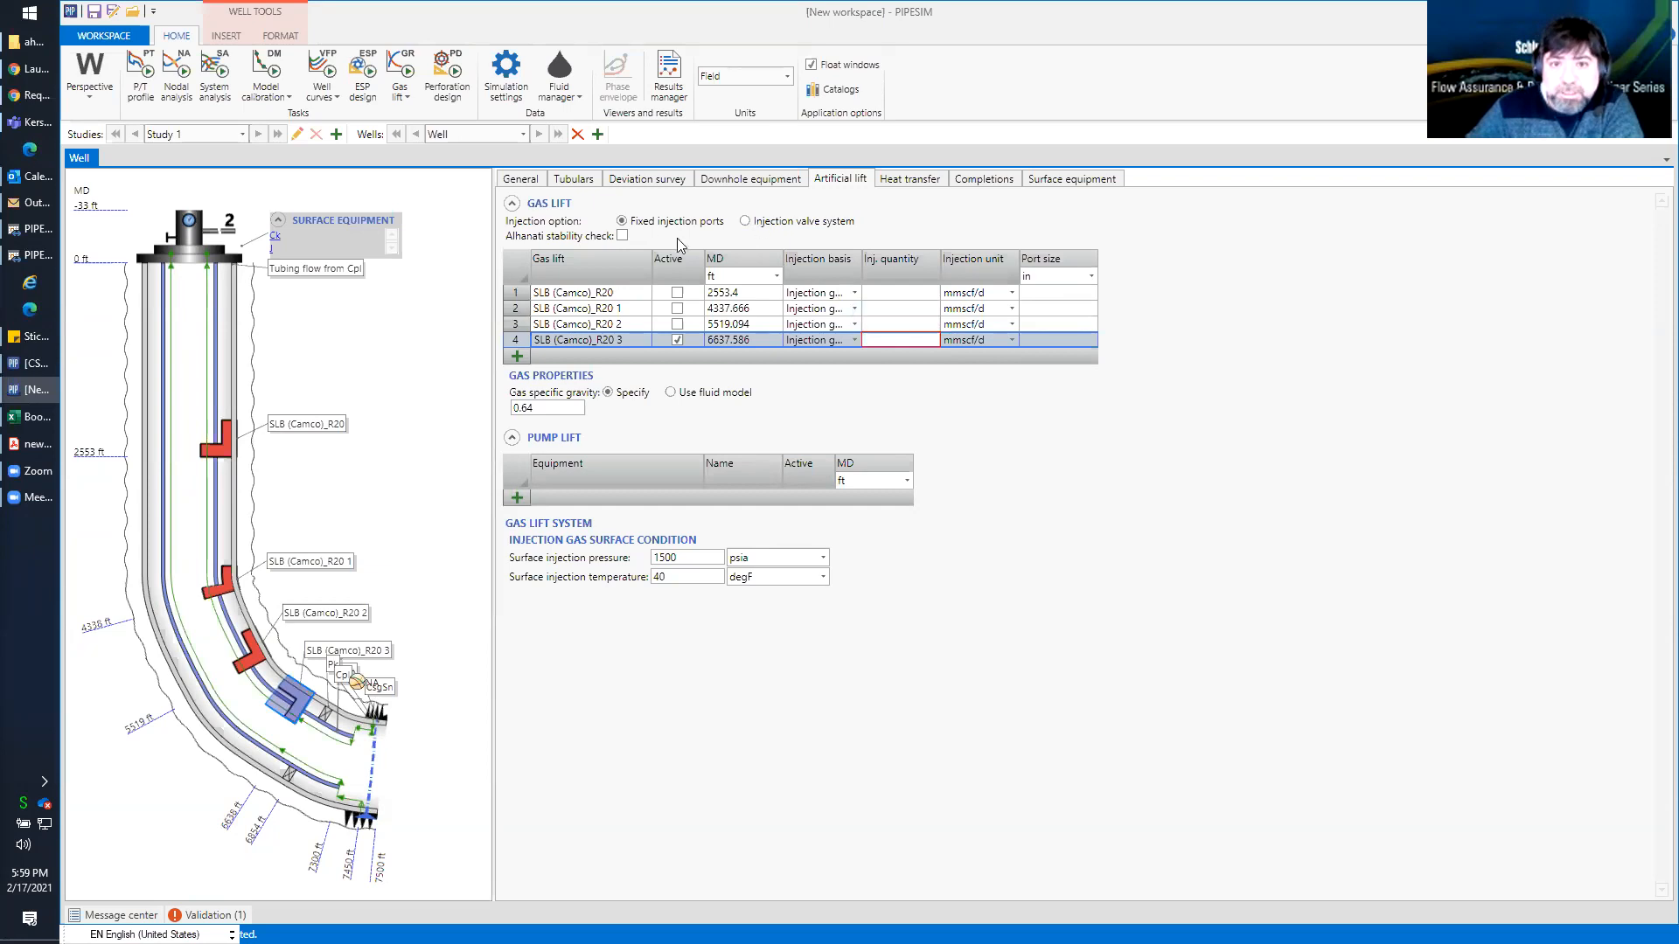
pyautogui.click(622, 236)
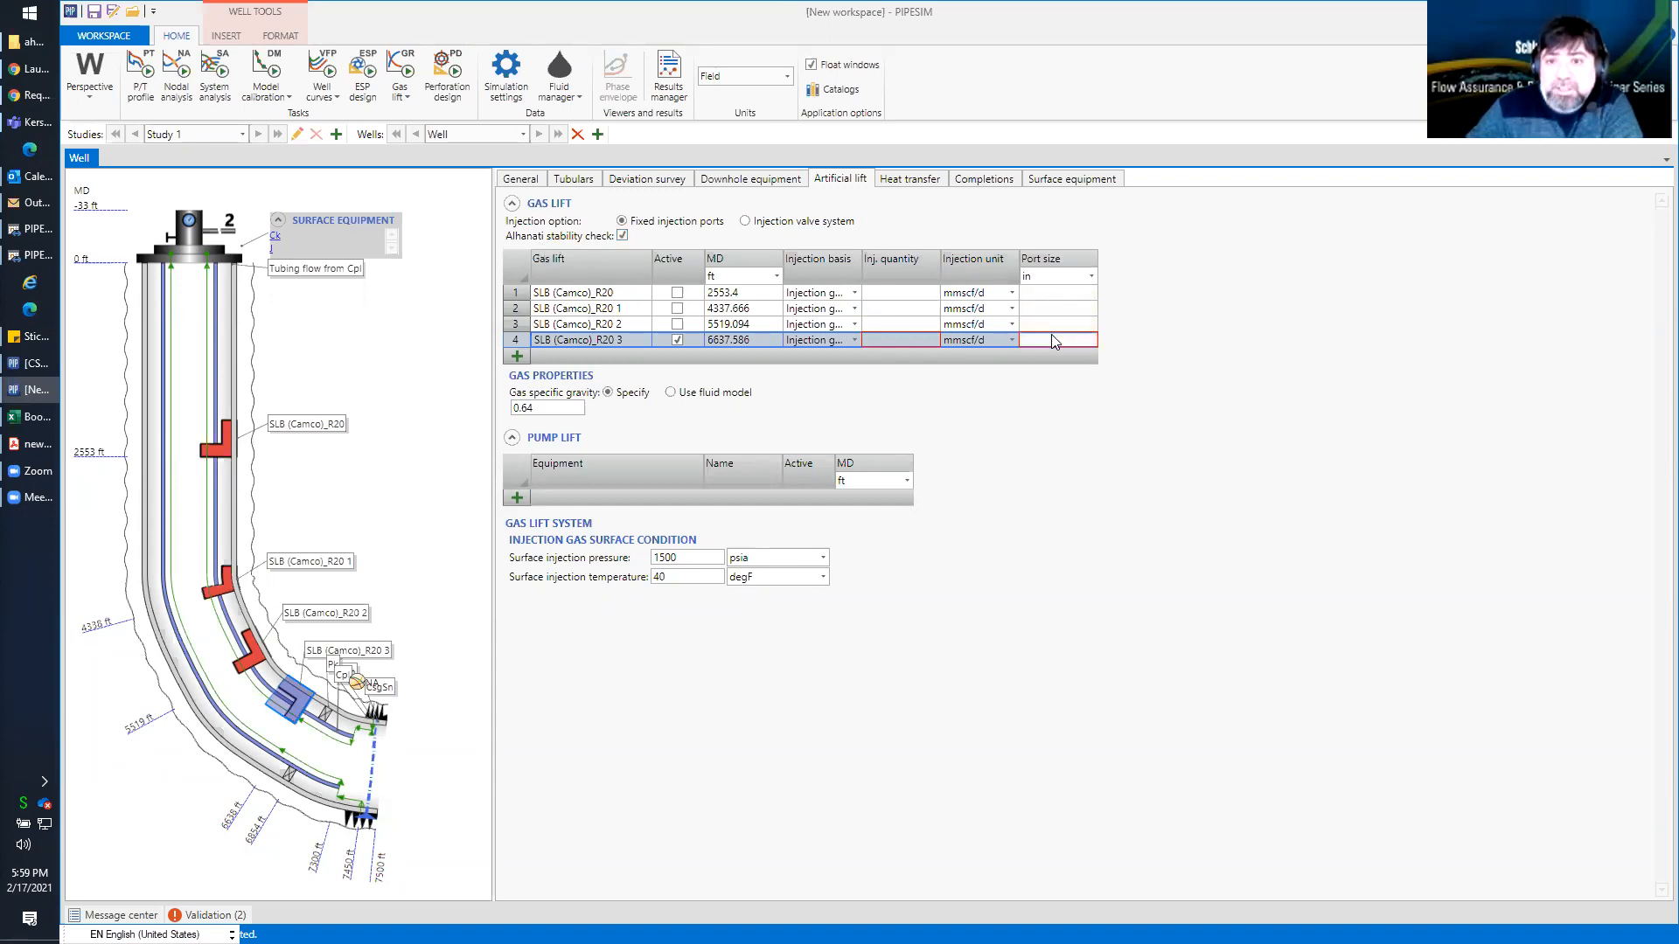
pyautogui.write('0.2')
pyautogui.click(900, 343)
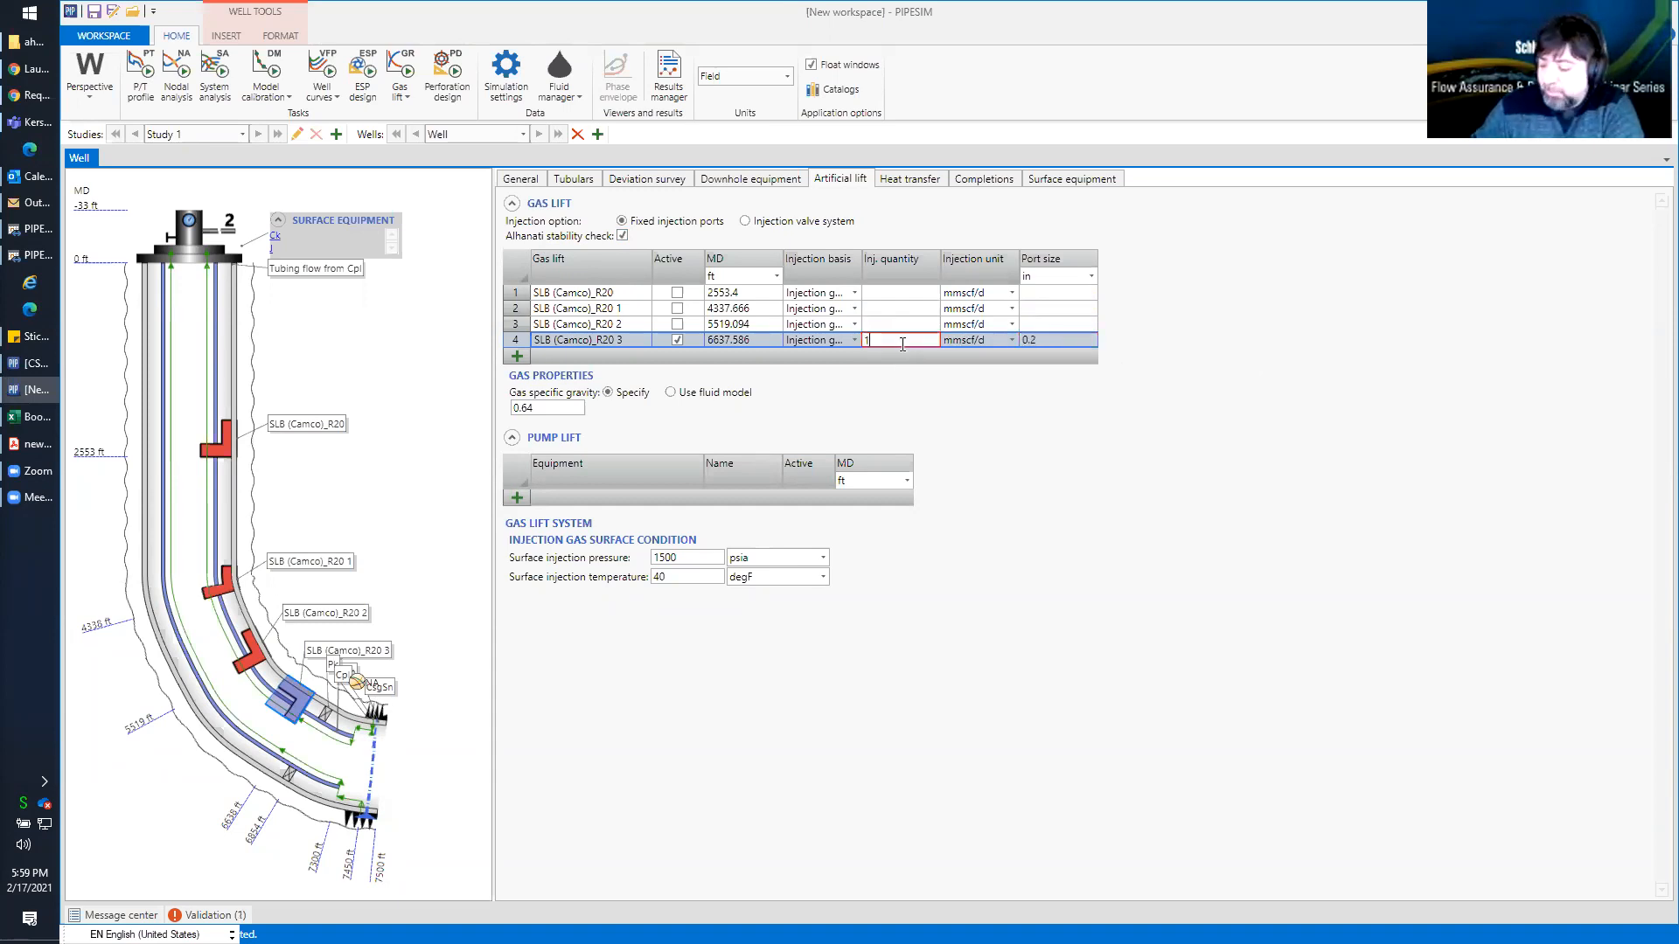
pyautogui.write('1.5')
pyautogui.press('Return')
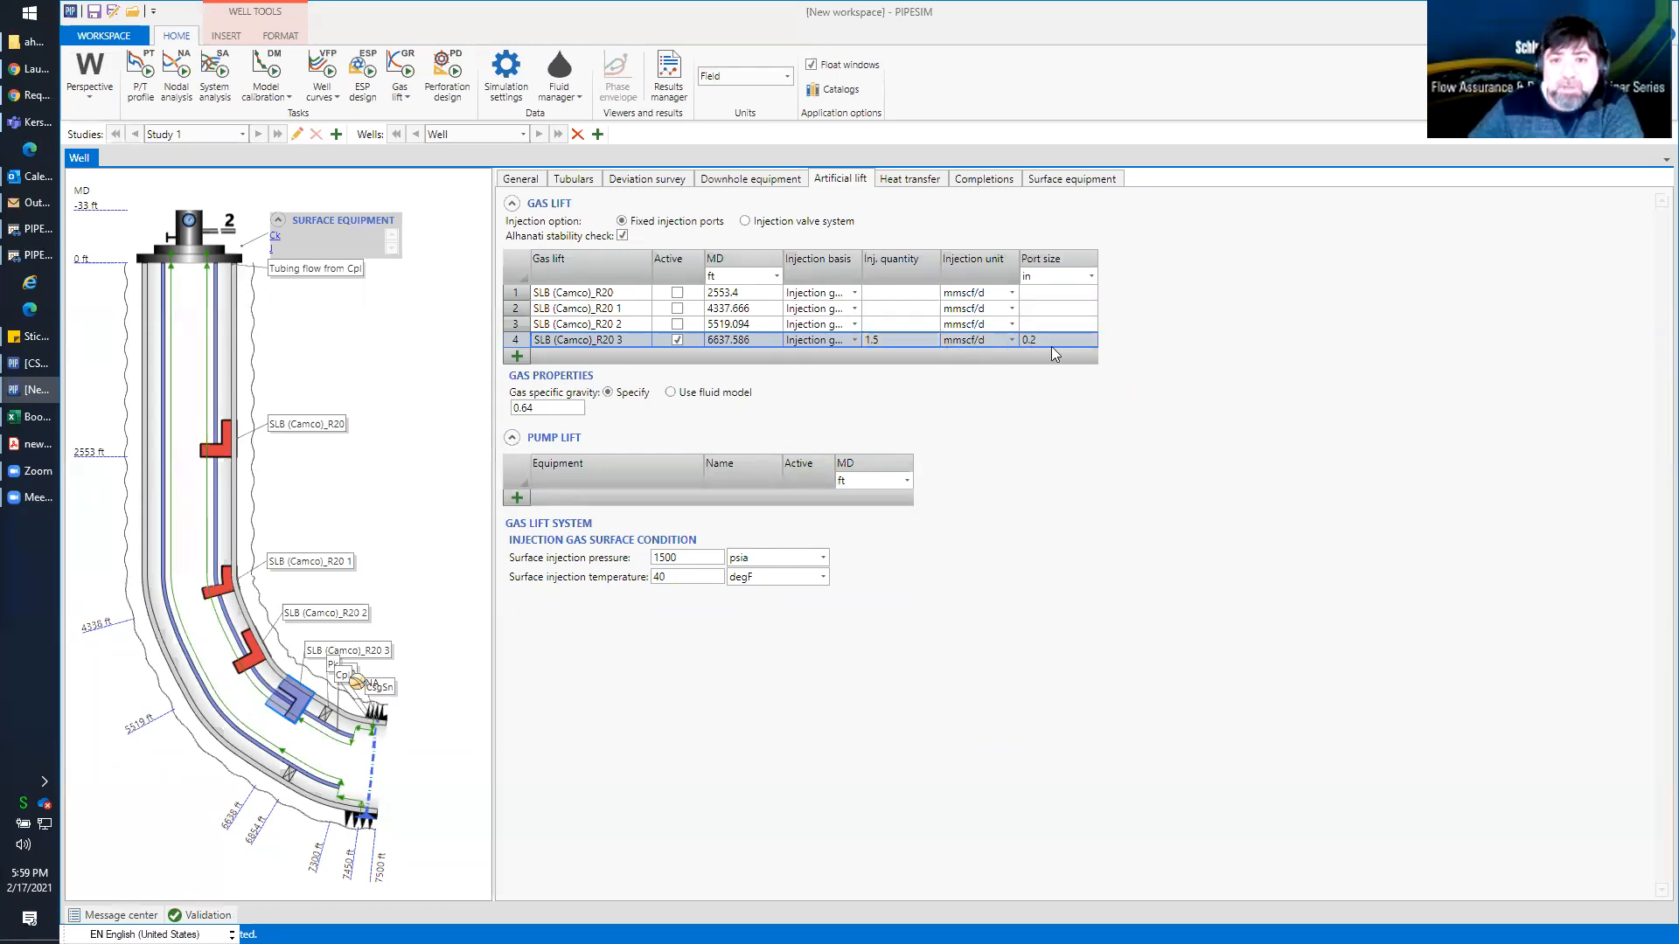
# Run the P/T profile task with the fixed injection port and view the elevation-pressure plot
pyautogui.click(154, 70)
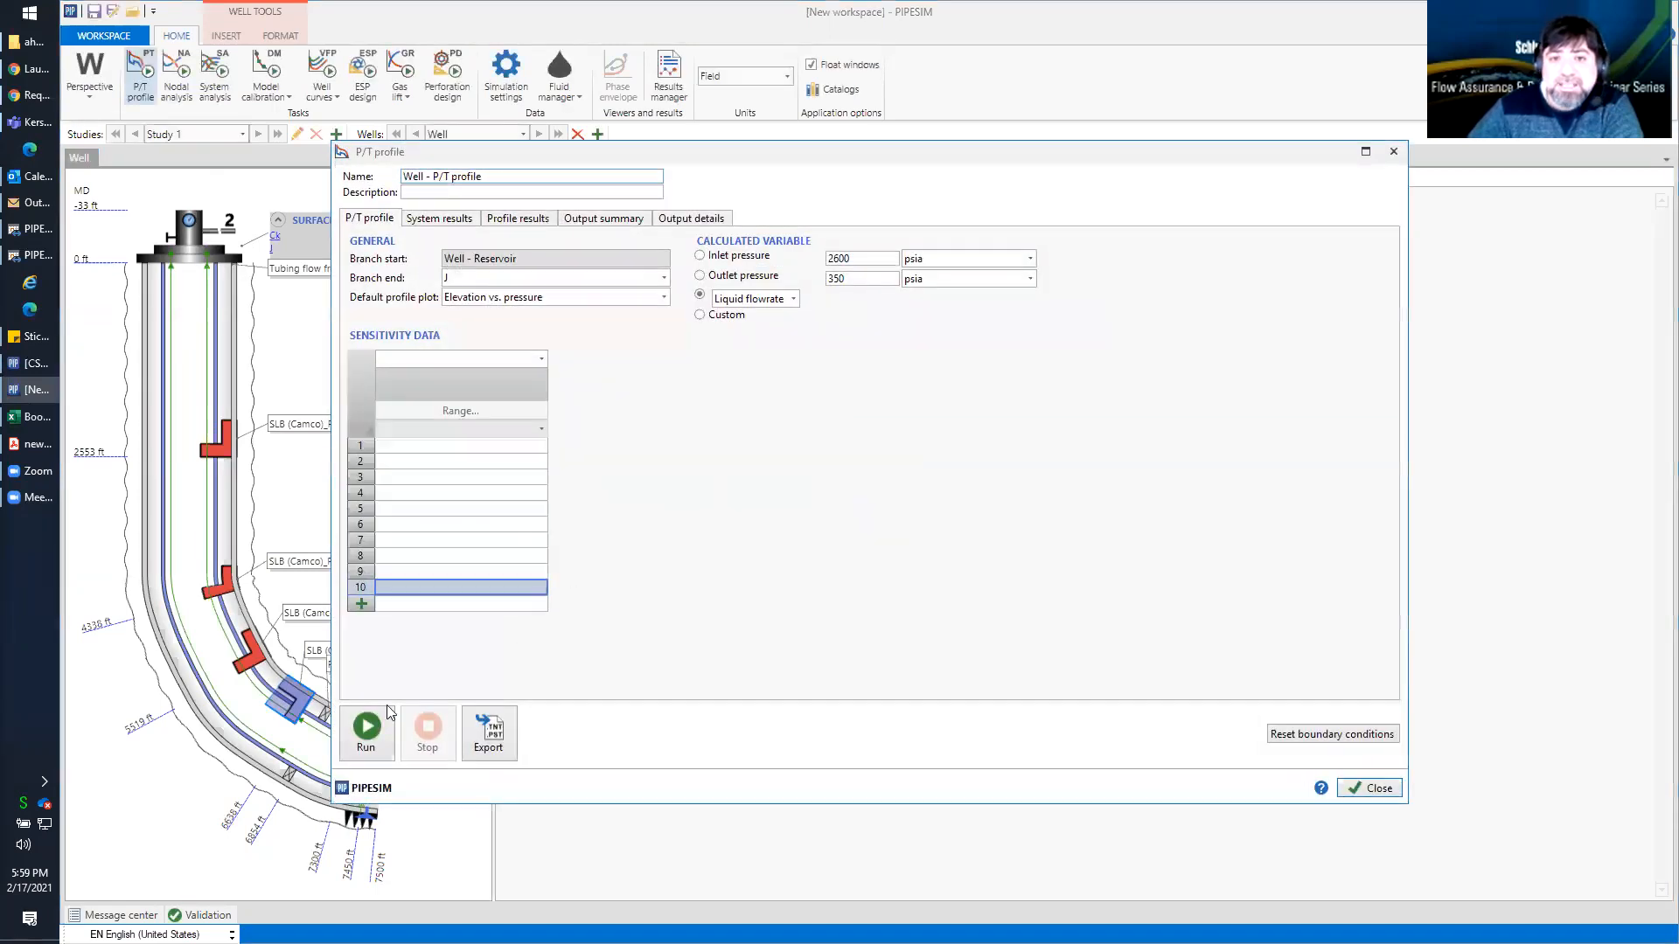
pyautogui.click(366, 728)
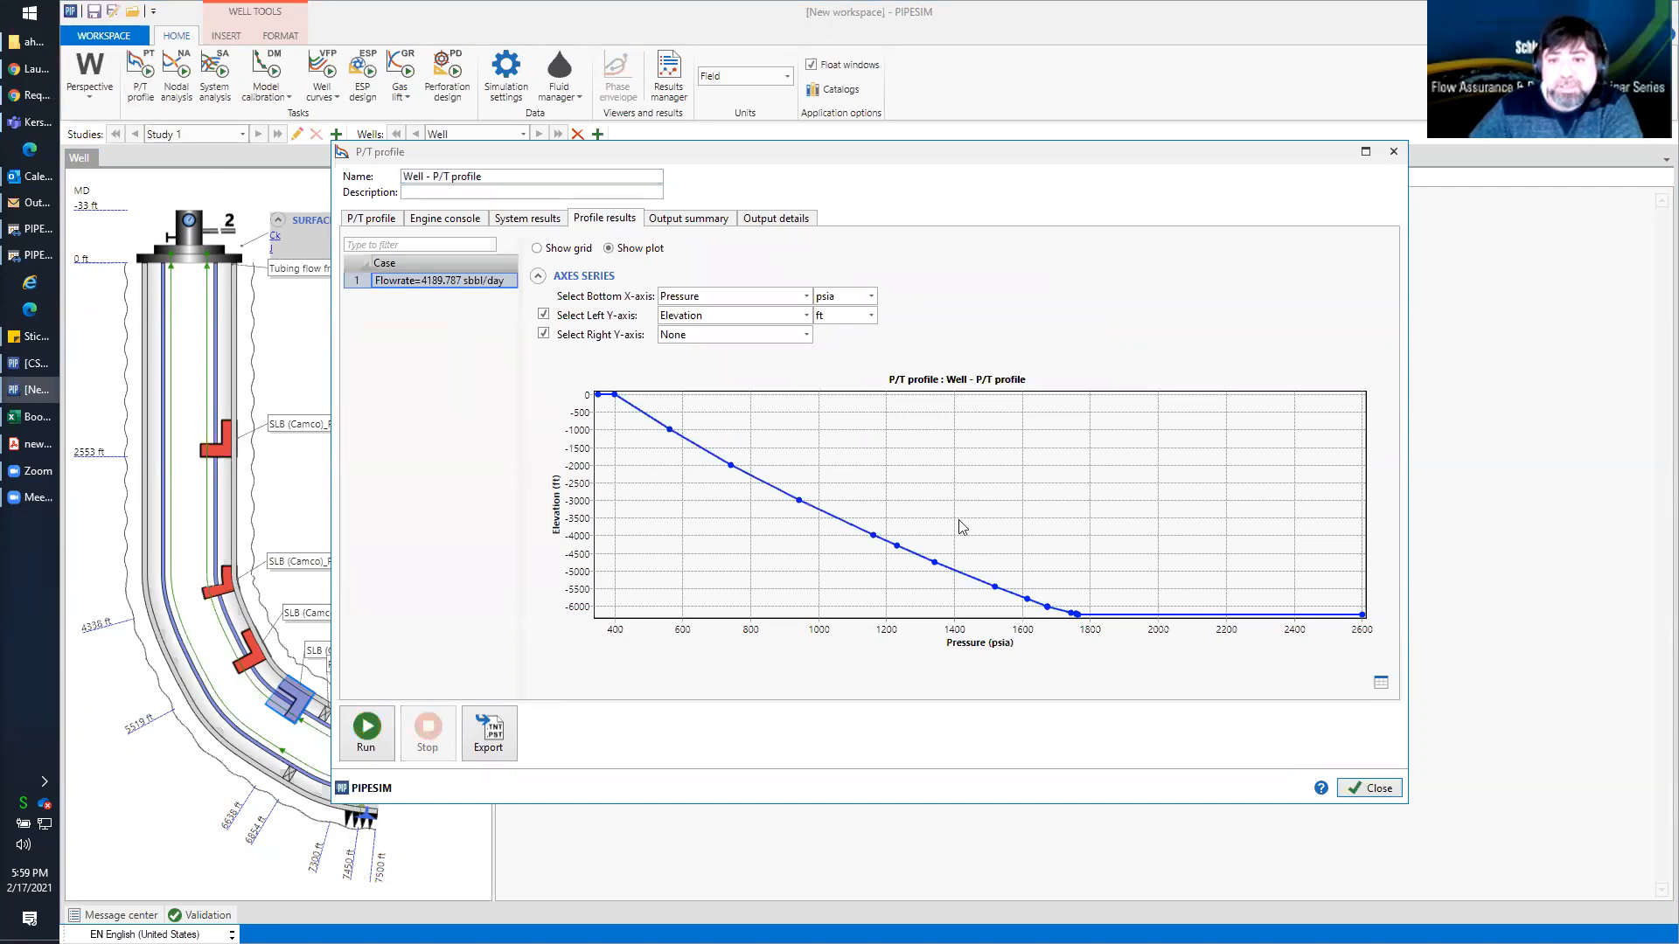
pyautogui.click(1384, 788)
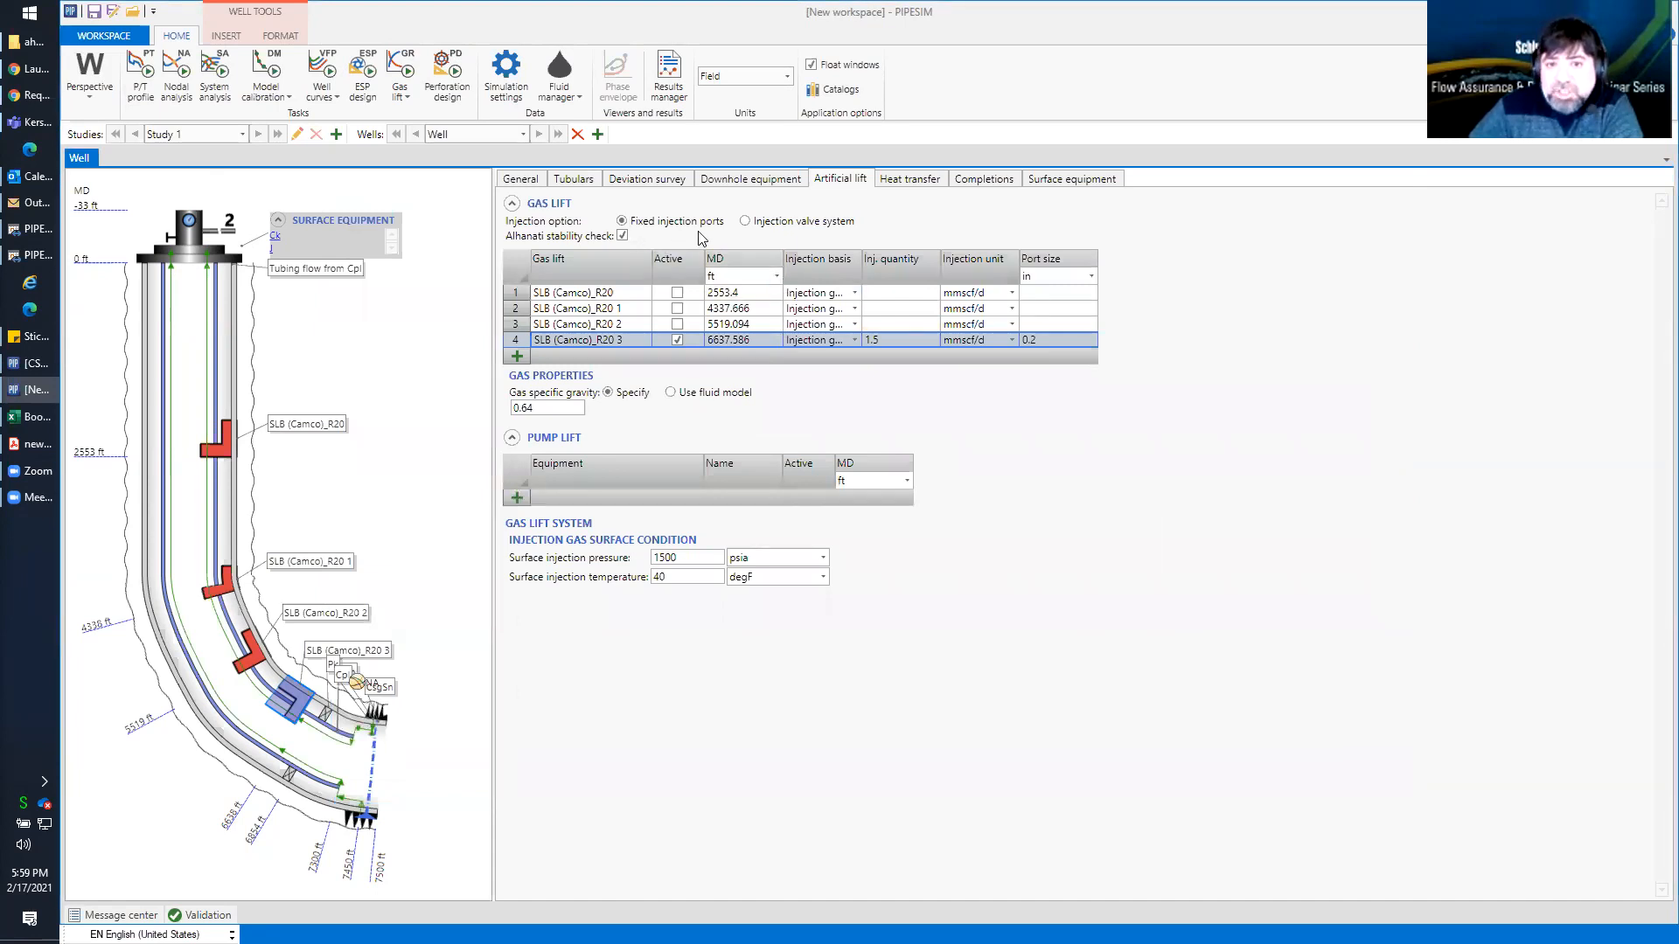
# Return the gas lift to the injection valve system and review the available port sizes in the gas lift valve catalog
pyautogui.click(745, 221)
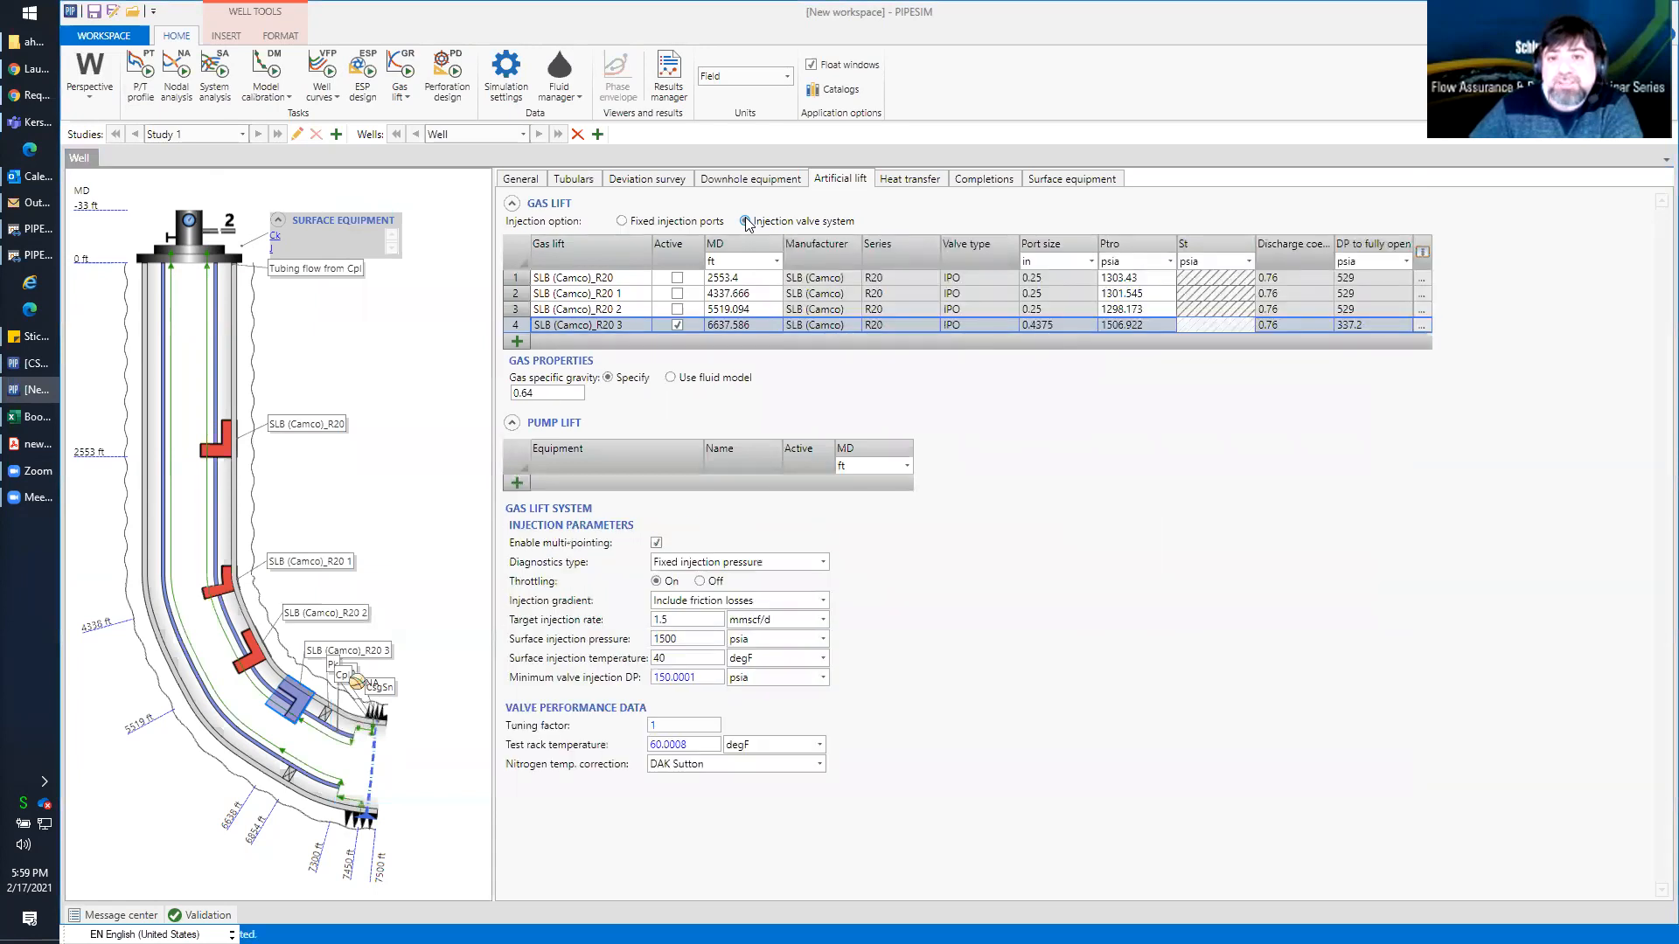
pyautogui.moveTo(1056, 293); pyautogui.dragTo(1061, 323)
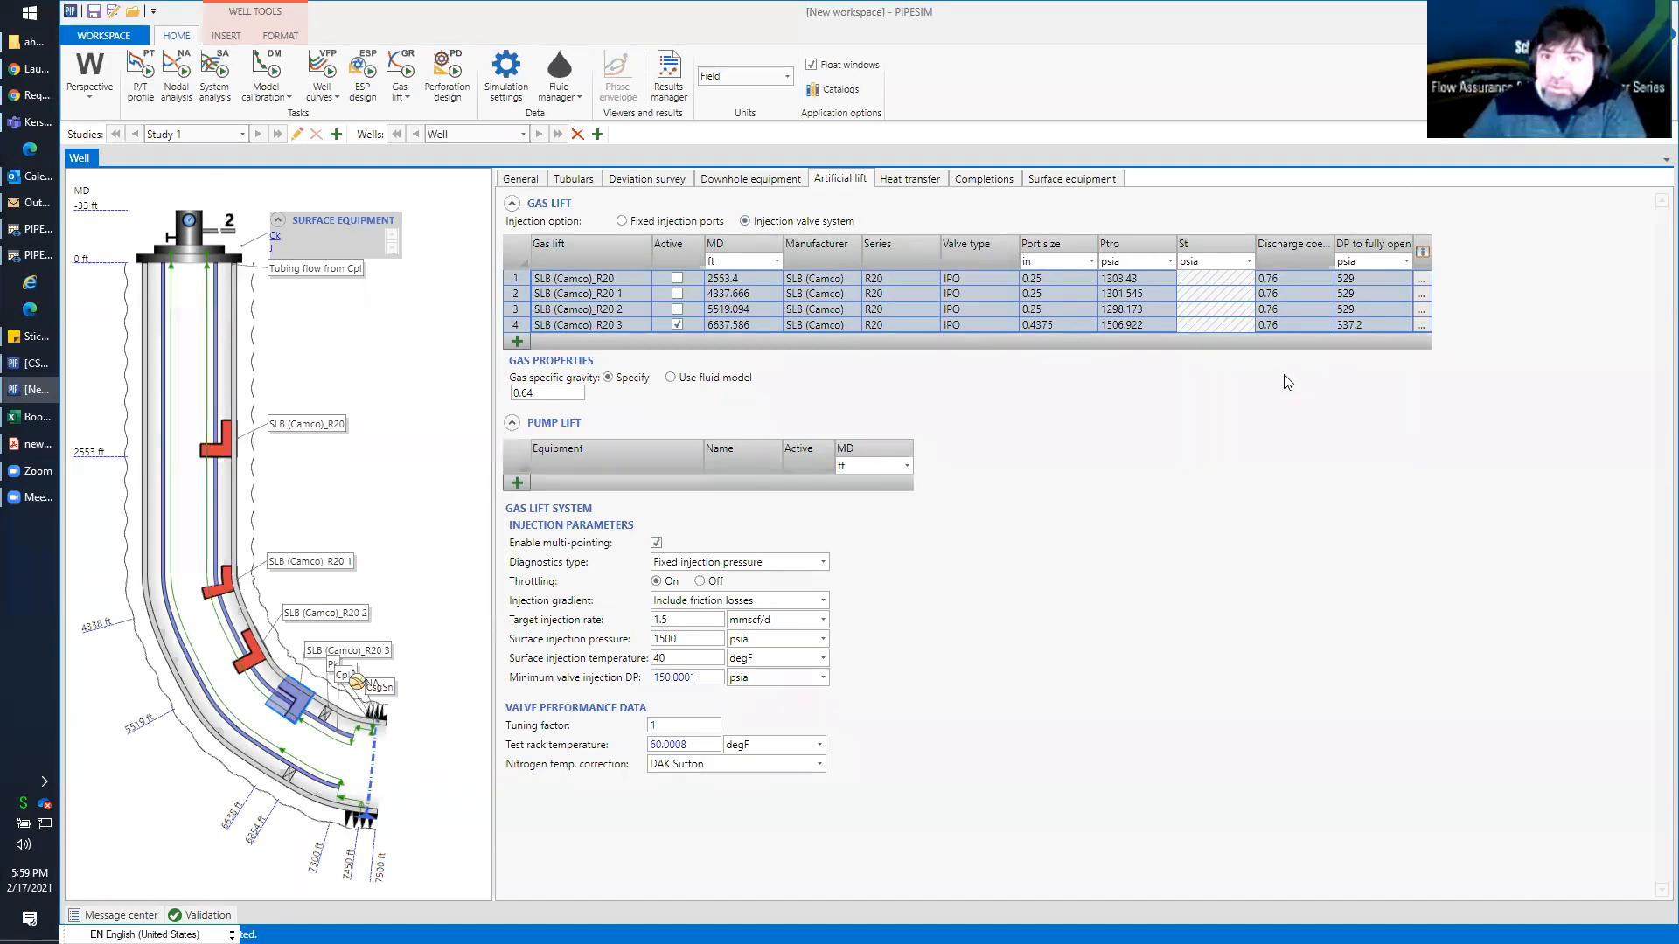
pyautogui.click(1422, 310)
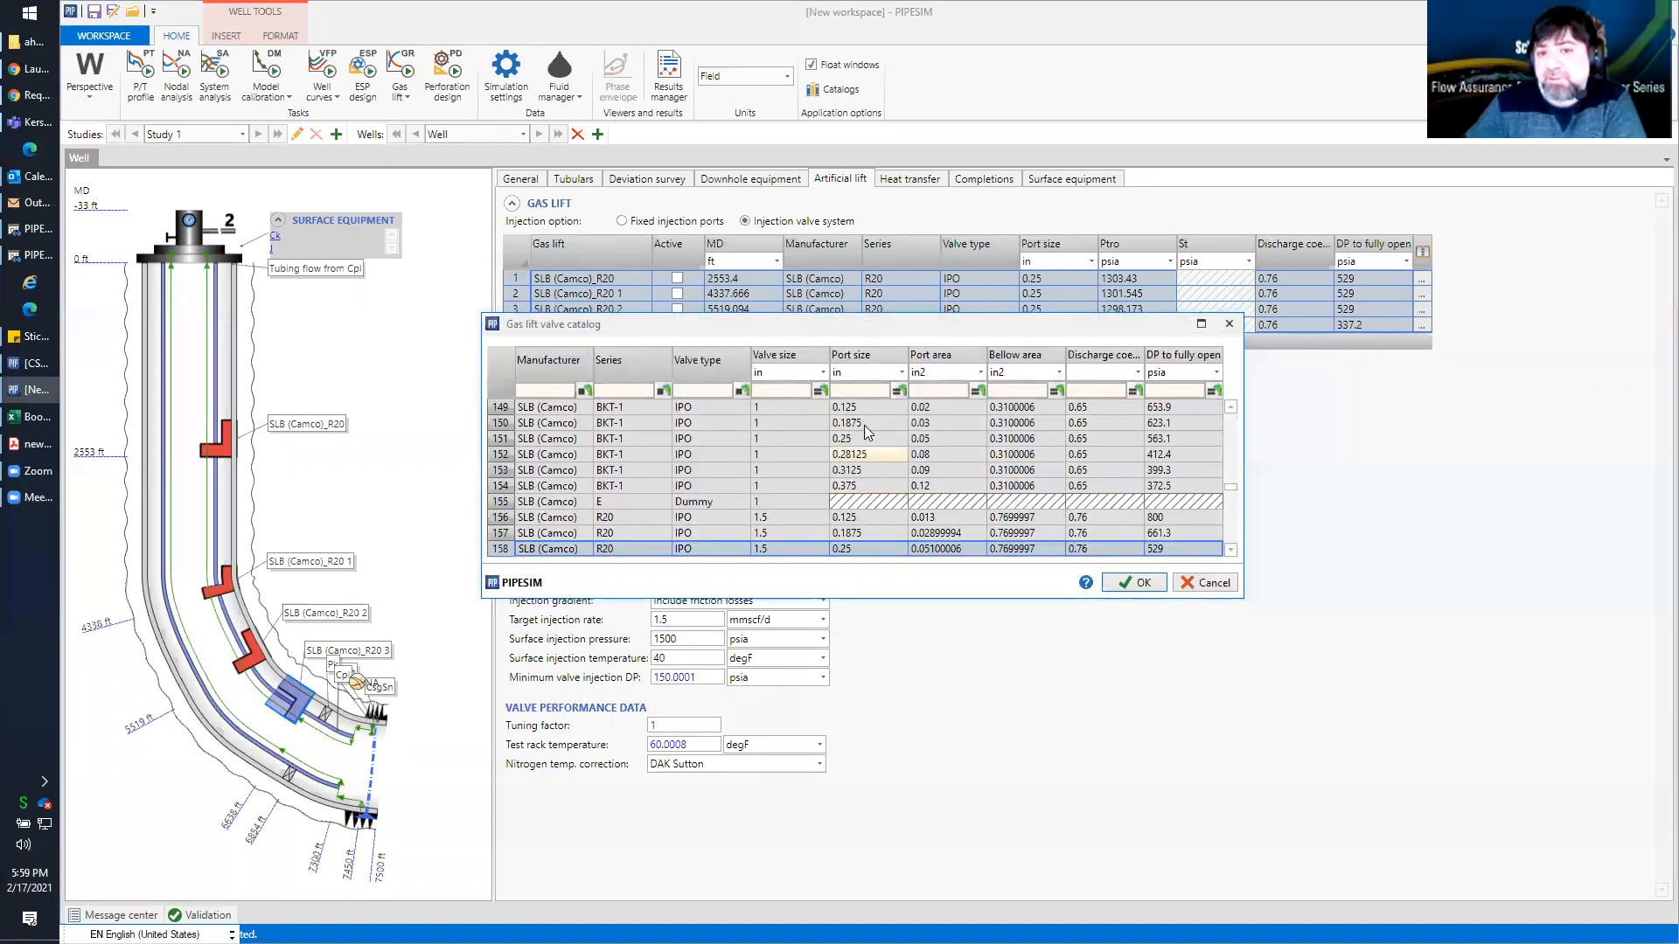
pyautogui.click(1140, 587)
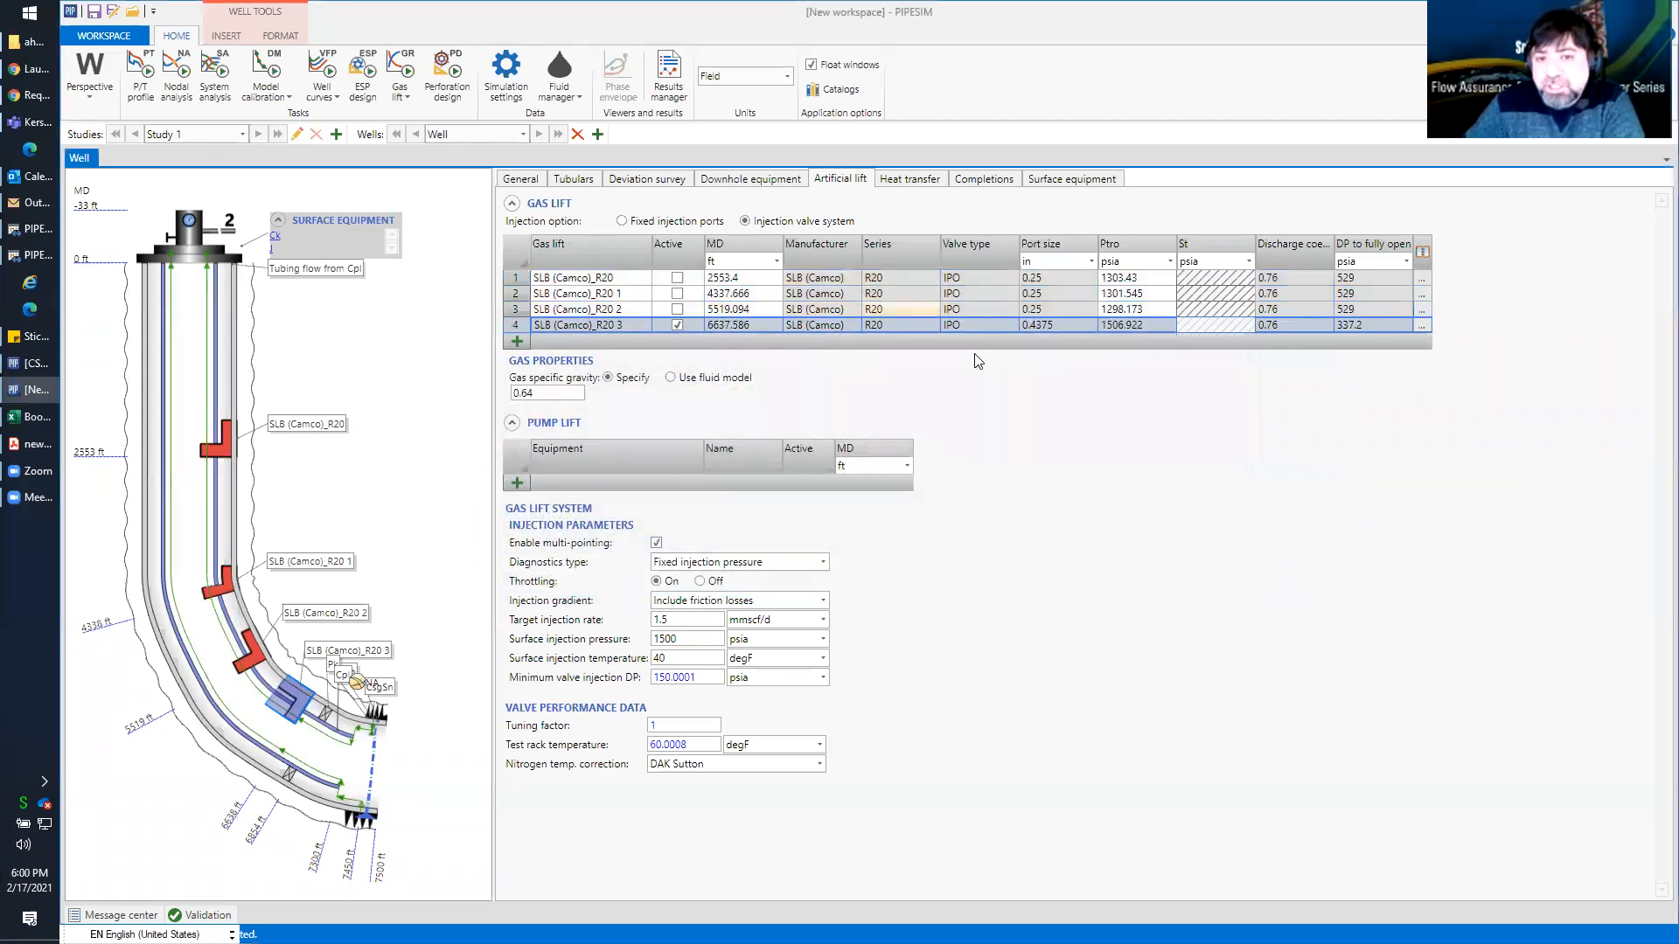
# Reactivate the three shallowest gas lift valves so that all four are active
pyautogui.click(676, 325)
pyautogui.click(677, 310)
pyautogui.click(677, 309)
pyautogui.click(676, 292)
pyautogui.click(677, 277)
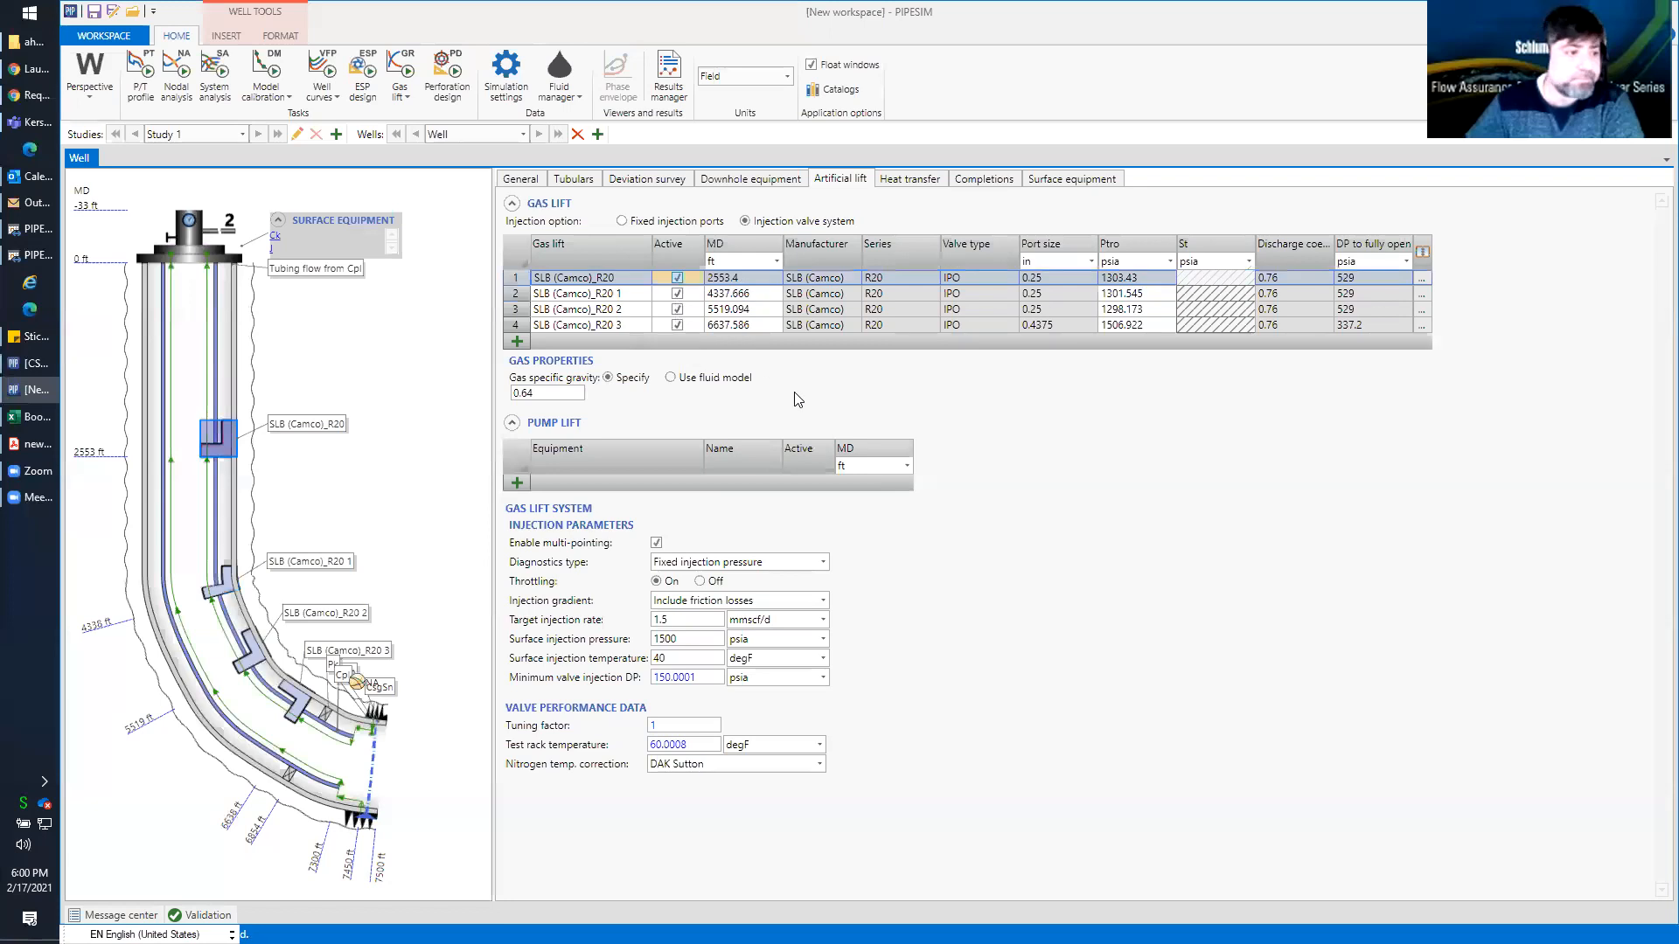